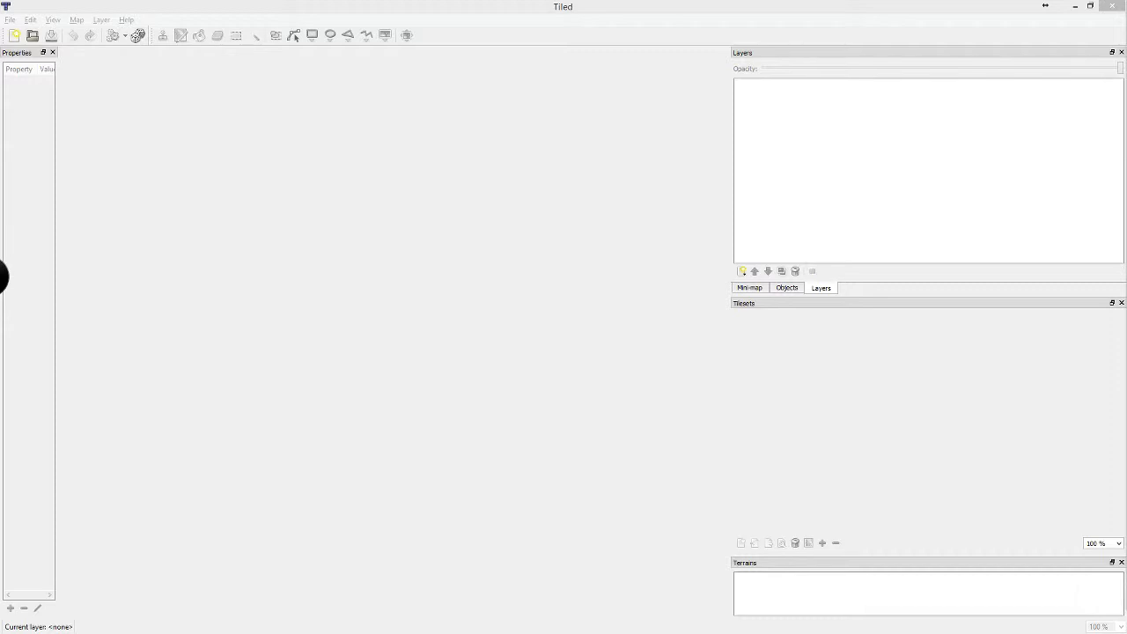
left_click(284, 238)
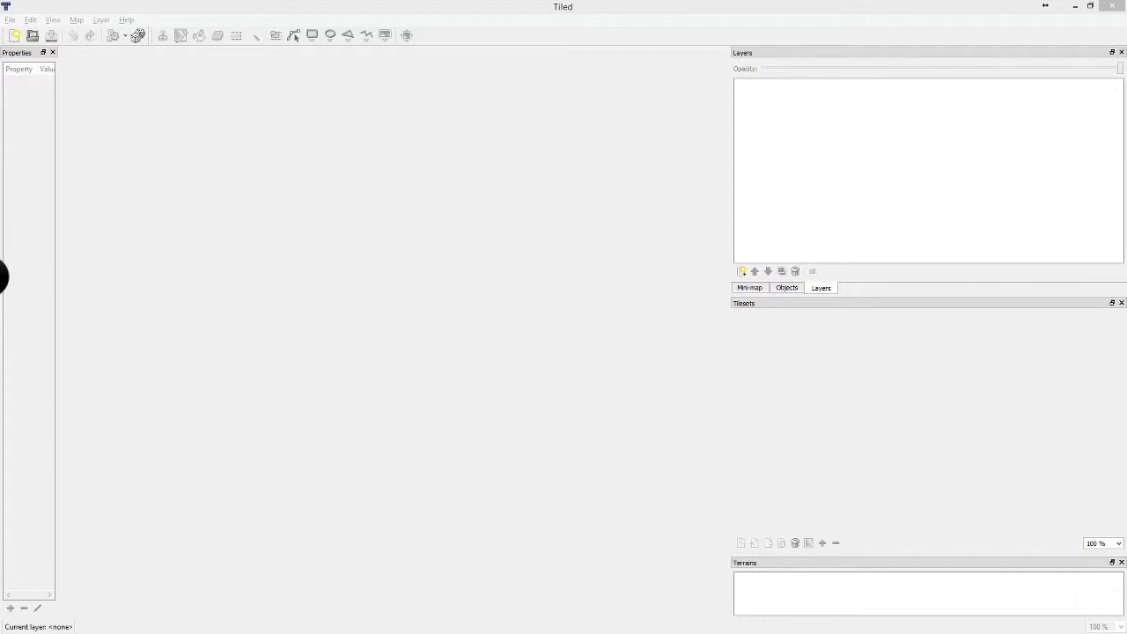
left_click(642, 13)
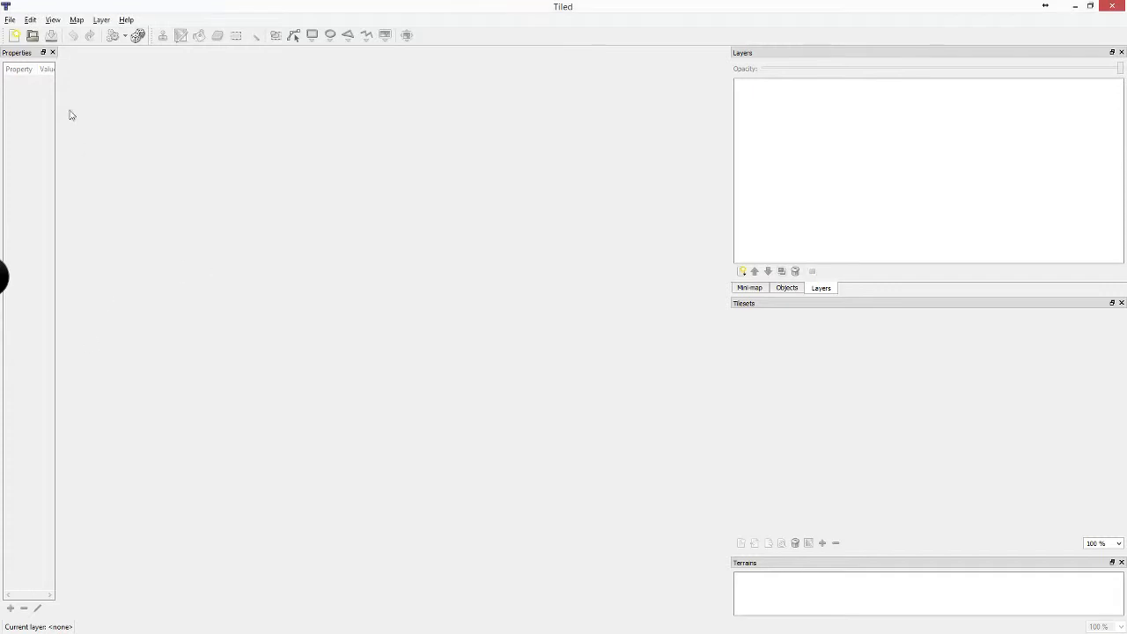
Create a new orthogonal map of 100 by 100 tiles with a tile size of 16 by 16 px
left_click(10, 20)
left_click(29, 33)
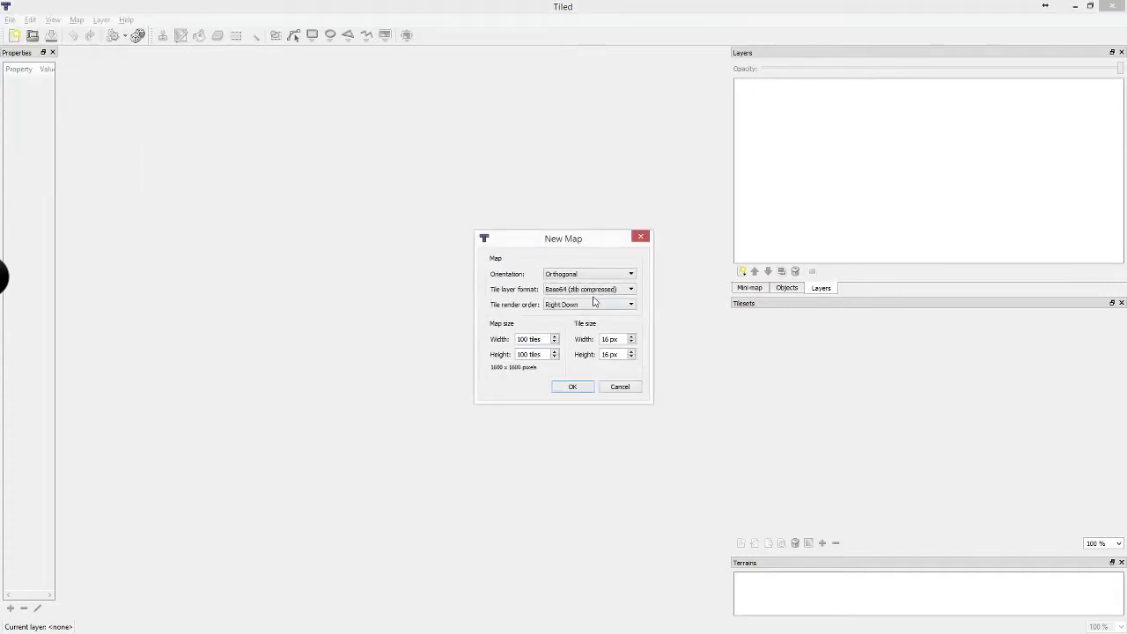
left_click(572, 388)
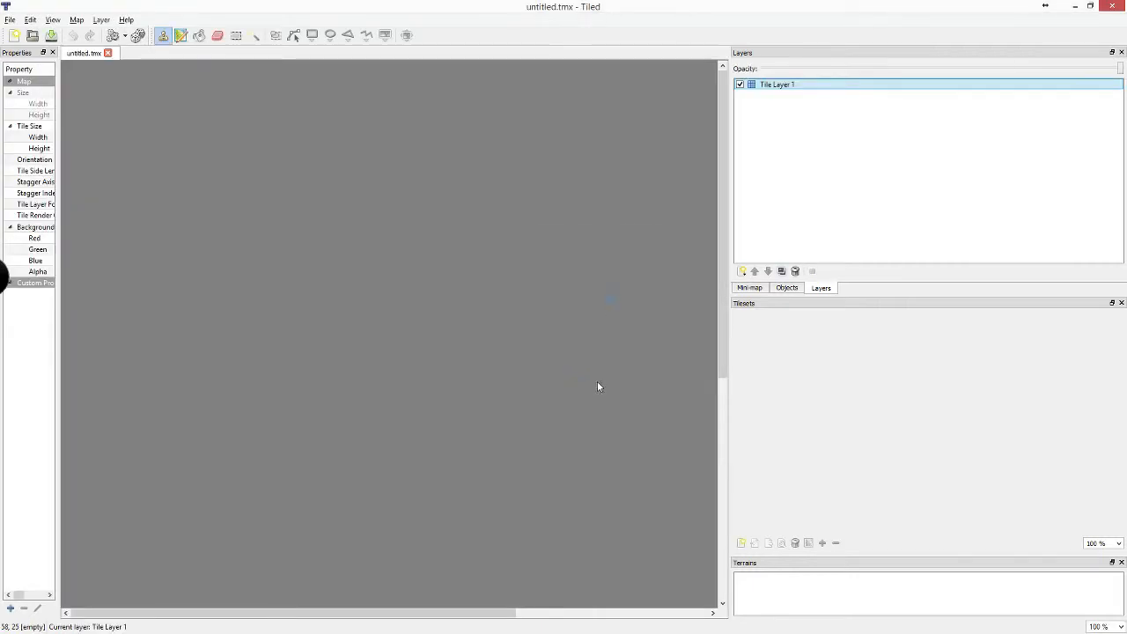
Add all the TSX files in the Futuristic_Tiles_ResourcePack folder to the map as external tilesets
left_click(76, 19)
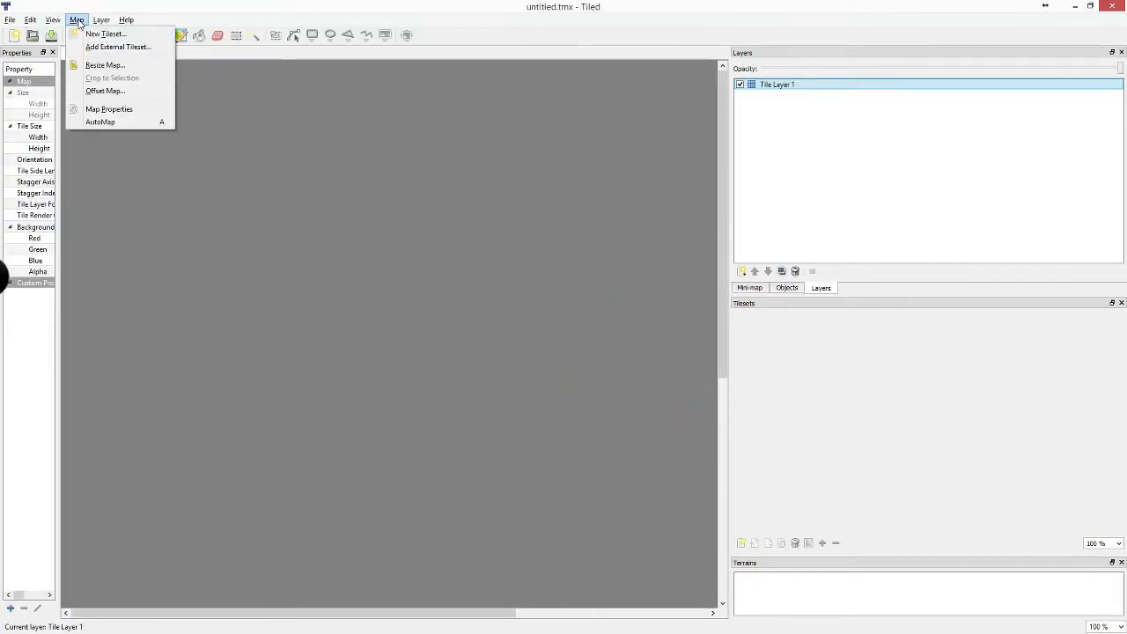
left_click(106, 47)
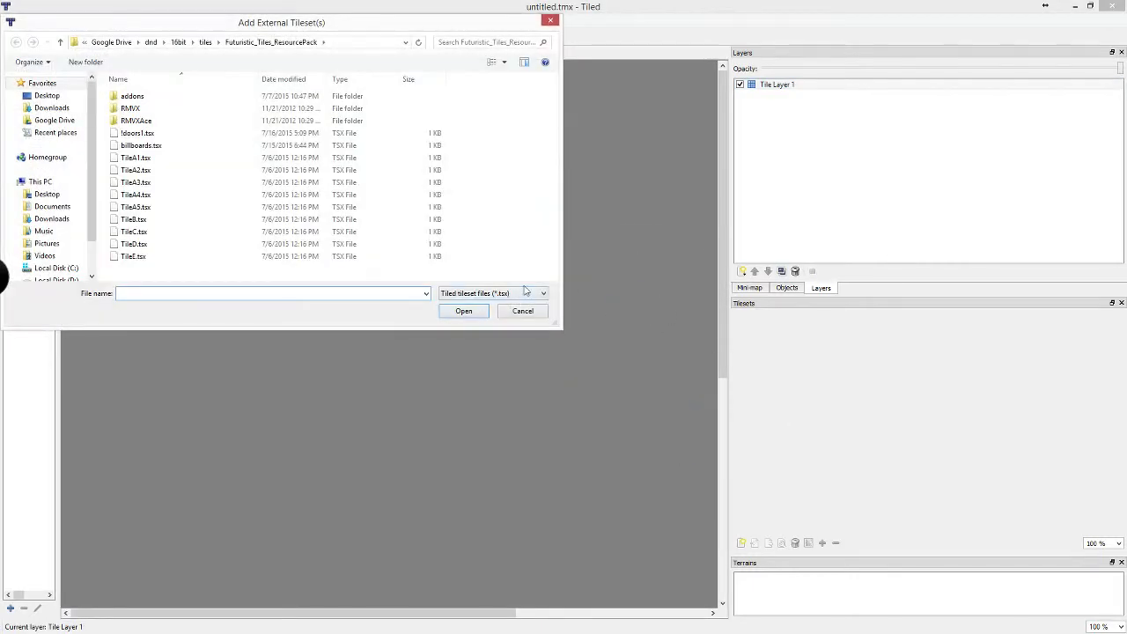
left_click_drag(524, 269, 105, 130)
left_click(473, 310)
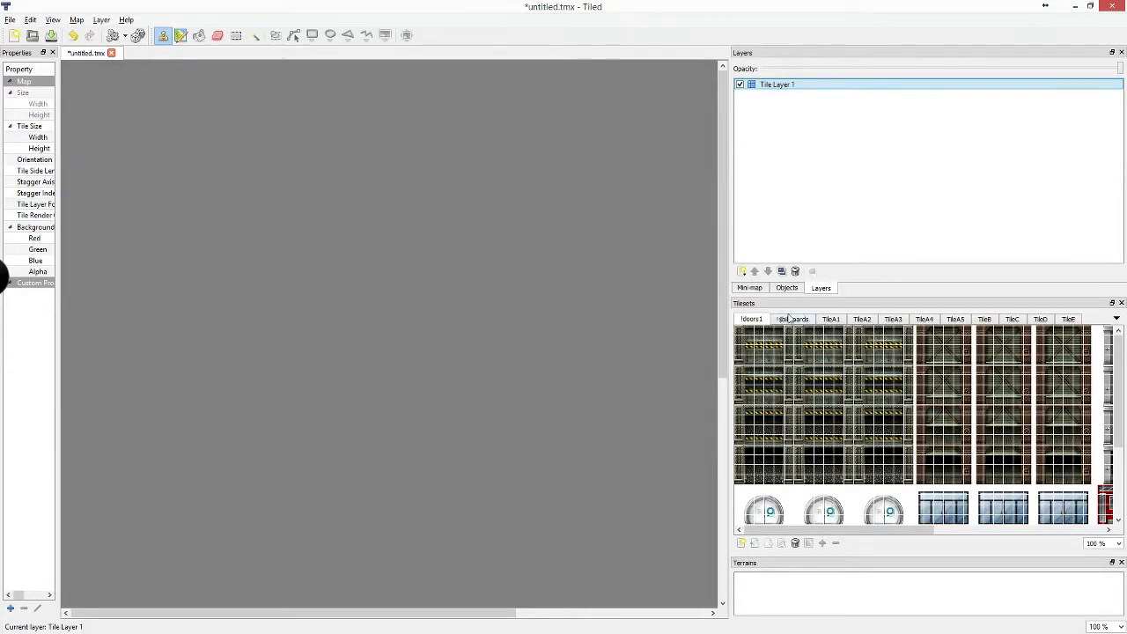
Look through the TileA1 to TileA5 tilesets for a suitable floor tile
left_click(844, 321)
scroll(1059, 422, "down", 2)
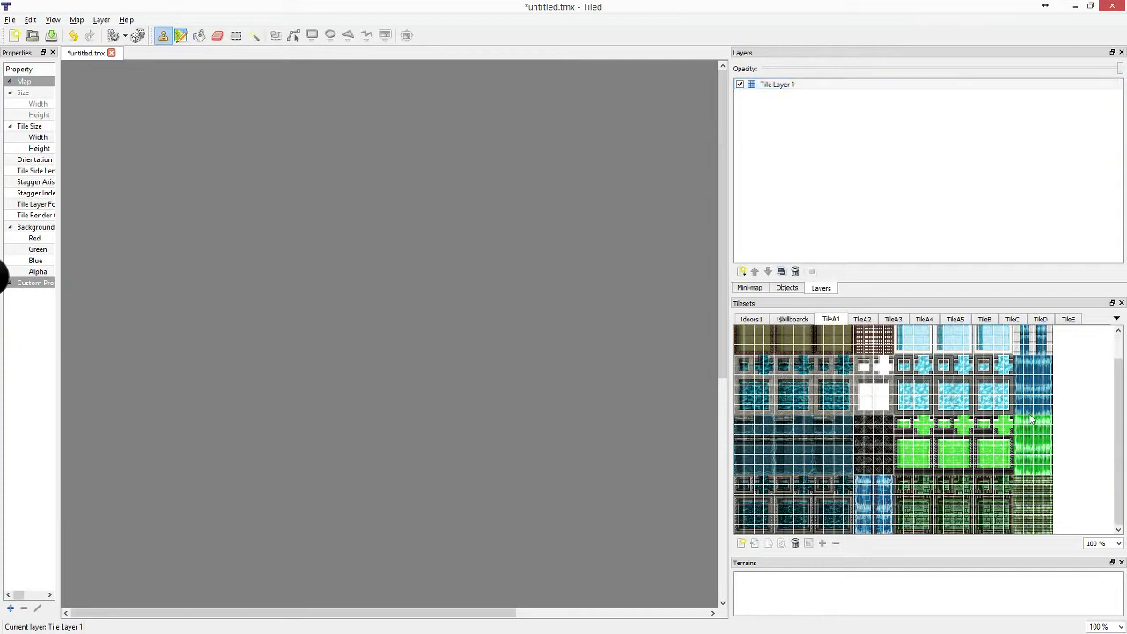
left_click(862, 319)
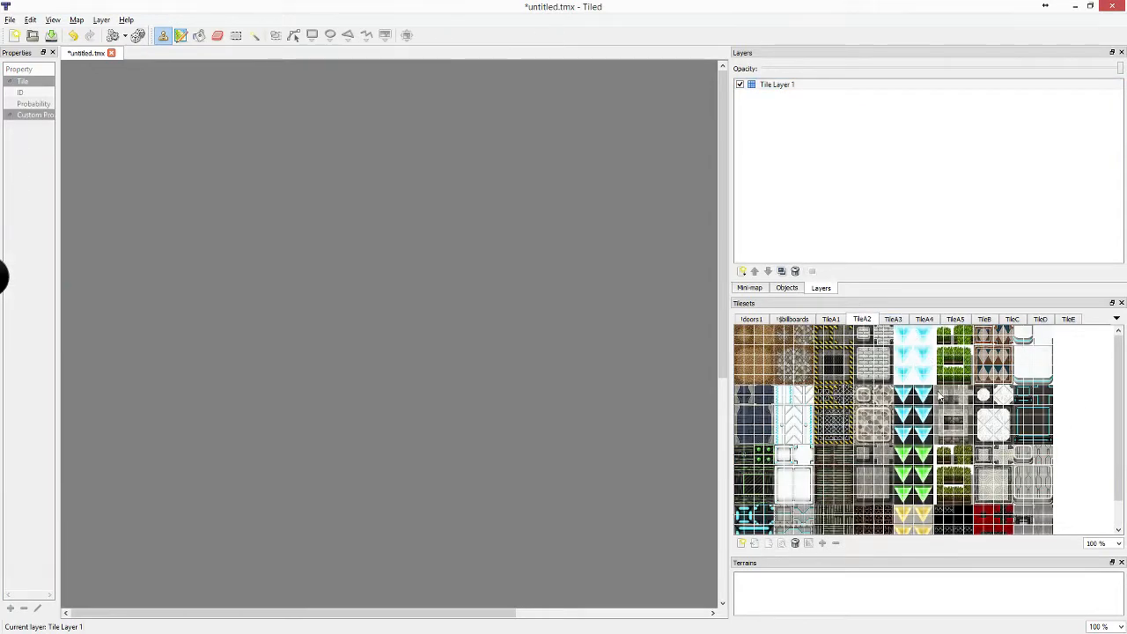
left_click(897, 320)
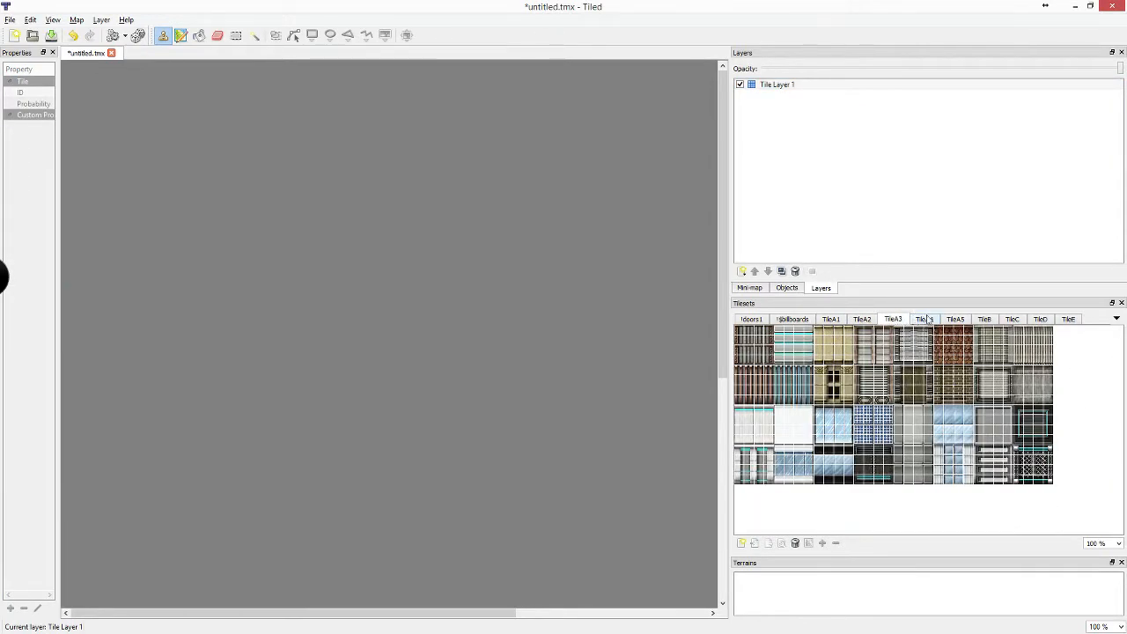
left_click(927, 320)
left_click(967, 322)
left_click(938, 322)
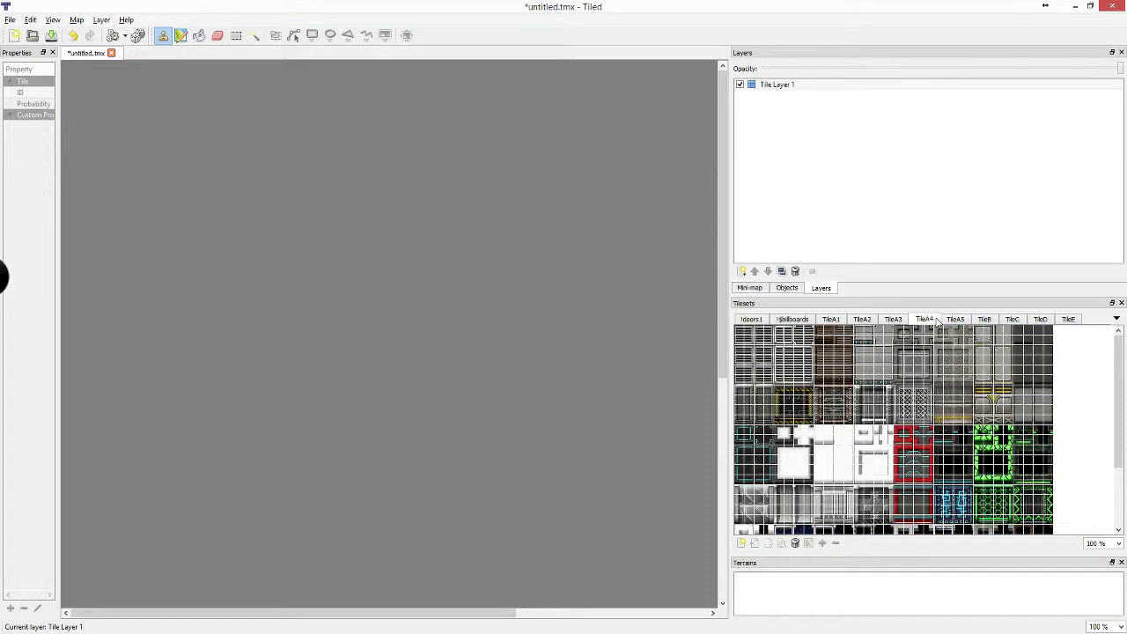
left_click(960, 322)
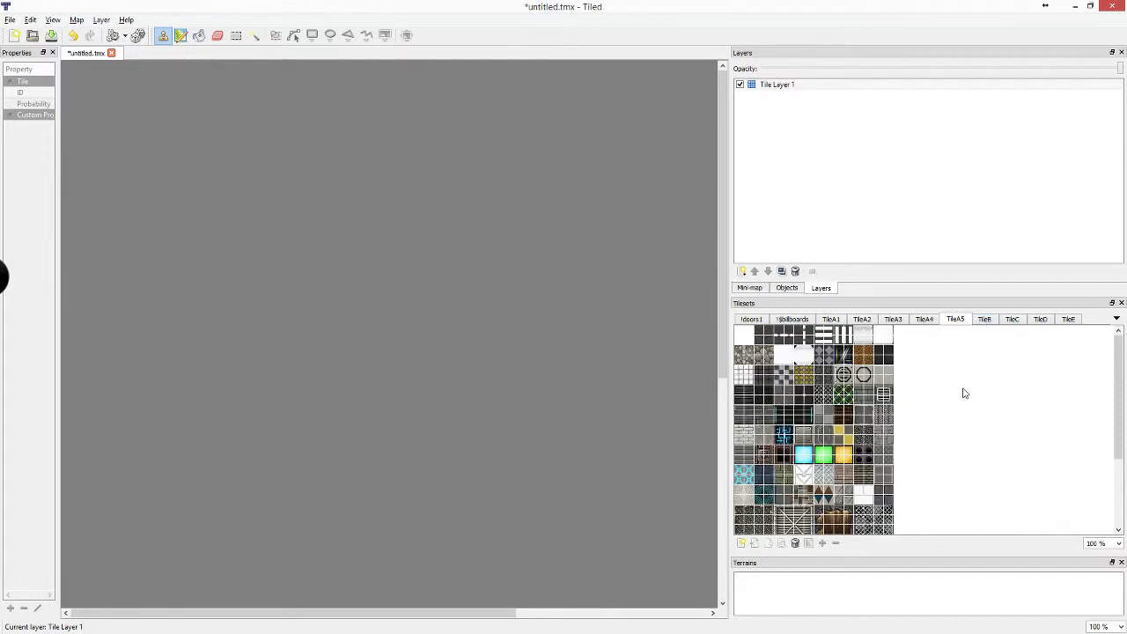
scroll(963, 393, "down", 2)
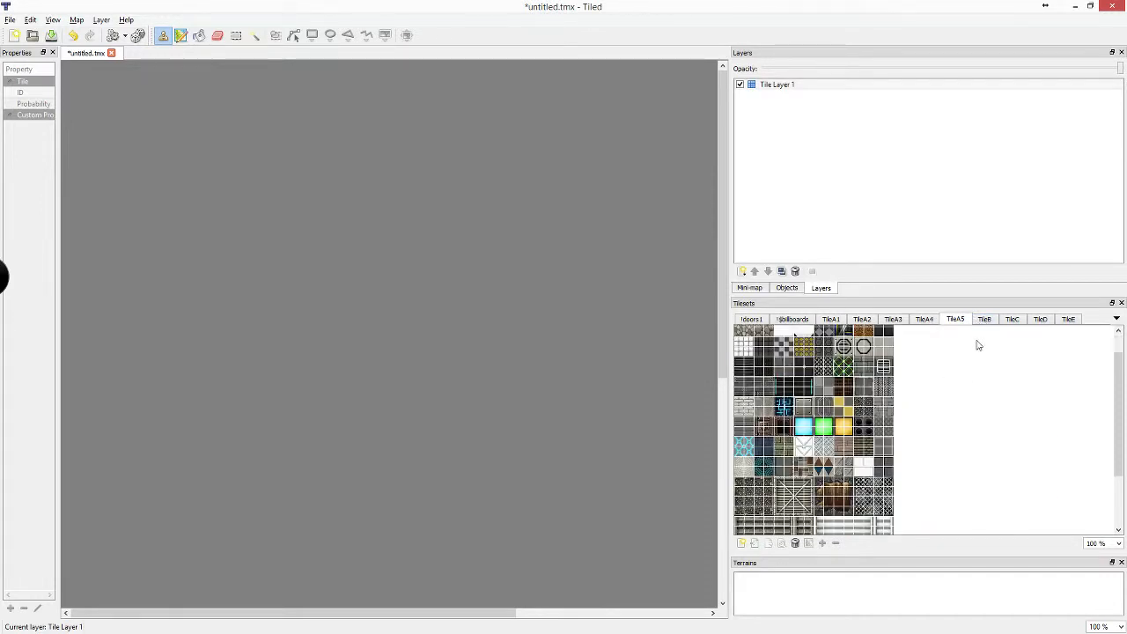
scroll(907, 388, "down", 3)
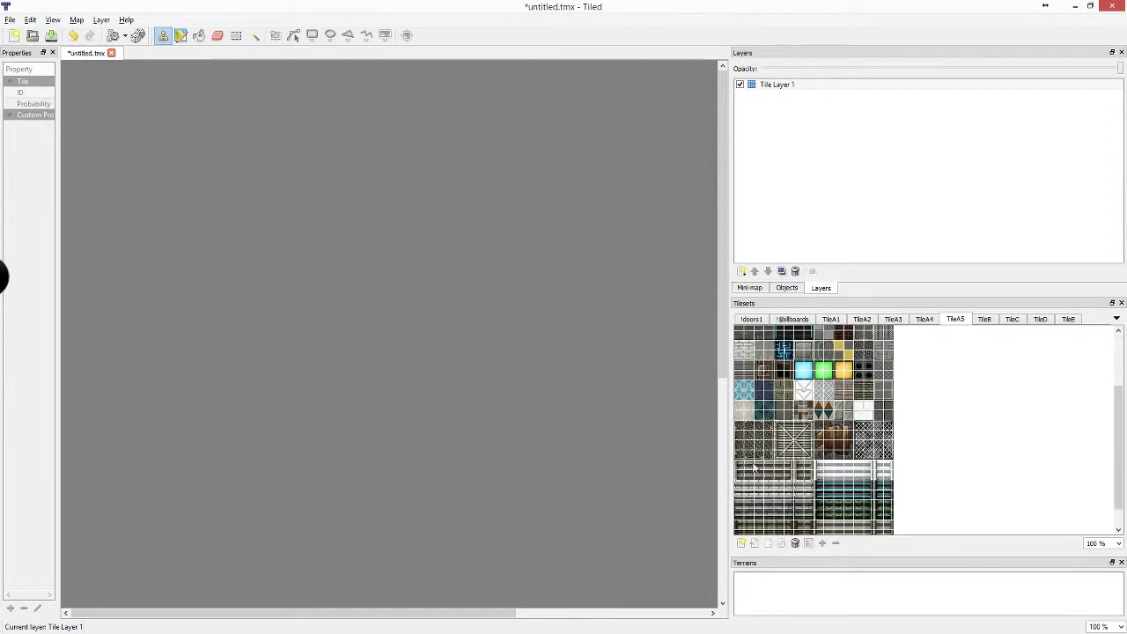
scroll(747, 436, "up", 1)
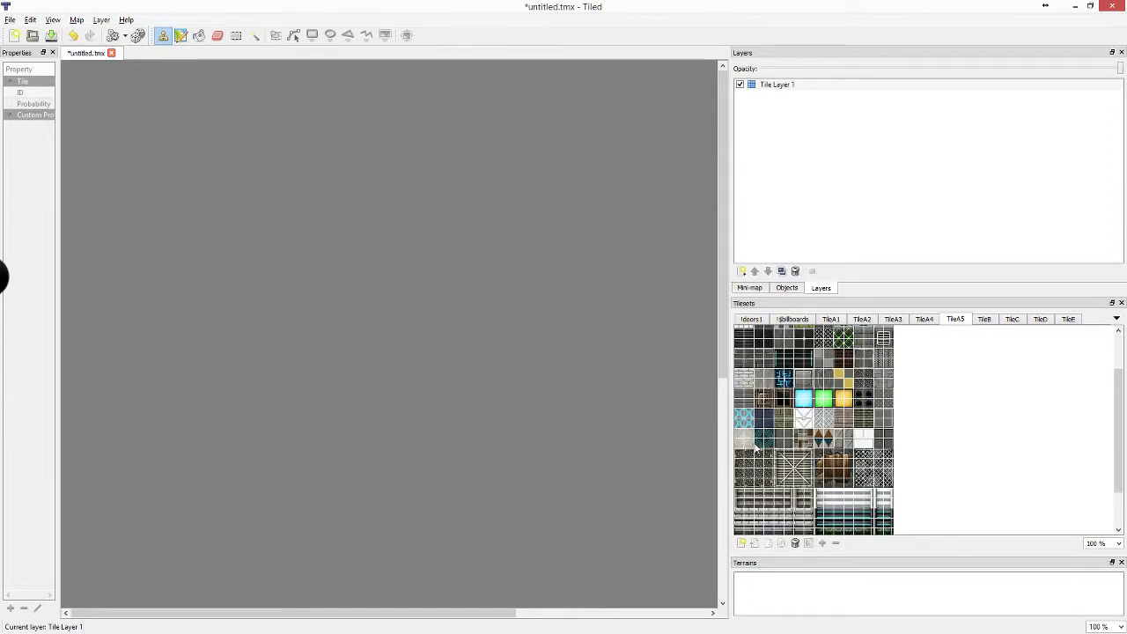
Stamp a straight horizontal strip near the map's upper-left corner with a dark speckled 2 by 2 floor tile from TileA5, undoing stray strokes
left_click(864, 380)
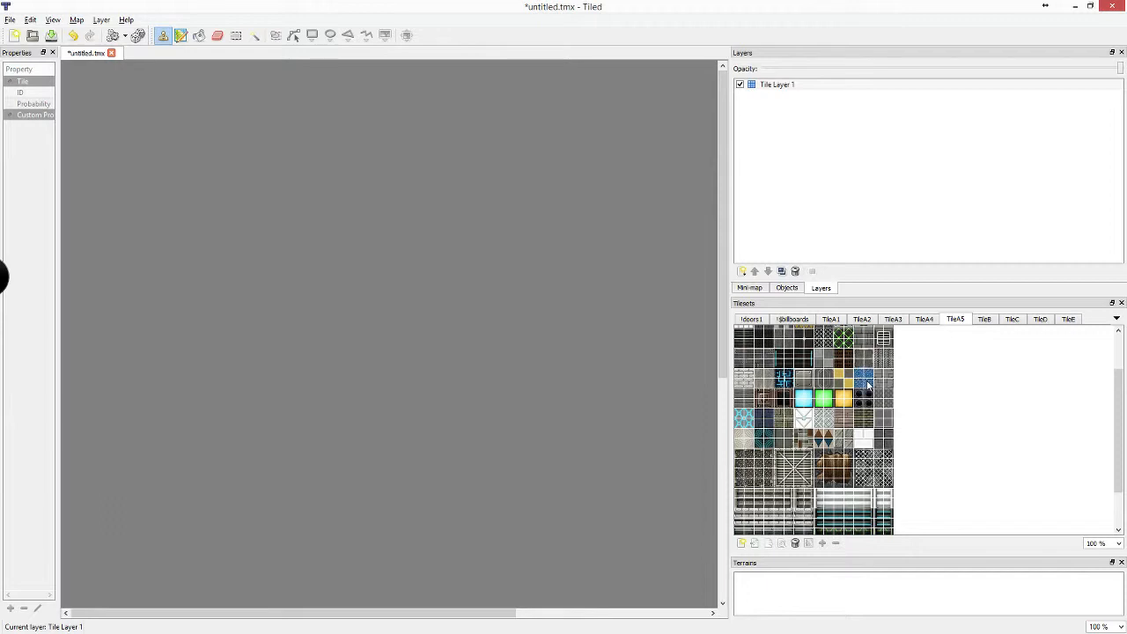
left_click(93, 110)
mouse_move(92, 114)
left_mouse_down()
mouse_move(145, 130)
mouse_move(155, 108)
mouse_move(225, 112)
left_mouse_up()
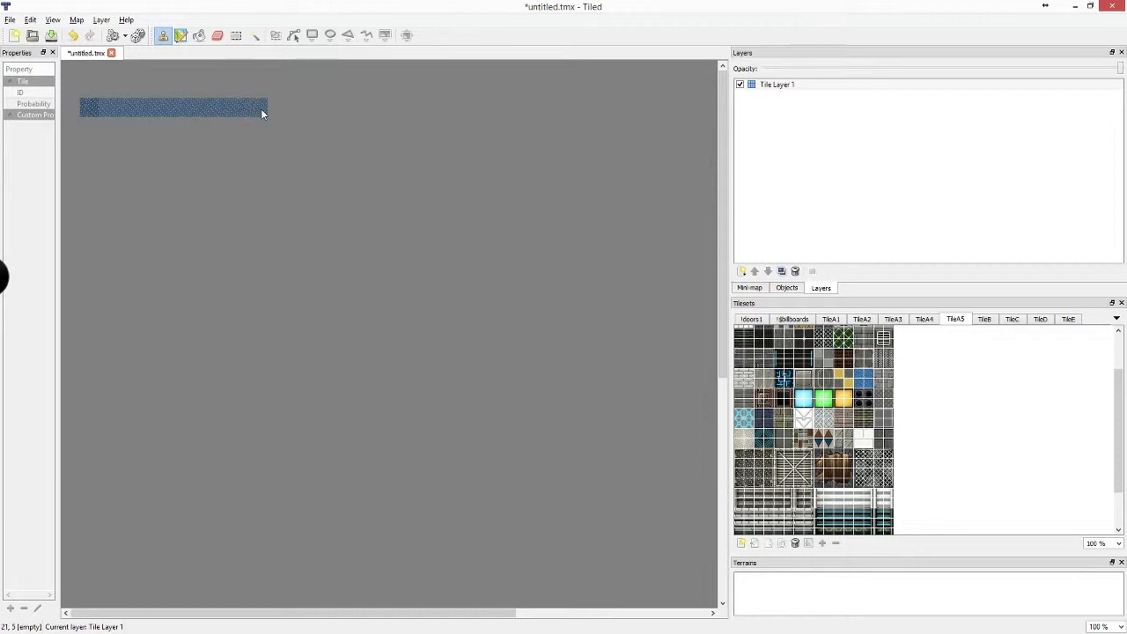
key("ctrl+z")
mouse_move(261, 108)
left_mouse_down()
mouse_move(92, 114)
mouse_move(227, 111)
left_mouse_up()
key("ctrl+z")
key("ctrl+z")
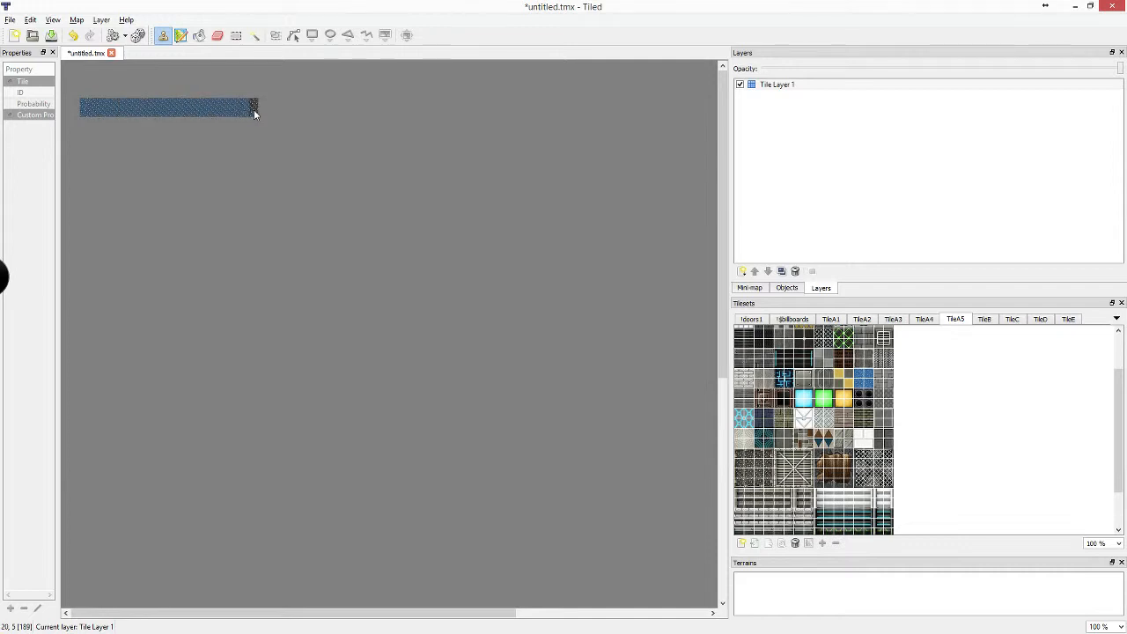
key("ctrl+z")
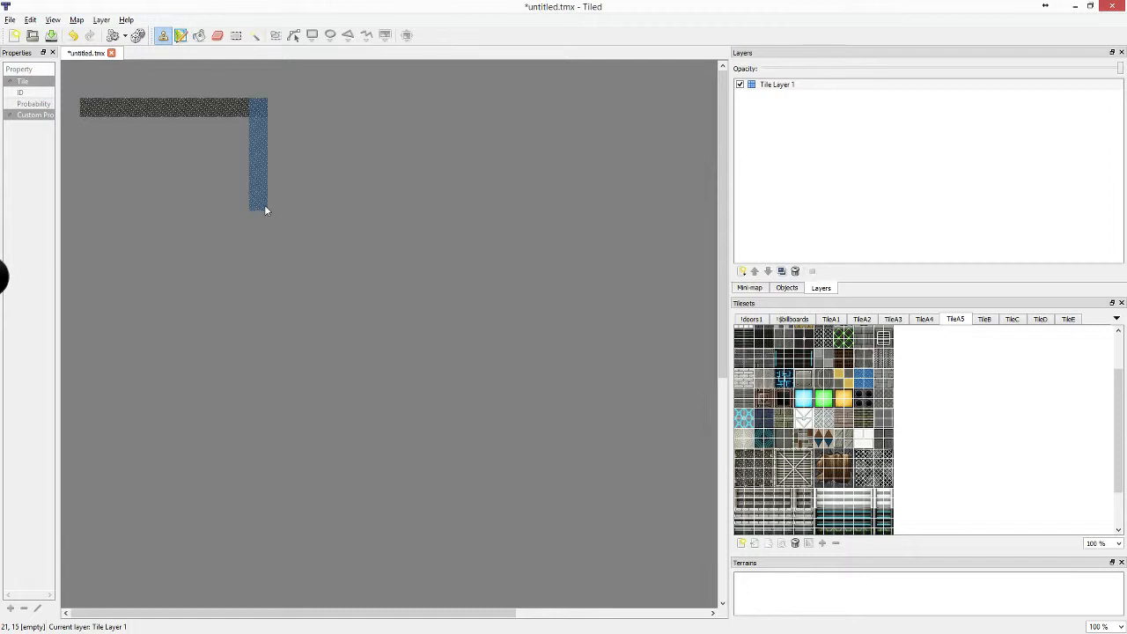
Extend the dark strip with straight stamp lines into a closed rectangular border about 20 by 22 tiles
left_click(264, 208)
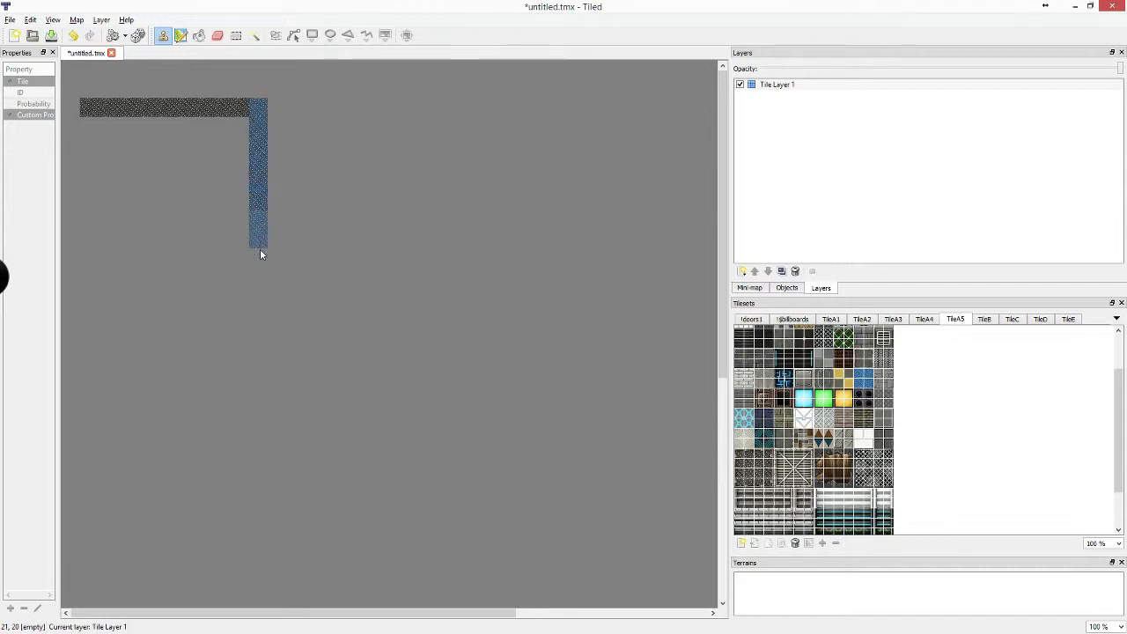
left_click(260, 298, "shift")
left_click(97, 306, "shift")
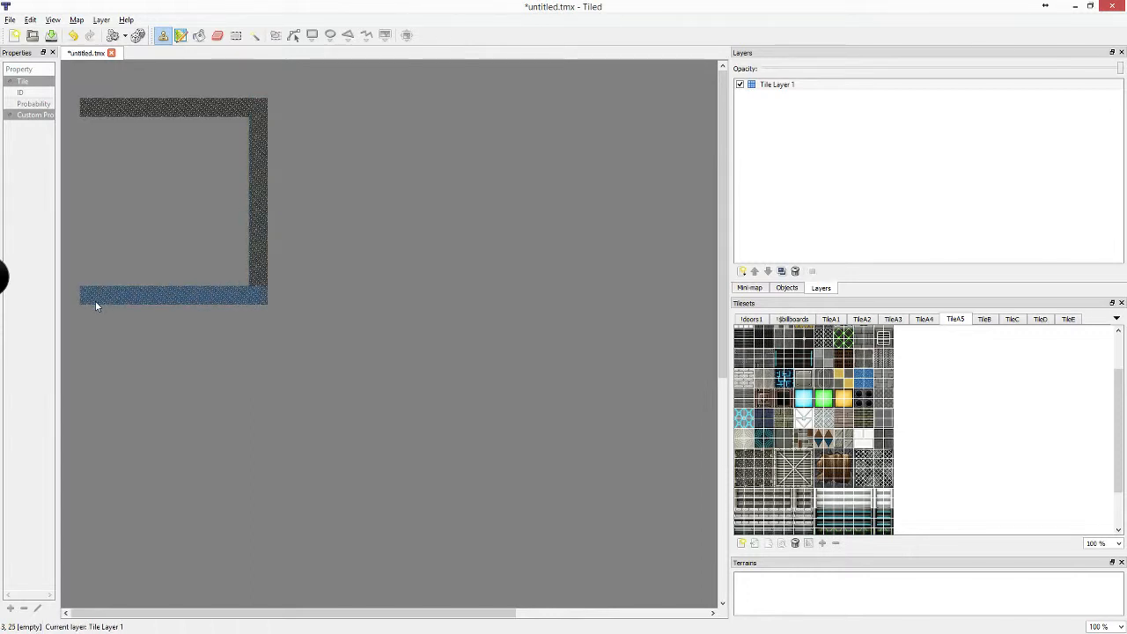
left_click(93, 113, "shift")
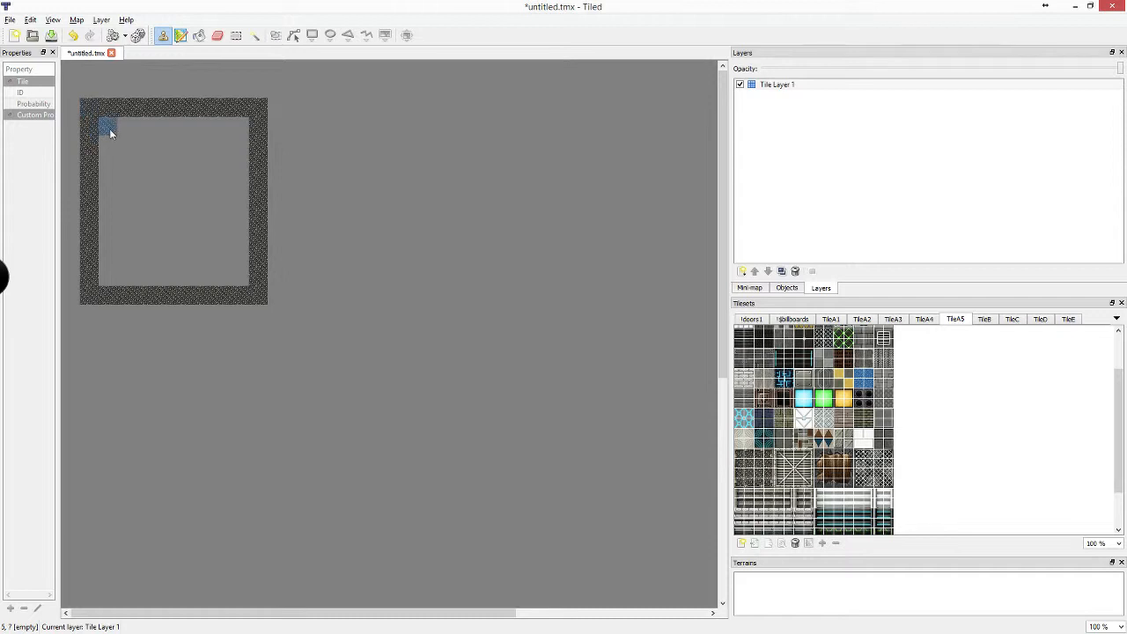
Fill the interior of the rectangular border with the same dark floor tile, stamping straight lines ring by ring inward to the centre
left_click(106, 126, "shift")
left_click(246, 127, "shift")
left_click(246, 283, "shift")
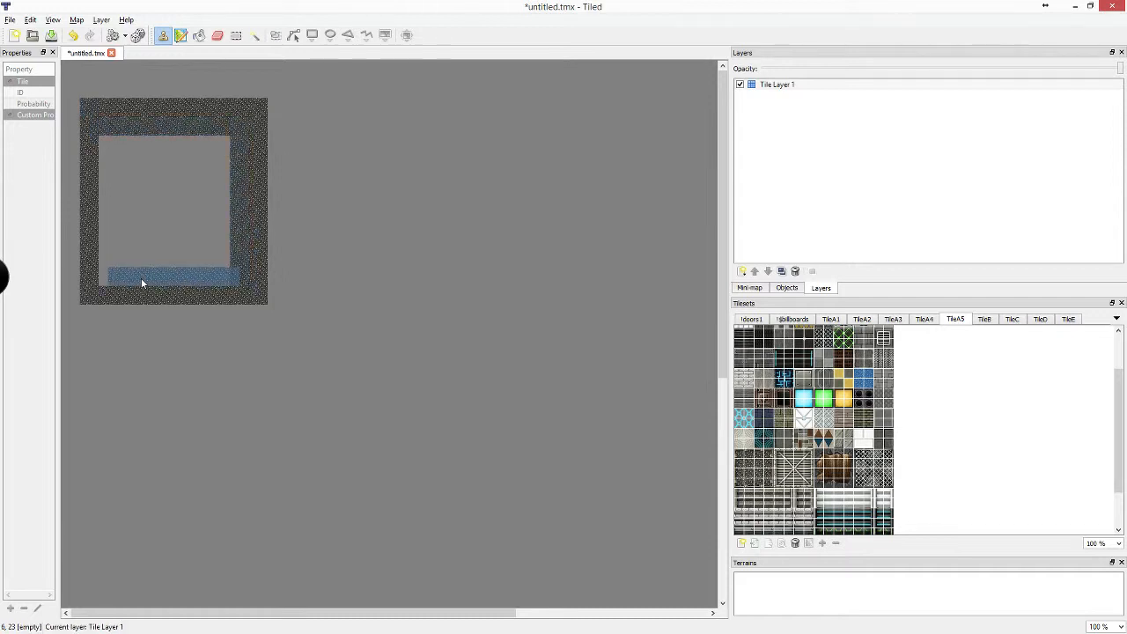
left_click(111, 279, "shift")
left_click(116, 148, "shift")
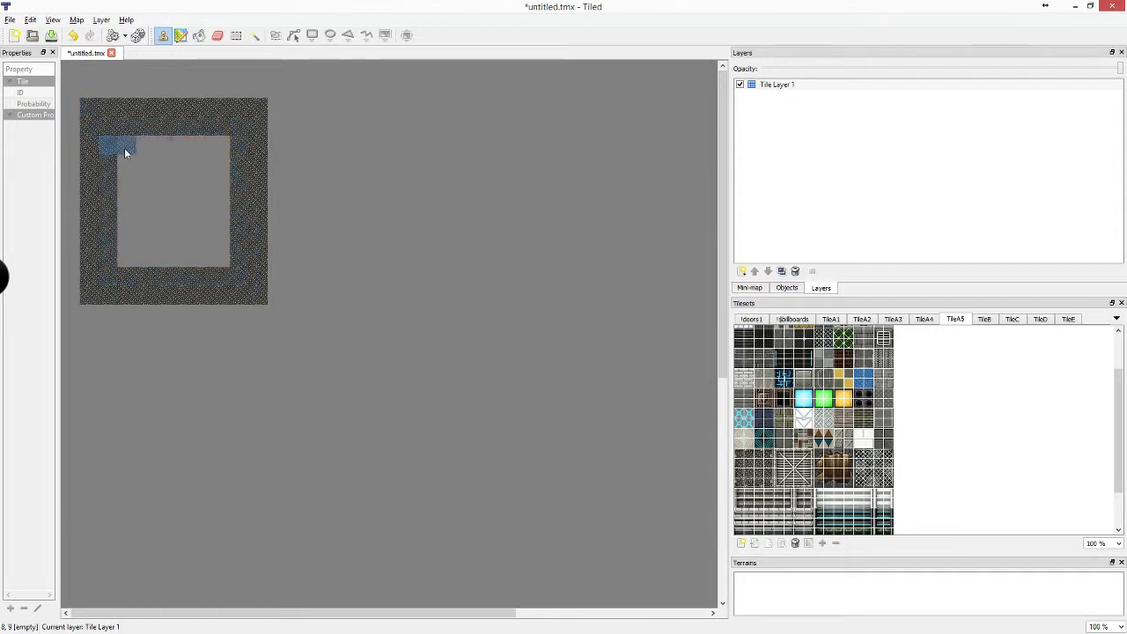
left_click(226, 146, "shift")
left_click(226, 261, "shift")
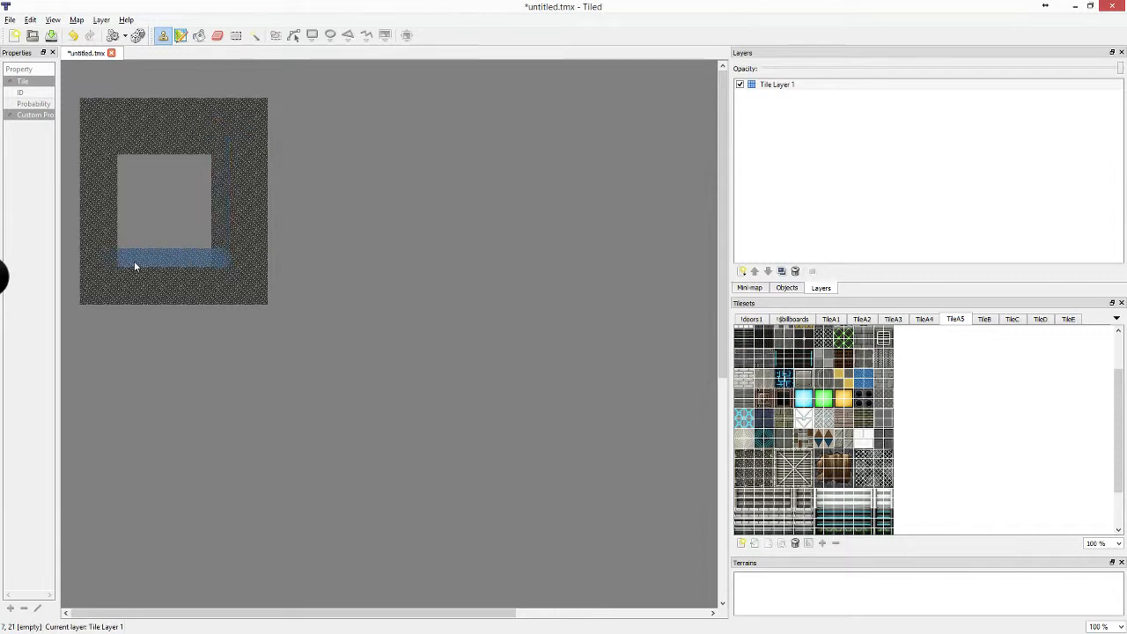
left_click(134, 260, "shift")
left_click(134, 170, "shift")
left_click(206, 174, "shift")
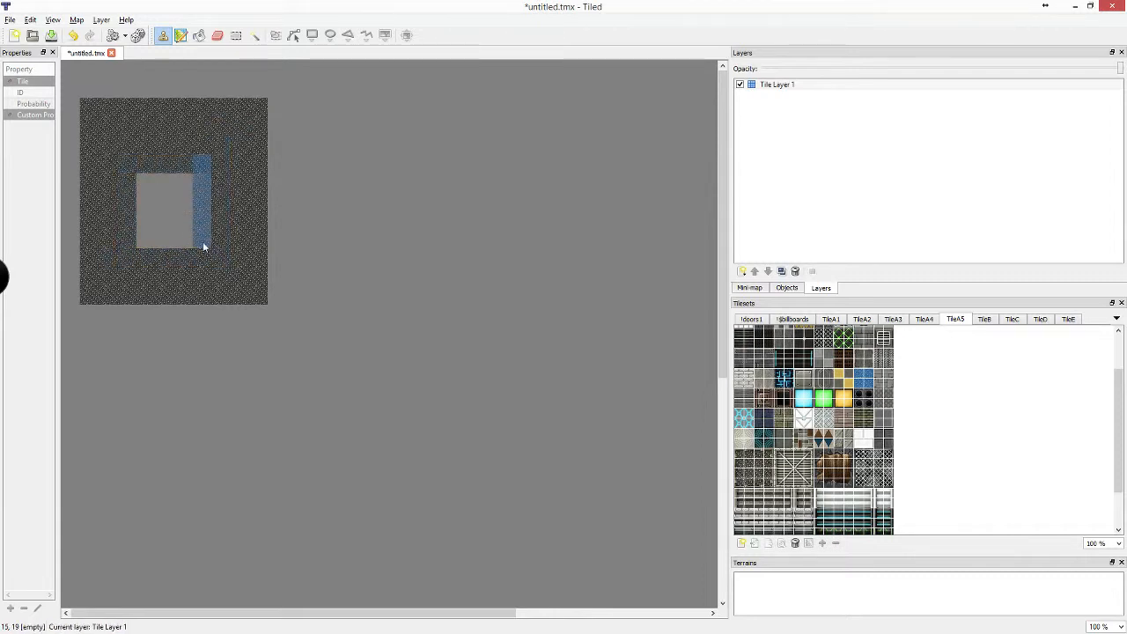
left_click(203, 244, "shift")
left_click(151, 244, "shift")
left_click(146, 182, "shift")
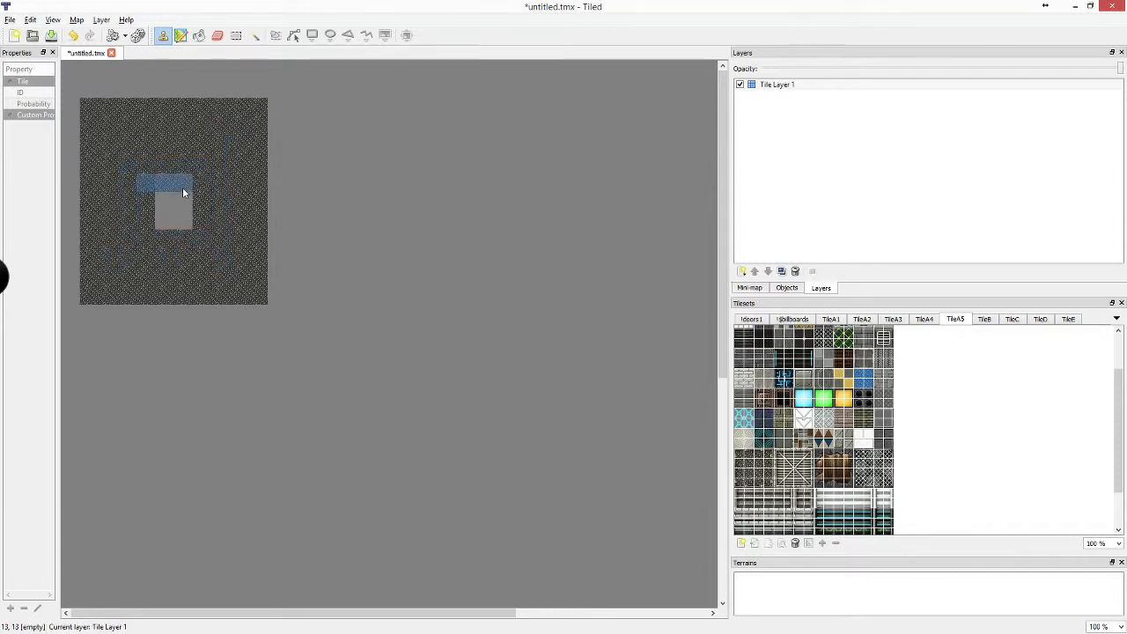
left_click(184, 182, "shift")
left_click(184, 220, "shift")
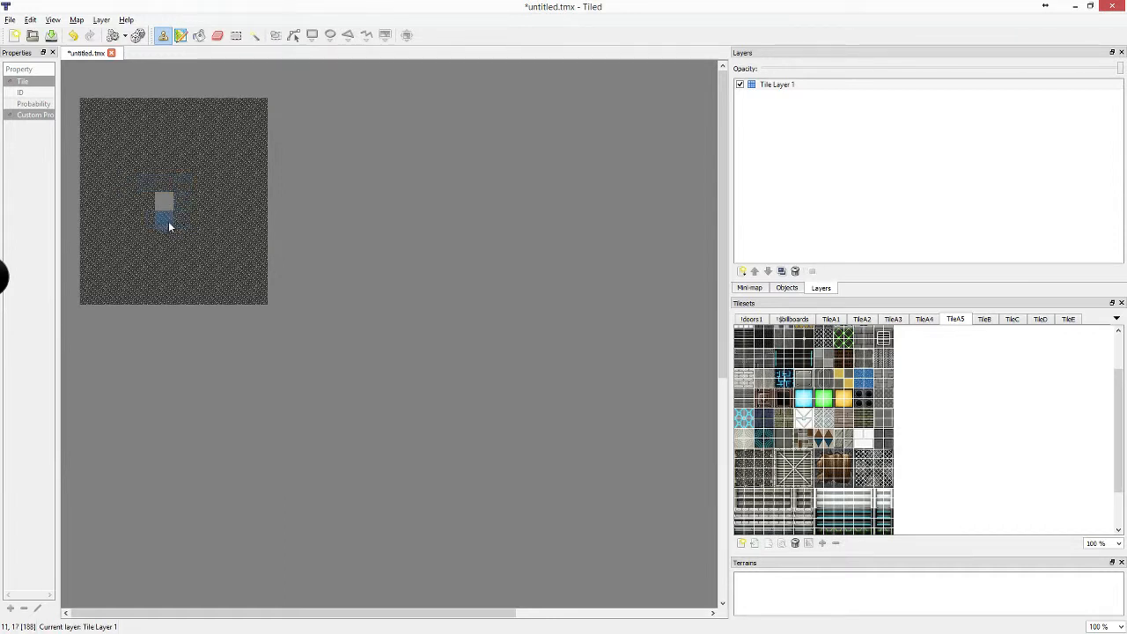
left_click(175, 203)
Try a dark grid tile from TileA5 directly beside the lower-right corner of the filled room
scroll(938, 412, "up", 1)
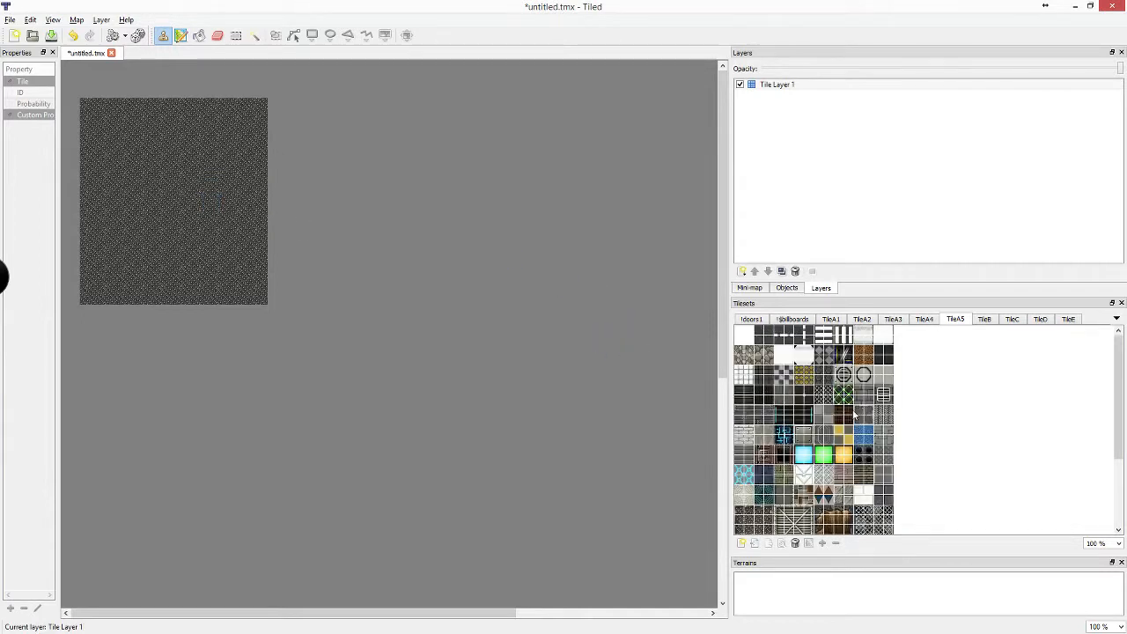
left_click(784, 393)
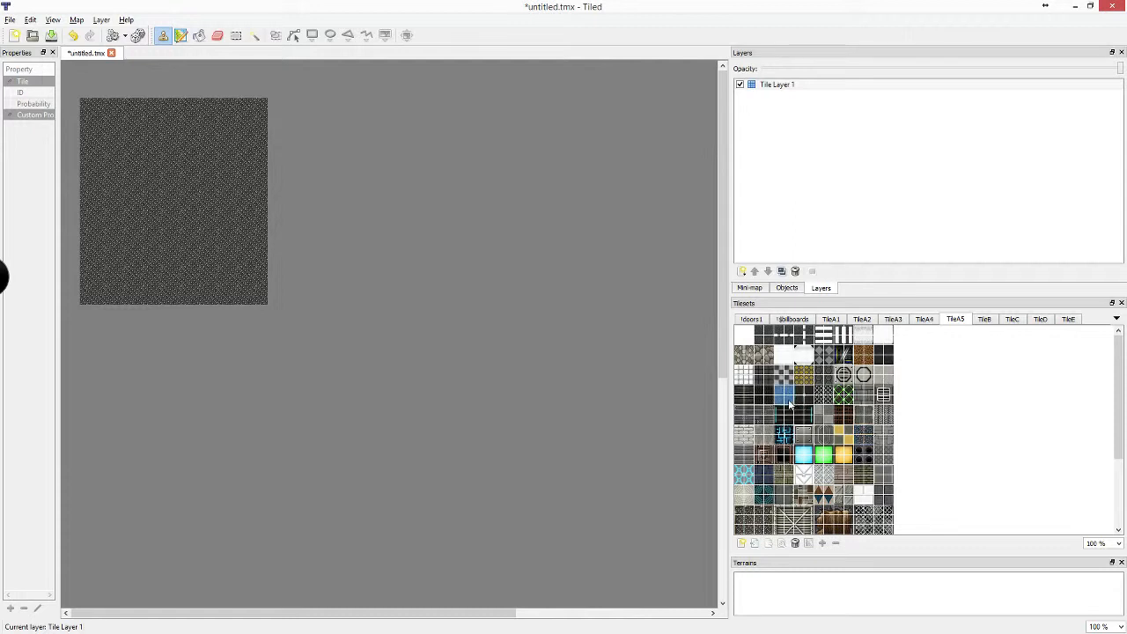
left_click(282, 301)
Using a lighter panel tile from TileA5, stamp a line from the room's lower-right corner about 18 tiles rightward, continuing downward about 16 tiles
left_click(765, 435)
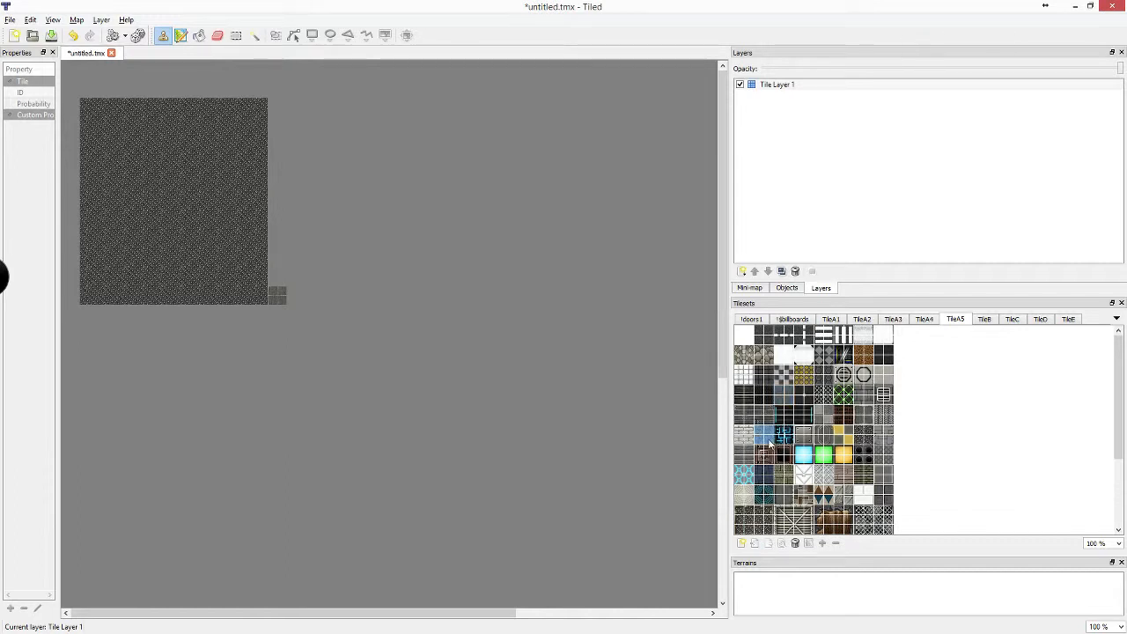
left_click(278, 302)
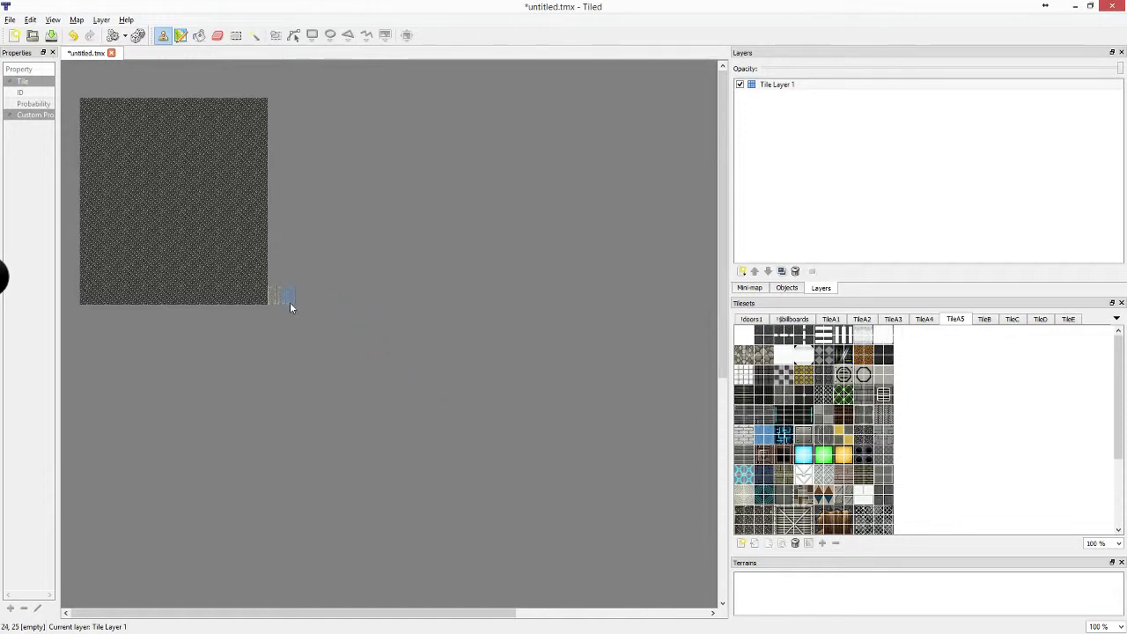
left_click_drag(301, 300, 538, 292)
left_click(439, 298, "shift")
left_click(432, 446, "shift")
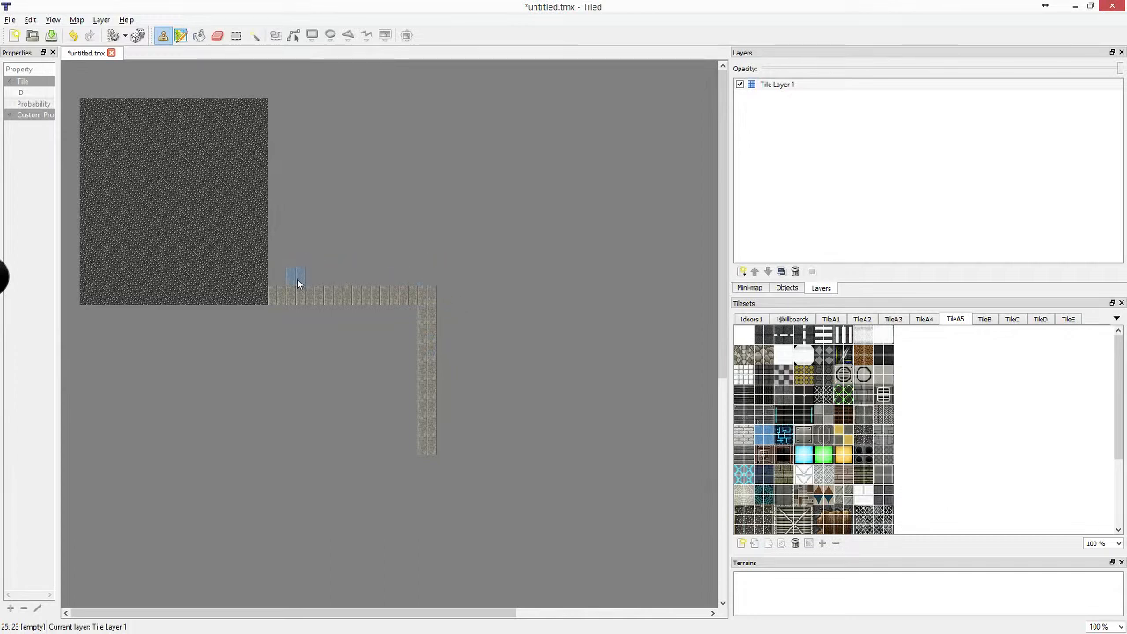
With the same light panel tile, stamp a filled square room of about 10 by 10 tiles just east of the large dark room
left_click(299, 225, "shift")
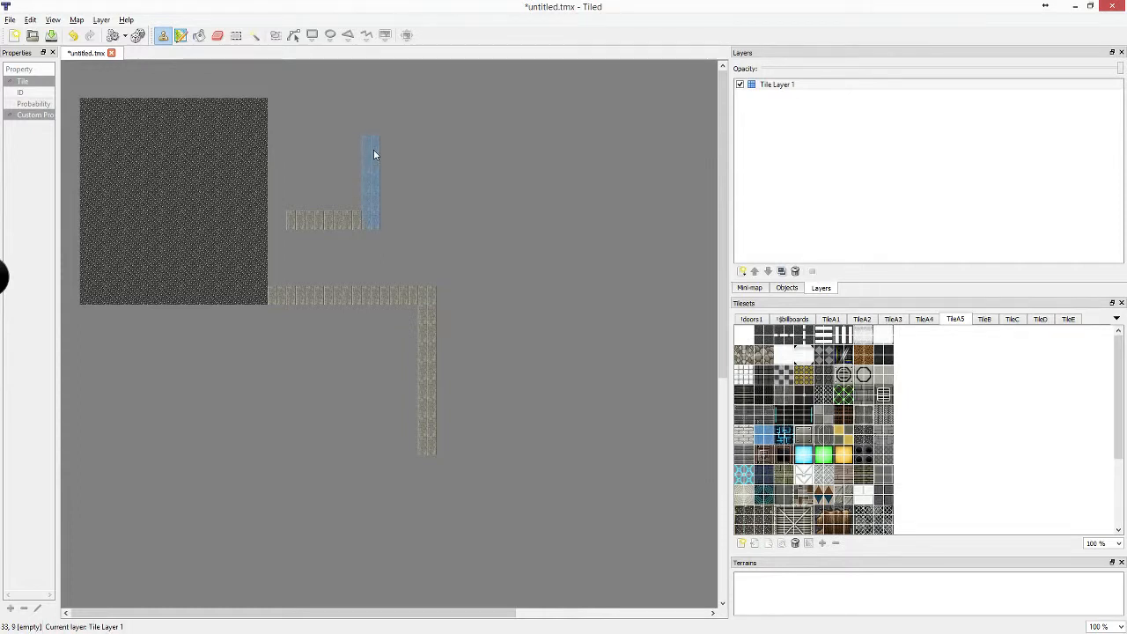
left_click(373, 151, "shift")
left_click(299, 149, "shift")
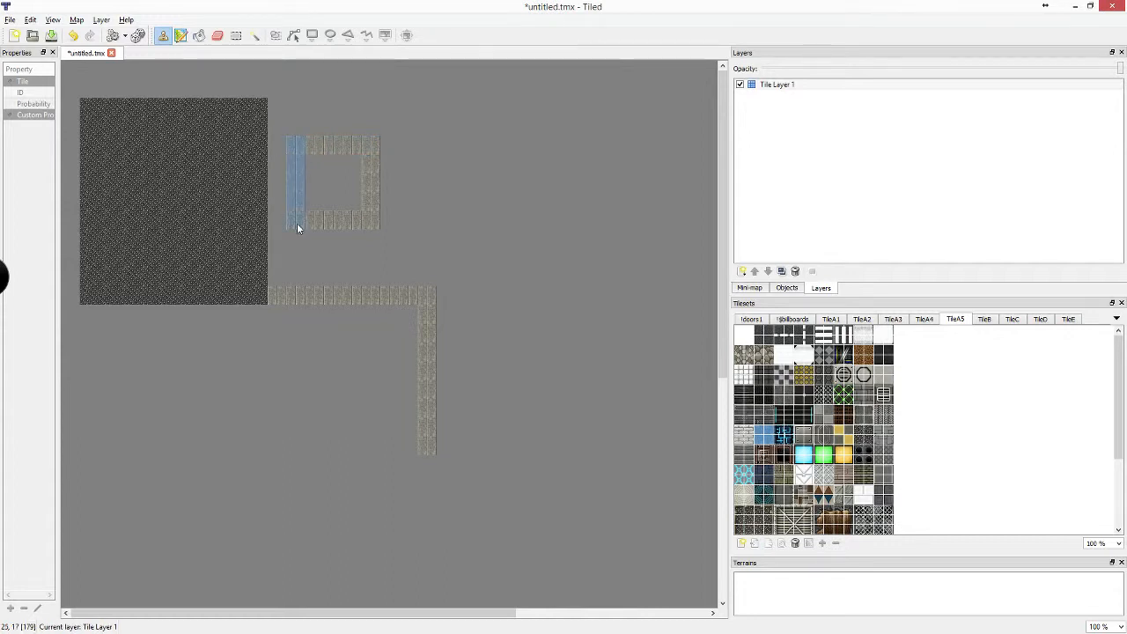
left_click(297, 203, "shift")
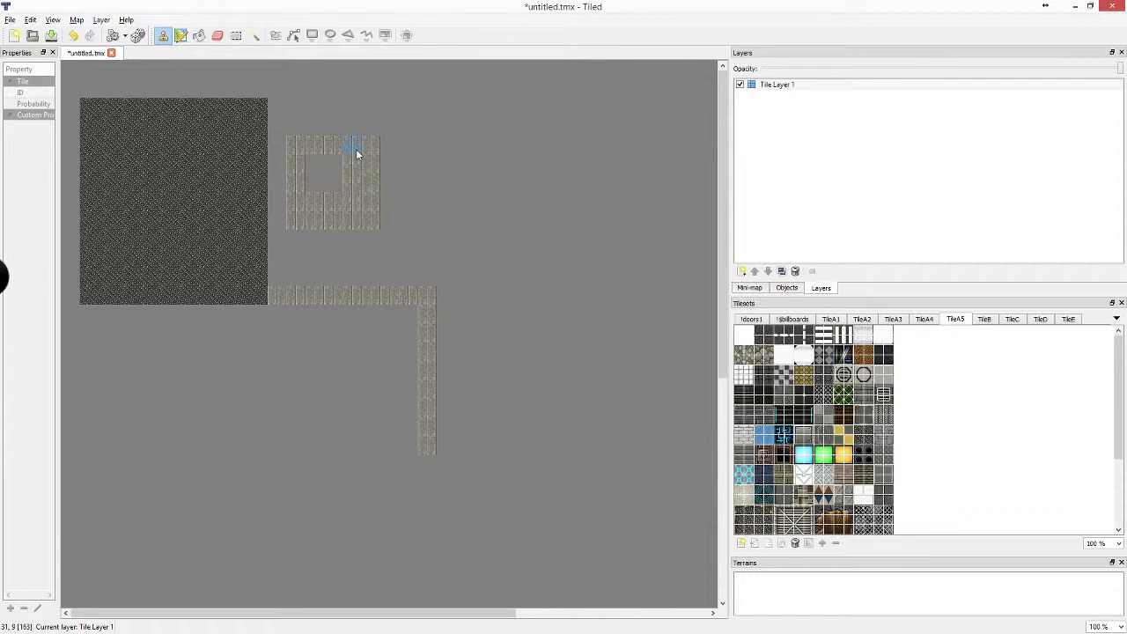
left_click(356, 211, "shift")
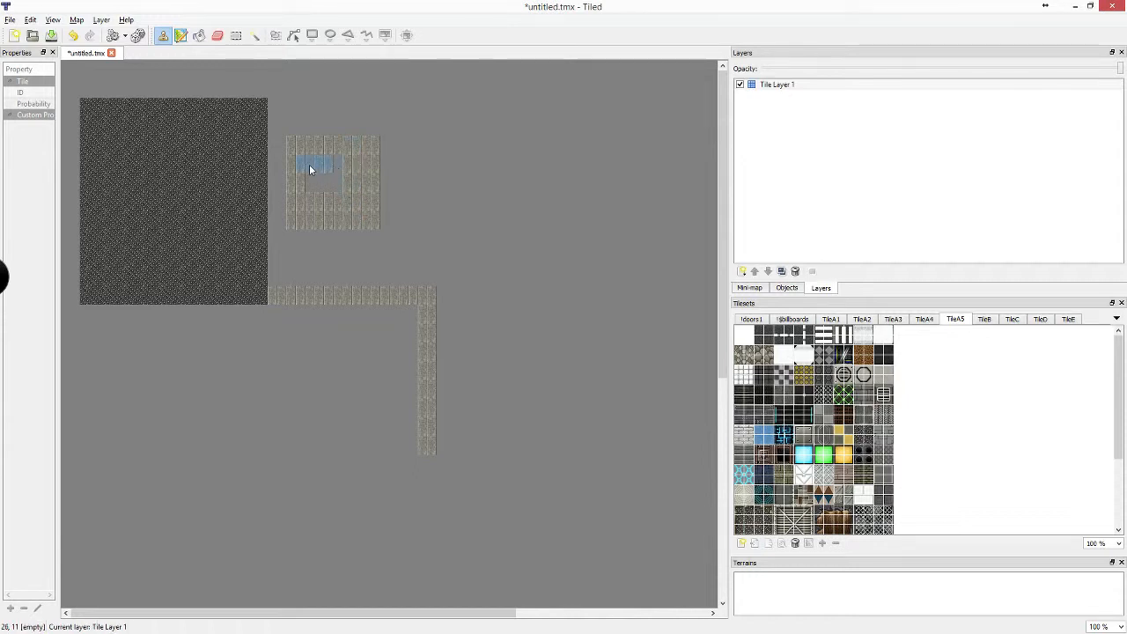
left_click(337, 165)
left_click(338, 182)
left_click(319, 184)
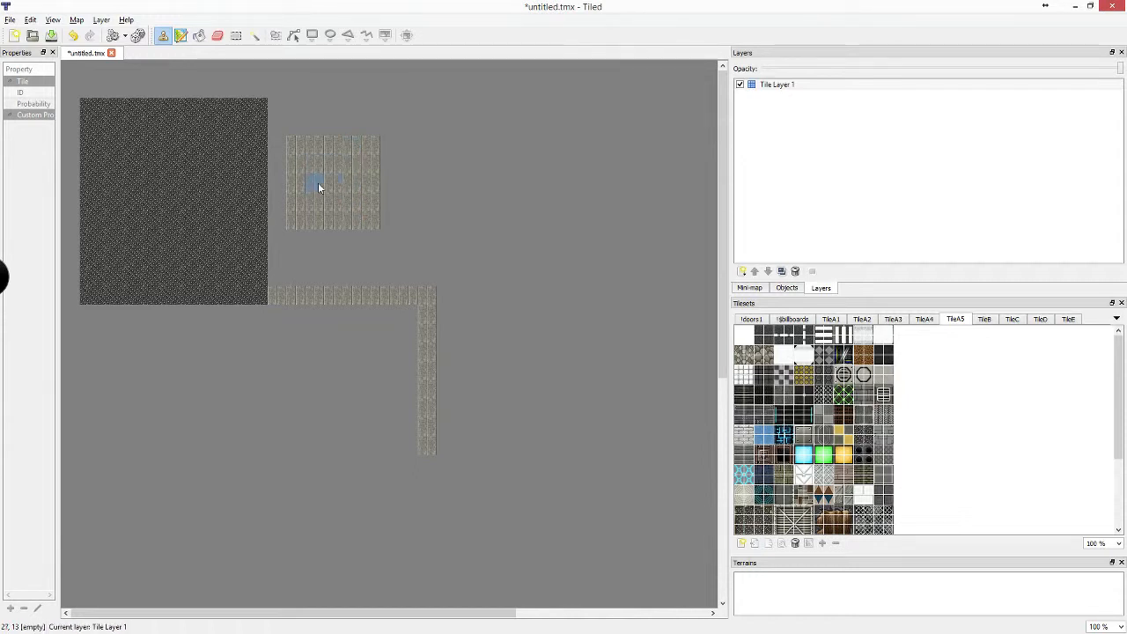
Stamp a second filled room of about 10 by 10 panel tiles two tiles east of the first small room
left_click(413, 226, "shift")
left_click(412, 152, "shift")
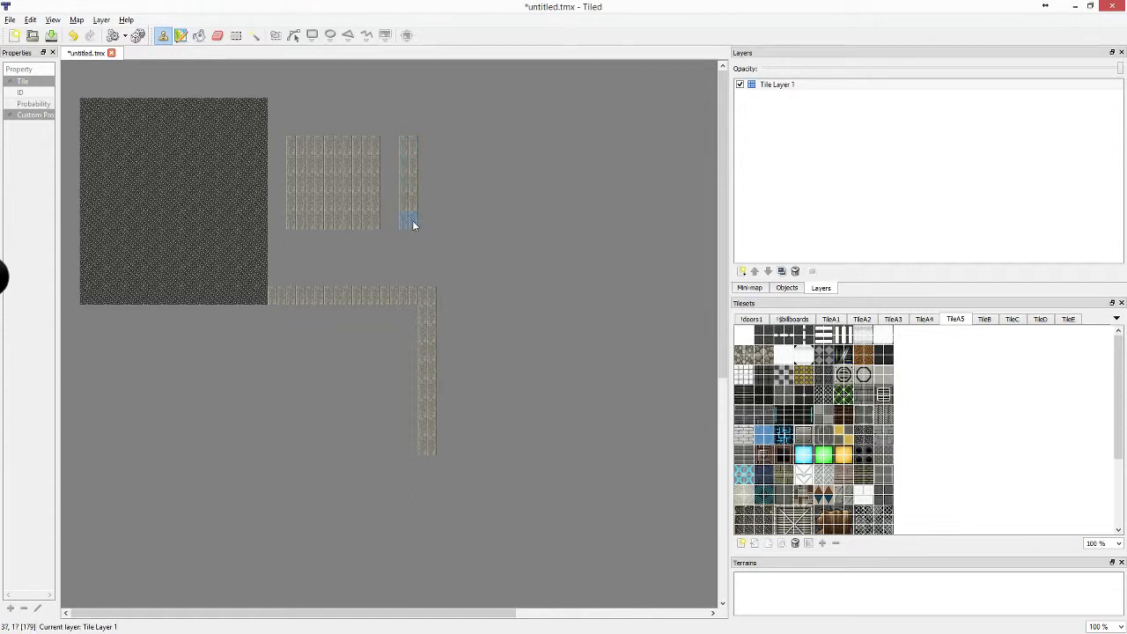
left_click(487, 222, "shift")
left_click(433, 149, "shift")
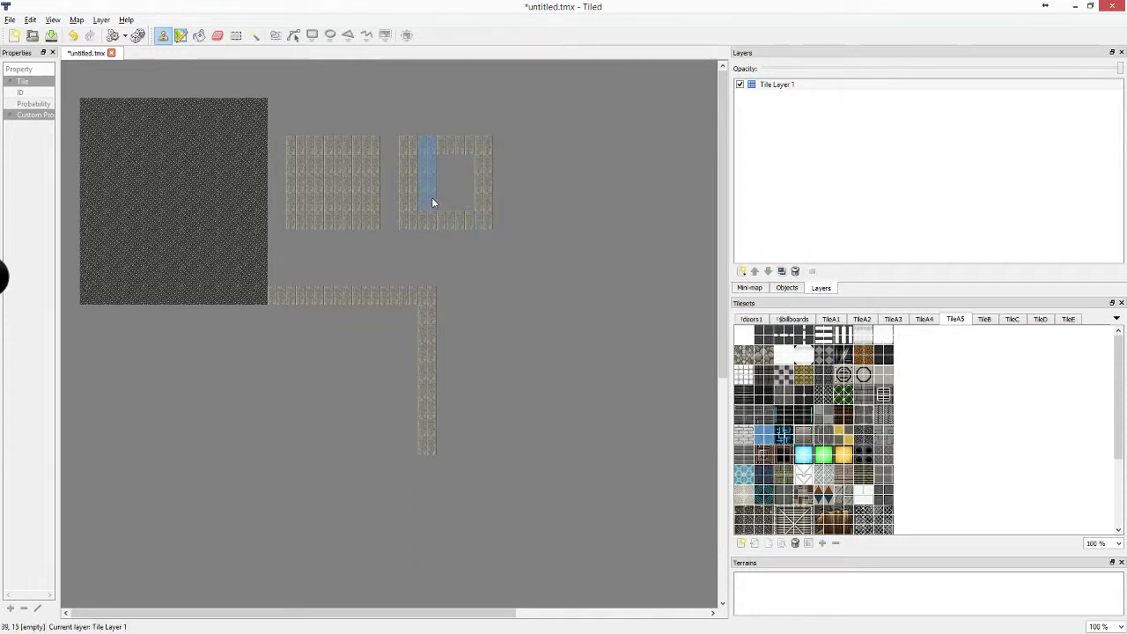
left_click(469, 204, "shift")
Stamp a filled room of about 10 by 10 panel tiles inside the path's bend, two tiles west of its vertical stretch
left_click(320, 377)
right_click_drag(320, 377, 321, 423)
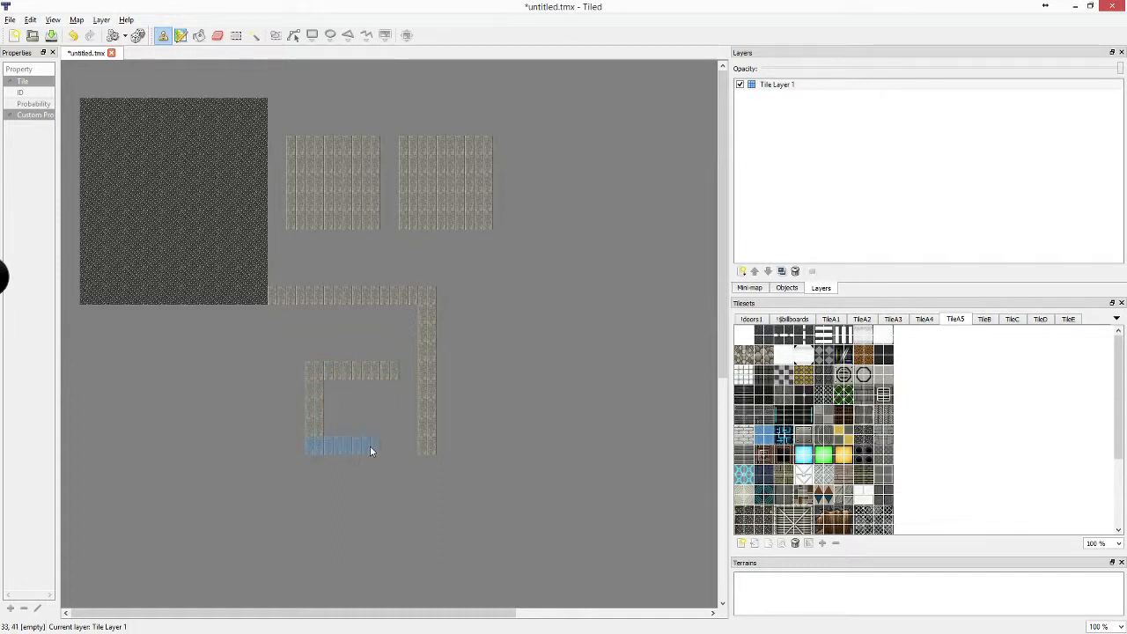
left_click(398, 451, "shift")
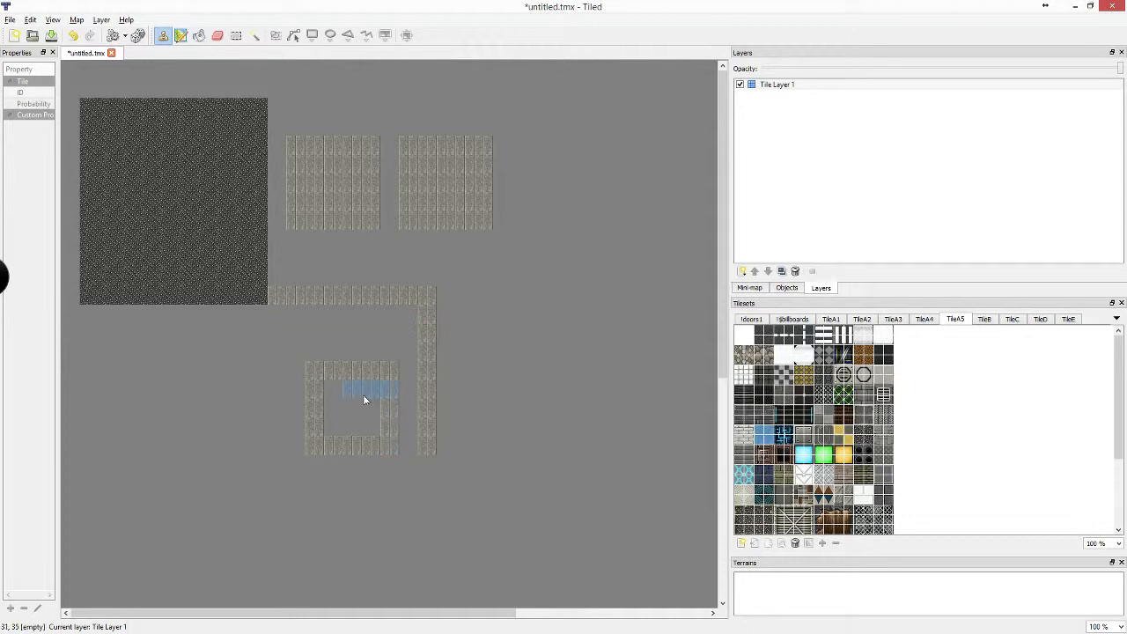
right_click_drag(365, 399, 339, 399)
right_click_drag(342, 437, 350, 416)
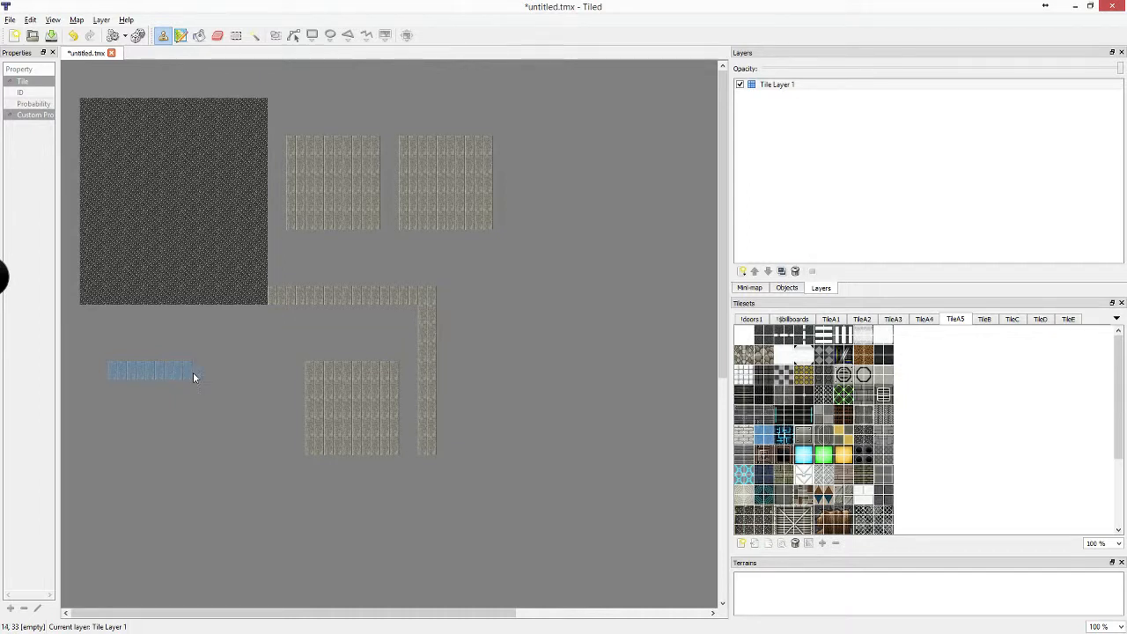
Stamp another filled room of about 10 by 10 panel tiles below the large dark room, level with the room inside the bend
left_click(196, 448, "shift")
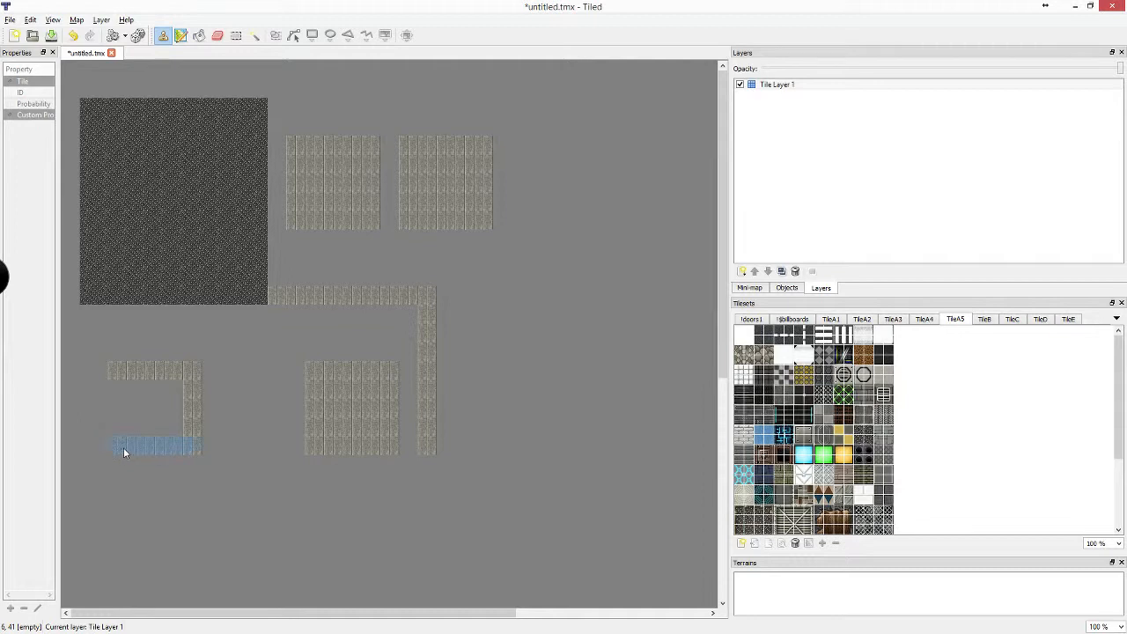
left_click(124, 396, "shift")
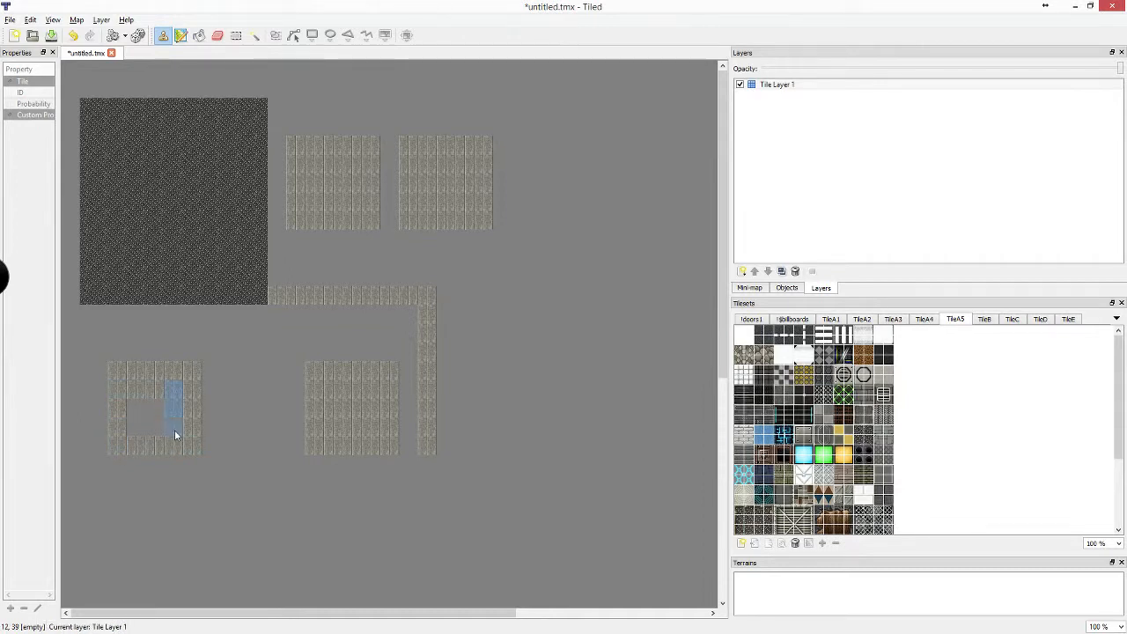
left_click(175, 434, "shift")
left_click(139, 428, "shift")
left_click(138, 417)
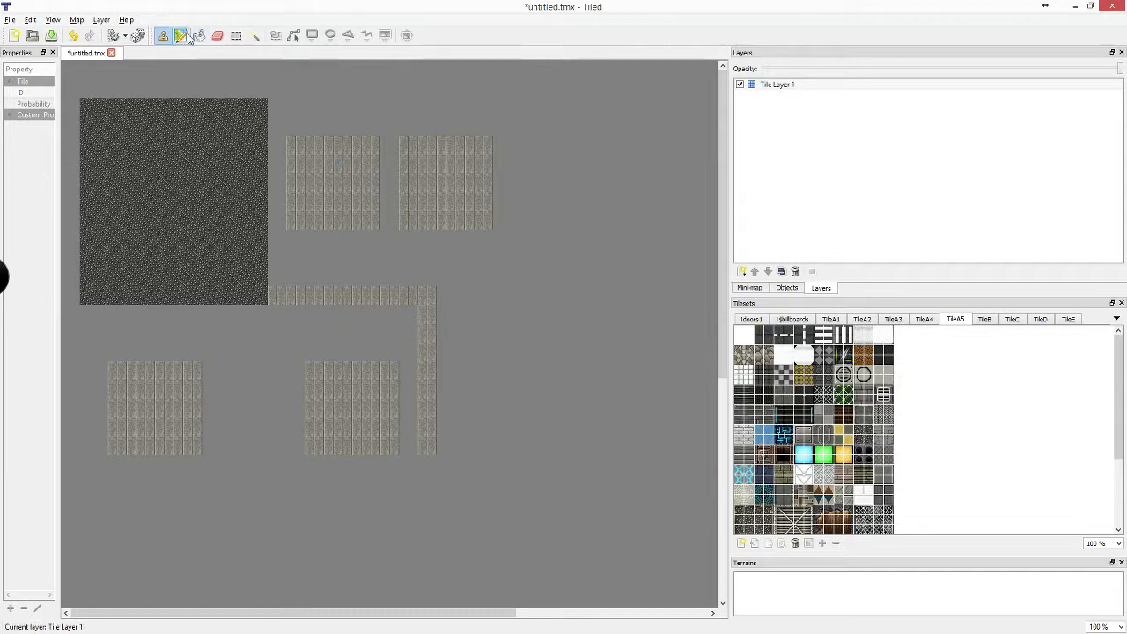
Copy the whole 10 by 10 tile room below the dark room and paste two copies, one above the other, east of the vertical path
left_click(236, 36)
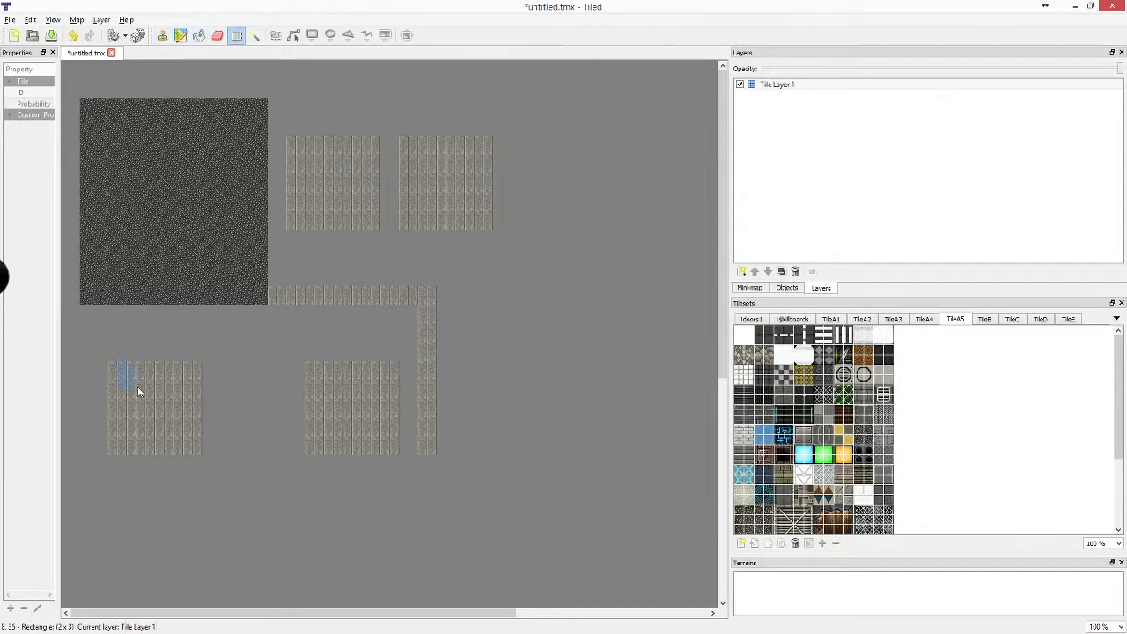
left_click_drag(120, 366, 169, 422)
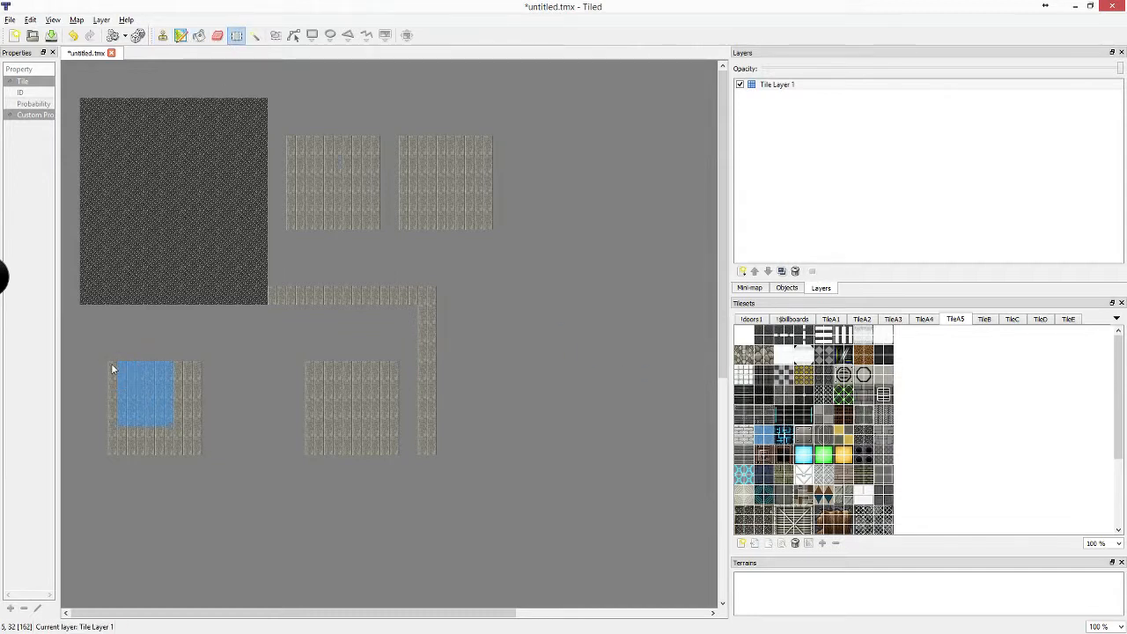
left_click_drag(112, 367, 202, 455)
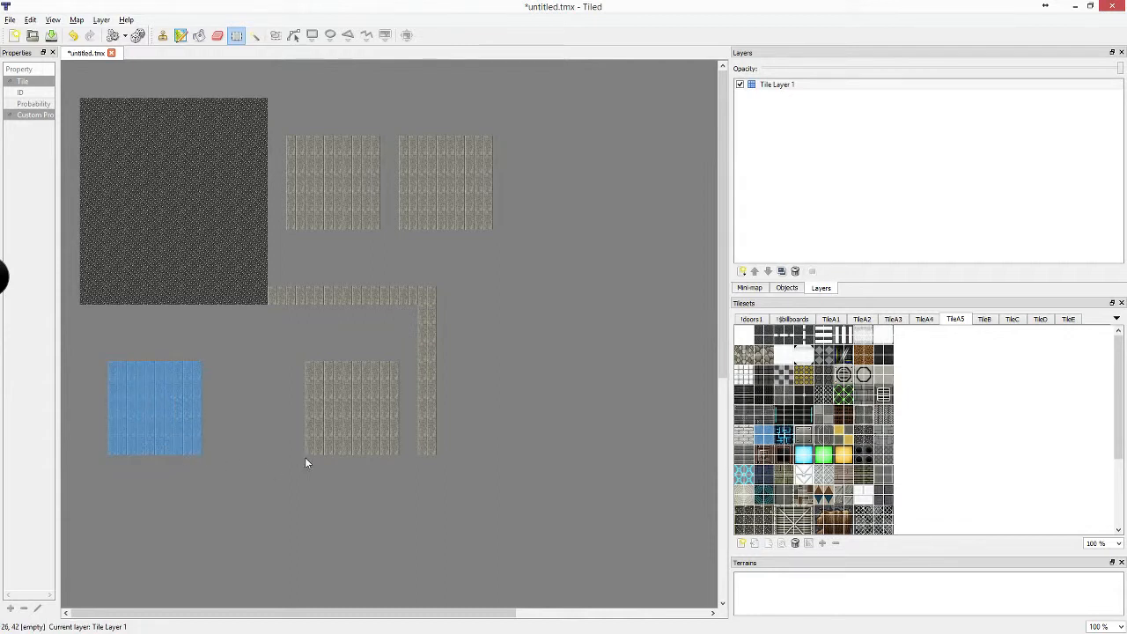
key("ctrl+c")
key("ctrl+v")
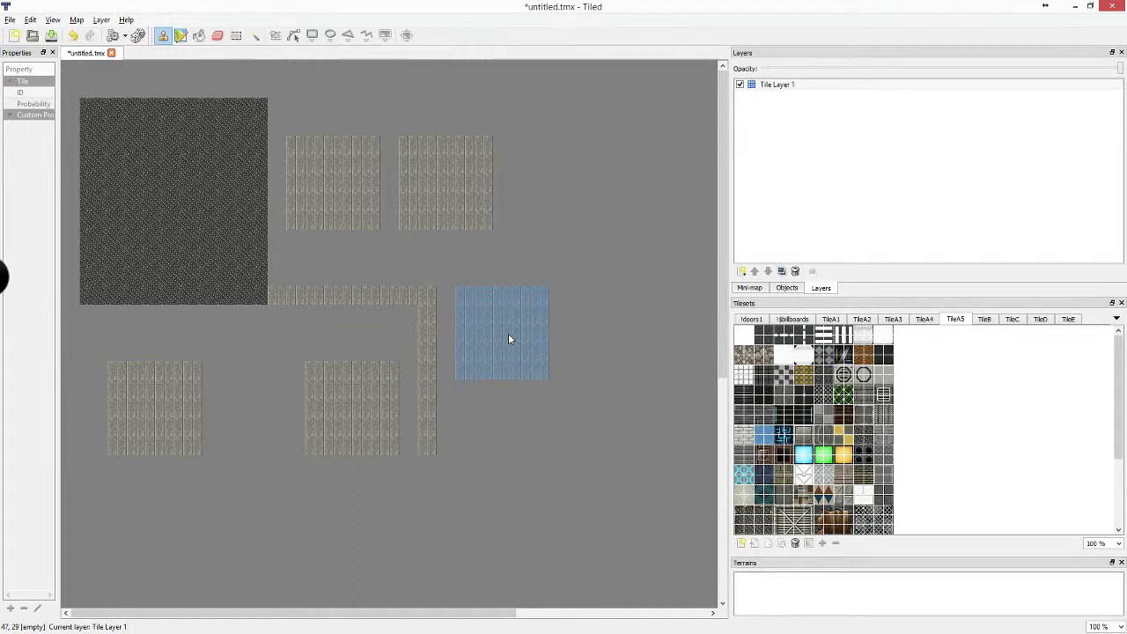
left_click(508, 339)
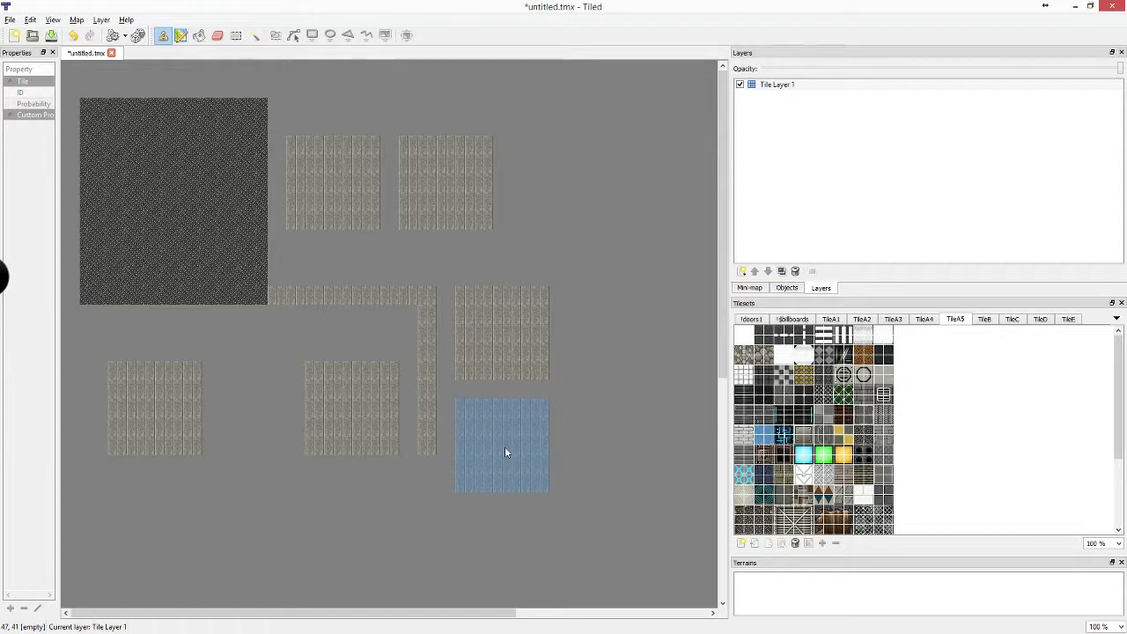
left_click(509, 493)
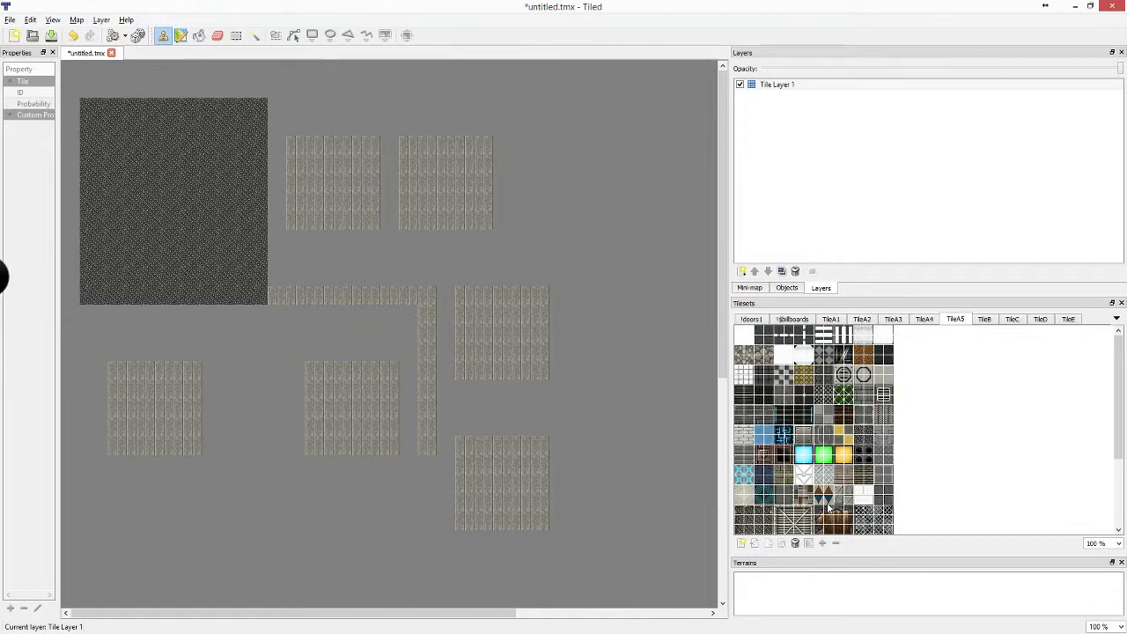
Choose a darker grid tile from TileA5 and stamp it in straight lines over the outer ring of the large dark room
scroll(829, 506, "down", 3)
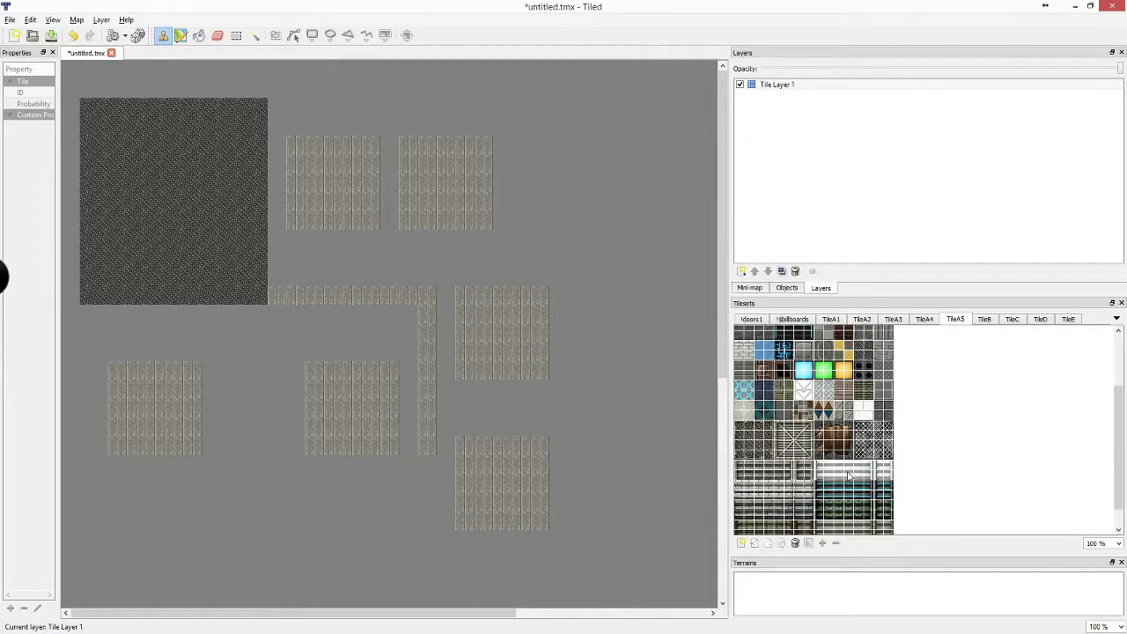
scroll(848, 476, "down", 3)
scroll(837, 462, "up", 3)
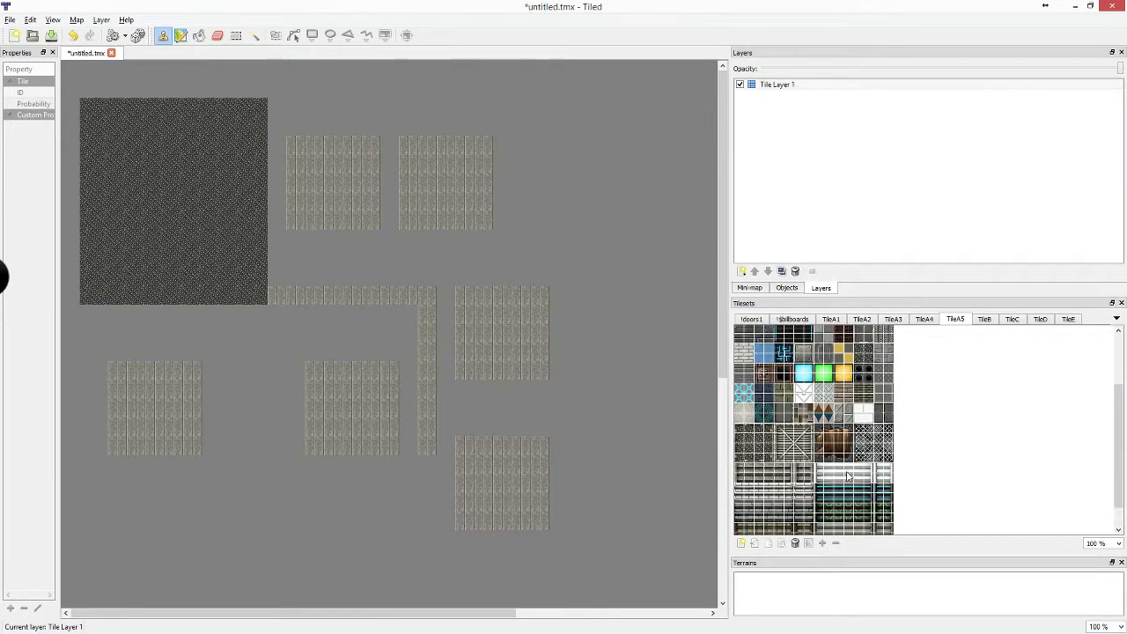
scroll(803, 435, "down", 2)
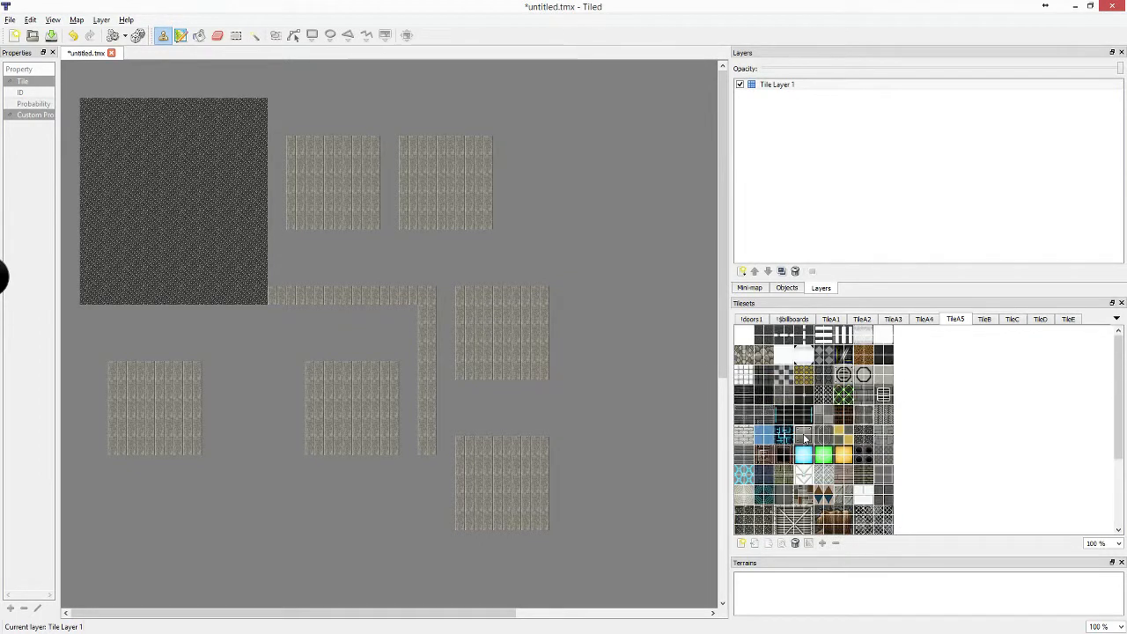
scroll(806, 434, "up", 5)
left_click(764, 397)
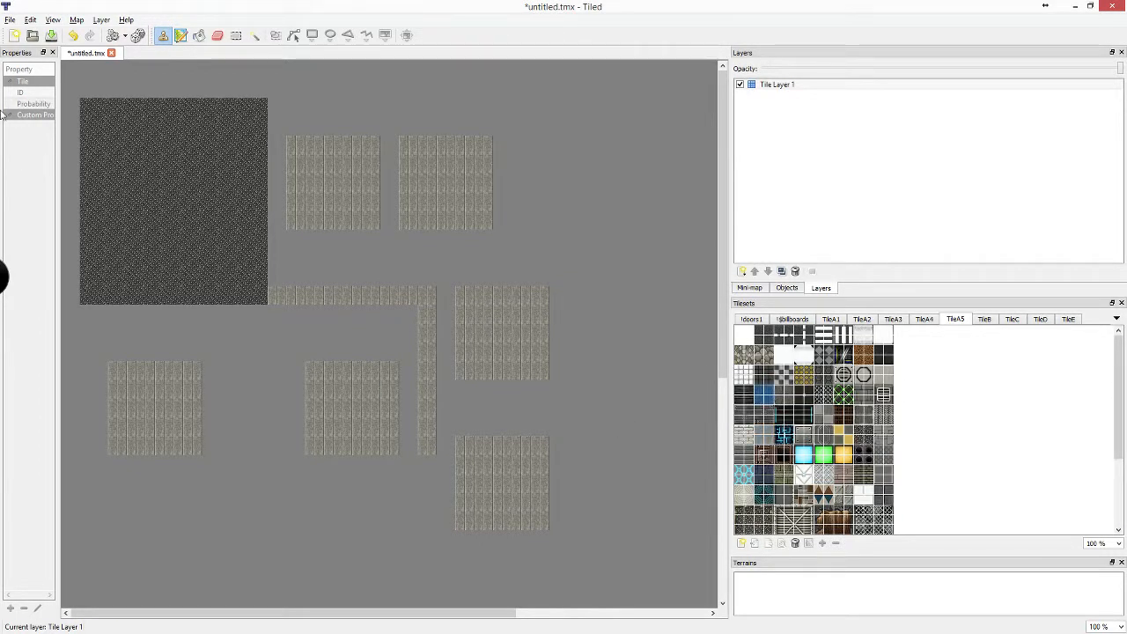
left_click(90, 112, "shift")
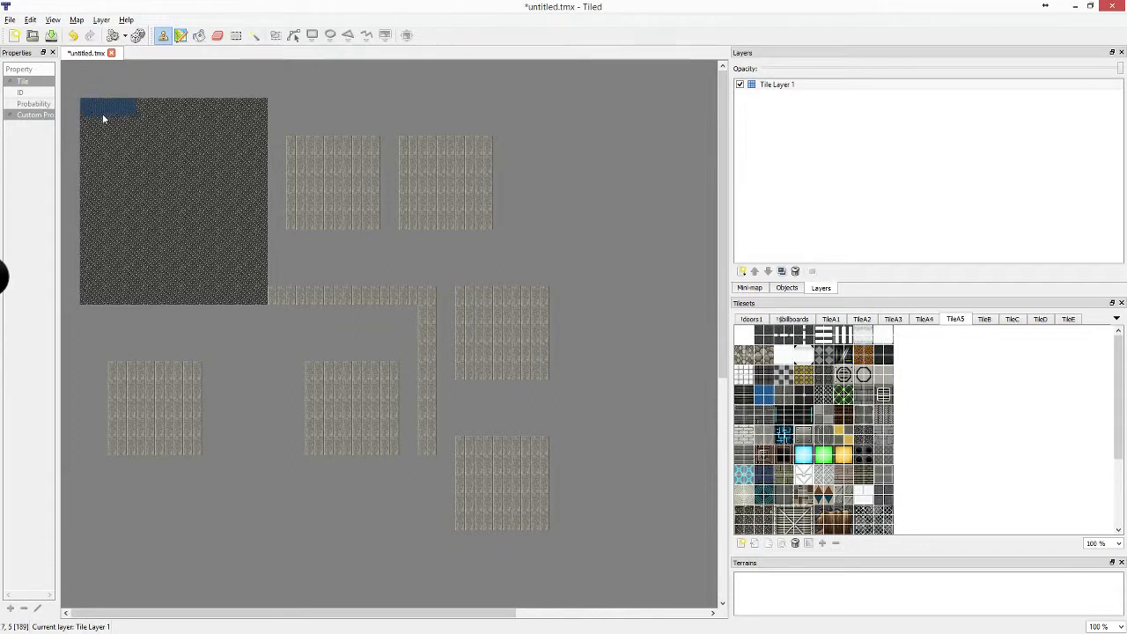
left_click(262, 113, "shift")
left_click(265, 299, "shift")
left_click(89, 300, "shift")
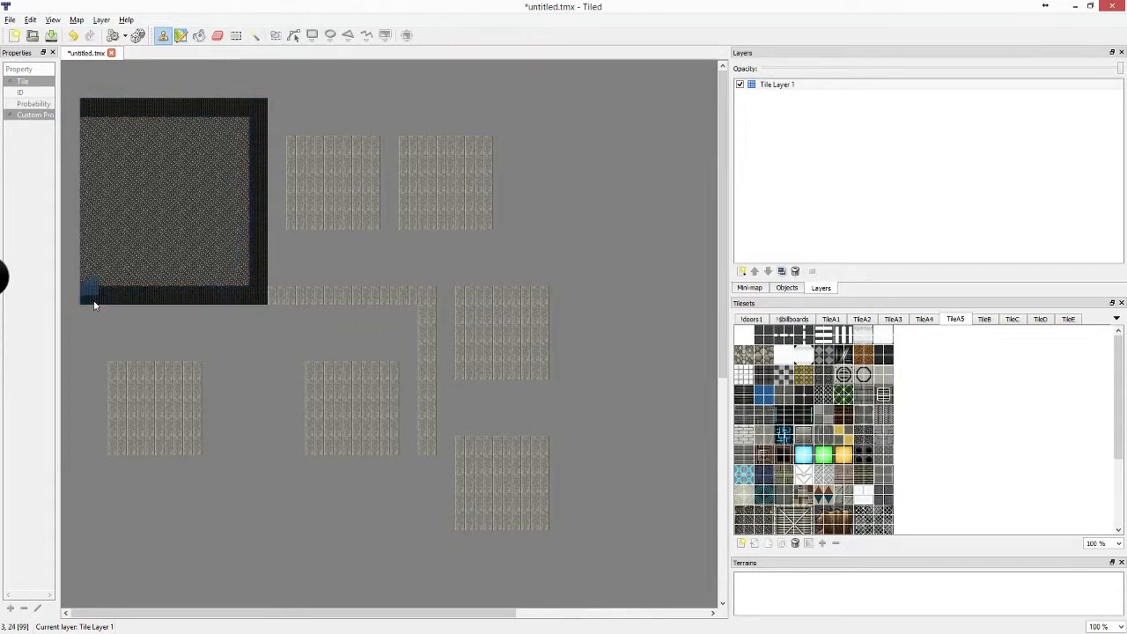
left_click(91, 132, "shift")
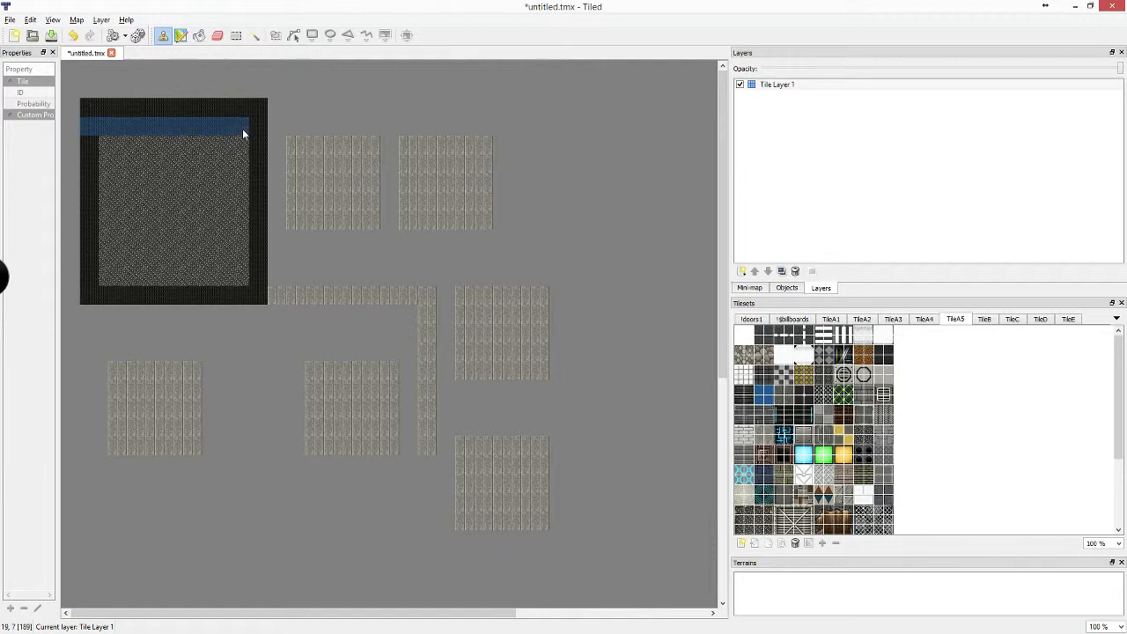
Repaint the rest of the large room's floor with the darker grid tile, stamping lines ring by ring inward to the centre
left_click(239, 127, "shift")
left_click(240, 274, "shift")
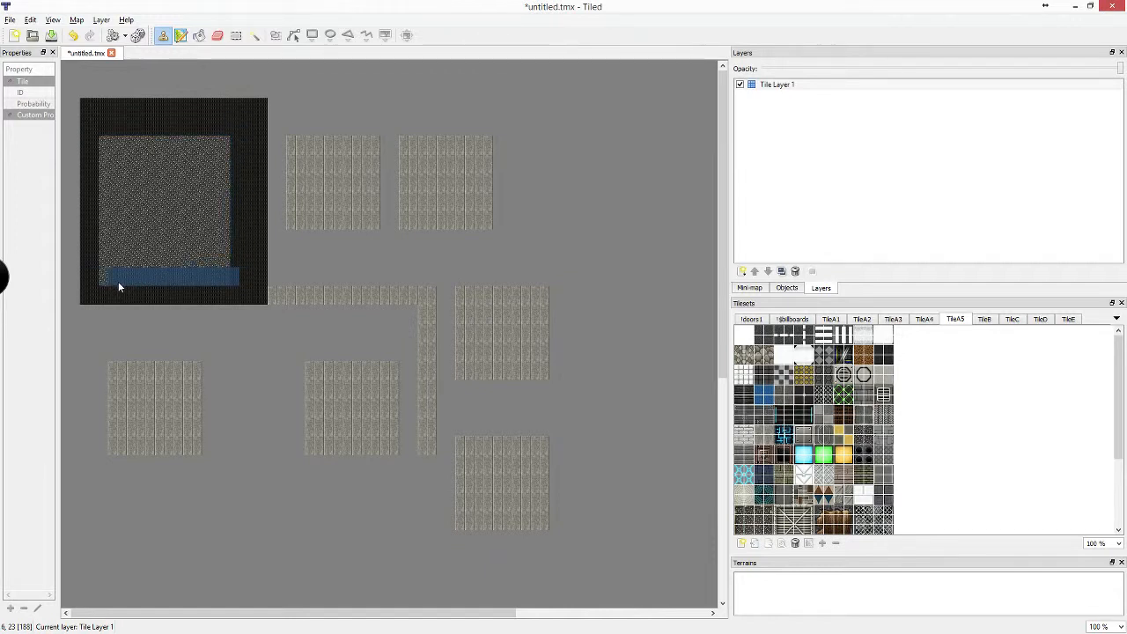
left_click(115, 279, "shift")
left_click(111, 152, "shift")
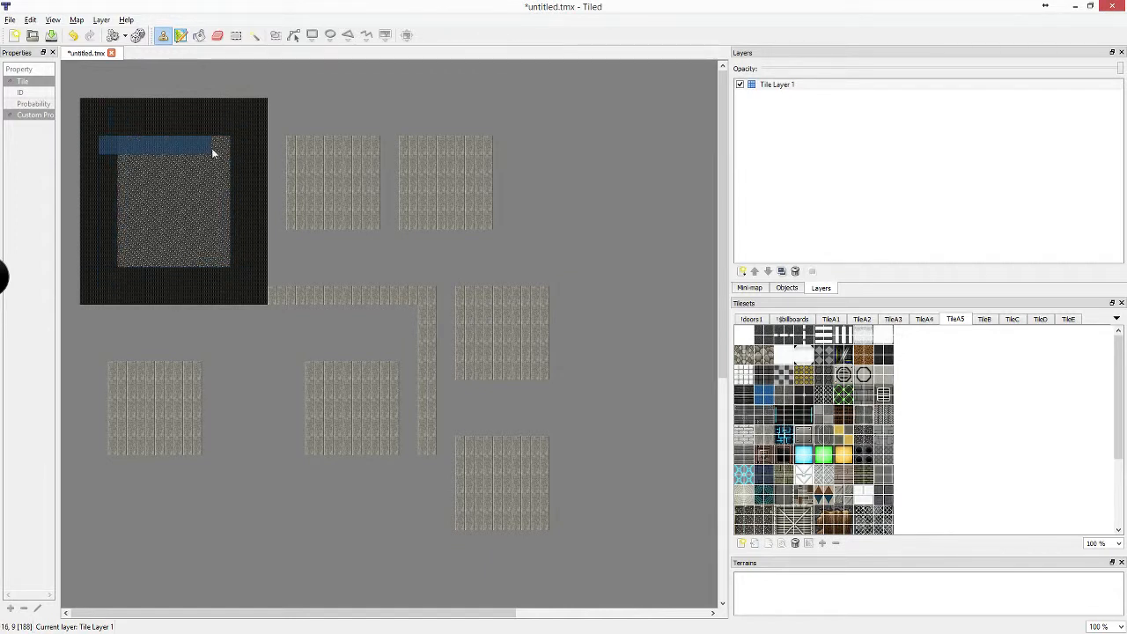
left_click(227, 153, "shift")
left_click(224, 263, "shift")
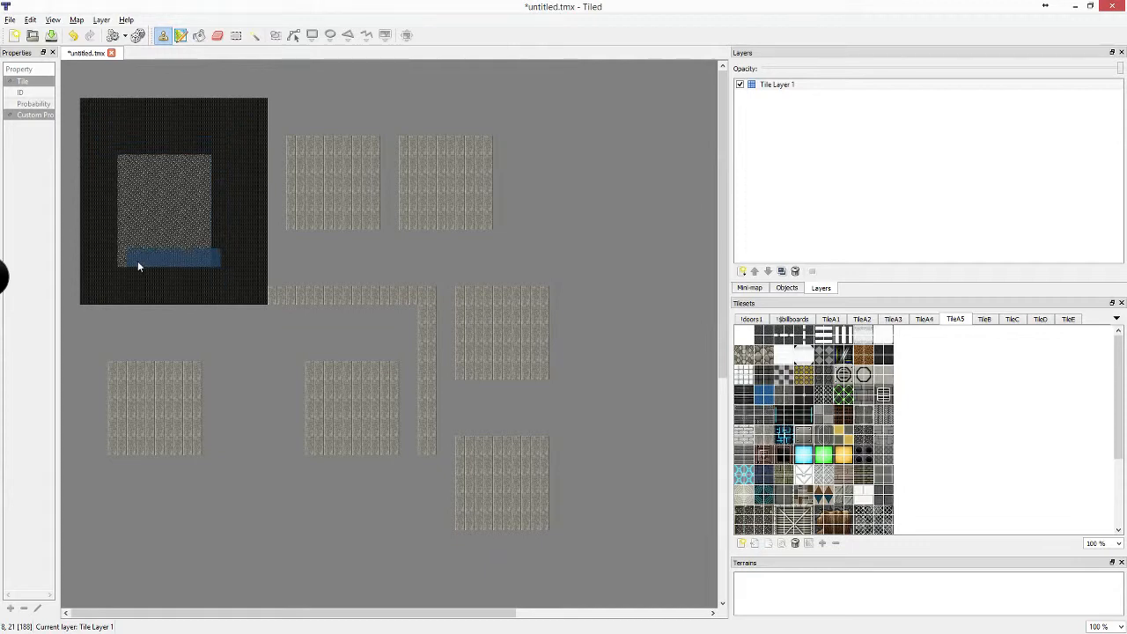
left_click(132, 262, "shift")
left_click(132, 167, "shift")
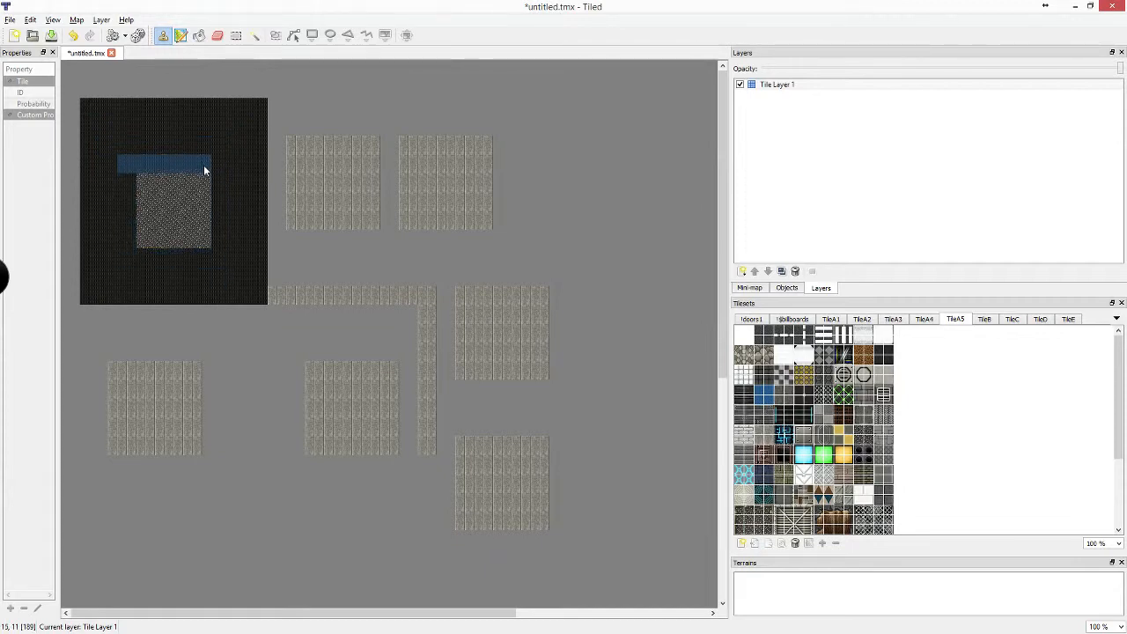
left_click(202, 167, "shift")
left_click(203, 243, "shift")
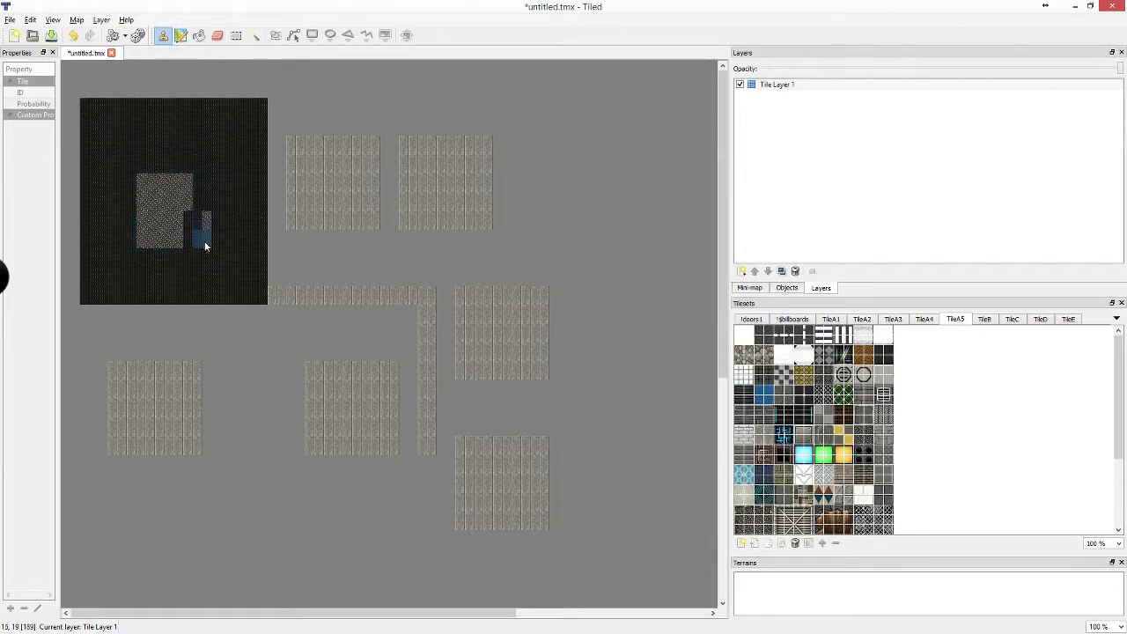
left_click(204, 183, "shift")
left_click(144, 183, "shift")
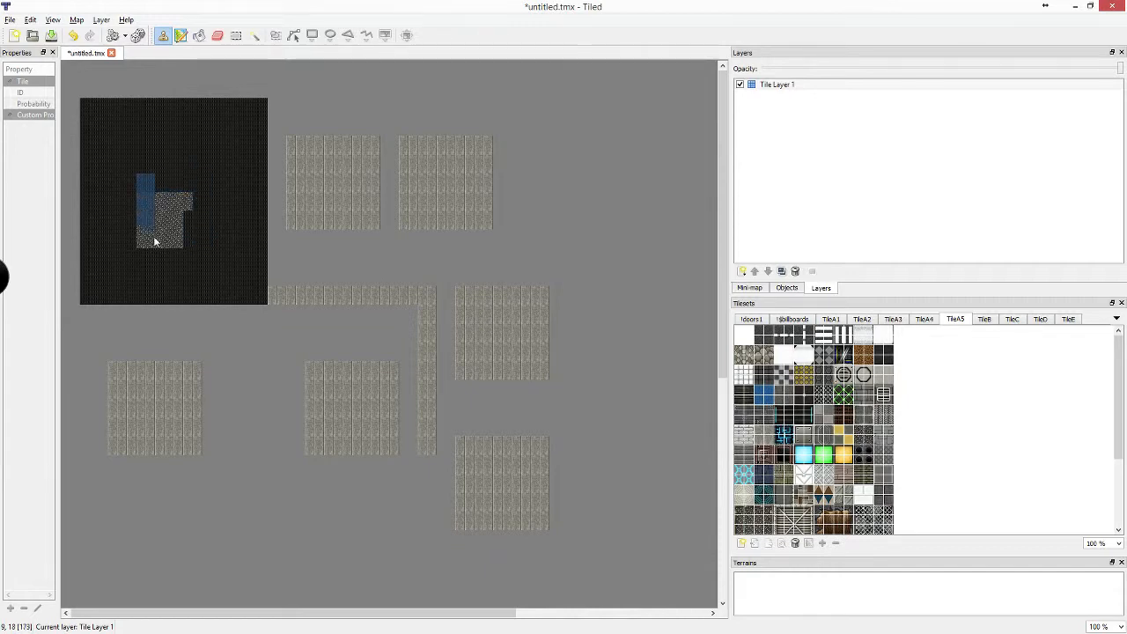
left_click(147, 239, "shift")
left_click(190, 243, "shift")
left_click(186, 201, "shift")
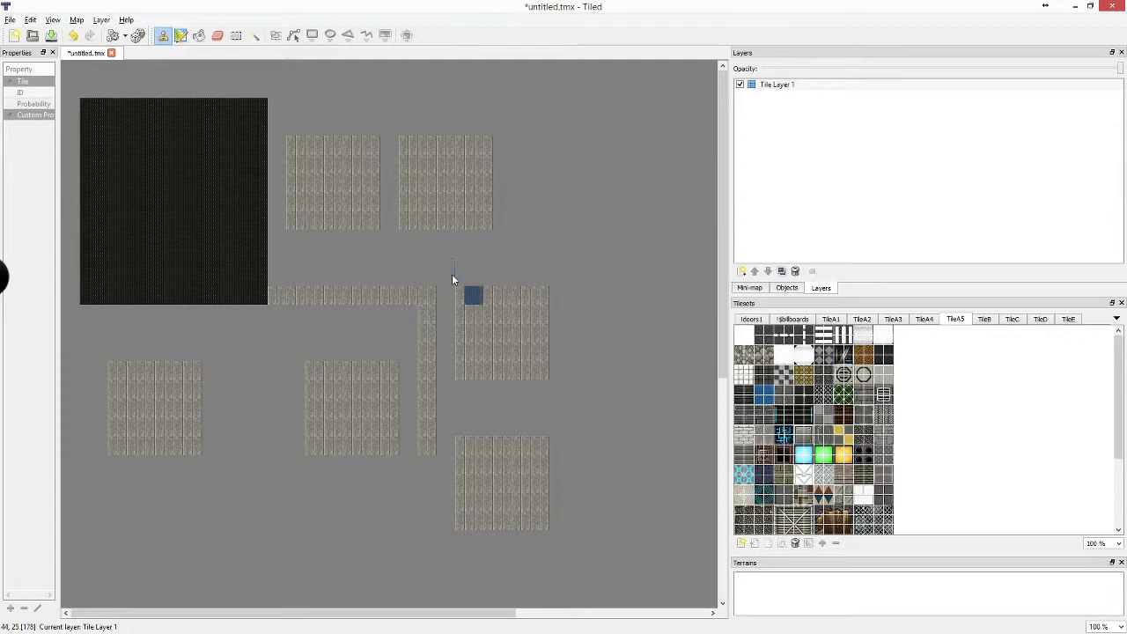
Choose a two-tile-high grey metal wall piece with a yellow stripe from TileA4 and stamp it in a straight line above the horizontal path
scroll(921, 472, "down", 3)
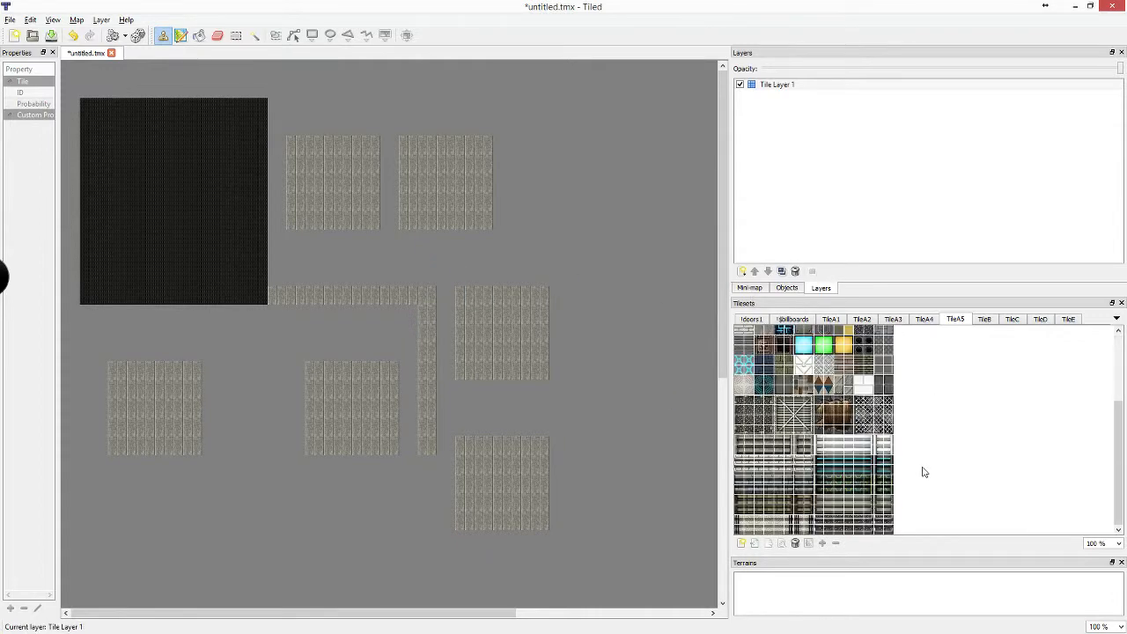
scroll(924, 470, "up", 3)
left_click(930, 323)
scroll(958, 466, "down", 2)
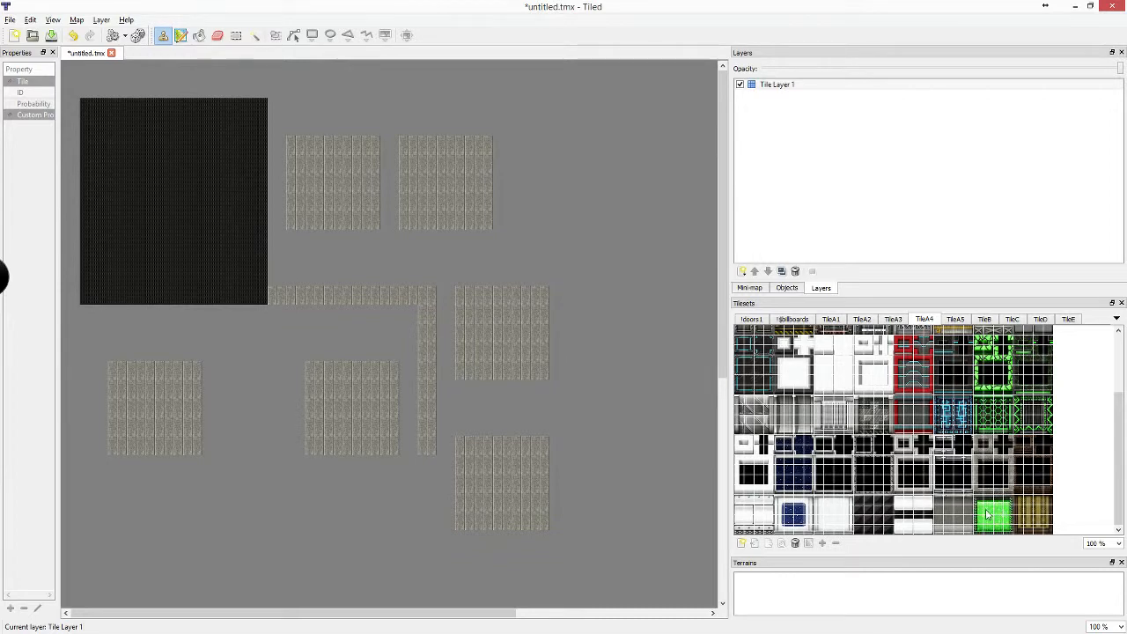
scroll(979, 511, "up", 2)
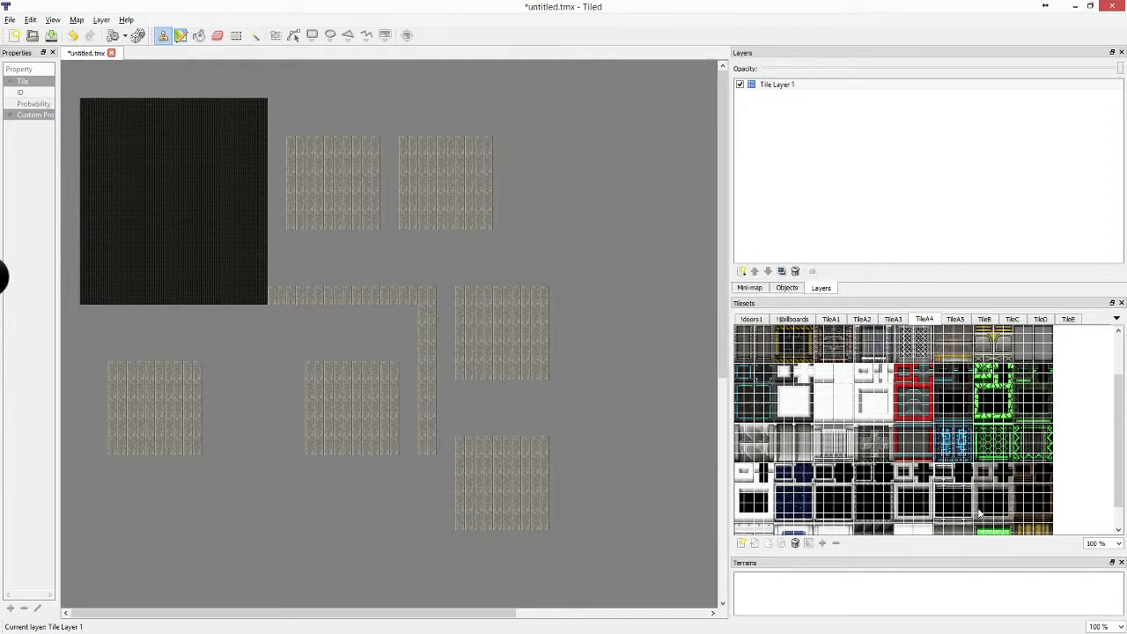
scroll(979, 511, "up", 1)
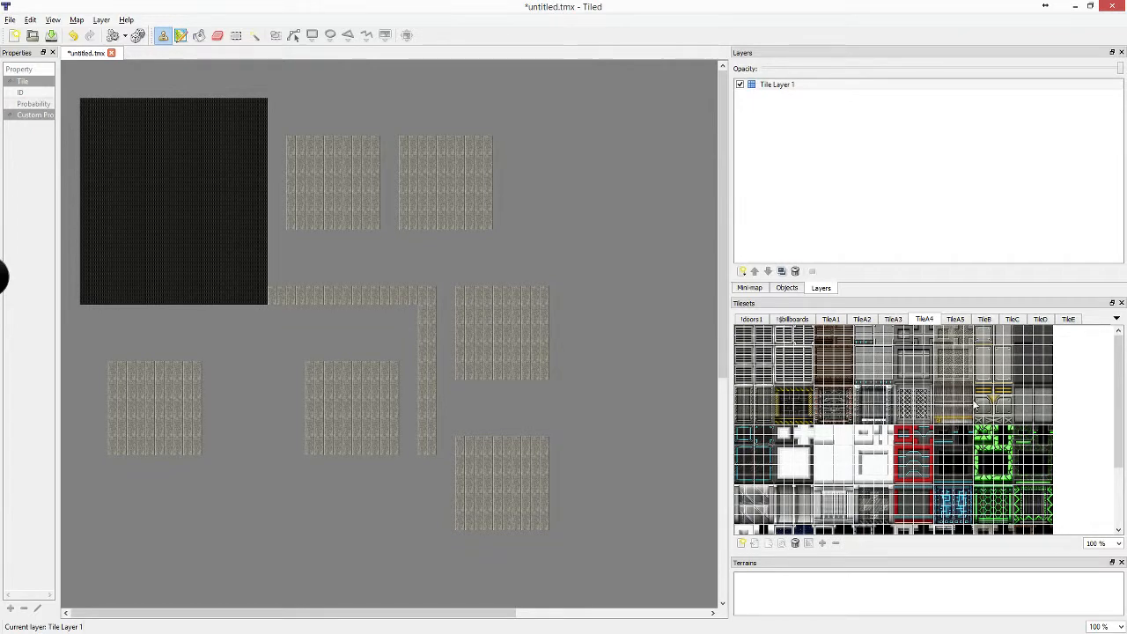
left_click_drag(958, 394, 962, 414)
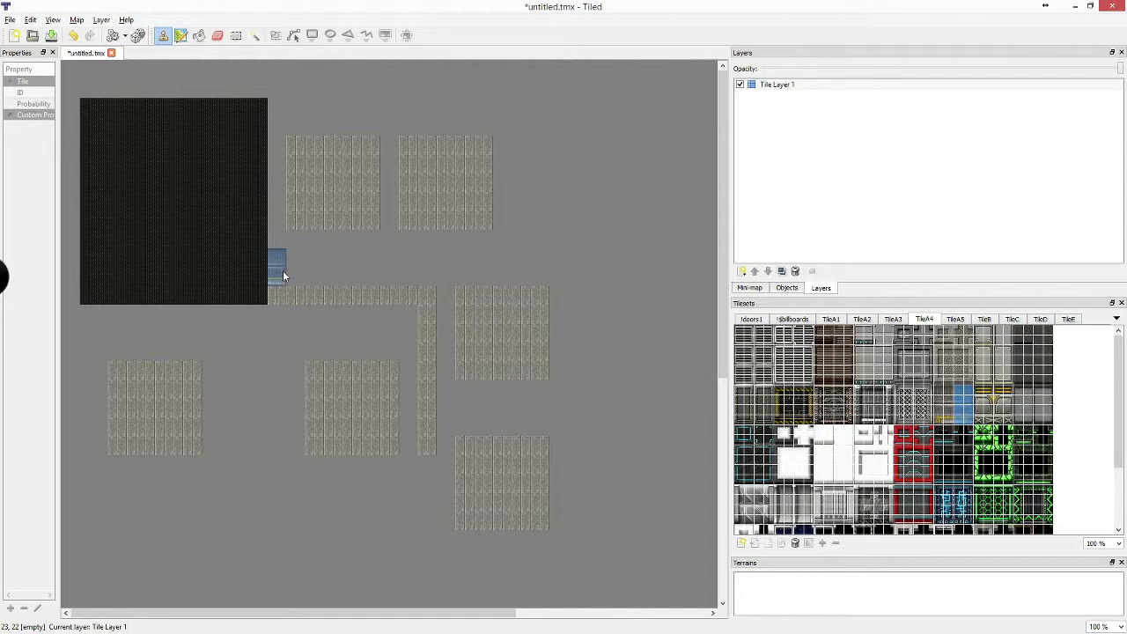
mouse_move(283, 271)
left_mouse_down("shift")
mouse_move(449, 274)
mouse_move(438, 282)
left_mouse_up("shift")
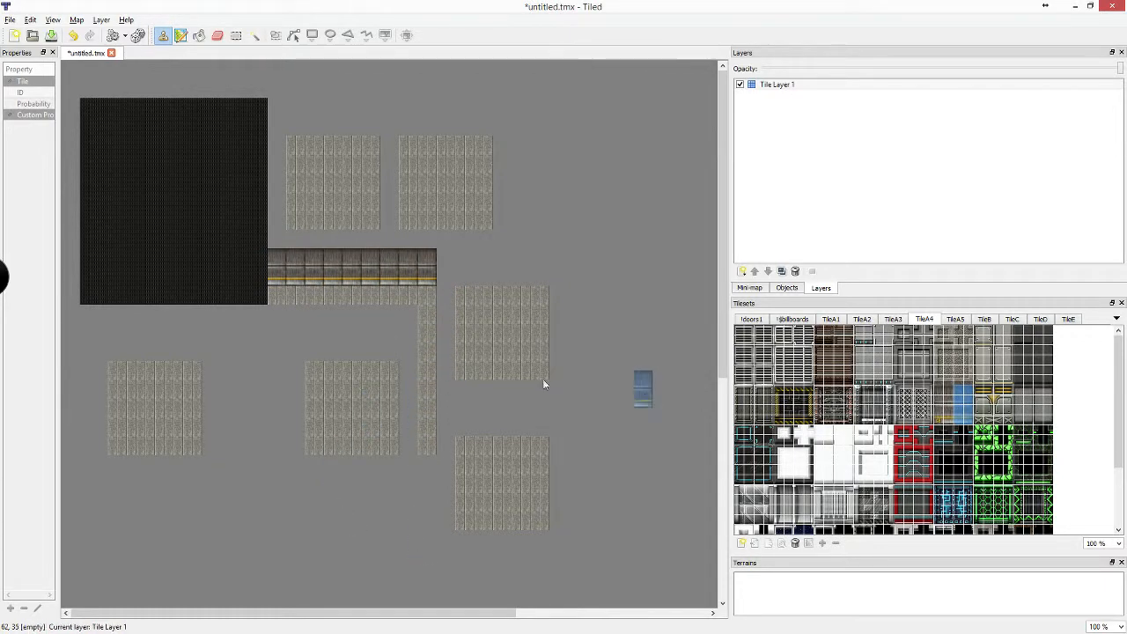
Restamp the interior of the horizontal path's wall with the middle pieces of the same TileA4 wall so the panels join seamlessly
left_click(949, 401)
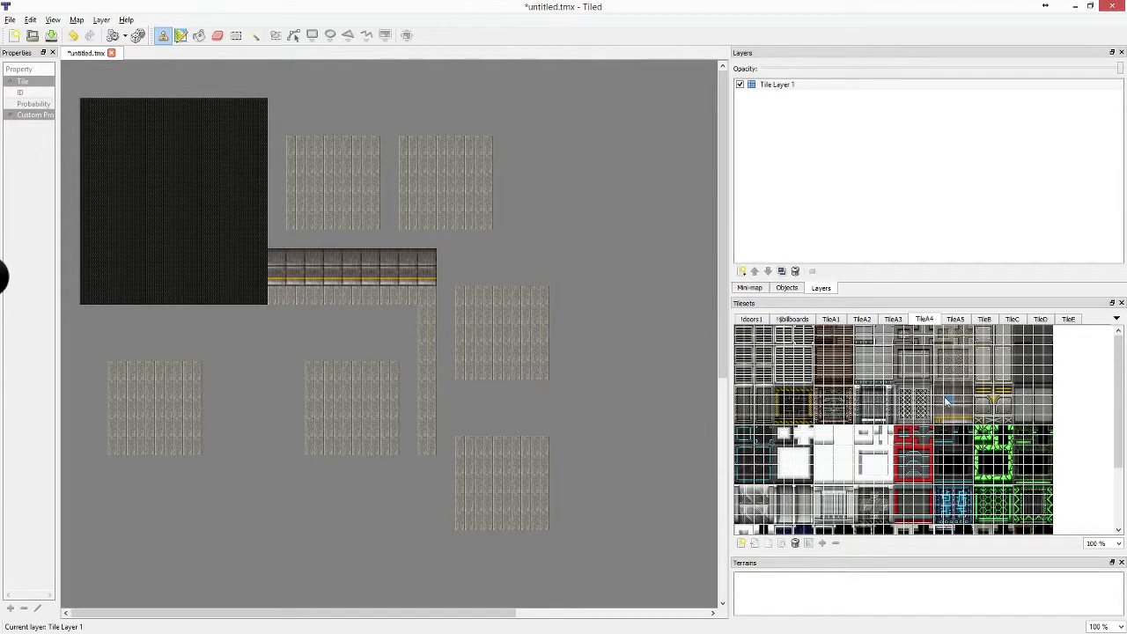
left_click_drag(951, 390, 953, 423)
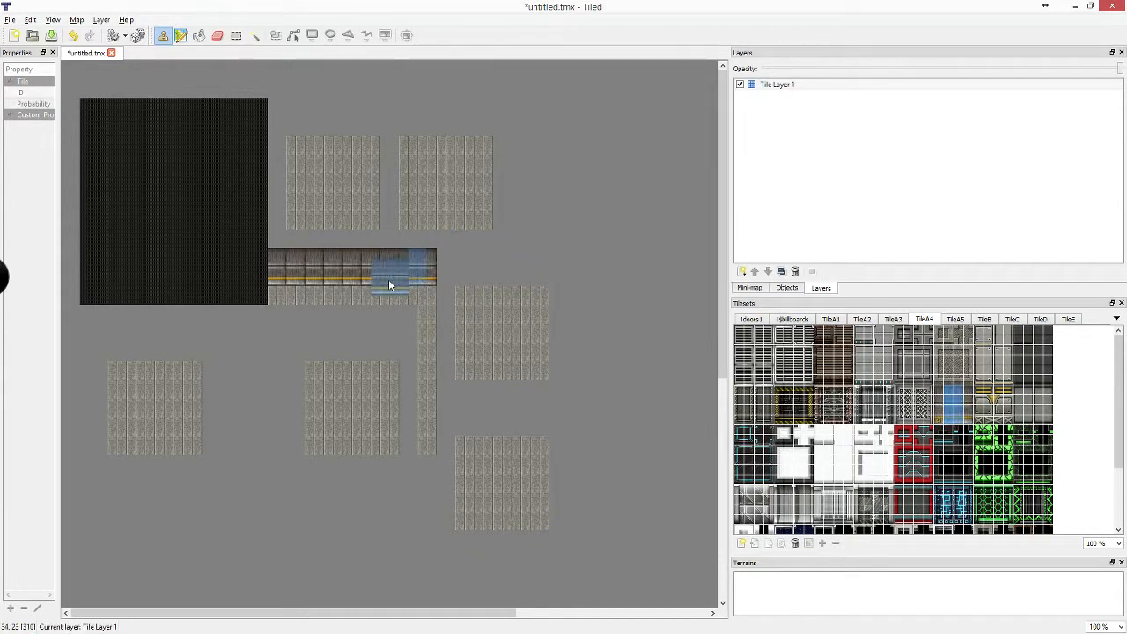
mouse_move(416, 278)
left_mouse_down()
mouse_move(292, 279)
mouse_move(291, 268)
left_mouse_up()
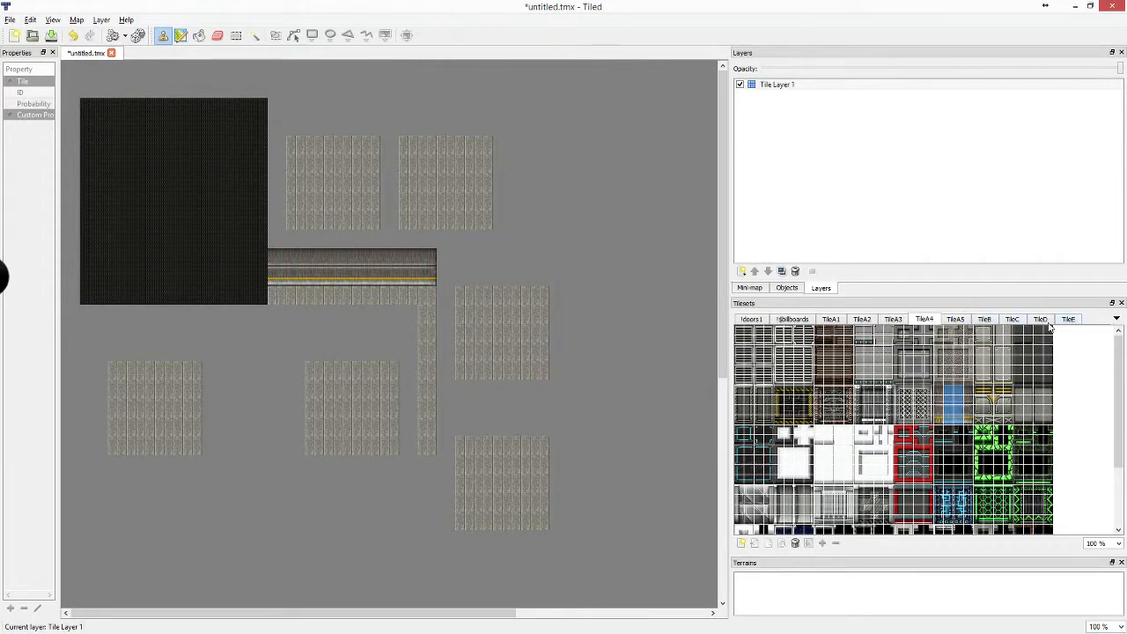
Add the external tileset celianna_sciencelab.tsx to the map and show its wall tiles
left_click(76, 19)
left_click(123, 68)
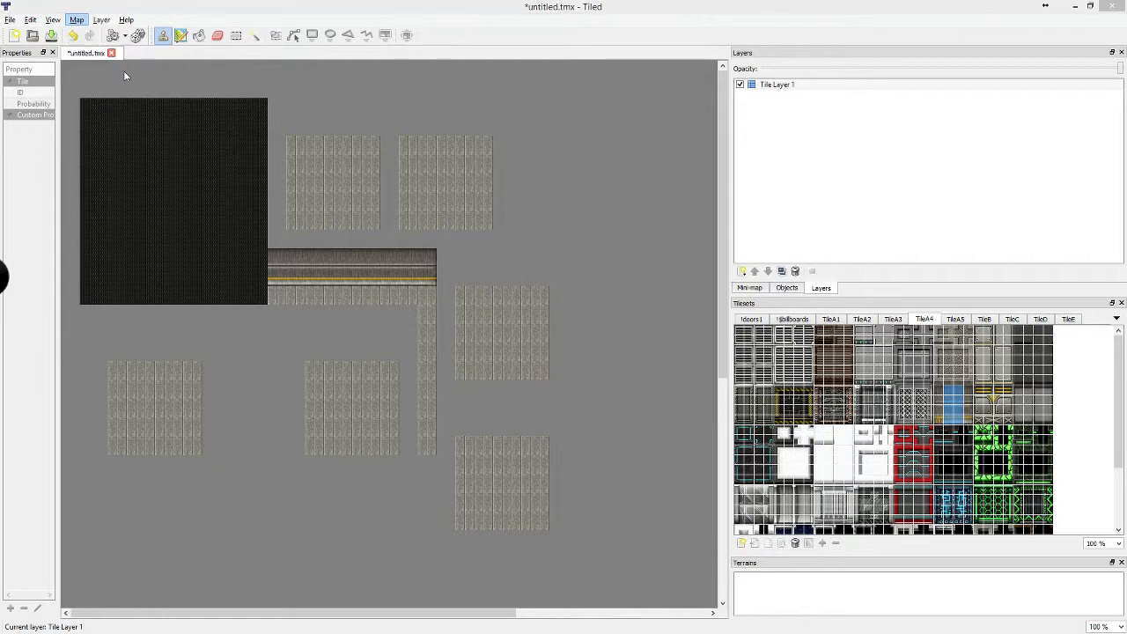
left_click(191, 39)
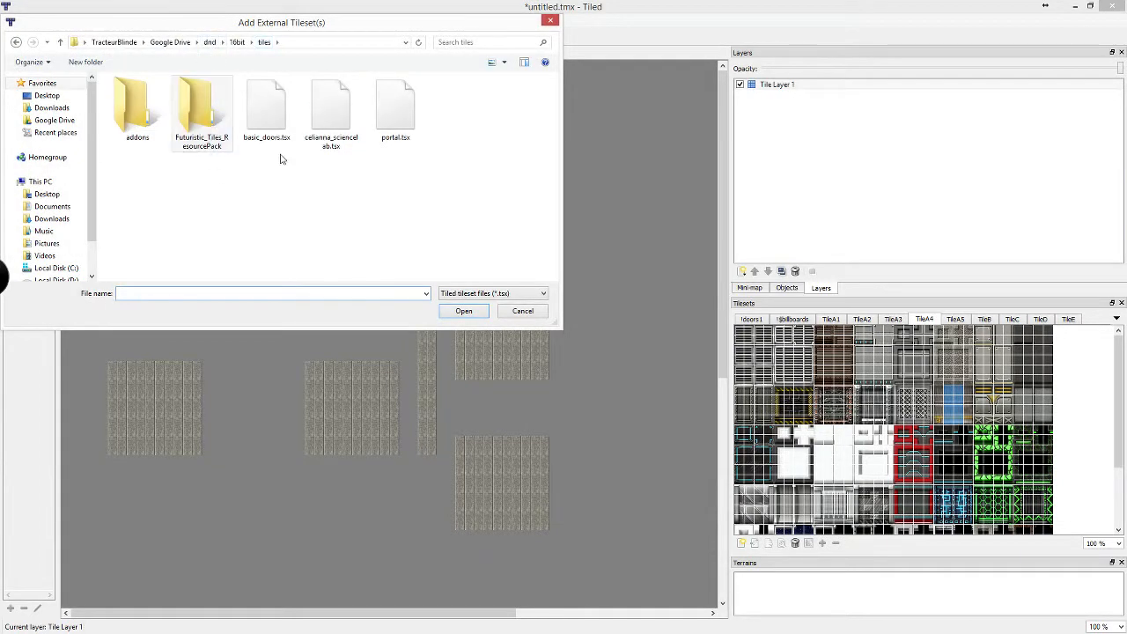
double_click(332, 113)
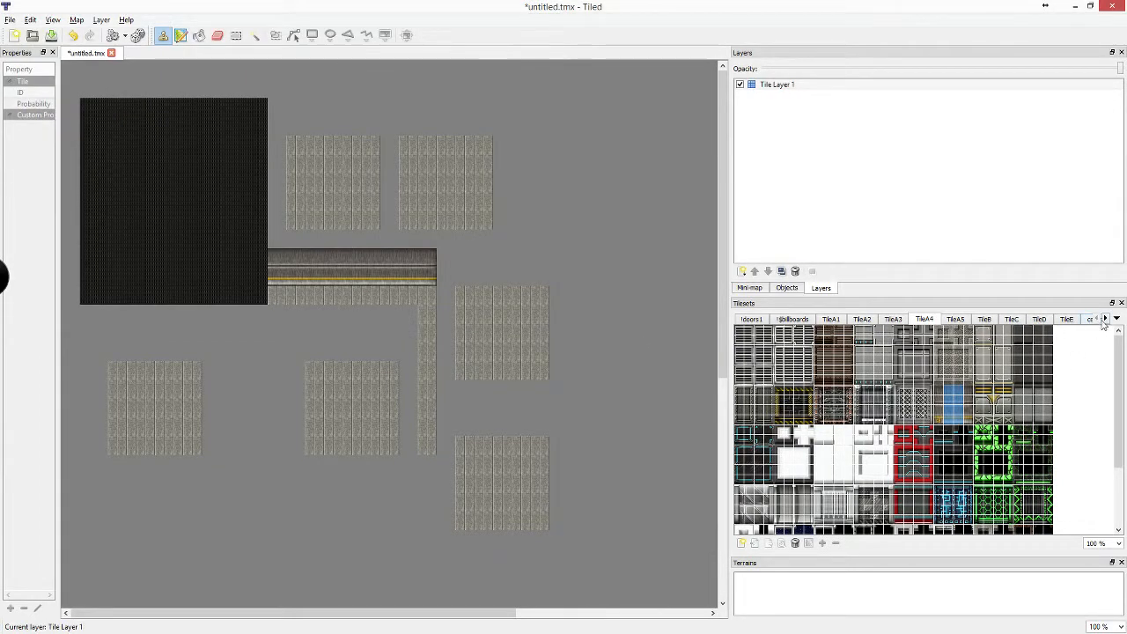
left_click(1105, 318)
left_click(1068, 319)
scroll(960, 414, "down", 2)
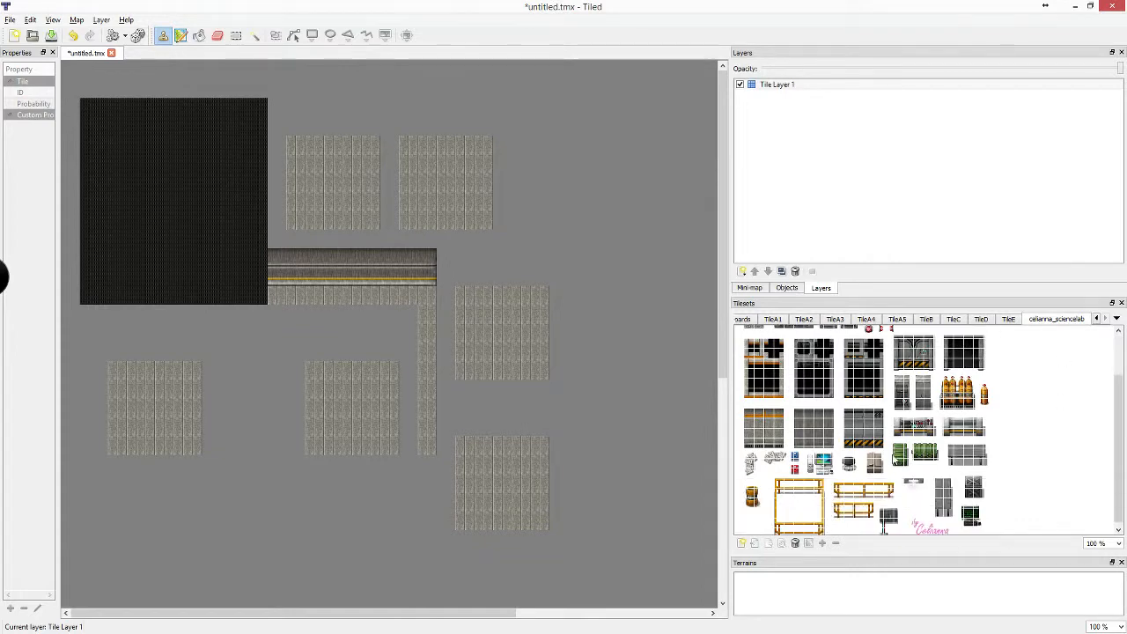
Stamp the grey wall with the yellow-black hazard stripe from celianna_sciencelab across the top of the large dark room
left_click_drag(849, 413, 866, 450)
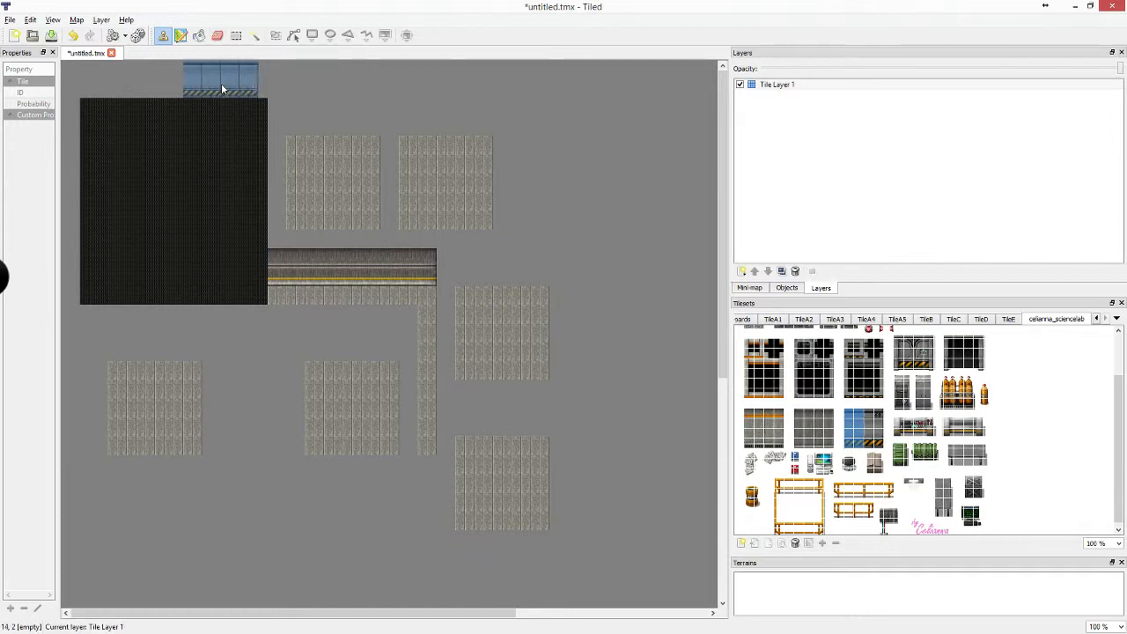
left_click_drag(221, 88, 94, 85)
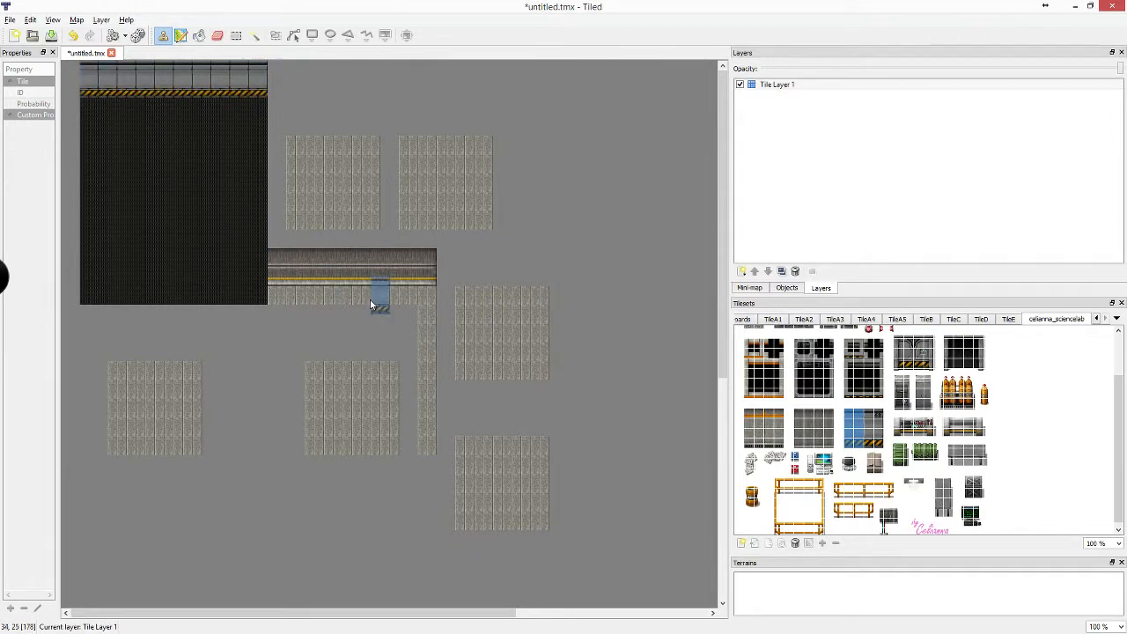
left_click(850, 440)
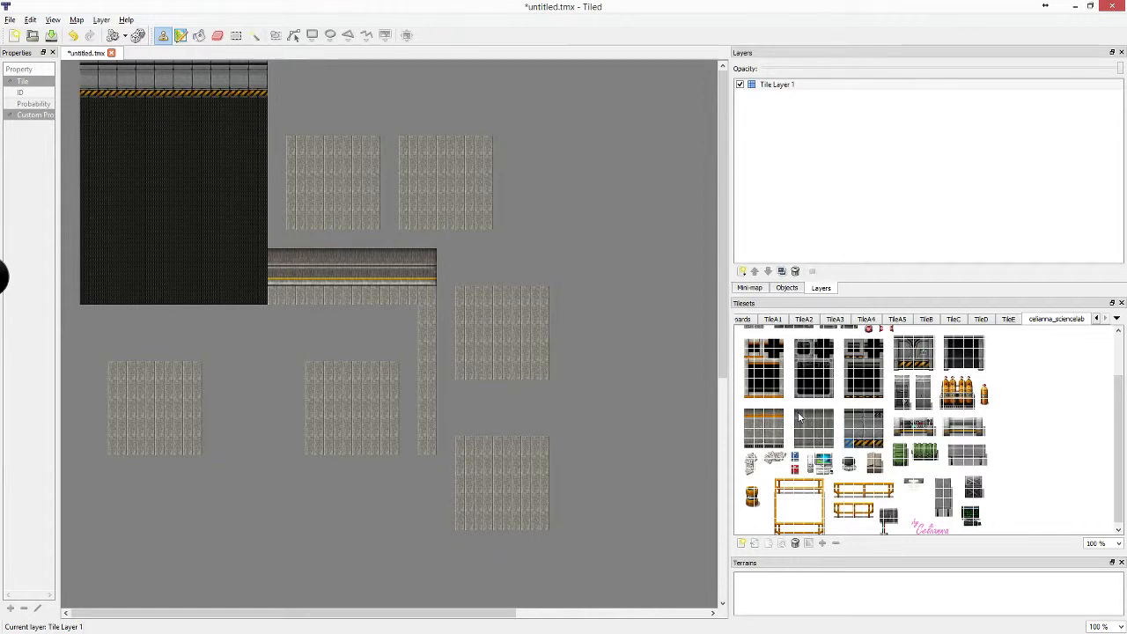
Stamp the plain grey panel wall above the room inside the path's bend and above the upper room east of the vertical path
left_click(805, 424)
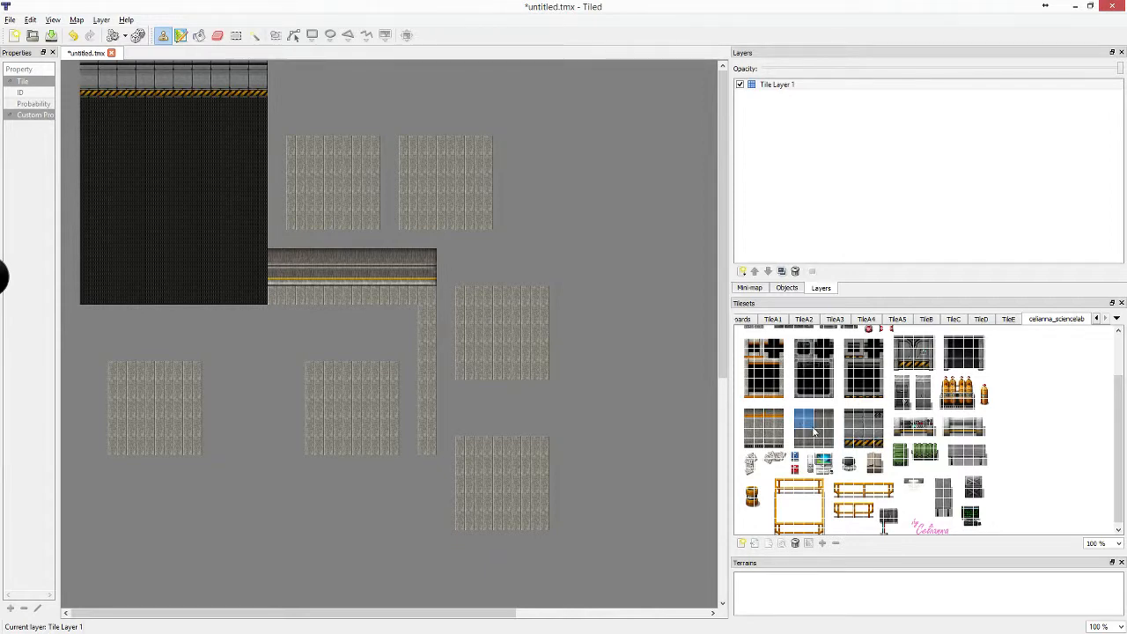
left_click_drag(813, 430, 828, 444)
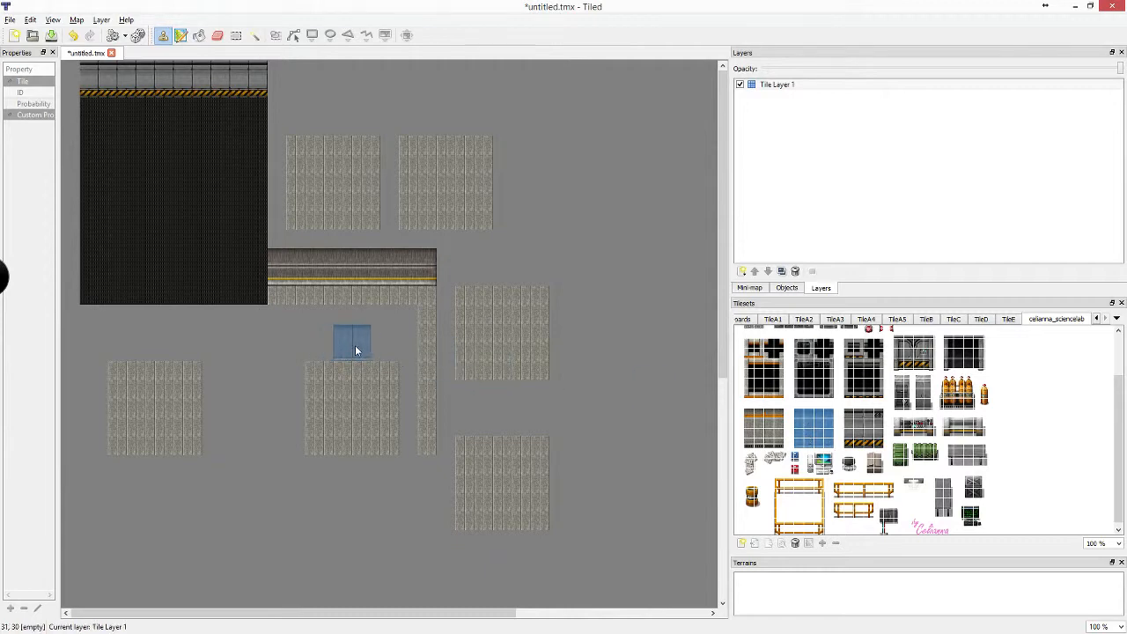
left_click_drag(385, 348, 330, 348)
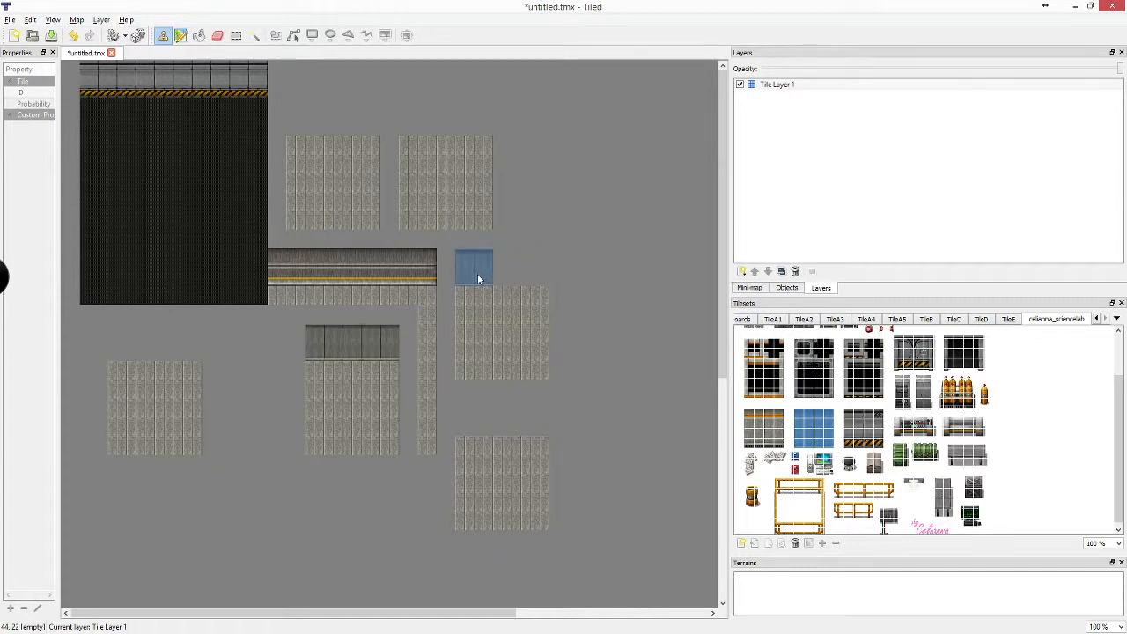
left_click(537, 272)
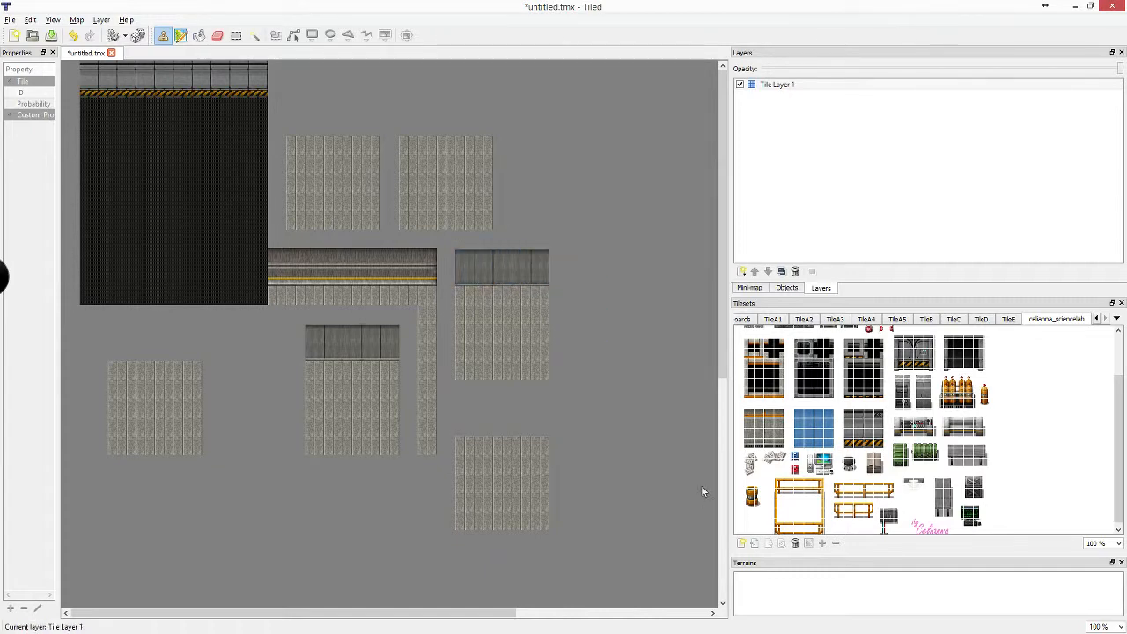
Stamp the orange-striped grey wall from celianna_sciencelab above the lower room east of the vertical path
left_click(756, 423)
left_click_drag(756, 422, 781, 450)
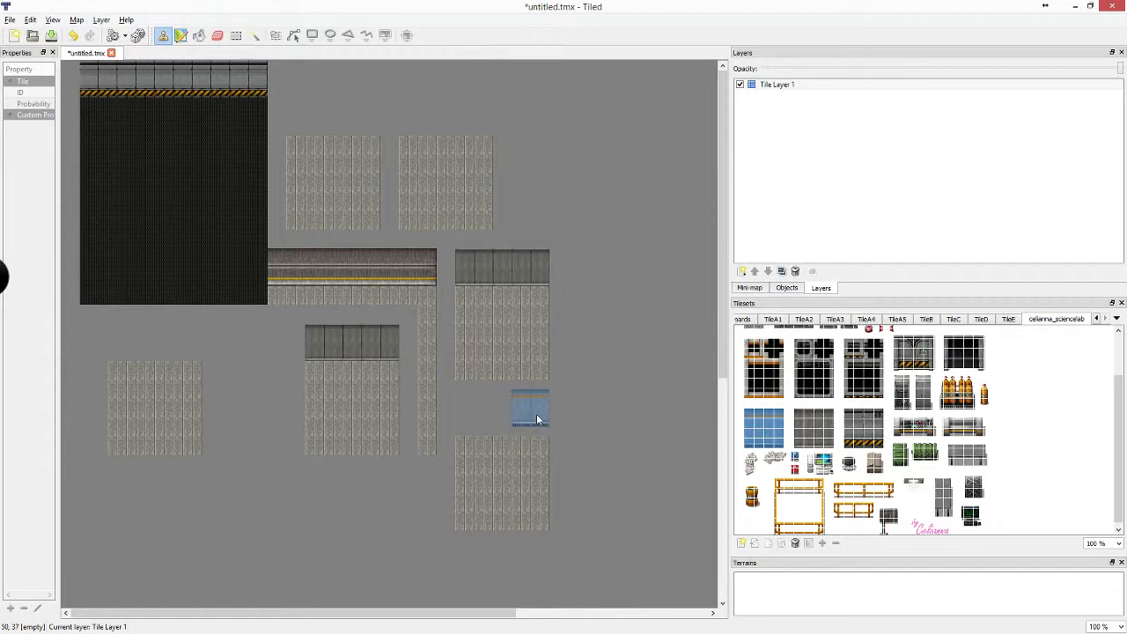
left_click_drag(538, 419, 480, 425)
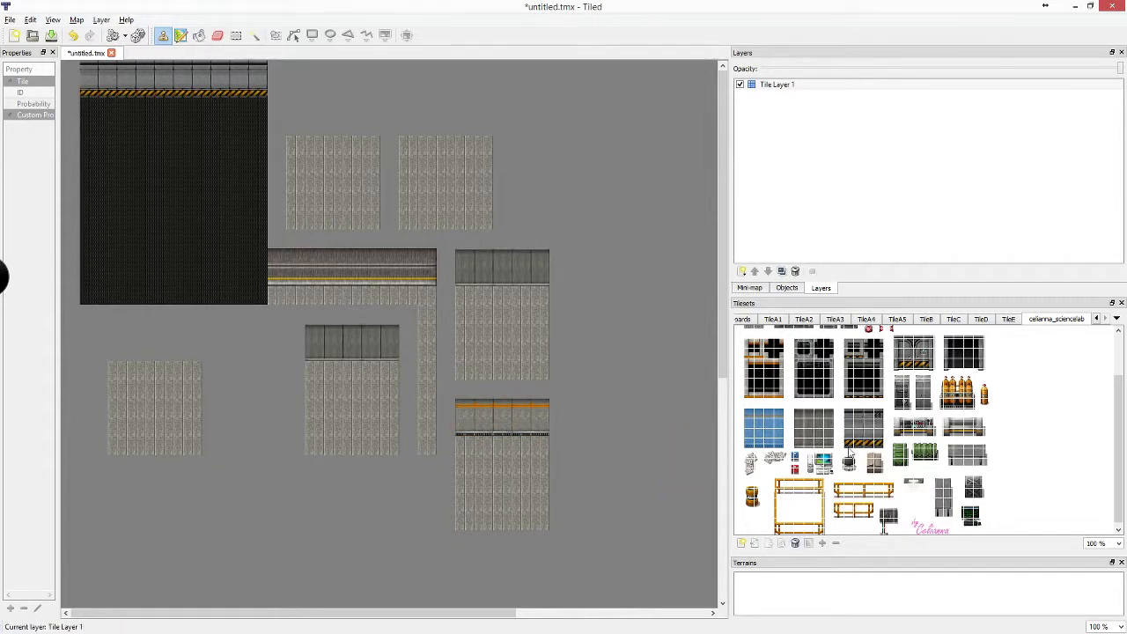
left_click(763, 428)
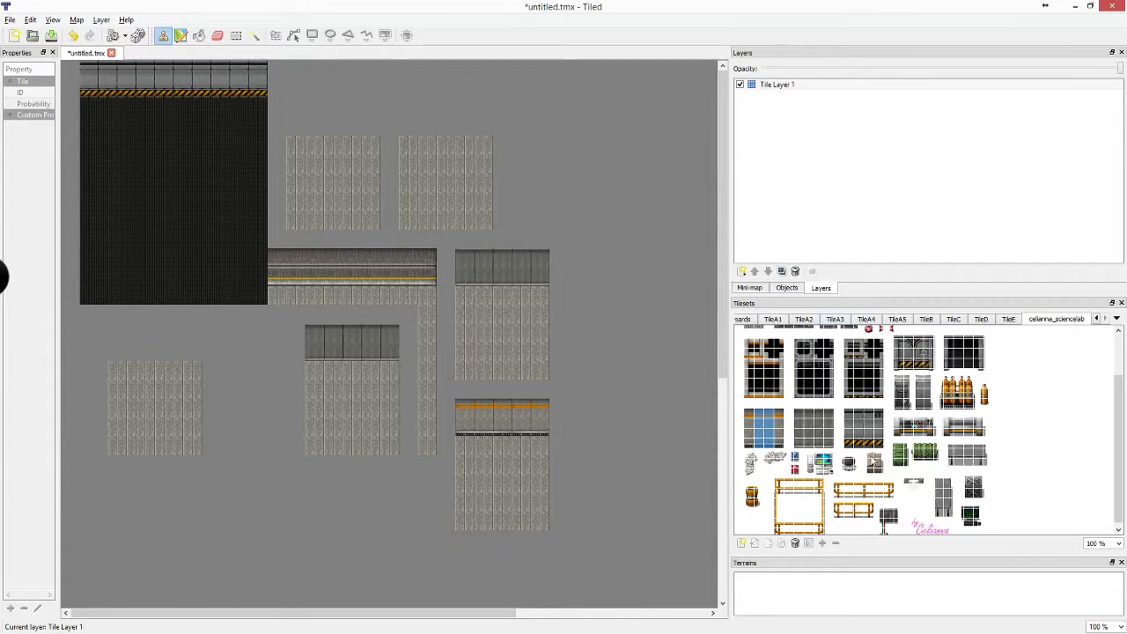
Stamp the plain grey panel wall above the two rooms east of the dark room, filling the gaps with its middle section
scroll(844, 423, "up", 1)
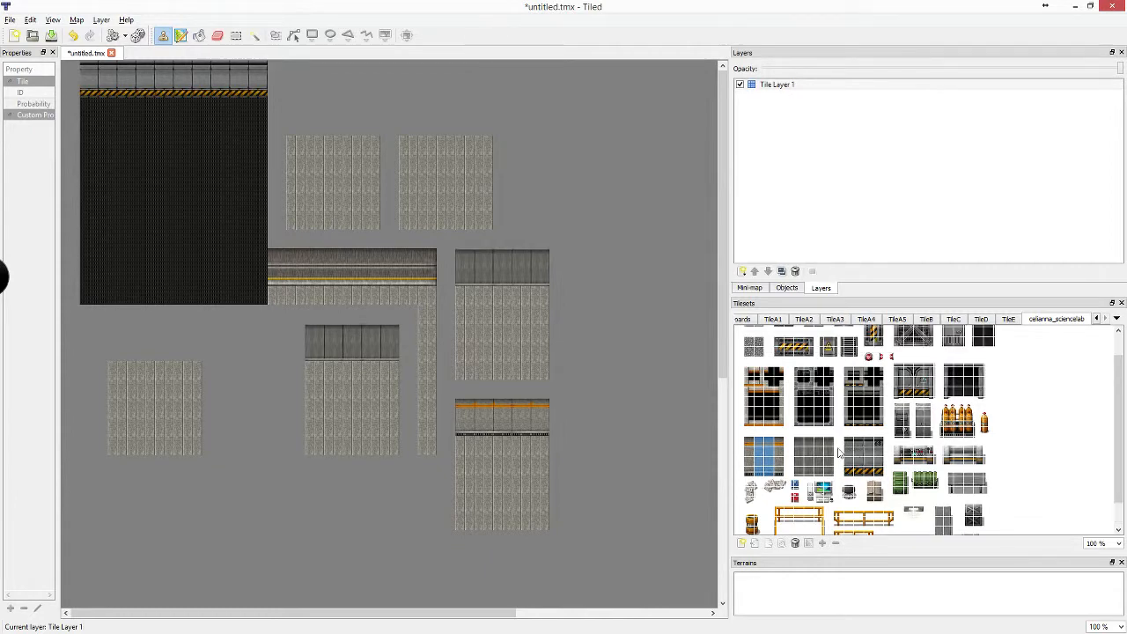
left_click(800, 447)
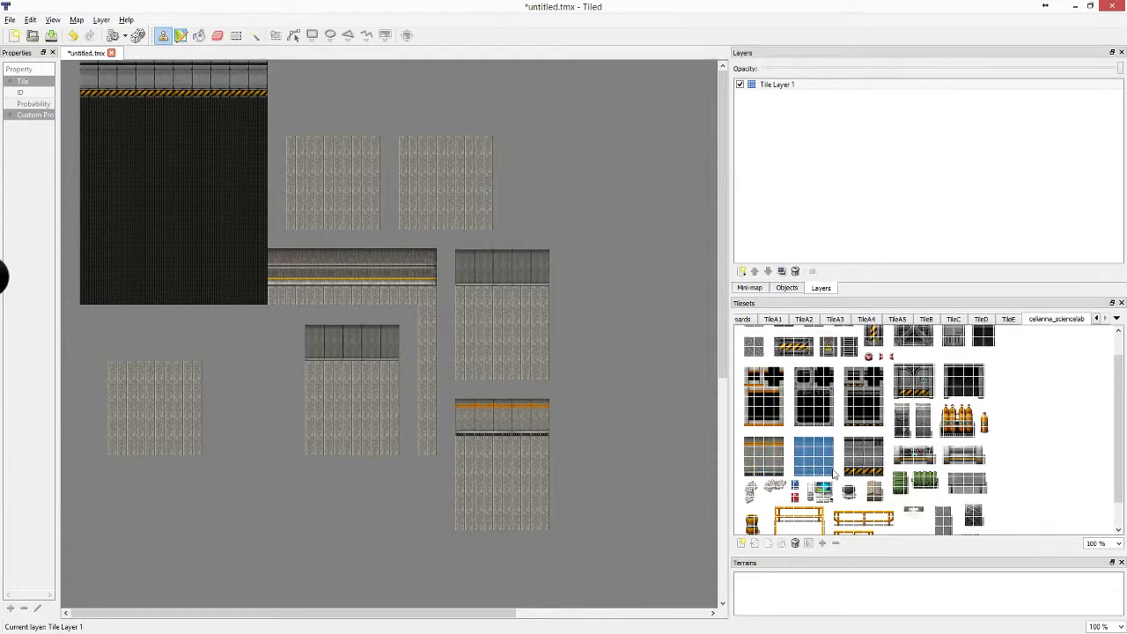
left_click(478, 126)
left_click(423, 120)
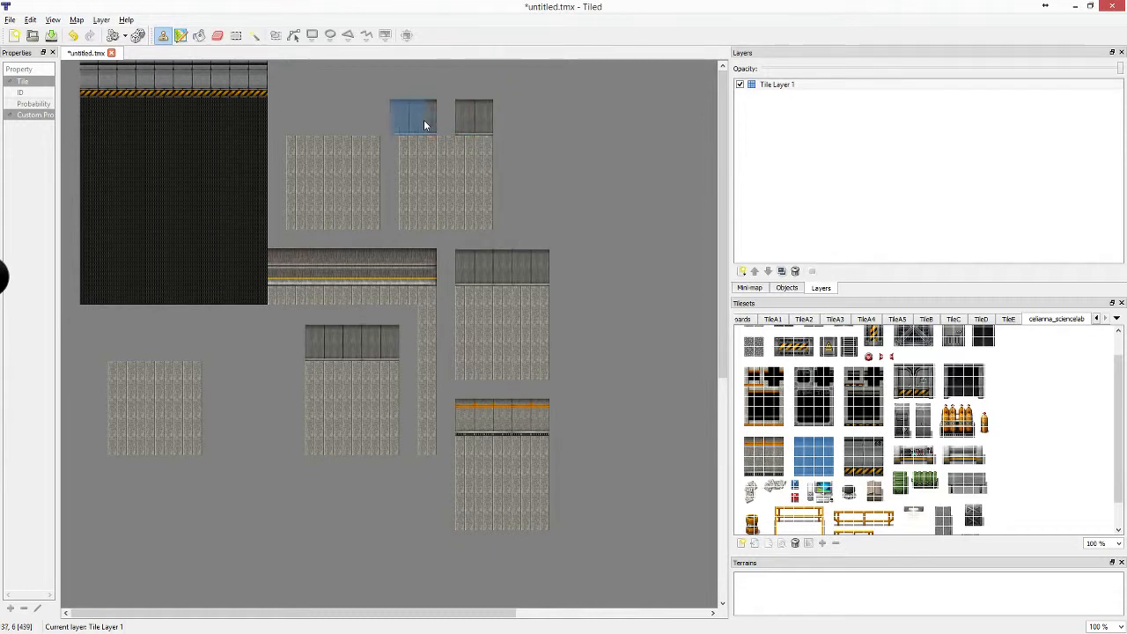
left_click(370, 117)
left_click(307, 126)
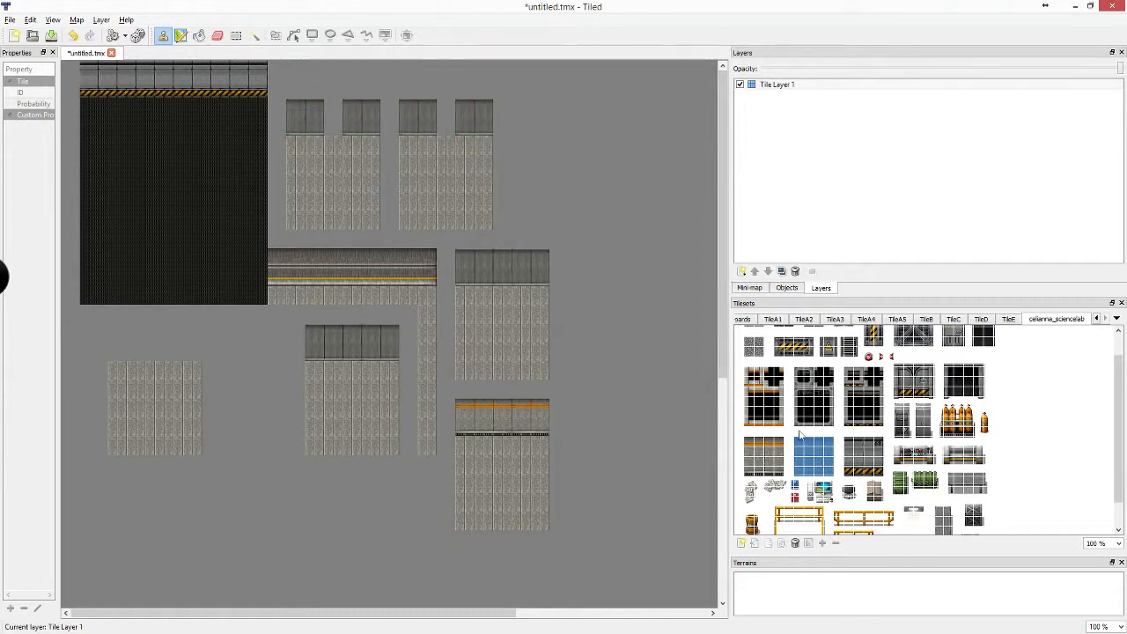
left_click_drag(808, 441, 817, 468)
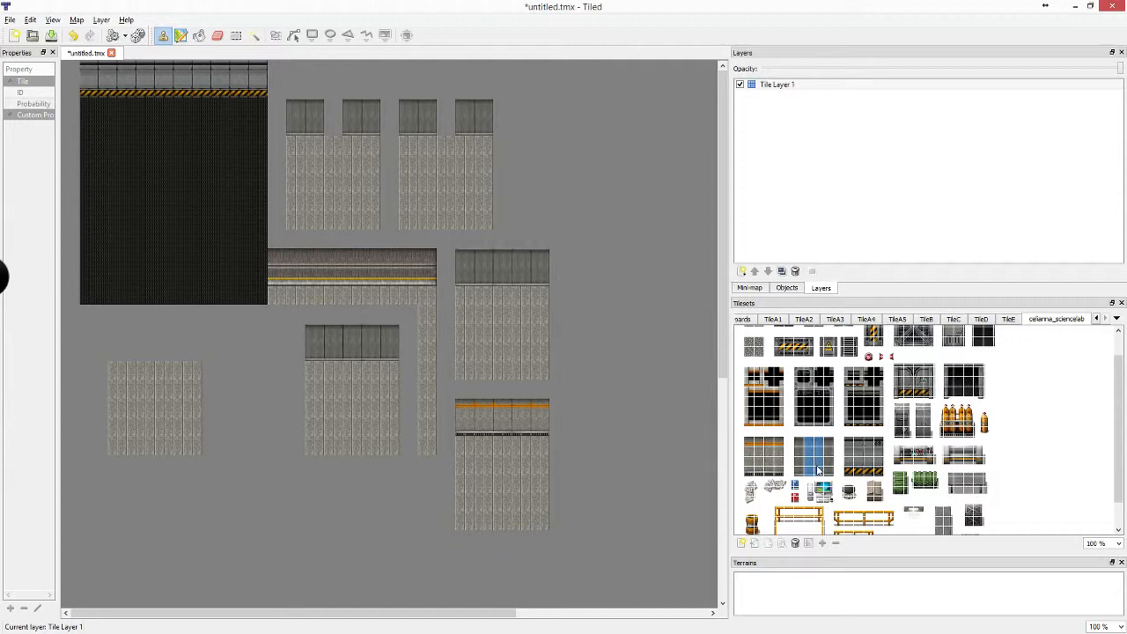
left_click(444, 116)
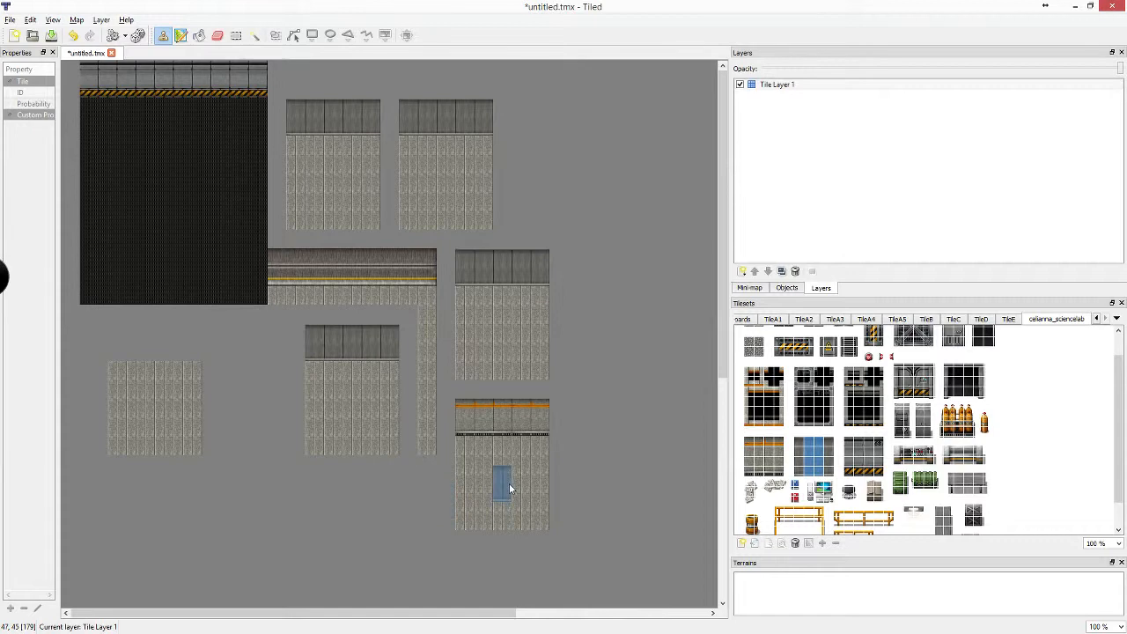
Stamp the hazard-striped wall from celianna_sciencelab above the room directly below the large dark room
left_click(848, 452)
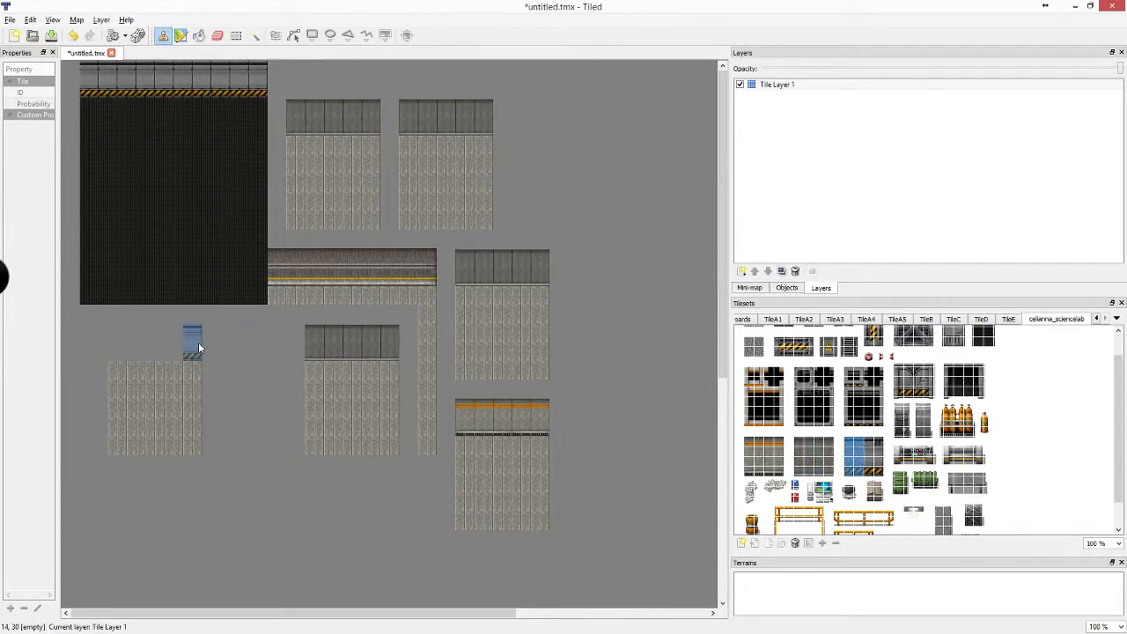
left_click_drag(199, 342, 118, 344)
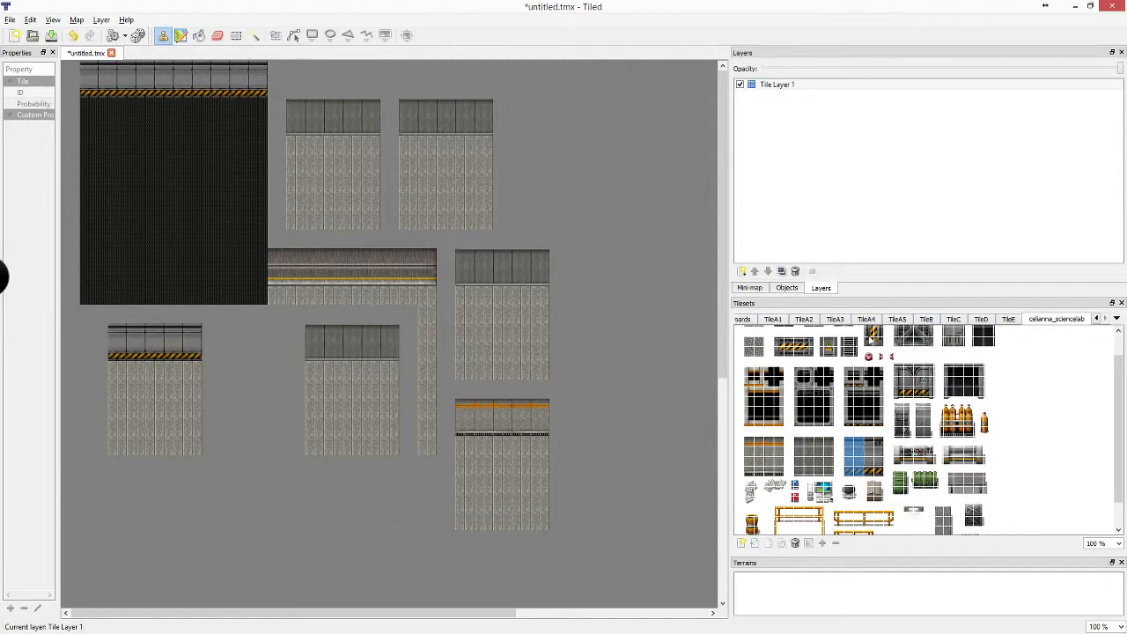
Browse the imported tilesets and pick the lower edge piece of the black wall-top block in TileA4
left_click(775, 320)
left_click(805, 320)
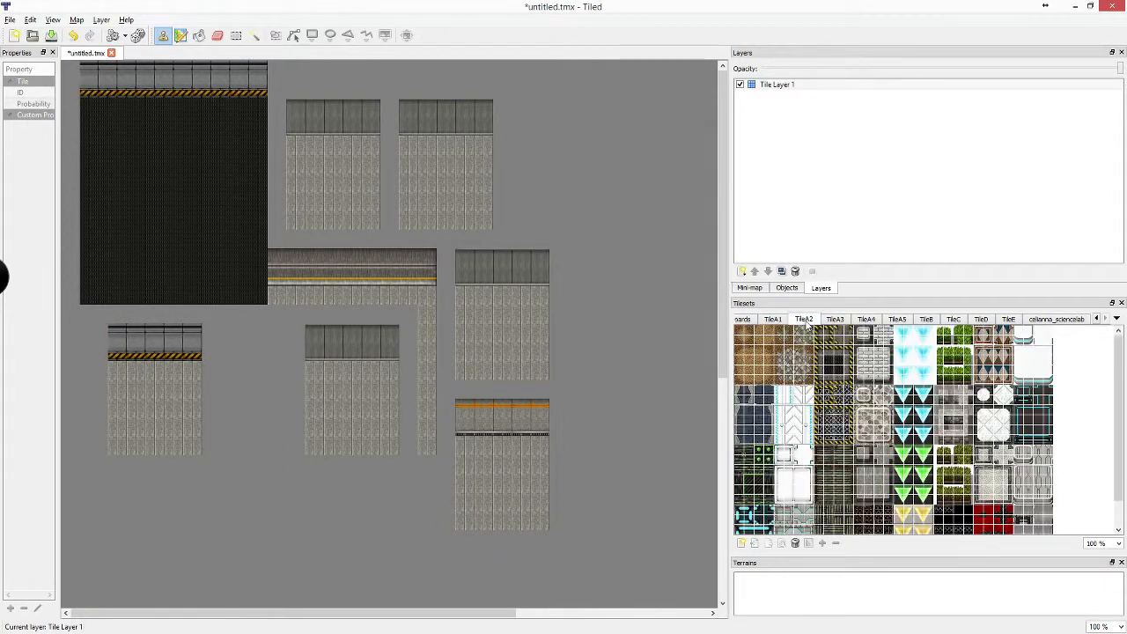
left_click(837, 320)
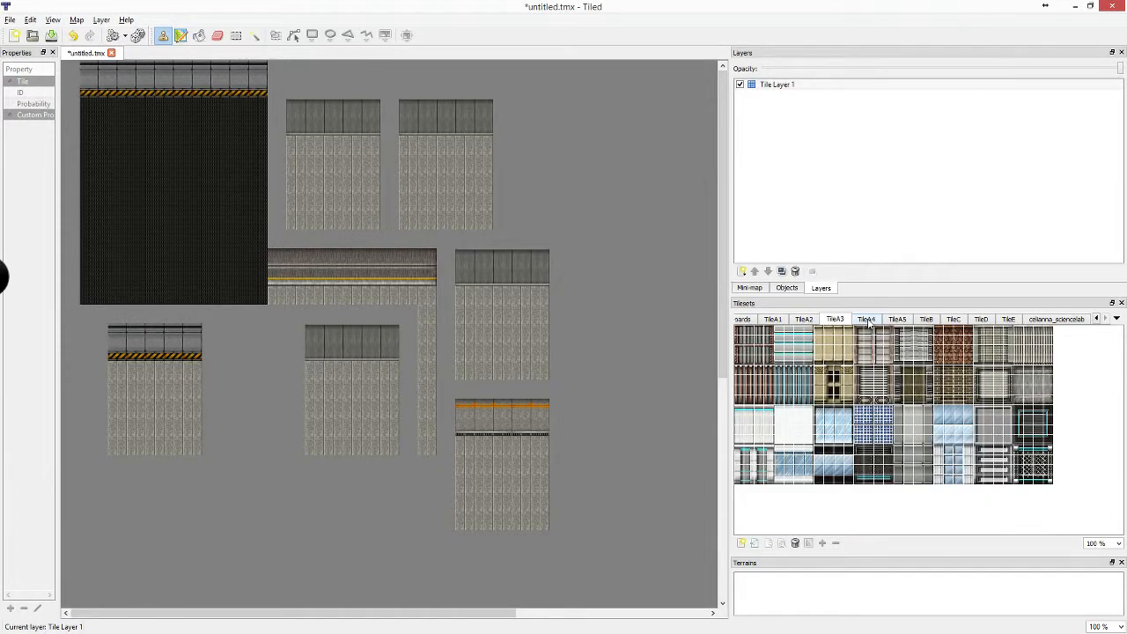
left_click(866, 319)
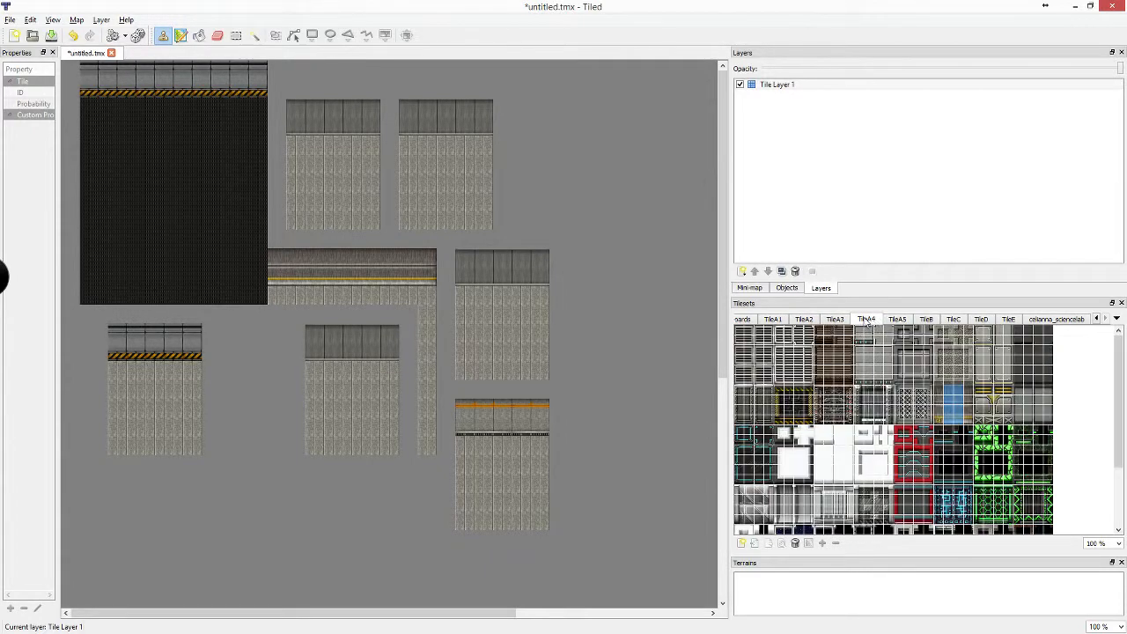
scroll(984, 467, "down", 3)
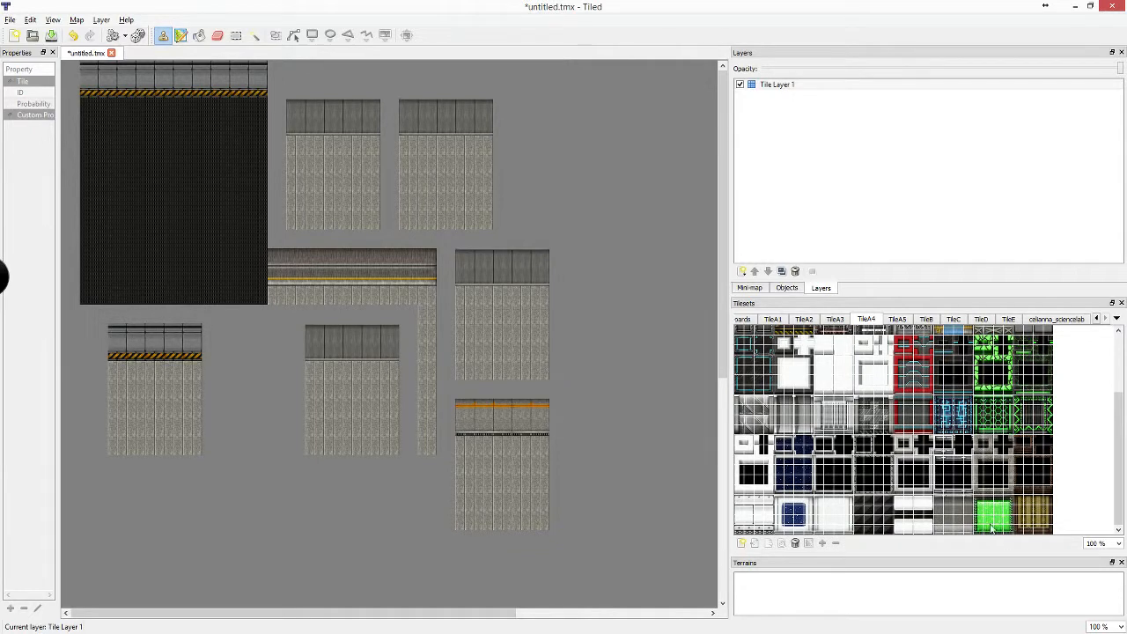
left_click(875, 492)
Cut the entire map layout and paste it two tile rows lower, making space above the large dark room
left_click(236, 36)
key("ctrl+a")
key("Delete")
key("b")
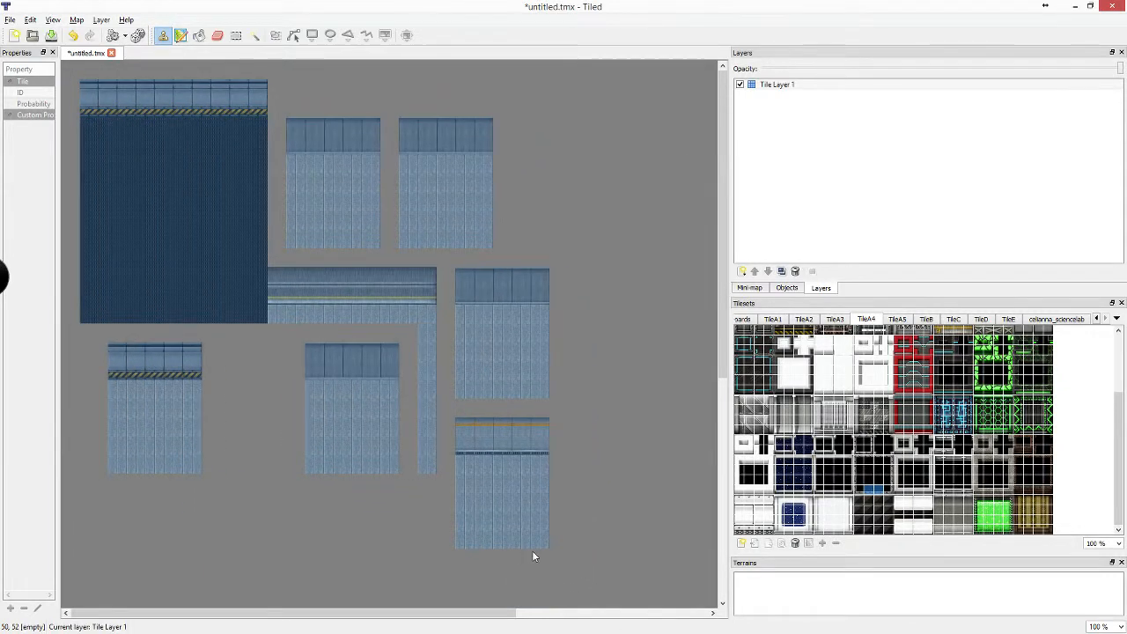
left_click(533, 553)
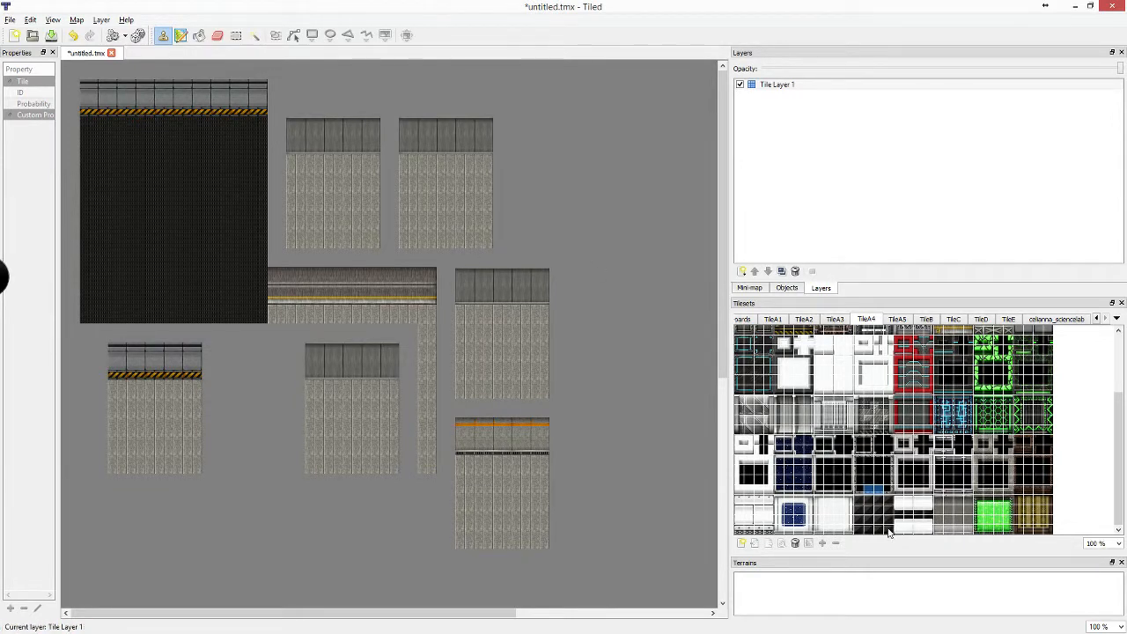
Stamp the black wall-top tiles from TileA4 directly above the walls of every room and the horizontal path
left_click(871, 483)
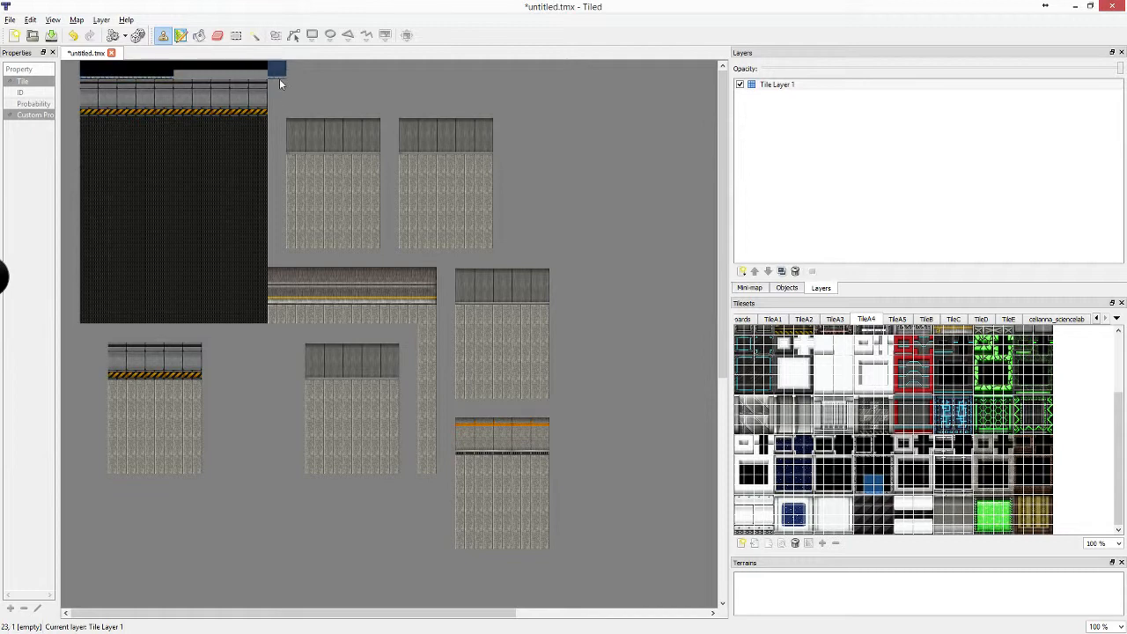
left_click_drag(97, 75, 271, 75)
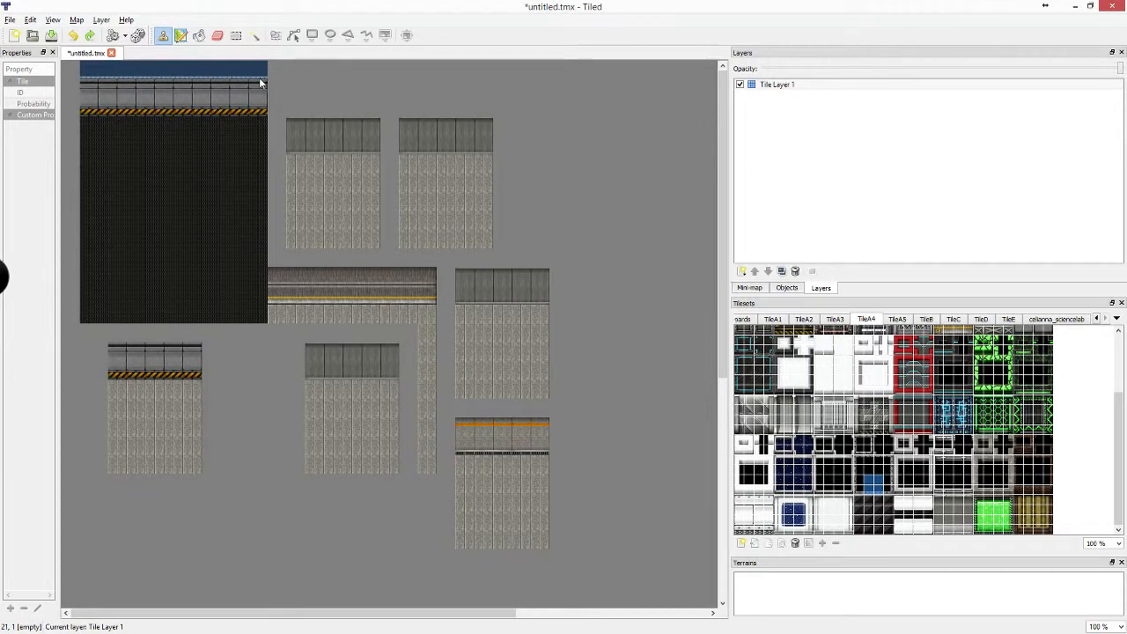
mouse_move(299, 112)
left_mouse_down()
mouse_move(396, 116)
mouse_move(377, 109)
left_mouse_up()
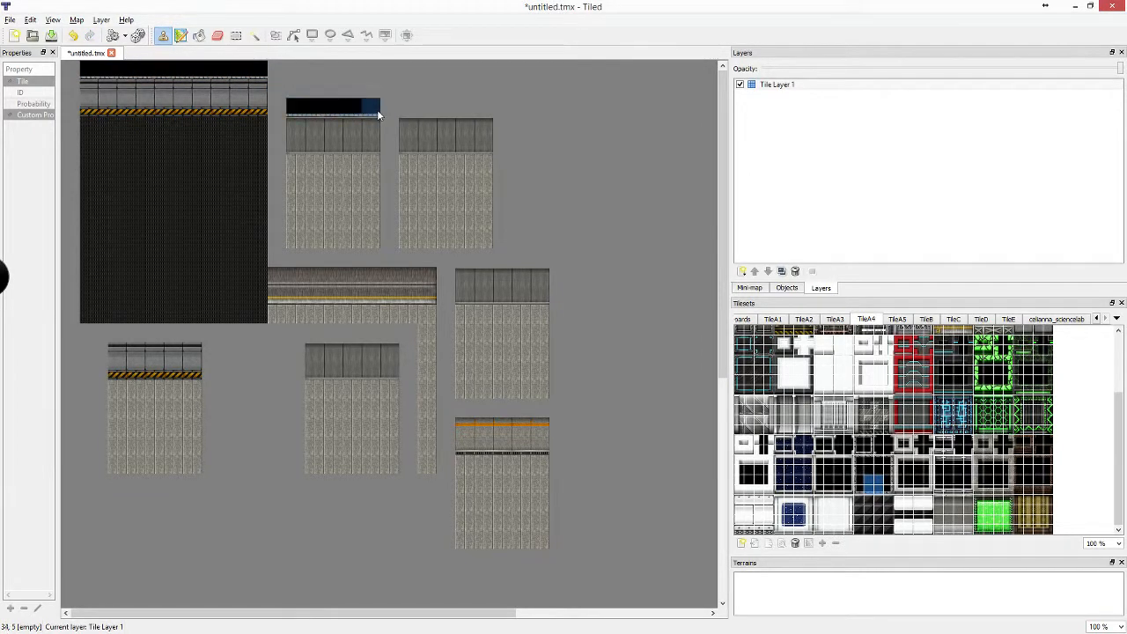
left_click(490, 117)
left_click_drag(275, 260, 548, 260)
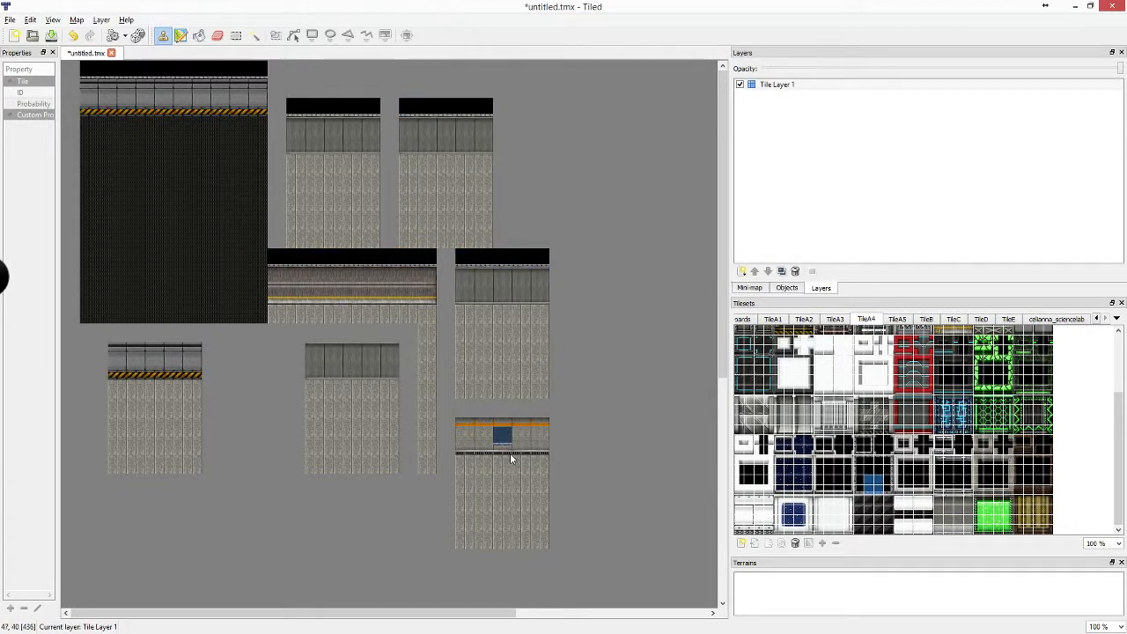
mouse_move(468, 411)
left_mouse_down()
mouse_move(572, 414)
mouse_move(552, 412)
left_mouse_up()
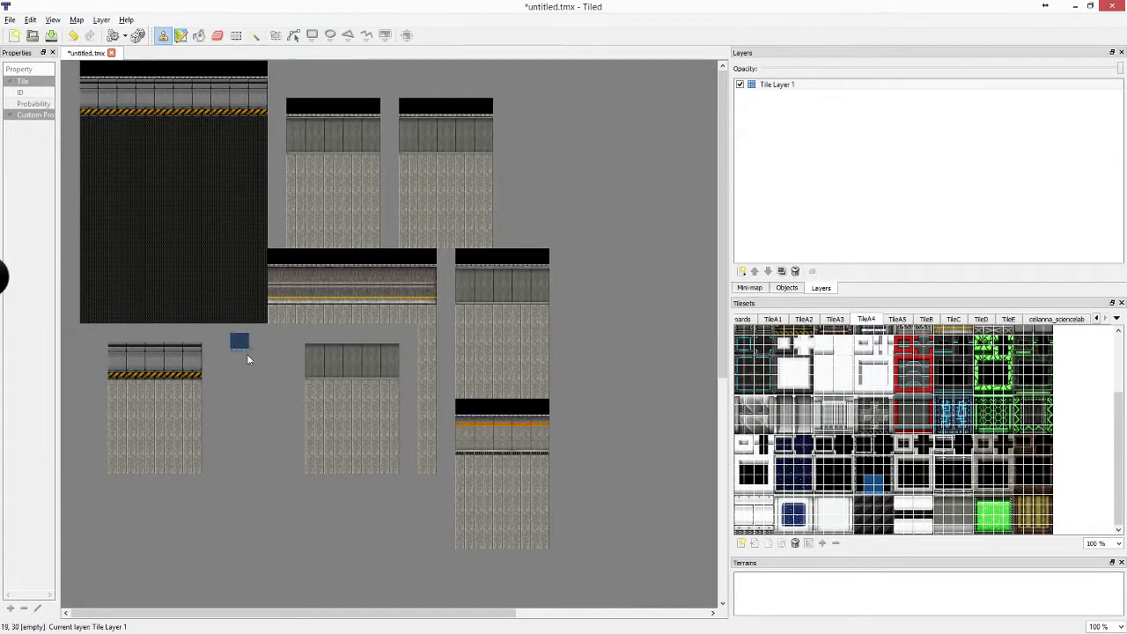
left_click_drag(321, 337, 399, 335)
mouse_move(114, 333)
left_mouse_down()
mouse_move(220, 335)
mouse_move(204, 343)
left_mouse_up()
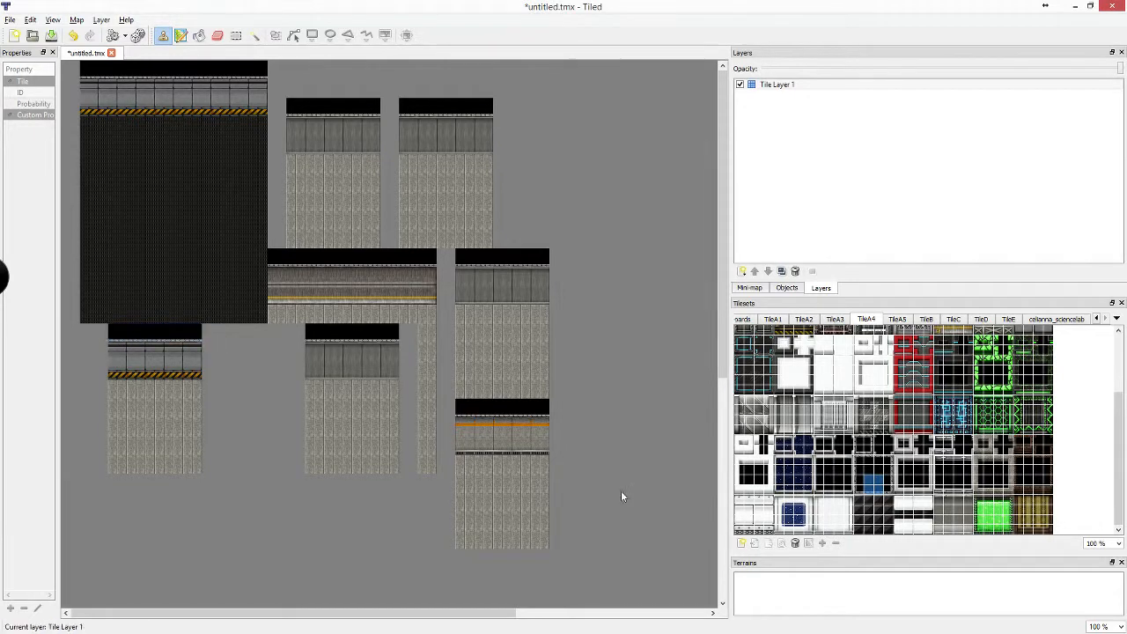
Paint the black border's upper edge along the undersides of the dark room, horizontal path, two upper rooms and both rooms east of the vertical path
left_click(873, 462)
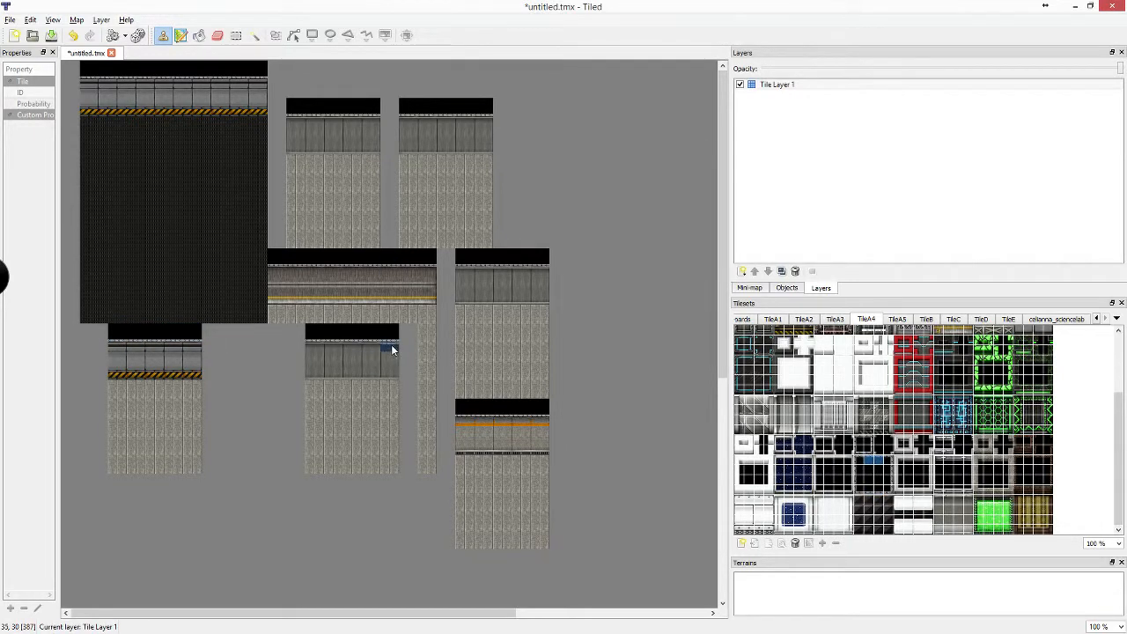
left_click_drag(408, 330, 88, 329)
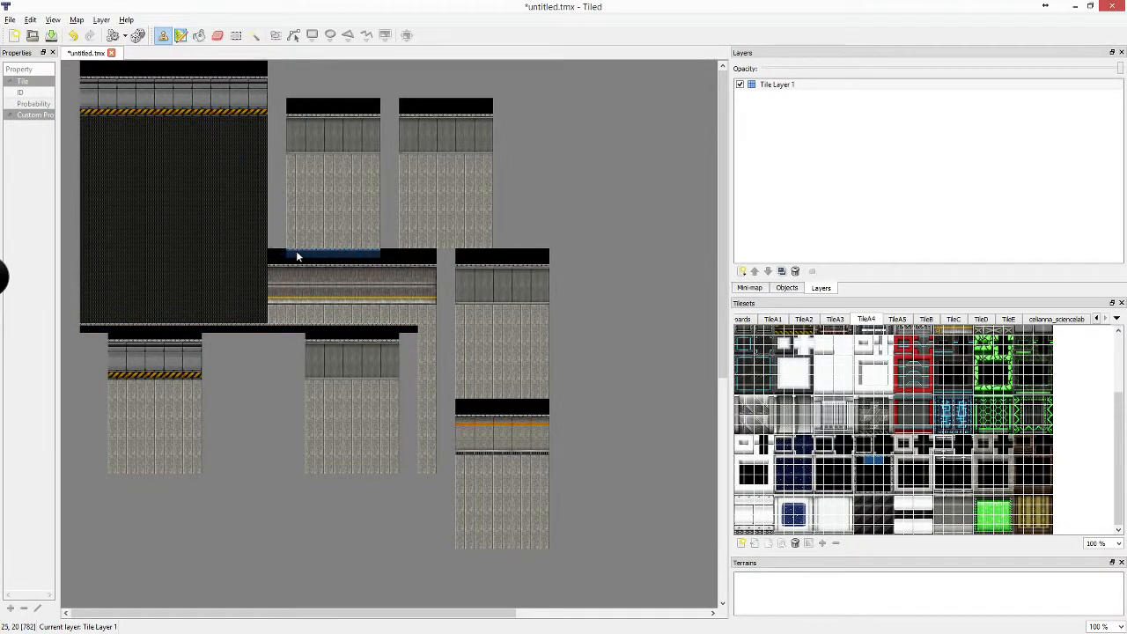
left_click_drag(294, 255, 378, 255)
left_click_drag(491, 255, 410, 255)
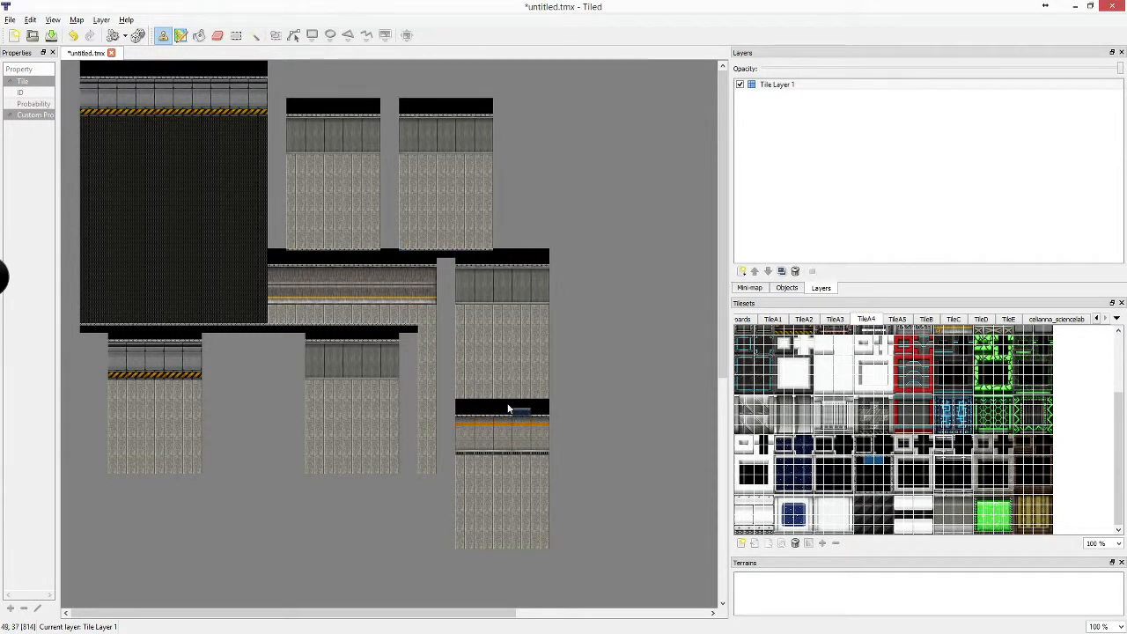
left_click_drag(540, 403, 459, 403)
left_click_drag(544, 553, 460, 553)
Paint the black vertical border along the east sides of the two far-east rooms, the two upper rooms and the large dark room
left_click_drag(858, 467, 859, 488)
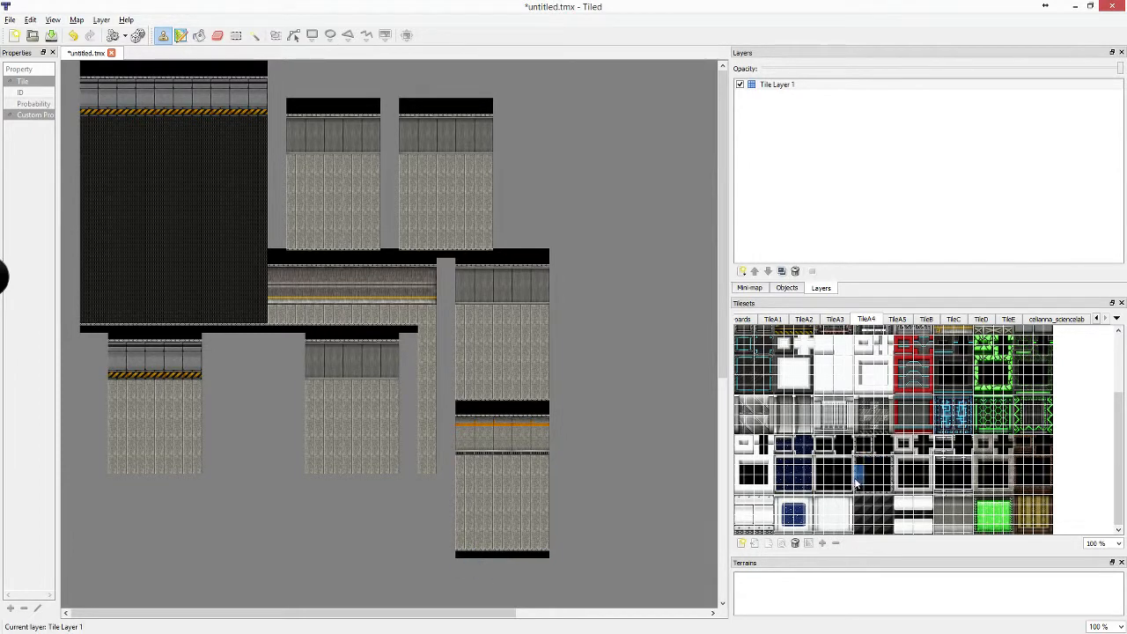
mouse_move(560, 470)
left_mouse_down()
mouse_move(550, 433)
mouse_move(554, 283)
left_mouse_up()
left_click_drag(497, 248, 493, 127)
left_click(493, 129, "shift")
left_click(383, 129)
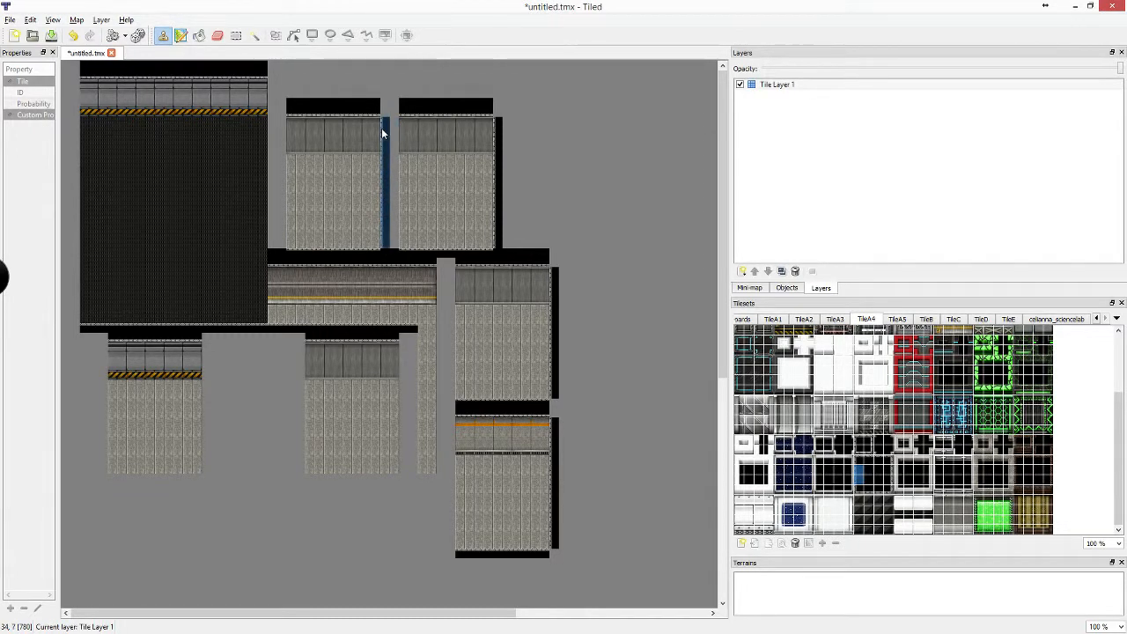
left_click(382, 127, "shift")
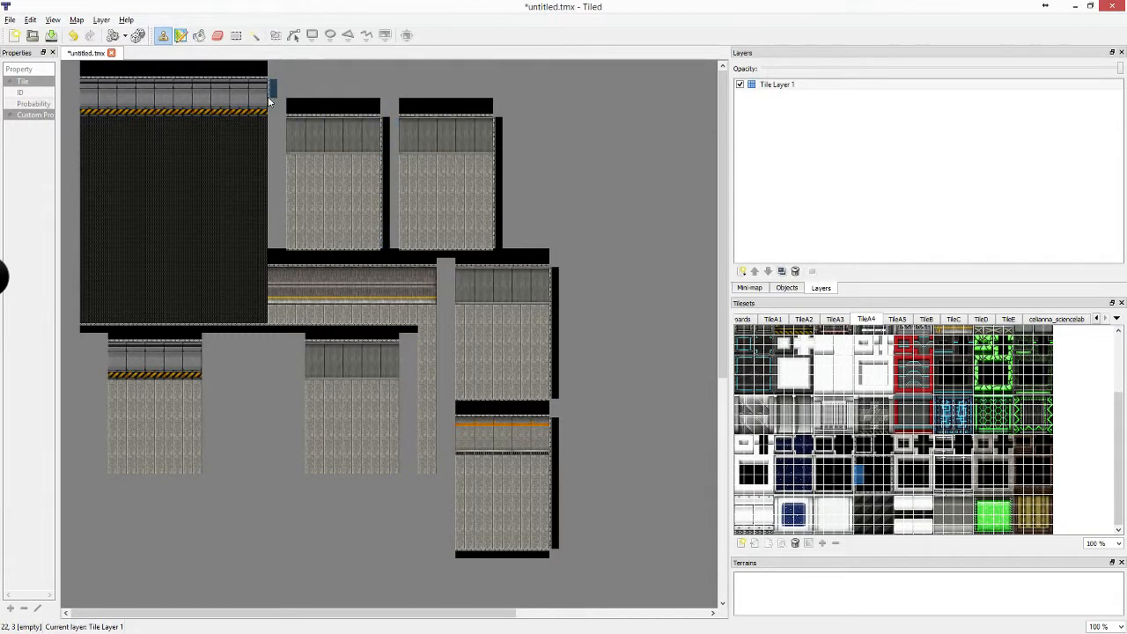
left_click(275, 260, "shift")
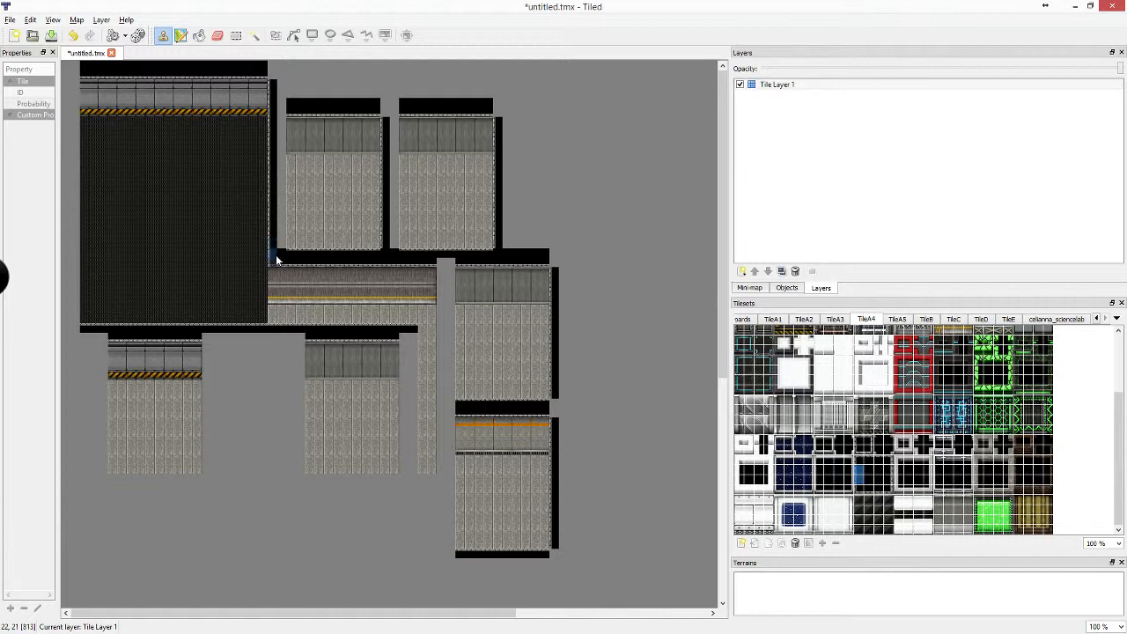
Extend the black border along the east sides of the two lower rooms and the vertical path, and cap the path's lower end
left_click(206, 467, "shift")
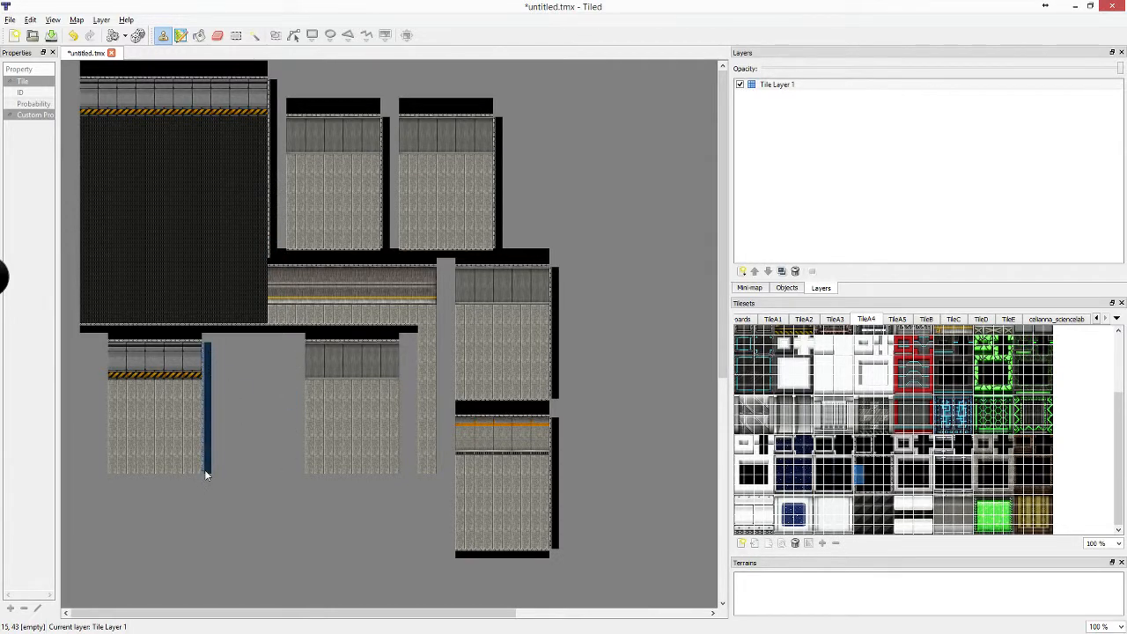
left_click(406, 354)
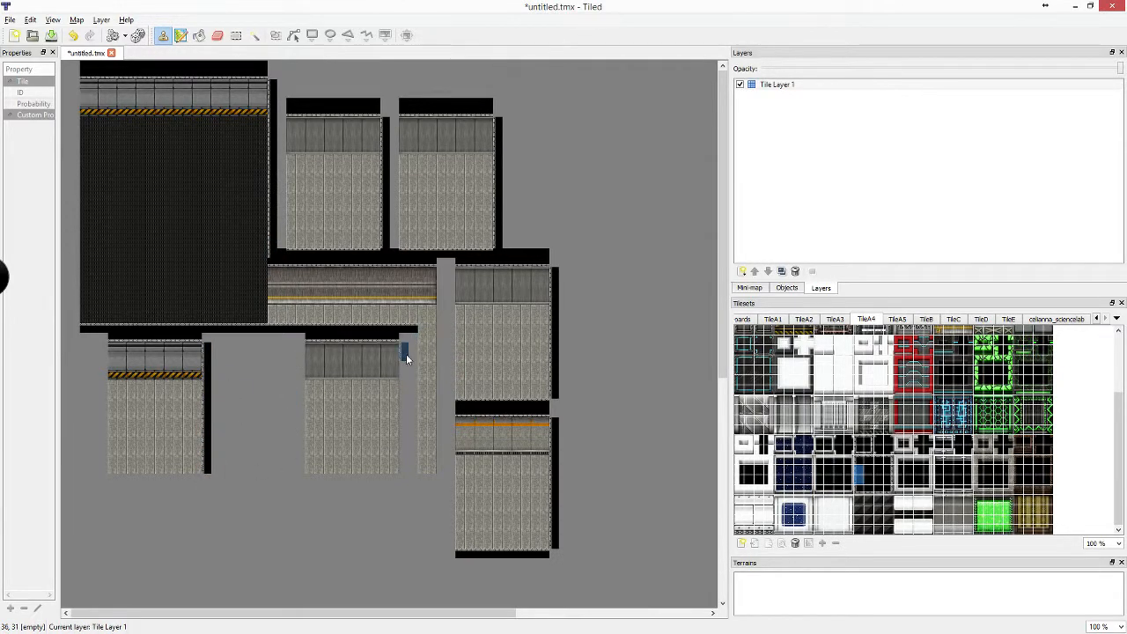
left_click(405, 472, "shift")
left_click(443, 273)
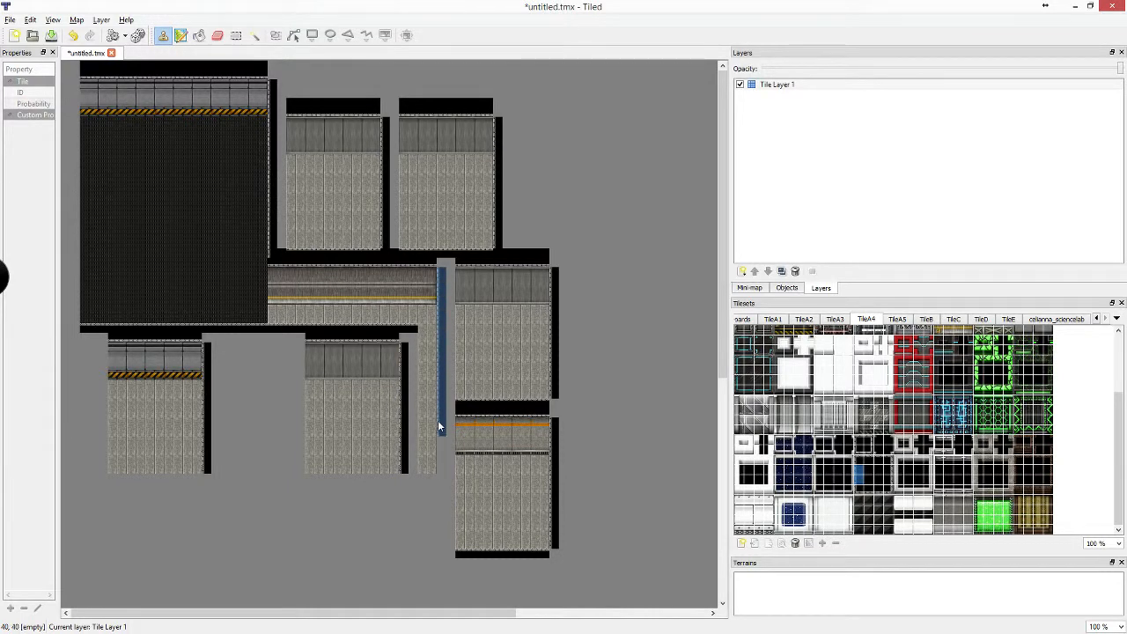
left_click(442, 472, "shift")
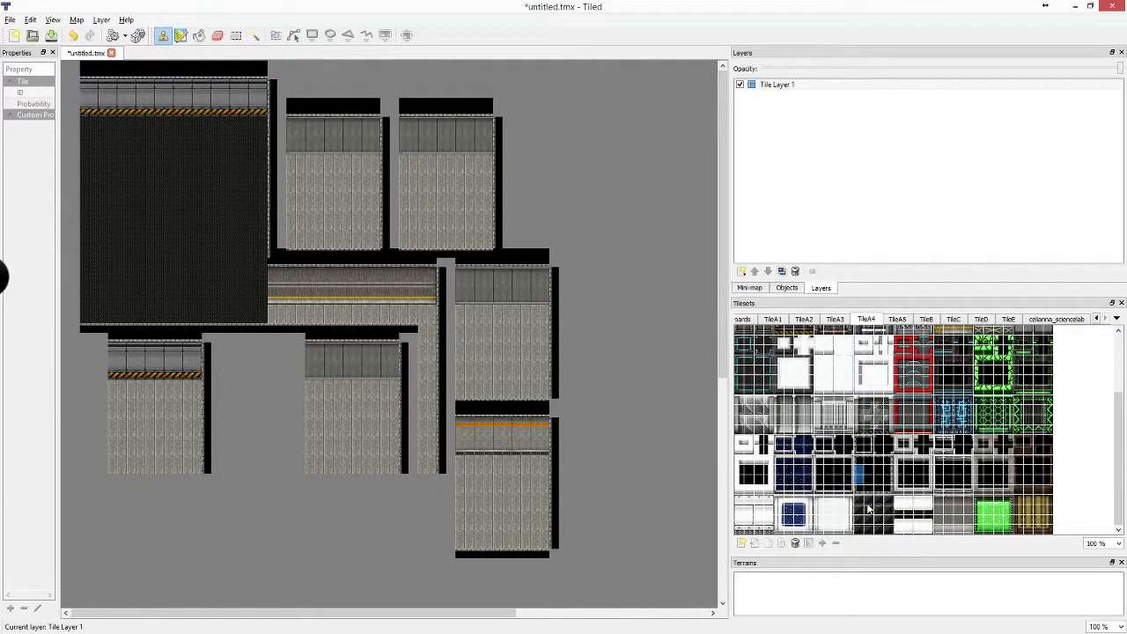
left_click(430, 490)
Paint the black border's west-side piece beside the two far-east rooms and along the vertical path
left_click_drag(888, 456, 889, 487)
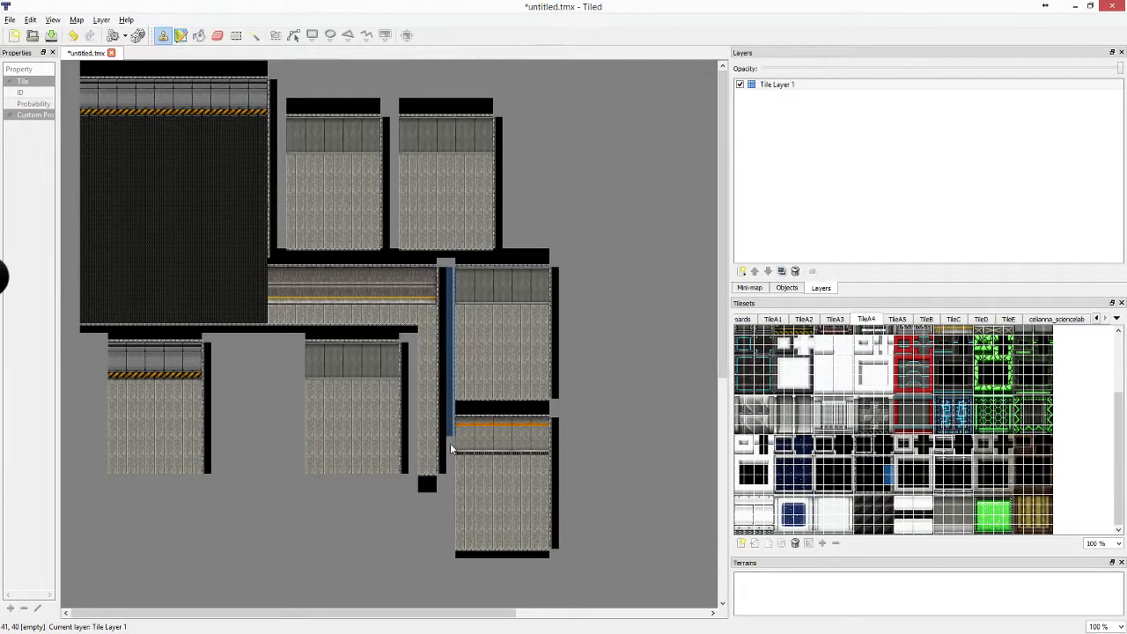
left_click(450, 400)
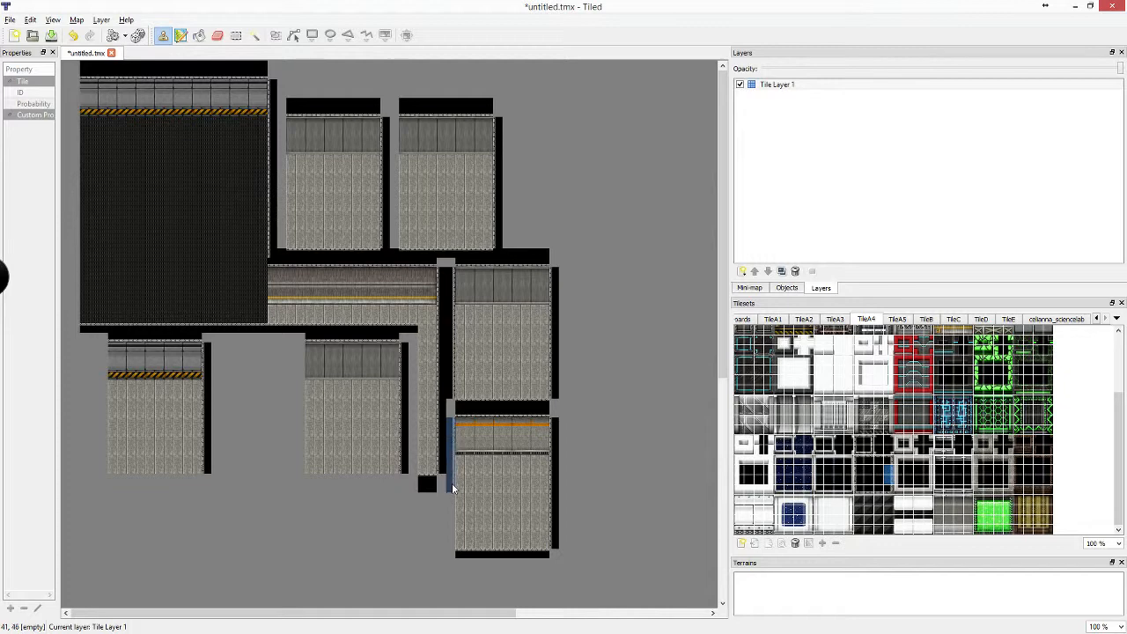
left_click(449, 483)
left_click(412, 464, "shift")
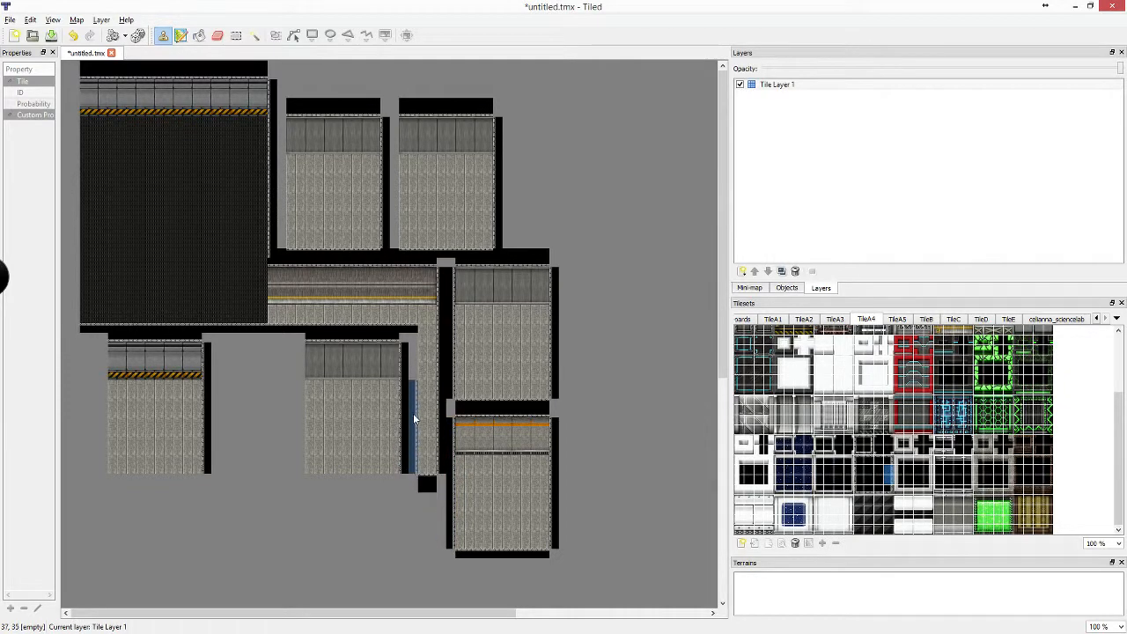
left_click(412, 344, "shift")
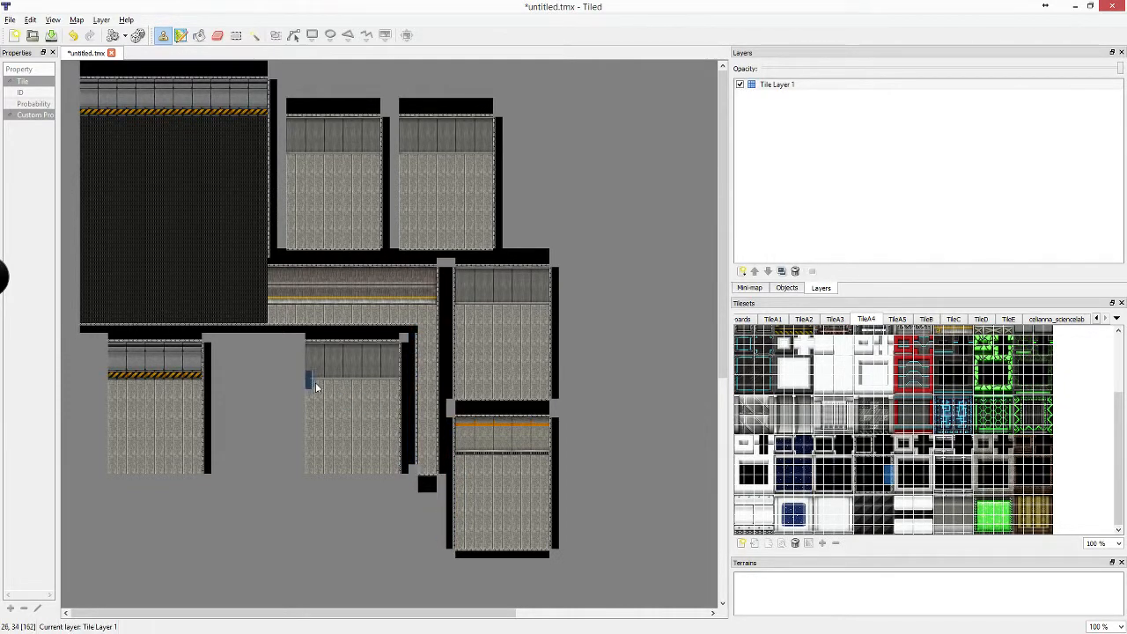
Line the west sides of the room inside the path's bend and the room below the dark room with black border
left_click(299, 346, "shift")
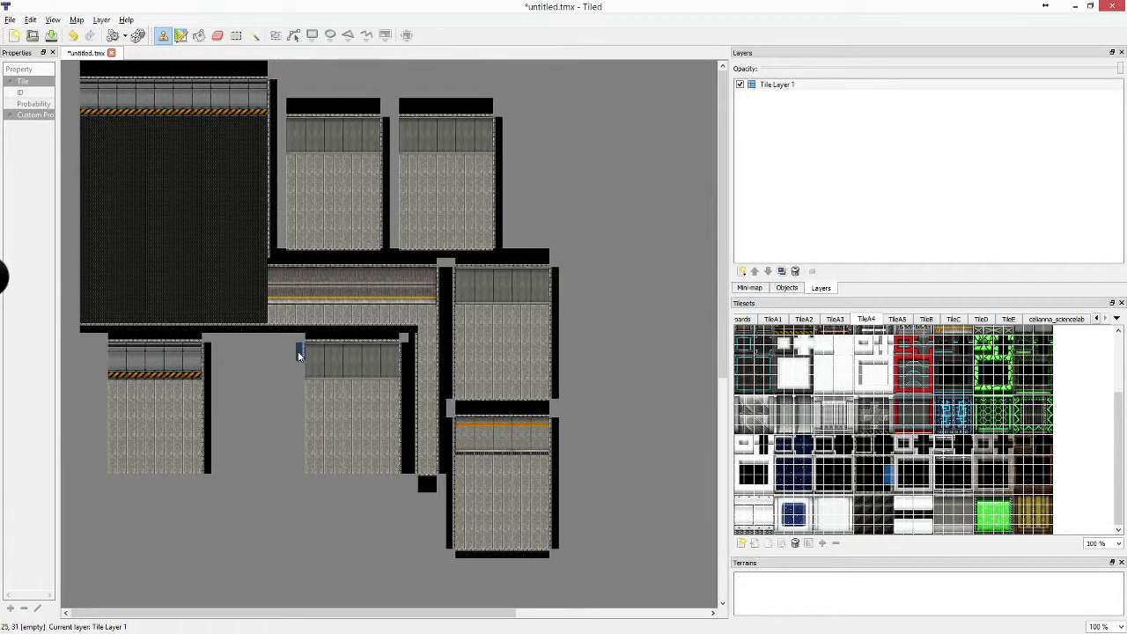
left_click(299, 467, "shift")
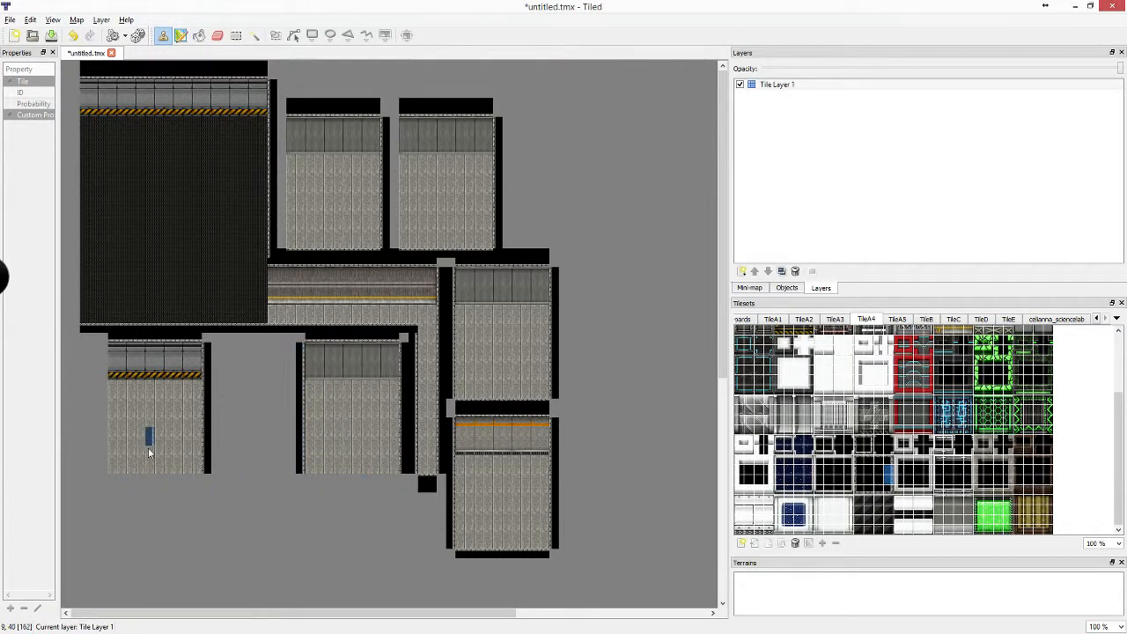
left_click(104, 352, "shift")
left_click(105, 463, "shift")
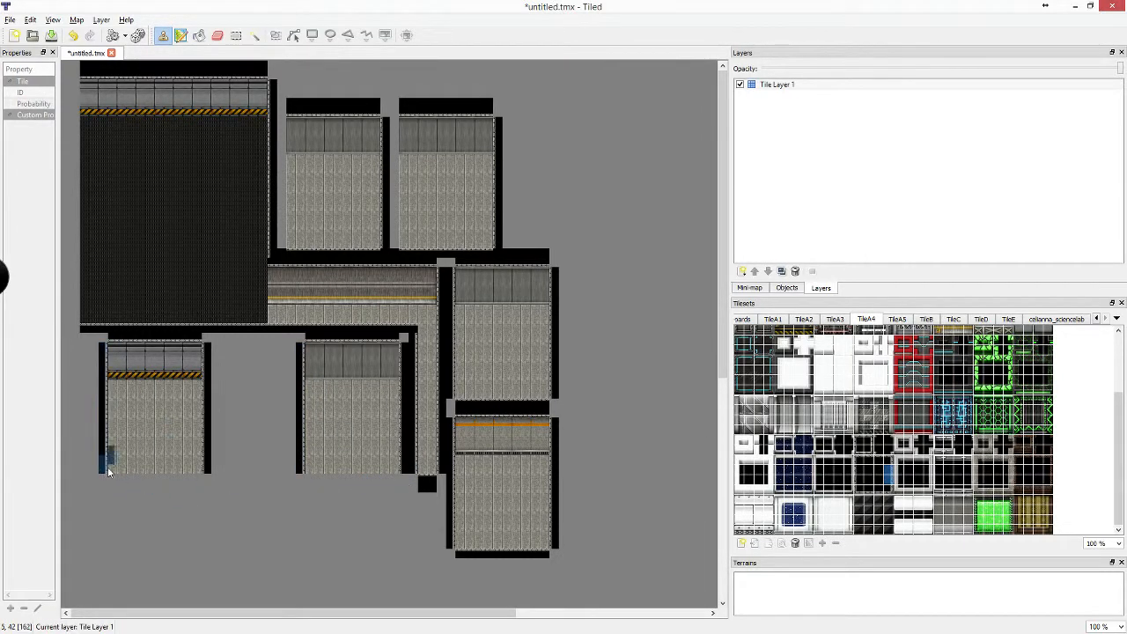
Line the west sides of the large dark room and the two upper rooms with the black border
left_click(76, 86, "shift")
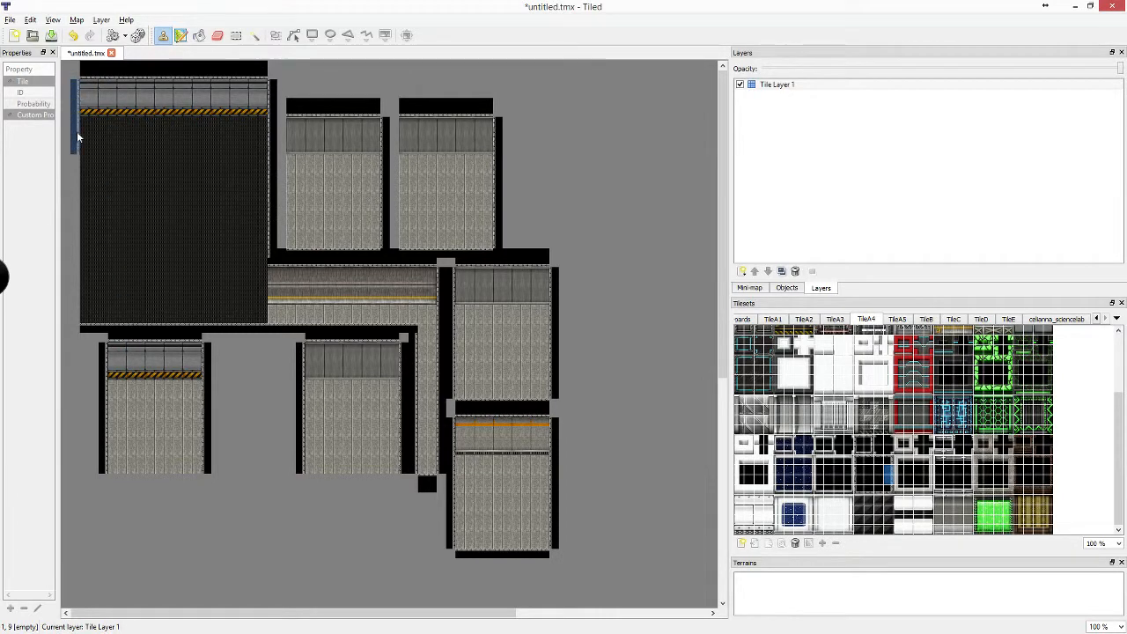
left_click(76, 317, "shift")
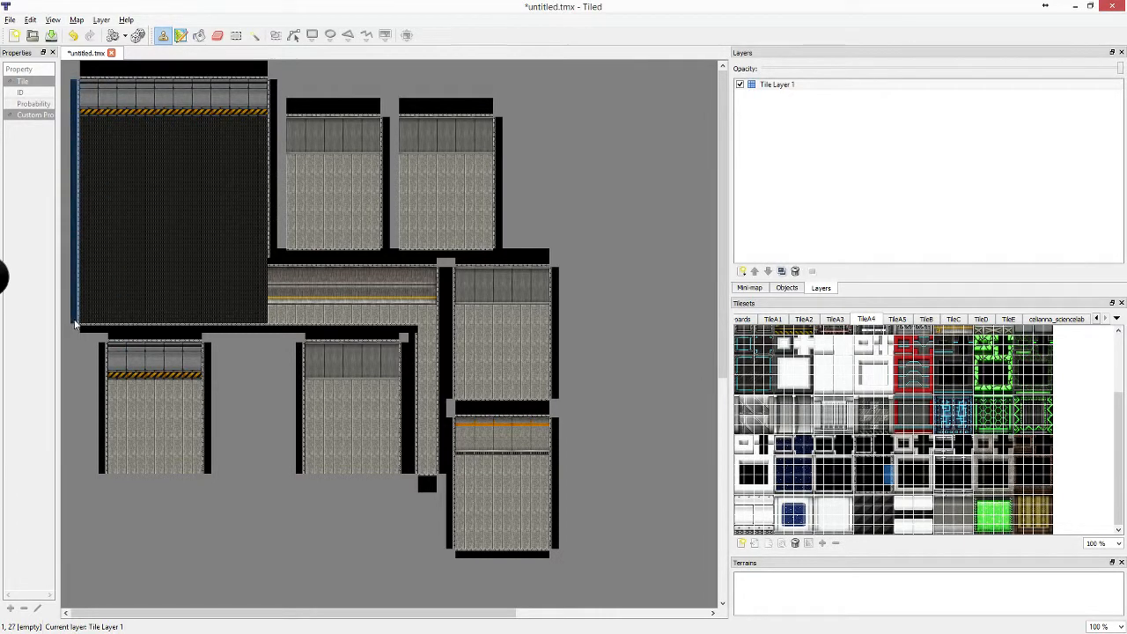
left_click(282, 119)
left_click(282, 249, "shift")
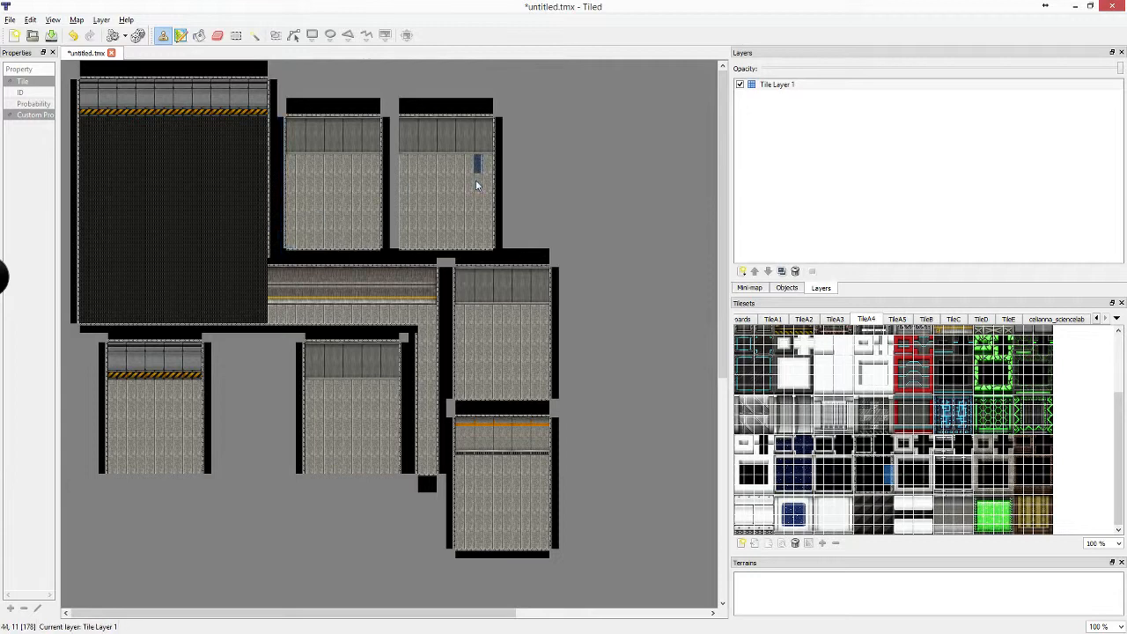
left_click(395, 248, "shift")
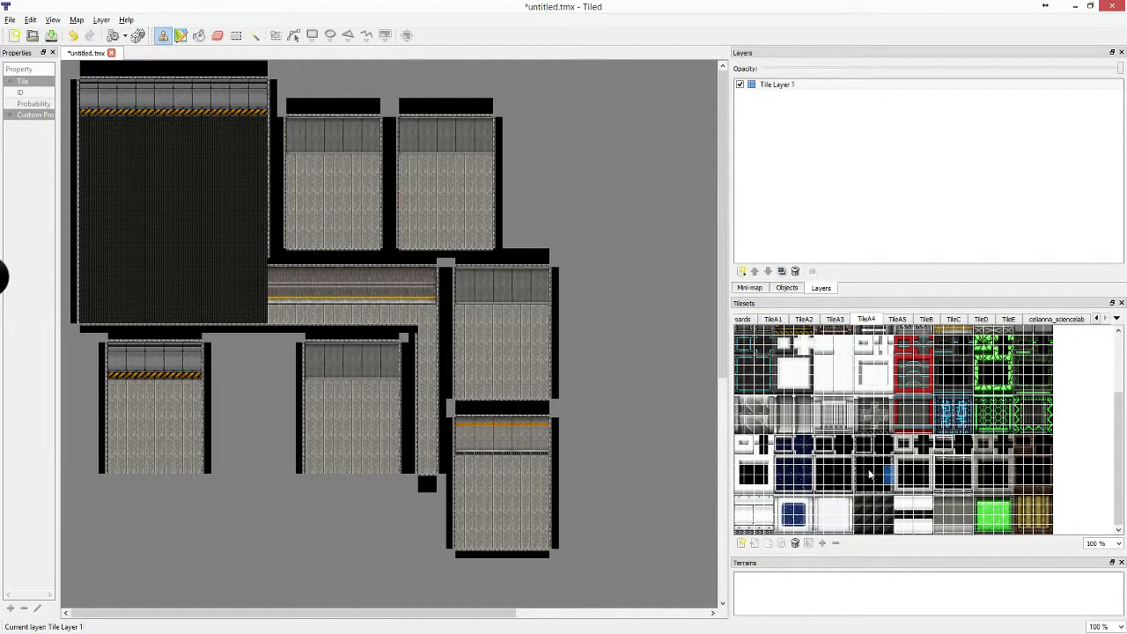
Line the south sides of the room inside the path's bend and the room below the dark room with black border
left_click(871, 467)
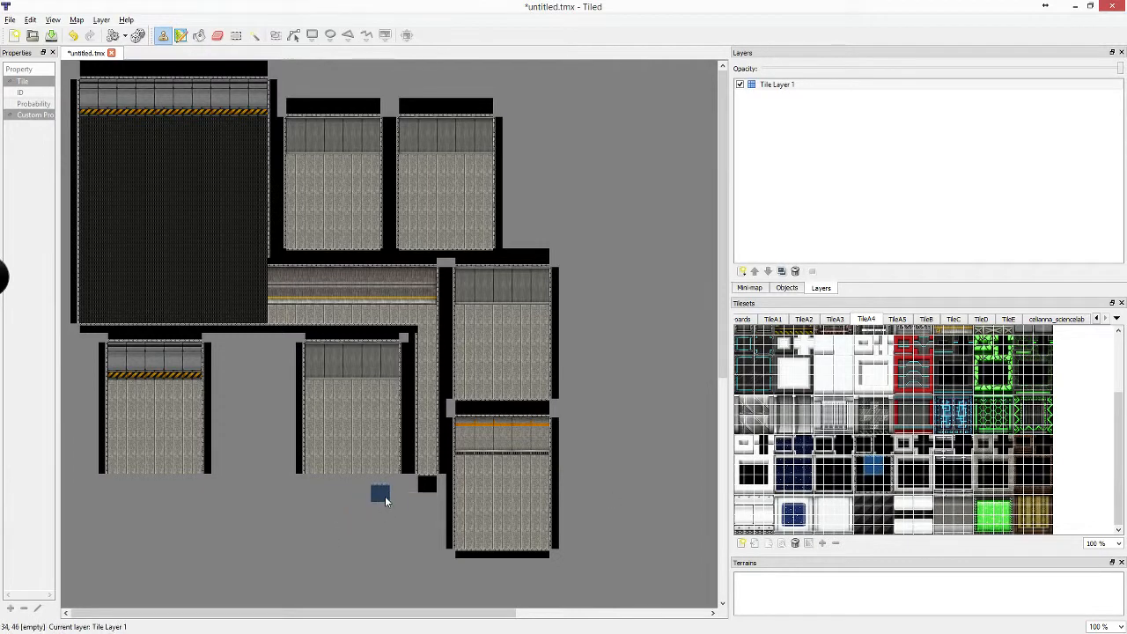
left_click(393, 485)
left_click(312, 484, "shift")
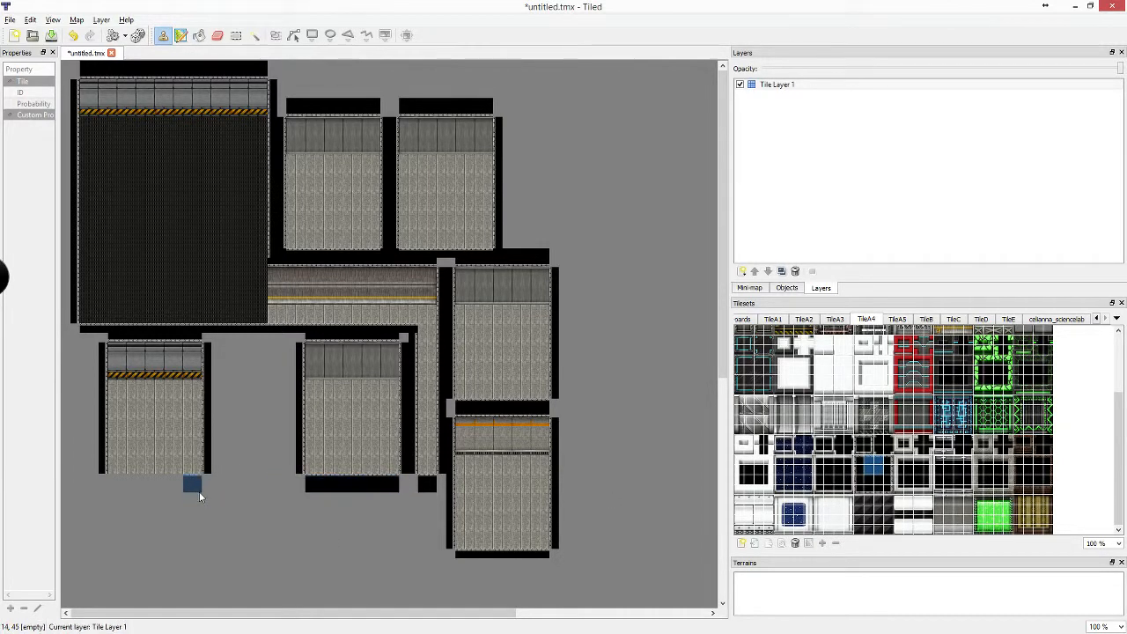
left_click(199, 496)
left_click(116, 490, "shift")
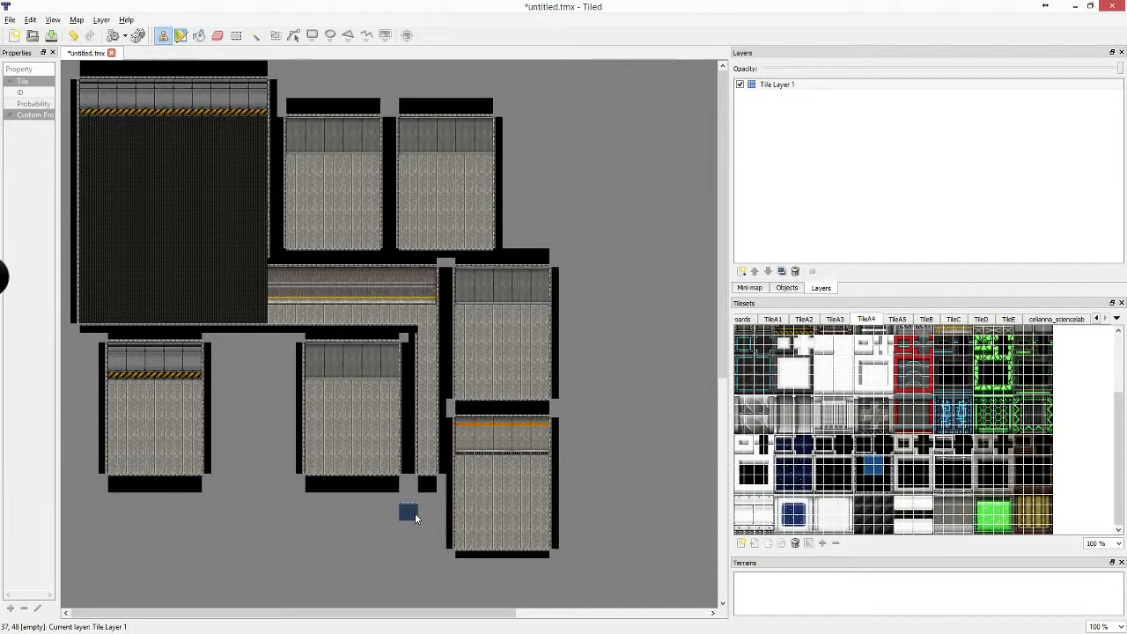
Fill the northeast, southeast and southwest corners of the room borders with black wall-top corner pieces
left_click(879, 442)
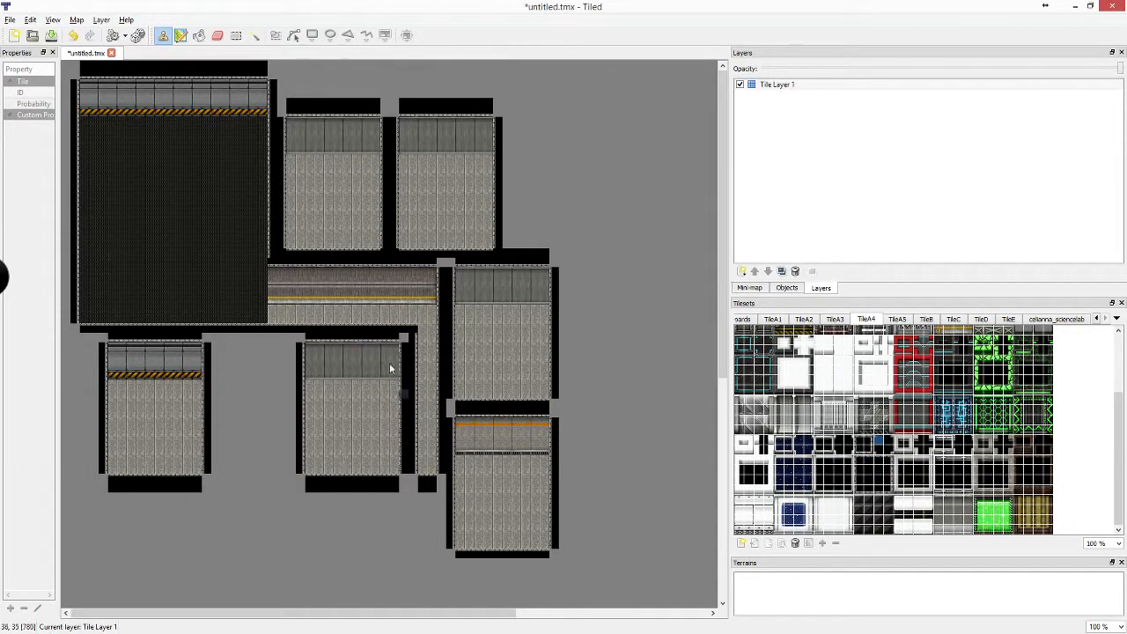
left_click(208, 479)
left_click(407, 479)
left_click(561, 556)
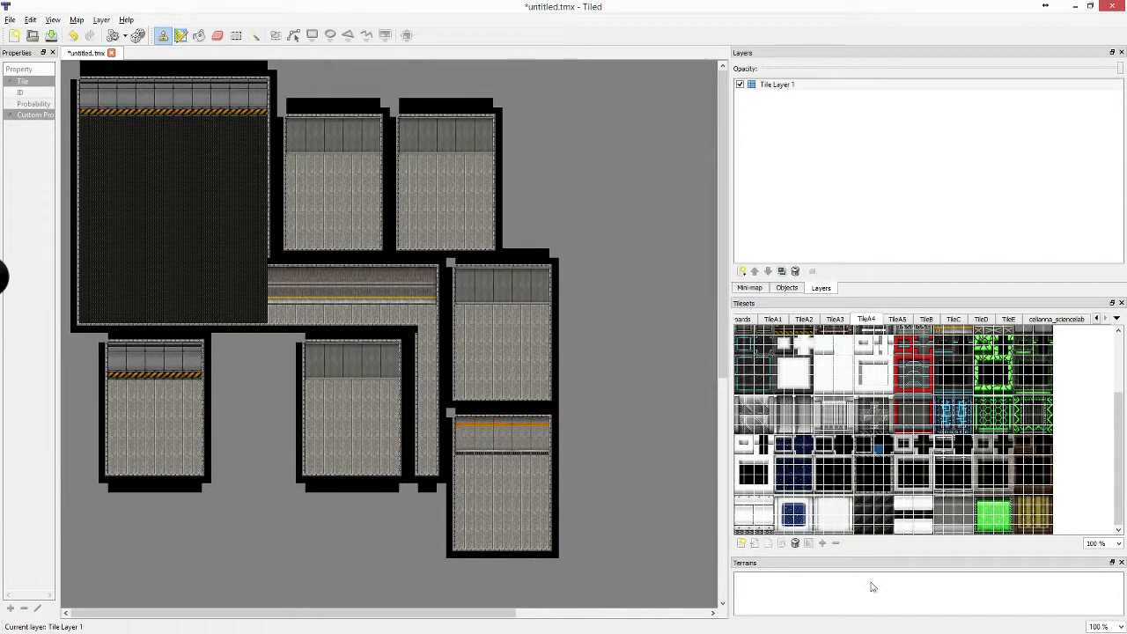
Place the black border's northwest corner piece at the upper-left corner of every room, including the large dark room
left_click(890, 451)
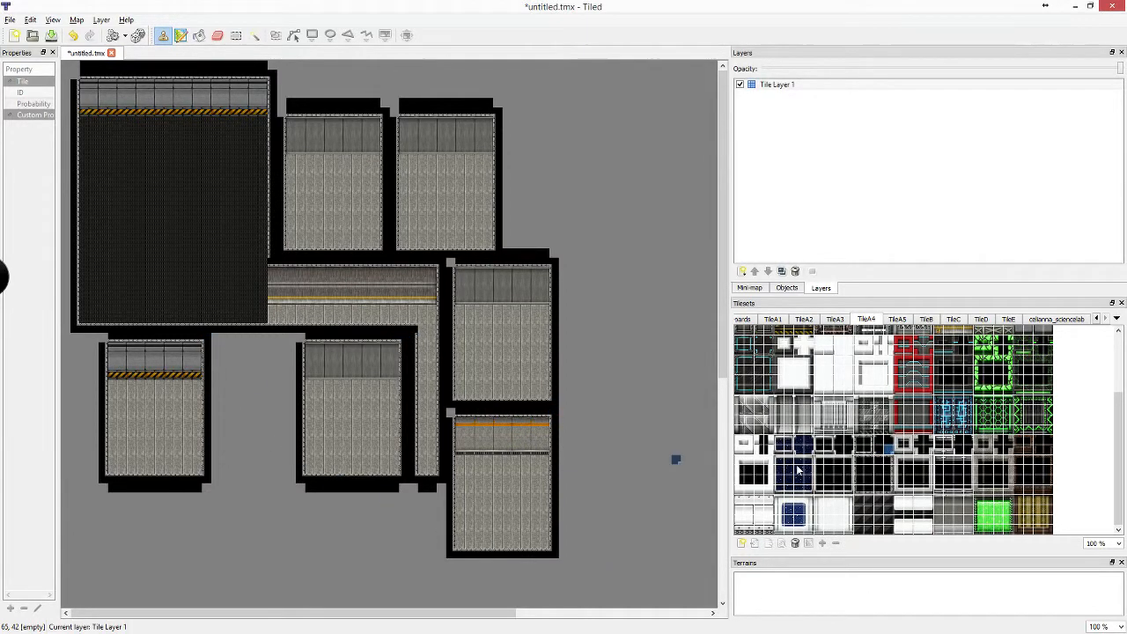
left_click(451, 413)
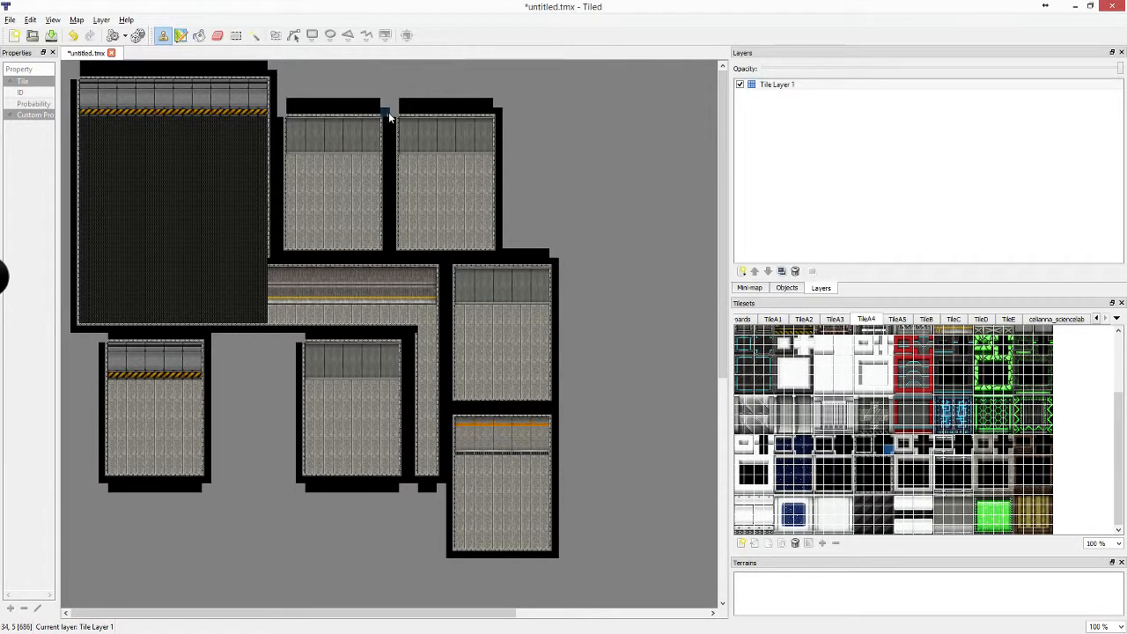
left_click(395, 114)
left_click(283, 114)
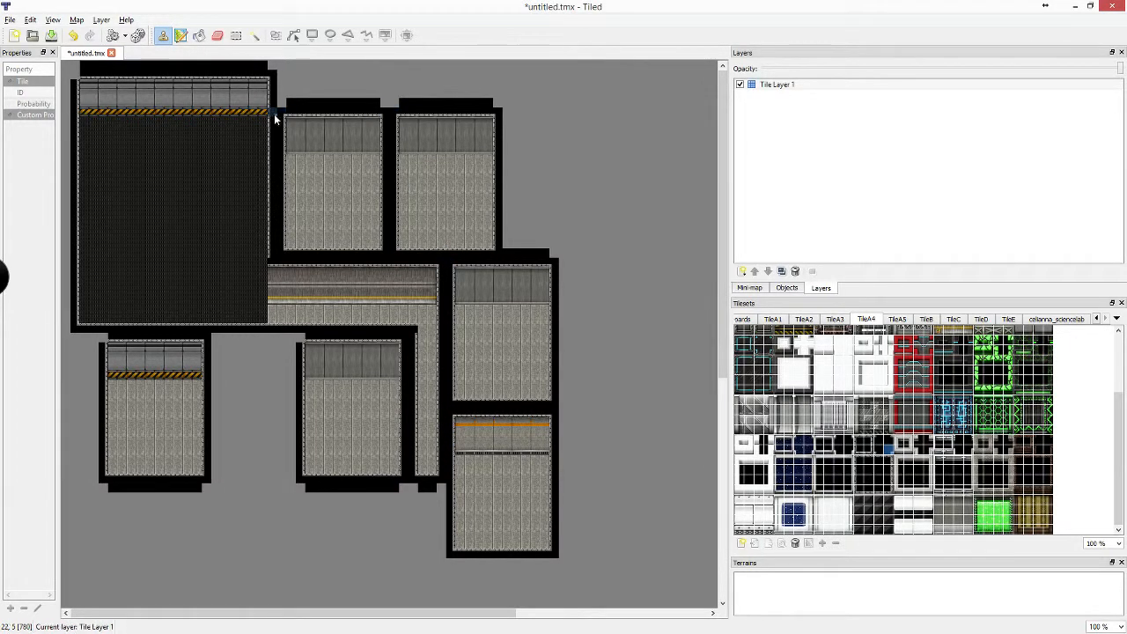
left_click(75, 77)
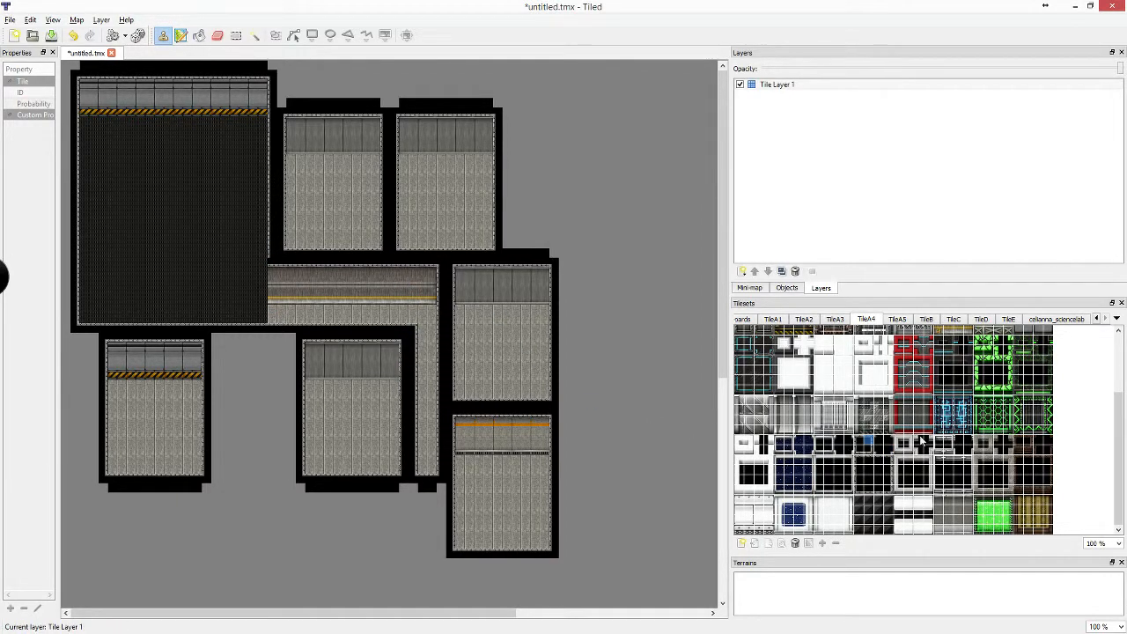
Thicken the outer border with solid black tiles beside and below the dark room and around the room beneath it
left_click(860, 448)
left_click(880, 482)
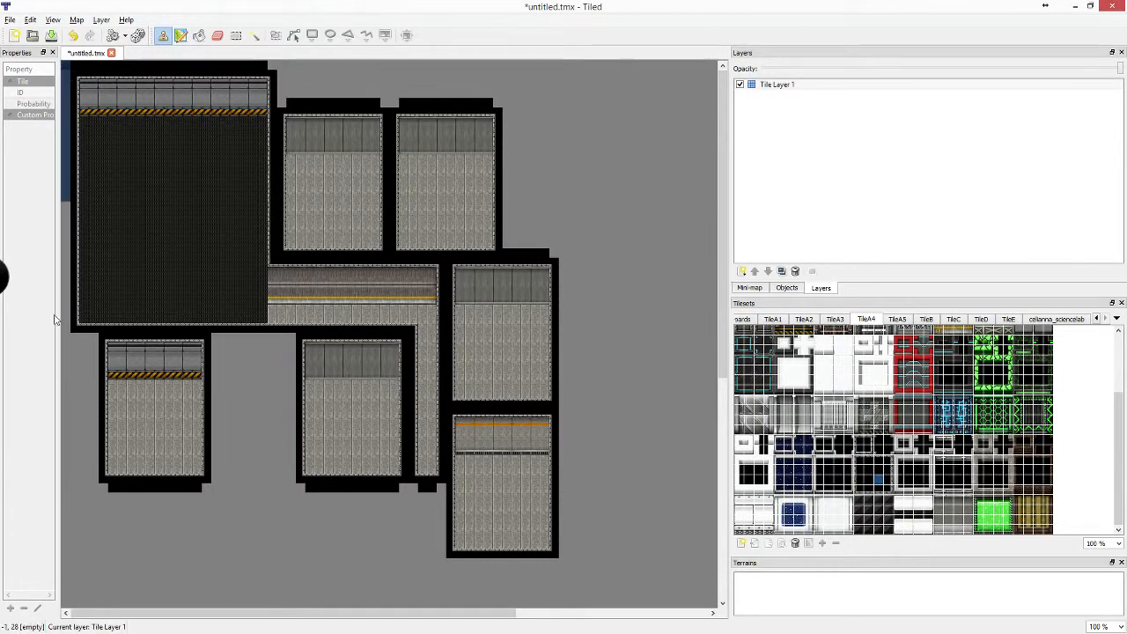
mouse_move(64, 335)
left_mouse_down()
mouse_move(65, 71)
mouse_move(97, 370)
mouse_move(94, 483)
mouse_move(212, 500)
left_mouse_up()
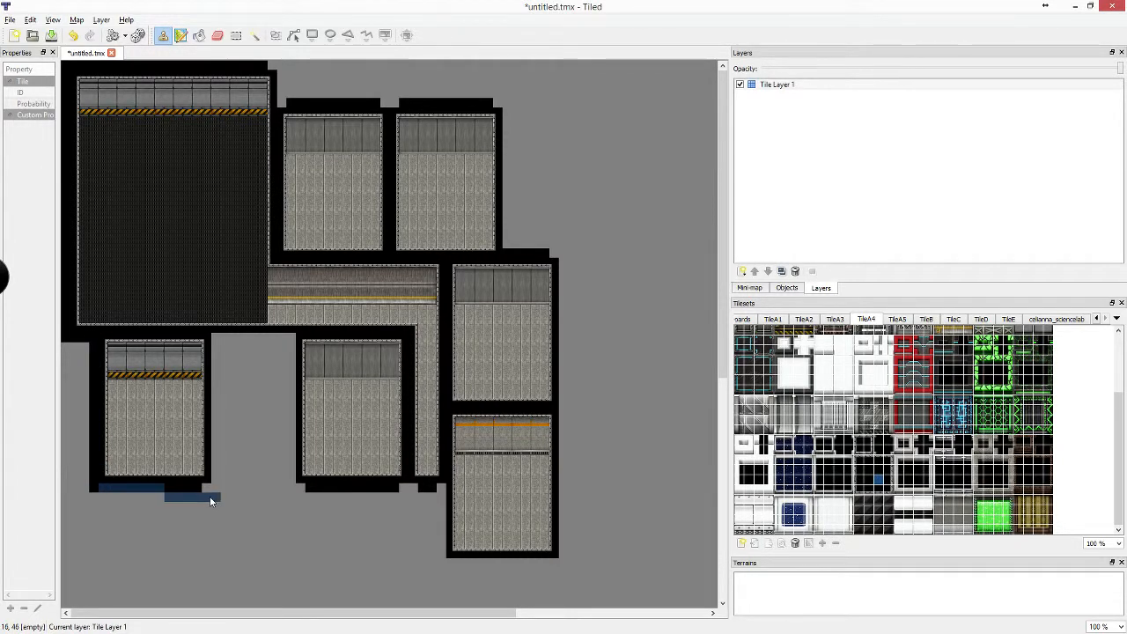
left_click(209, 492, "shift")
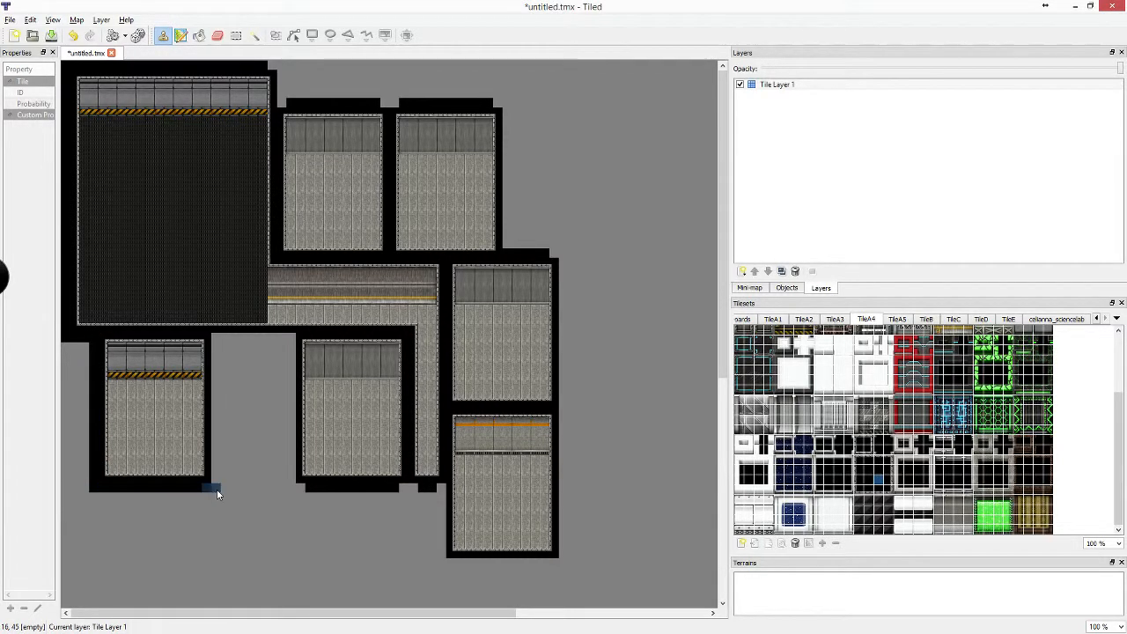
left_click(218, 344, "shift")
left_click(294, 345, "shift")
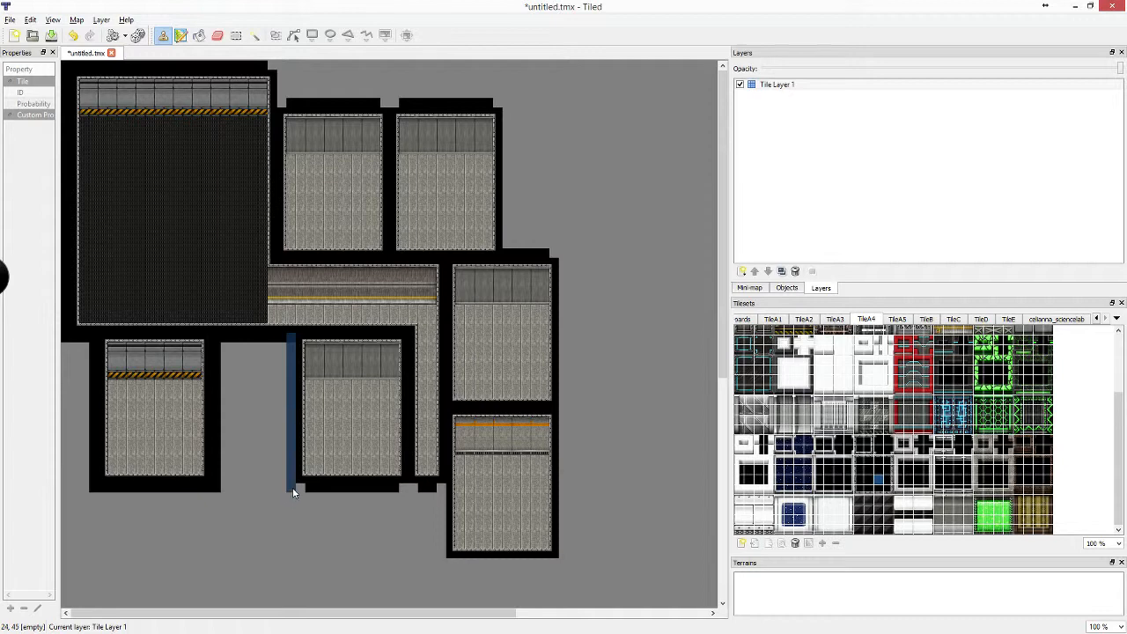
Widen the solid black border around the room inside the path's bend, the path's lower end and the two far-east rooms
left_click(292, 488, "shift")
left_click(438, 489, "shift")
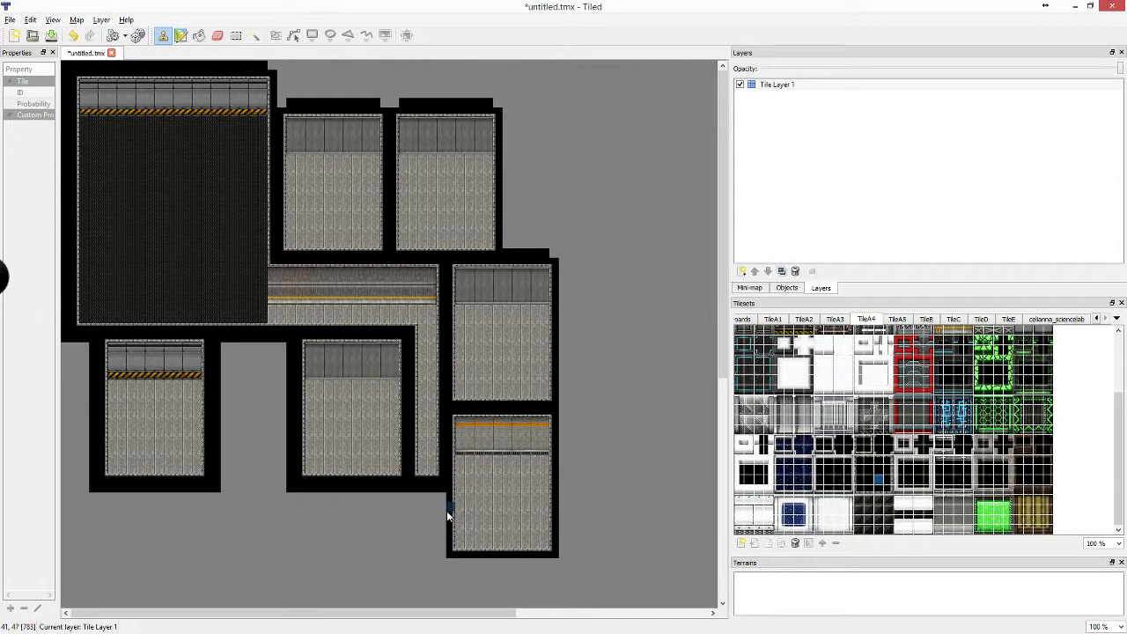
left_click(440, 565, "shift")
left_click(559, 563, "shift")
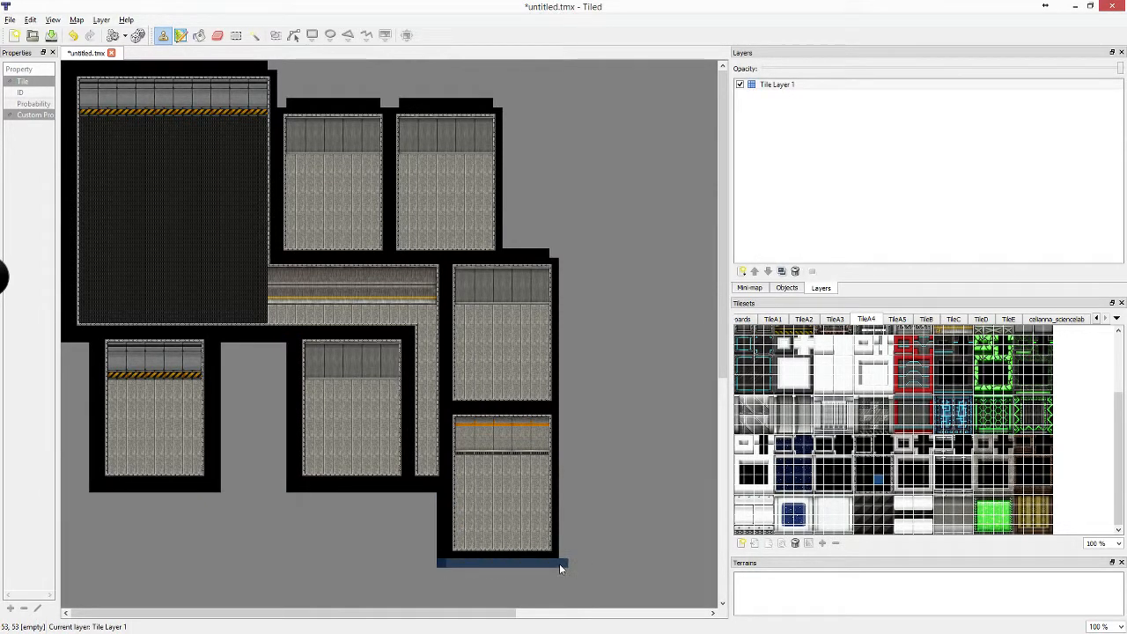
left_click(562, 253, "shift")
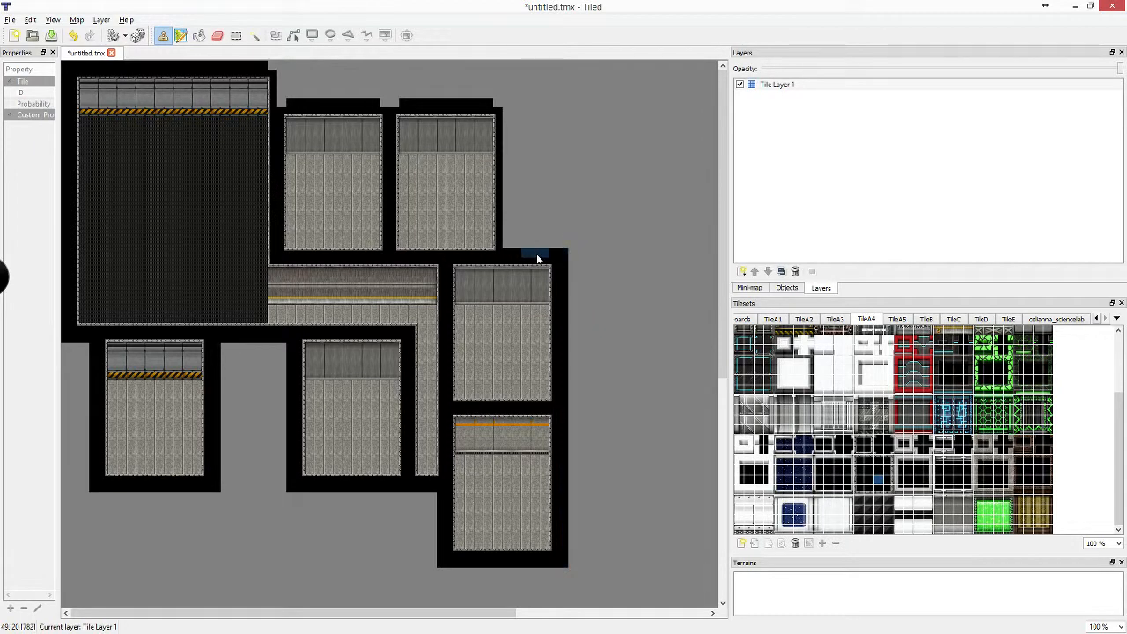
Widen the solid black border north of the far-east room, around the two upper rooms and at the dark room's northeast corner
left_click(507, 256, "shift")
left_click(504, 104, "shift")
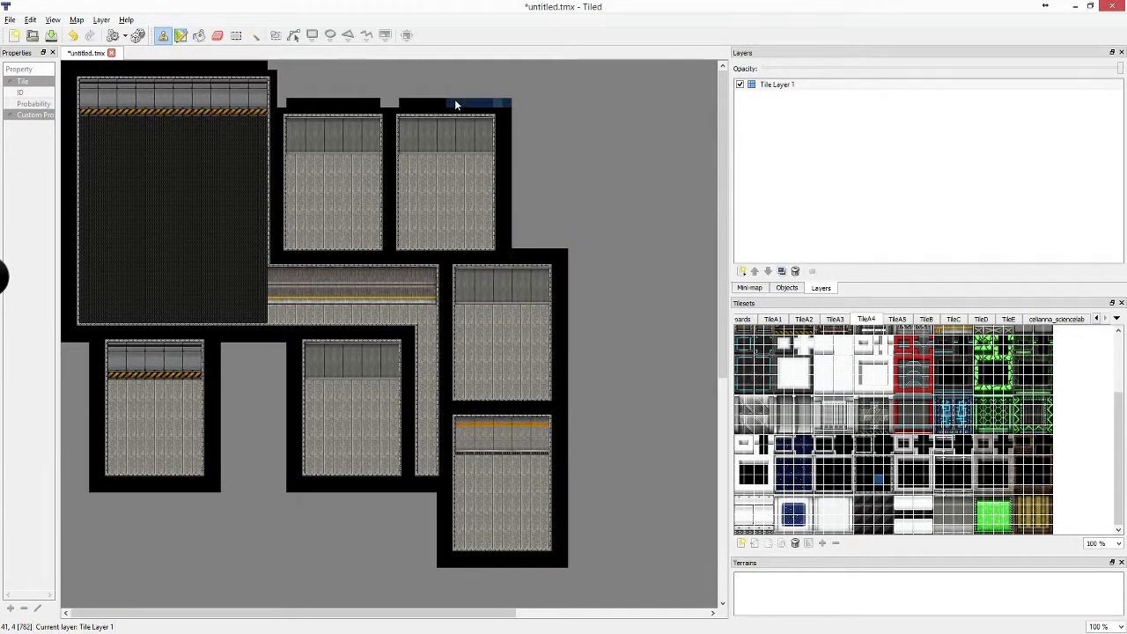
left_click(284, 104, "shift")
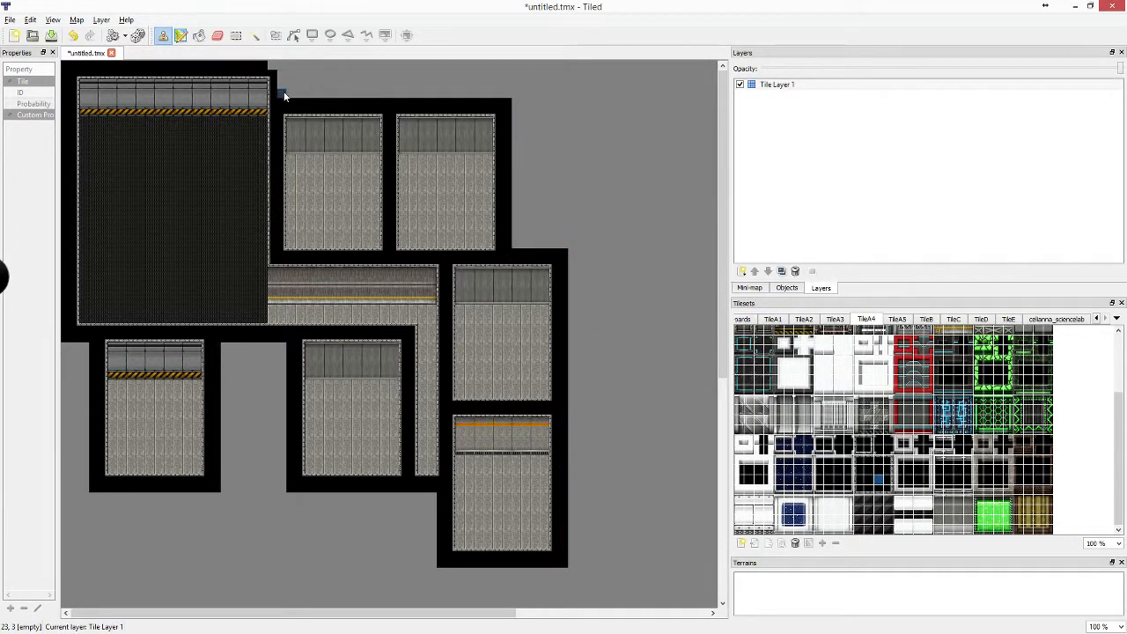
left_click(283, 68, "shift")
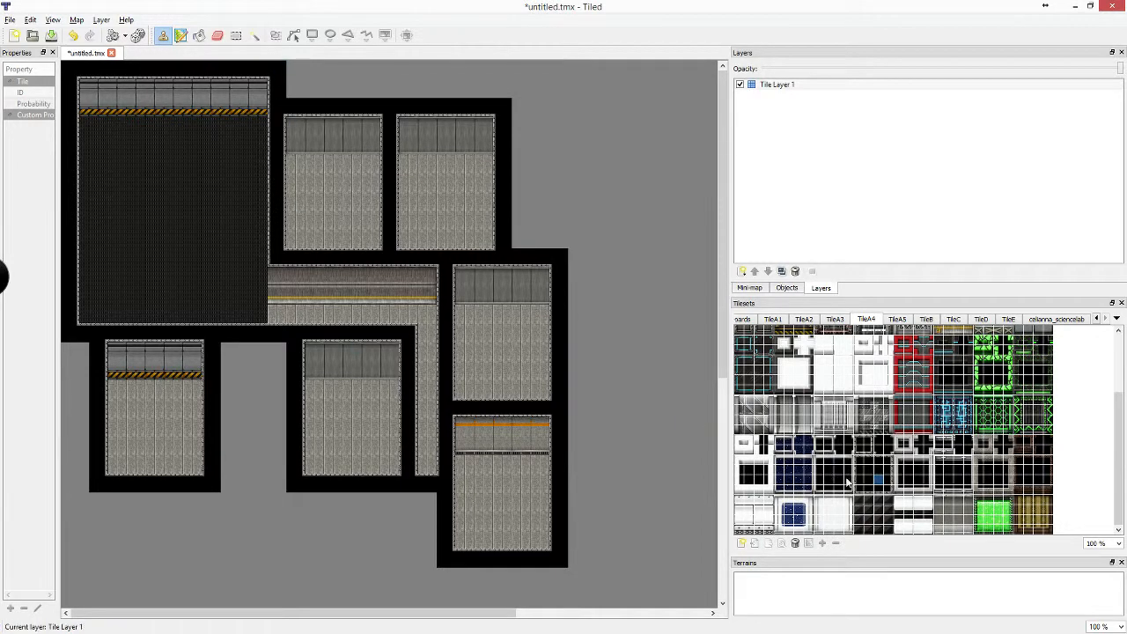
Mark doorways with two-by-two black blocks in the walls between the path and the upper, bend and far-east rooms
left_click(884, 445)
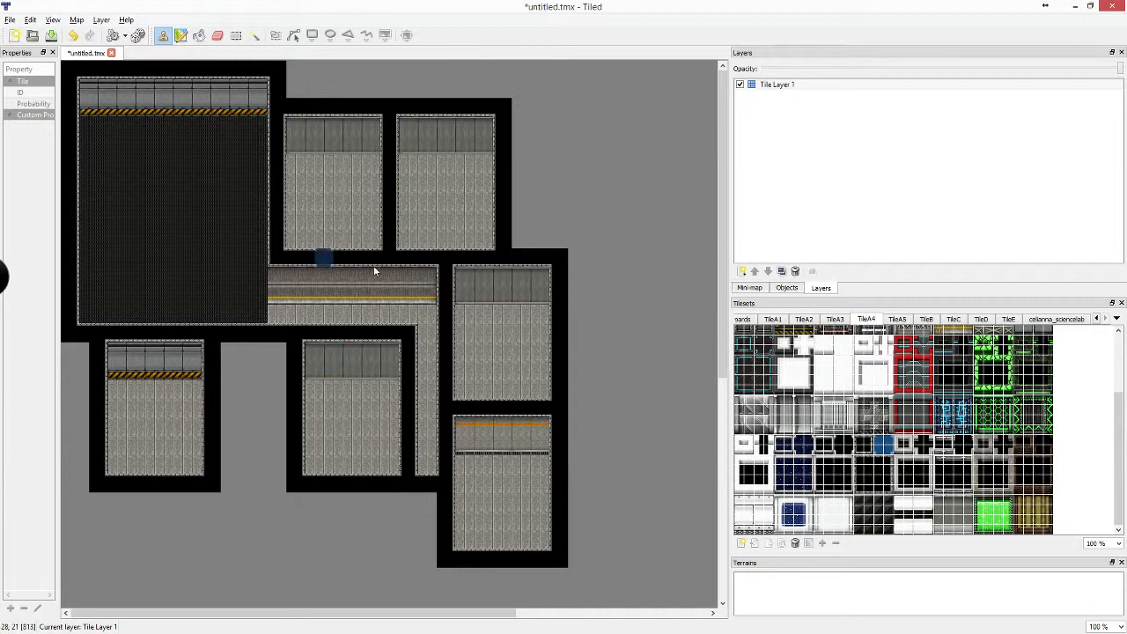
left_click(317, 261)
left_click(375, 341)
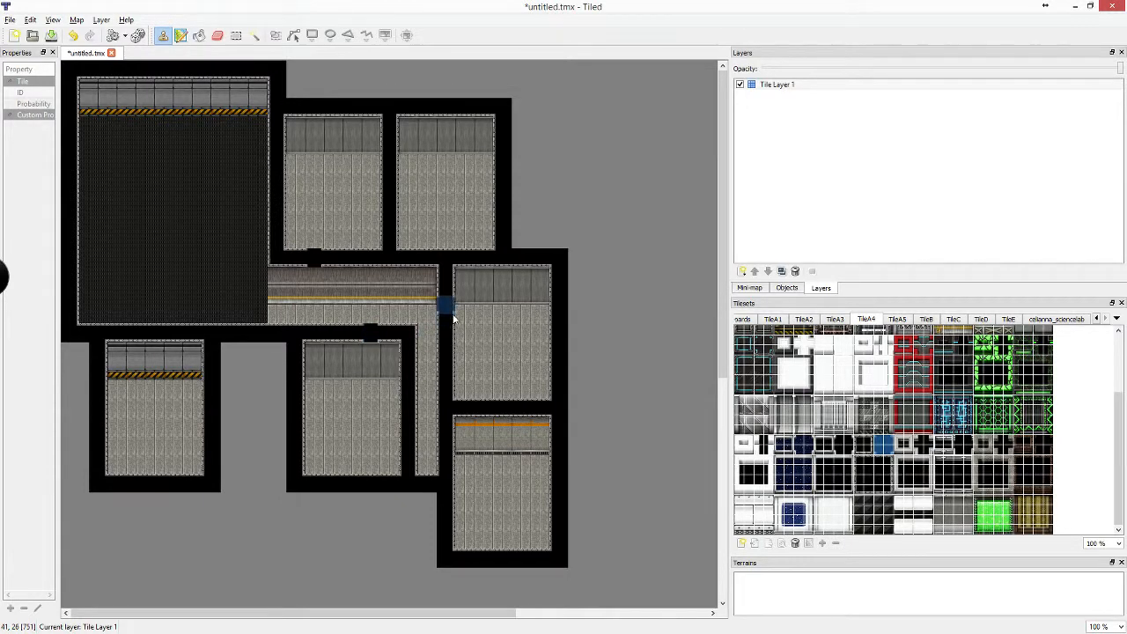
left_click(413, 259)
left_click(447, 391)
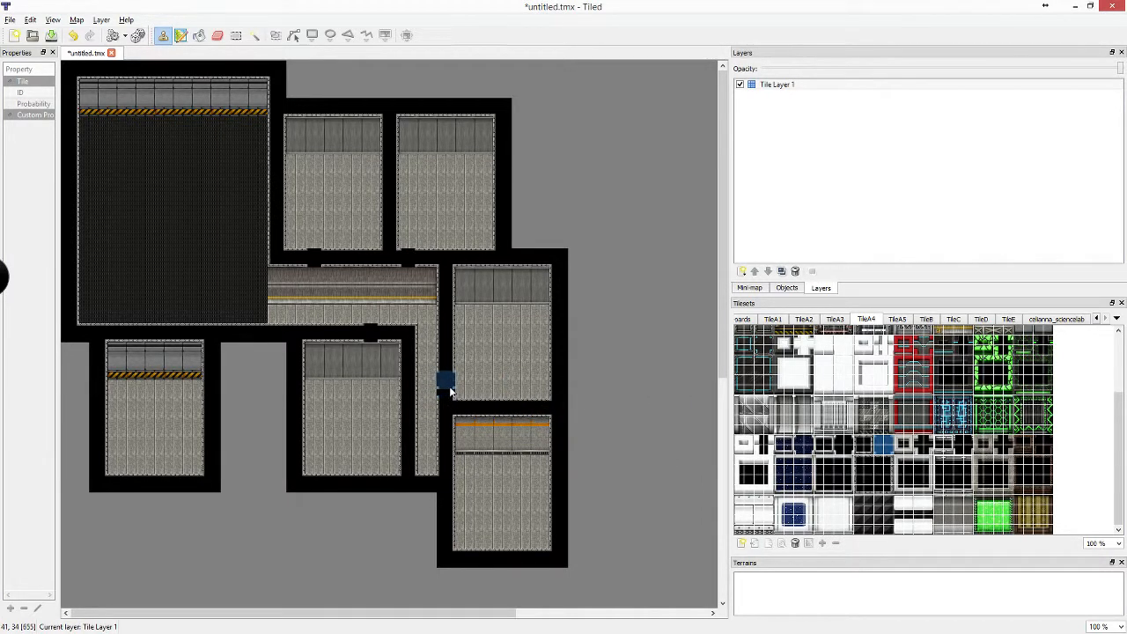
left_click(446, 460)
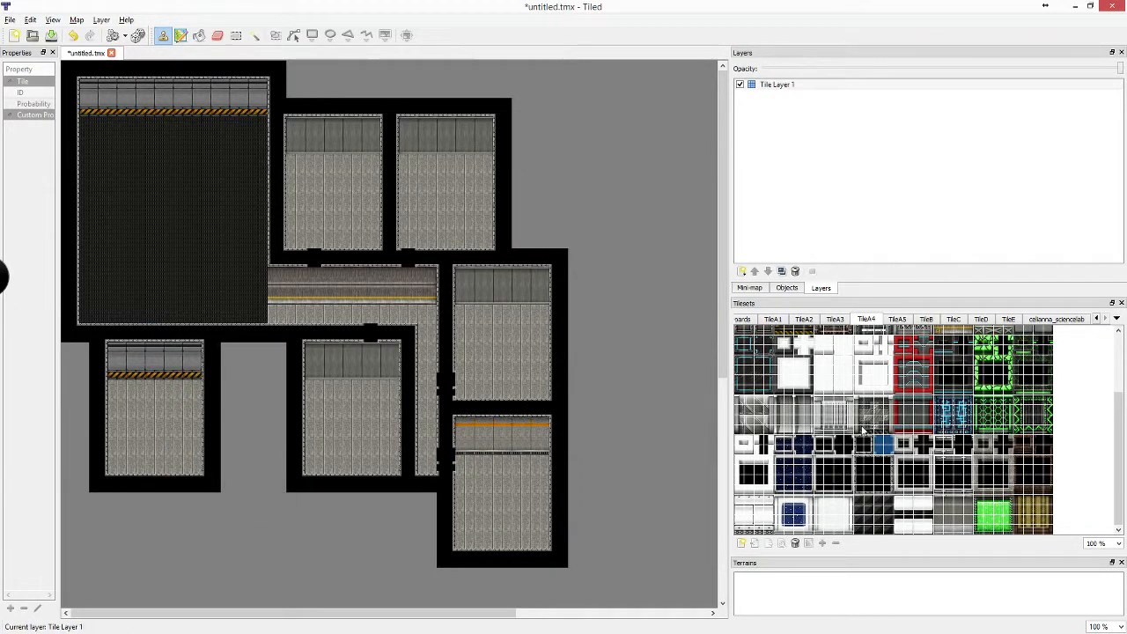
Tidy the doorway edges with matching black wall pieces and add a doorway mark in the dark room's south wall
left_click(874, 492)
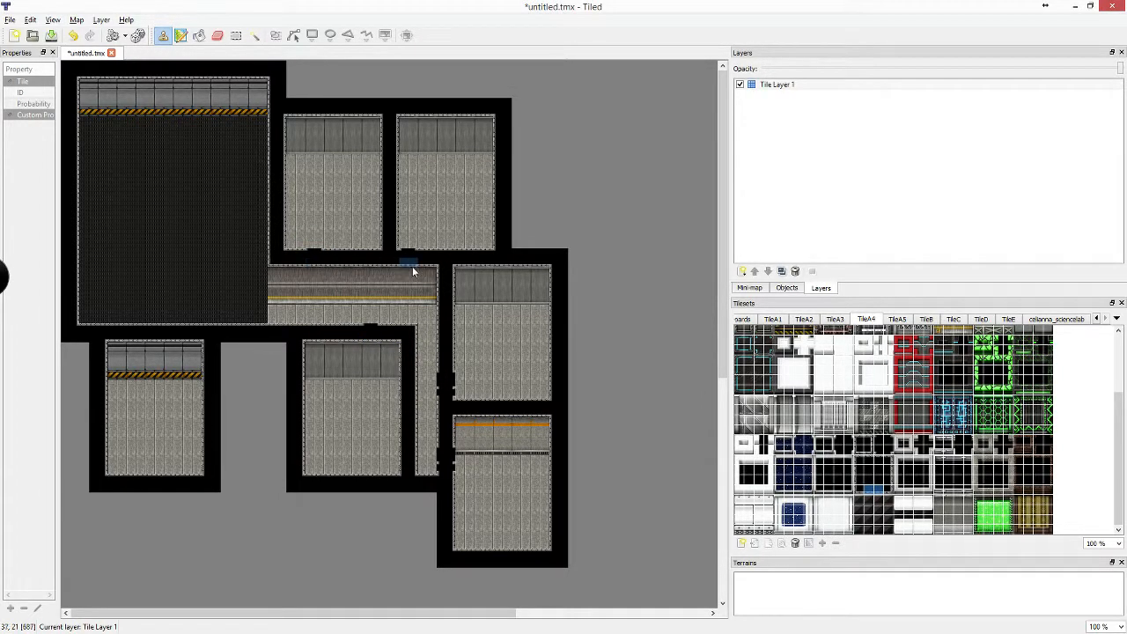
left_click(875, 482)
left_click(885, 442)
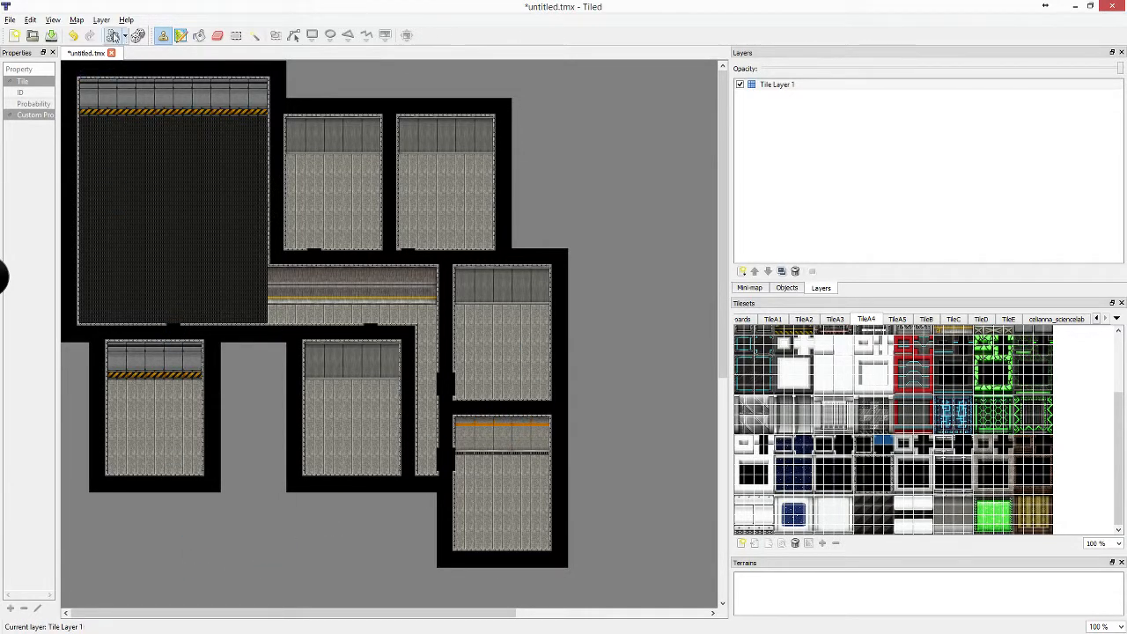
Move the bordered room below the dark room two tiles east and fill the gap left in the border with solid black
left_click(236, 36)
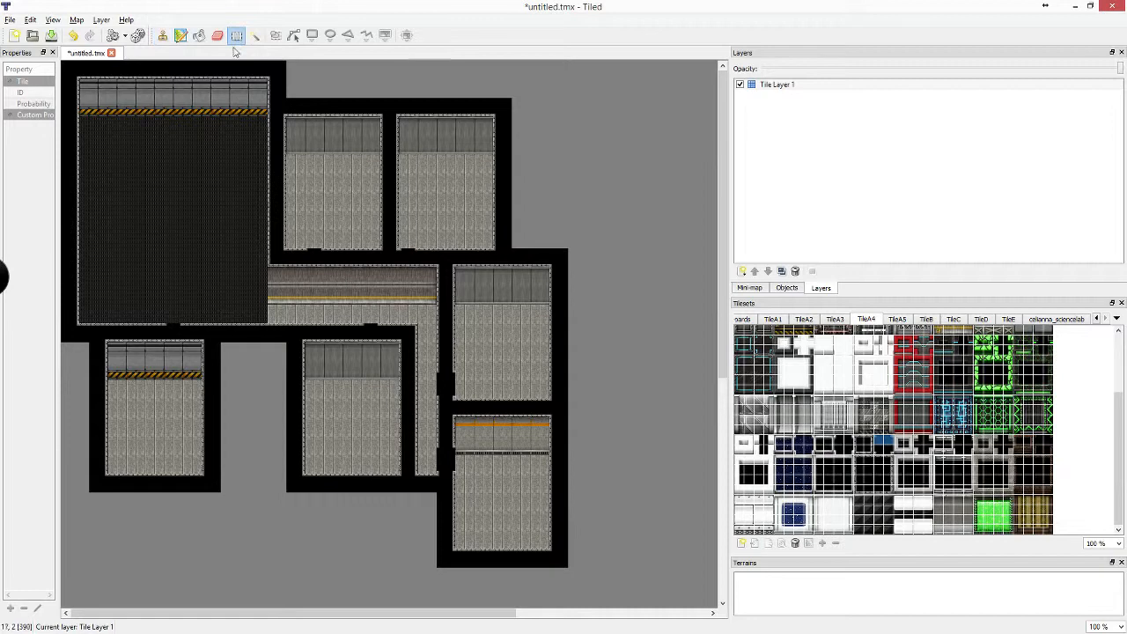
left_click(102, 351)
left_click_drag(92, 346, 201, 462)
left_click_drag(93, 340, 221, 495)
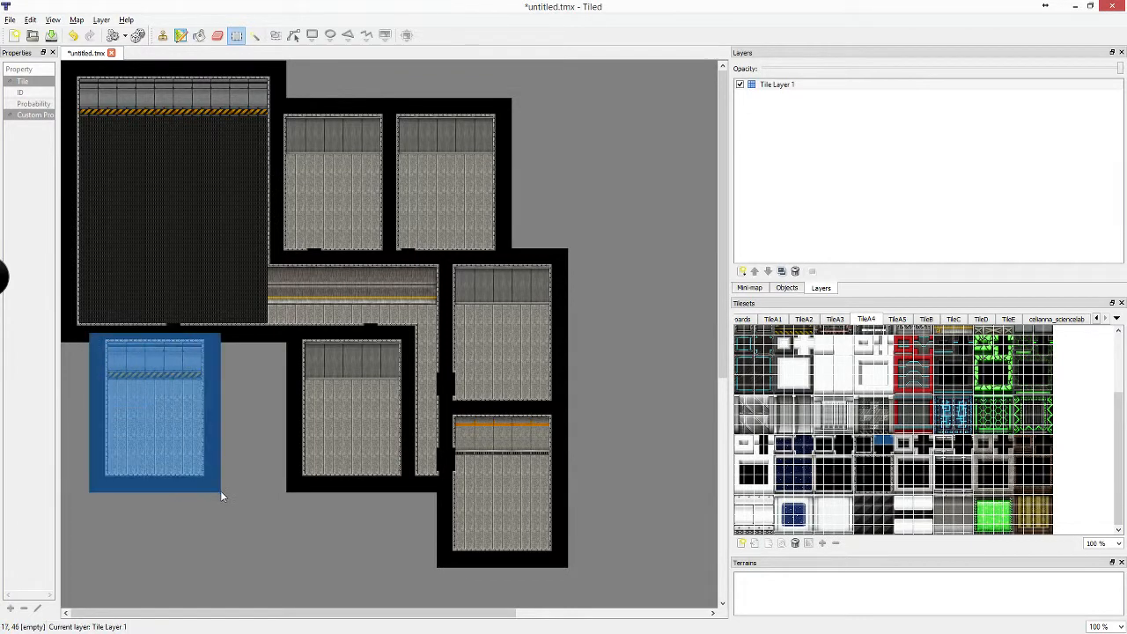
key("ctrl+x")
key("ctrl+v")
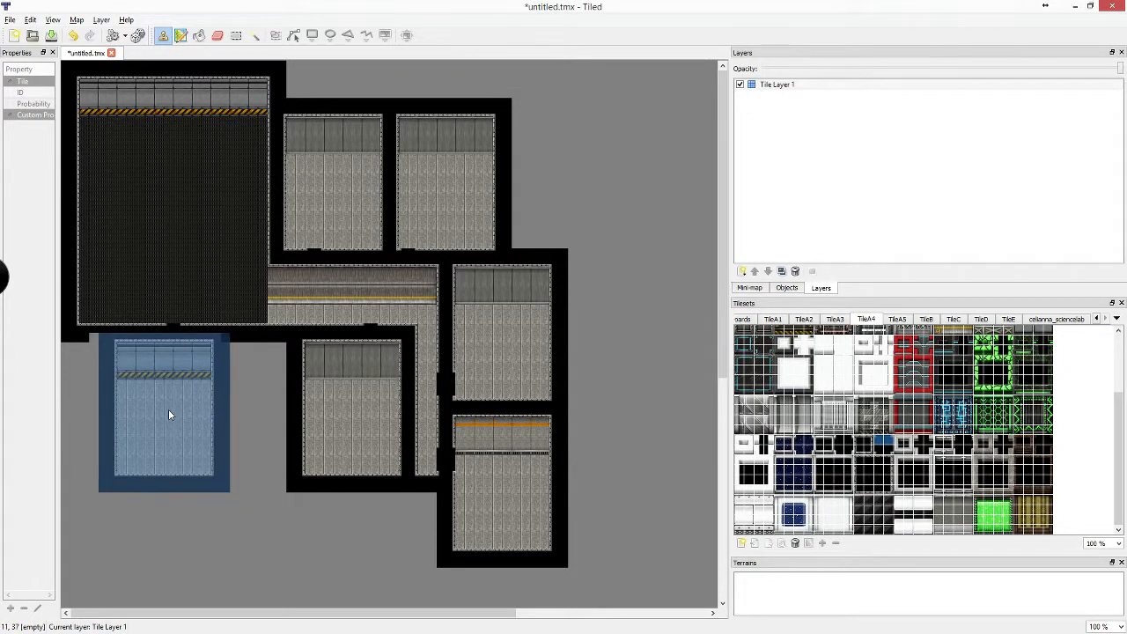
left_click(177, 409)
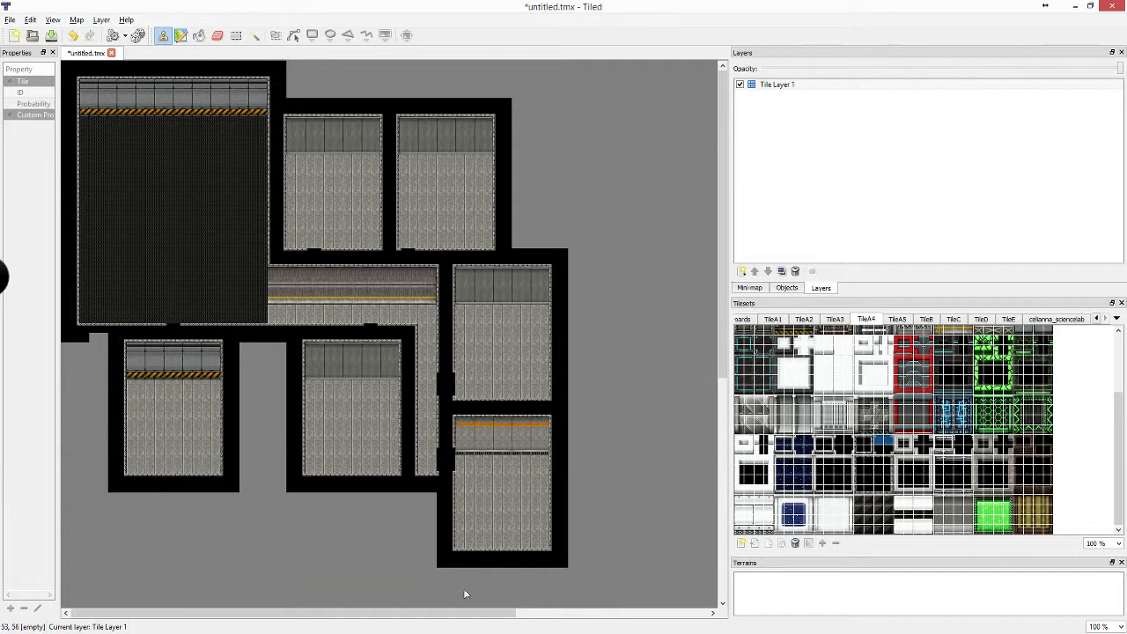
left_click(877, 483)
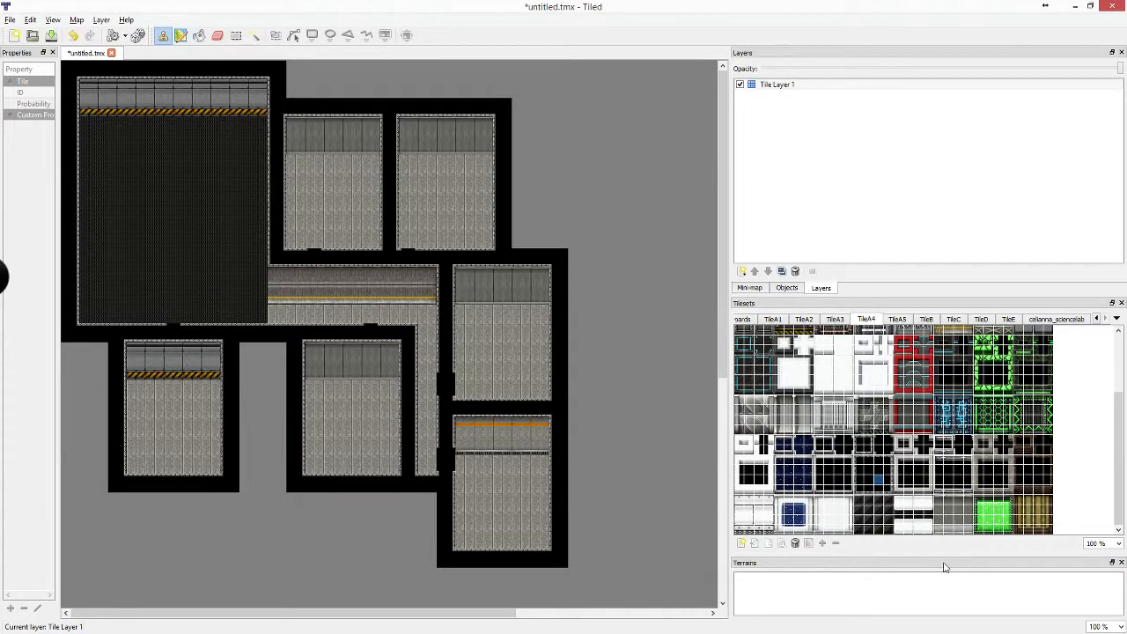
Pick the first closed metal door from the !doors1 tileset as the stamp
left_click(745, 319)
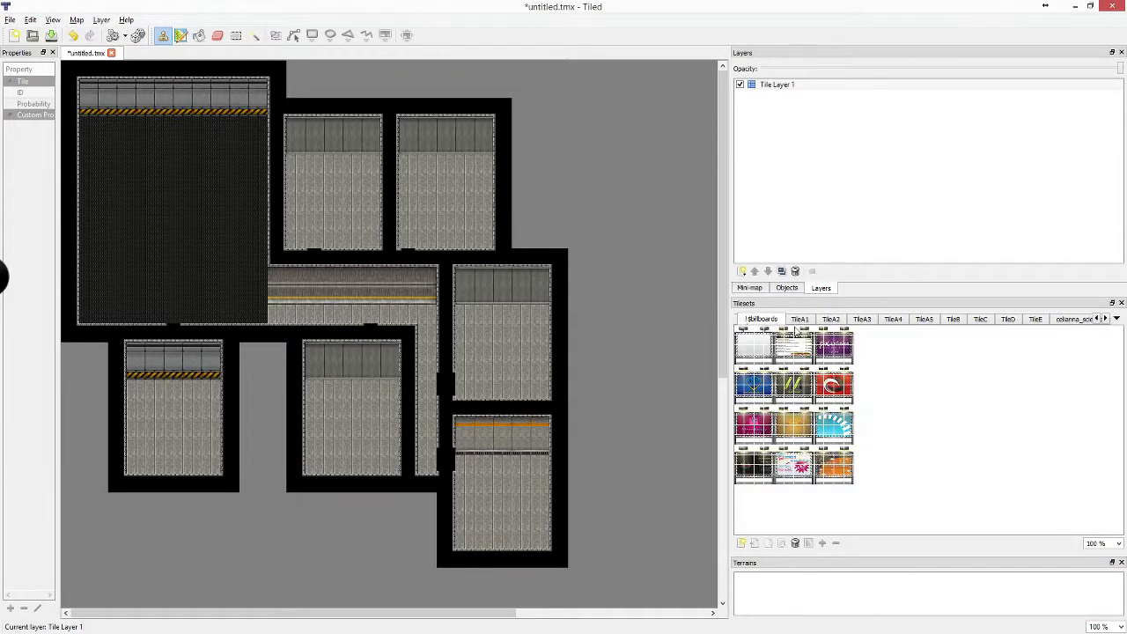
left_click(1100, 319)
left_click(751, 319)
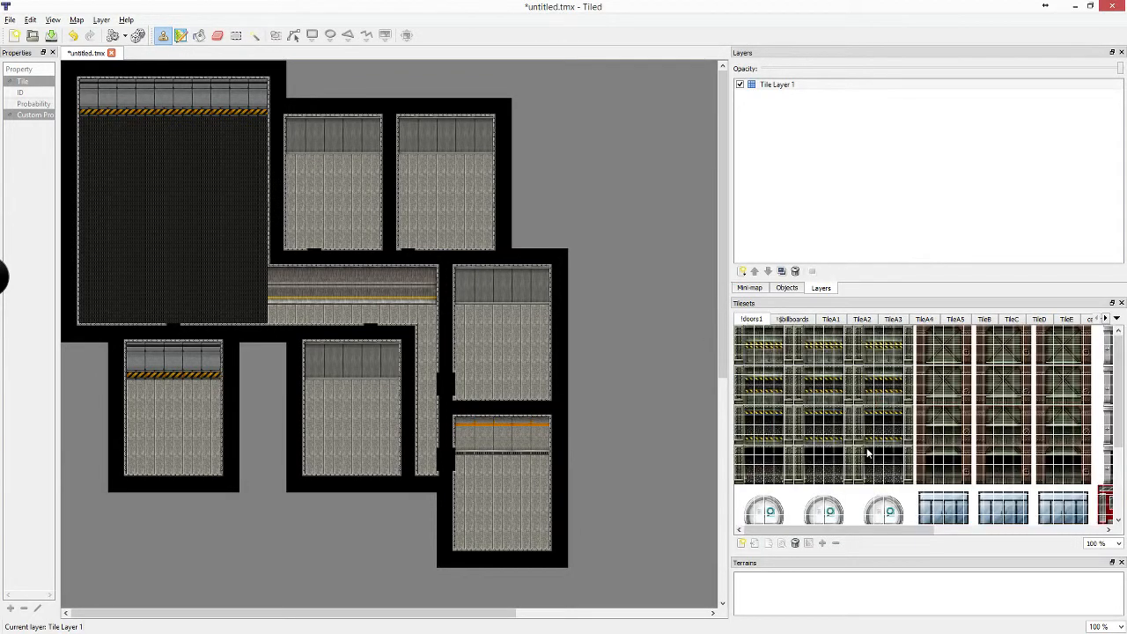
scroll(857, 401, "down", 4)
scroll(857, 402, "up", 4)
scroll(868, 418, "down", 4)
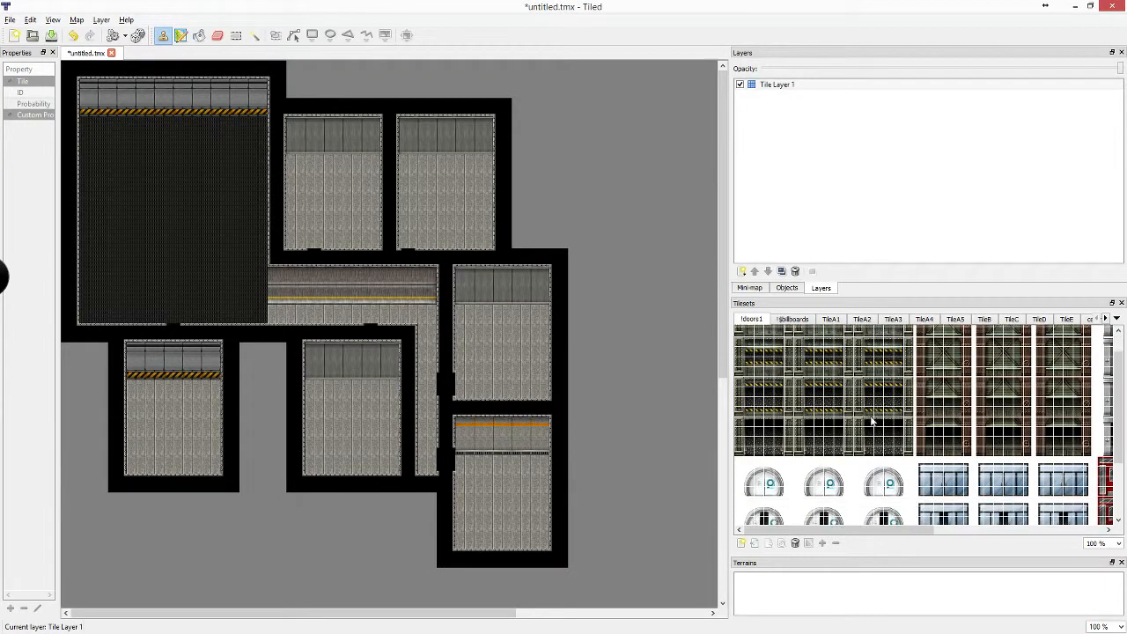
scroll(871, 426, "up", 3)
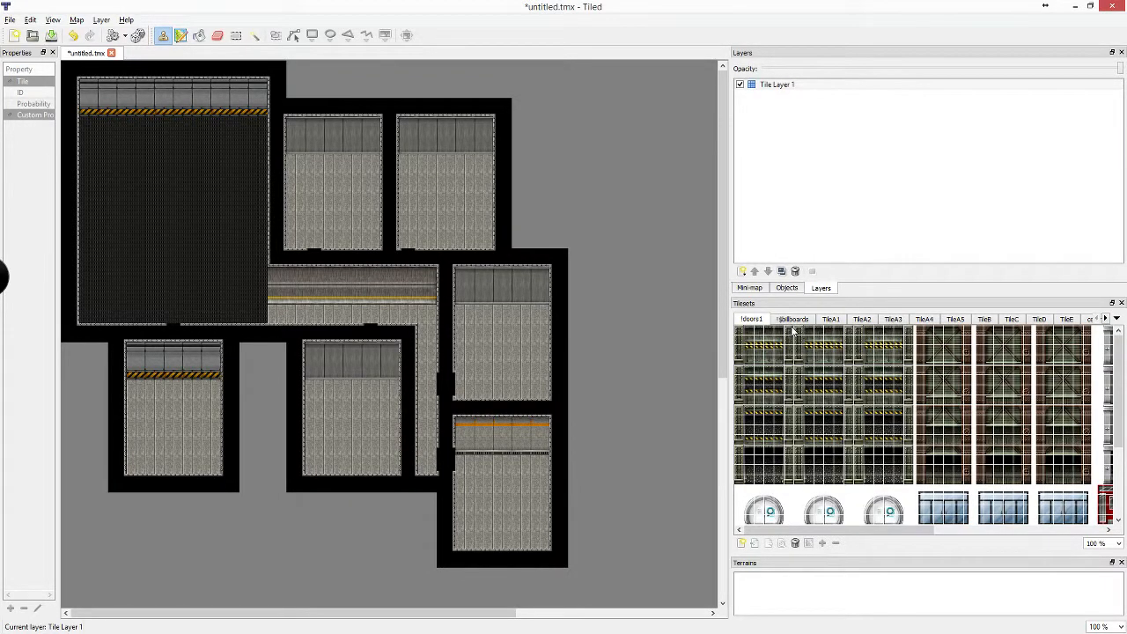
left_click_drag(738, 327, 791, 365)
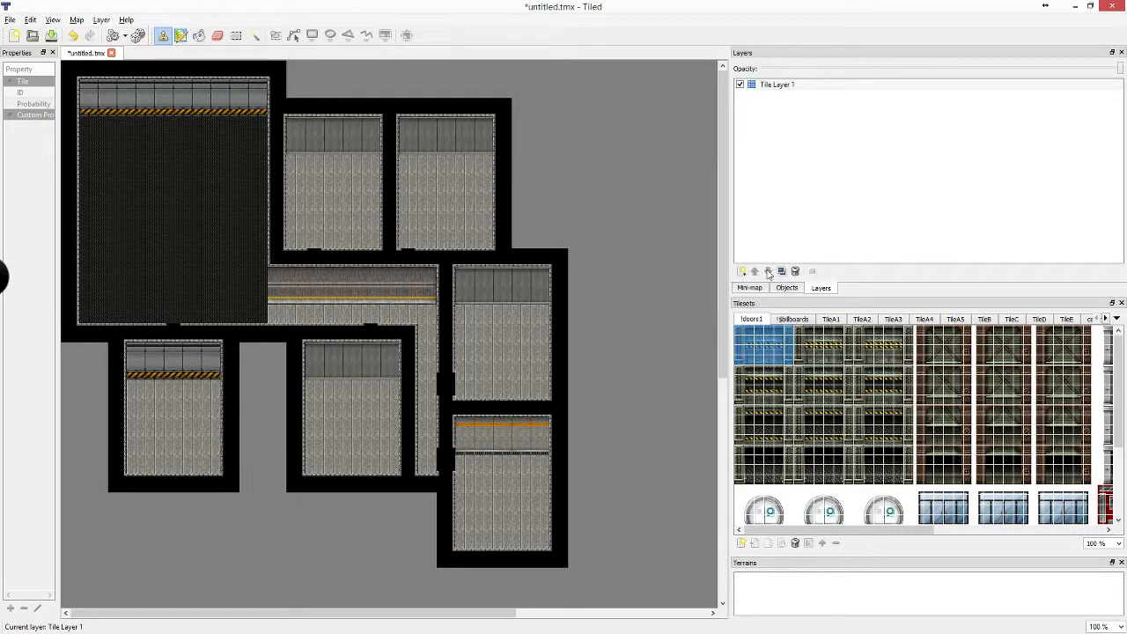
Rename the existing tile layer to Map
left_click(787, 84)
double_click(785, 84)
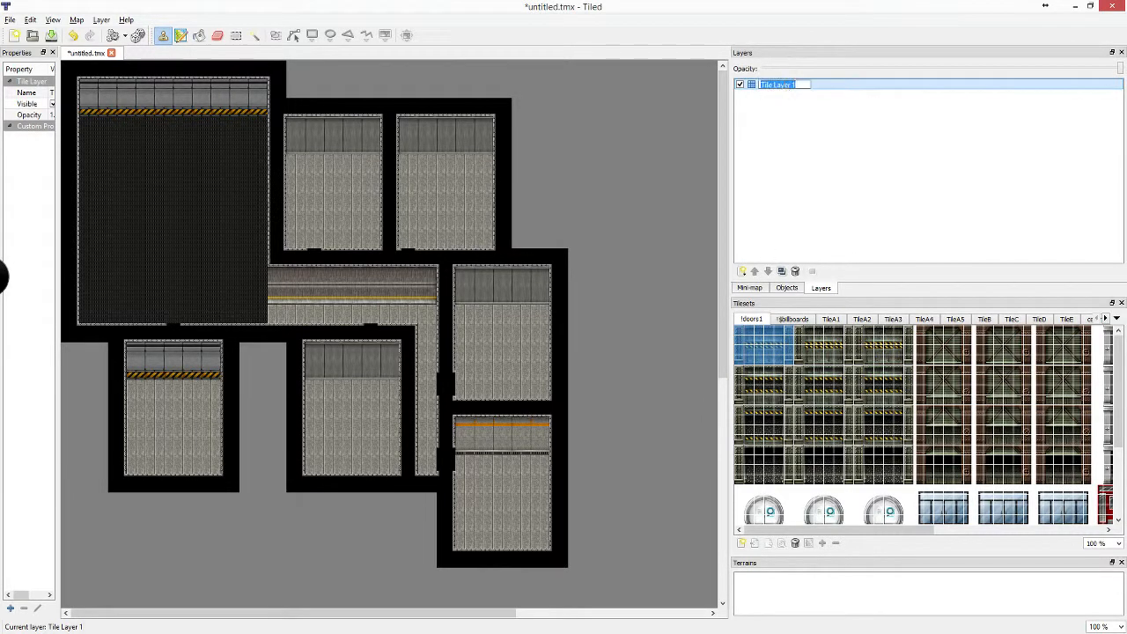
type("Map")
key("Return")
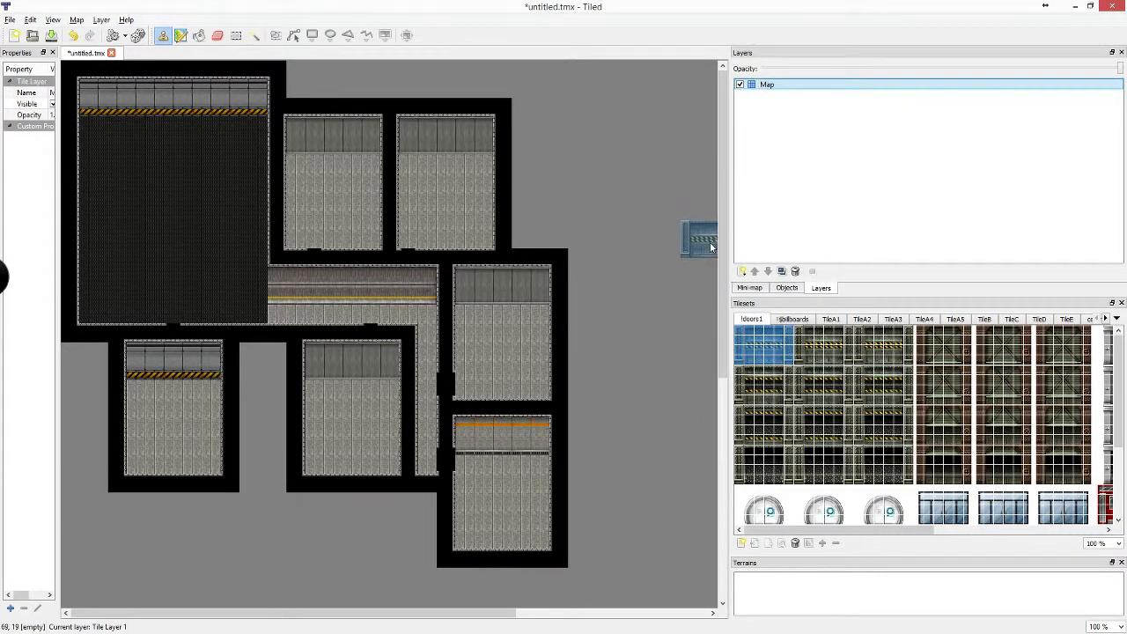
Add a tile layer named Furniture and place two closed metal doors on the dark room's north wall
left_click(742, 271)
left_click(774, 288)
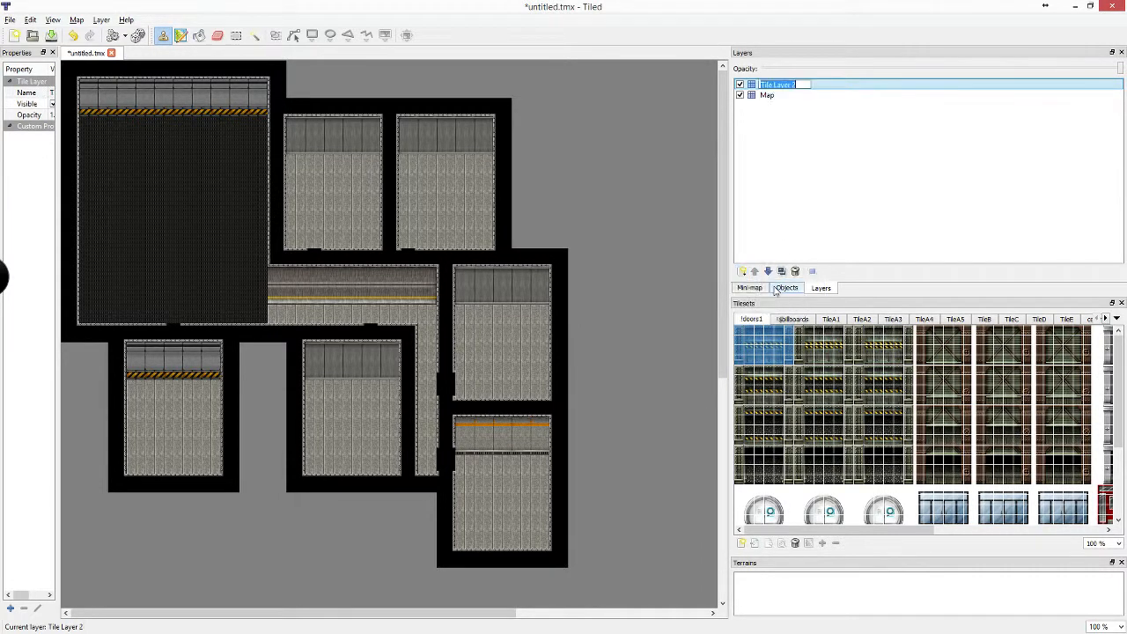
type("Furniture")
key("Return")
left_click(132, 108)
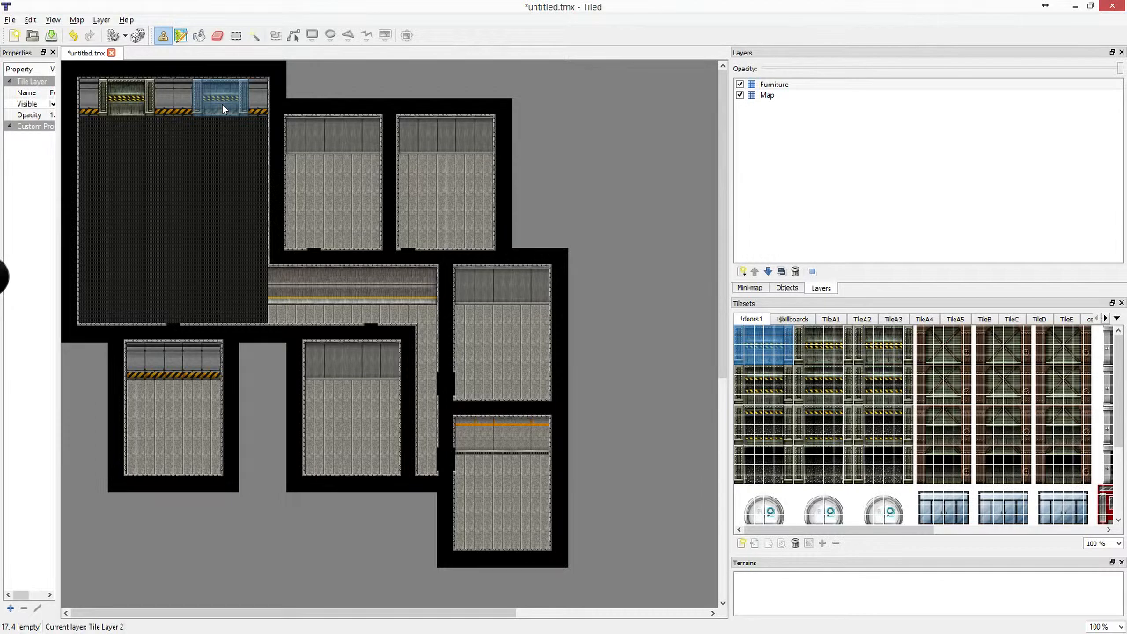
left_click(223, 108)
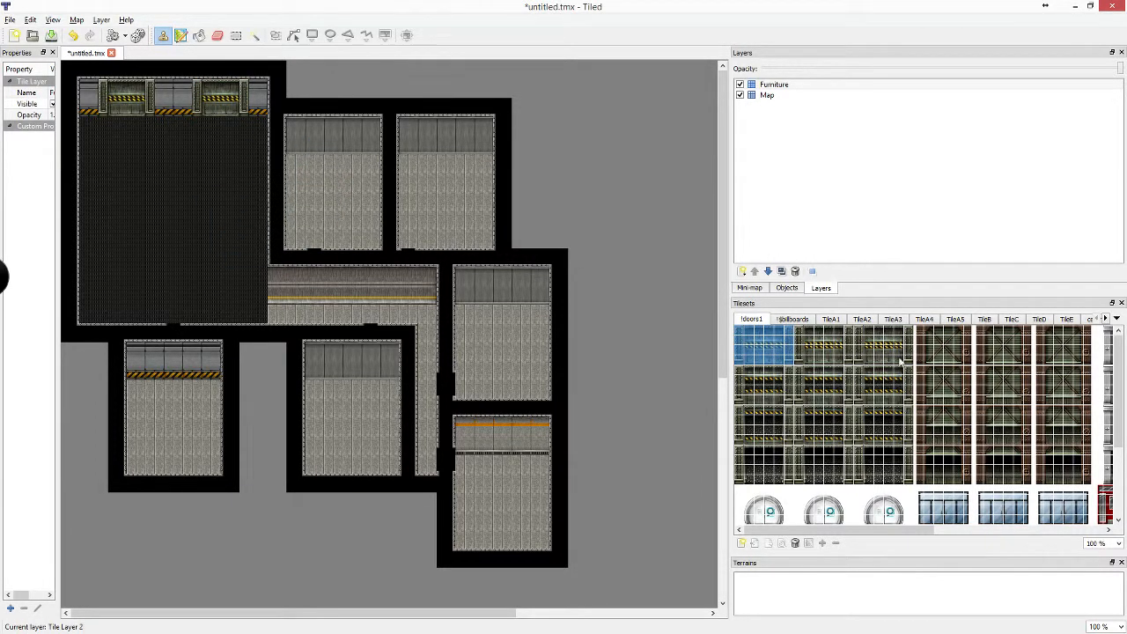
On the Map layer, replace the dark room's north wall around the doors with the brown panel wall from TileA3
left_click(784, 96)
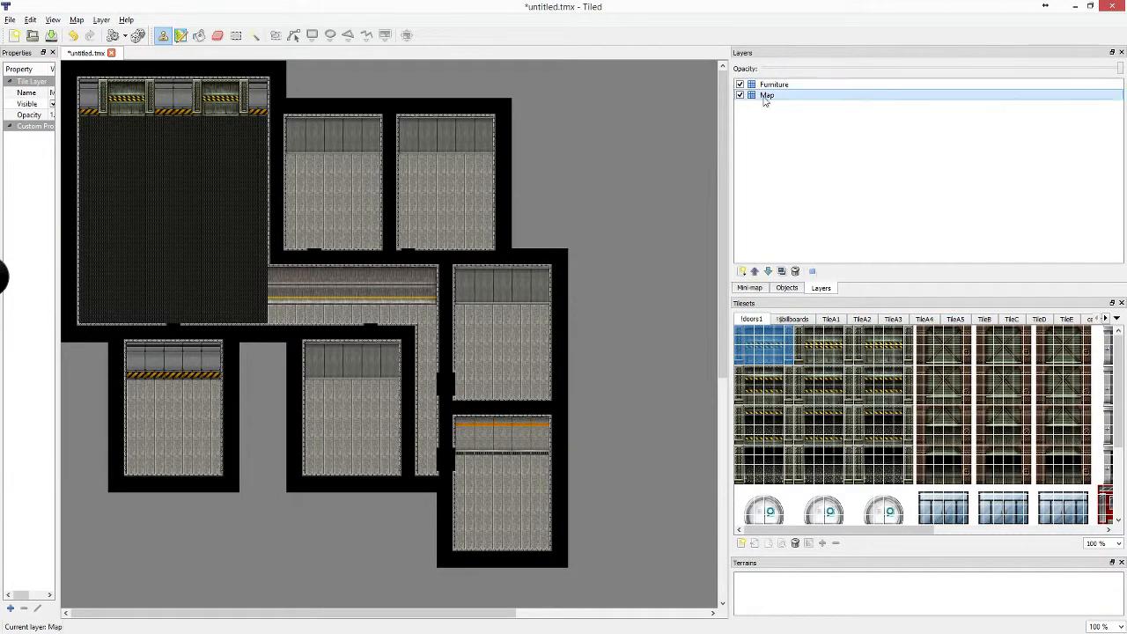
left_click(924, 318)
left_click(956, 319)
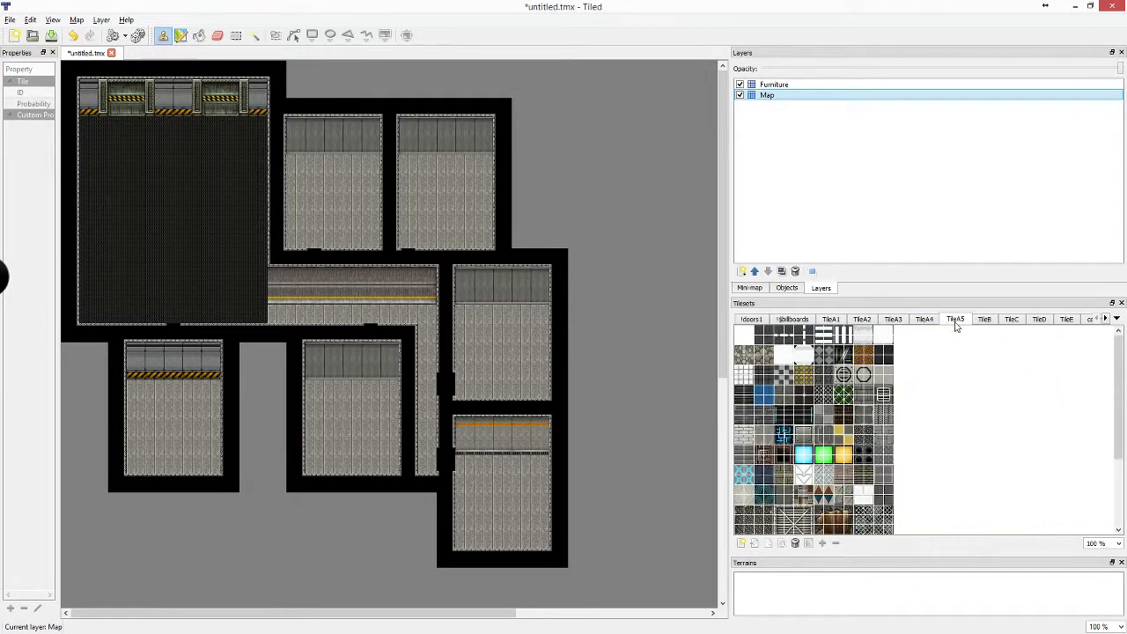
left_click(918, 320)
left_click(898, 321)
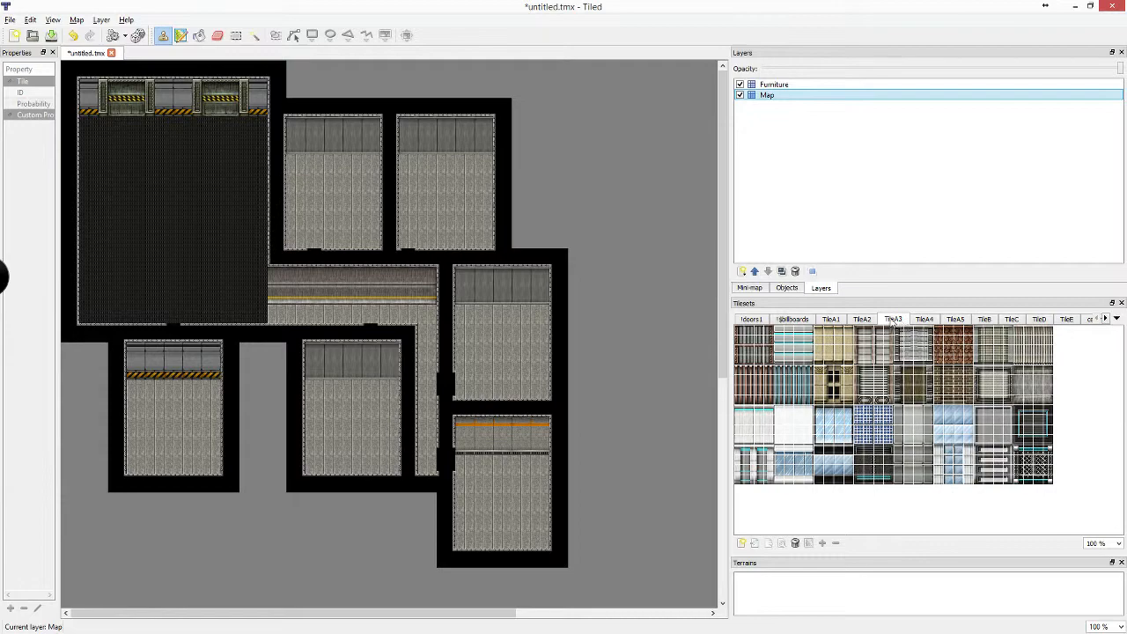
left_click(868, 320)
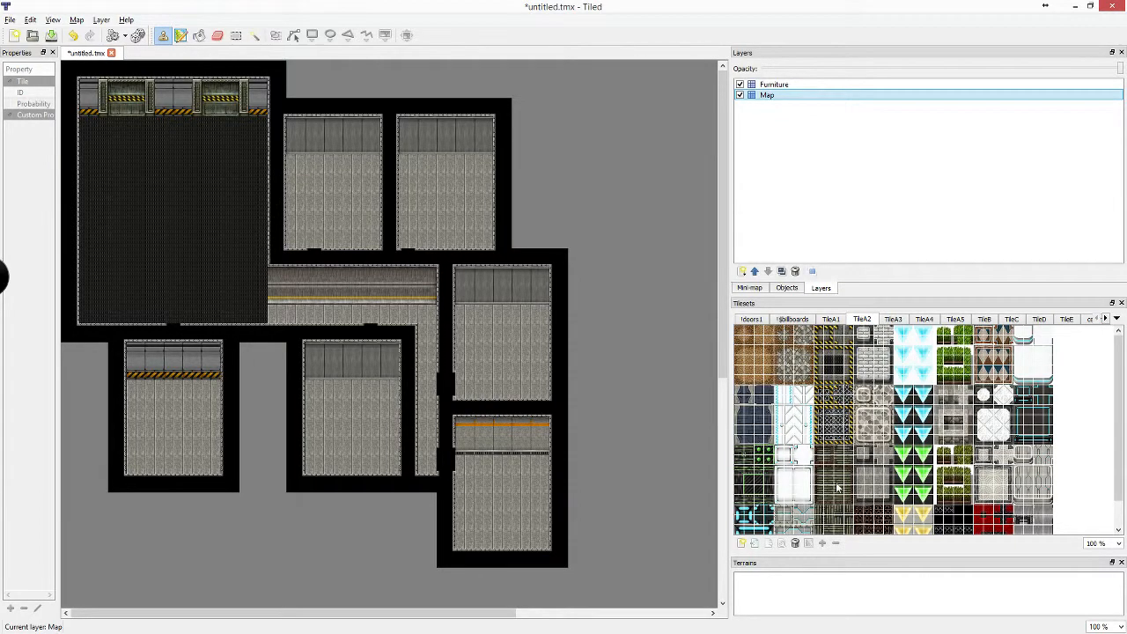
left_click(841, 321)
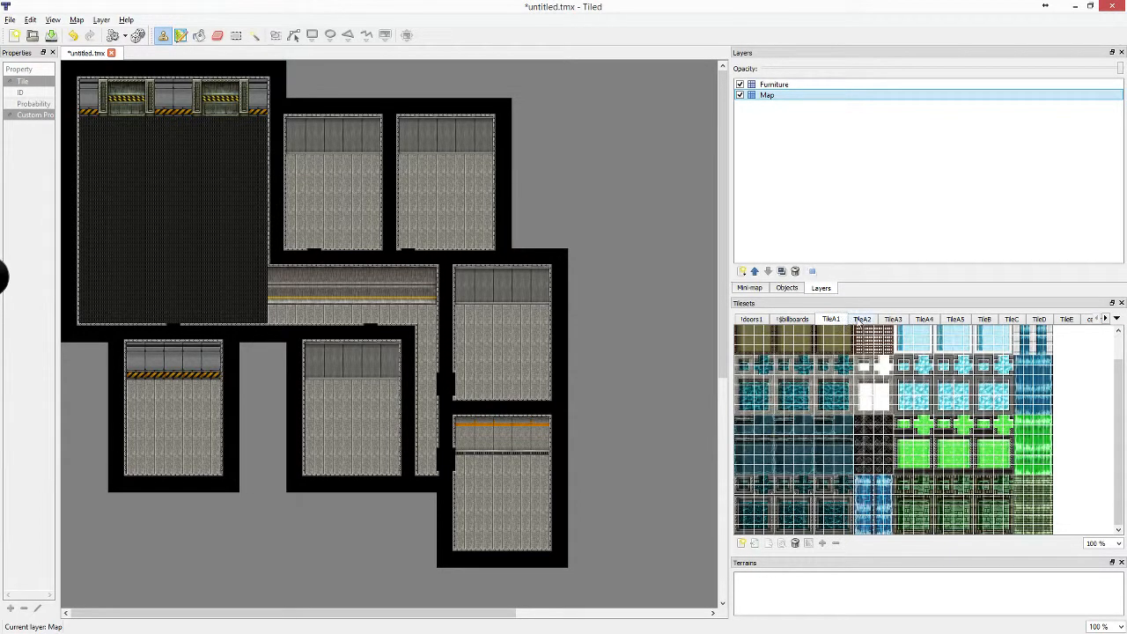
left_click(888, 322)
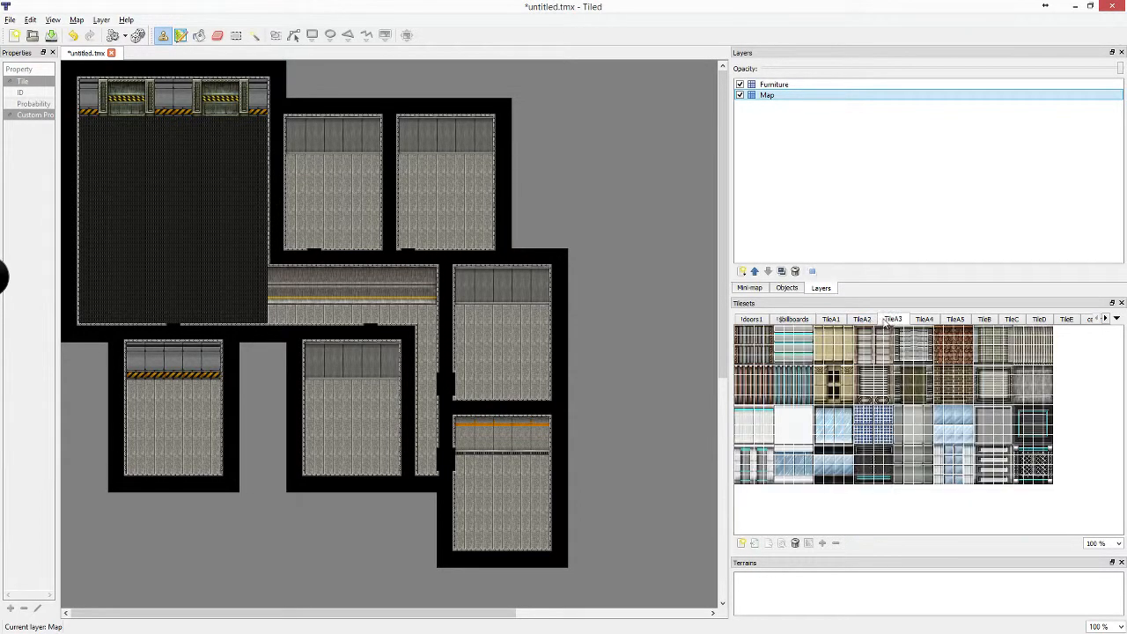
left_click(907, 384)
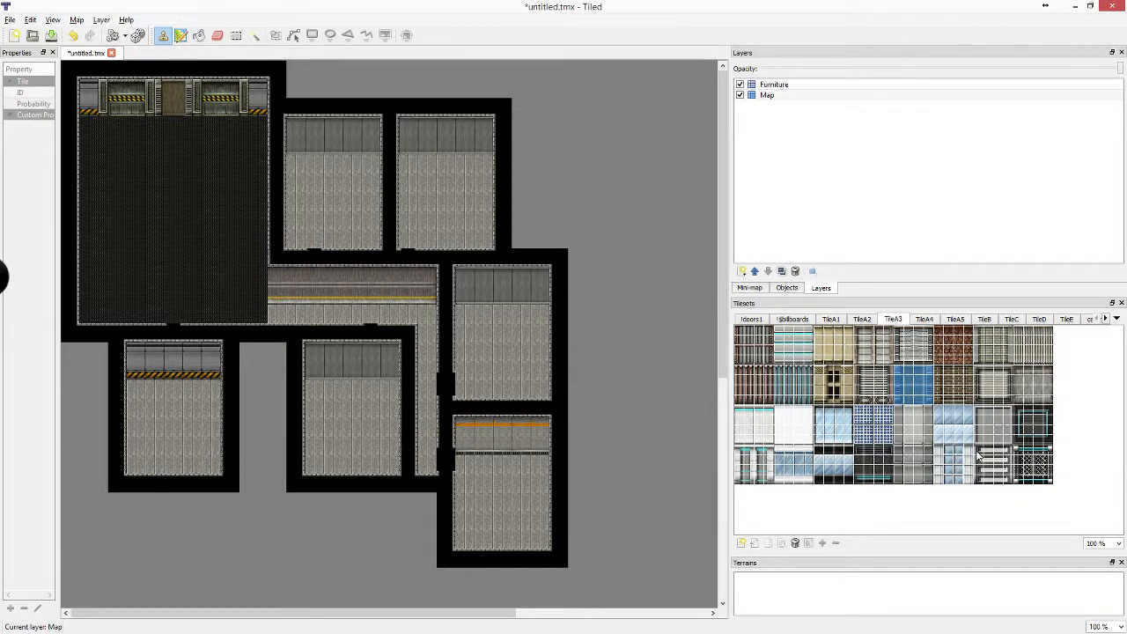
left_click_drag(906, 368, 917, 400)
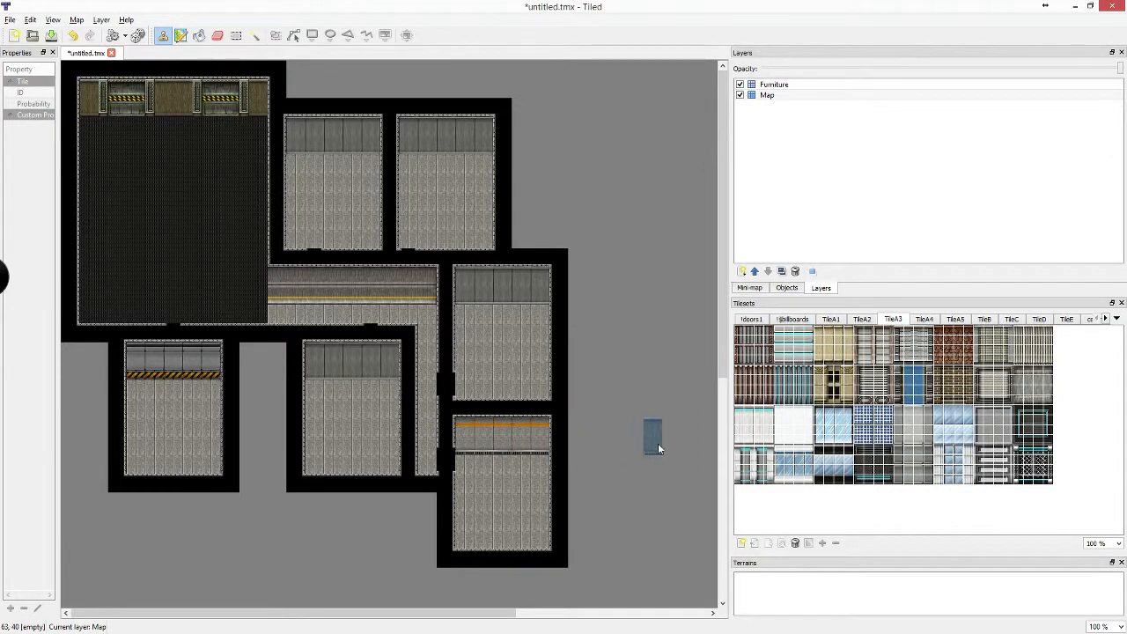
Try brown edge tiles from TileA4 along the south border of the dark room and the path
left_click(925, 319)
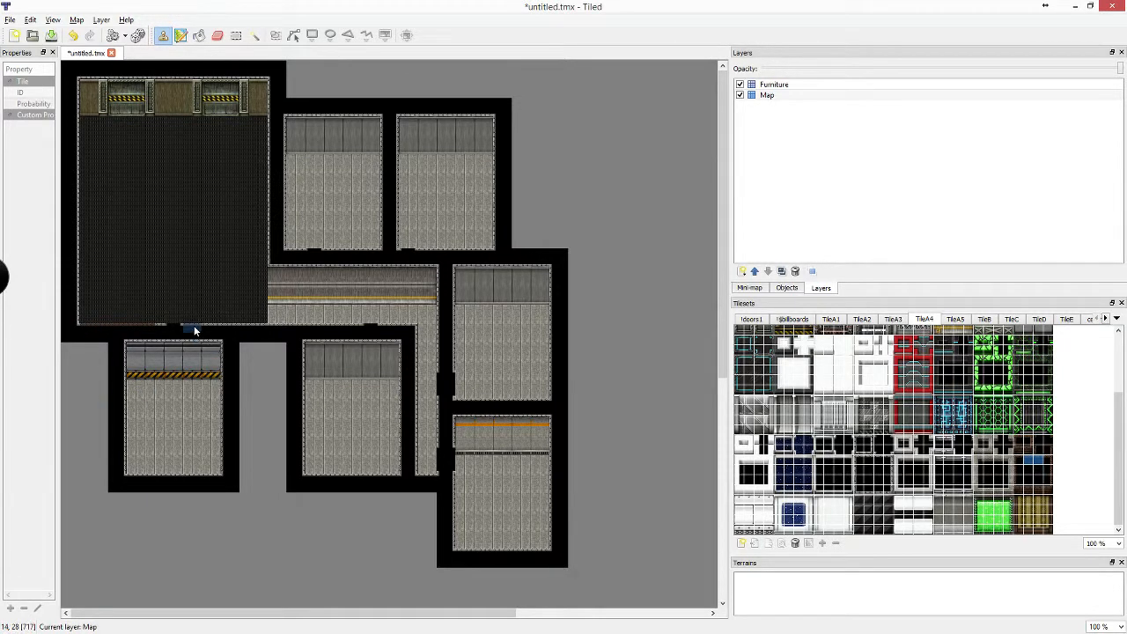
left_click(409, 332, "shift")
left_click(199, 332, "shift")
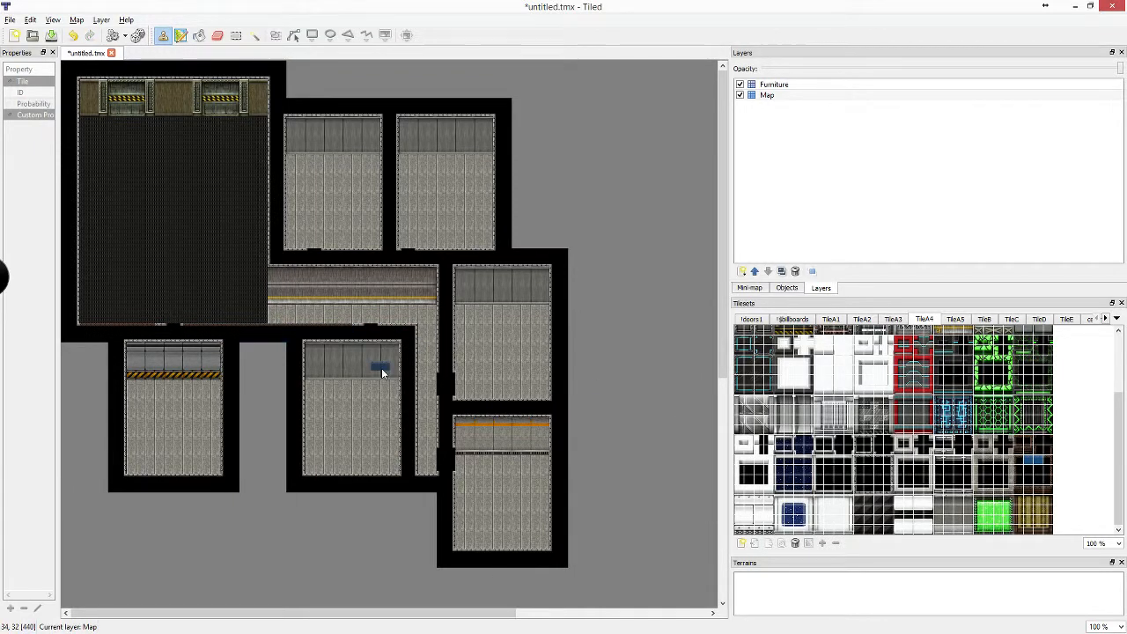
left_click(411, 327)
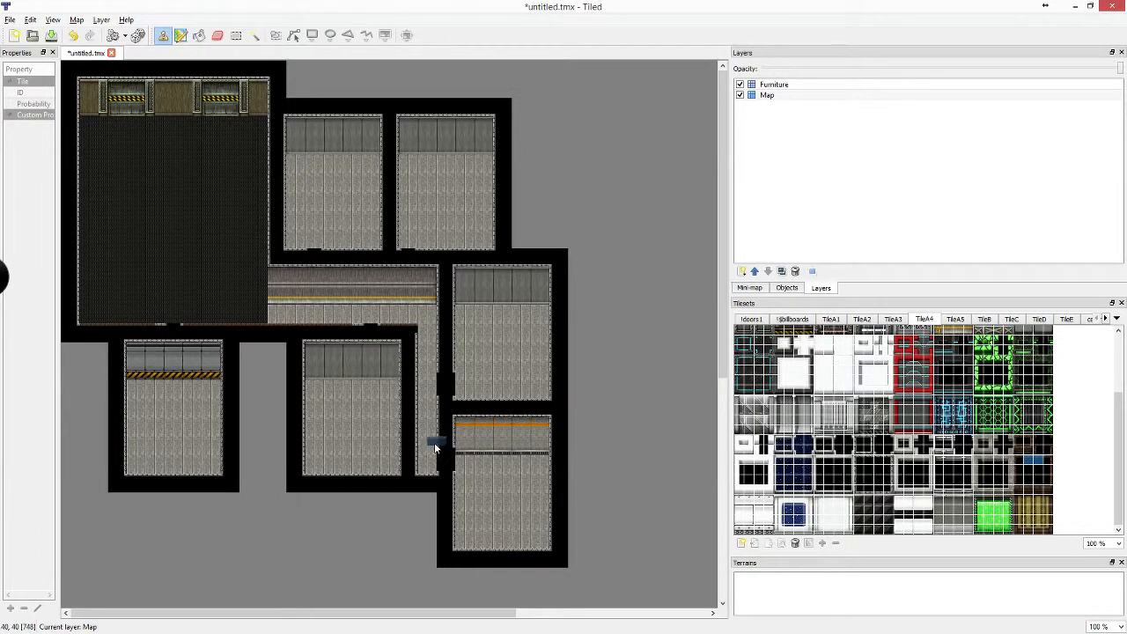
Try the vertical brown edge tile along the path's east border and undo the last stroke
left_click(1020, 474)
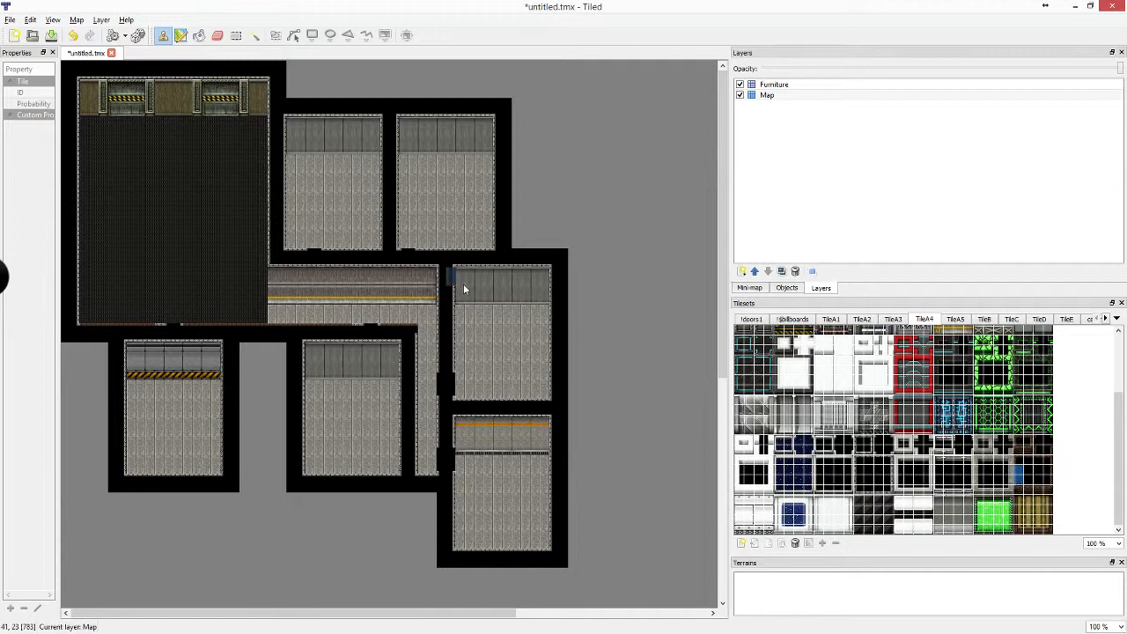
mouse_move(464, 289)
left_mouse_down()
mouse_move(443, 280)
mouse_move(448, 402)
mouse_move(441, 372)
left_mouse_up()
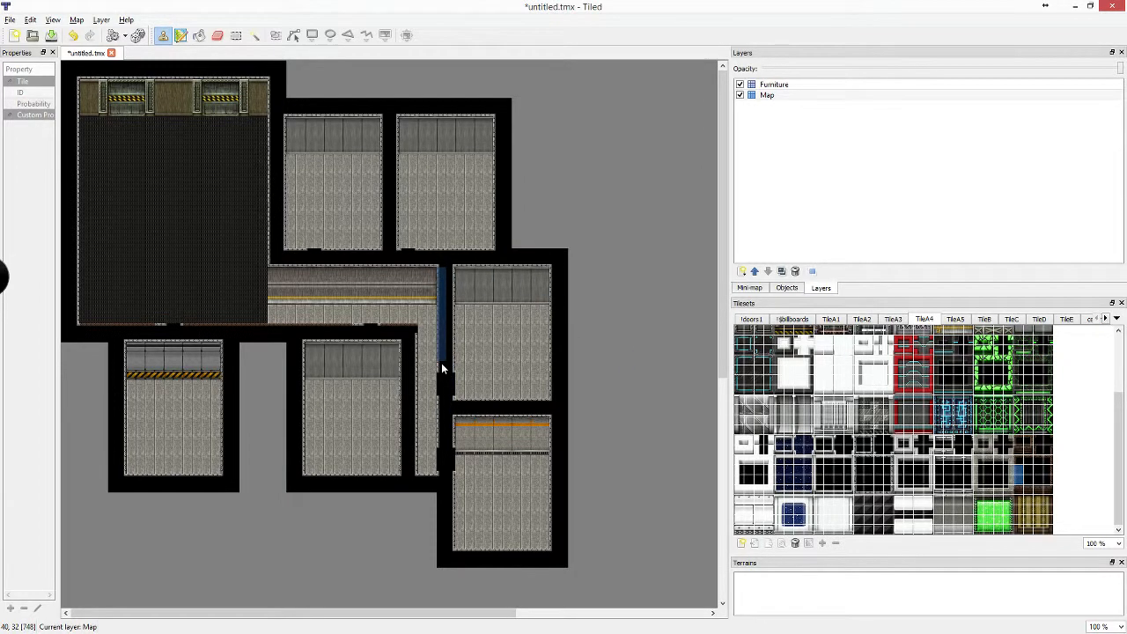
key("ctrl+z")
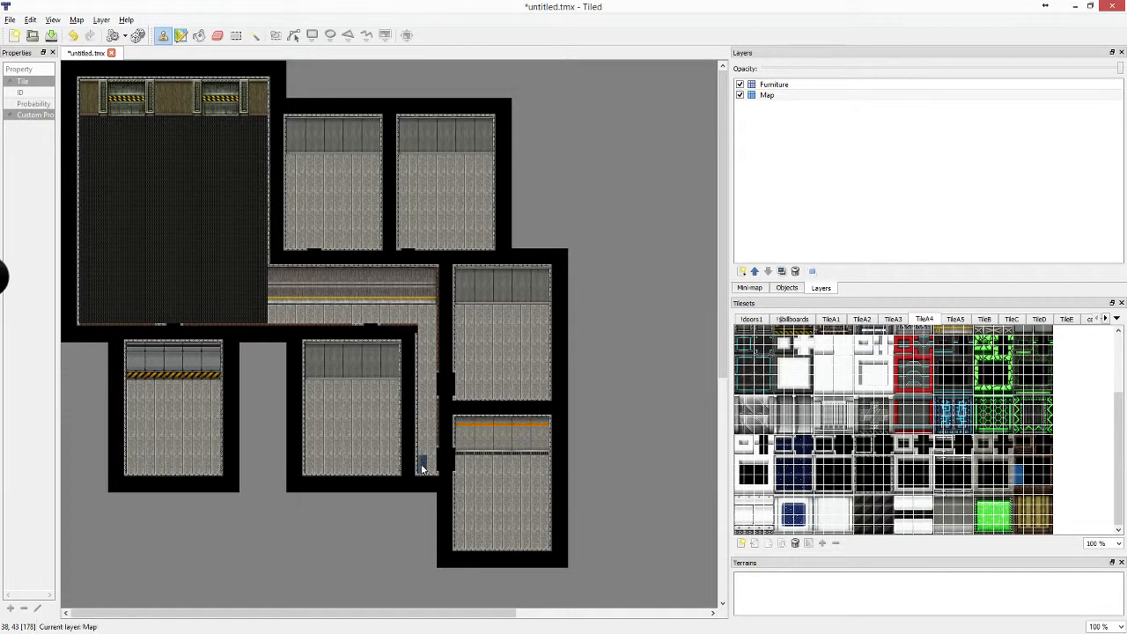
Try the opposite vertical brown edge on the west borders of the path and dark room, then undo all the brown edging
left_click(1051, 474)
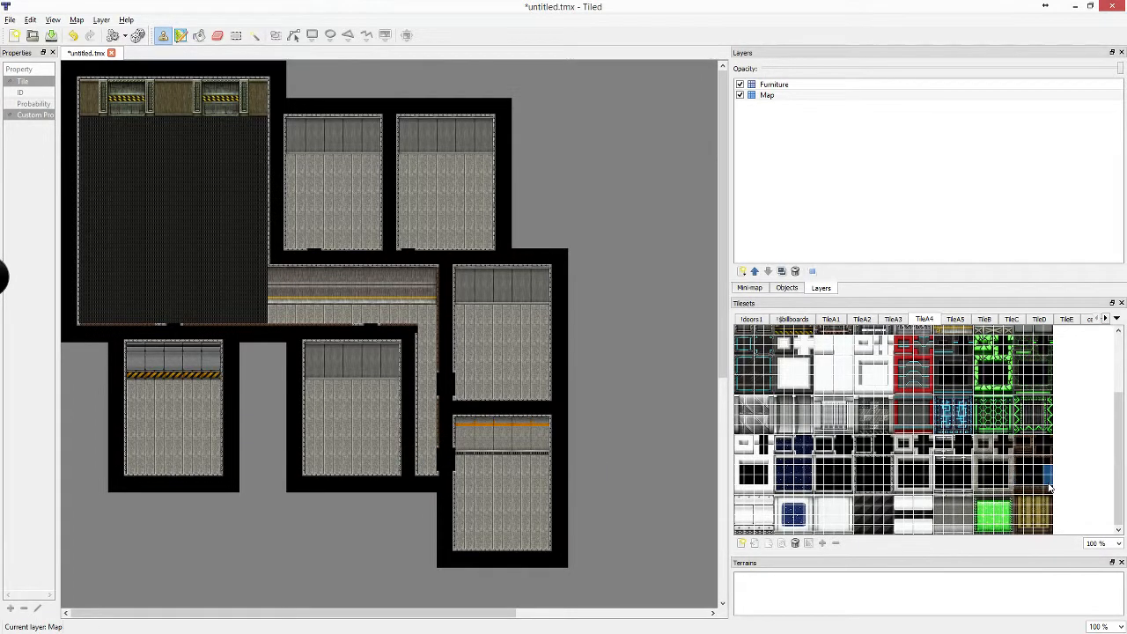
left_click(413, 465, "shift")
left_click(412, 350, "shift")
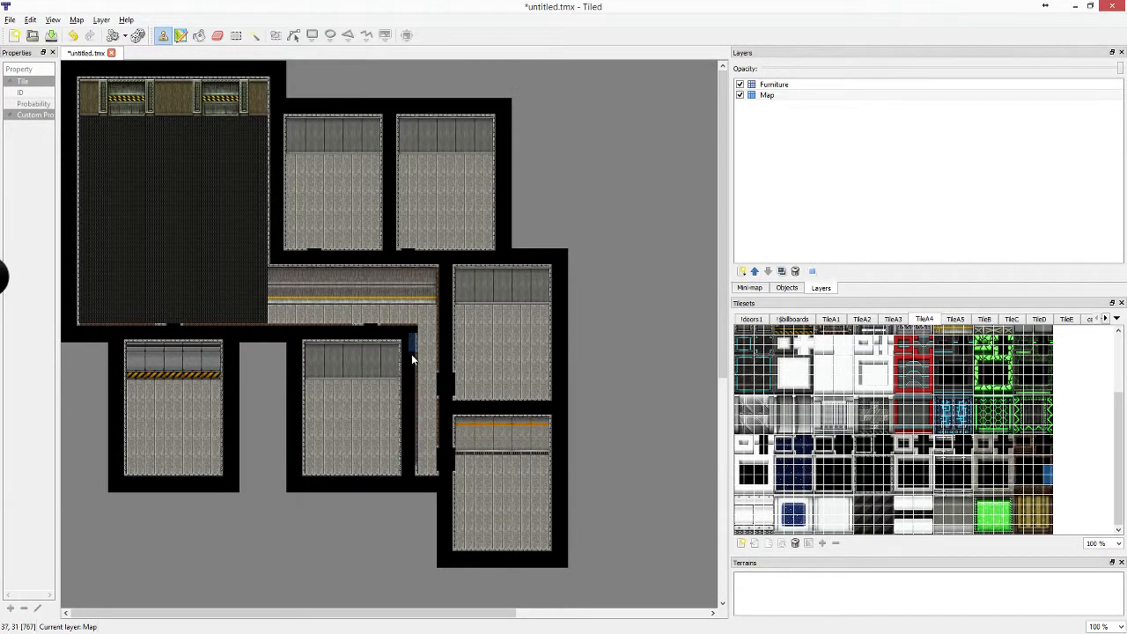
left_click(75, 319, "shift")
left_click(74, 100, "shift")
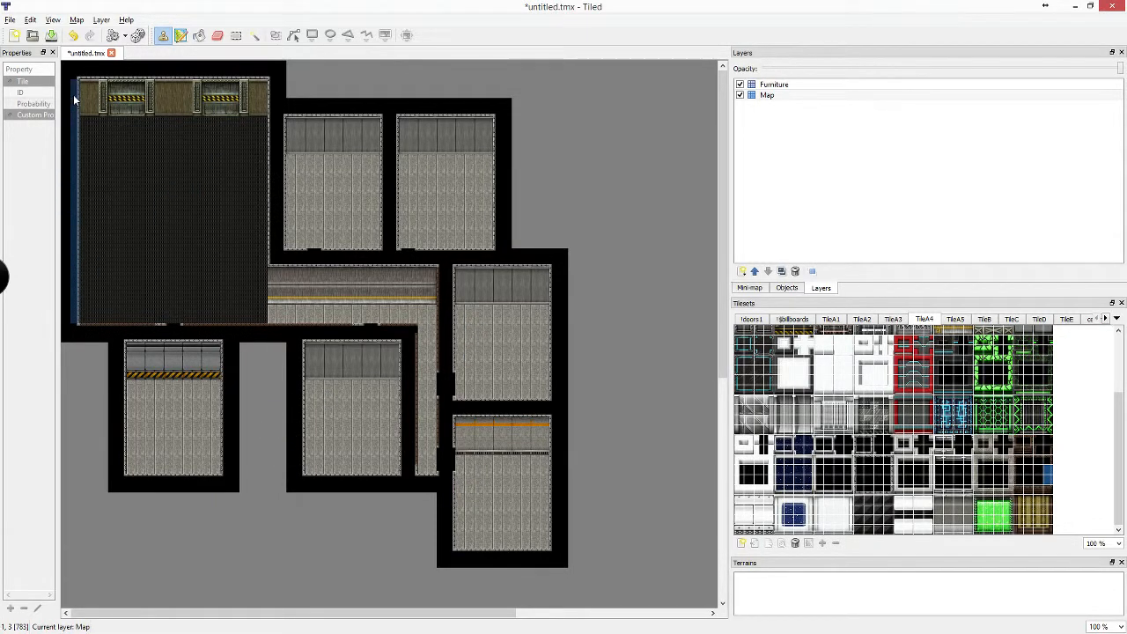
key("ctrl+z")
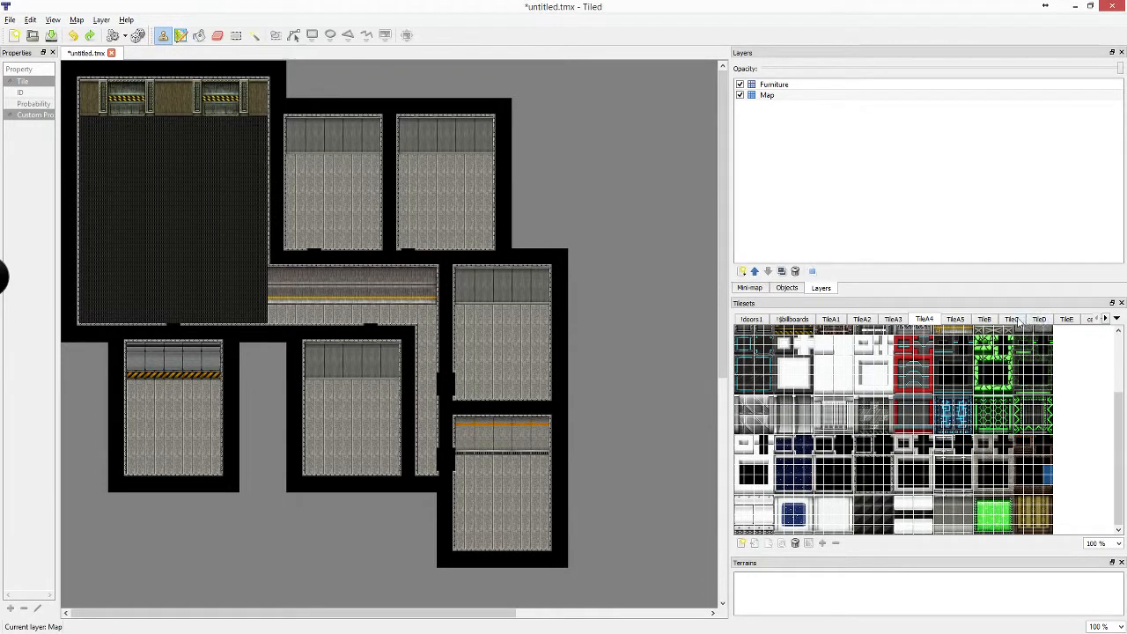
On the Furniture layer, place the hazard-striped door from !doors1 in the north wall of the room below the dark room
left_click(749, 319)
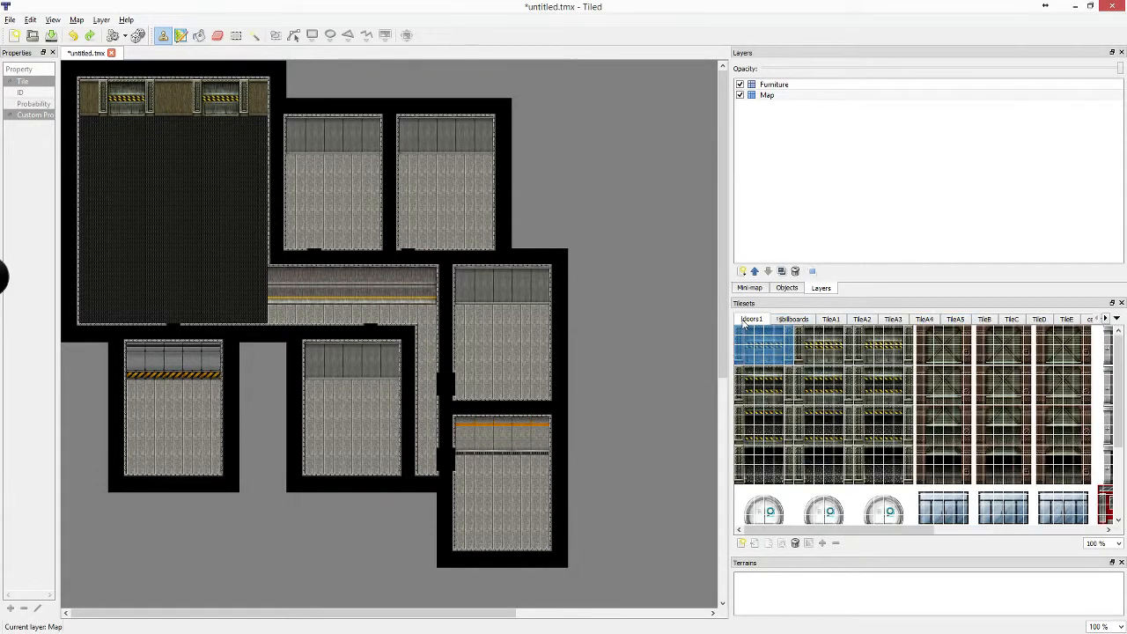
scroll(851, 396, "down", 3)
scroll(882, 396, "right", 5)
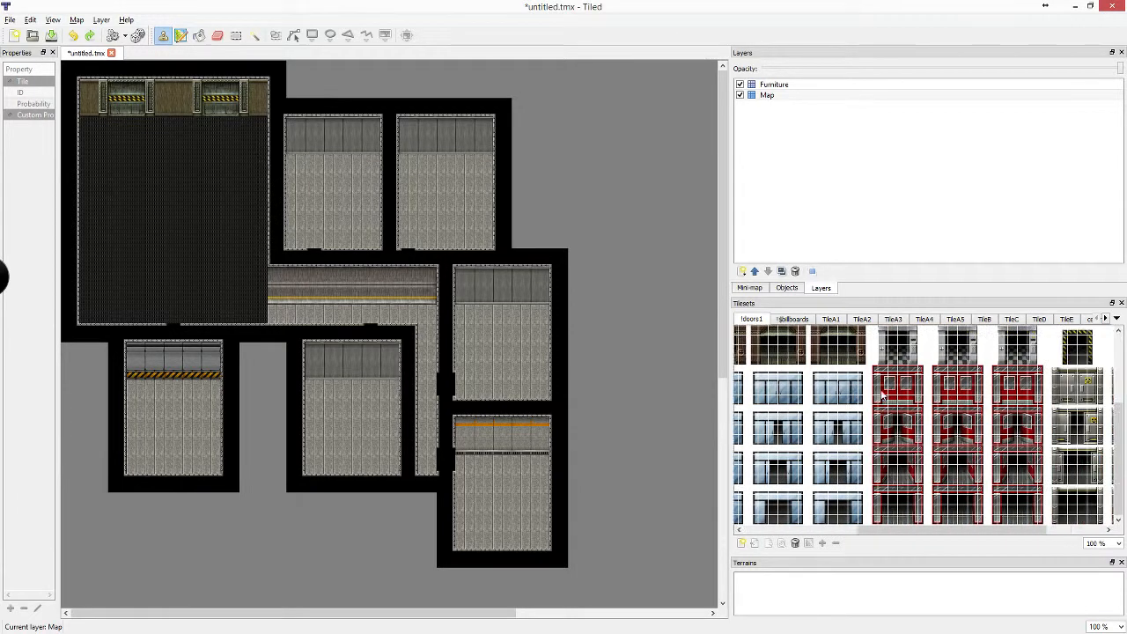
scroll(882, 396, "right", 2)
scroll(894, 400, "up", 3)
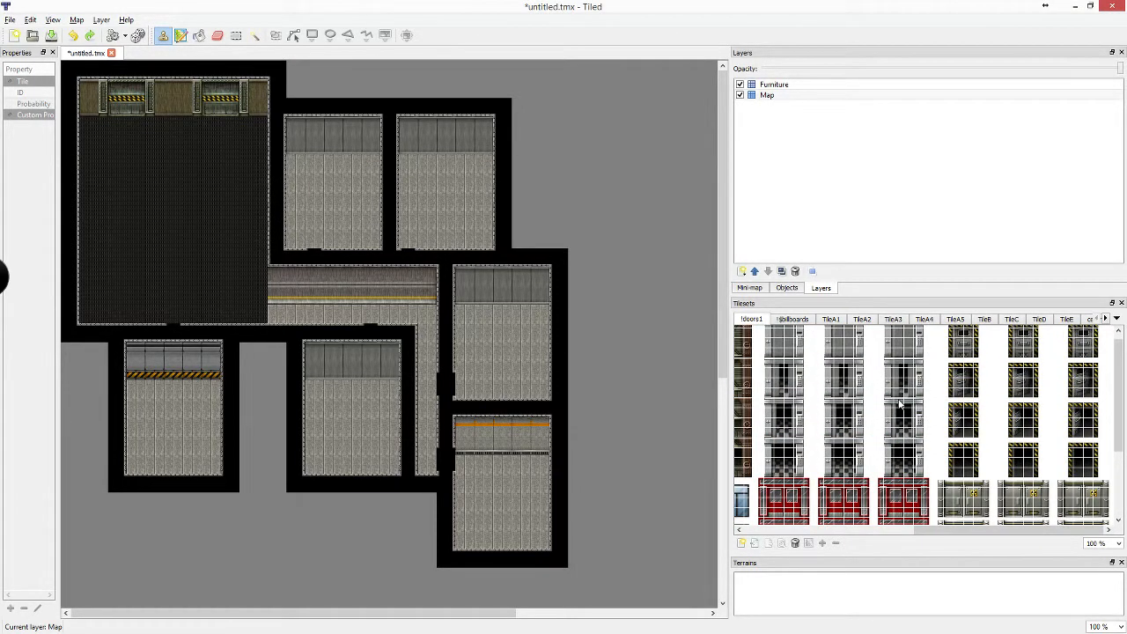
left_click_drag(950, 333, 983, 366)
left_click(792, 84)
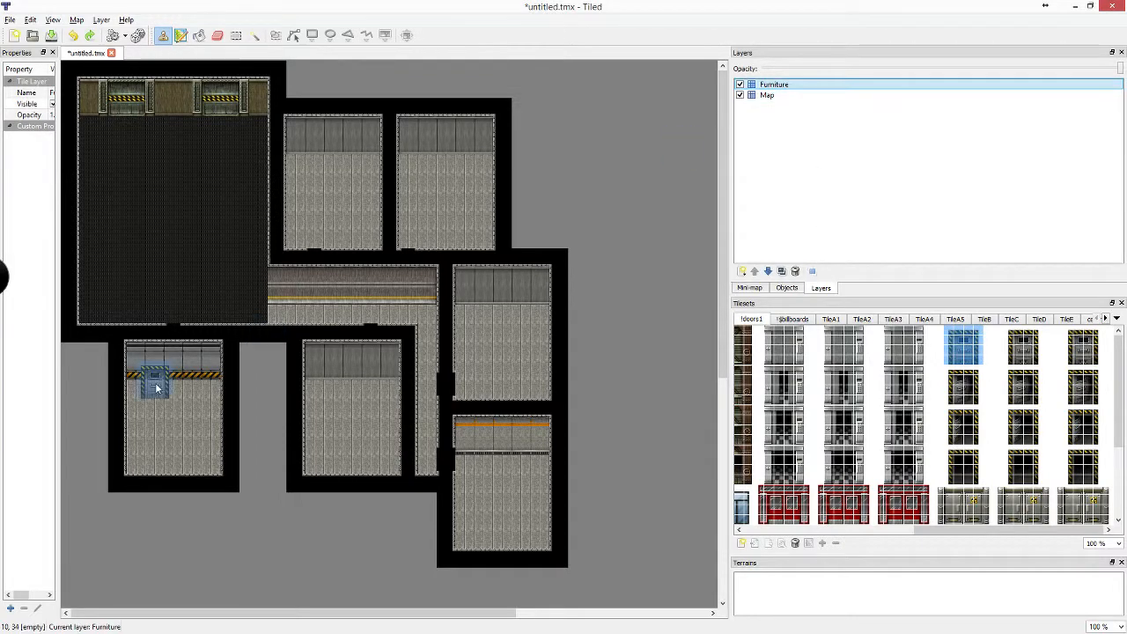
left_click(176, 364)
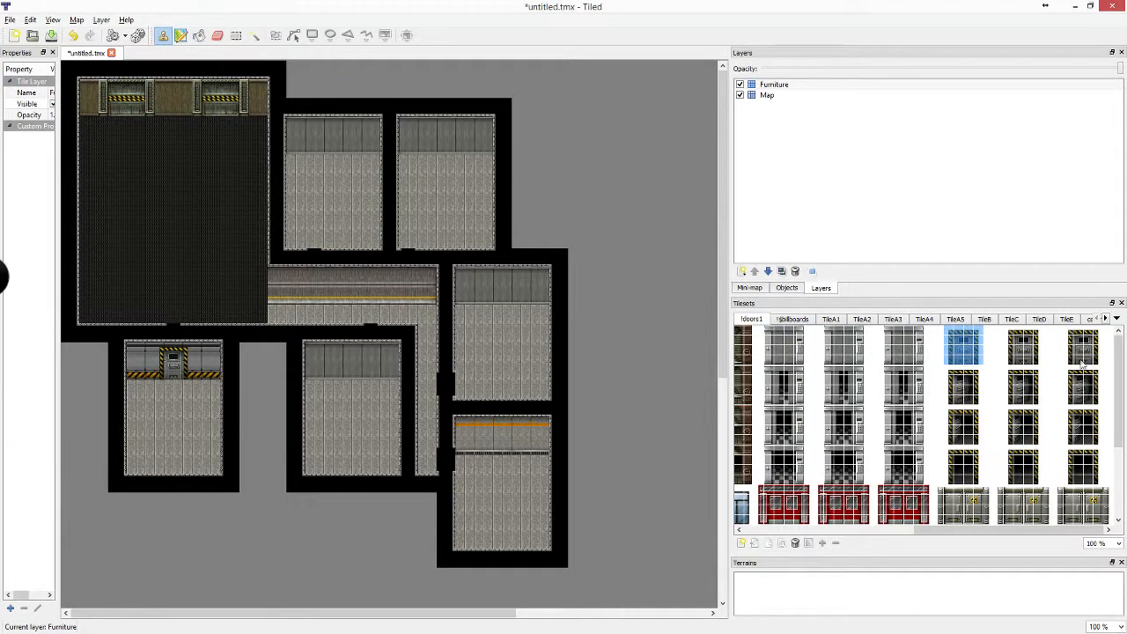
Place the grey door from celianna_sciencelab on the path's north wall and on the north wall of the room below the path
left_click(1106, 318)
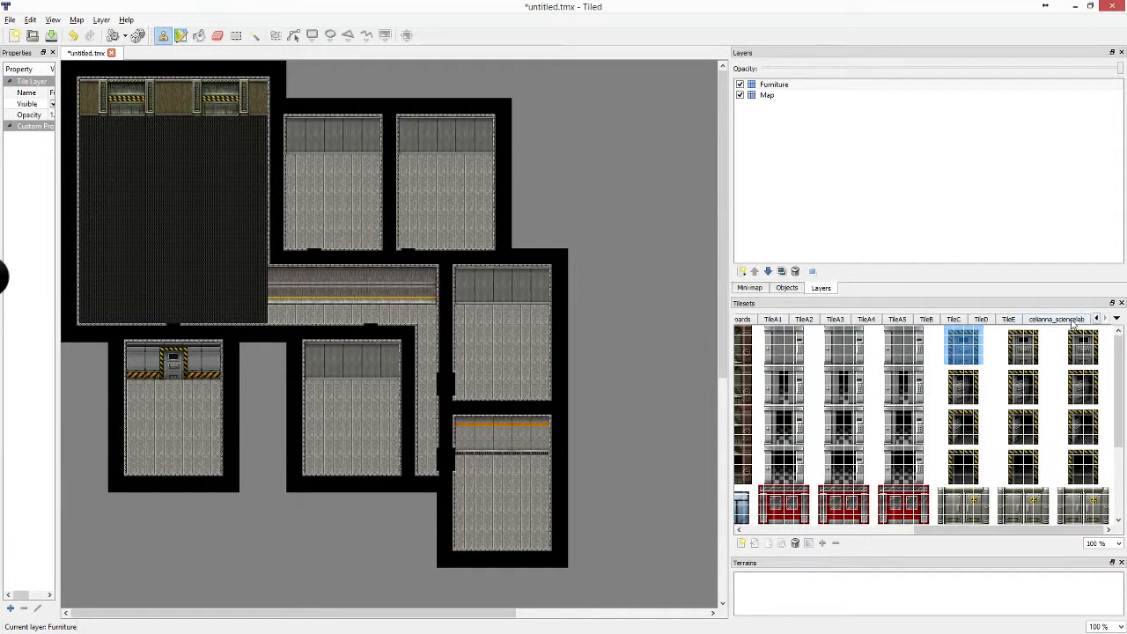
left_click(1074, 320)
scroll(1050, 451, "up", 1)
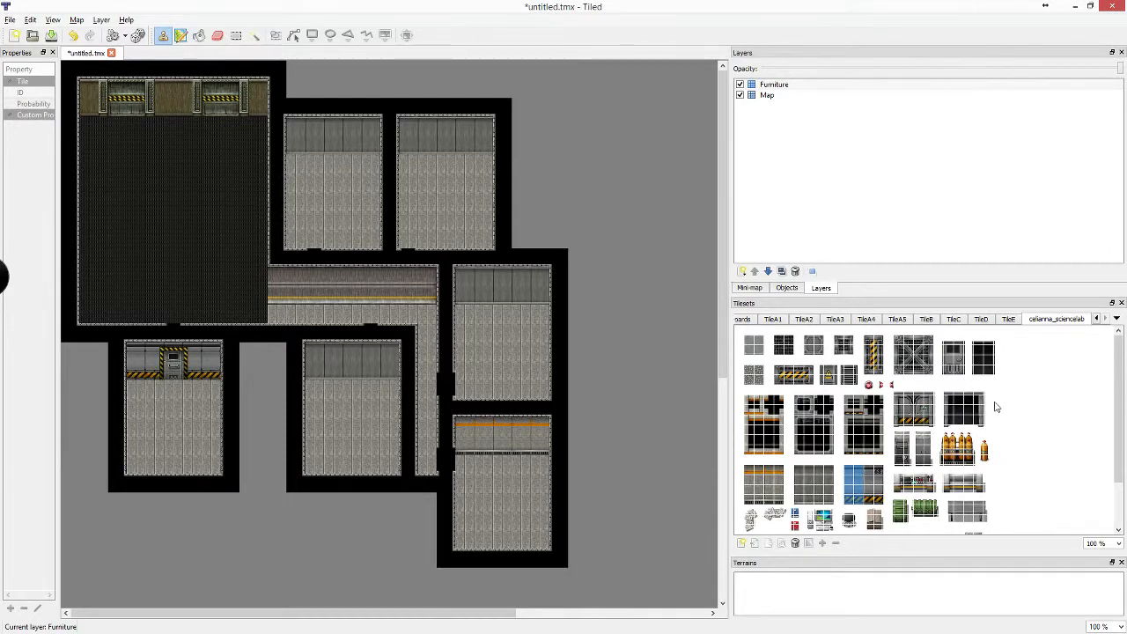
left_click_drag(942, 343, 970, 377)
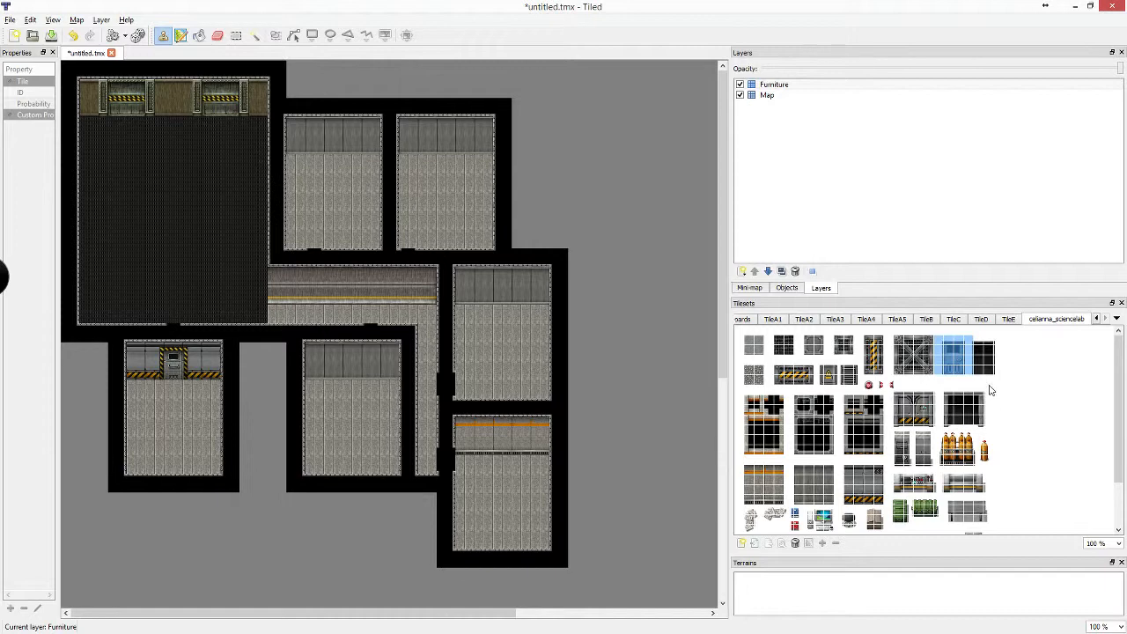
left_click(318, 296)
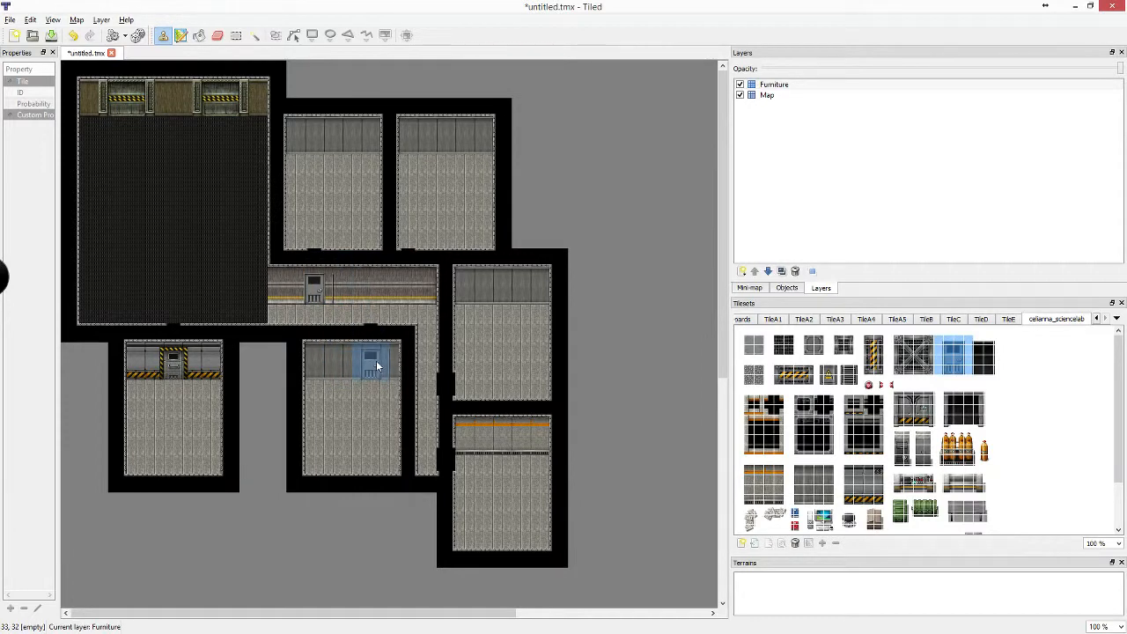
left_click(377, 363)
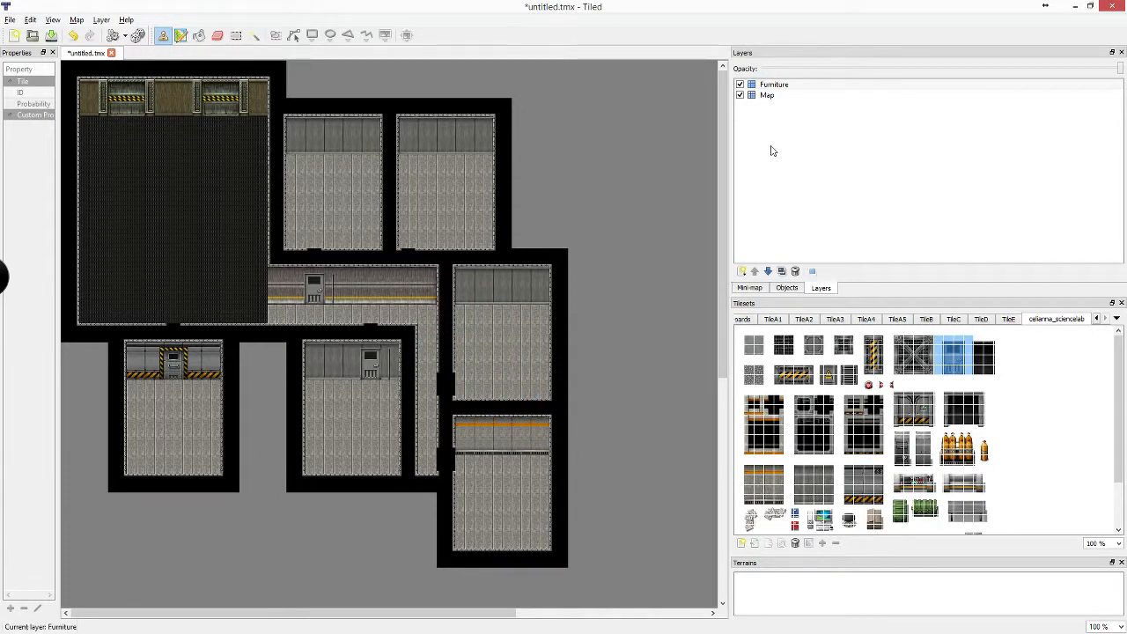
Place four copies of the grey metal crate stack from TileC in the western half of the dark room on the Furniture layer
left_click(1007, 320)
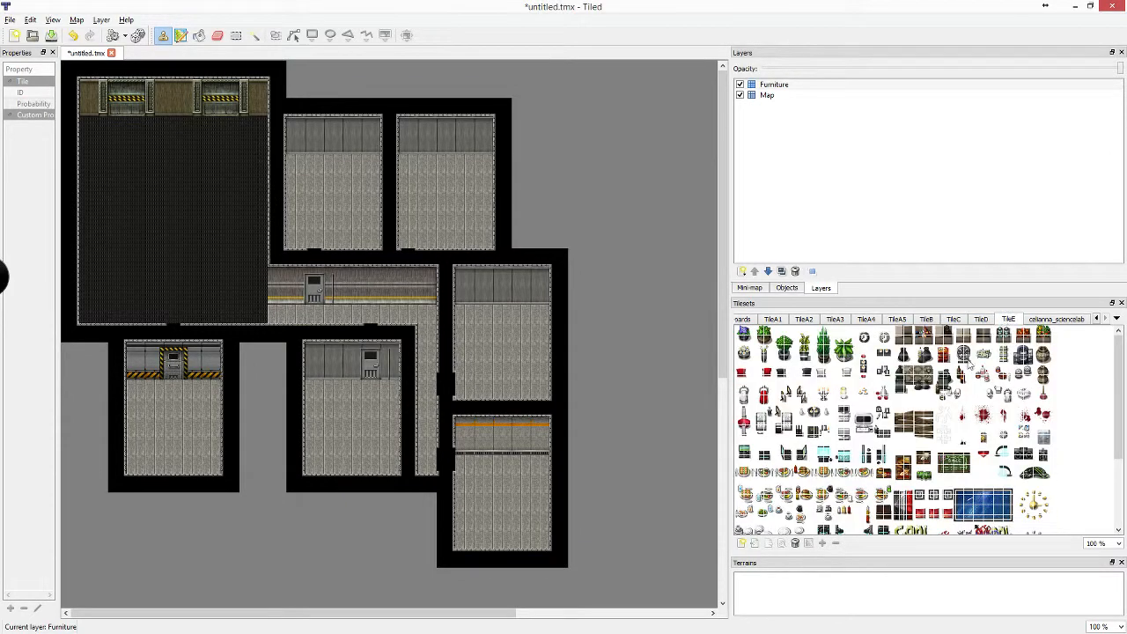
scroll(969, 364, "down", 1)
left_click(955, 320)
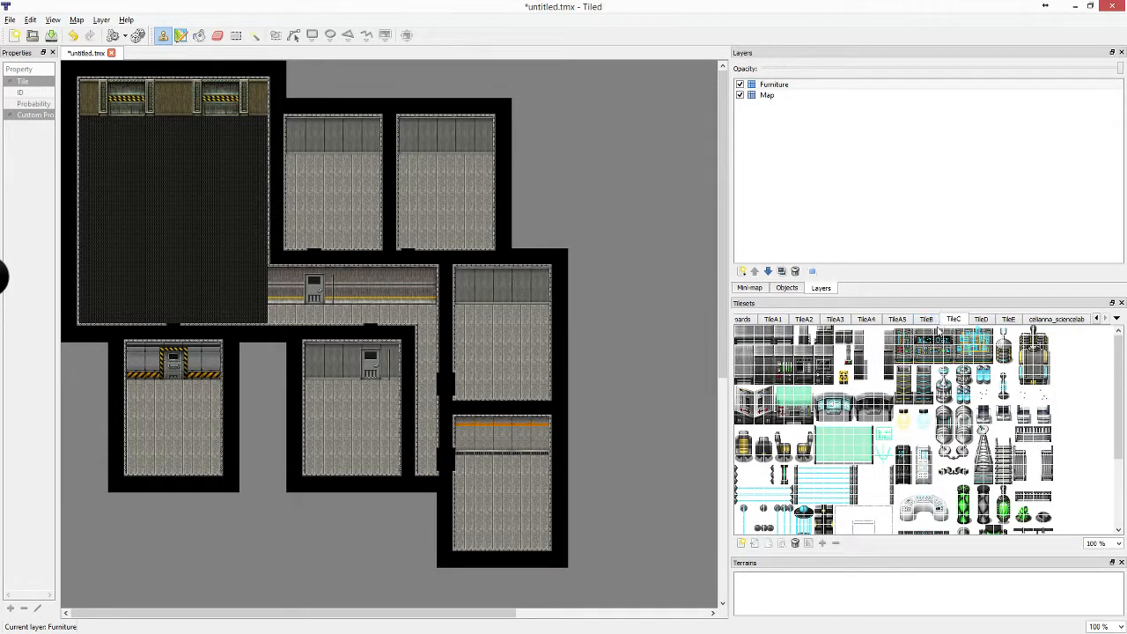
scroll(868, 432, "down", 3)
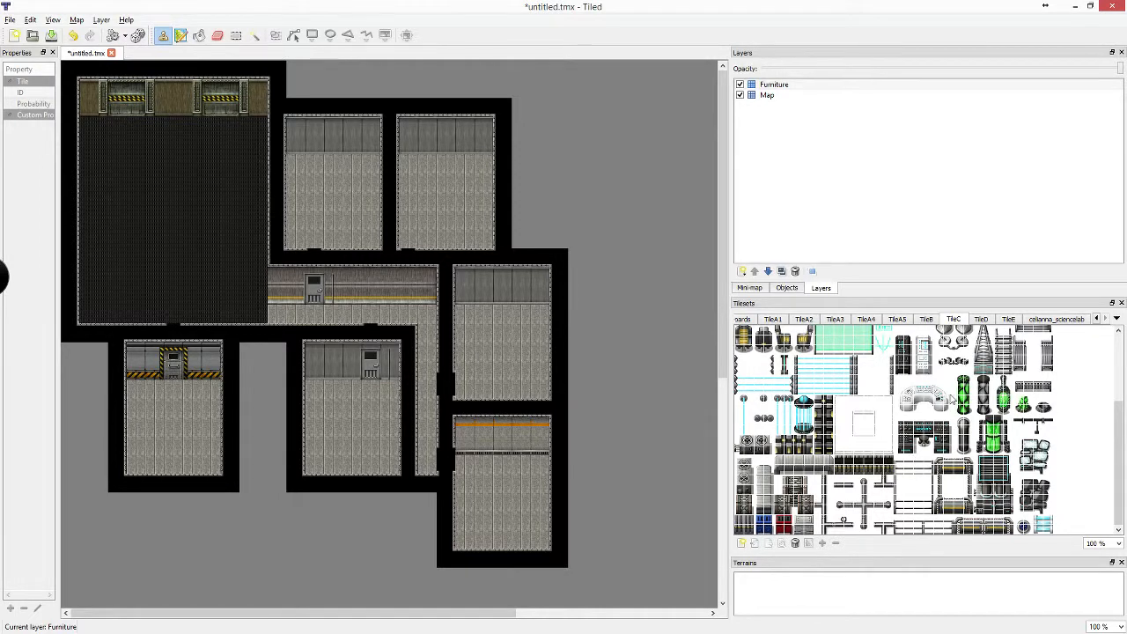
left_click_drag(777, 477, 812, 516)
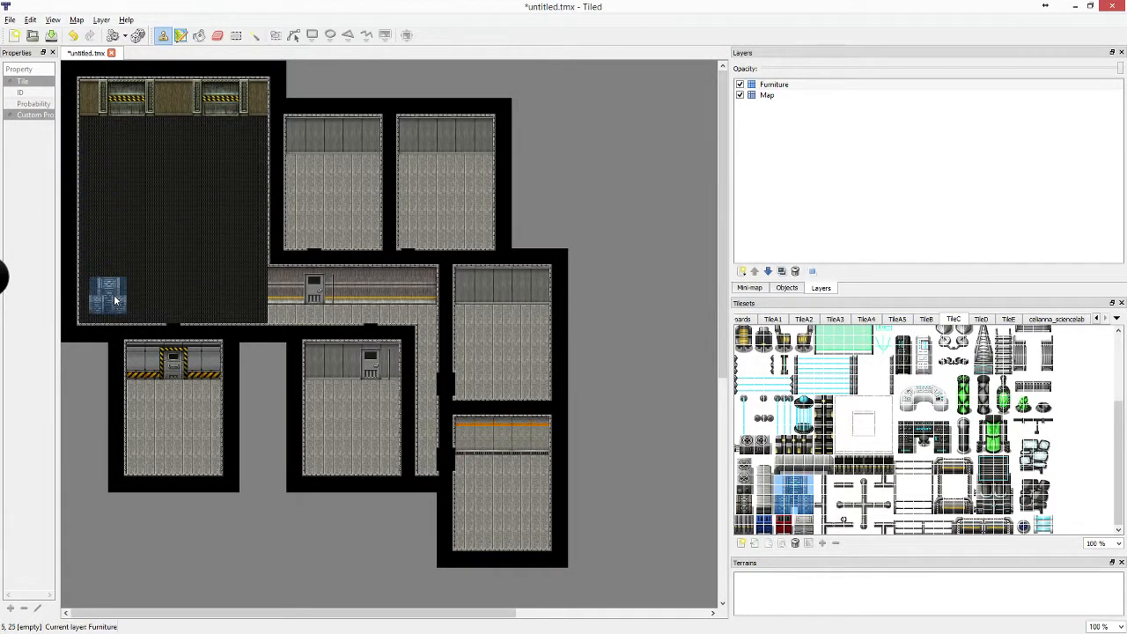
left_click(111, 260)
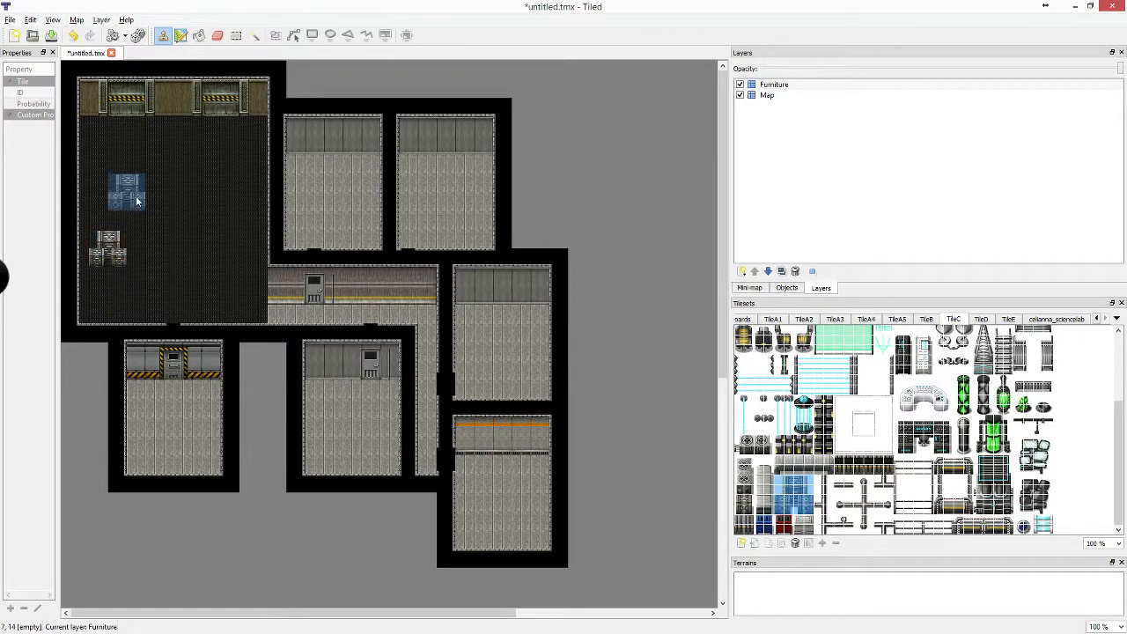
left_click(130, 194)
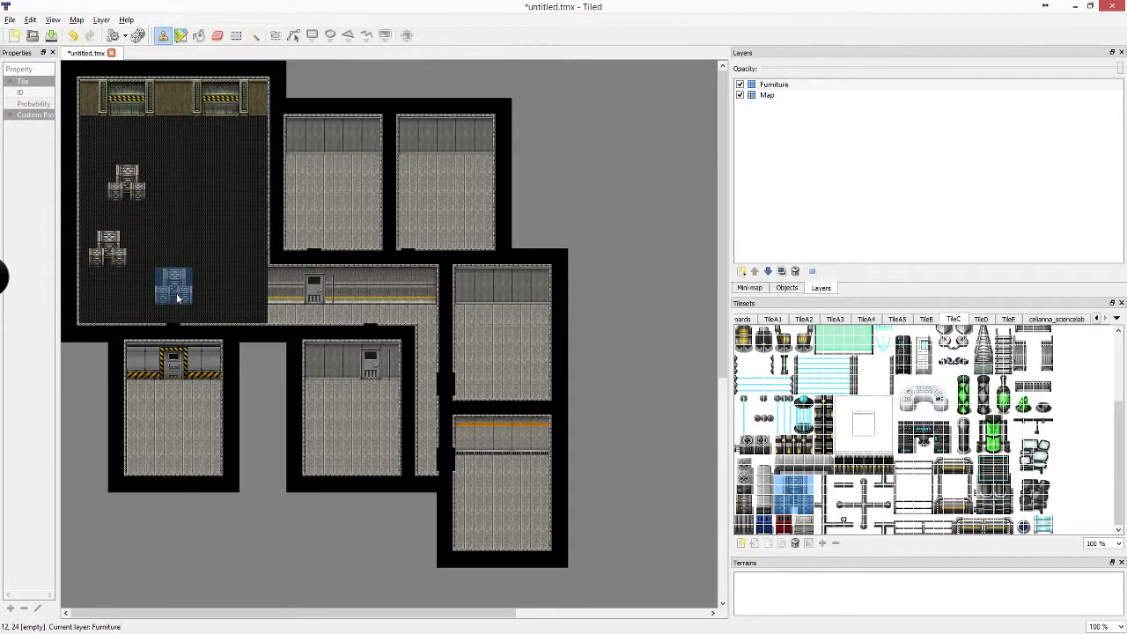
left_click(148, 294)
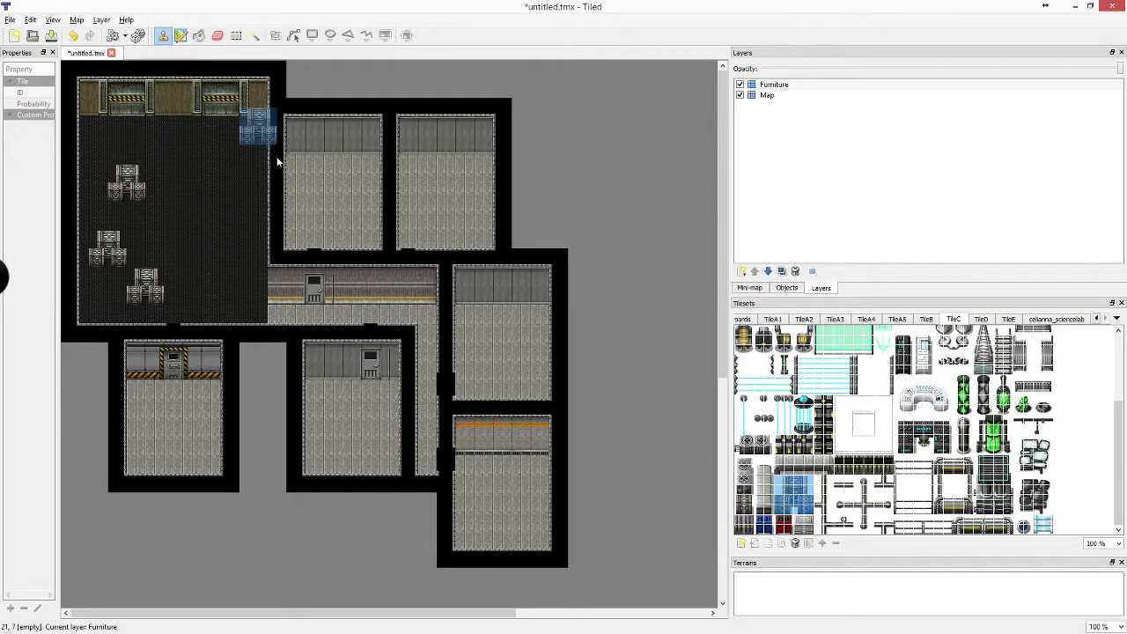
left_click(110, 148)
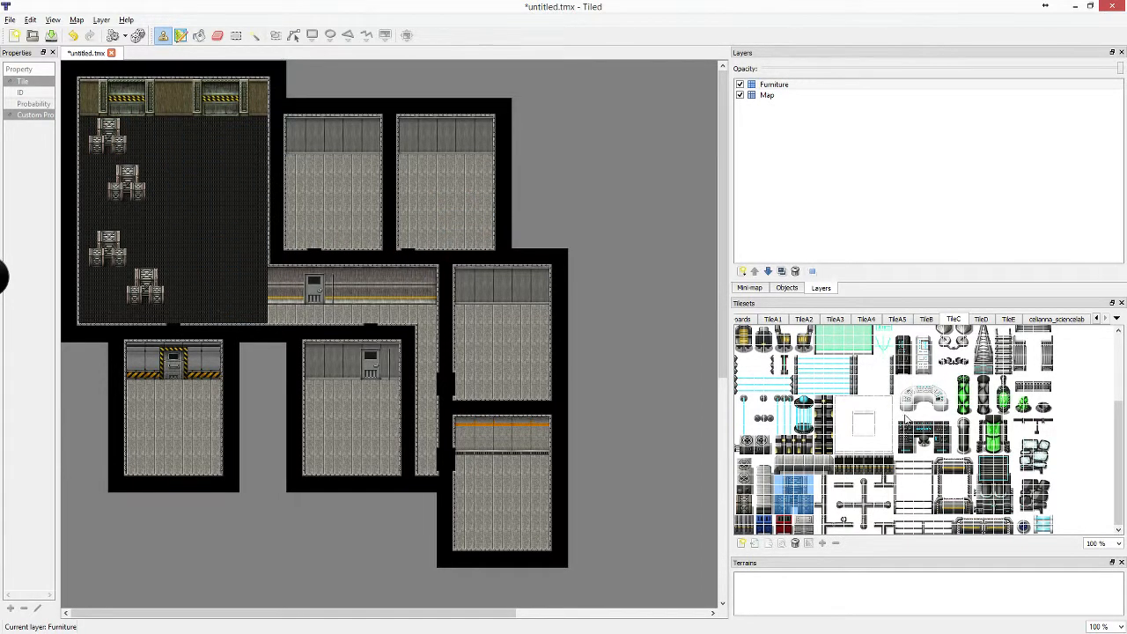
Place the dark U-shaped control desk from TileC in the lower middle of the room below the dark room
scroll(946, 416, "up", 3)
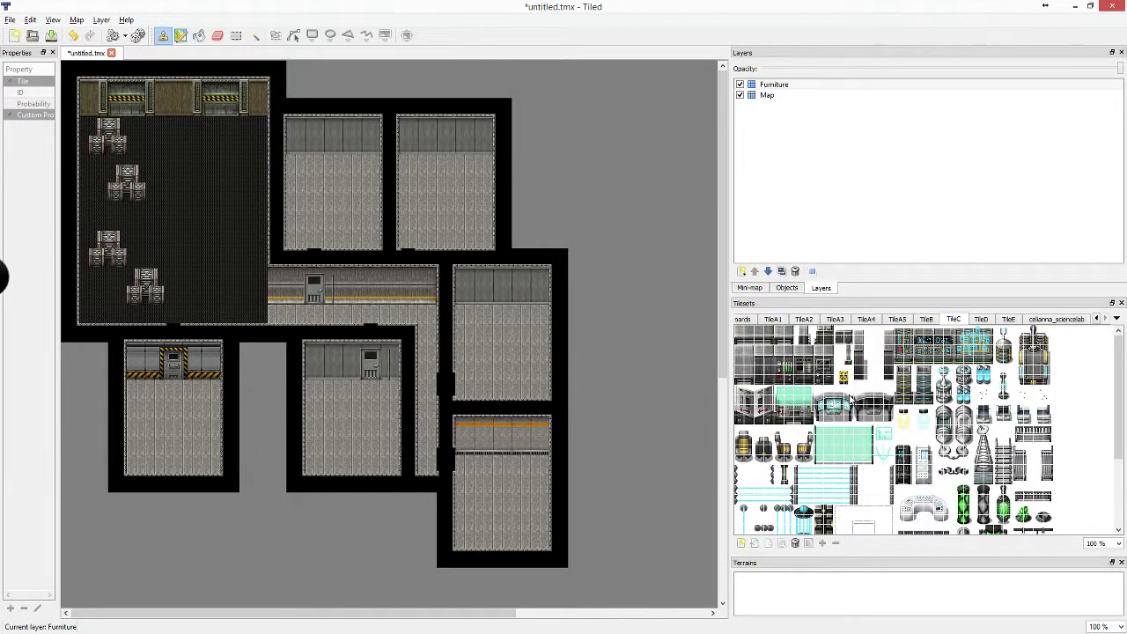
left_click(932, 323)
left_click(956, 323)
left_click_drag(817, 396, 855, 424)
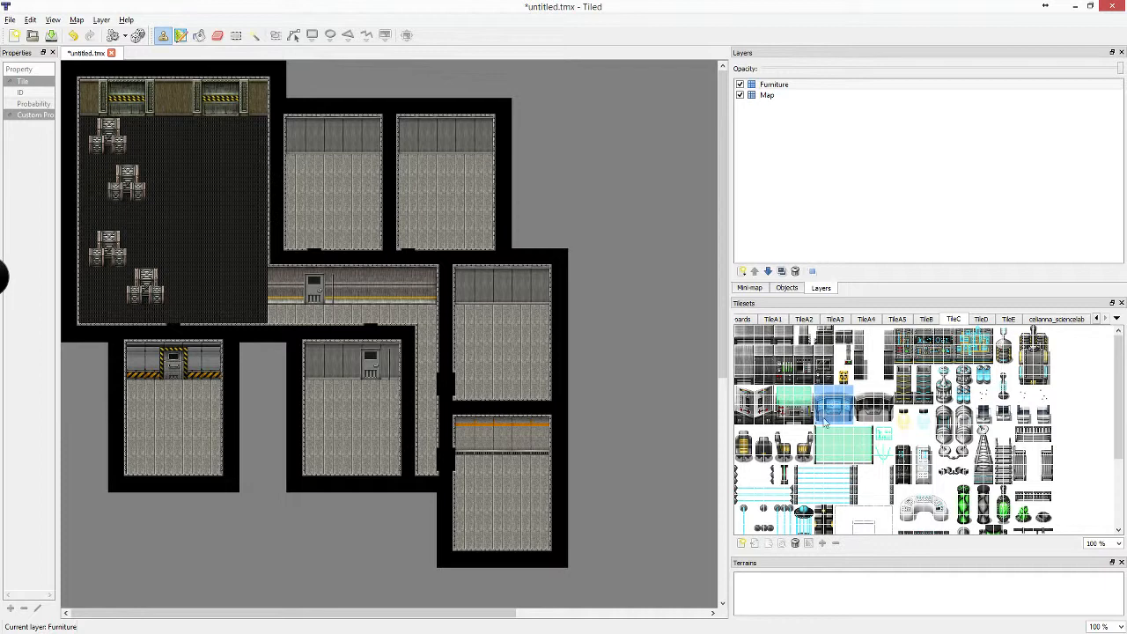
scroll(848, 417, "down", 5)
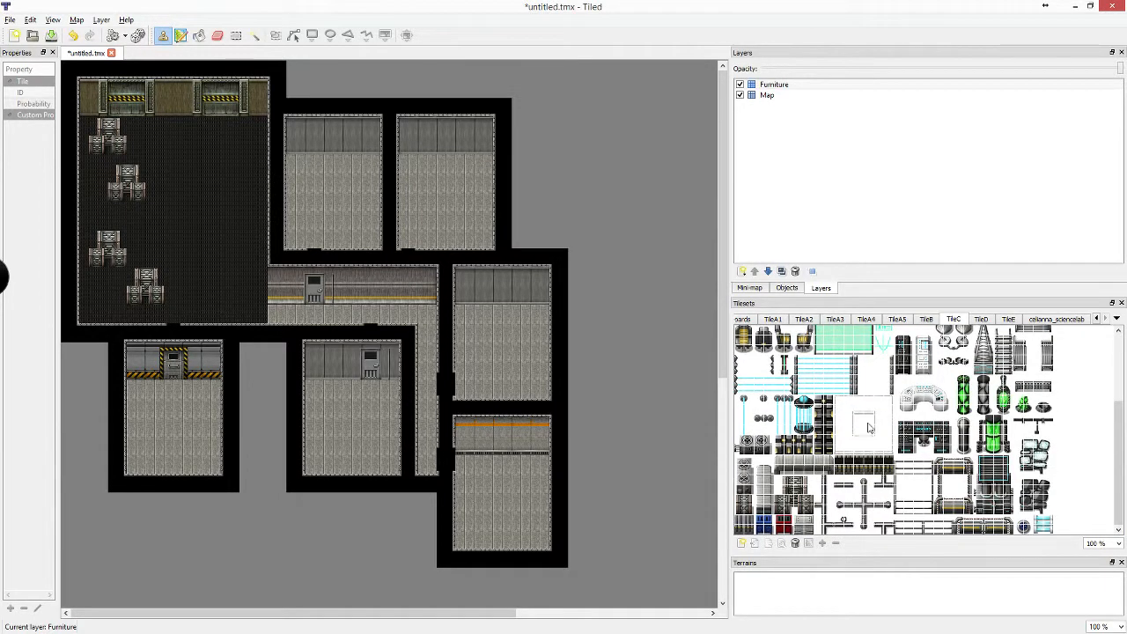
left_click_drag(900, 421, 950, 452)
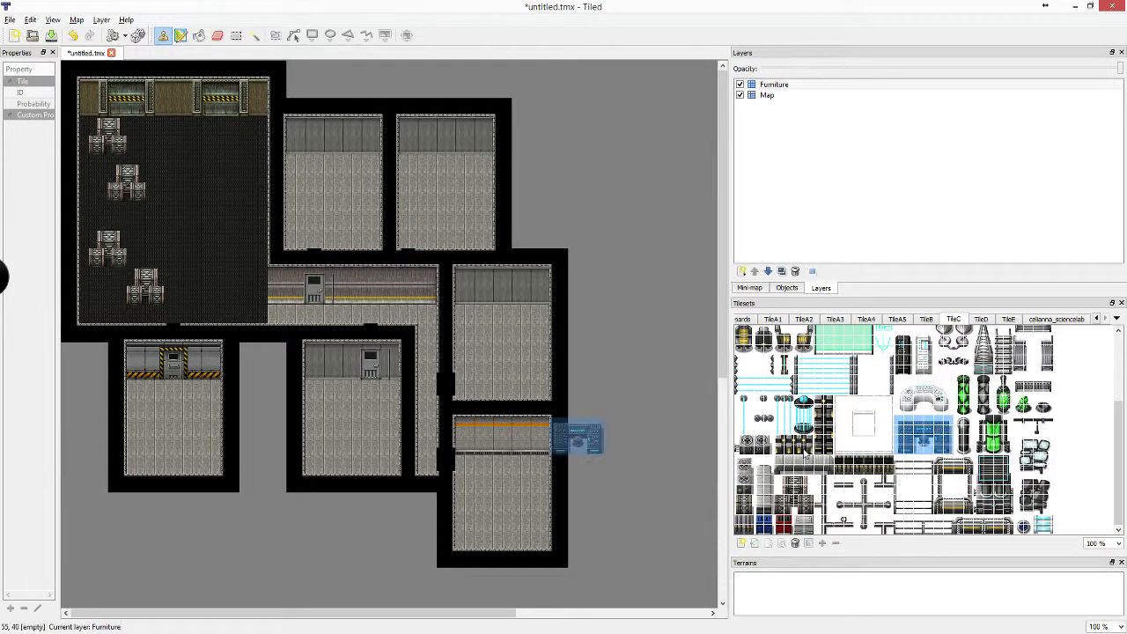
left_click(179, 449)
Place the translucent green screen from TileC directly above the control desk in the room below the dark room
left_click(984, 451)
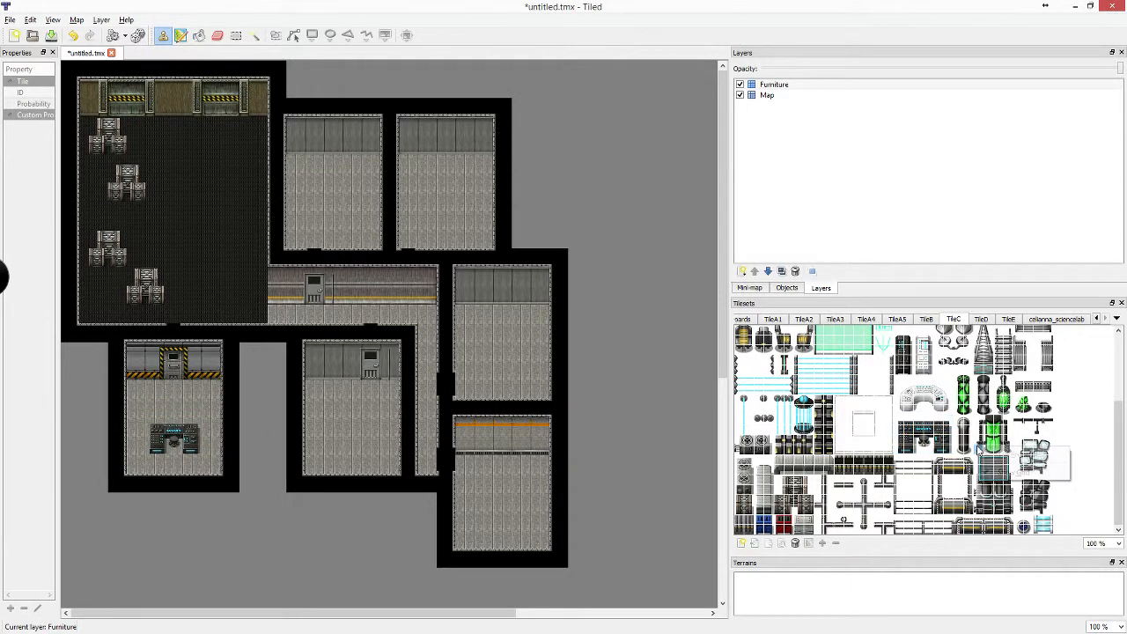
scroll(958, 414, "up", 1)
scroll(953, 414, "up", 2)
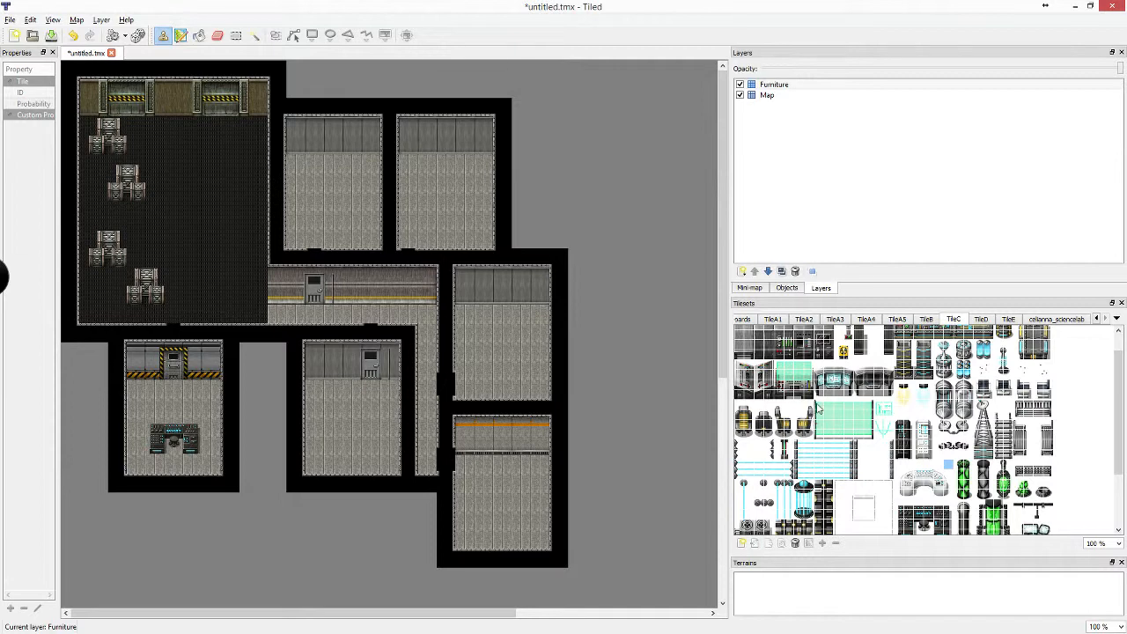
left_click_drag(819, 407, 870, 433)
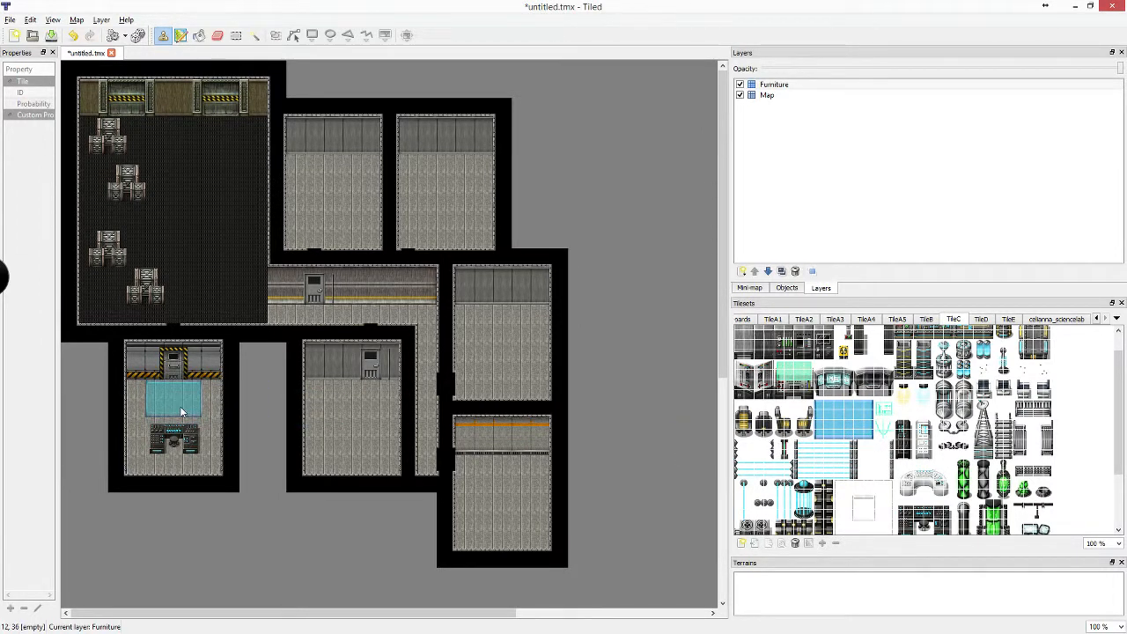
left_click(179, 406)
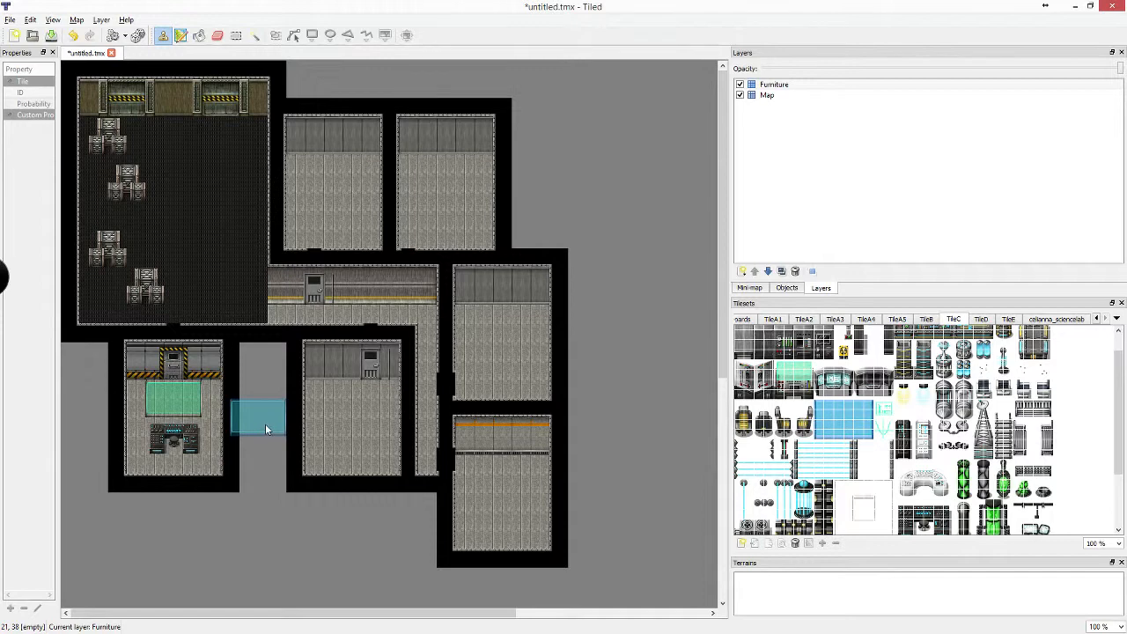
Add a tile layer named Decal and place the two small cyan display graphics from TileC side by side on the green screen
left_click(883, 410)
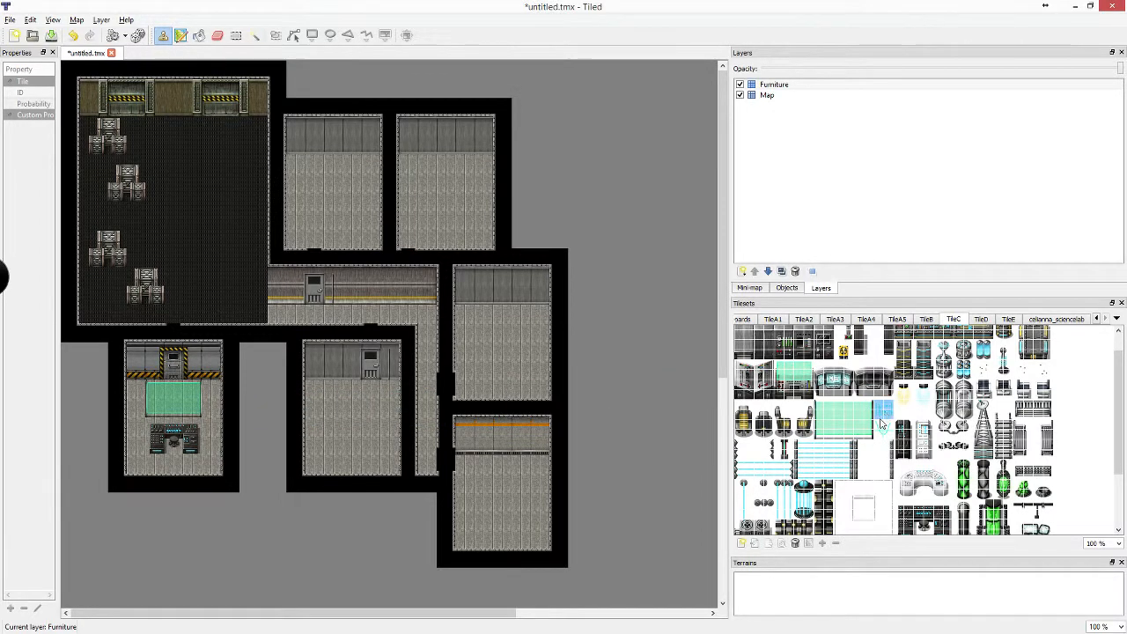
left_click(742, 271)
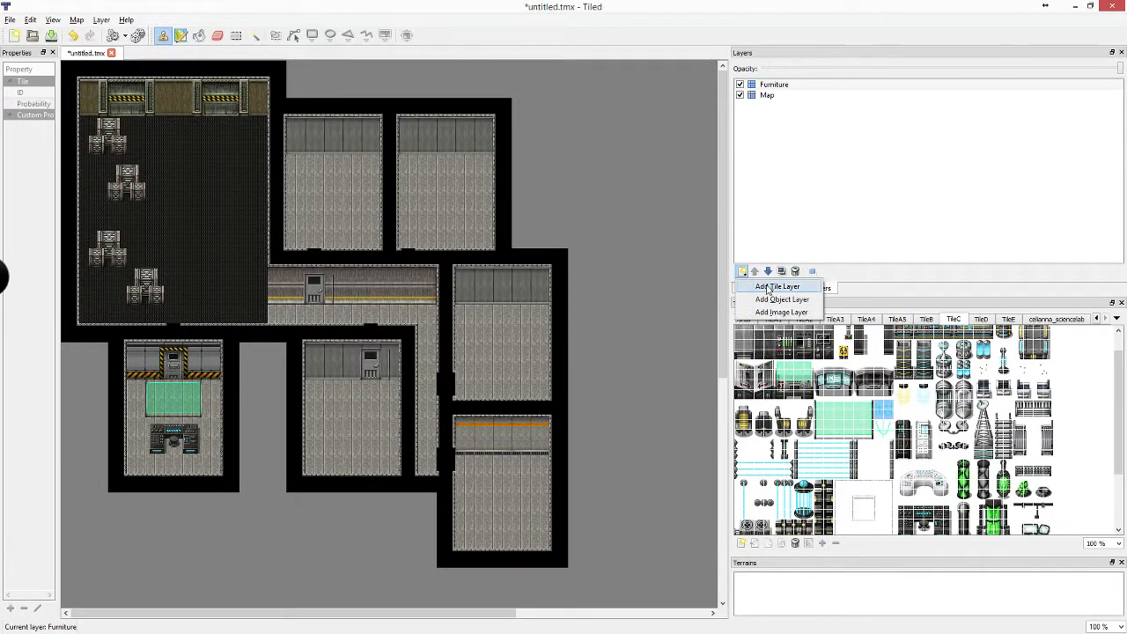
left_click(769, 288)
type("Decal")
key("Return")
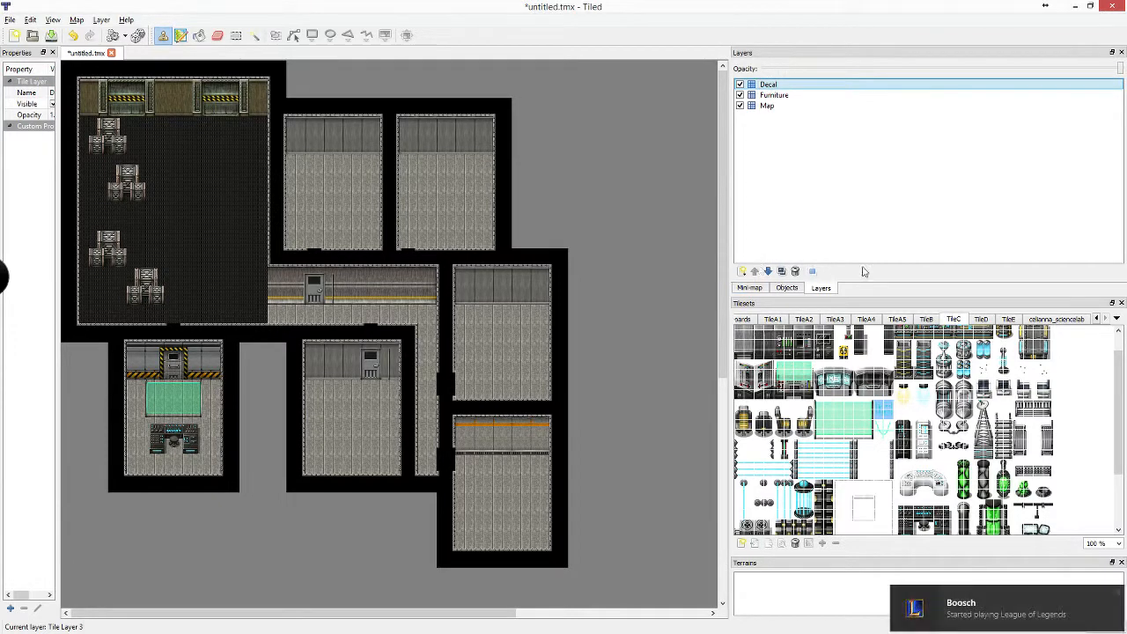
left_click(165, 406)
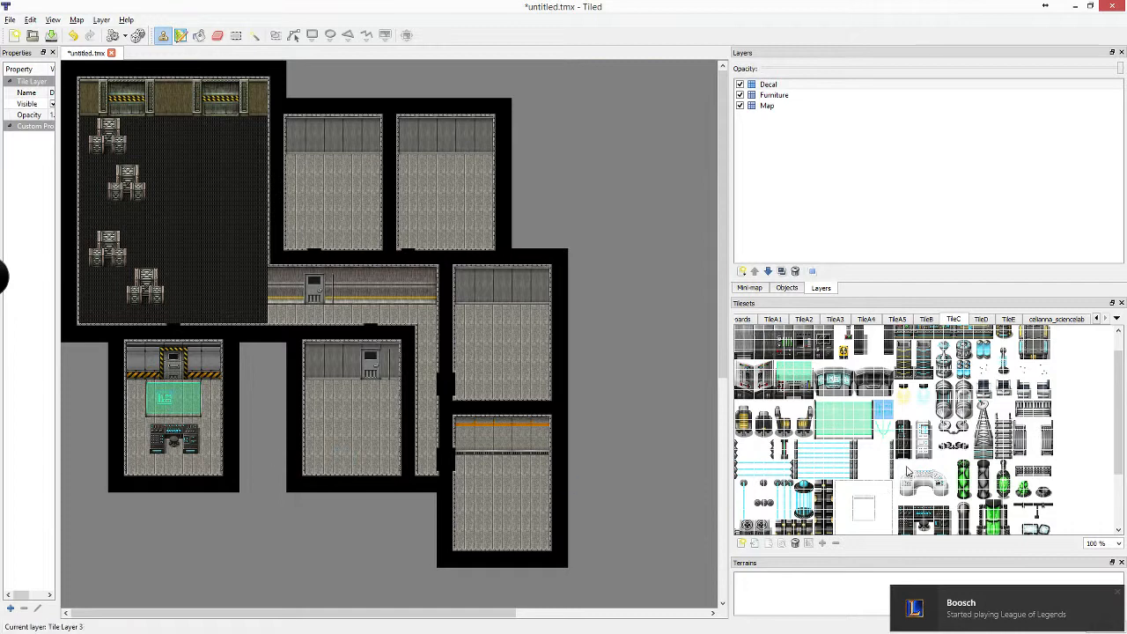
left_click(883, 426)
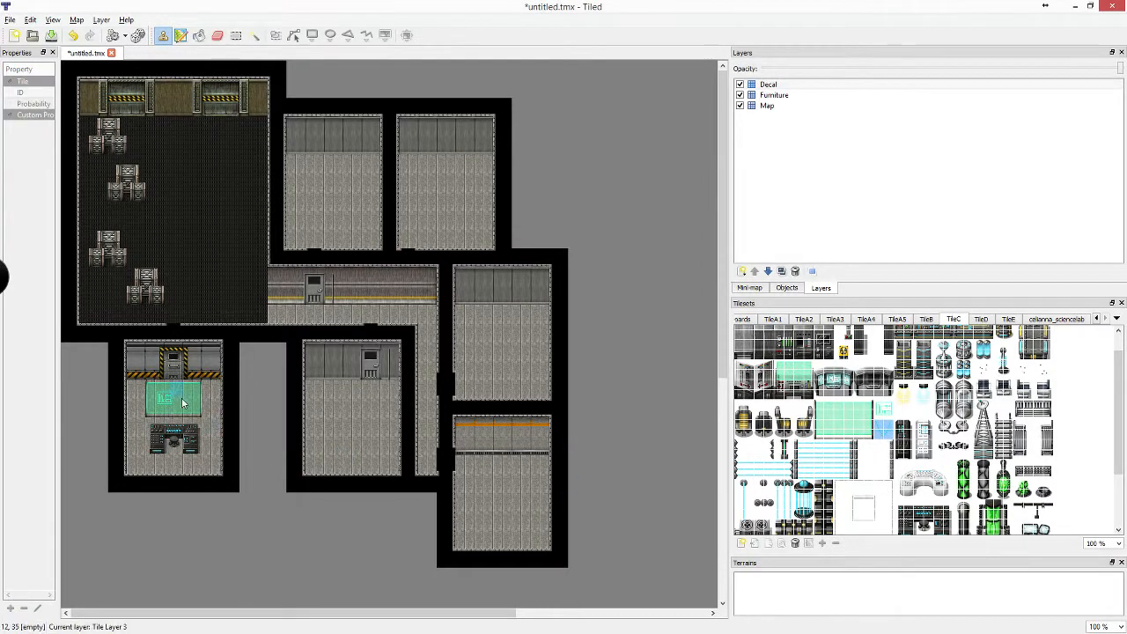
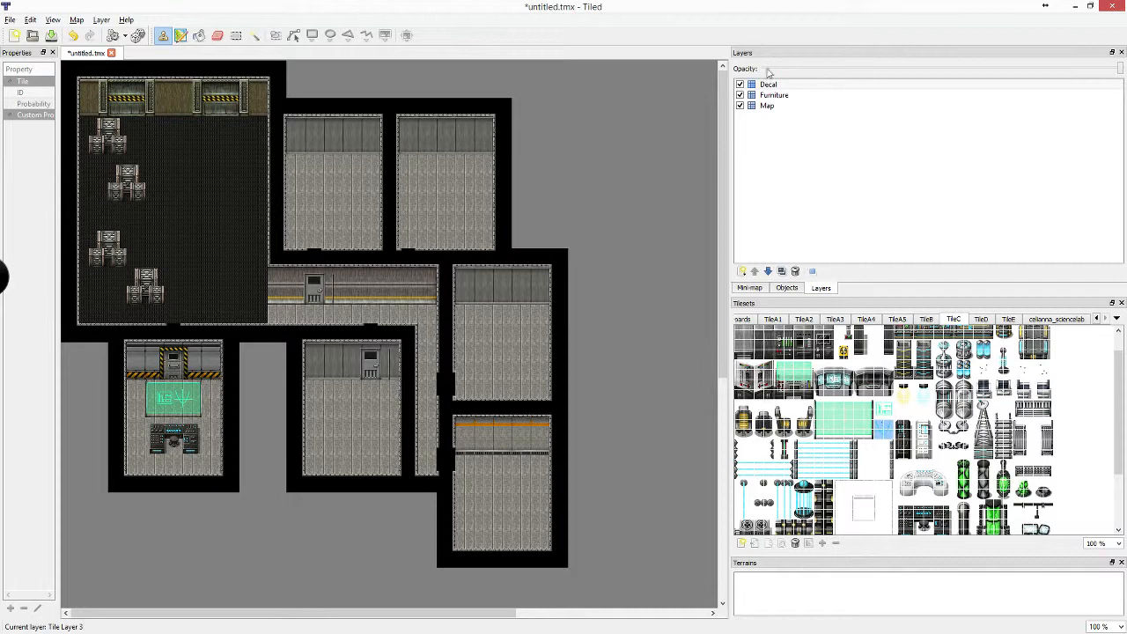
On the Furniture layer, place the grey machine cabinets from TileC beside the door on the north wall of the room below the path
left_click(773, 95)
scroll(887, 414, "up", 1)
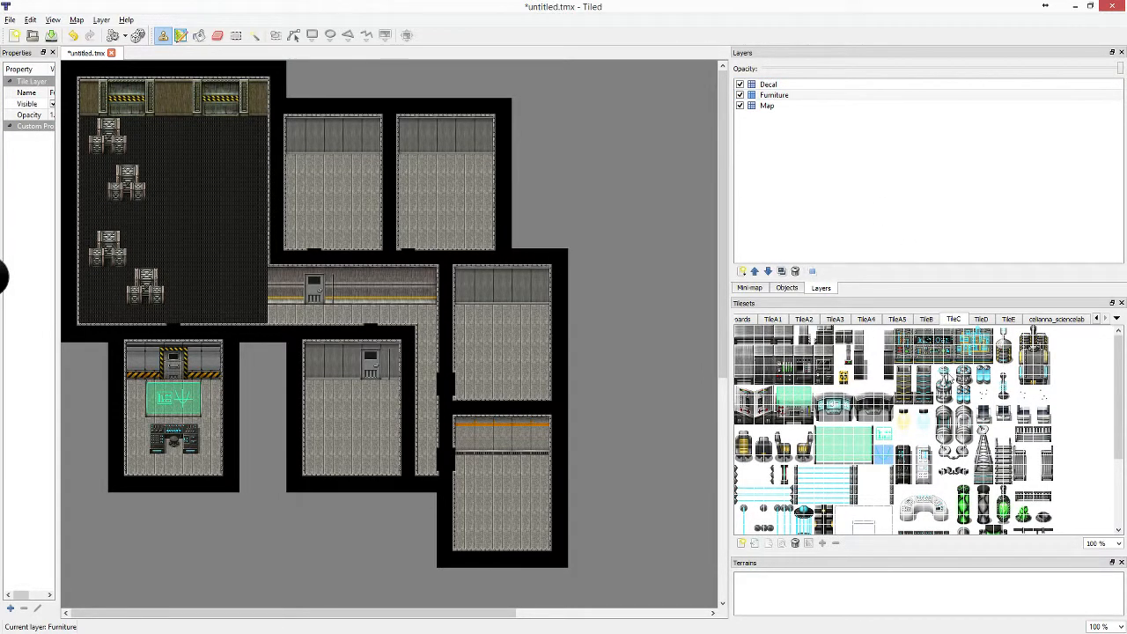
scroll(1045, 432, "down", 3)
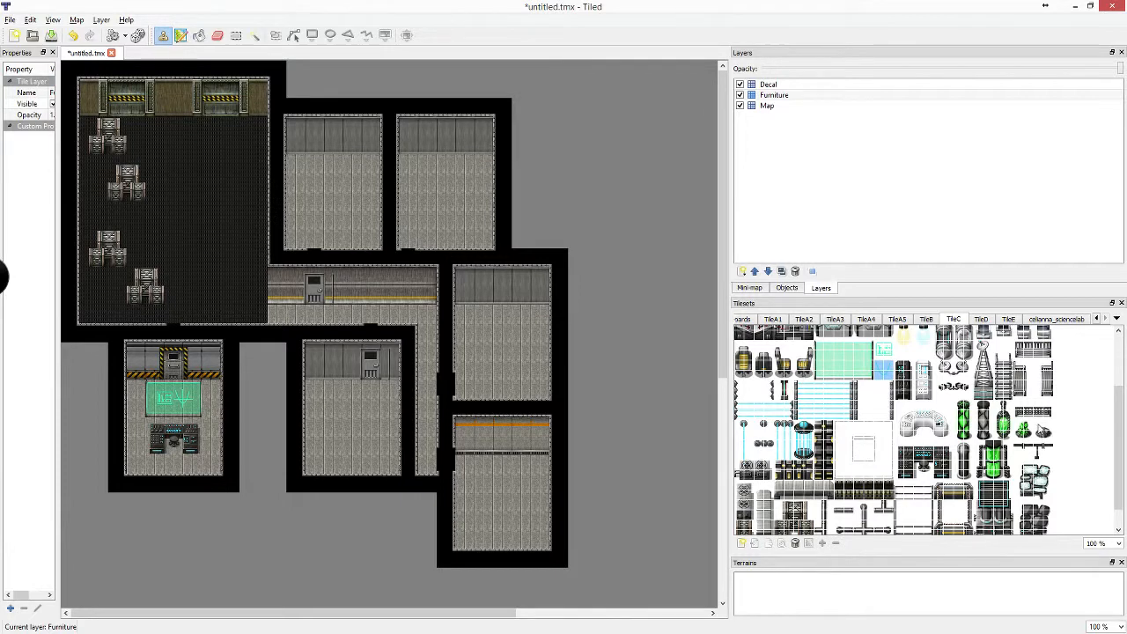
scroll(960, 465, "down", 1)
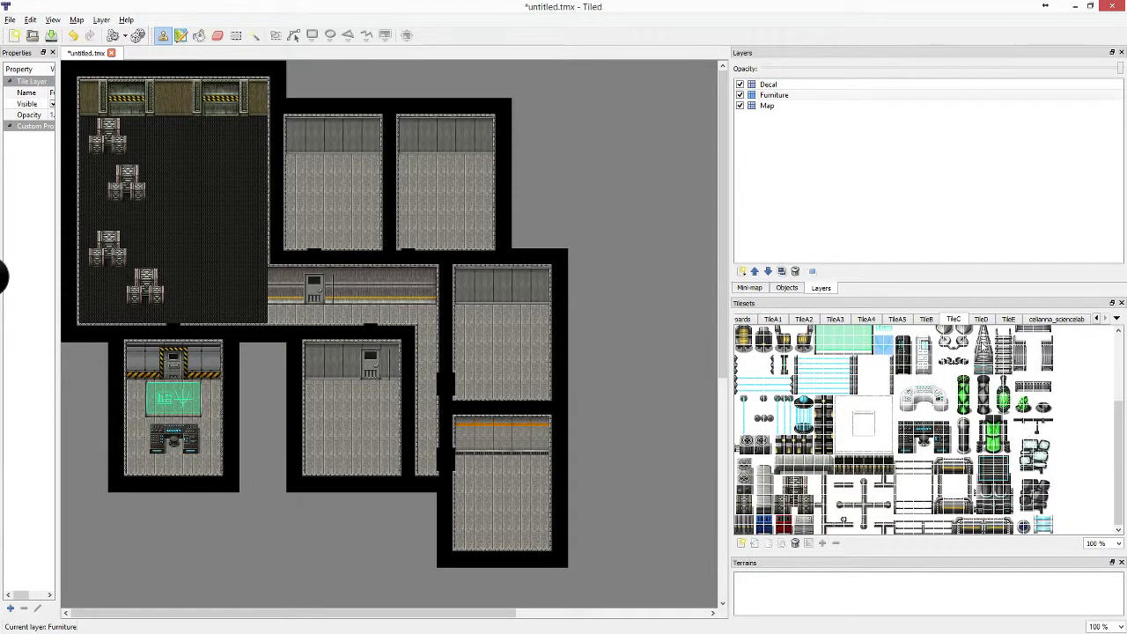
left_click(982, 319)
scroll(1004, 387, "down", 4)
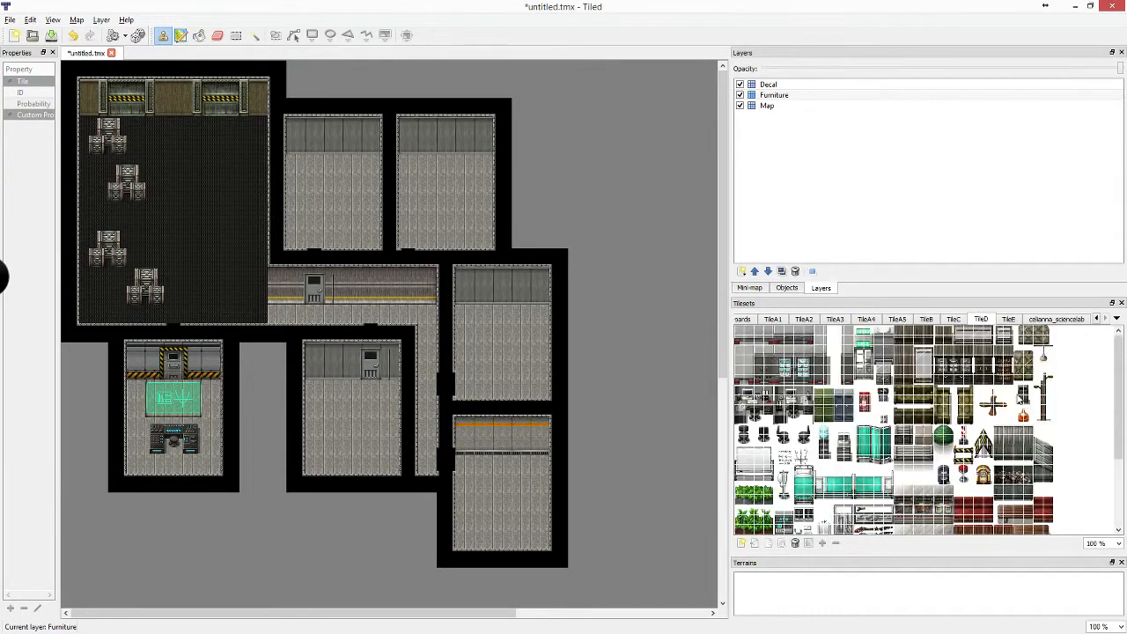
left_click(1009, 320)
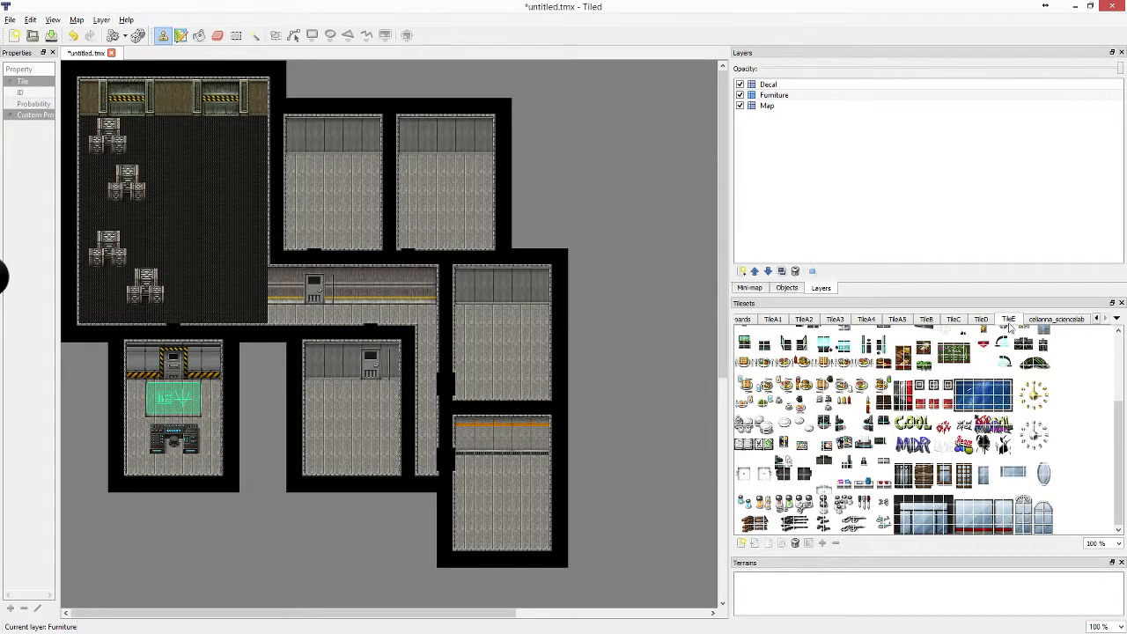
left_click(980, 319)
left_click(956, 319)
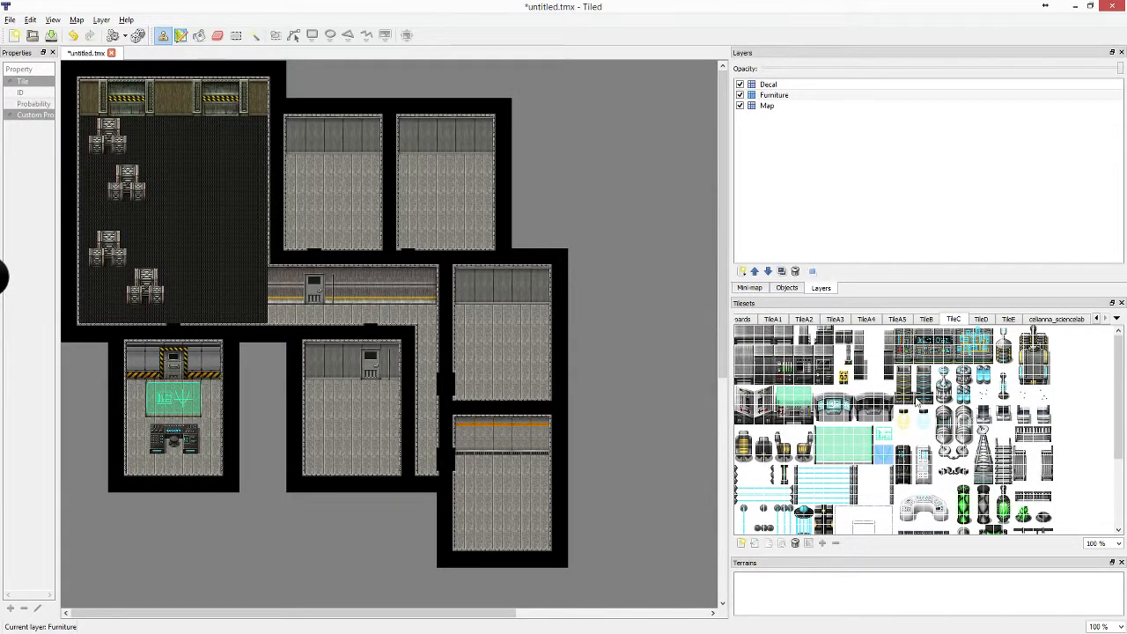
left_click_drag(797, 348, 829, 380)
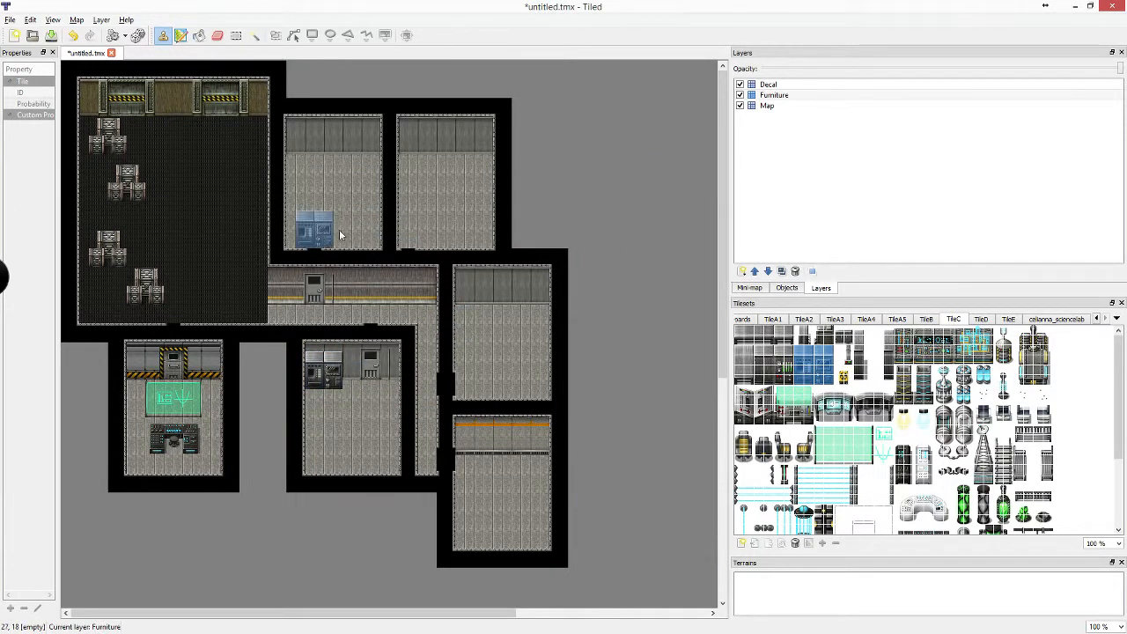
Furnish the two rooms above the path with TileC equipment: a server cabinet and control panel in the west room, the cyan wall display in the east room
left_click_drag(763, 355, 788, 379)
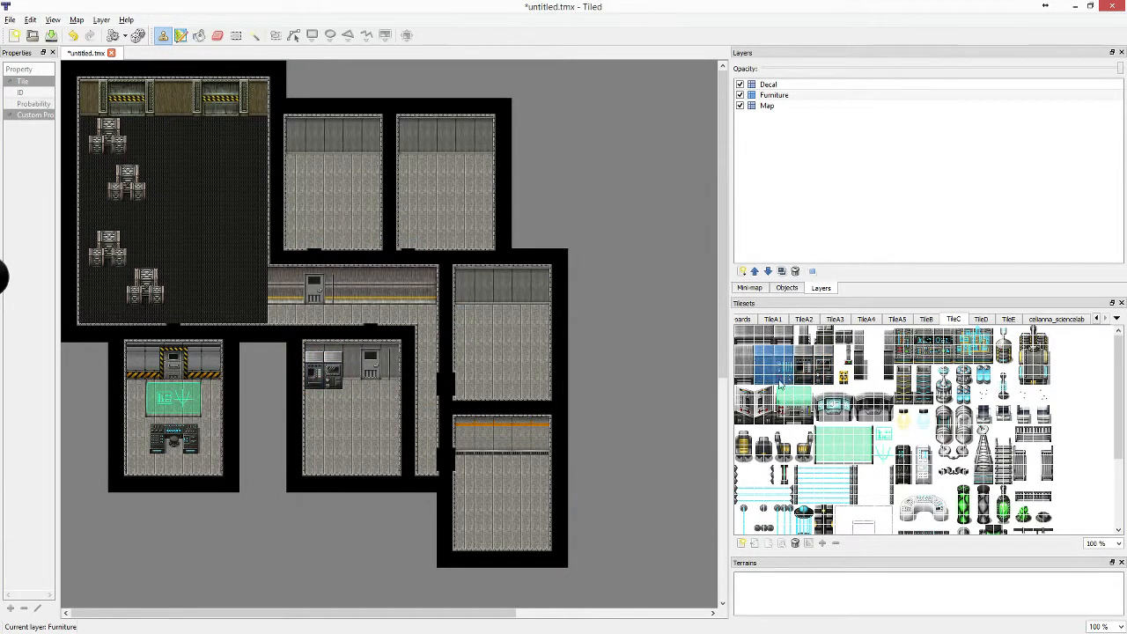
left_click(351, 152)
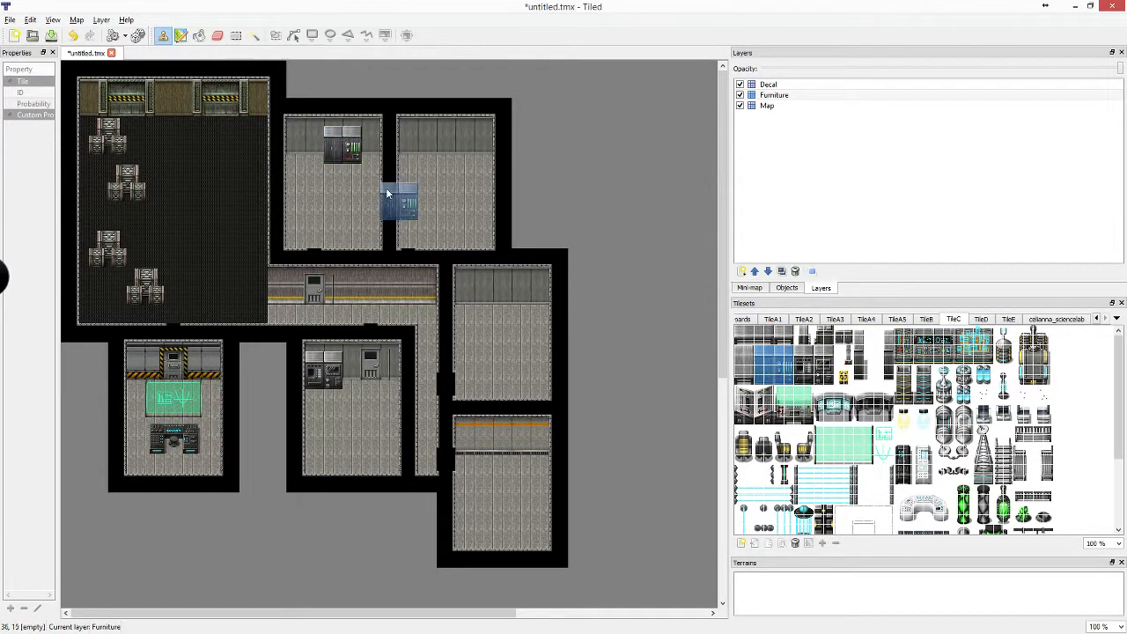
left_click_drag(900, 335, 931, 358)
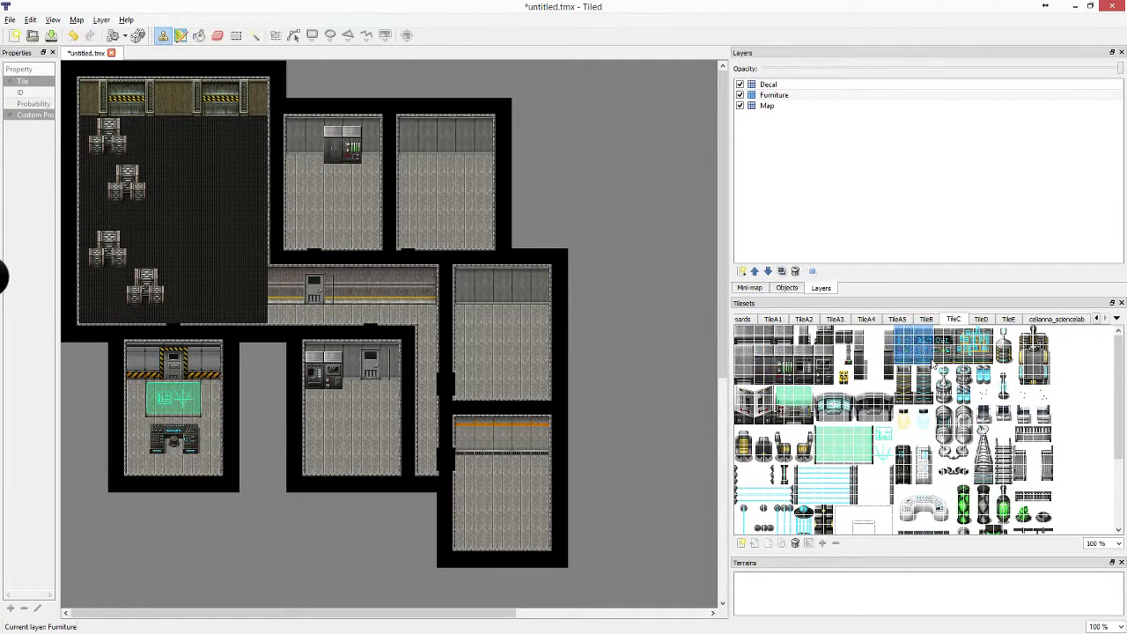
left_click(310, 148)
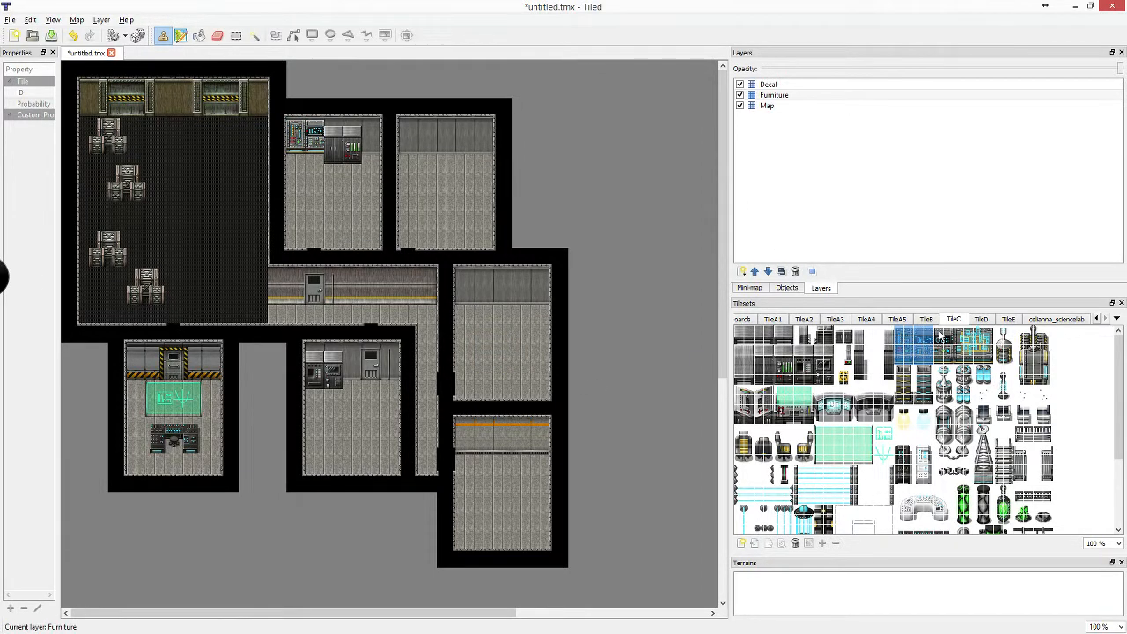
left_click_drag(964, 334, 990, 358)
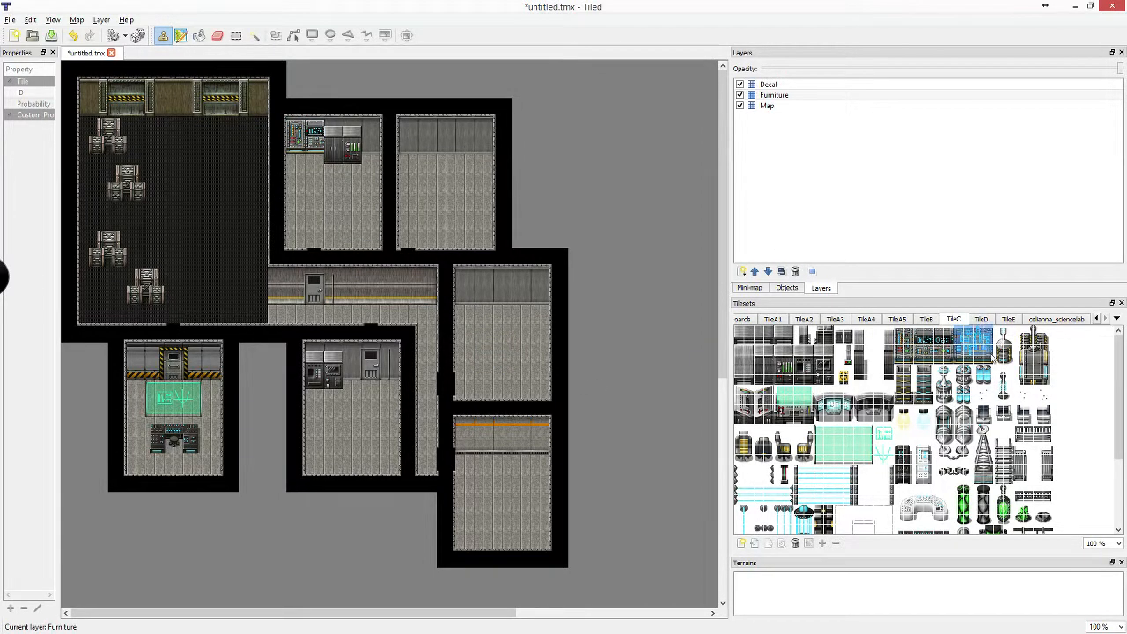
left_click(460, 141)
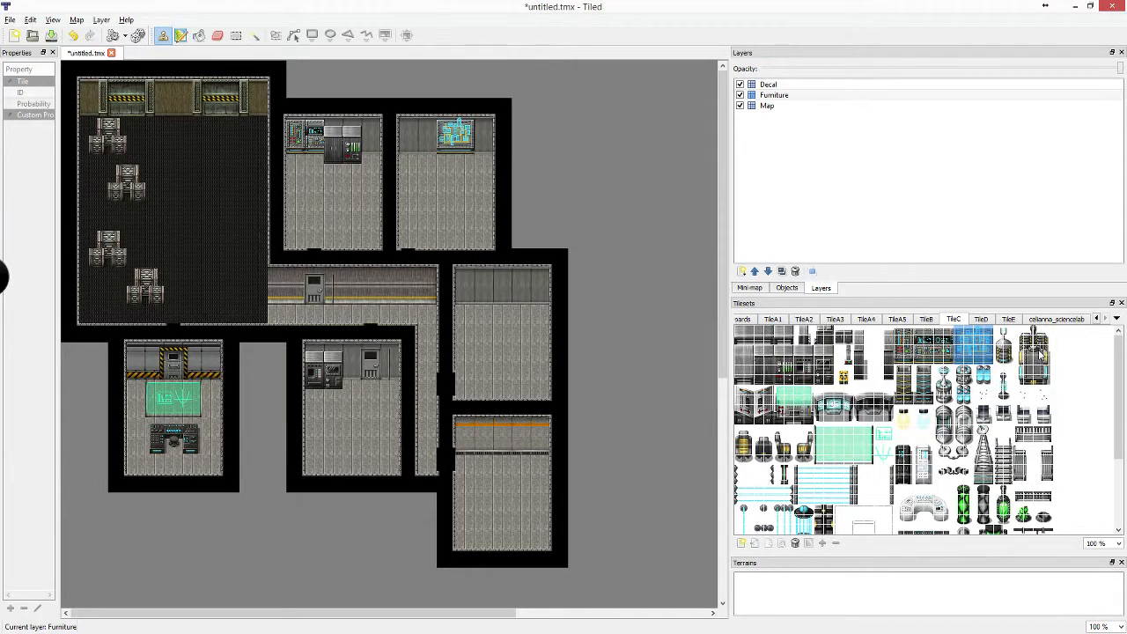
On the Furniture layer, place the large yellow-trimmed TileC machine at the north wall of the room east of the path, with a small console on each side
left_click_drag(1023, 330, 1048, 382)
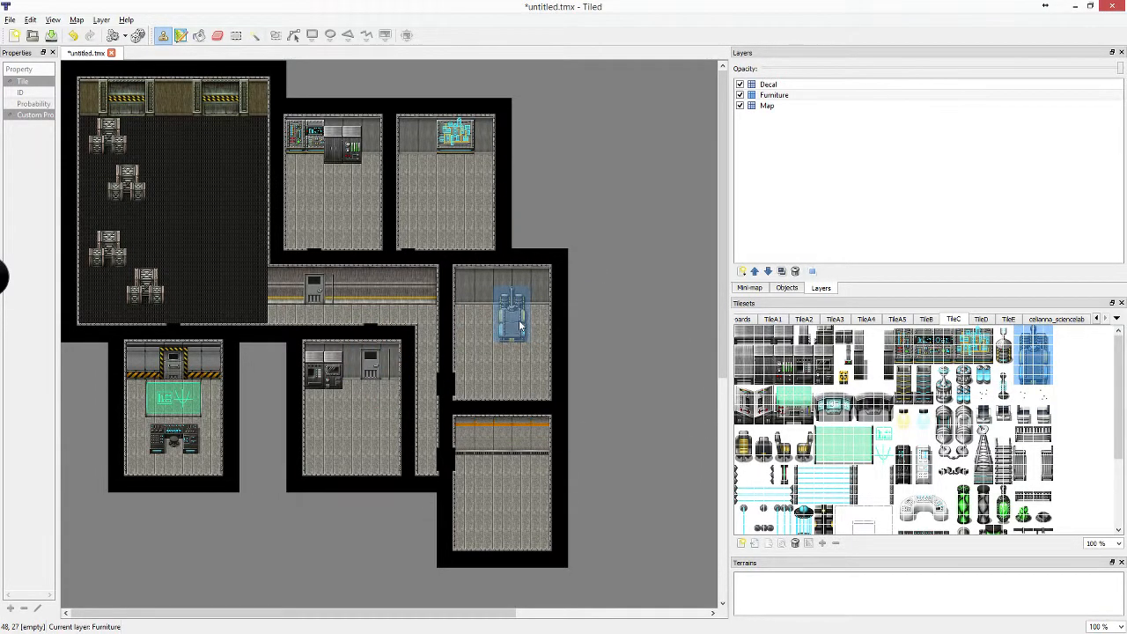
left_click(500, 325)
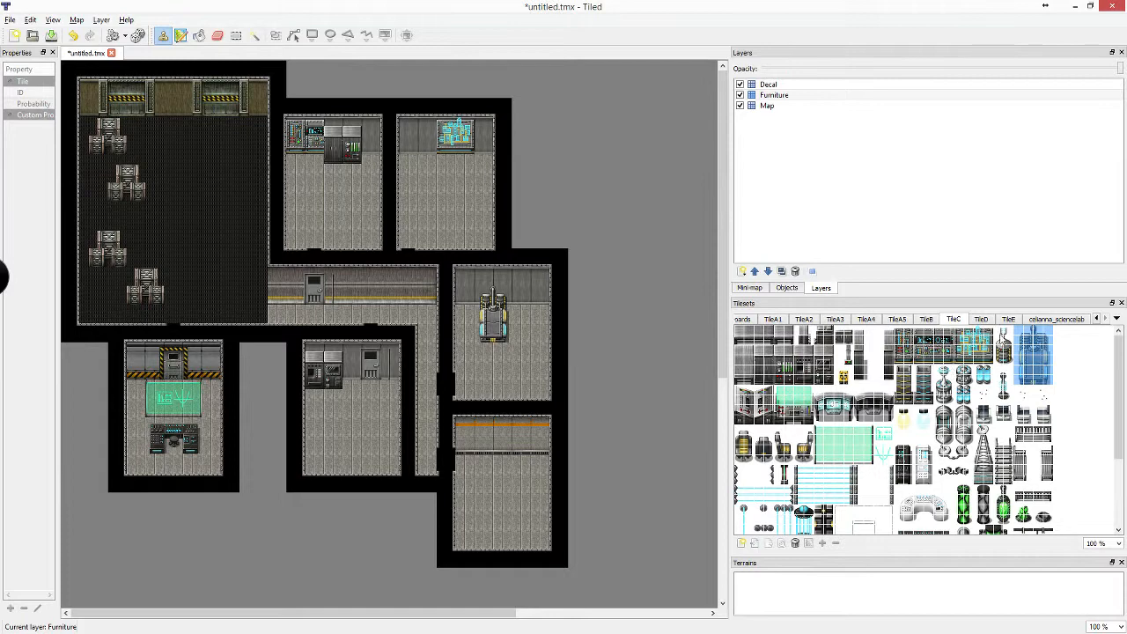
scroll(1026, 432, "down", 3)
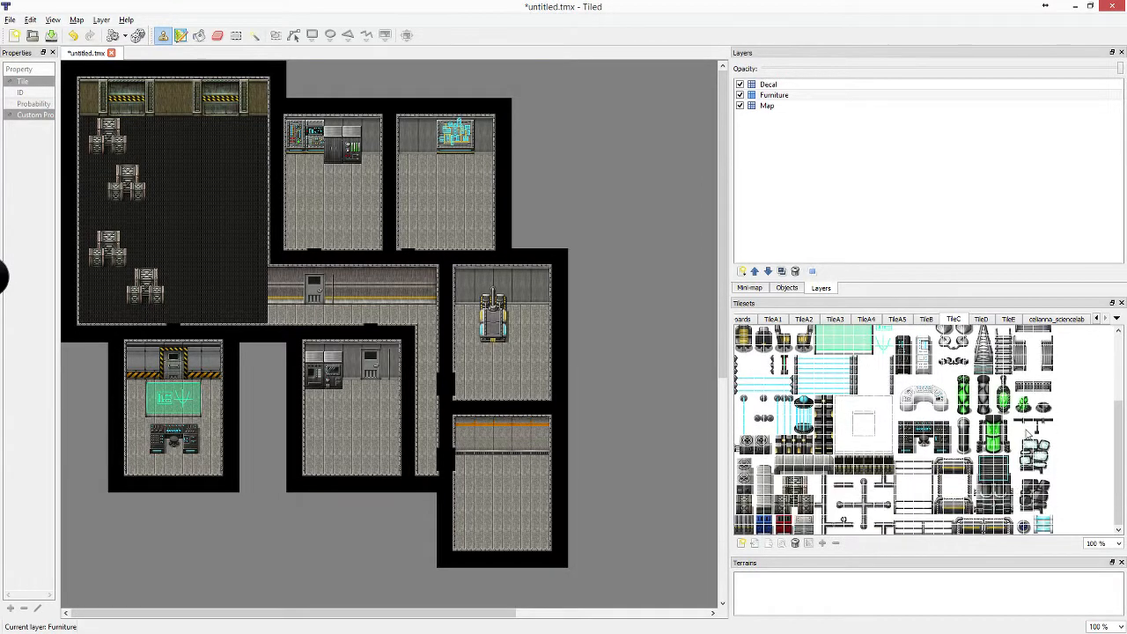
scroll(1027, 434, "up", 2)
left_click(1044, 390)
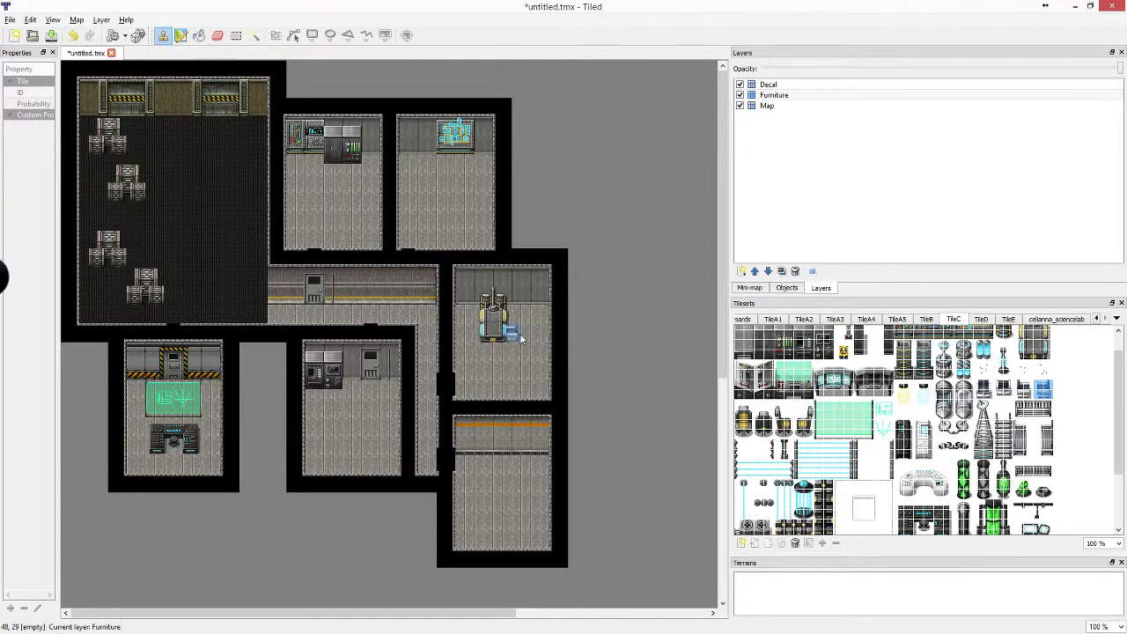
left_click(768, 84)
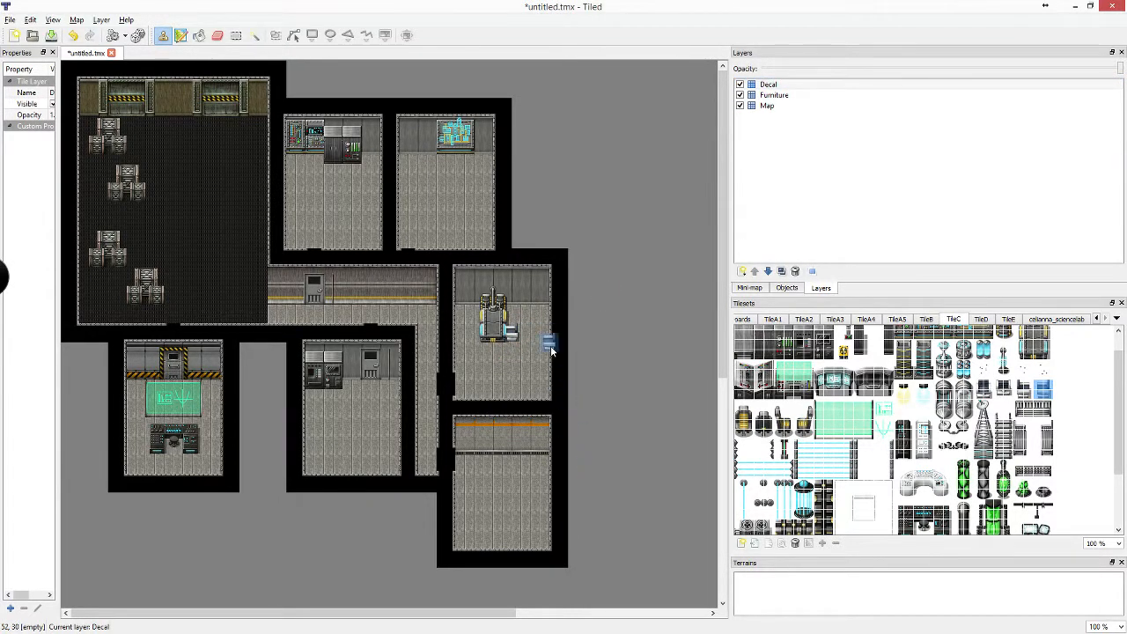
key("ctrl+z")
left_click(775, 95)
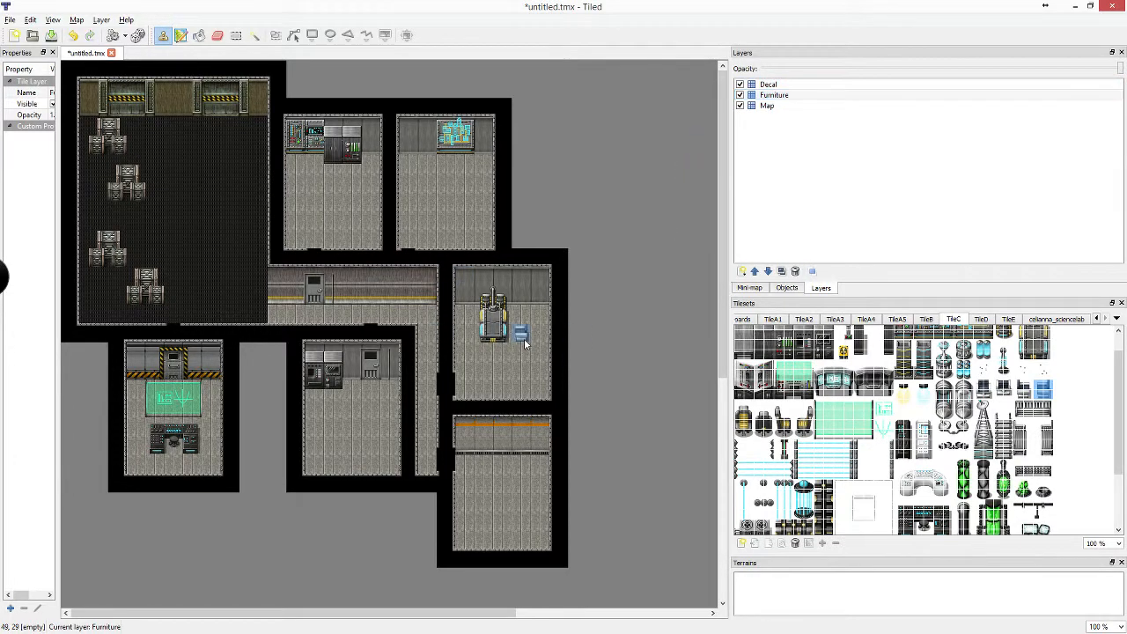
left_click(1025, 390)
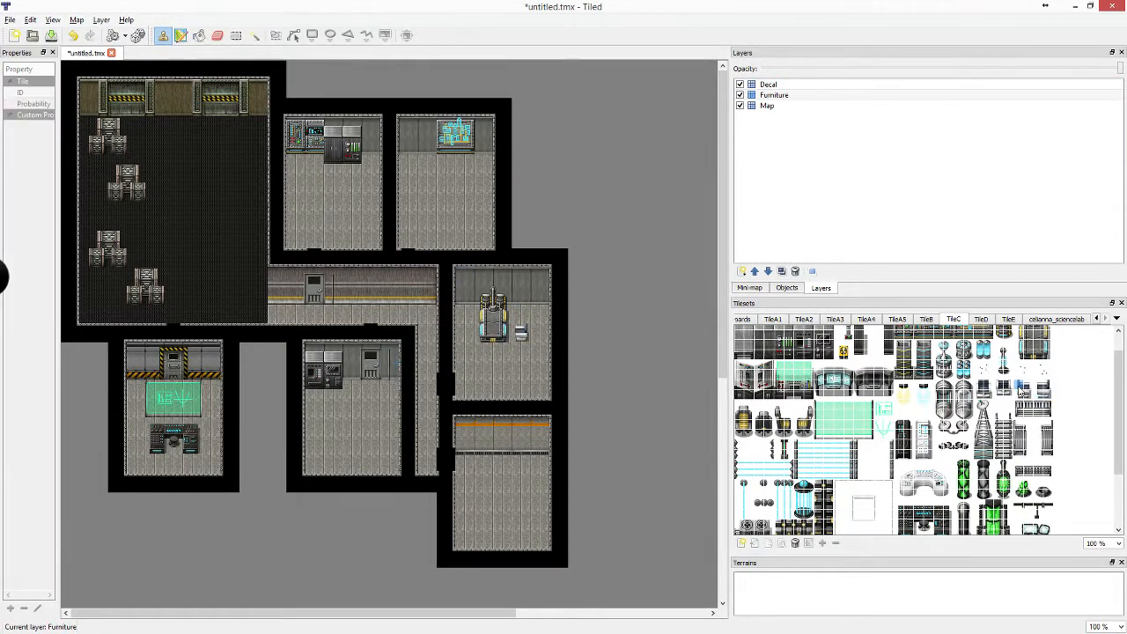
left_click(467, 339)
Place the TileC console with the green screen against the east end of the north wall in the southeast room
scroll(963, 474, "down", 3)
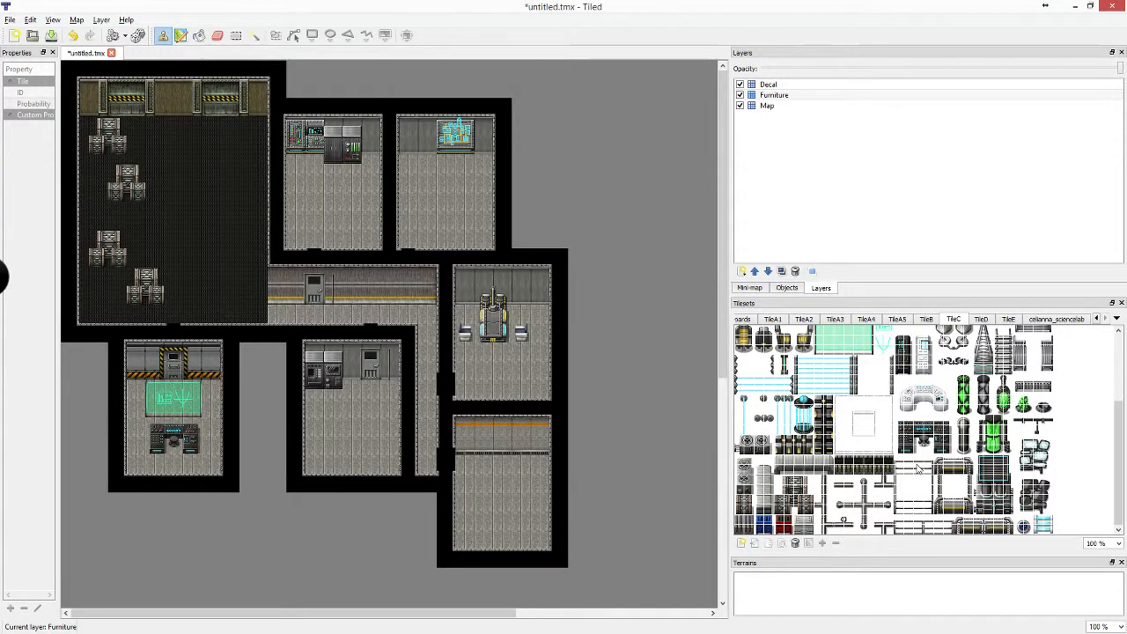
scroll(832, 522, "up", 4)
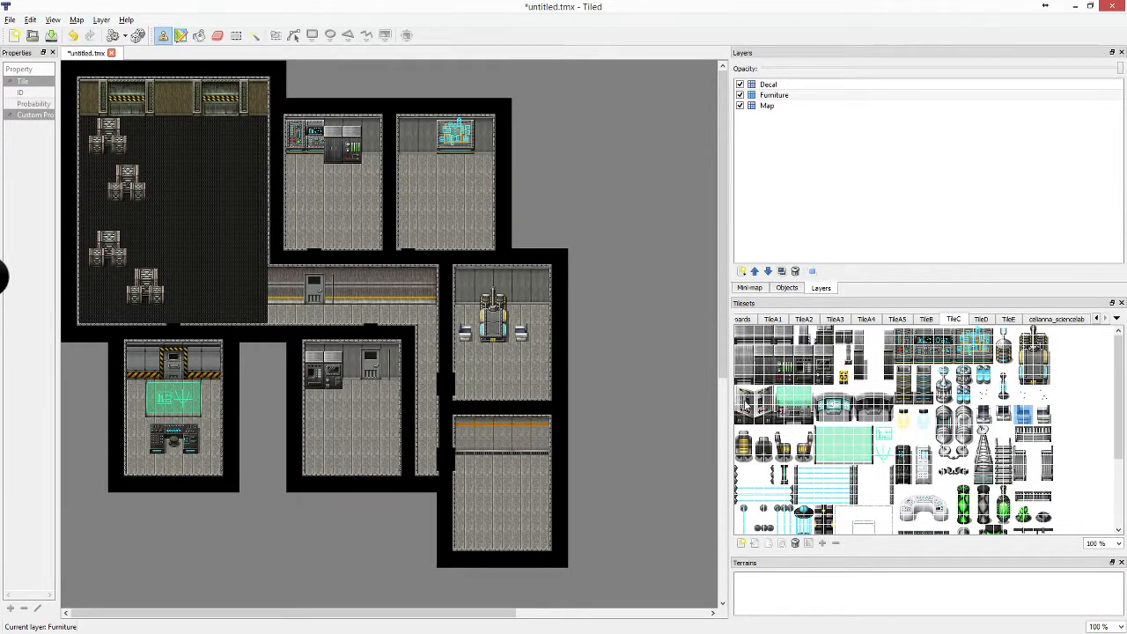
left_click_drag(775, 390, 813, 428)
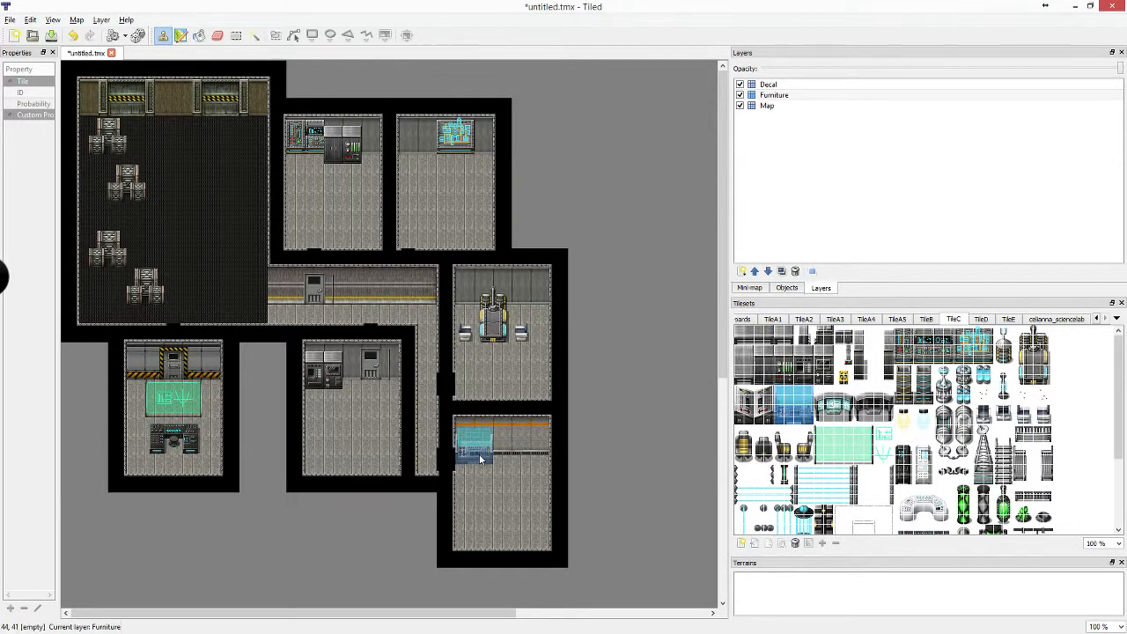
left_click(532, 457)
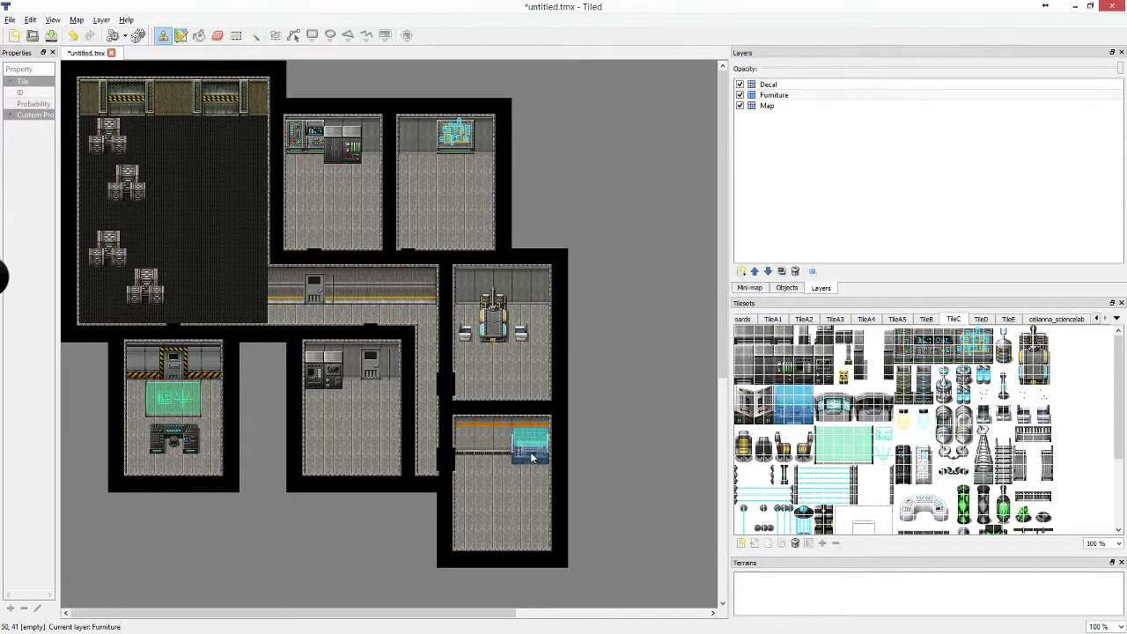
right_click(897, 451)
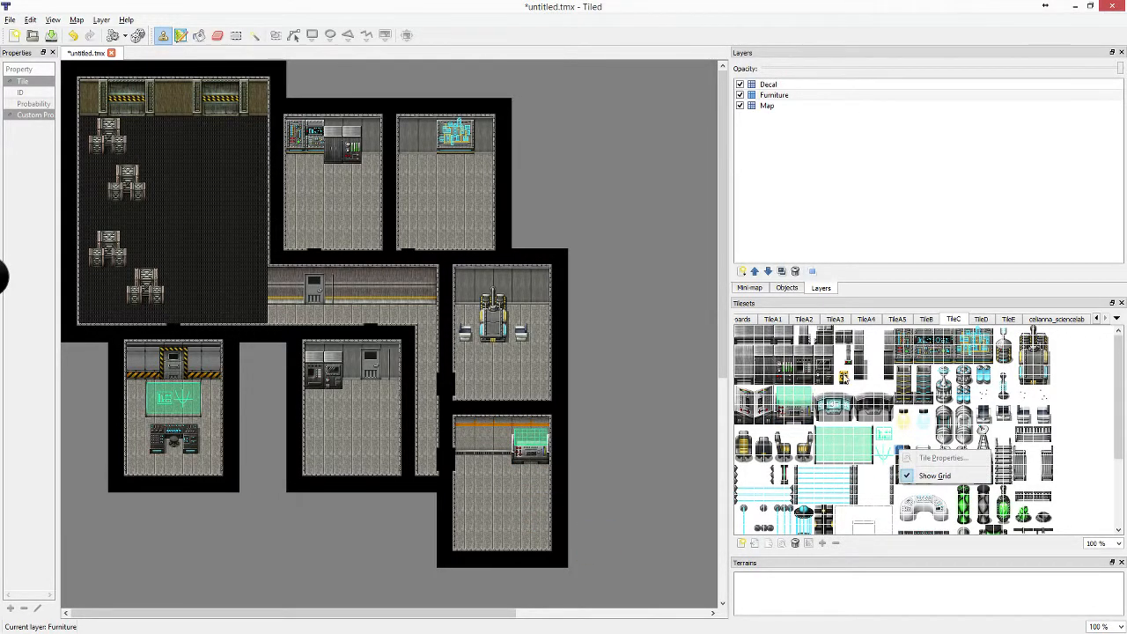
On the Decal layer, place the yellow hazard symbol from TileC on the body of the large machine
left_click(842, 377)
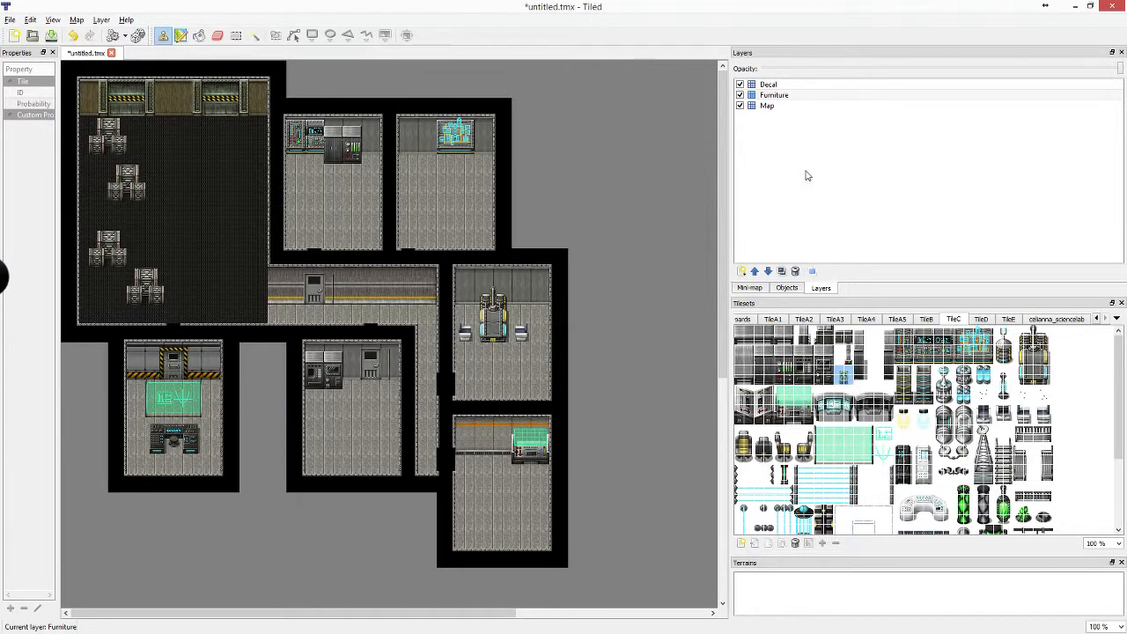
left_click(773, 85)
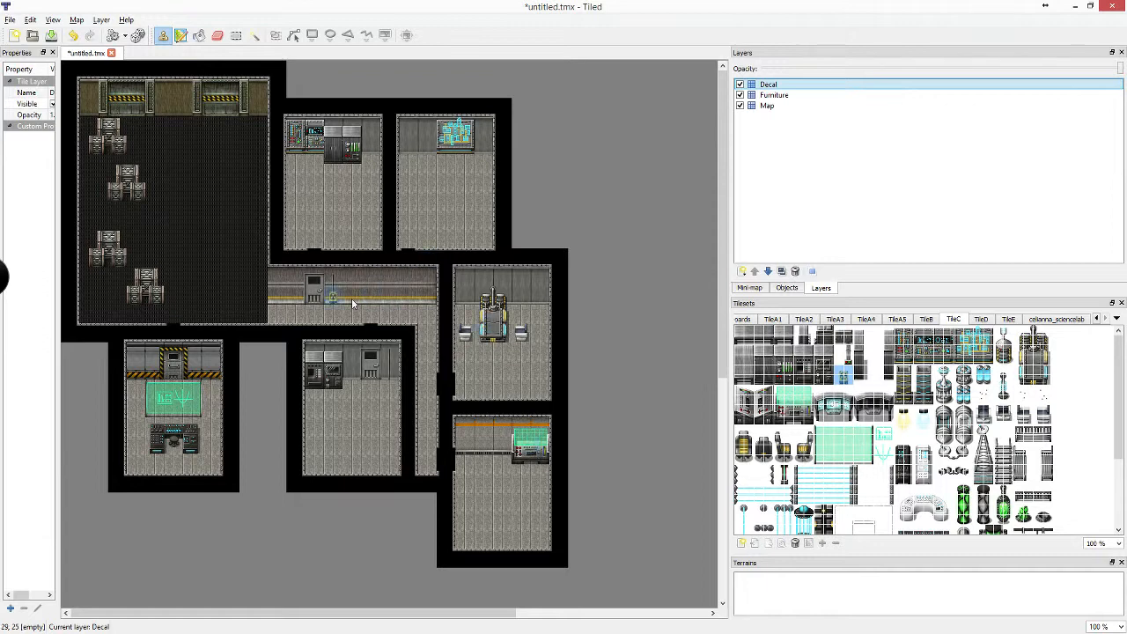
left_click(320, 293)
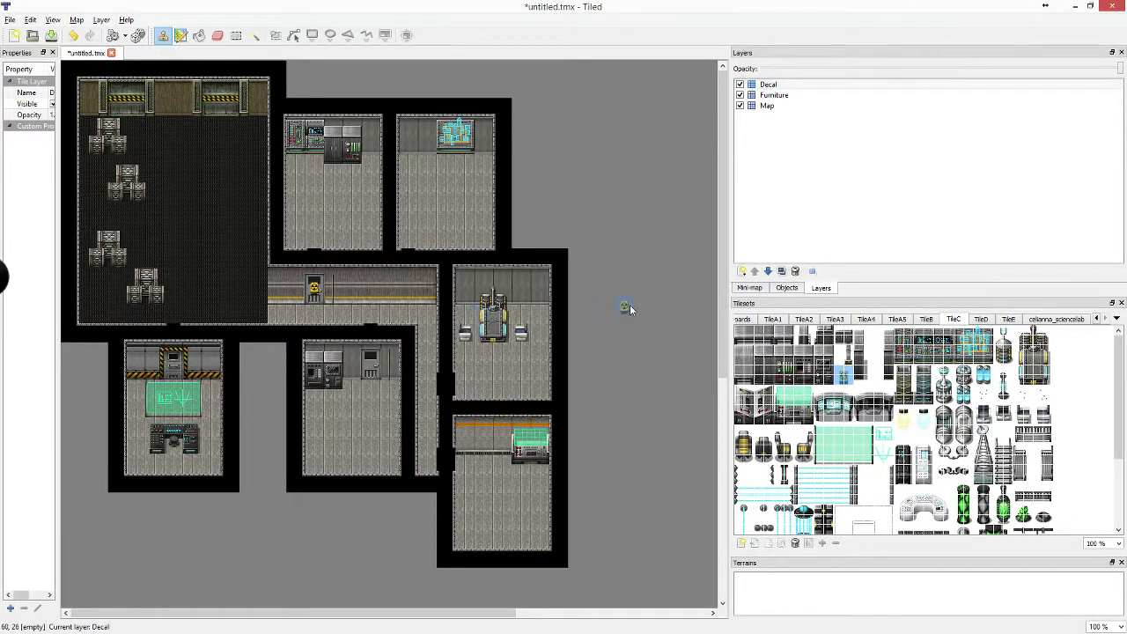
key("ctrl+z")
left_click(496, 328)
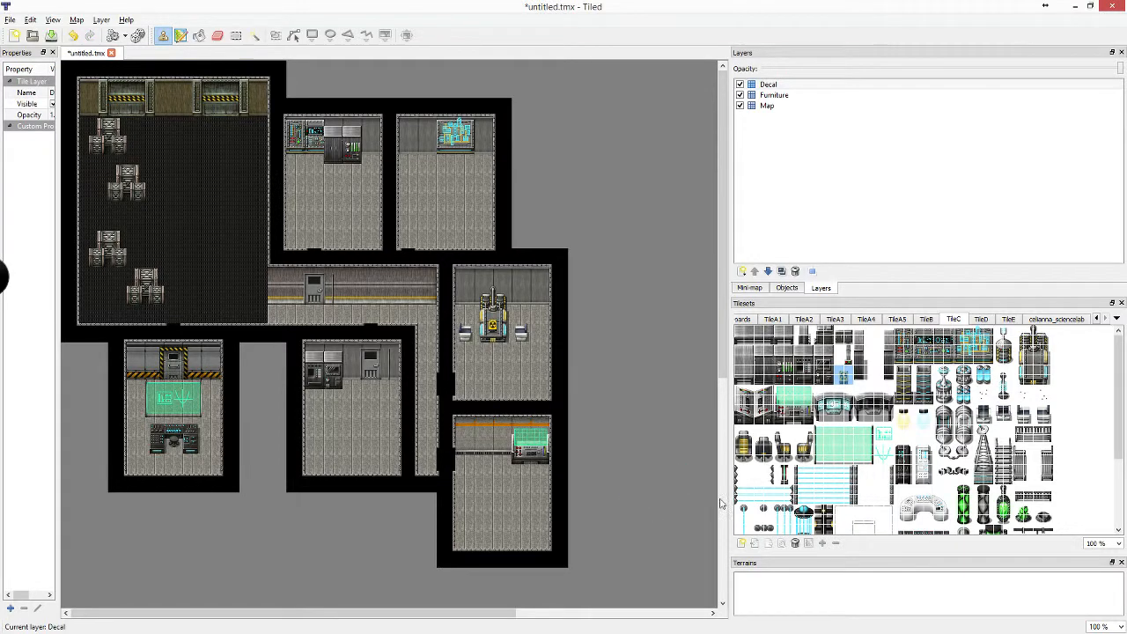
In the southeast room, place the narrow TileC wall pipe on the north wall and the grey side cabinet along the west wall, the cabinet on the Furniture layer
left_click_drag(842, 333, 849, 369)
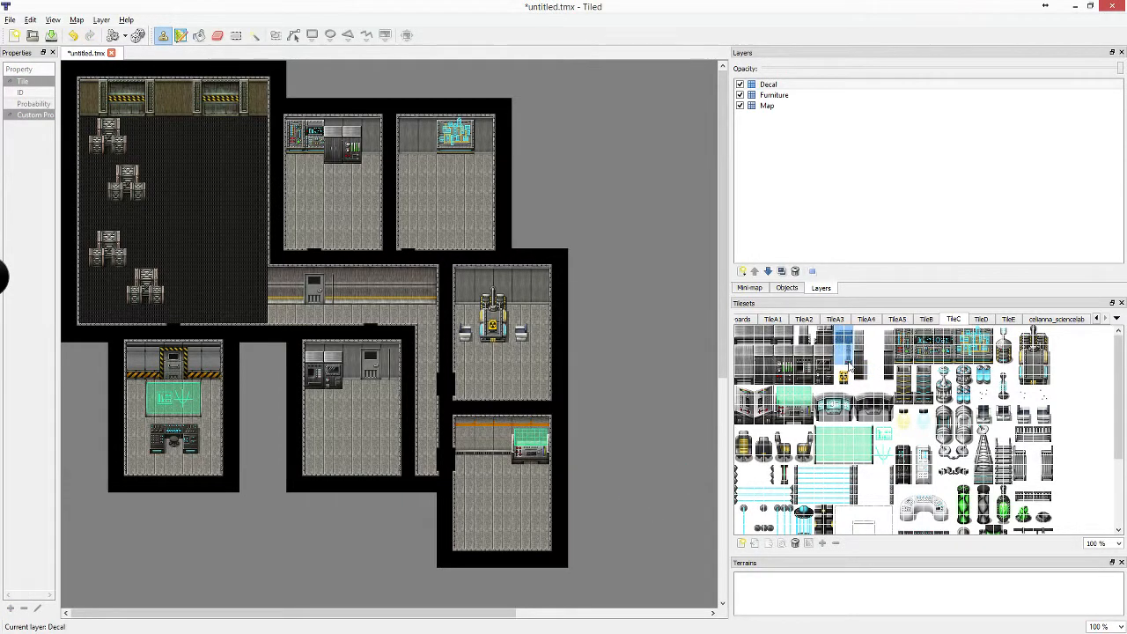
right_click(495, 441)
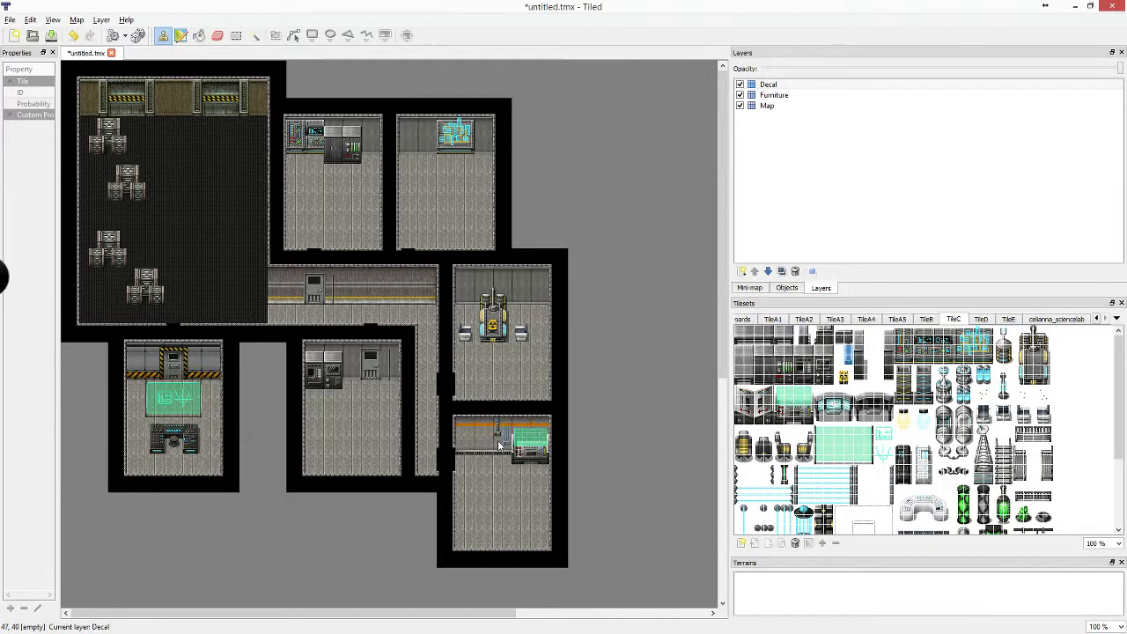
left_click(879, 351)
left_click_drag(862, 332, 871, 386)
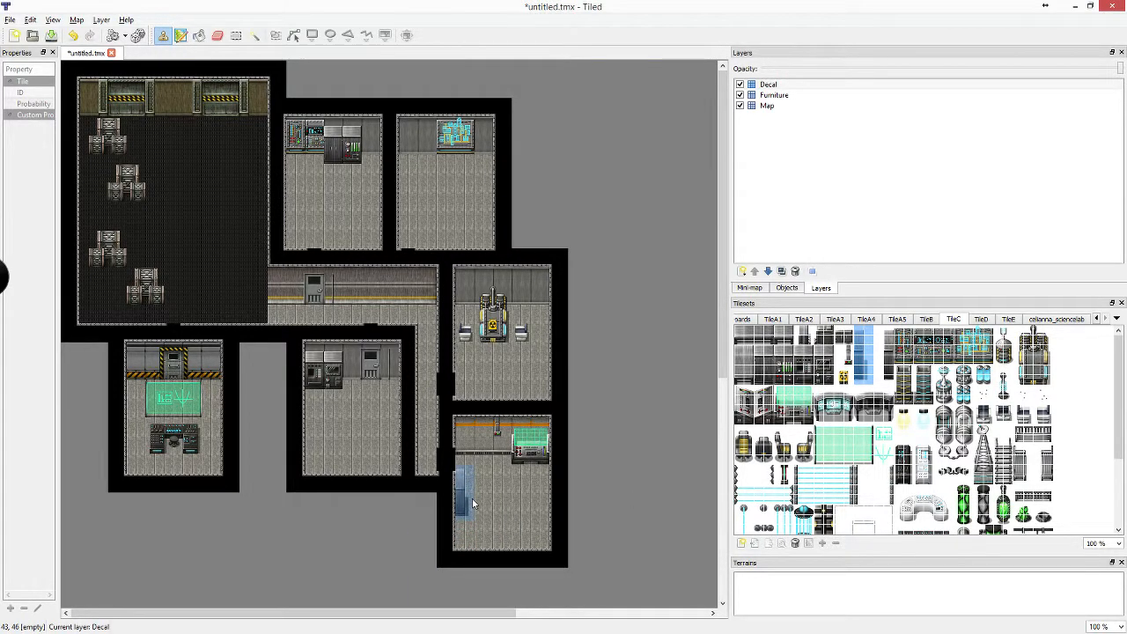
left_click(467, 525)
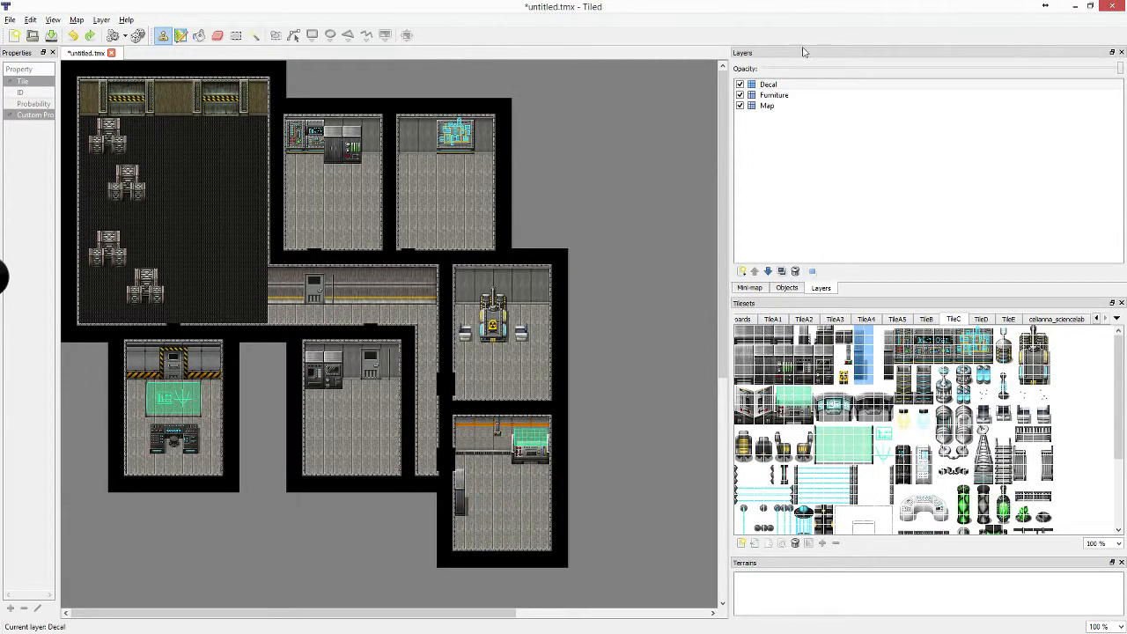
left_click(781, 96)
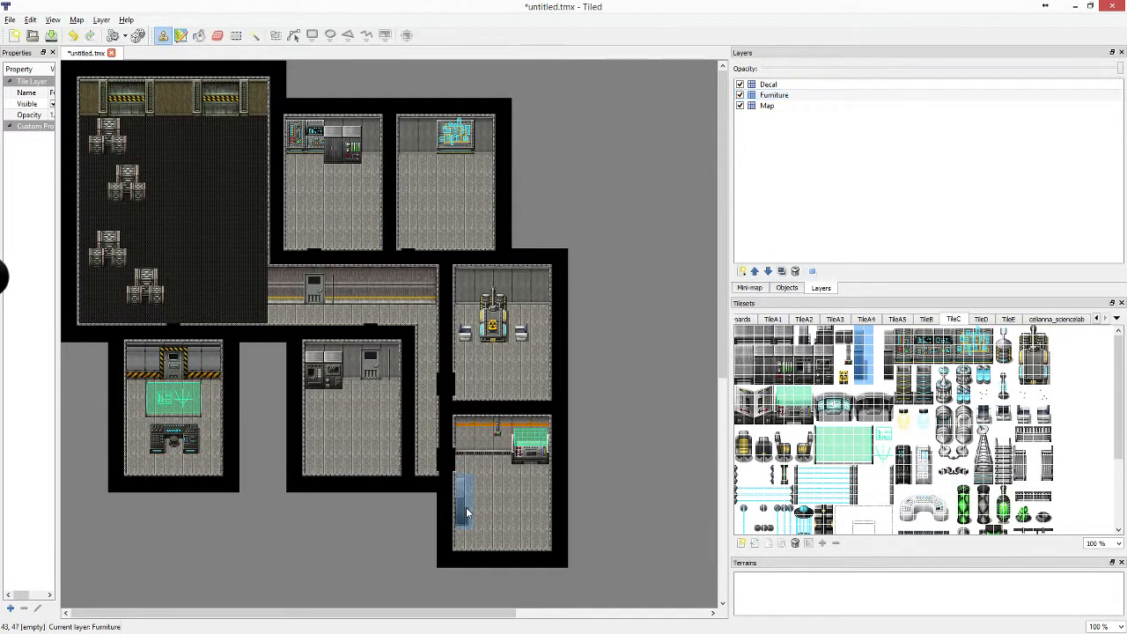
Add a tile layer named Furniture 2 beneath Decal and place a second grey cabinet on it below the first, erasing the part overlapping the south wall
left_click(744, 272)
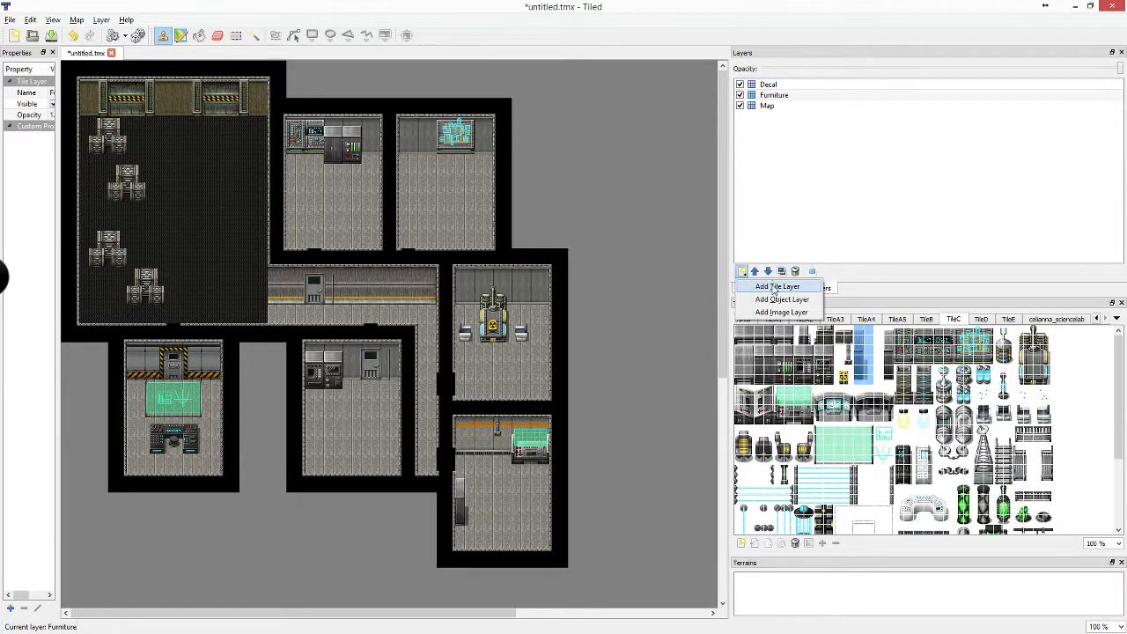
left_click(777, 287)
type("Furn")
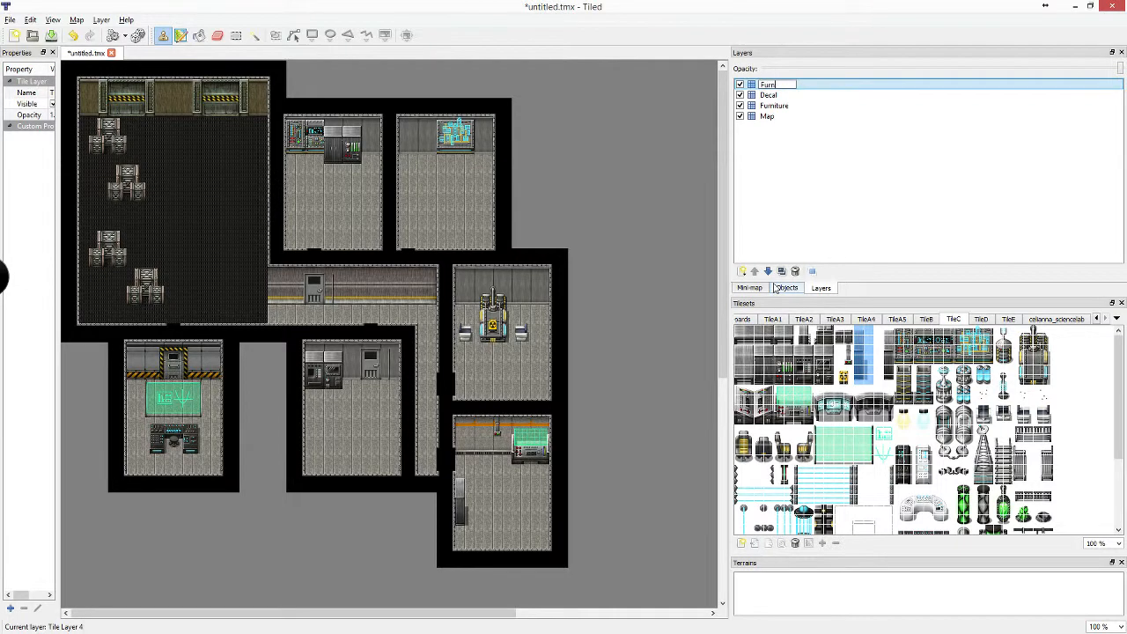
type("iture 2")
key("Return")
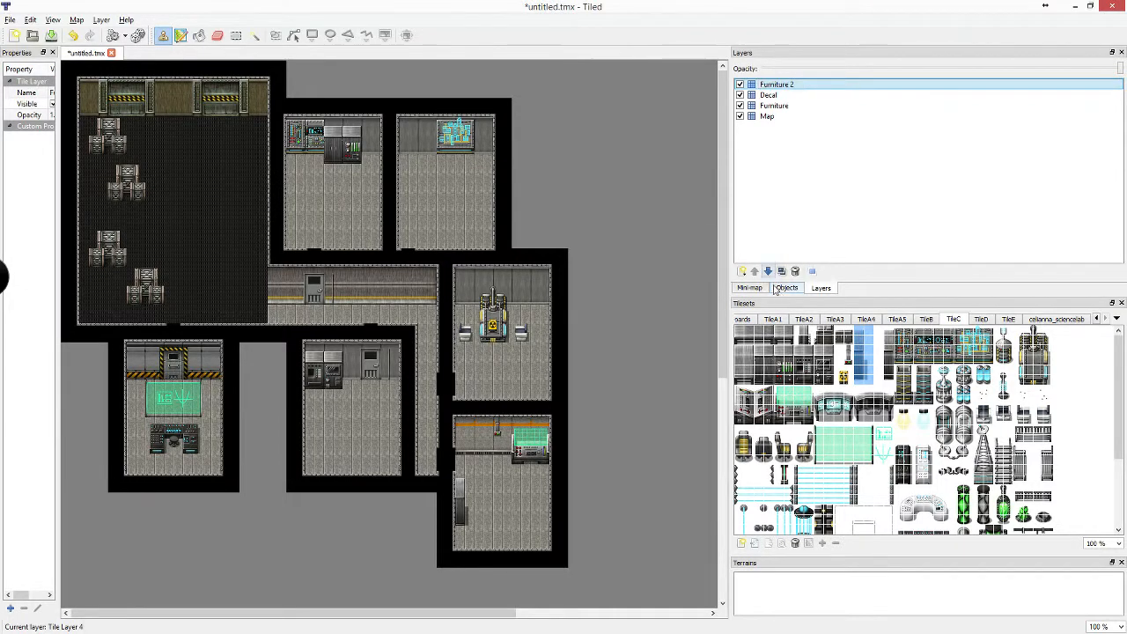
left_click(768, 271)
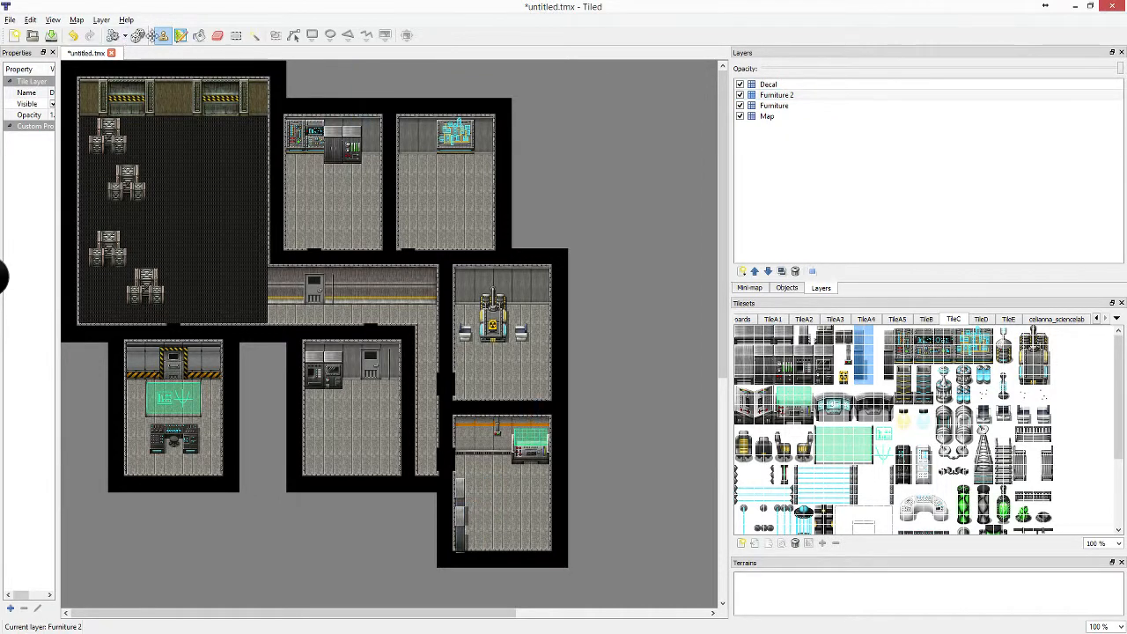
left_click(218, 35)
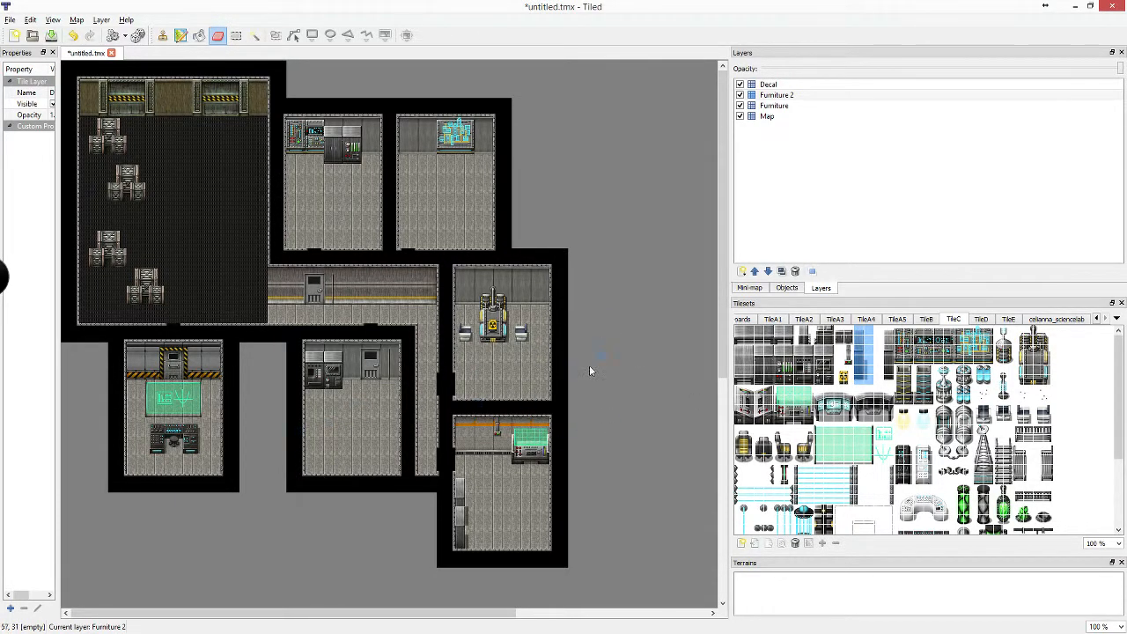
Choose the white two-tile-high furniture piece from the west edge of the TileB tileset for placement on the Furniture layer
left_click(925, 318)
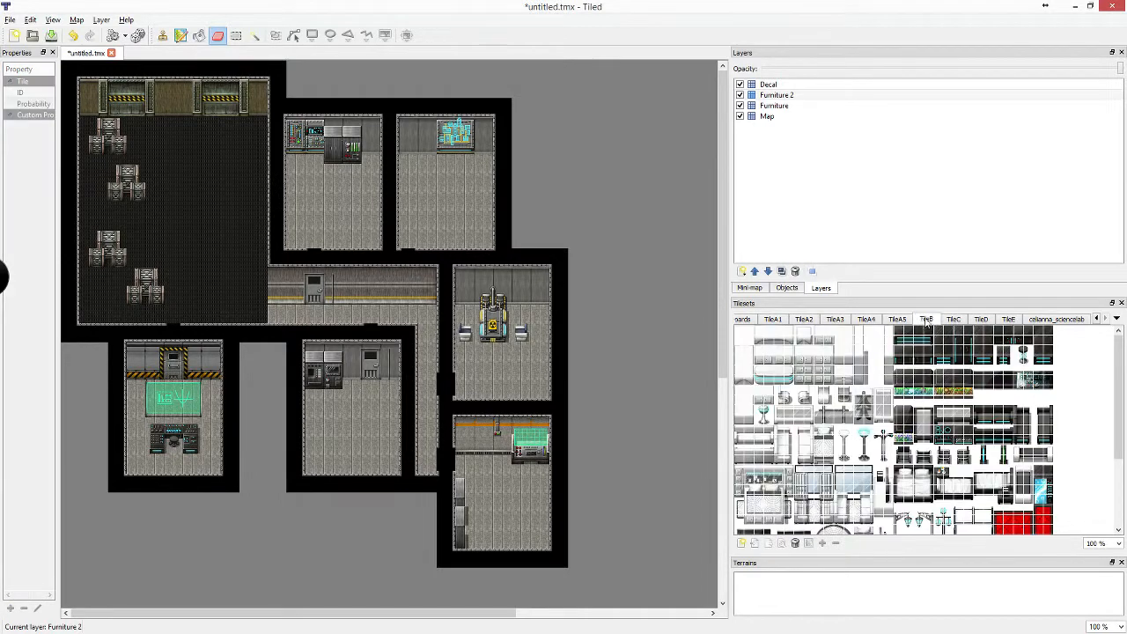
scroll(831, 370, "down", 3)
scroll(832, 370, "up", 3)
mouse_move(819, 331)
left_mouse_down()
mouse_move(863, 374)
mouse_move(828, 343)
mouse_move(847, 358)
left_mouse_up()
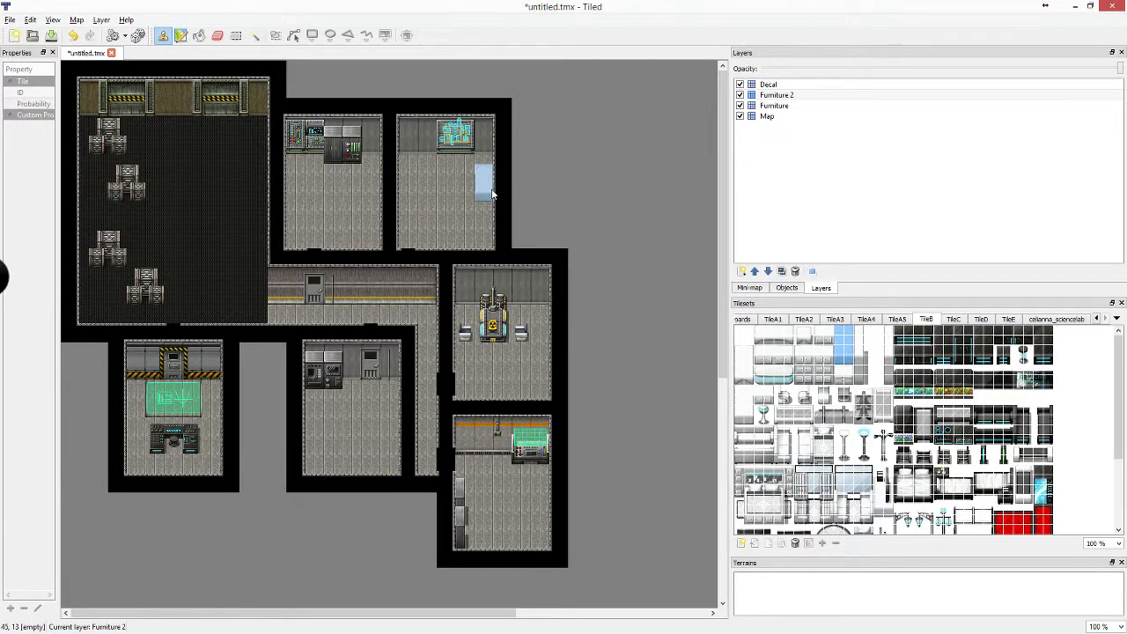
left_click(815, 105)
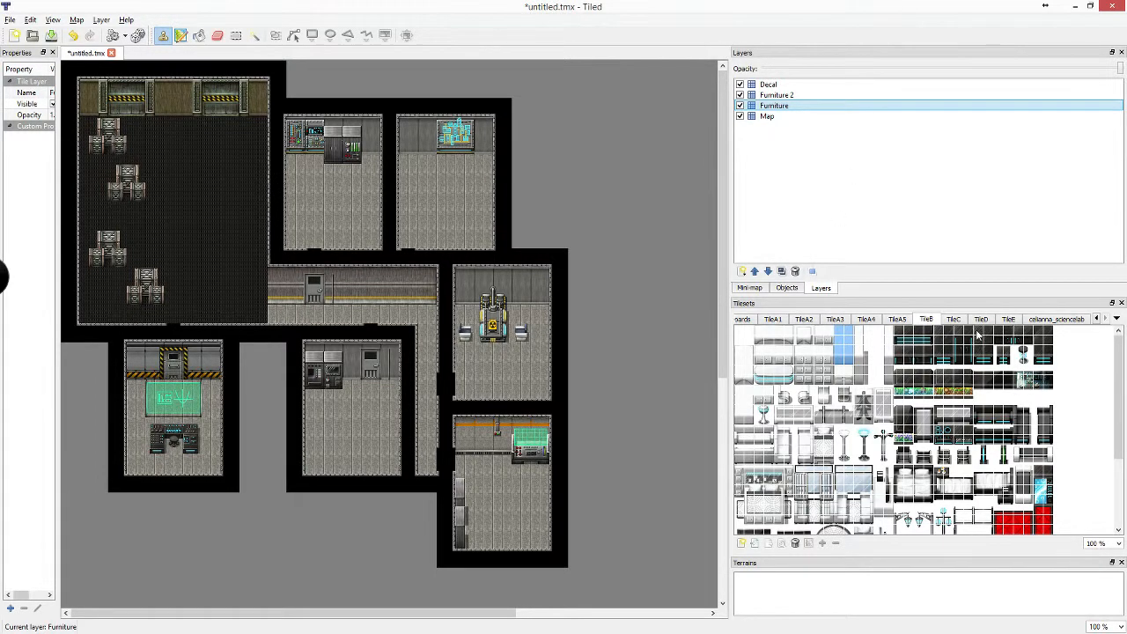
left_click(876, 403)
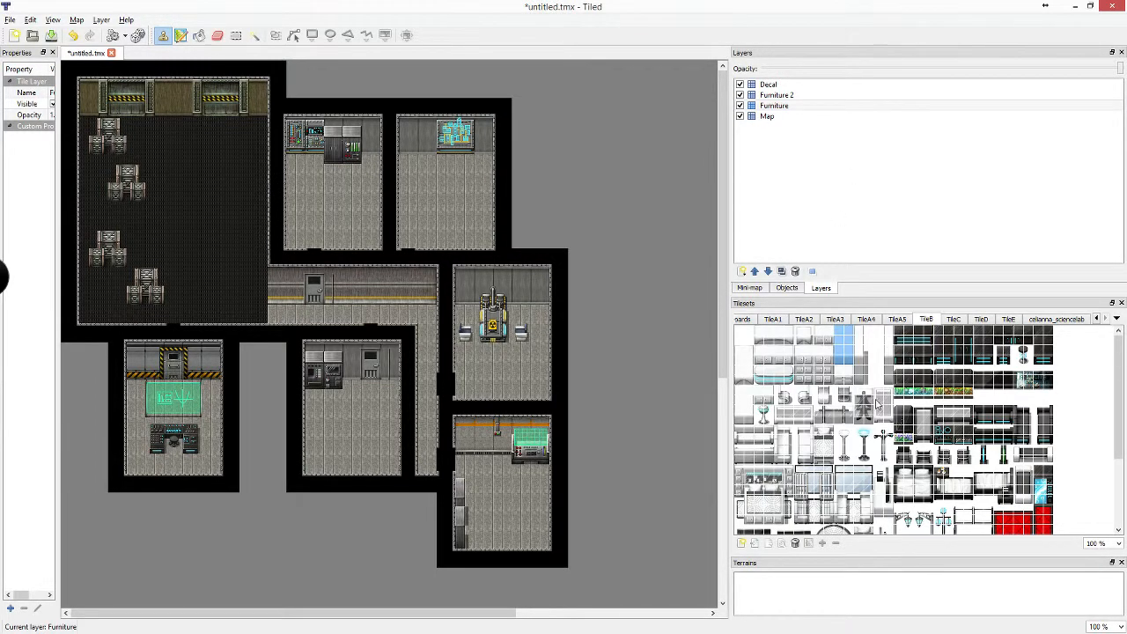
left_click_drag(750, 364, 750, 381)
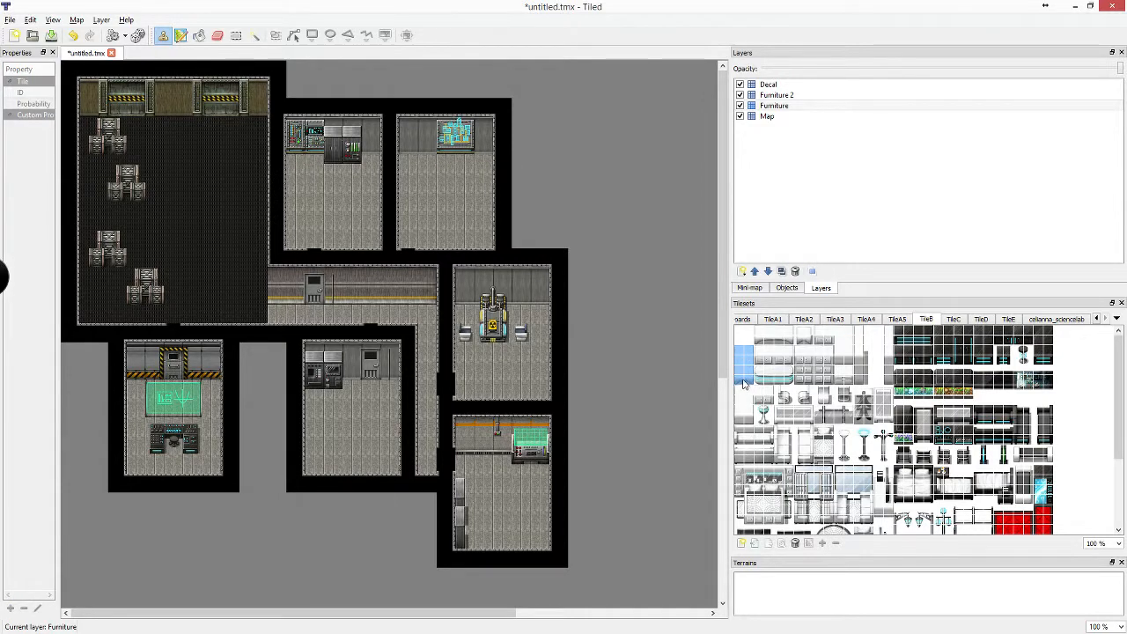
Place a white counter from the TileB tileset along the east wall of the upper room with the blue wall display
left_click_drag(842, 332, 848, 363)
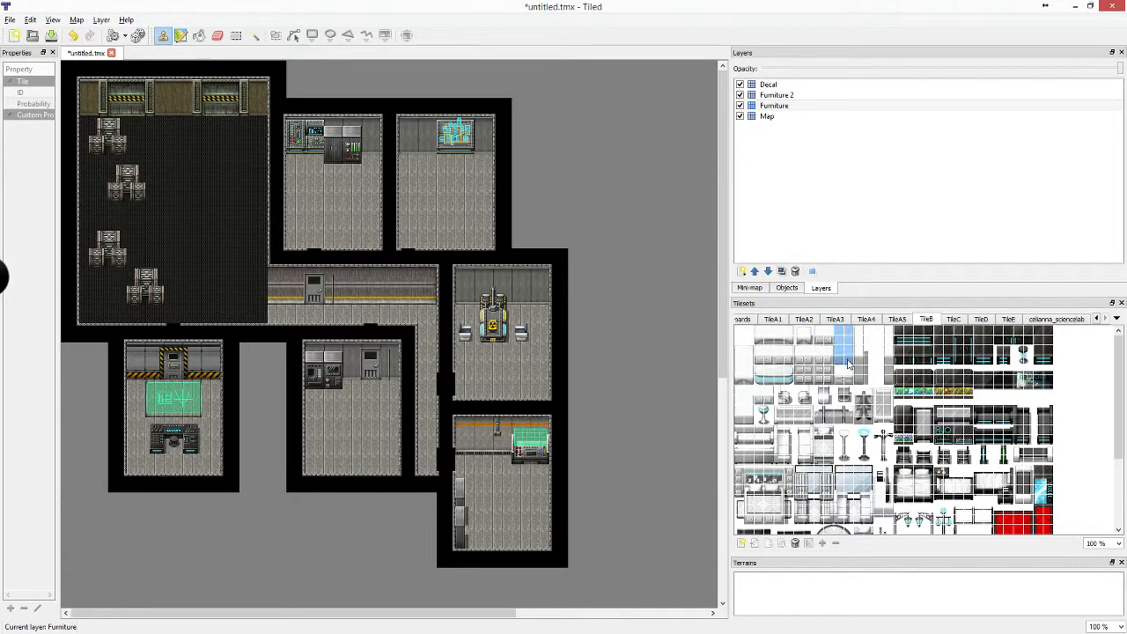
left_click(486, 172)
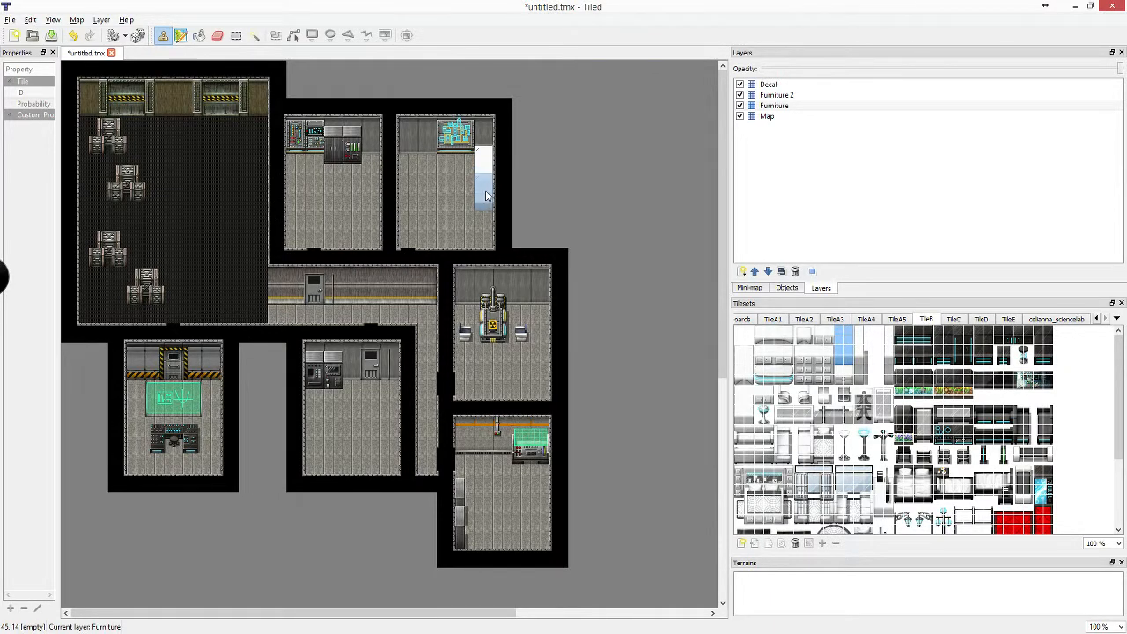
left_click(486, 199)
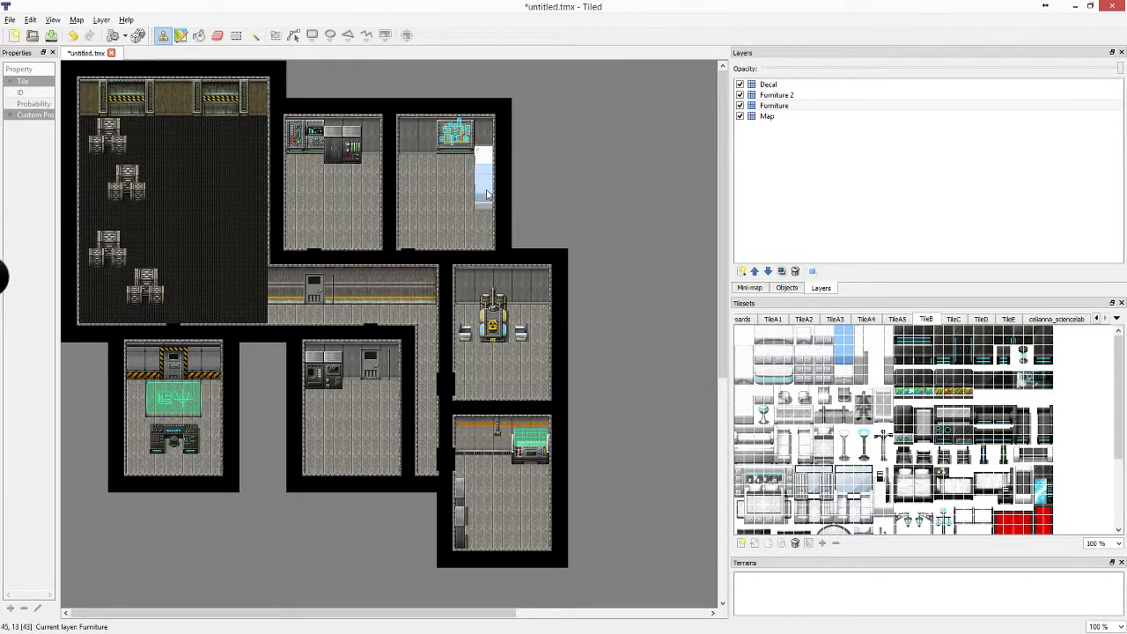
Restamp the white counter as a short cabinet beneath the blue display's east side and erase the leftover tiles below it
left_click(841, 345)
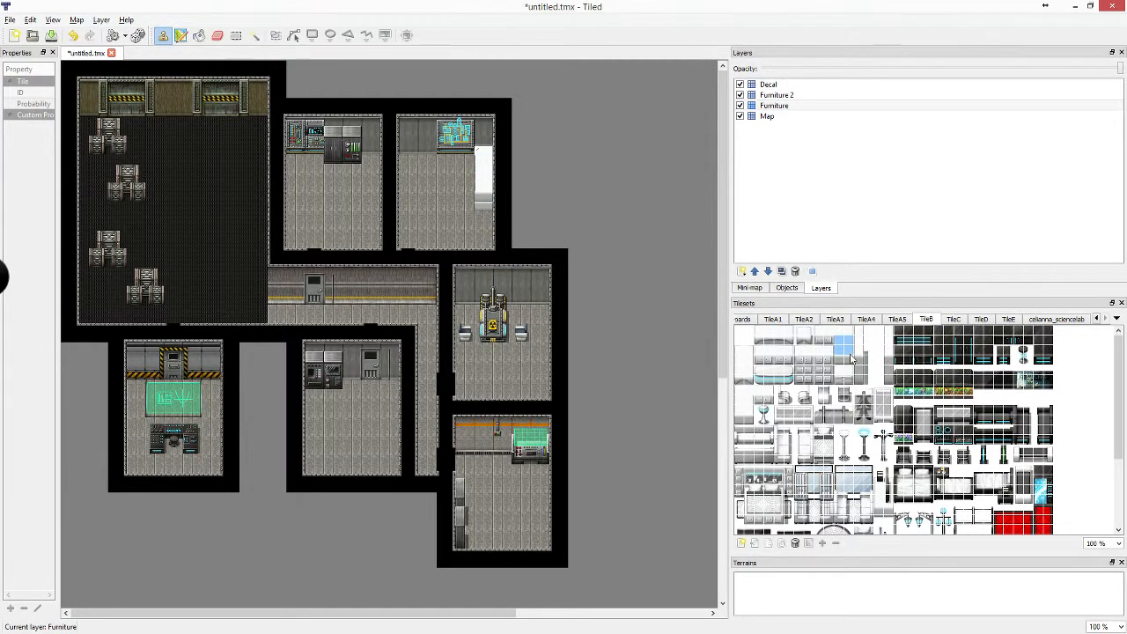
left_click_drag(843, 336, 845, 357)
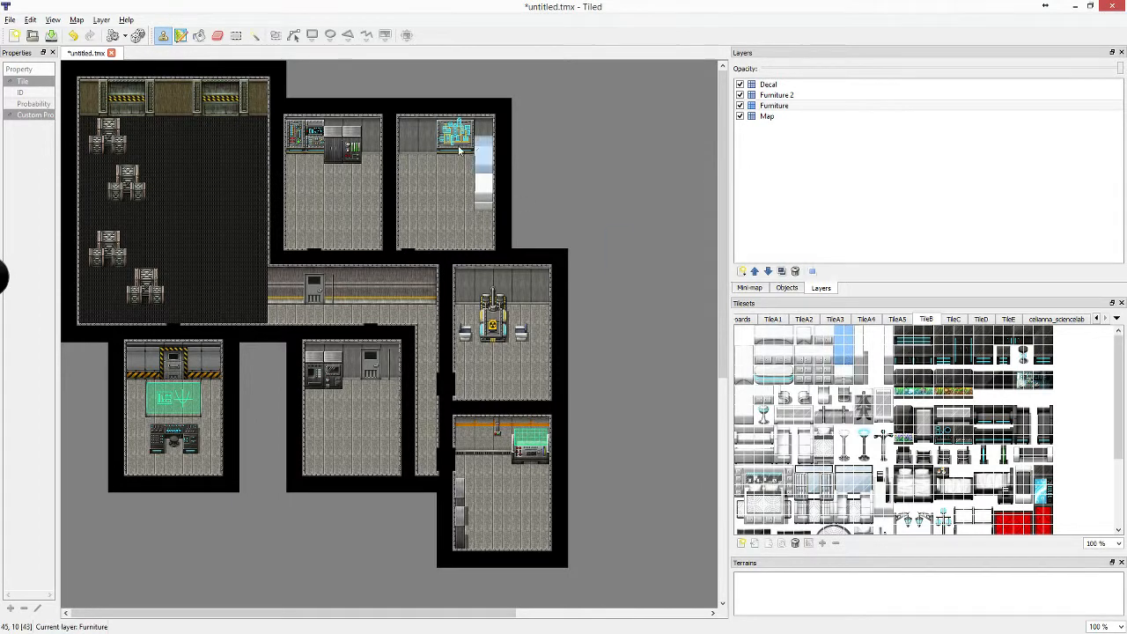
left_click(459, 150)
key("e")
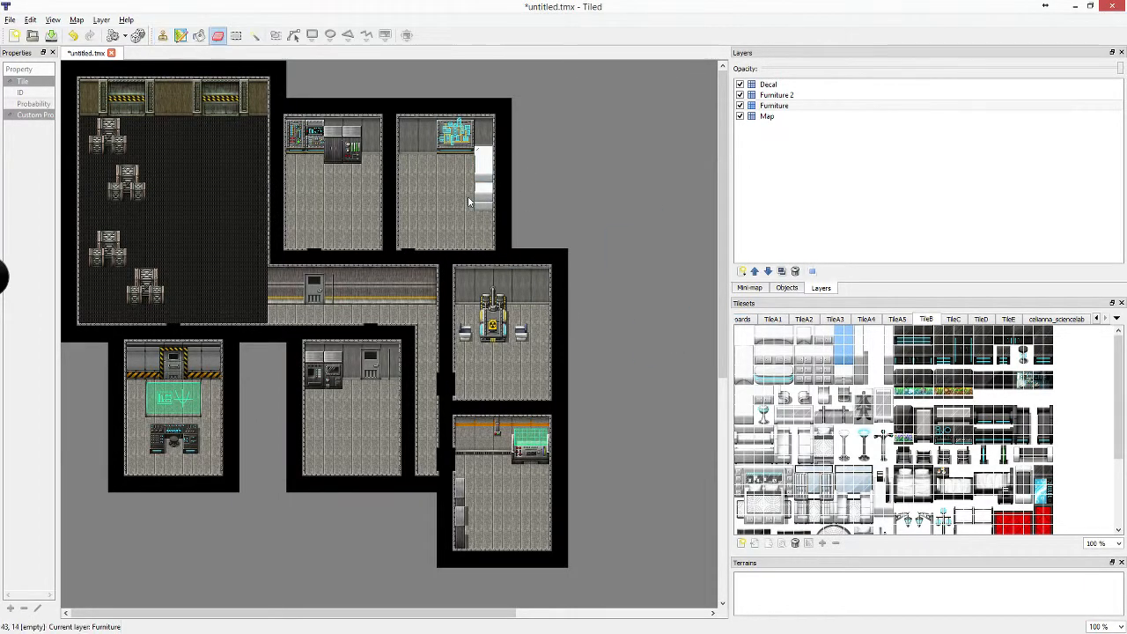
left_click_drag(478, 185, 495, 203)
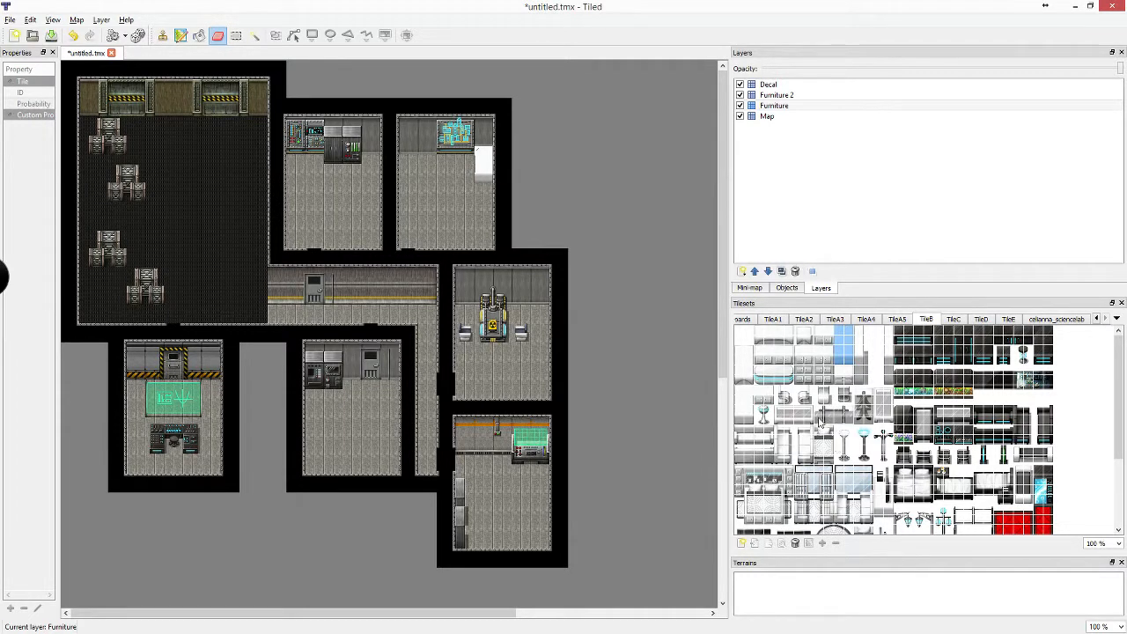
Try the tall white TileB cabinet below the existing one and by the room's west wall, undoing each placement
left_click(786, 398)
scroll(814, 414, "down", 4)
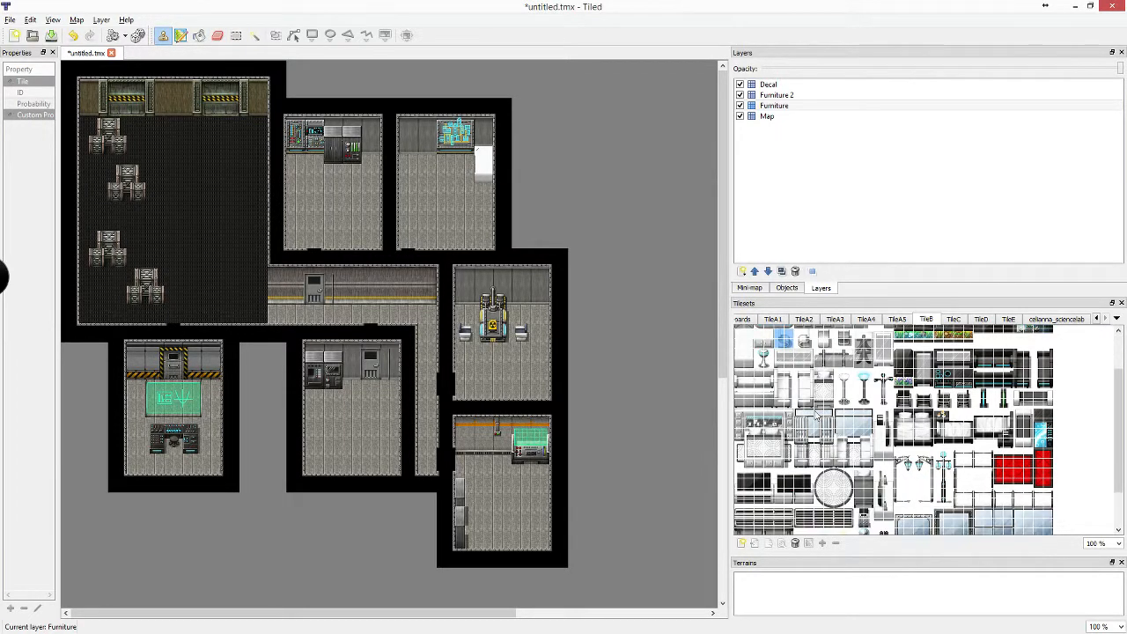
scroll(817, 423, "up", 4)
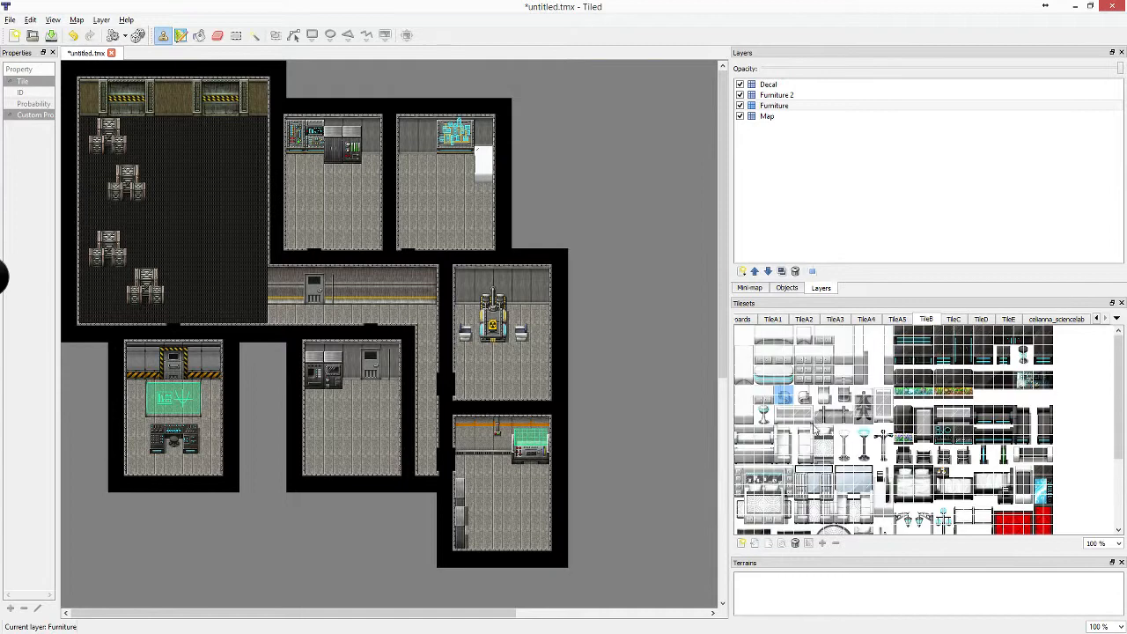
left_click(824, 339)
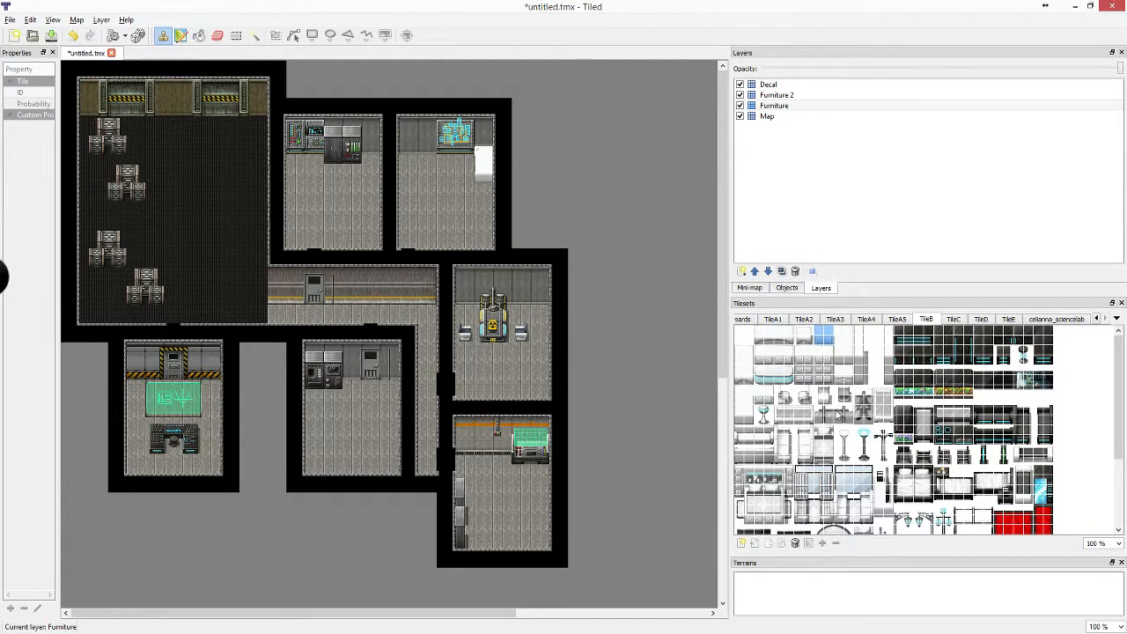
left_click_drag(740, 388, 745, 420)
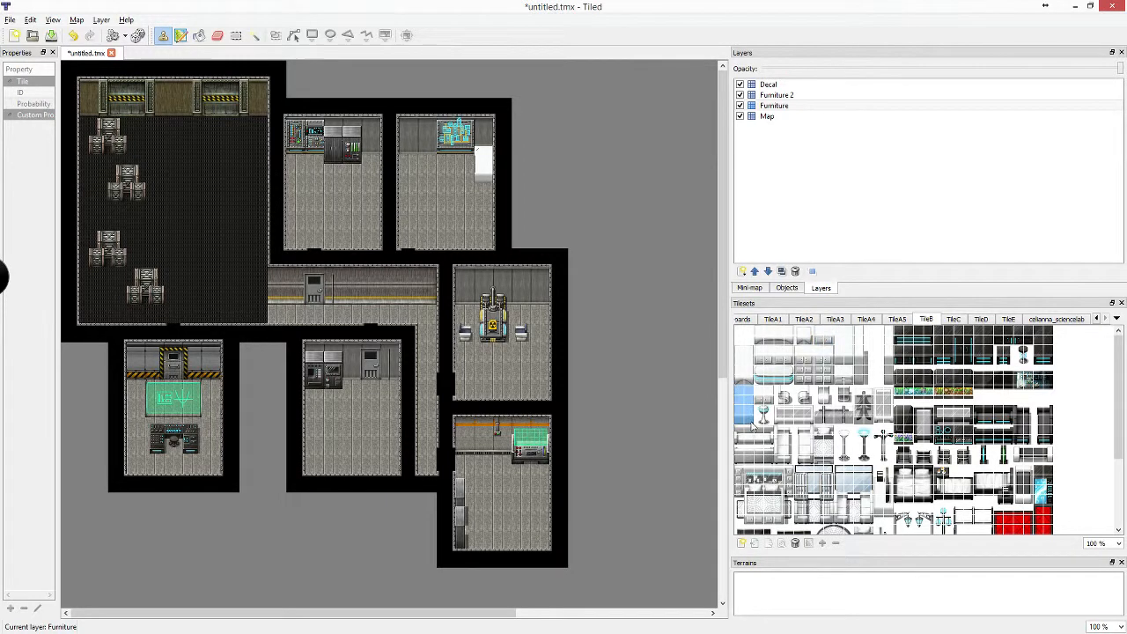
left_click(487, 213)
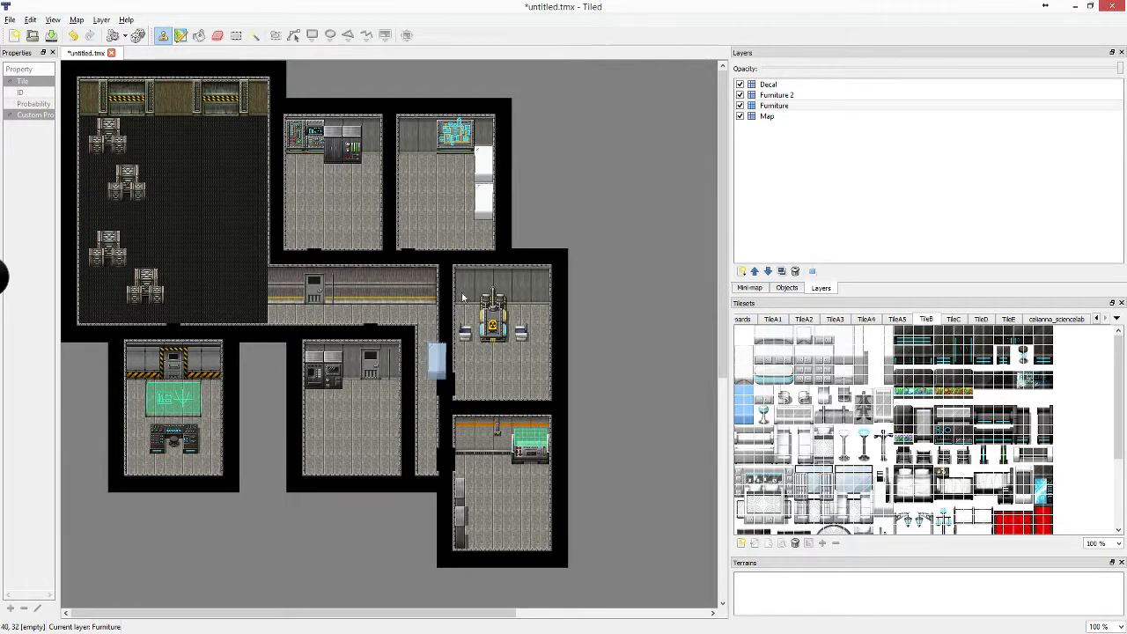
key("ctrl+z")
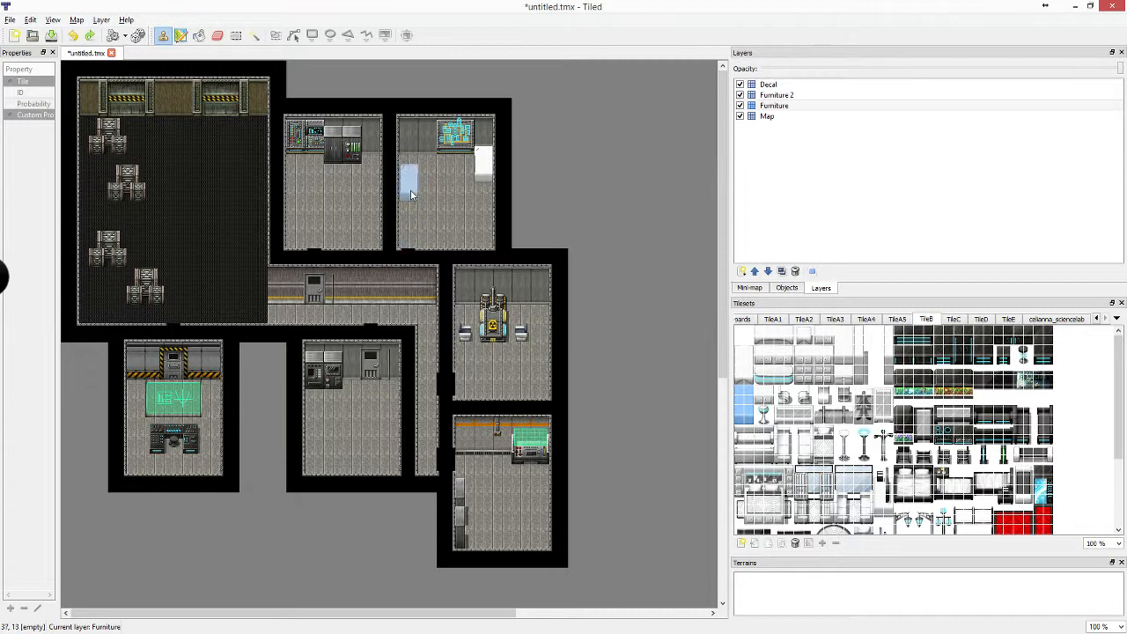
left_click(411, 195)
key("ctrl+z")
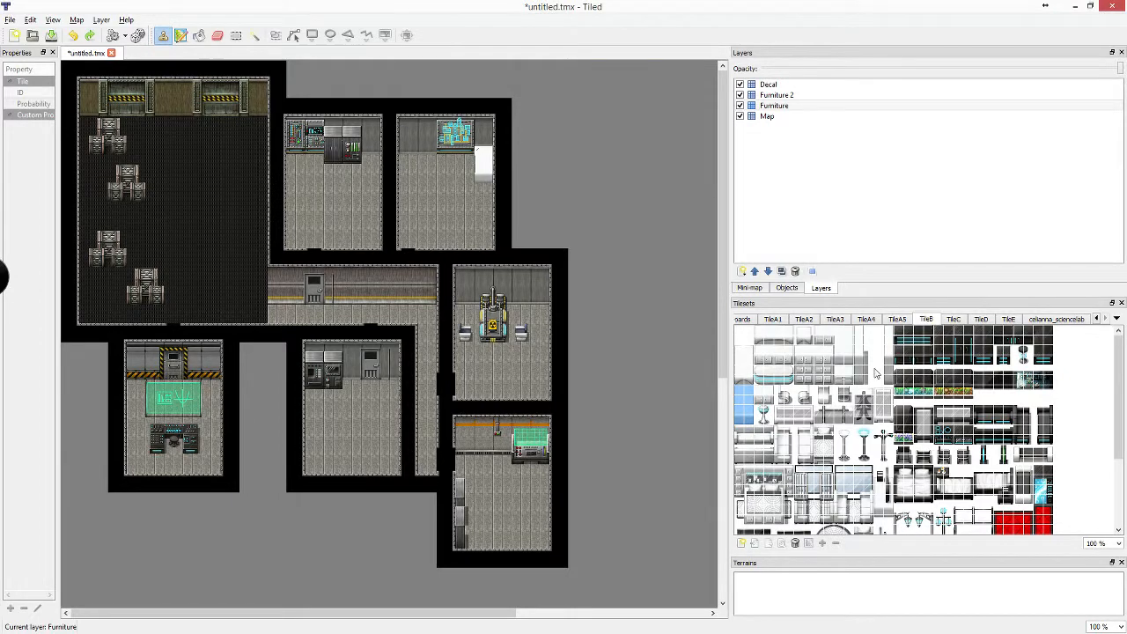
Examine the TileB and TileC tilesets for further furniture pieces, previewing several on the lower-right room
left_click_drag(799, 351, 826, 380)
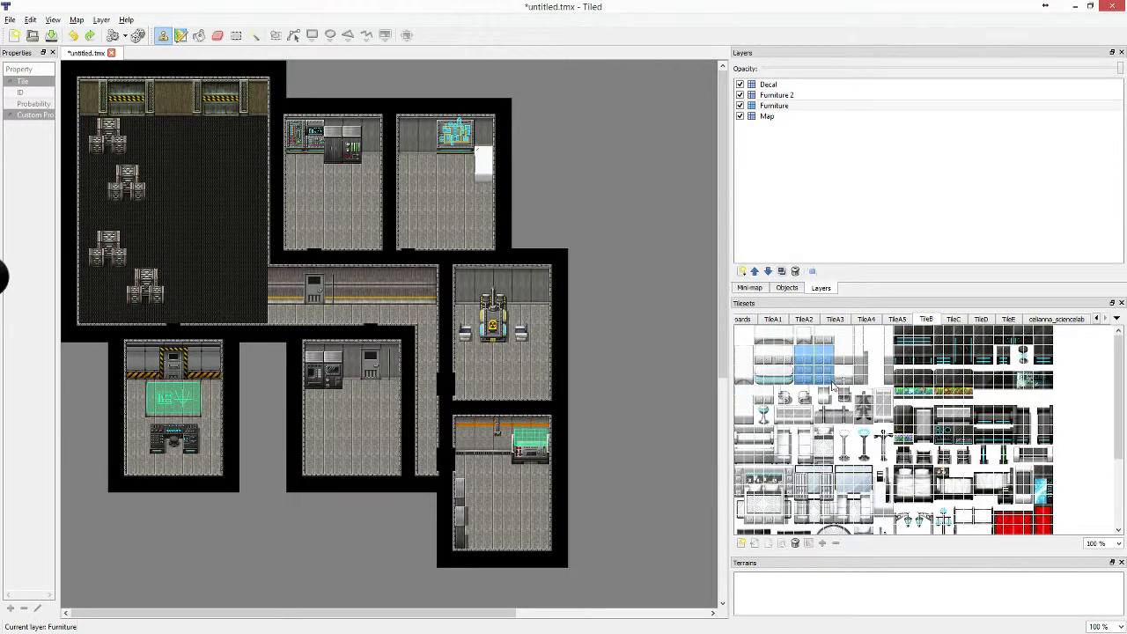
scroll(833, 388, "down", 2)
scroll(836, 387, "up", 1)
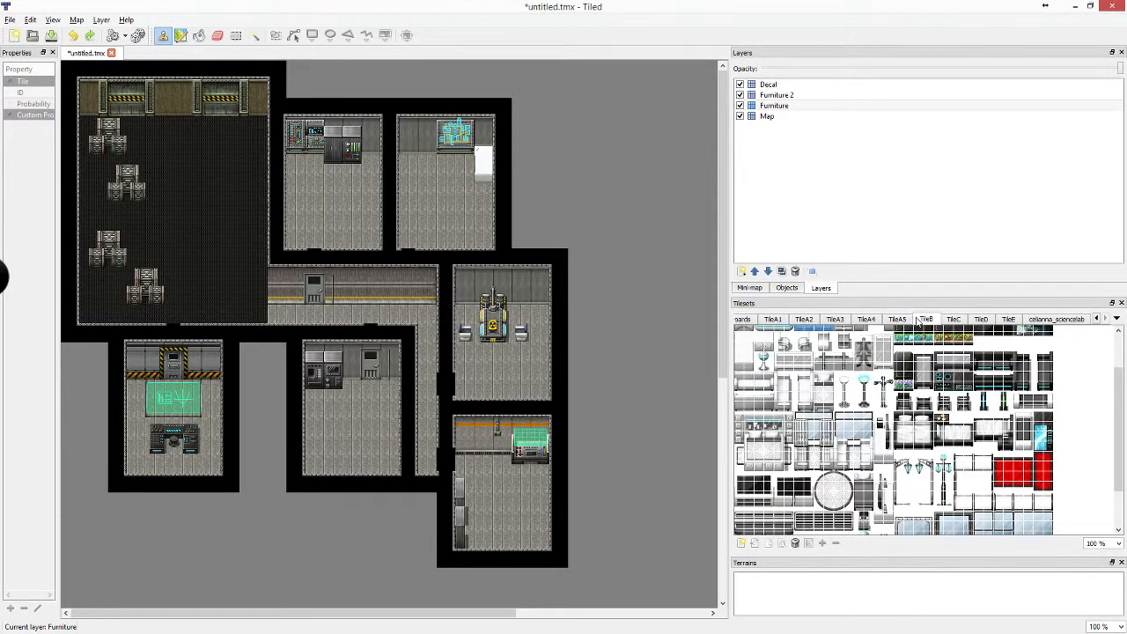
left_click(954, 319)
scroll(946, 404, "down", 2)
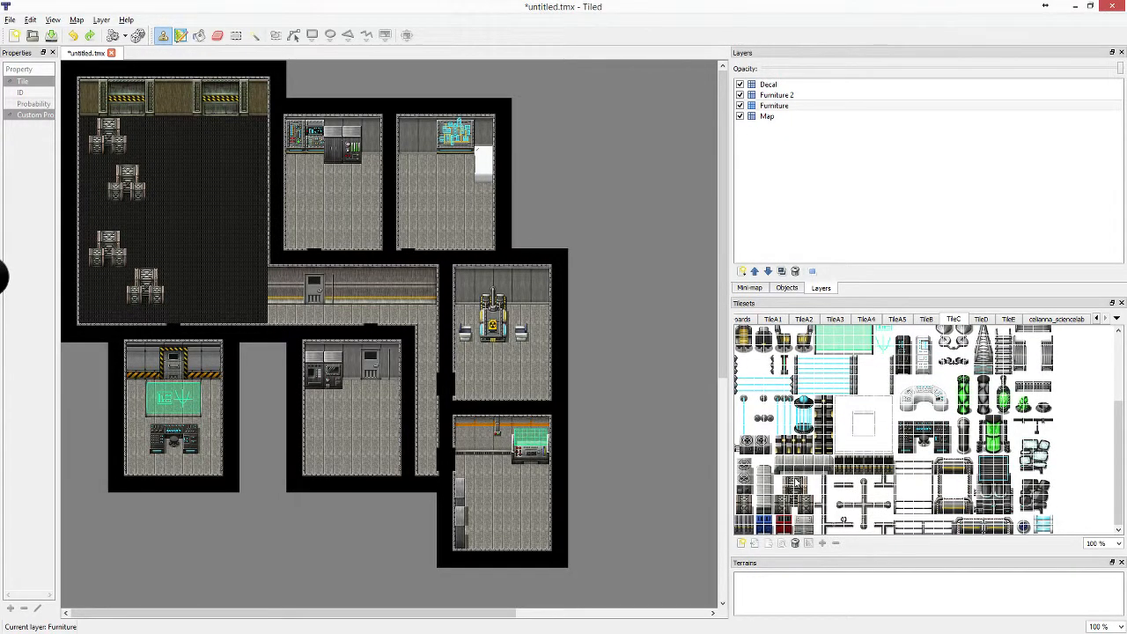
left_click_drag(827, 430, 829, 453)
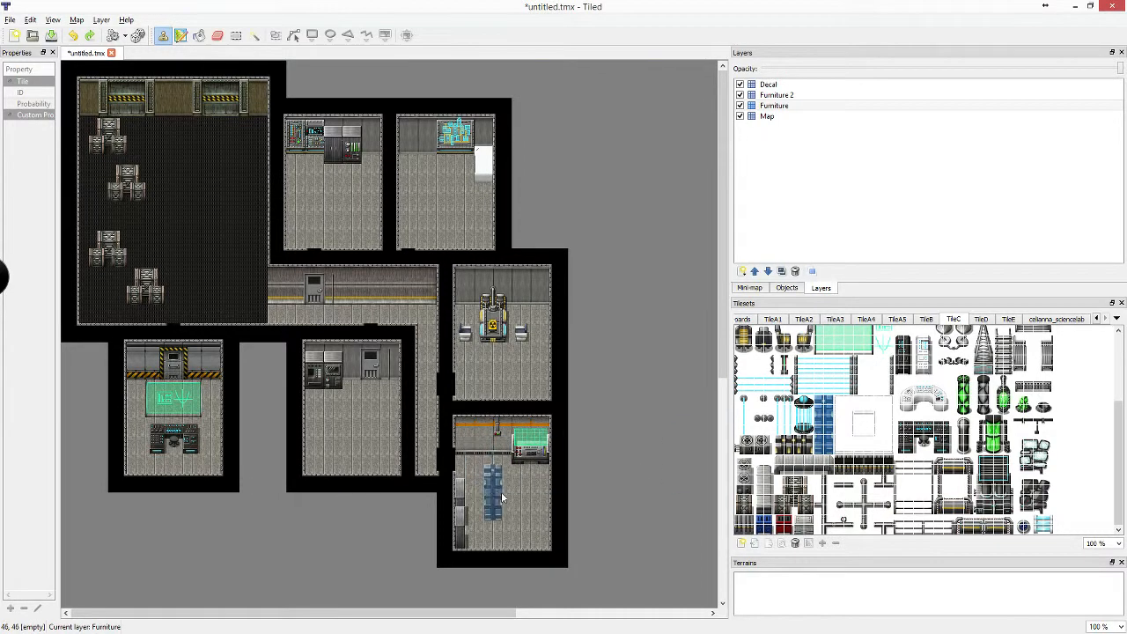
left_click_drag(744, 437, 751, 487)
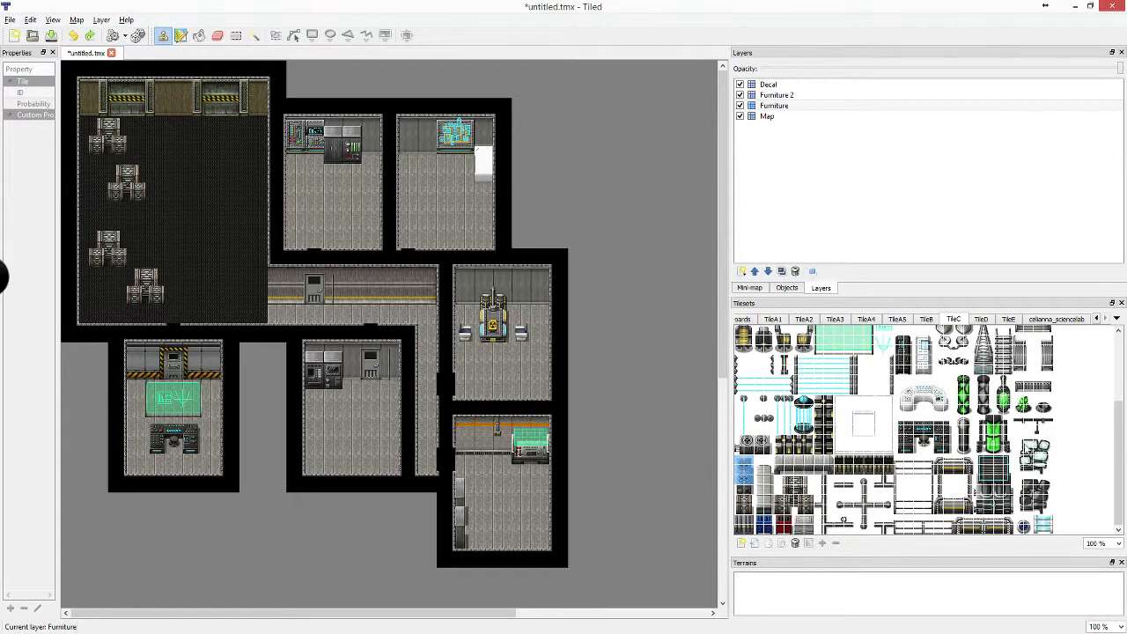
left_click_drag(1018, 439, 1049, 477)
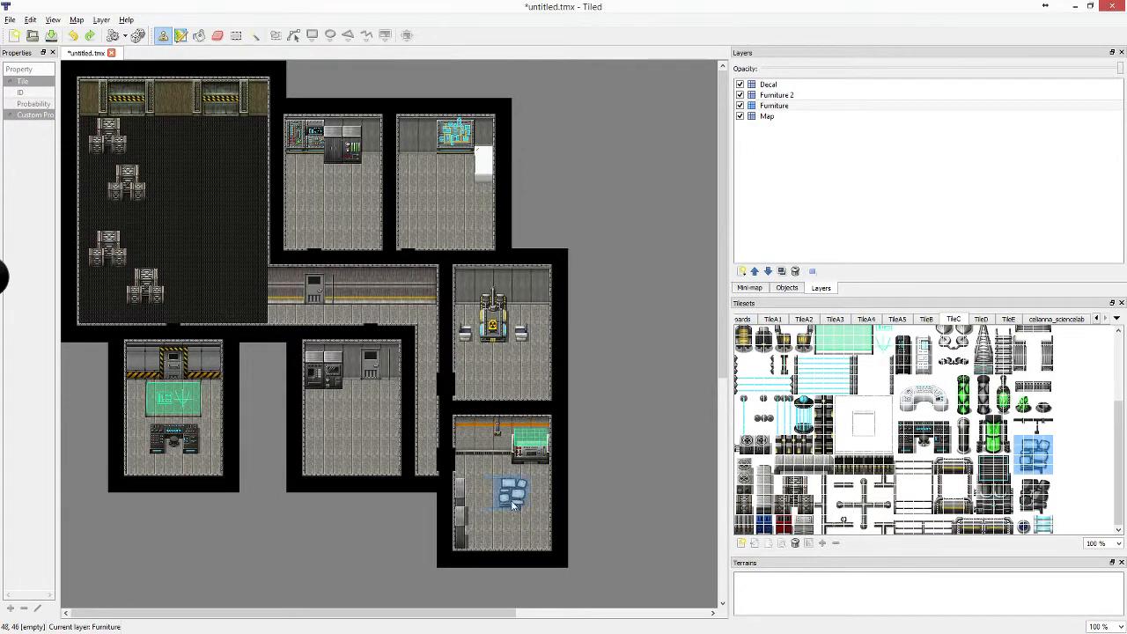
left_click_drag(1021, 482, 1048, 514)
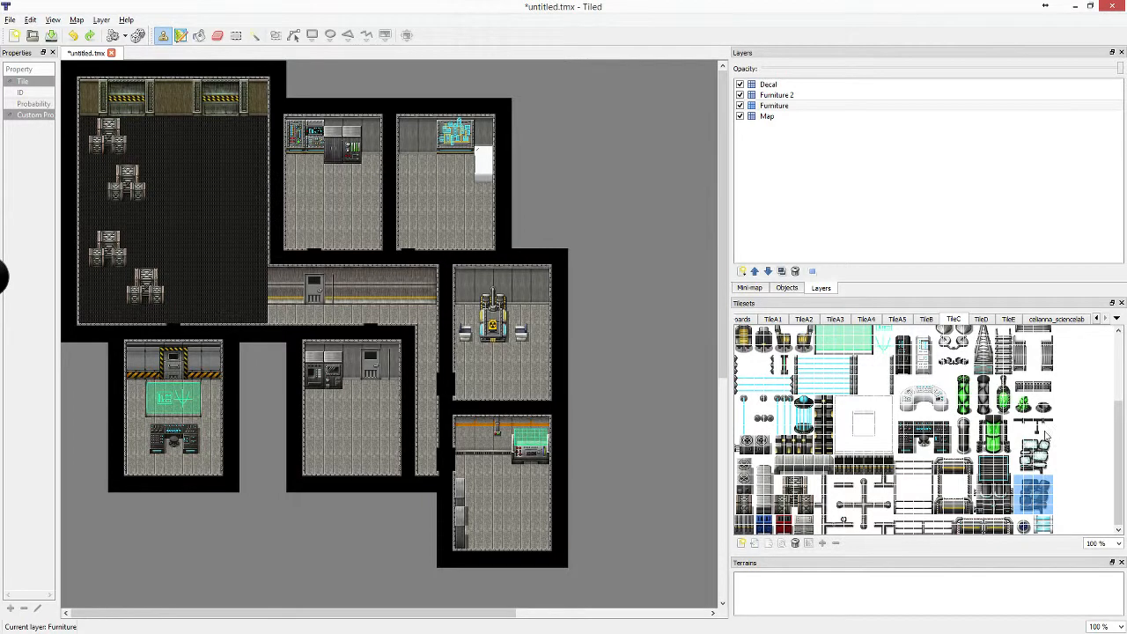
scroll(1033, 425, "up", 3)
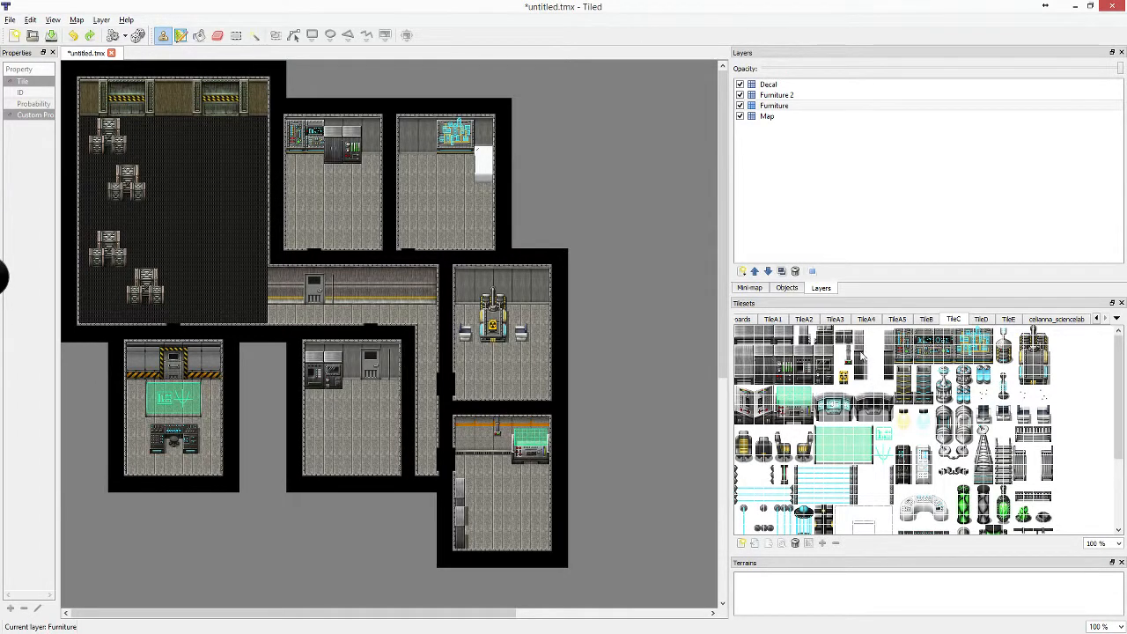
Place two tall grey TileC cabinets along the robot room's east wall, the upper on Furniture and the lower on Furniture 2
left_click_drag(890, 337, 889, 376)
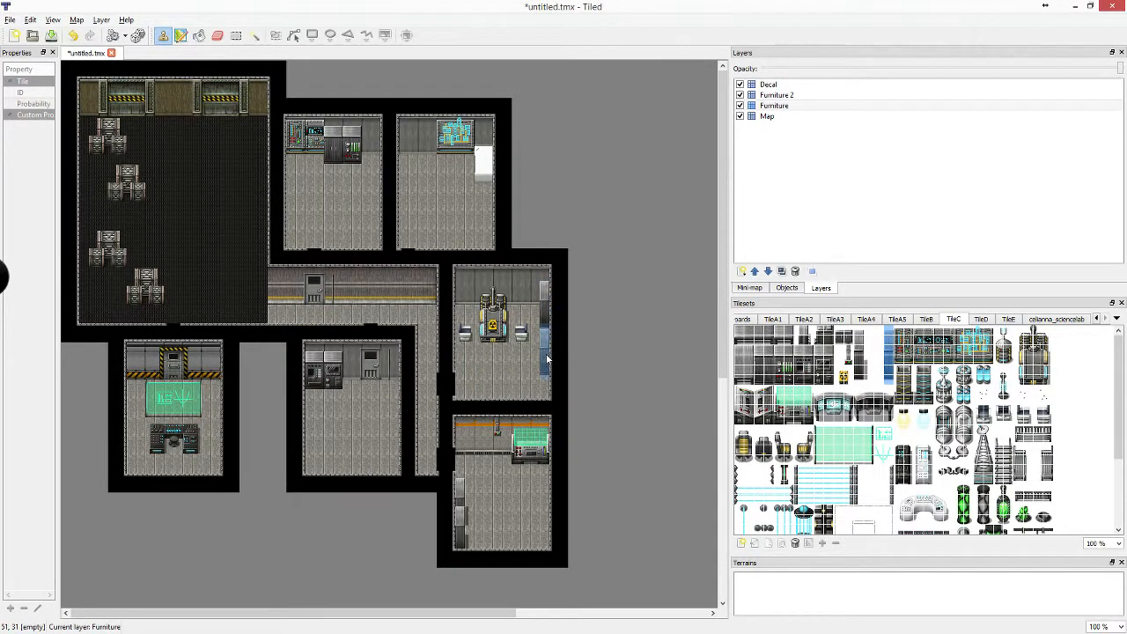
left_click(797, 95)
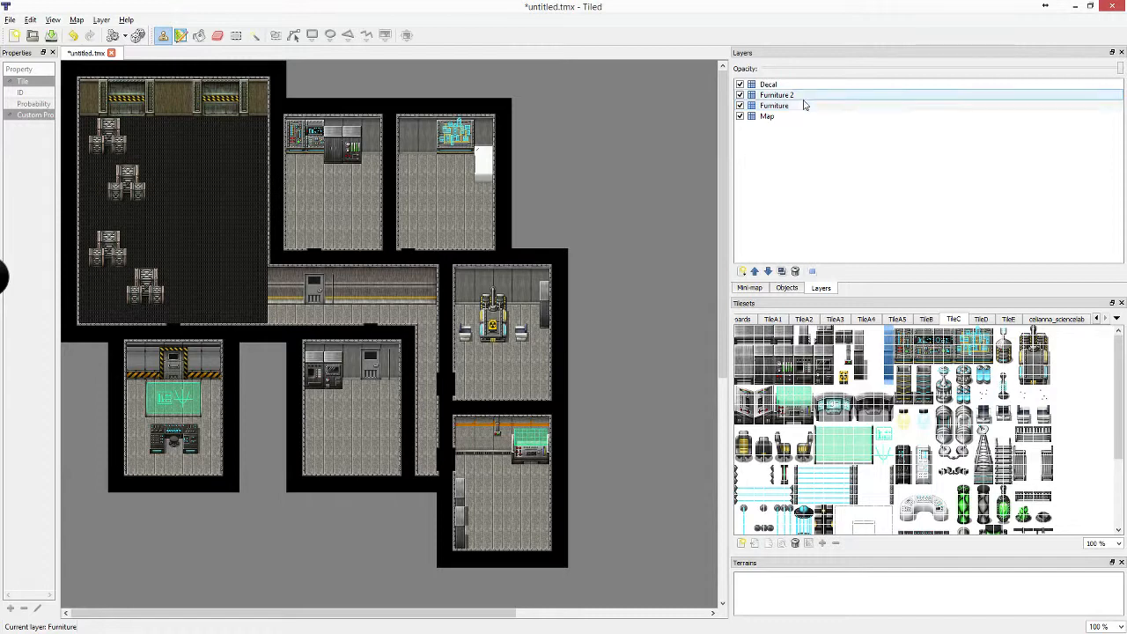
left_click(547, 345)
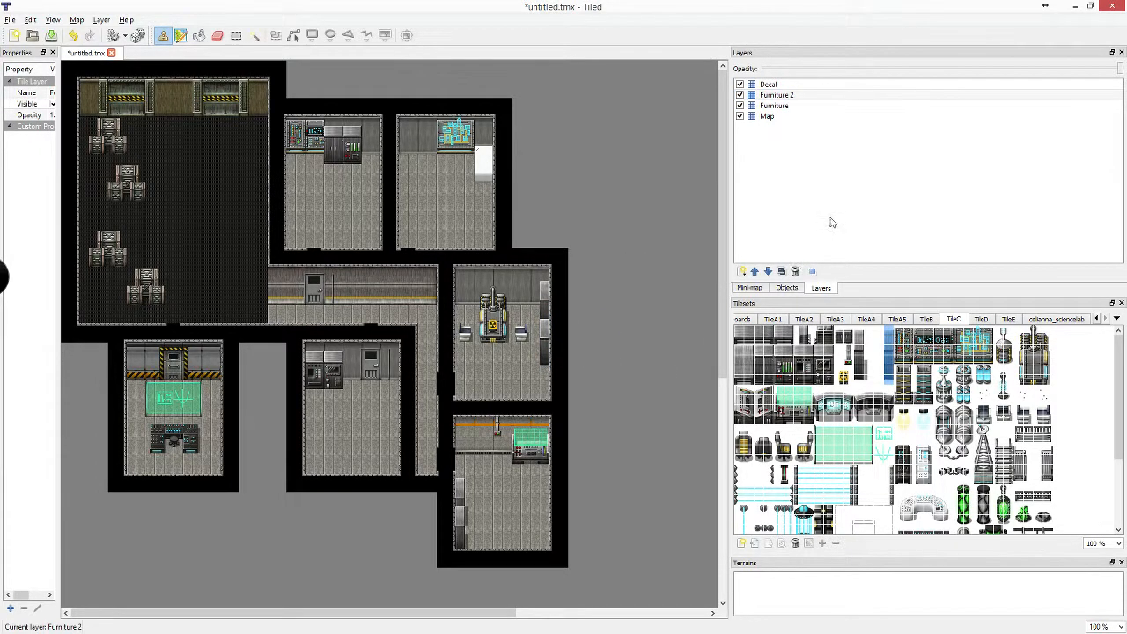
Add a tile layer named Furniture 3 directly below Decal and place a third grey cabinet on it at the row's south end
left_click(752, 273)
left_click(764, 285)
type("G")
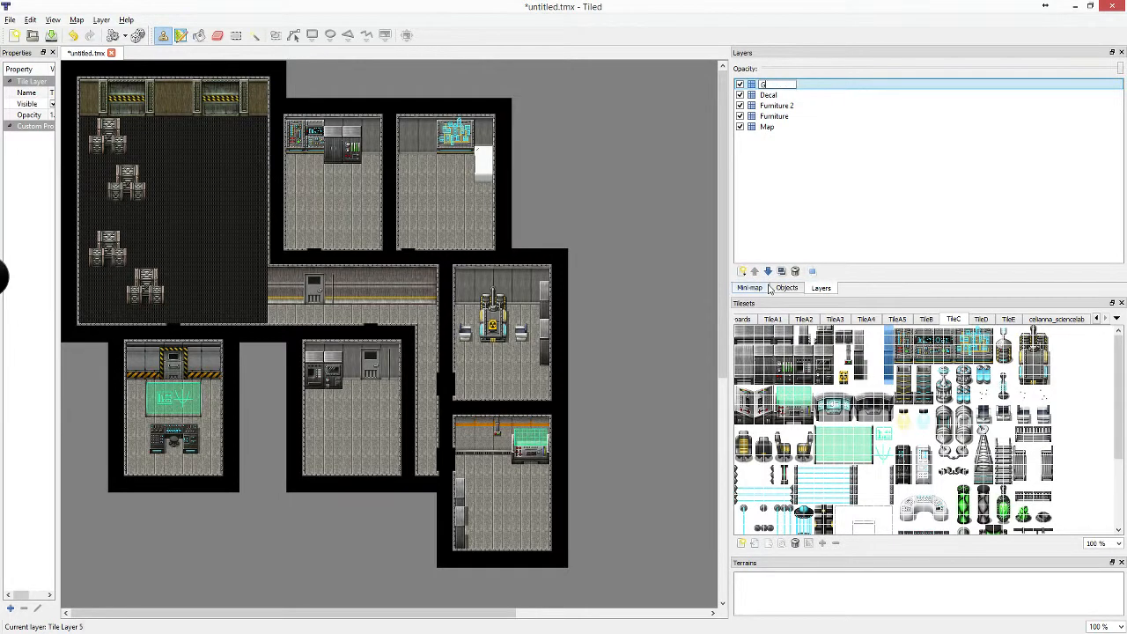
type("urniture 3")
key("Return")
left_click(767, 272)
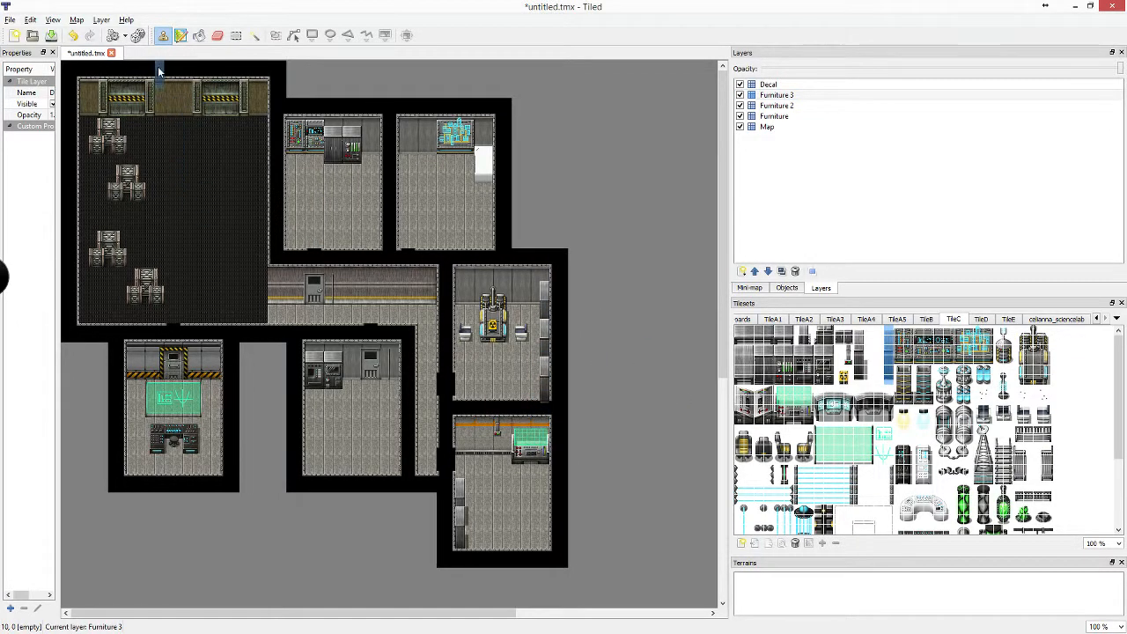
Erase the third cabinet's overhang on the south wall and place a horizontal grey TileC bench south of the robot on Furniture 3
left_click(218, 35)
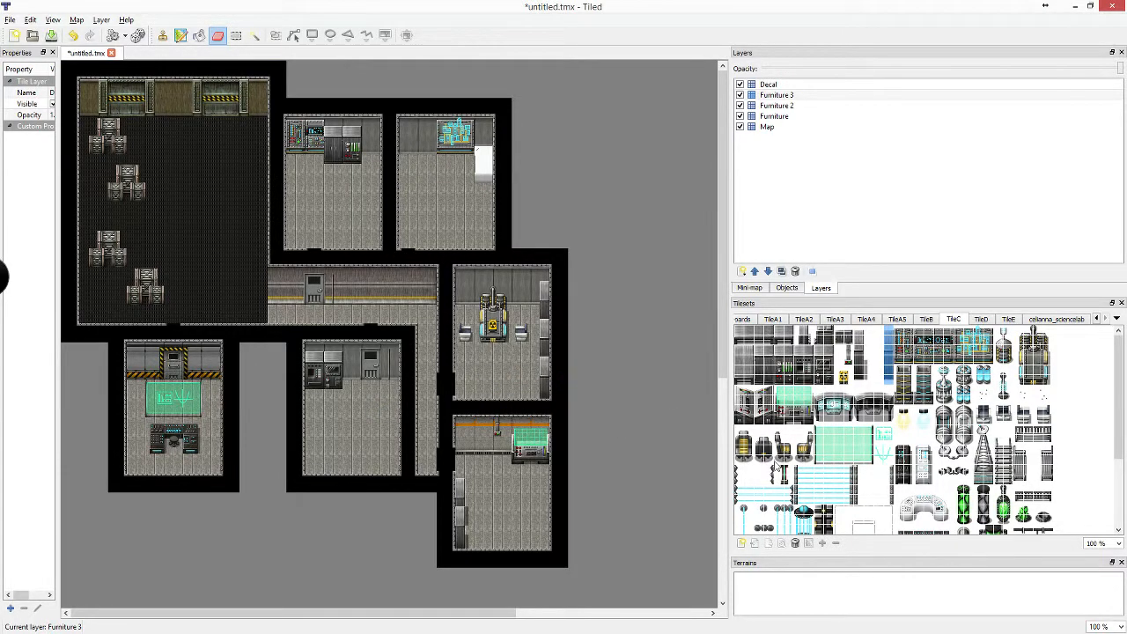
scroll(782, 493, "down", 3)
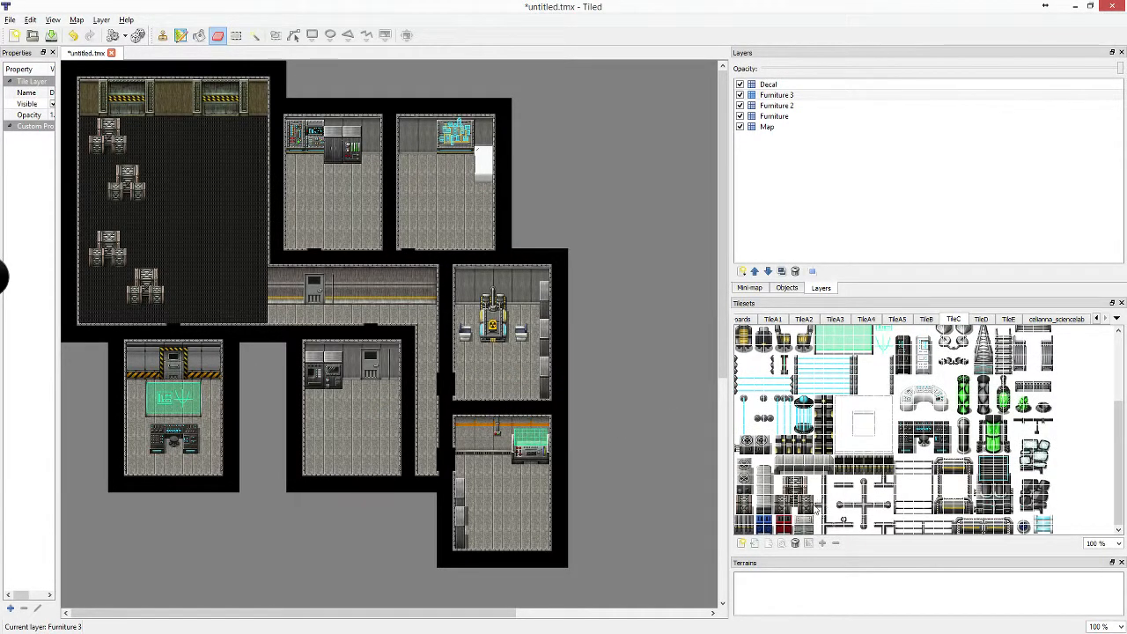
scroll(895, 408, "up", 3)
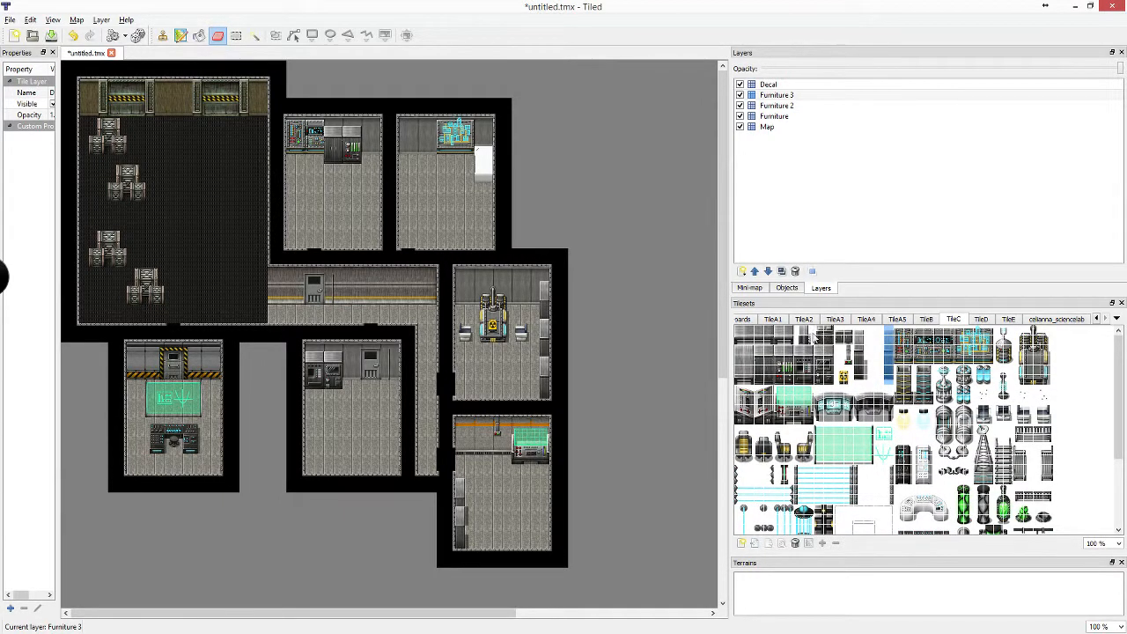
left_click_drag(742, 333, 769, 345)
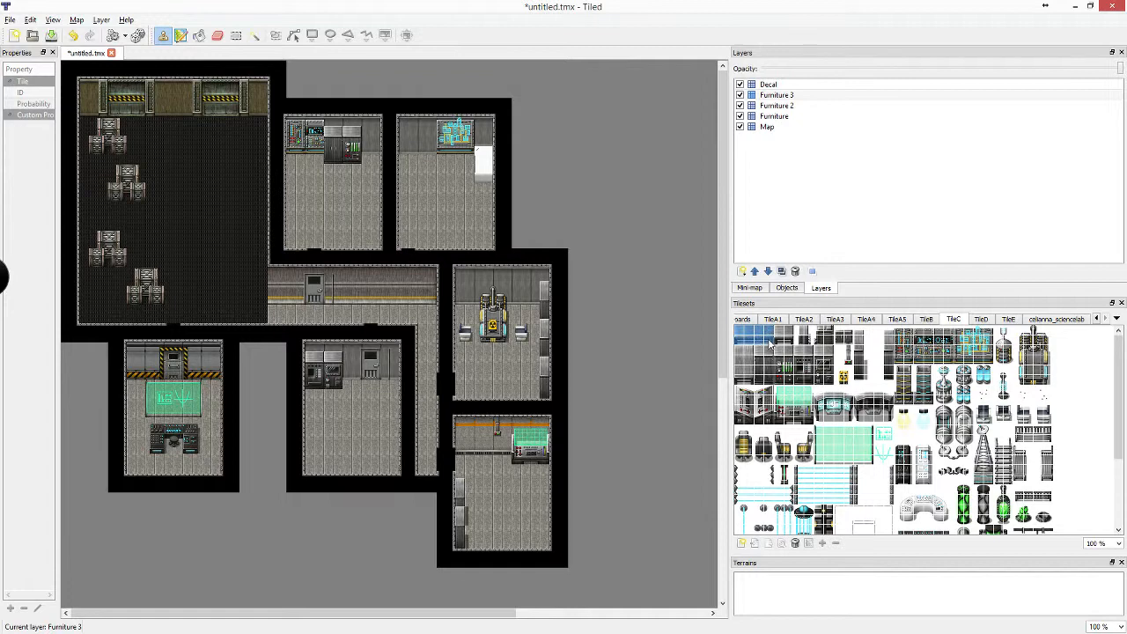
left_click(499, 387)
Place a long vertical grey TileC counter on the Furniture layer in the southwest corner of the lower middle room
mouse_move(741, 357)
left_mouse_down()
mouse_move(751, 391)
mouse_move(736, 347)
left_mouse_up()
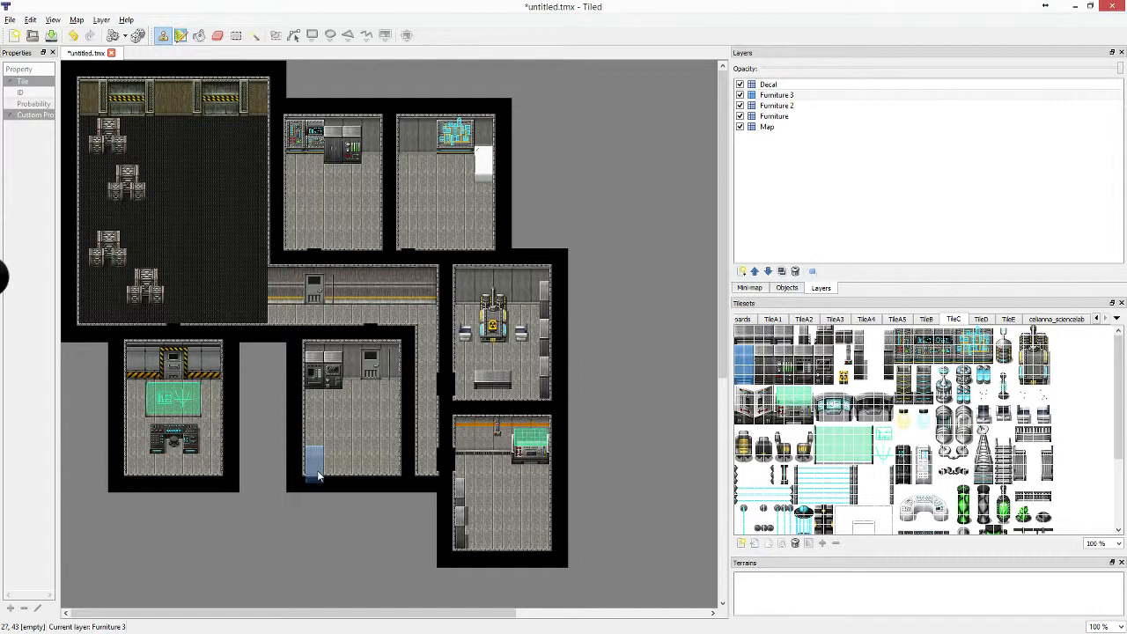
left_click(762, 126)
left_click(776, 115)
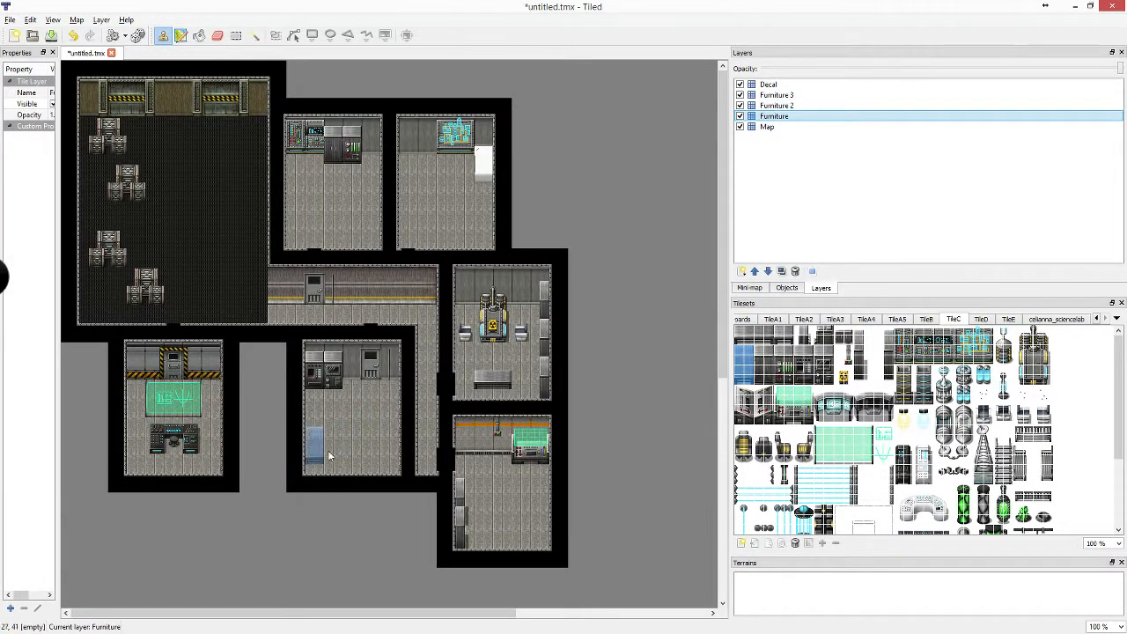
left_click(319, 477)
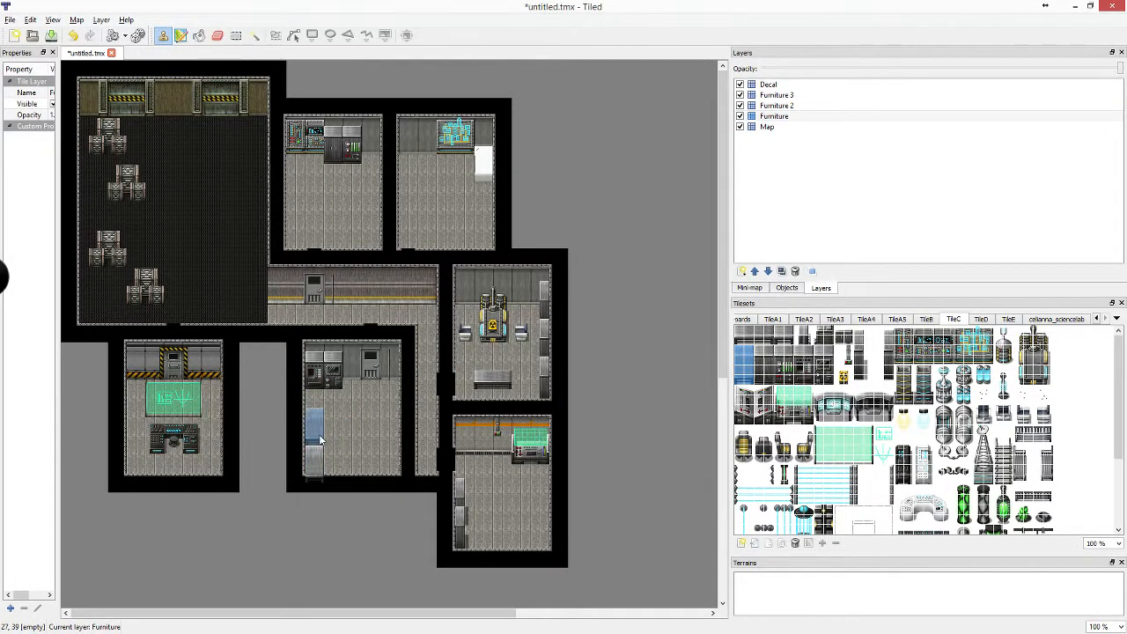
left_click(749, 370)
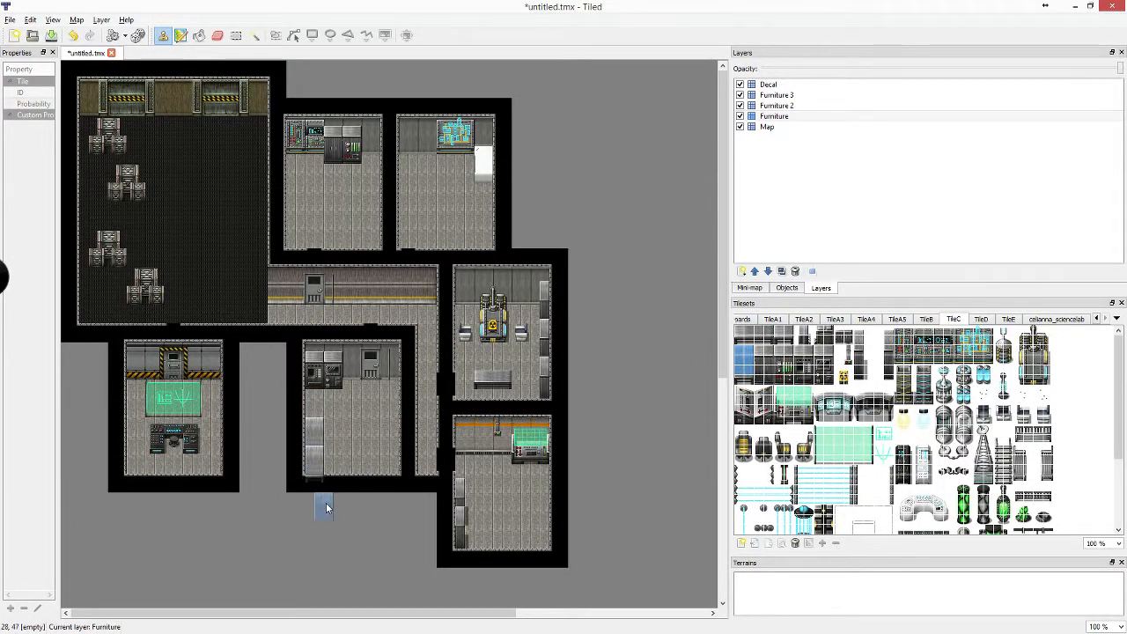
Erase the long counter's overhang on the south wall and place a small grey TileC cabinet in the lower middle room's southeast area
key("e")
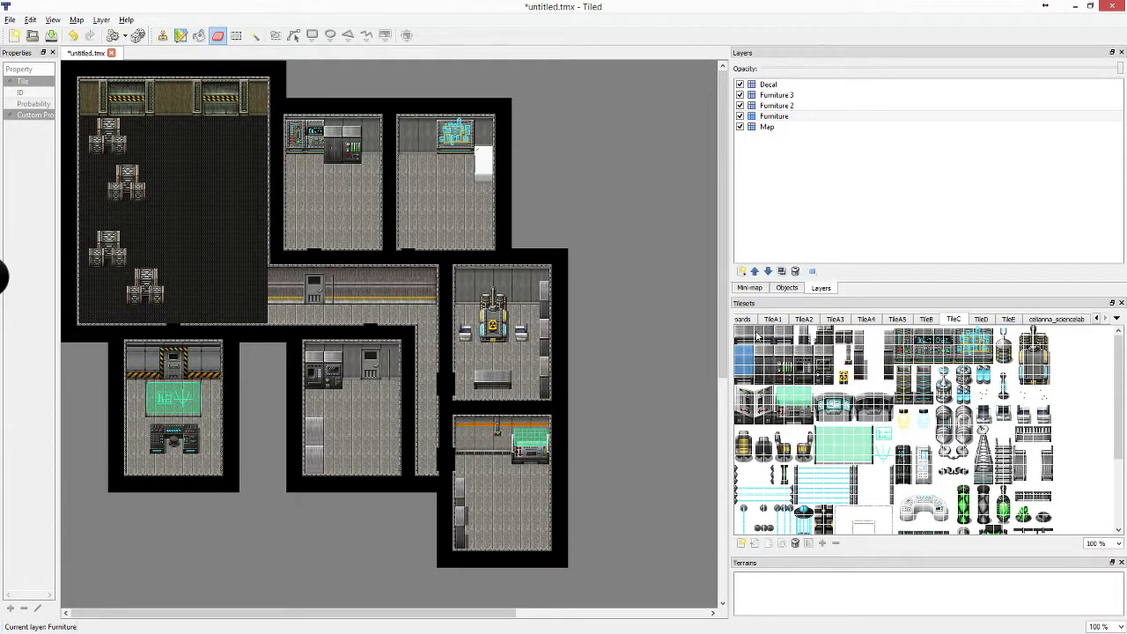
left_click(743, 333)
left_click(783, 336)
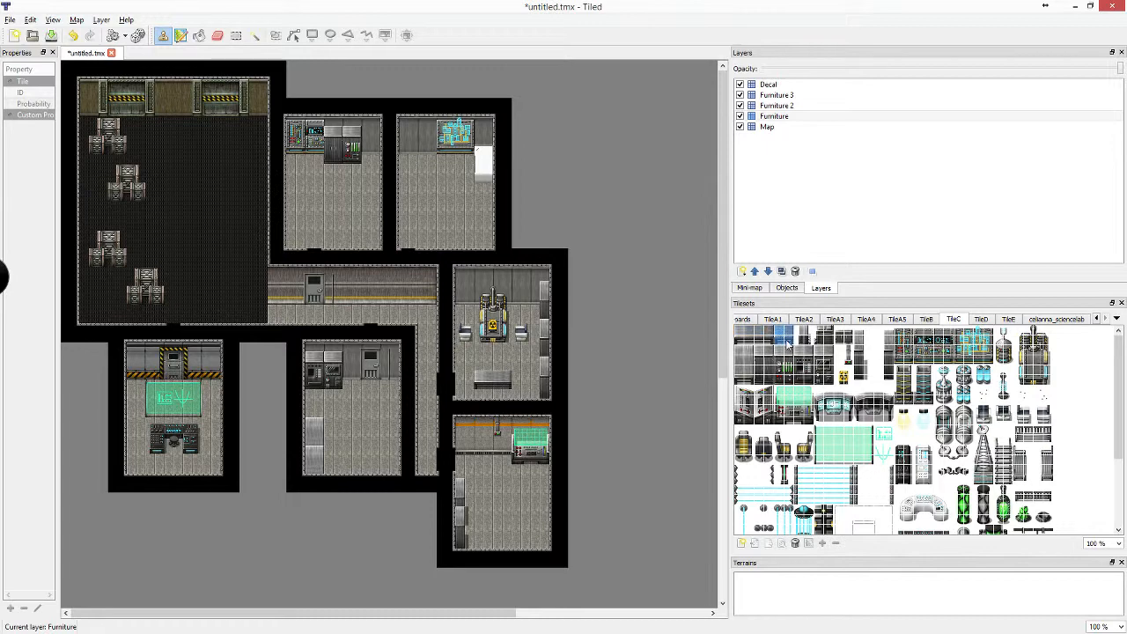
left_click(378, 454)
Place a horizontal grey TileC bench mid-floor in the upper middle room and a vertical one in the upper right room
left_click_drag(741, 331, 765, 336)
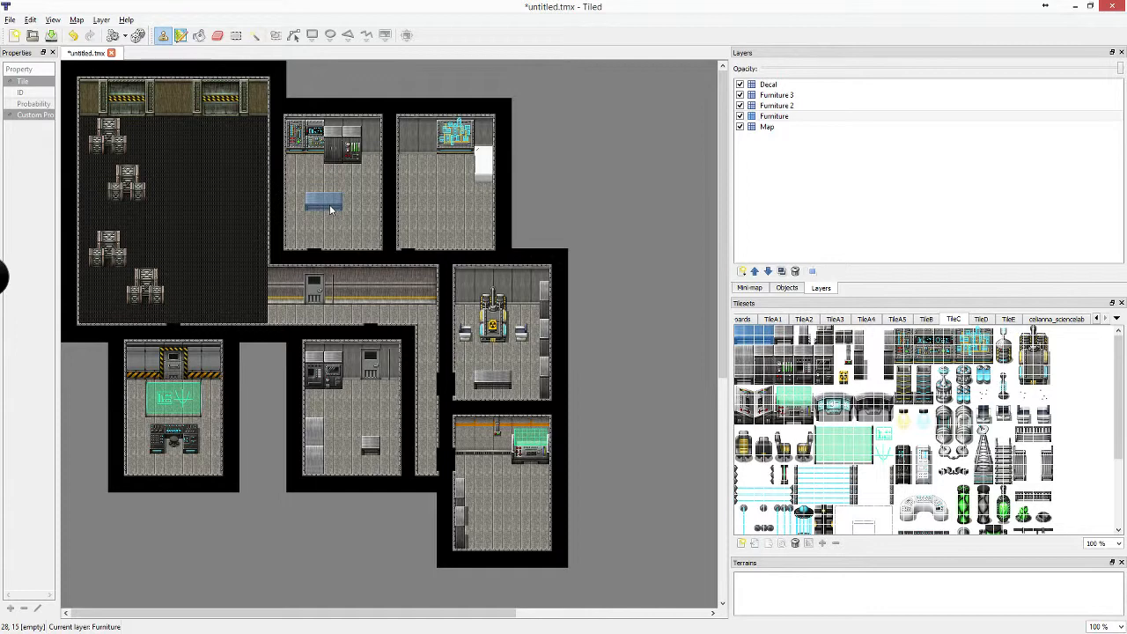
left_click(328, 204)
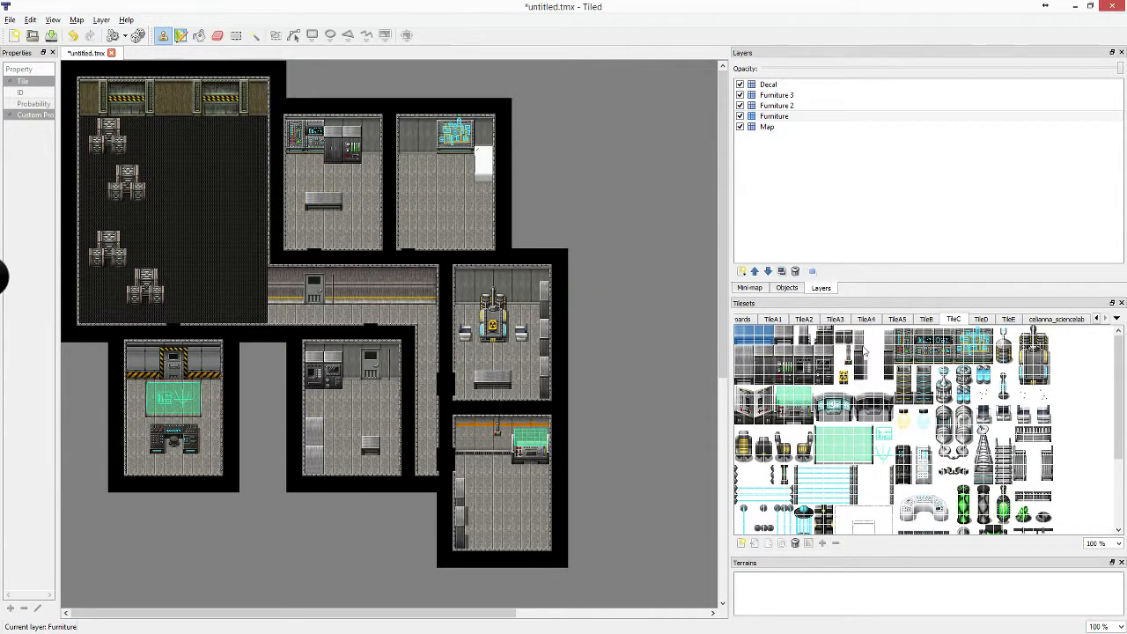
left_click(745, 355)
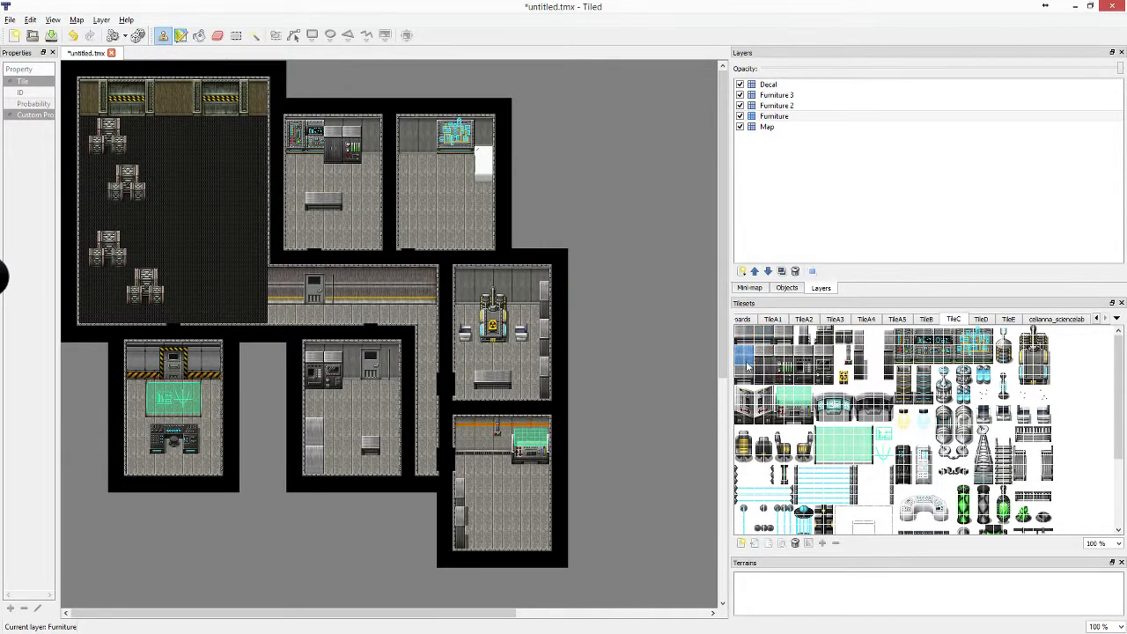
left_click(432, 206)
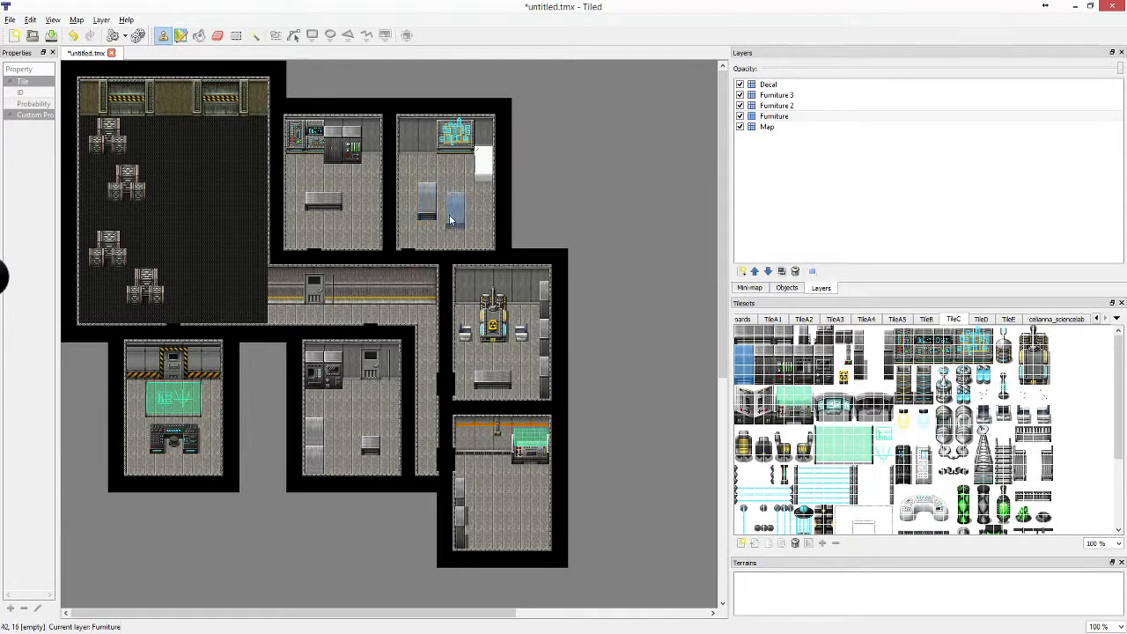
Replace the white block on the upper right room's east wall with a vertical grey counter and place another south of it with a gap
left_click(490, 174)
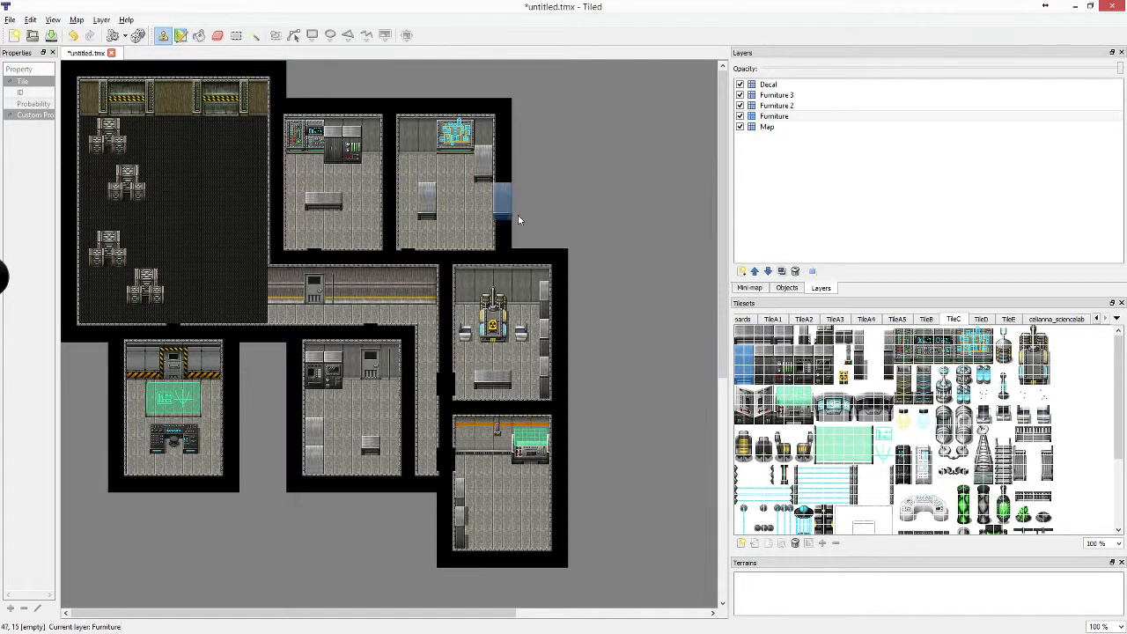
left_click(489, 202)
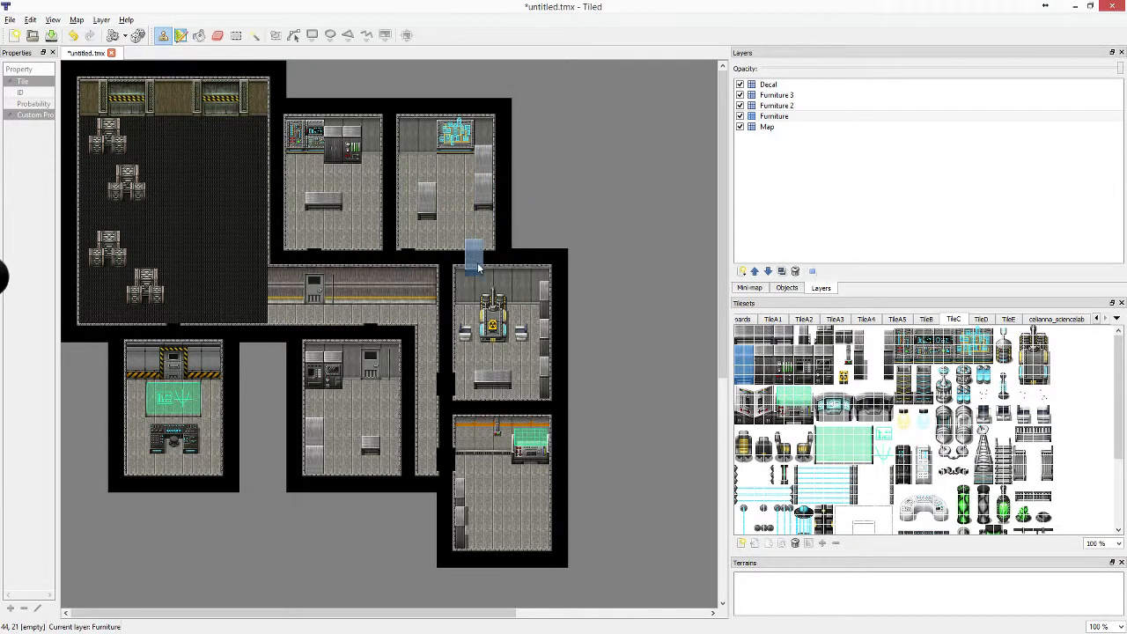
key("ctrl+z")
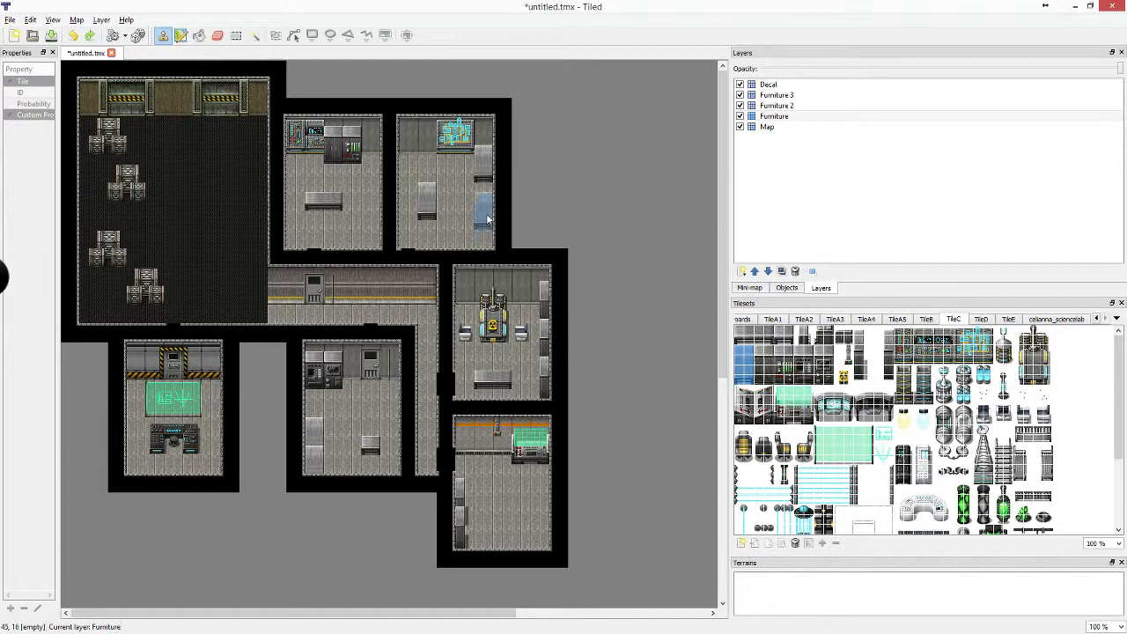
left_click(486, 207)
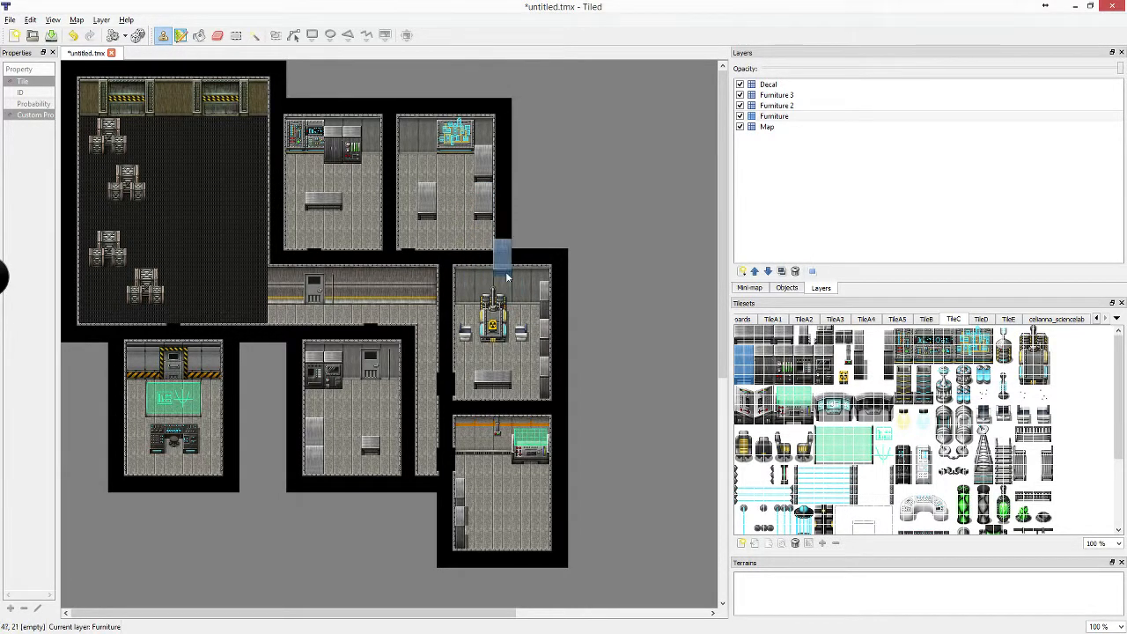
key("ctrl+z")
left_click(484, 213)
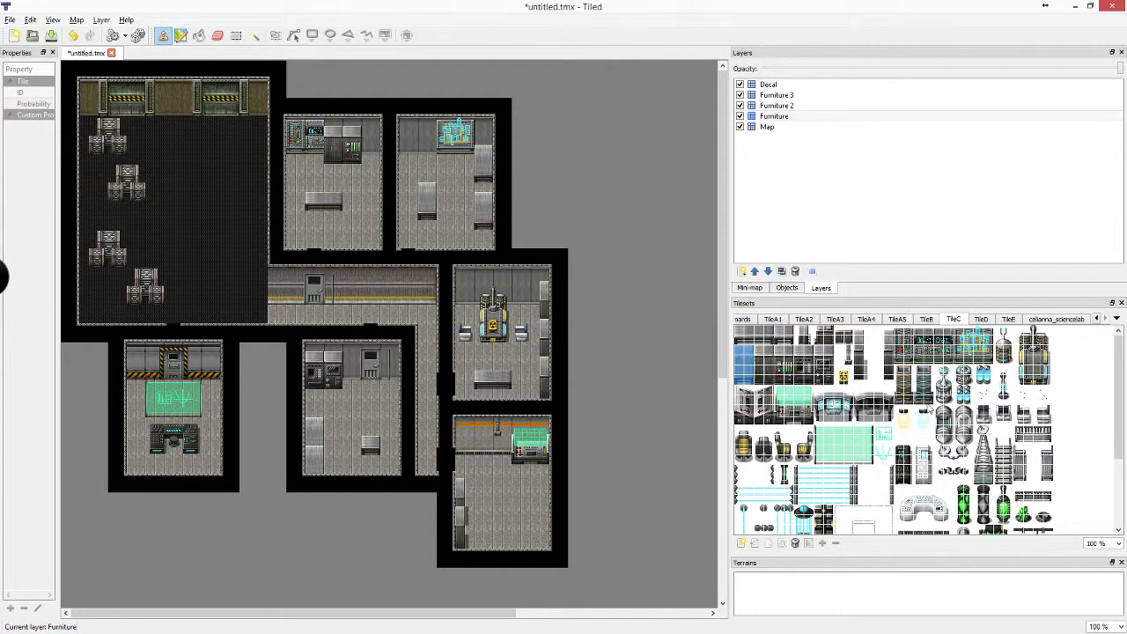
Place a TileD computer desk over the units in the lower middle room's northwest corner, with green lockers beside it
left_click(981, 319)
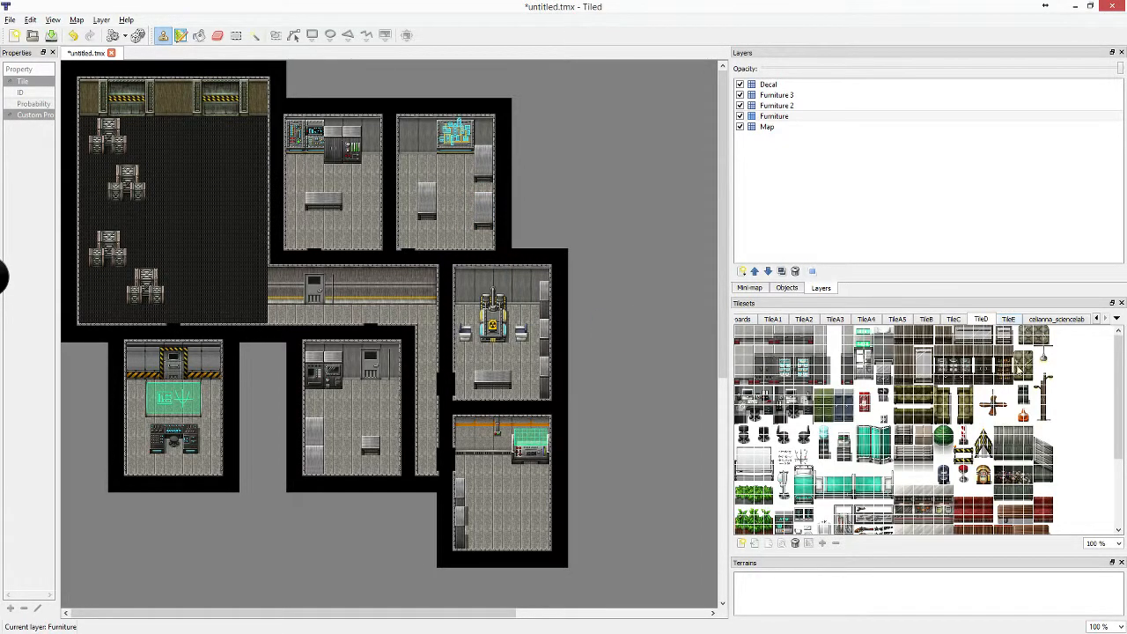
scroll(1022, 381, "down", 5)
scroll(1019, 384, "up", 1)
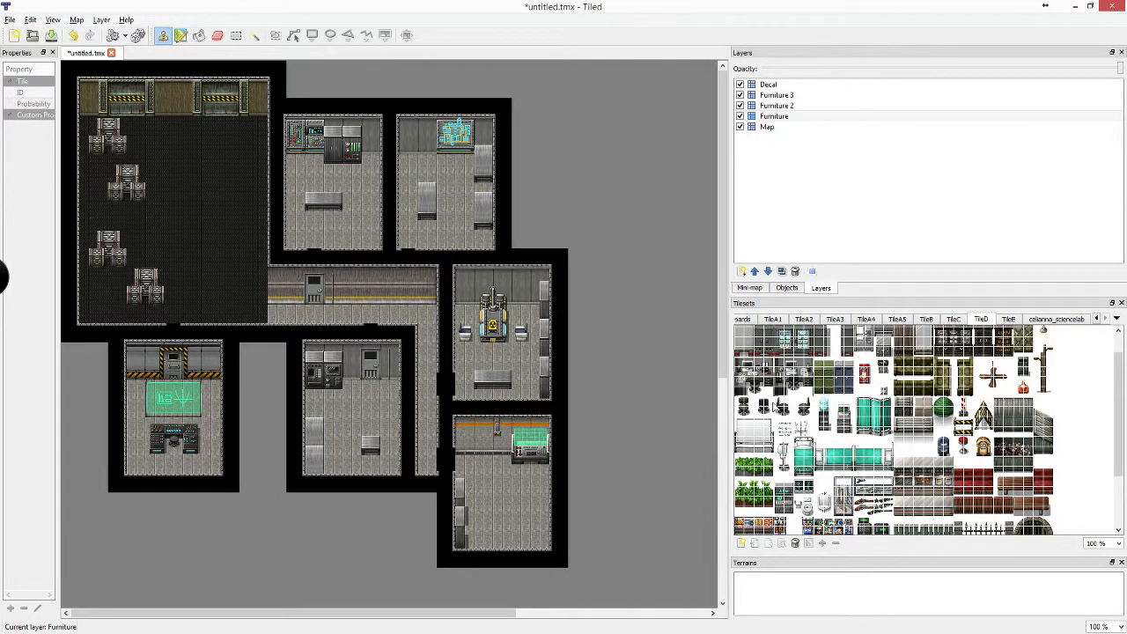
left_click(783, 407)
left_click_drag(744, 363, 764, 388)
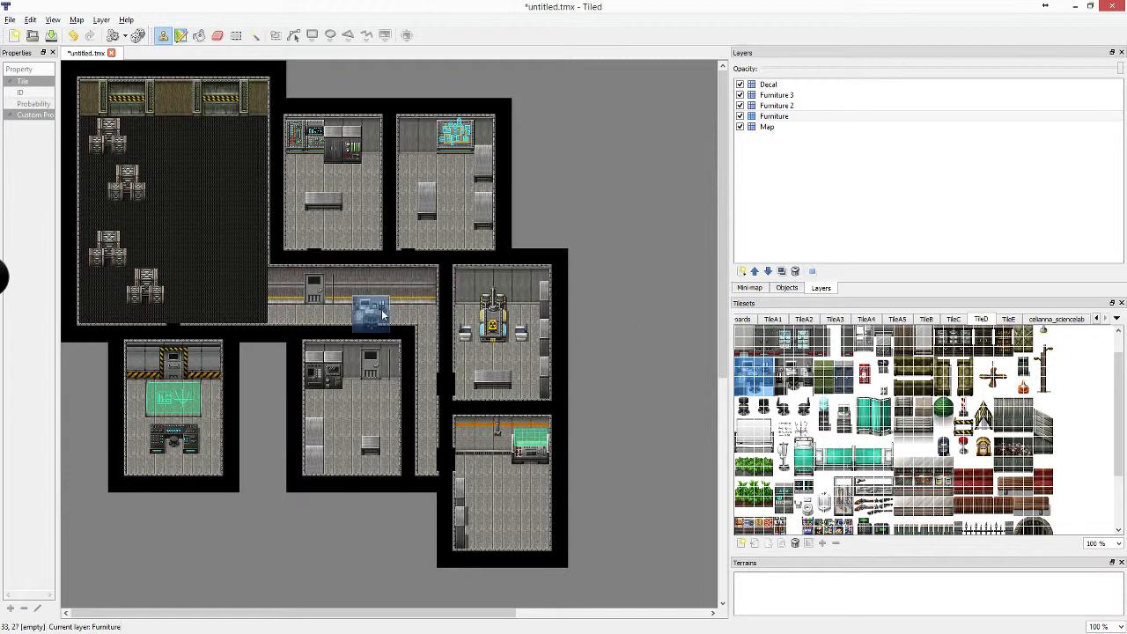
left_click(333, 381)
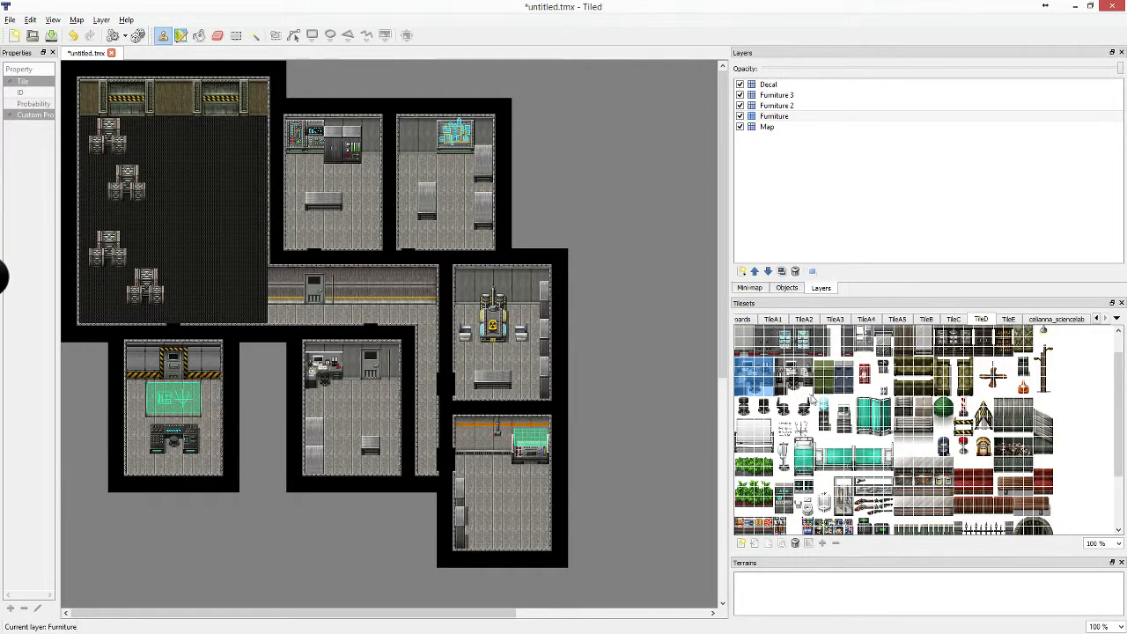
left_click_drag(816, 360, 828, 380)
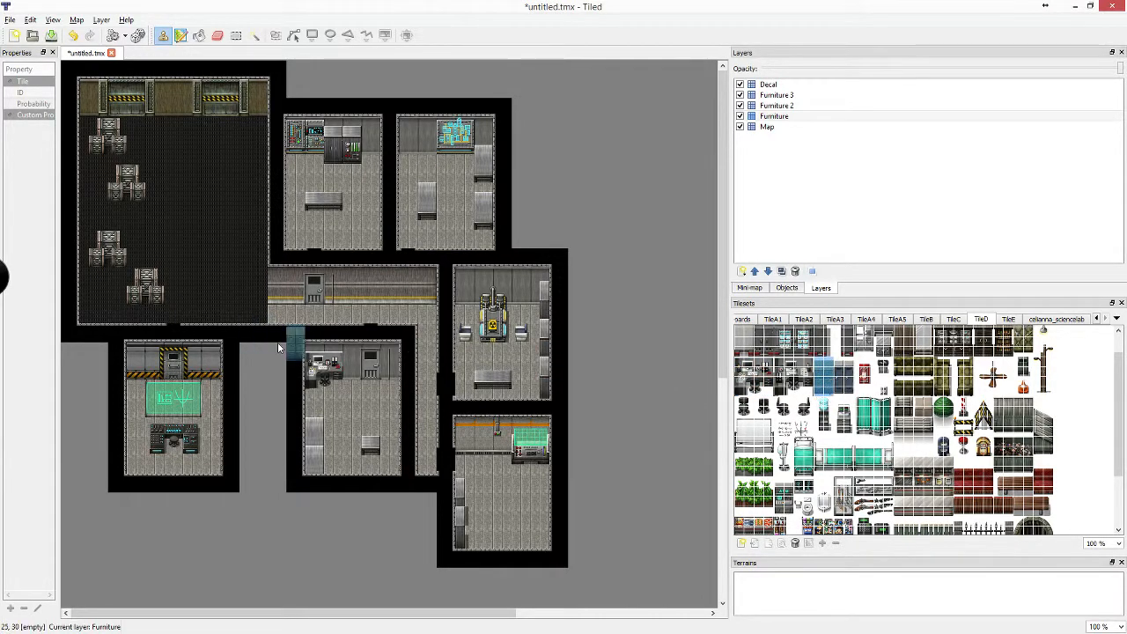
left_click(354, 372)
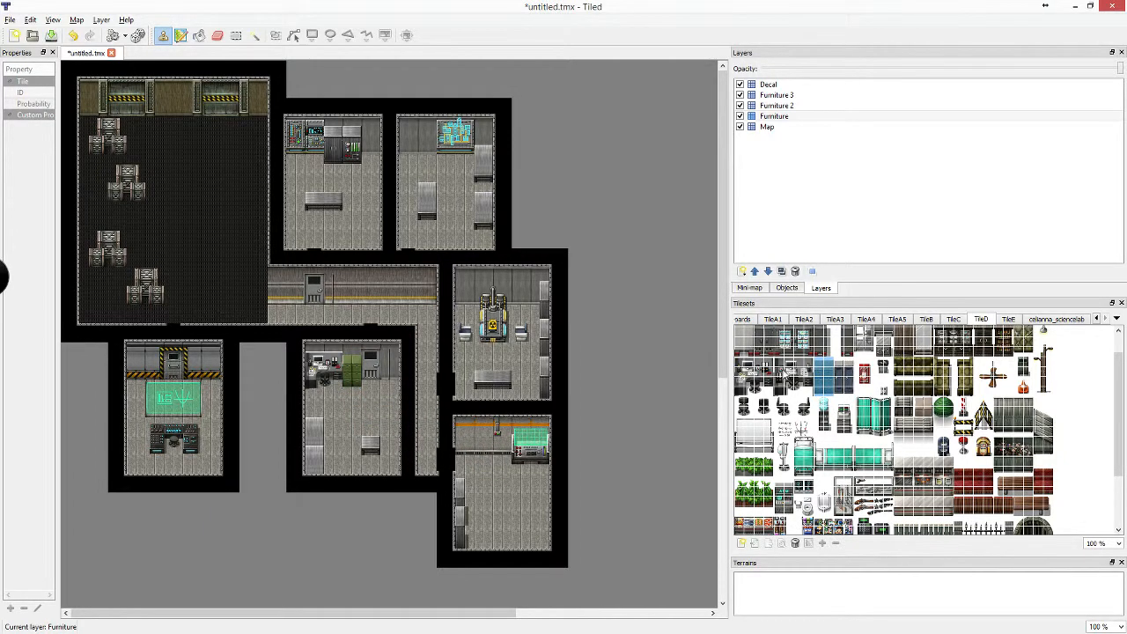
left_click_drag(787, 365, 808, 389)
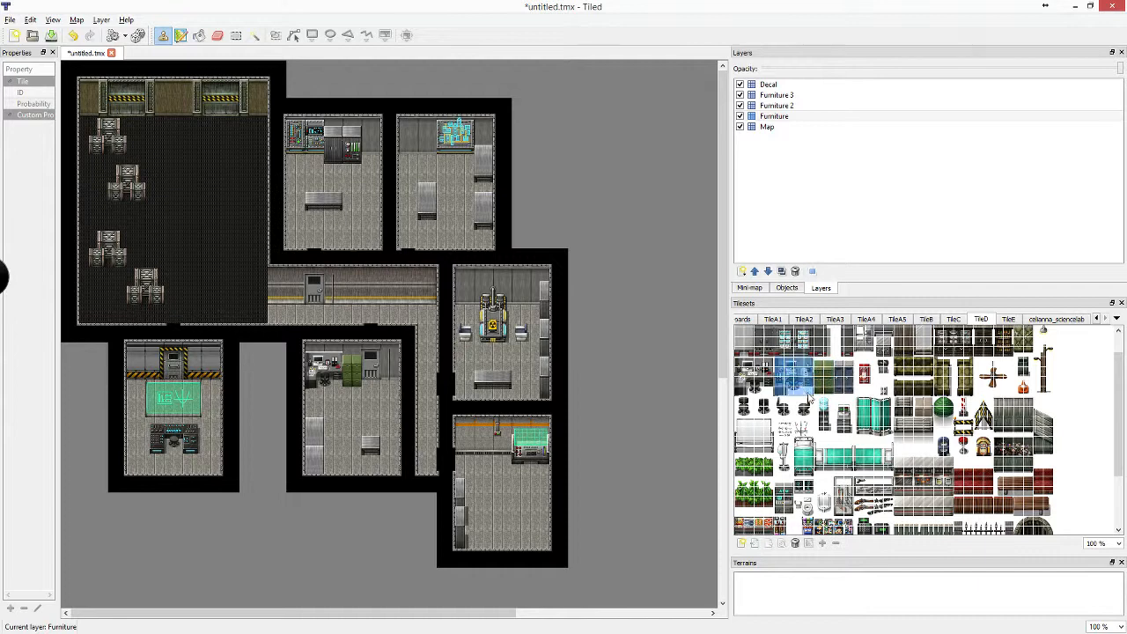
left_click(332, 414)
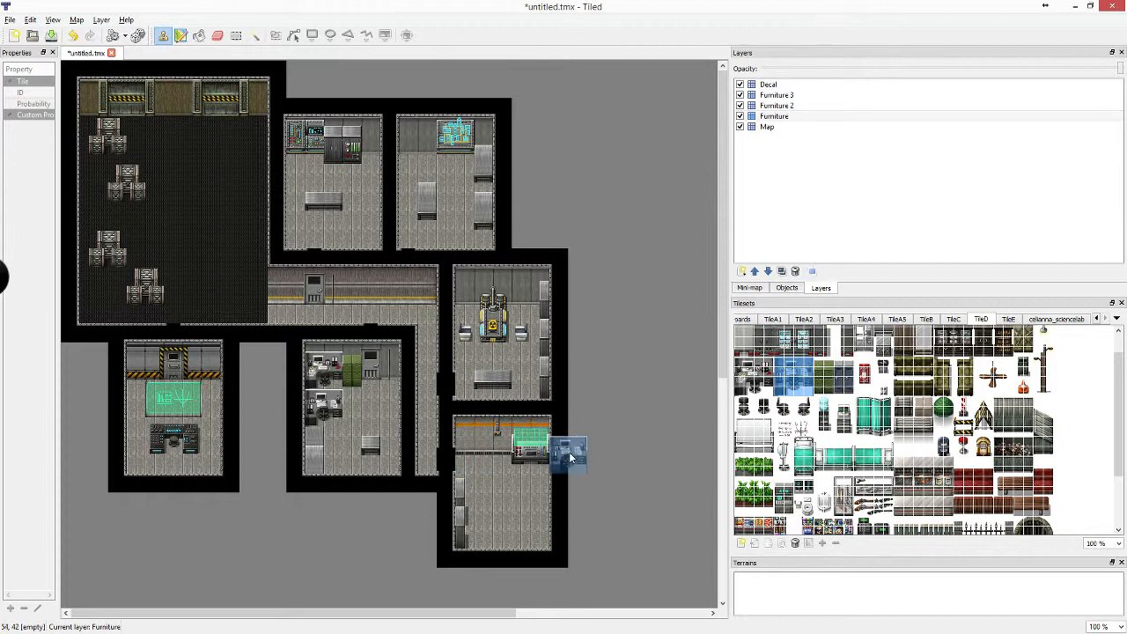
key("ctrl+z")
Replace the lower middle room's west counter with a pale vertical TileD counter and its small cabinet with a horizontal red-based TileD counter
scroll(842, 397, "up", 1)
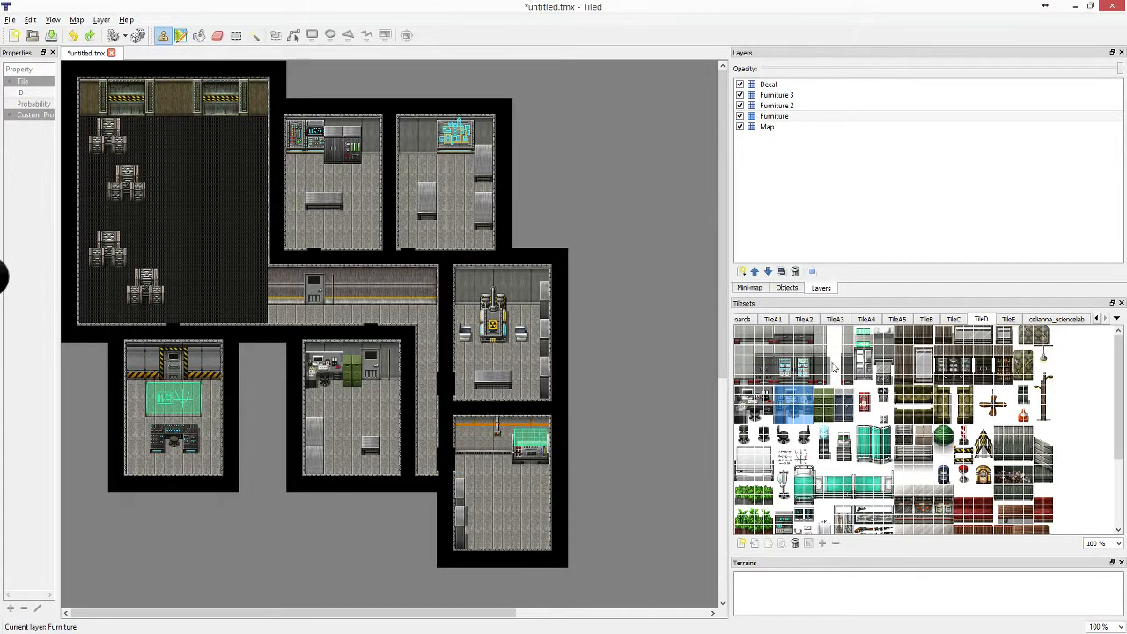
left_click_drag(780, 329, 807, 344)
left_click_drag(739, 350, 748, 382)
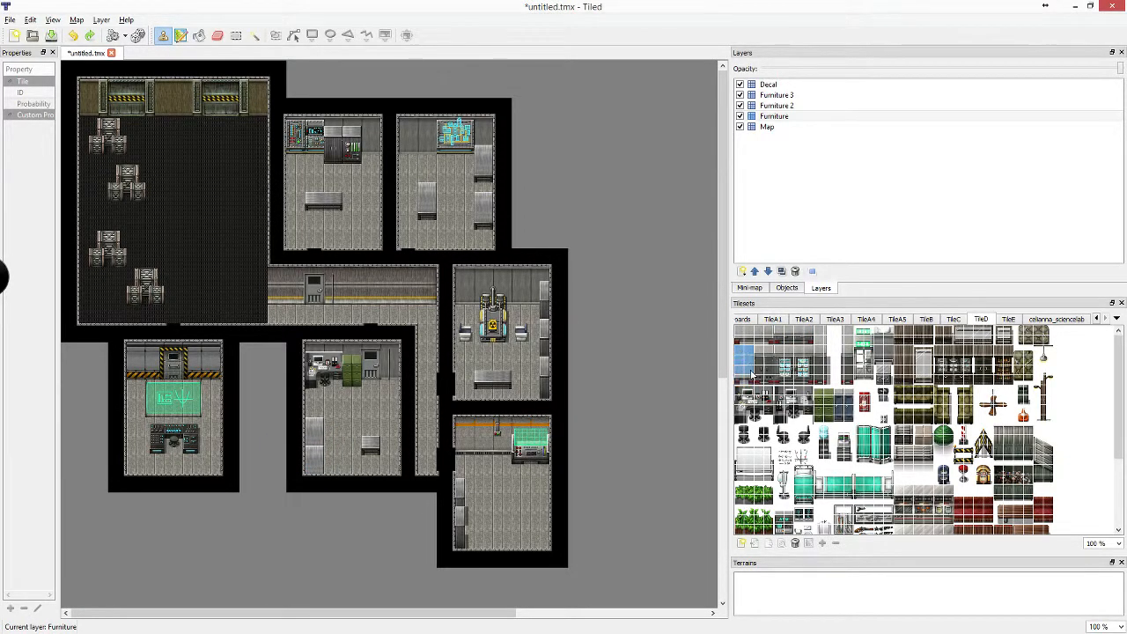
left_click(319, 428)
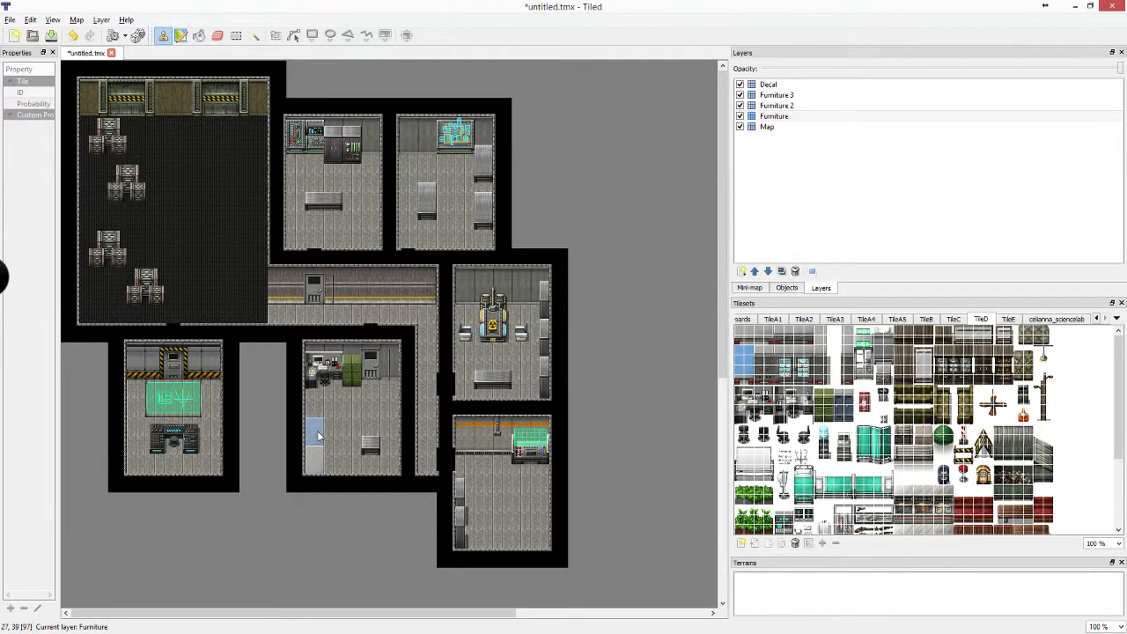
left_click_drag(777, 333, 812, 342)
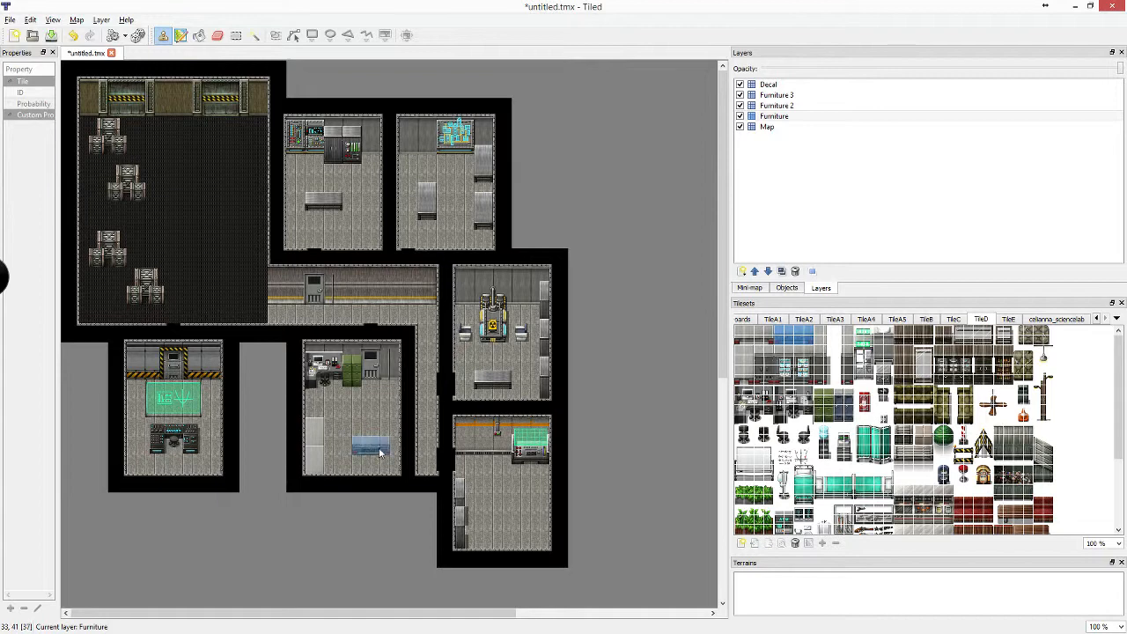
left_click(365, 445)
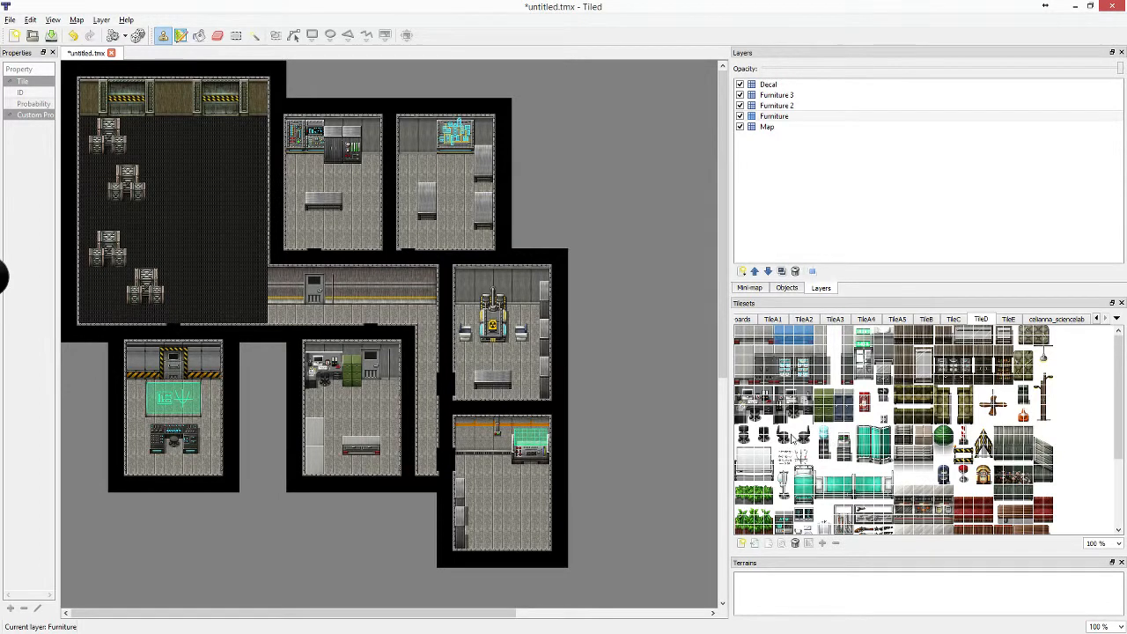
Place a white TileD table in the lower right room on Furniture and cover it with scattered papers on the Decal layer
left_click_drag(738, 452, 772, 481)
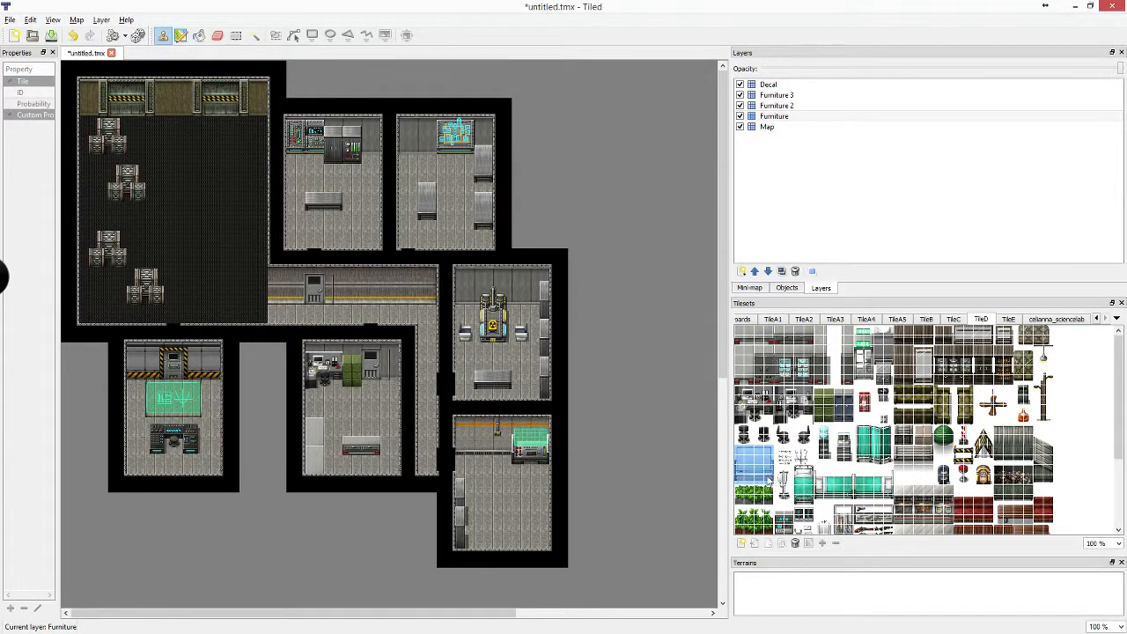
left_click(512, 507)
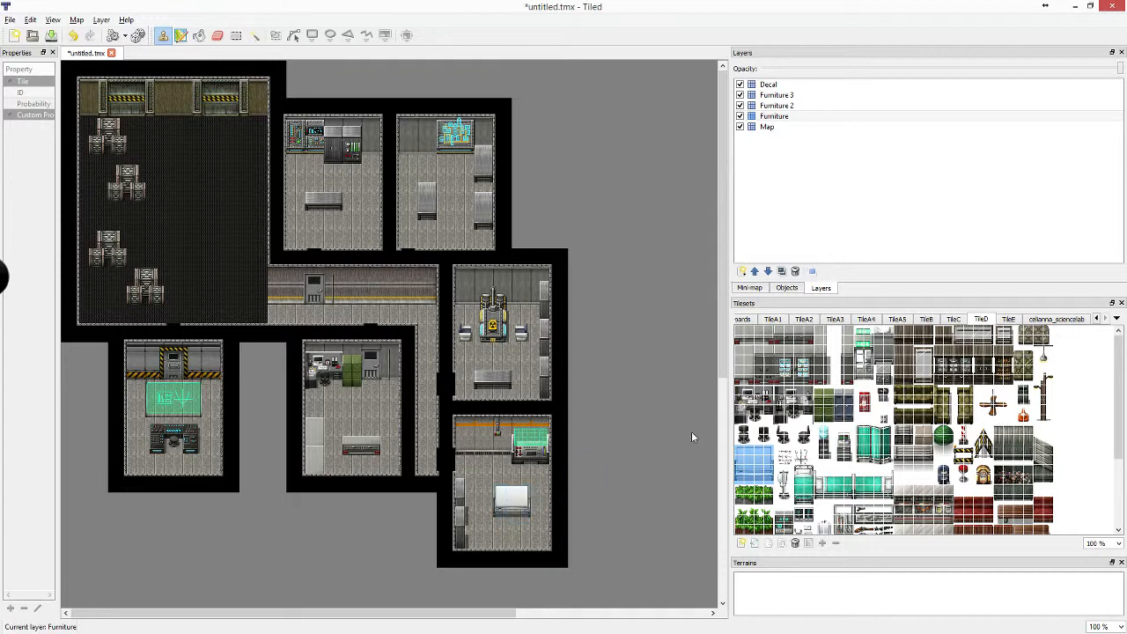
left_click(769, 84)
left_click_drag(784, 453, 809, 459)
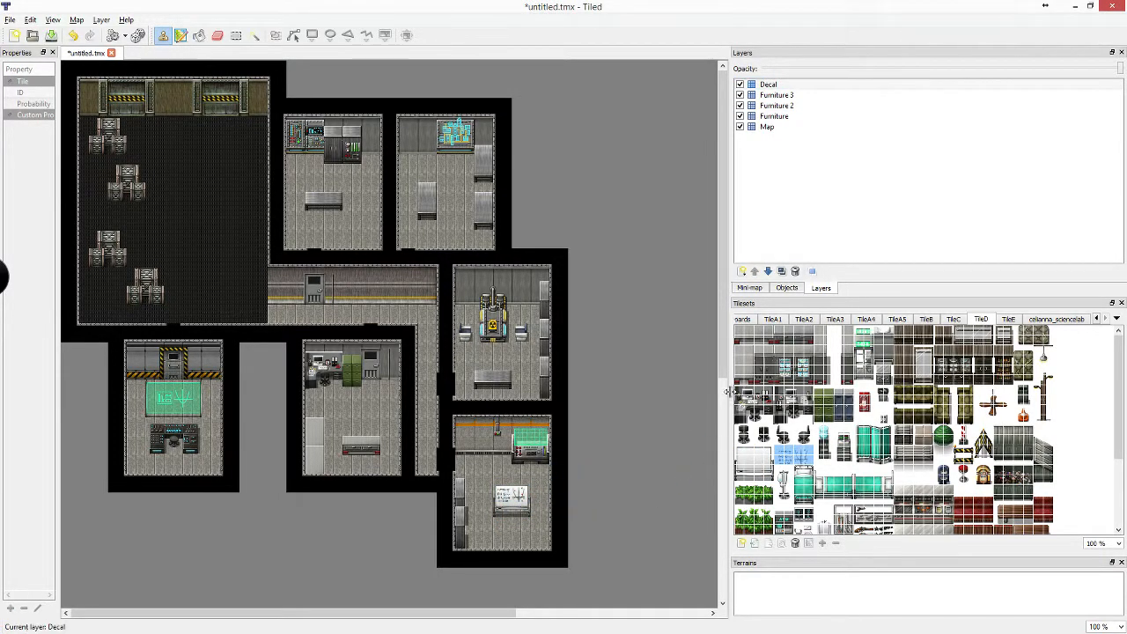
Place a TileD water cooler against the corridor's north wall, east of the existing door, on the Furniture layer
right_click(875, 408)
left_click(826, 427)
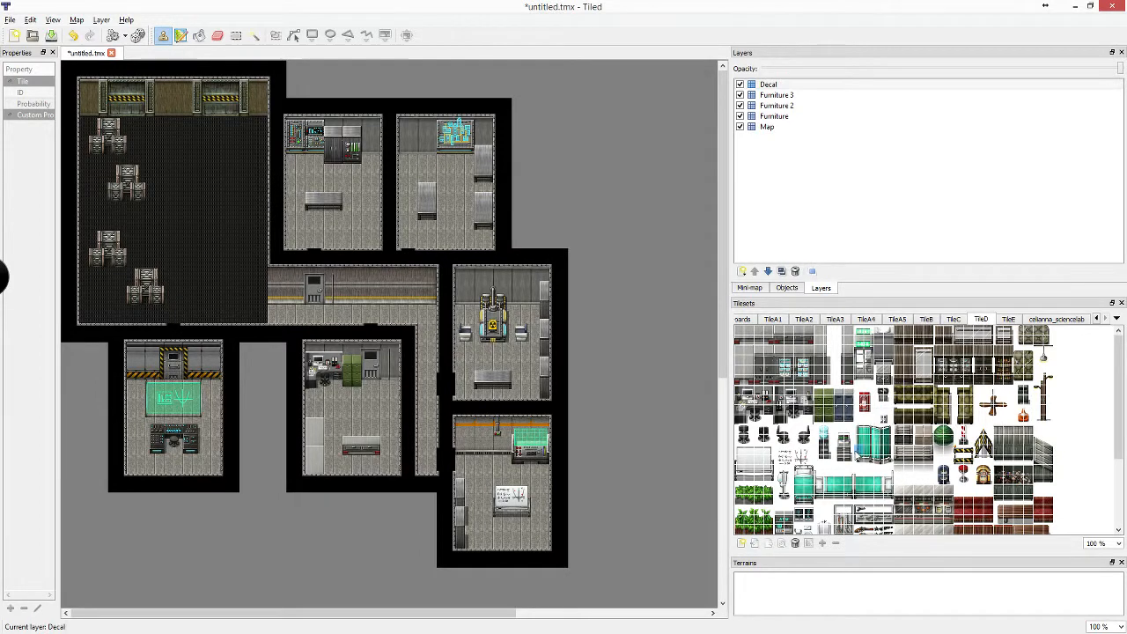
left_click(838, 433)
left_click_drag(820, 429, 829, 461)
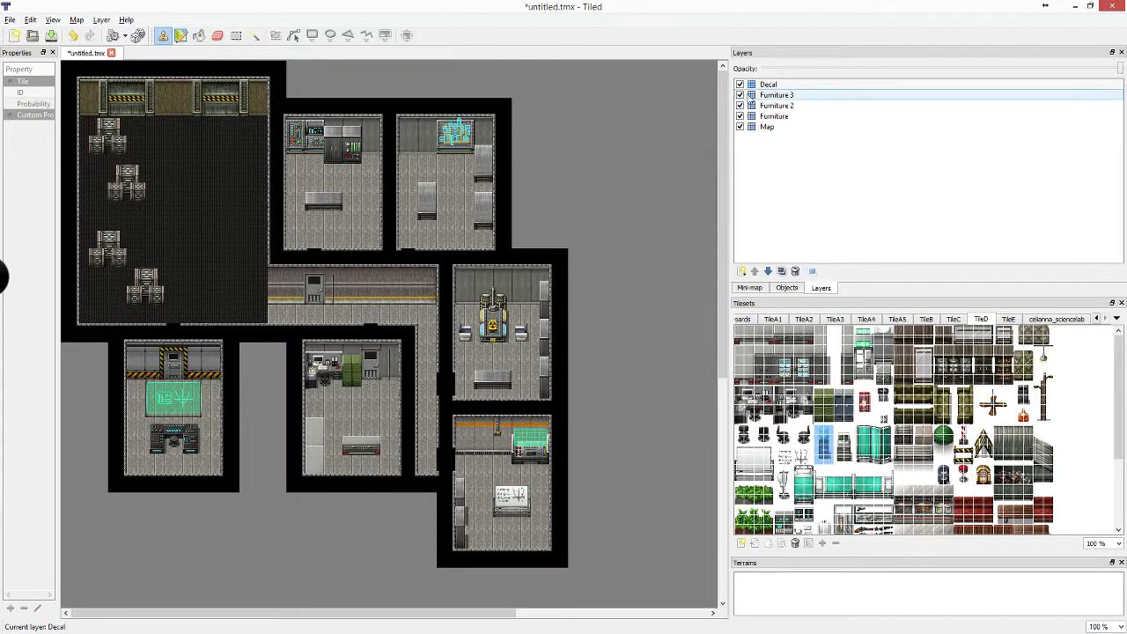
left_click(775, 116)
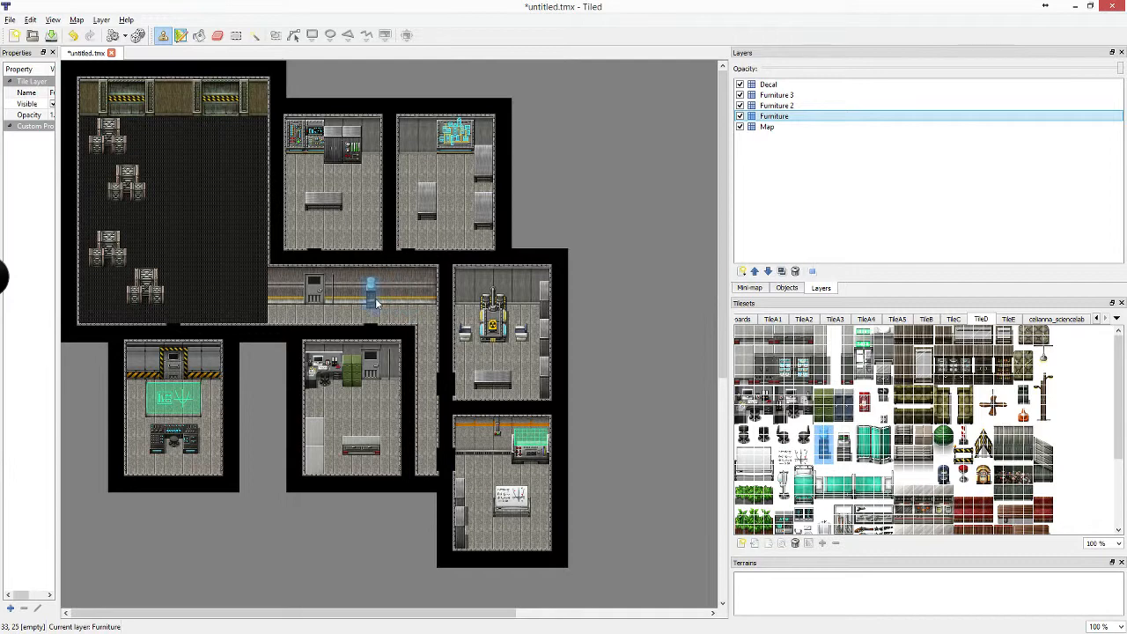
right_click(869, 242)
Place a grey celianna_sciencelab door on the corridor's north wall just east of the water cooler, on the Furniture layer
left_click(1057, 318)
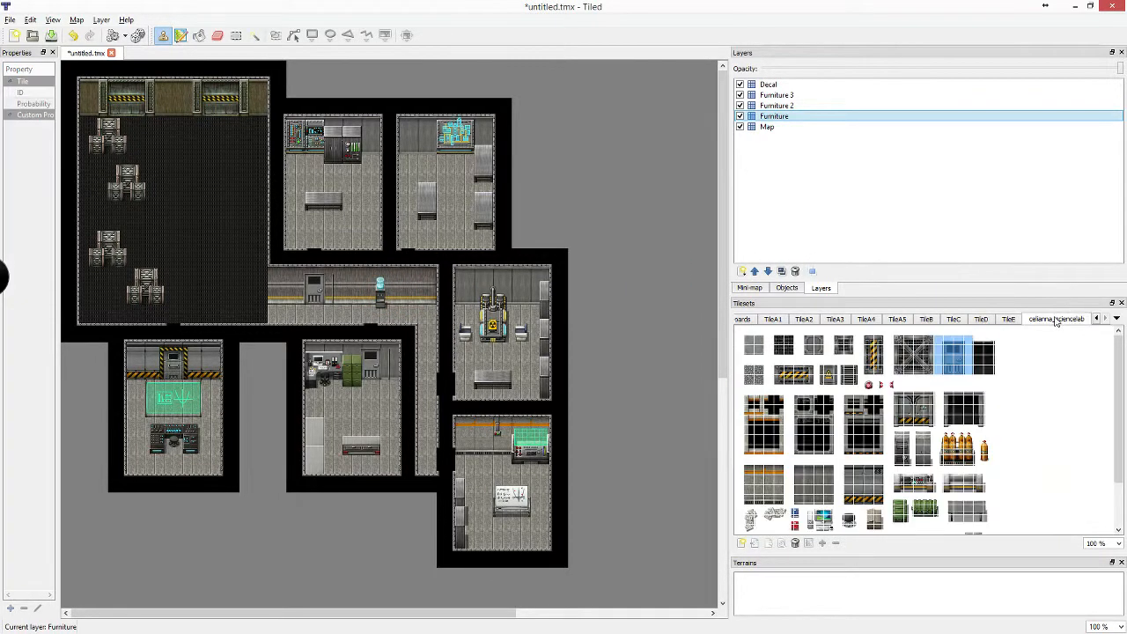
left_click(945, 348)
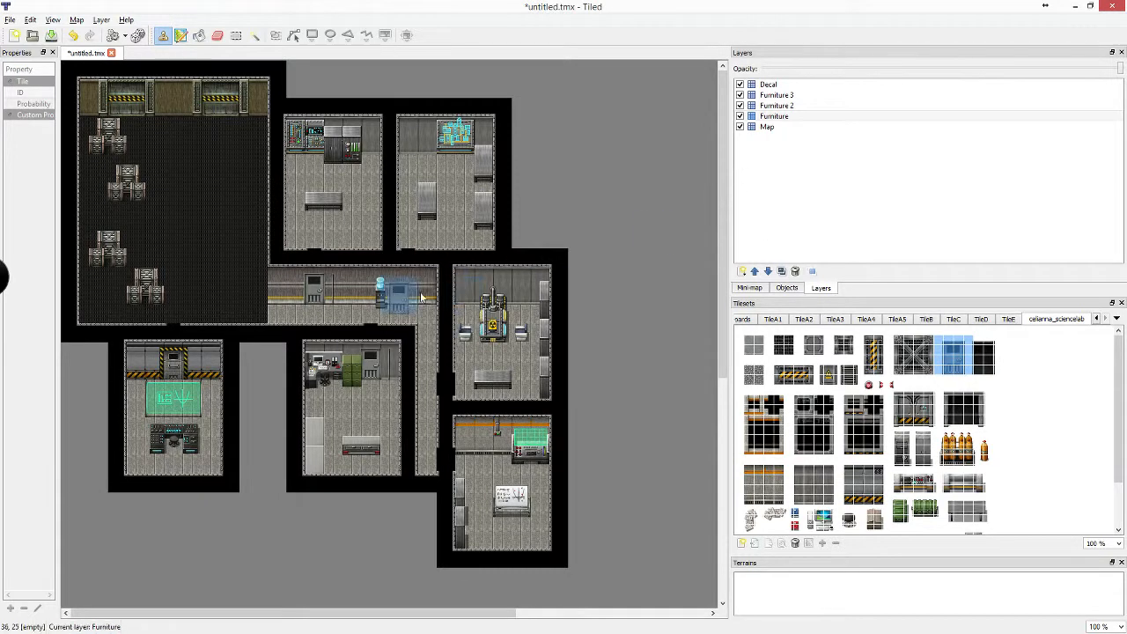
right_click(903, 226)
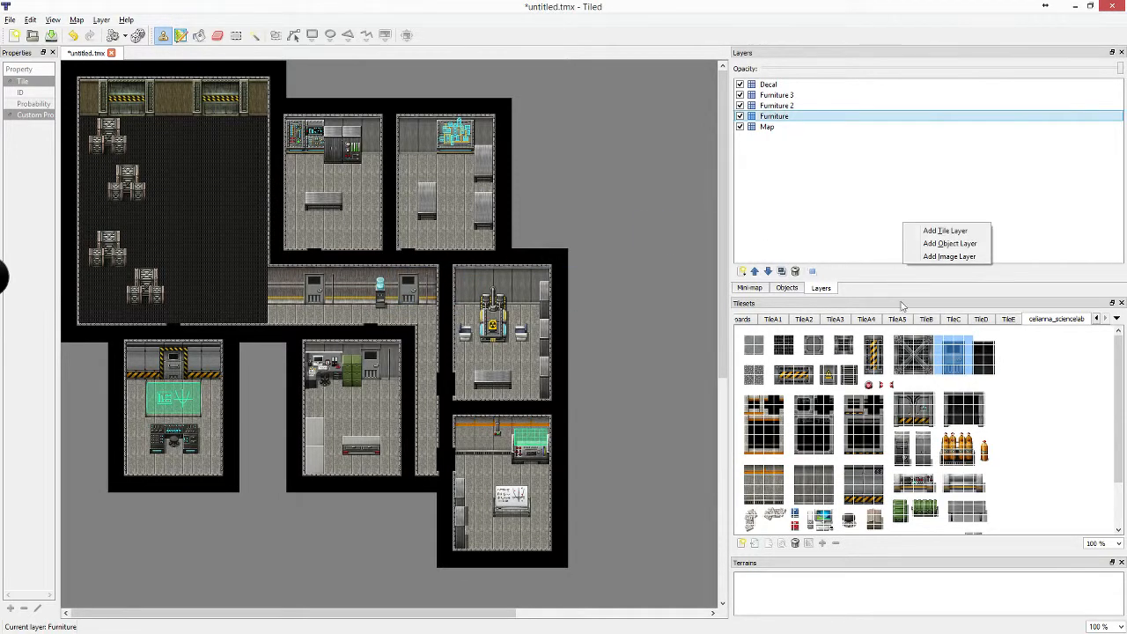
left_click(886, 229)
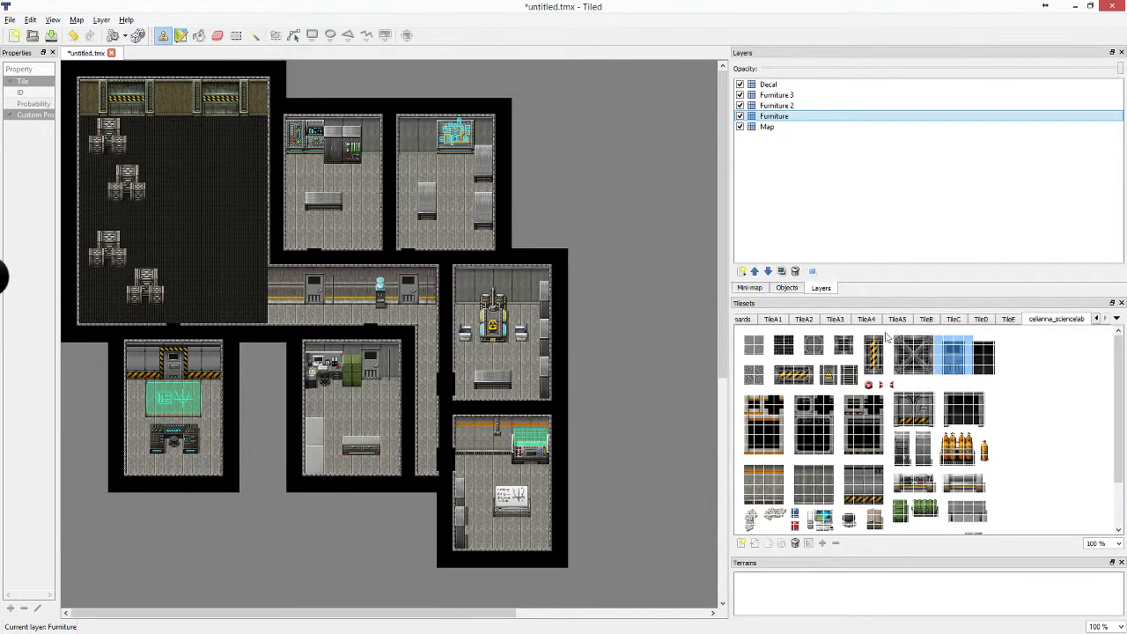
left_click(766, 322)
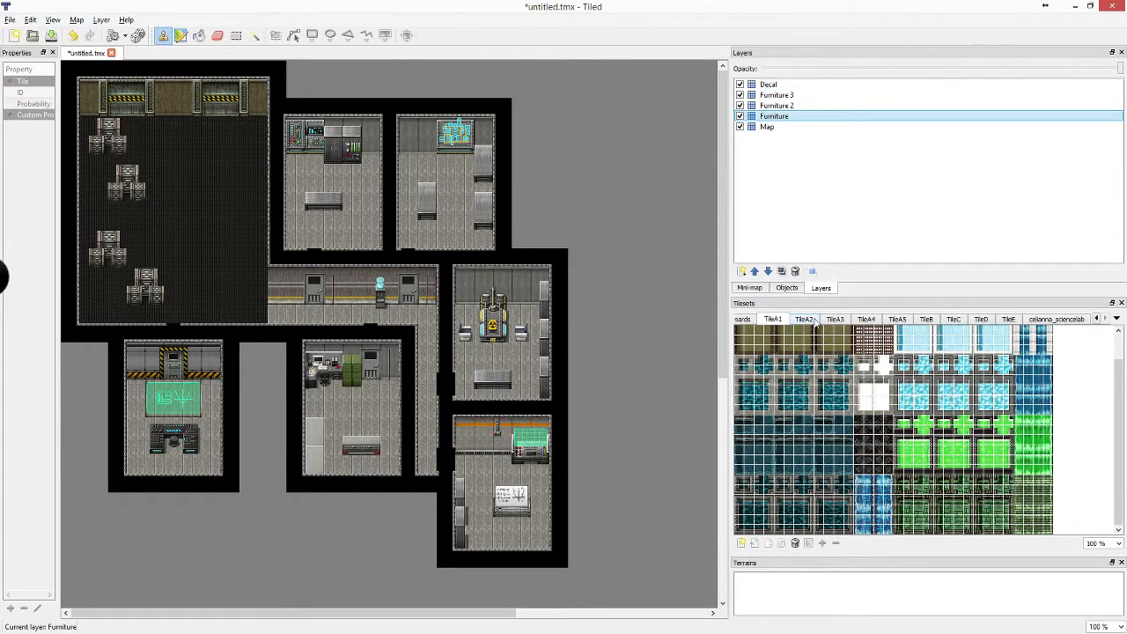
Place TileD office chairs east of the lower middle room's counter and the upper right room's west desk, on the Furniture 2 layer
left_click(809, 319)
left_click(926, 319)
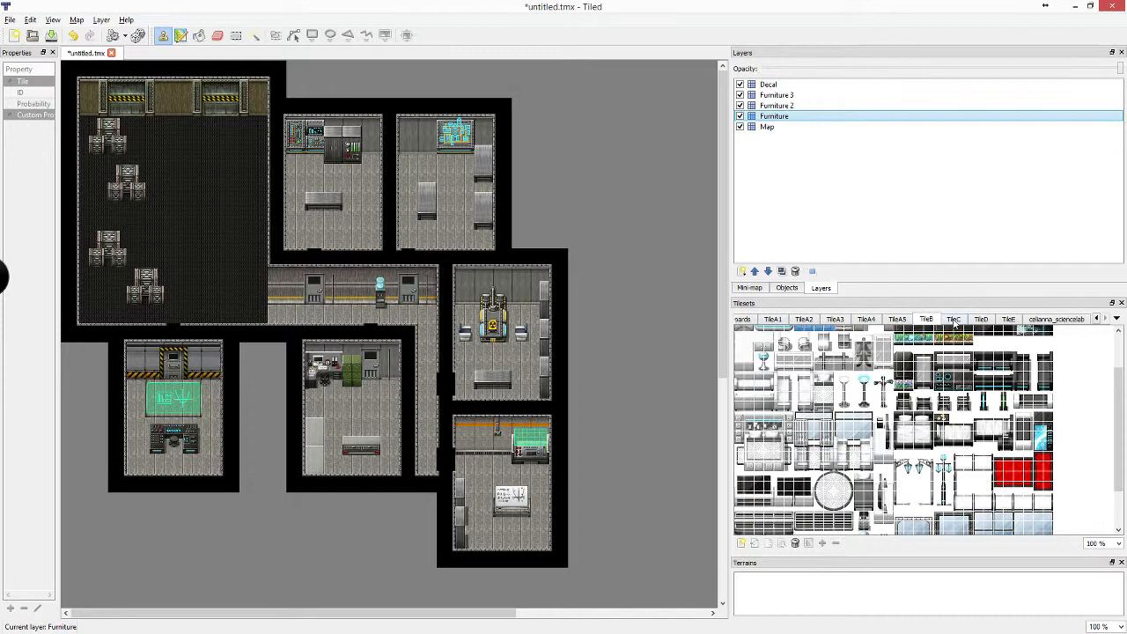
left_click(955, 320)
left_click(983, 321)
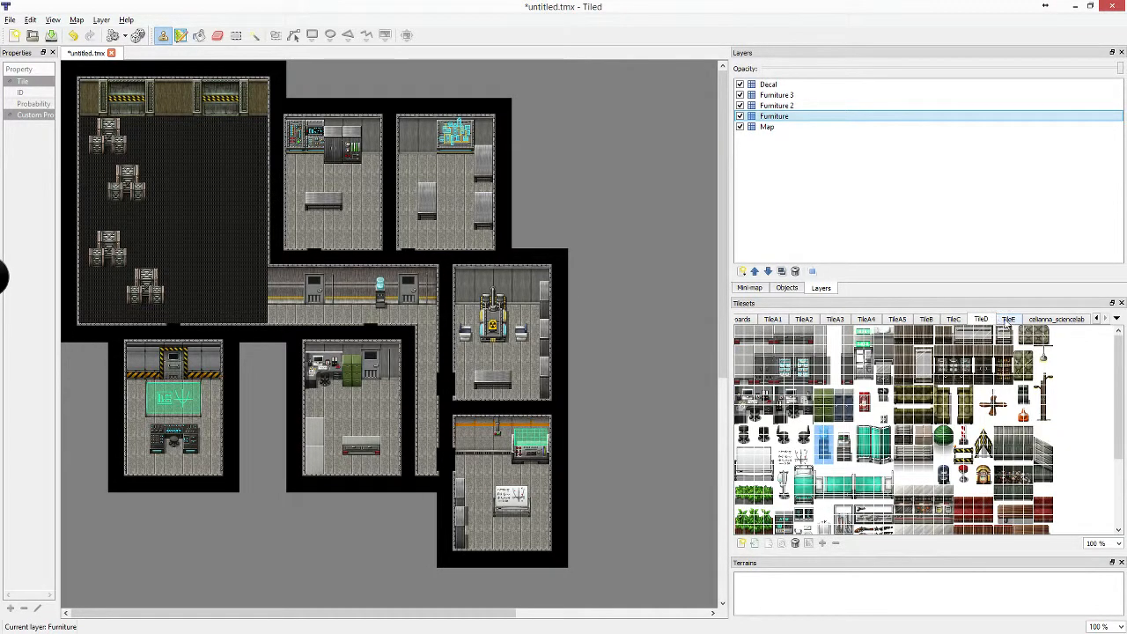
left_click(786, 436)
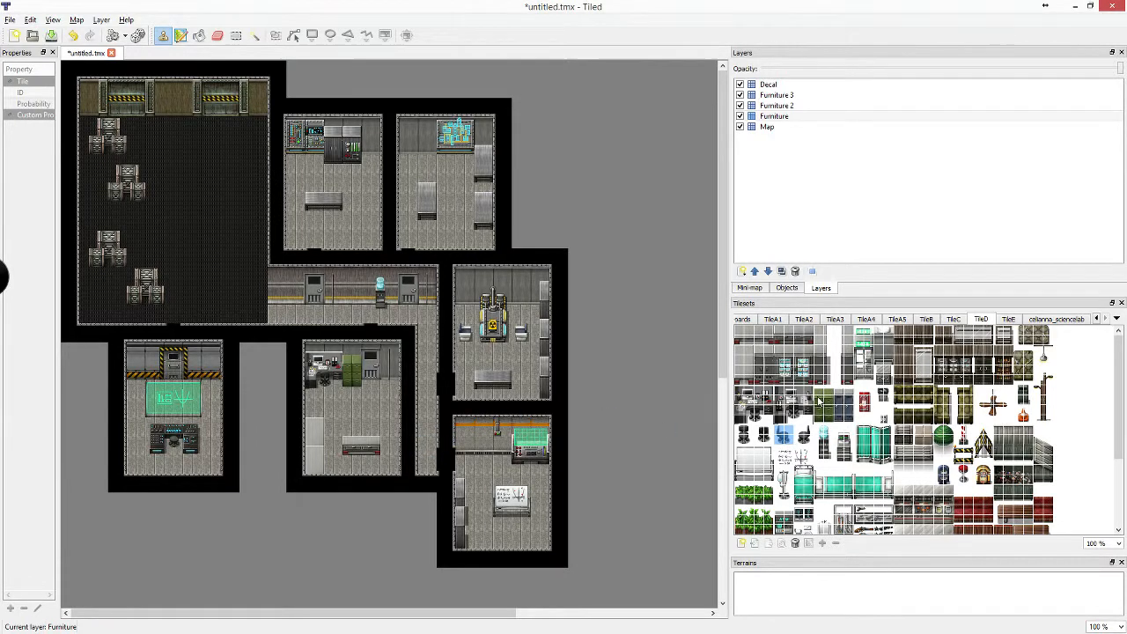
left_click(804, 436)
left_click(776, 105)
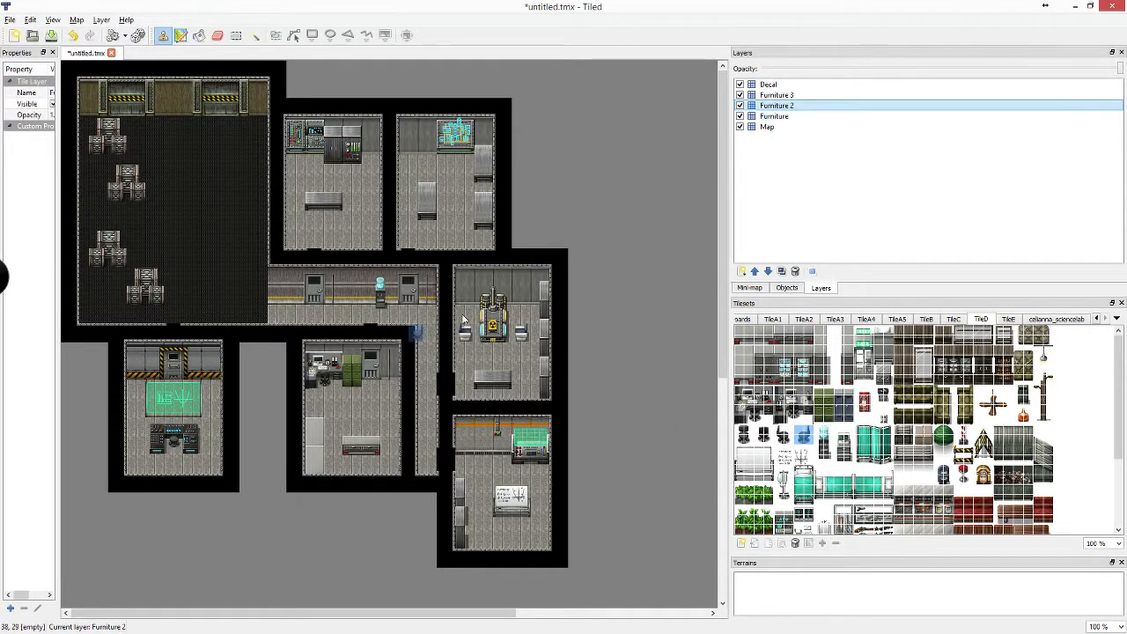
left_click(334, 465)
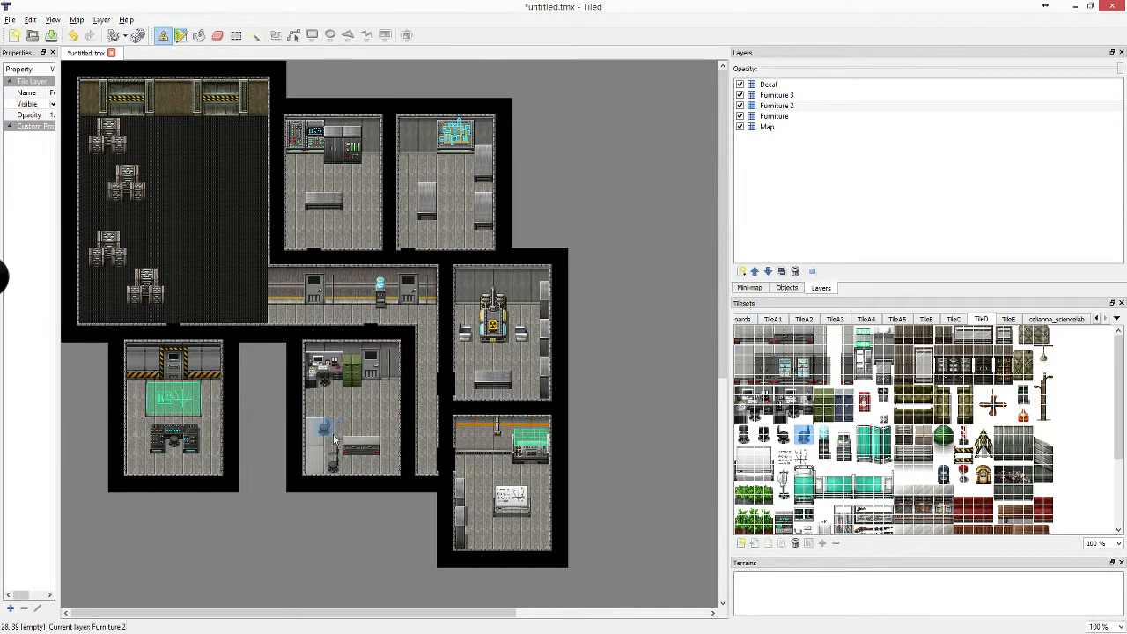
left_click(335, 434)
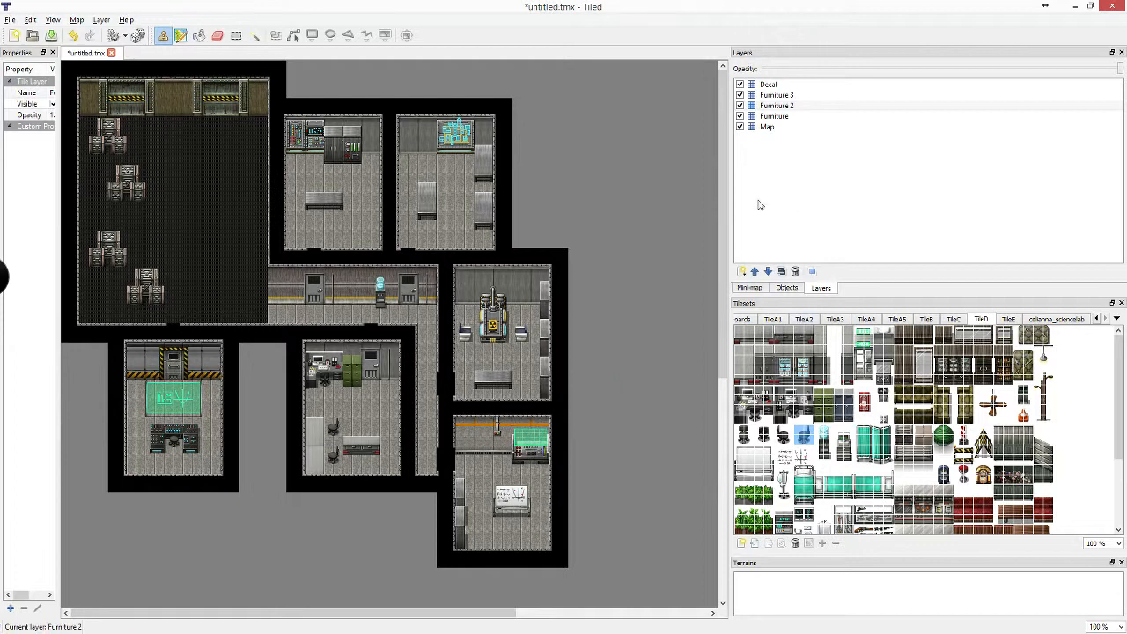
left_click(456, 222)
left_click(743, 436)
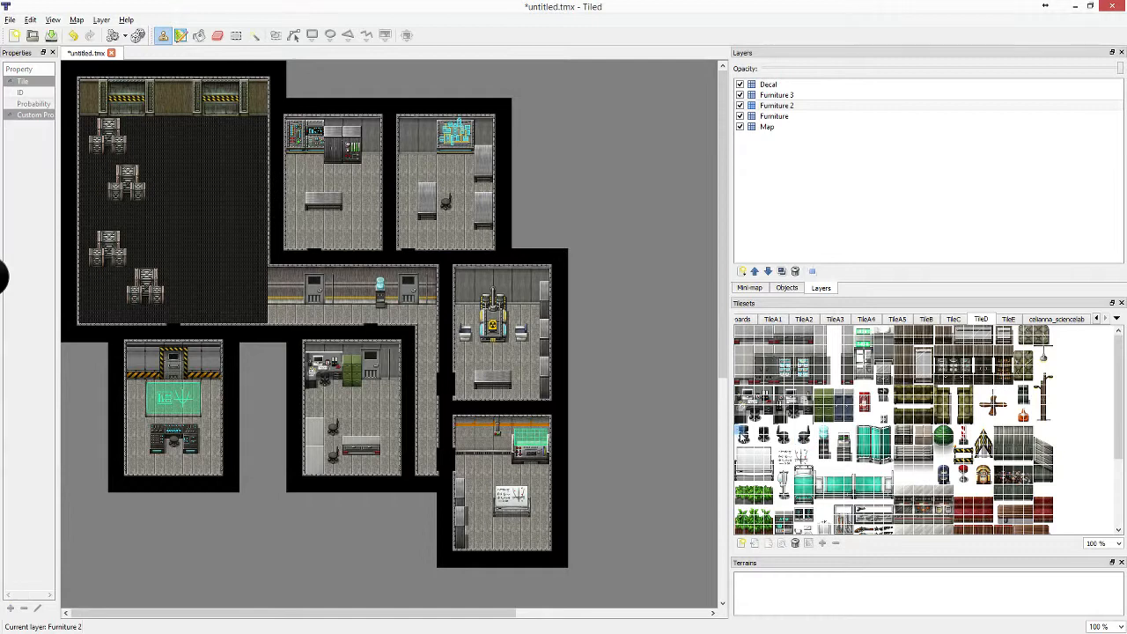
left_click(328, 183)
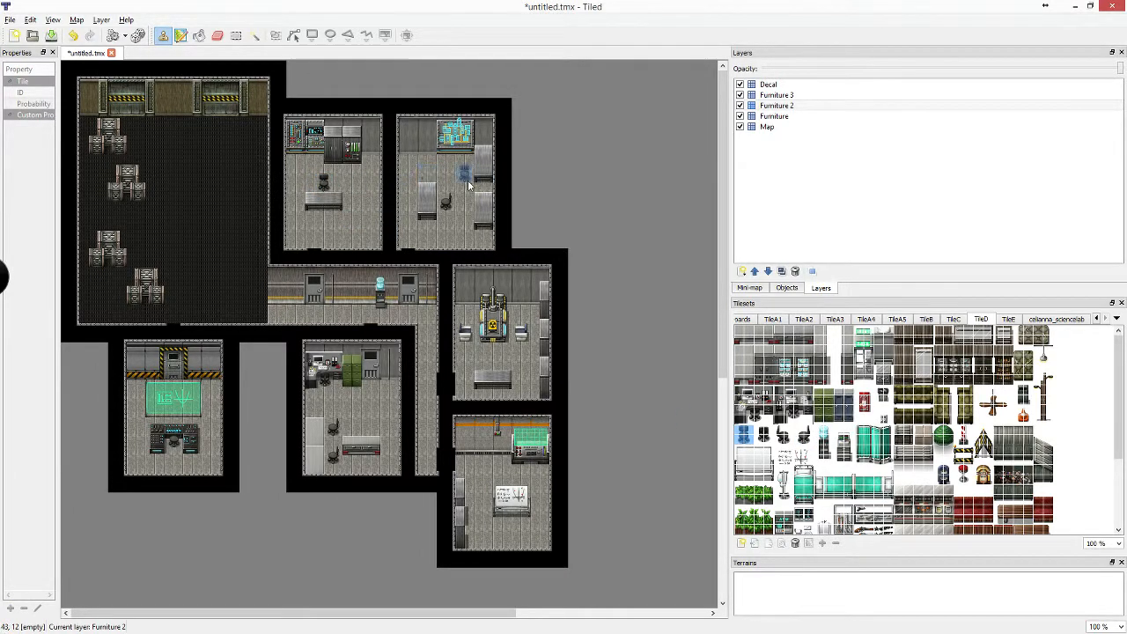
left_click(493, 361)
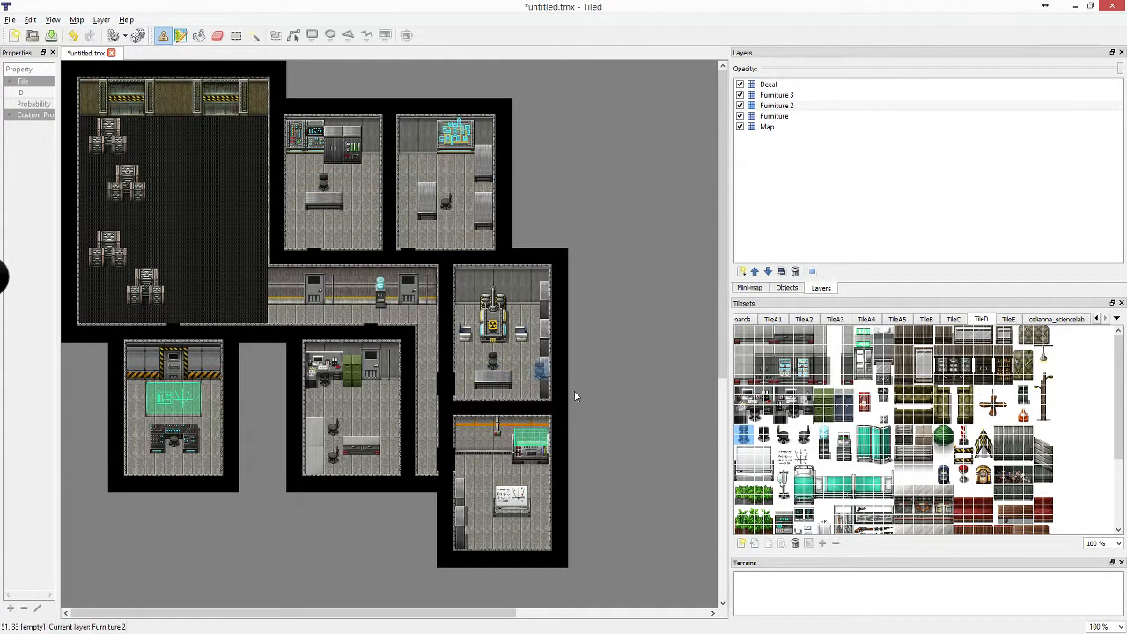
key("ctrl+z")
key("ctrl+z")
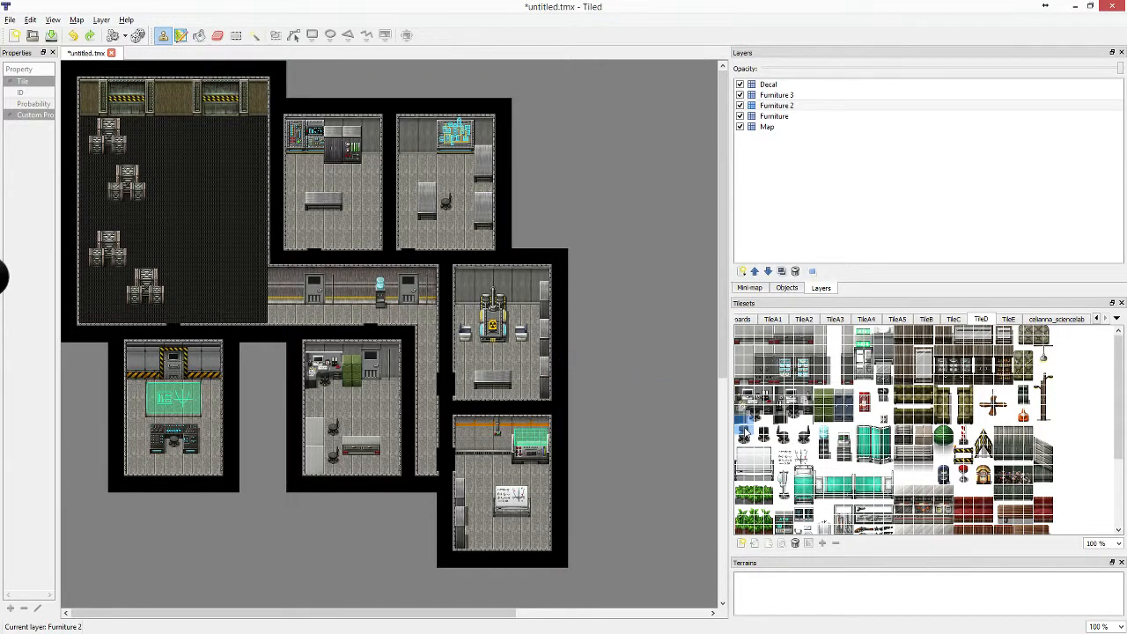
Tuck TileD chairs behind the desks in the upper left and middle right rooms and beside the upper right room's east-wall desks, on Furniture 2
left_click(325, 192)
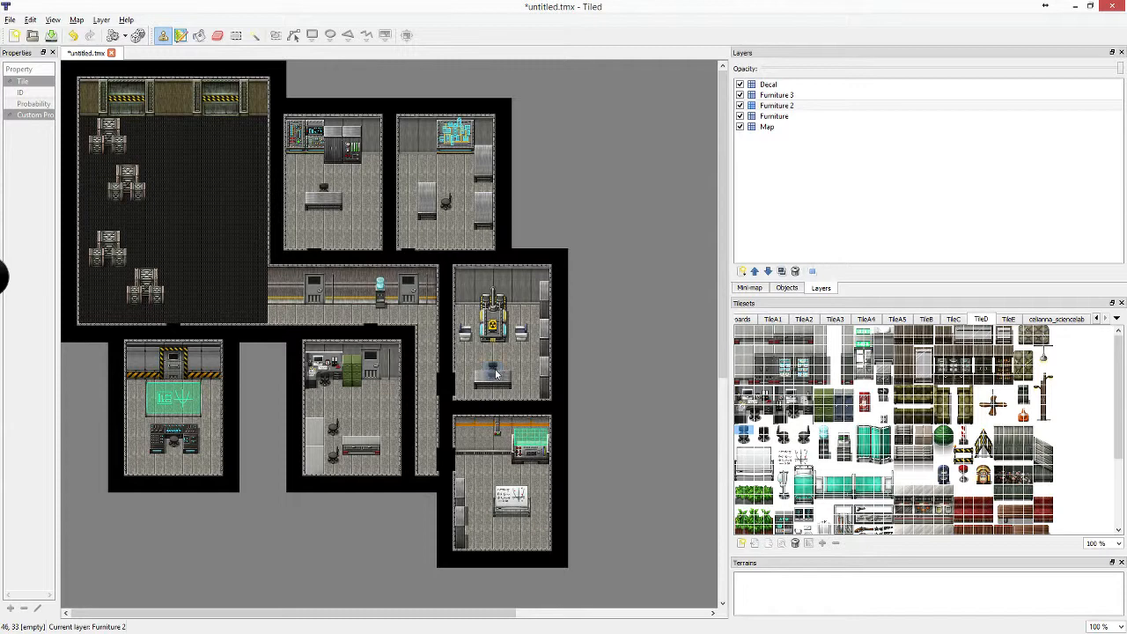
left_click(495, 374)
left_click(782, 438)
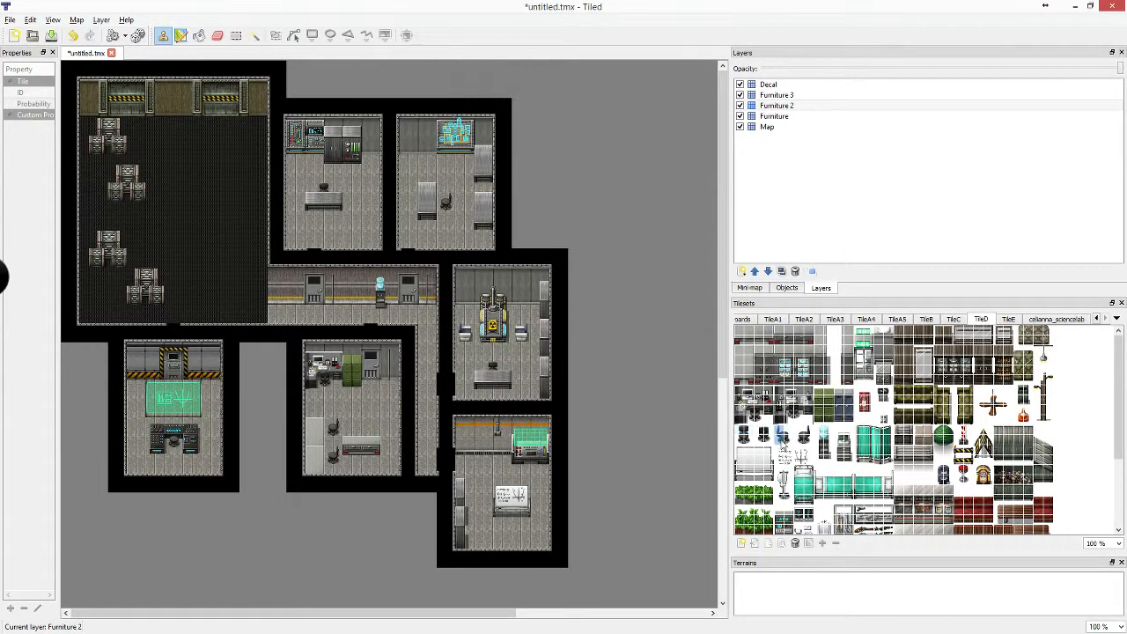
left_click(472, 213)
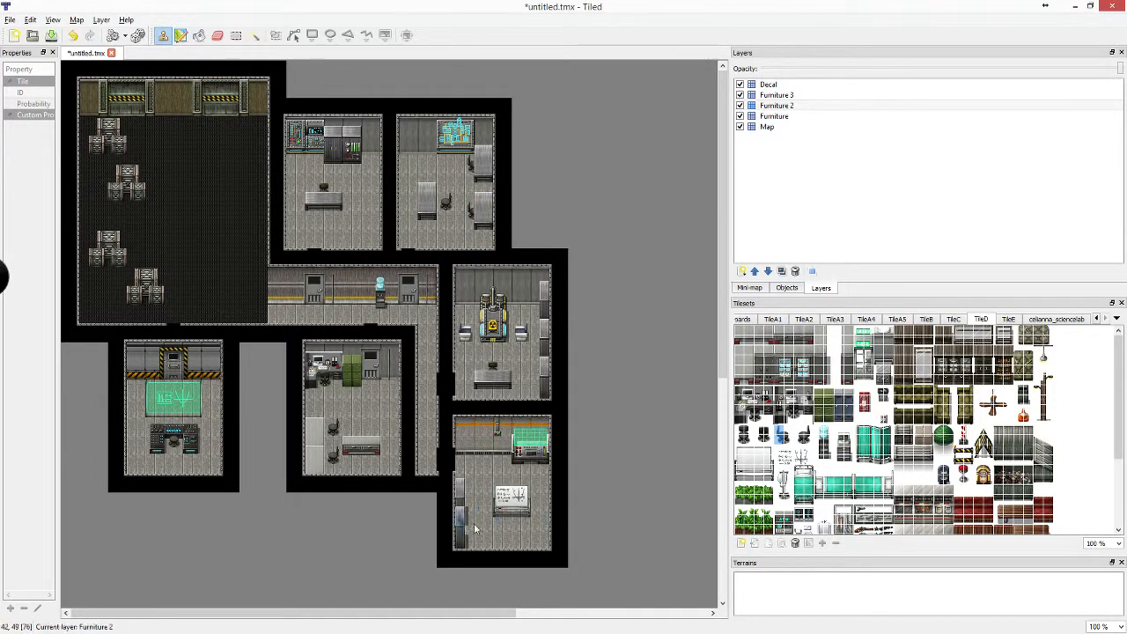
Place chairs closer against the lower middle room's counter and the upper right room's west desk, and erase the ones set farther out
left_click(808, 437)
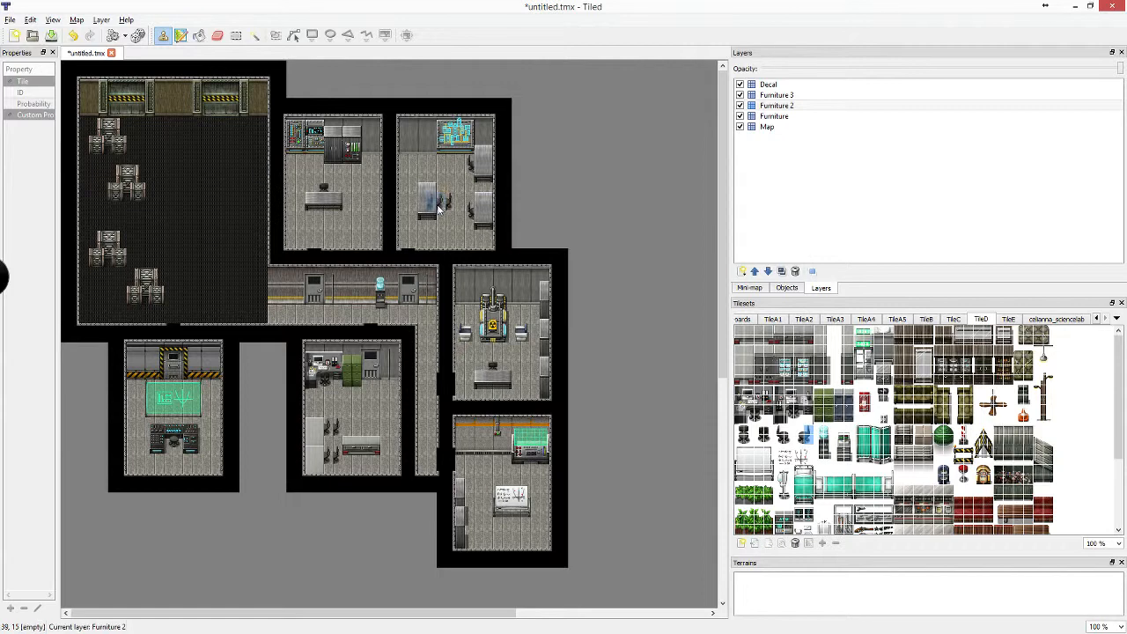
key("e")
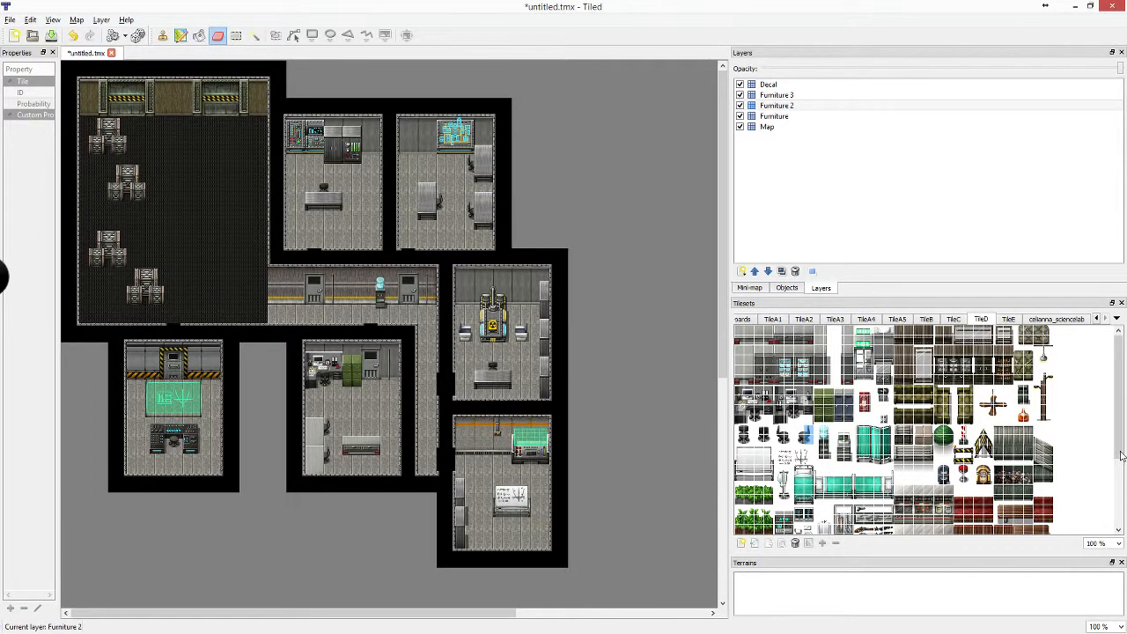
Place the red TileD wall unit on the corridor's north wall, just west of the water cooler, on the Furniture 2 layer
left_click(865, 401)
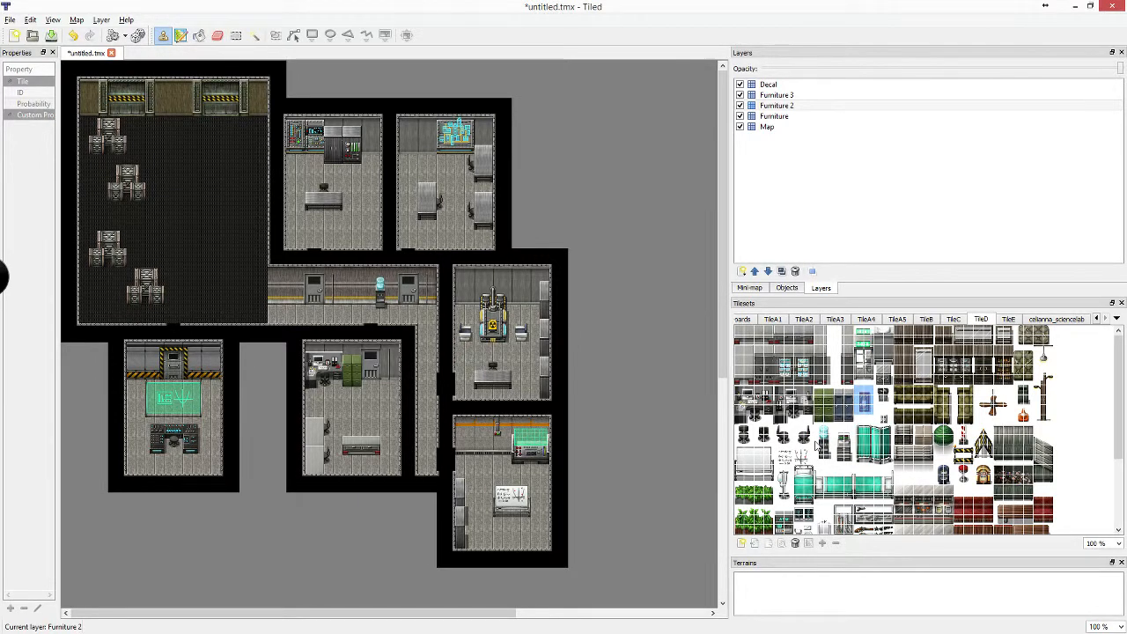
left_click(366, 285)
left_click(884, 396)
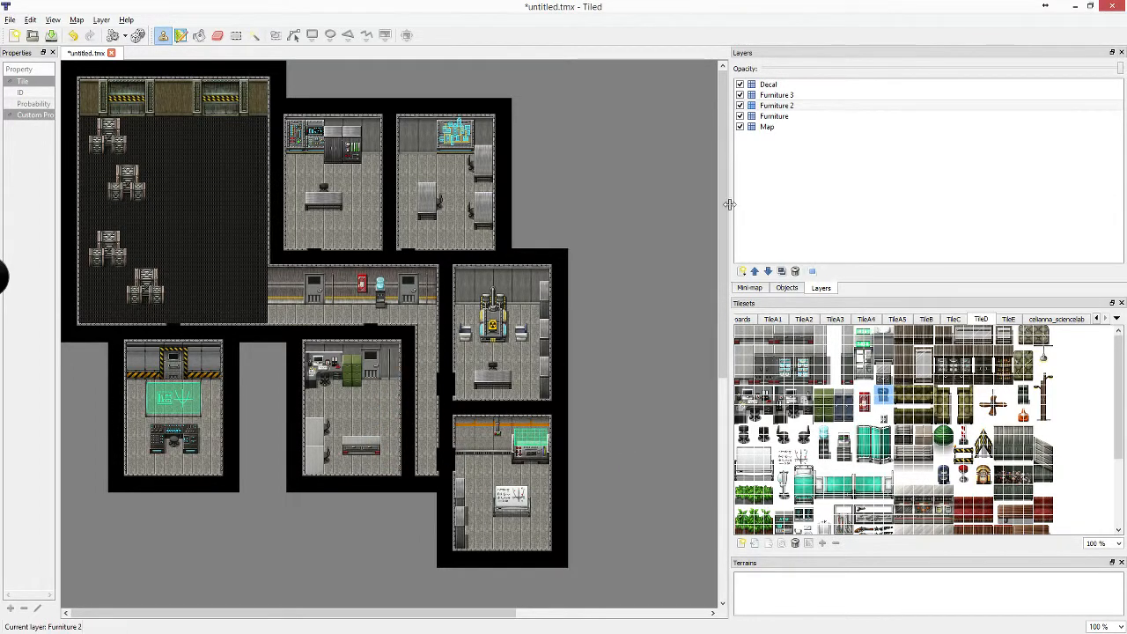
left_click(789, 106)
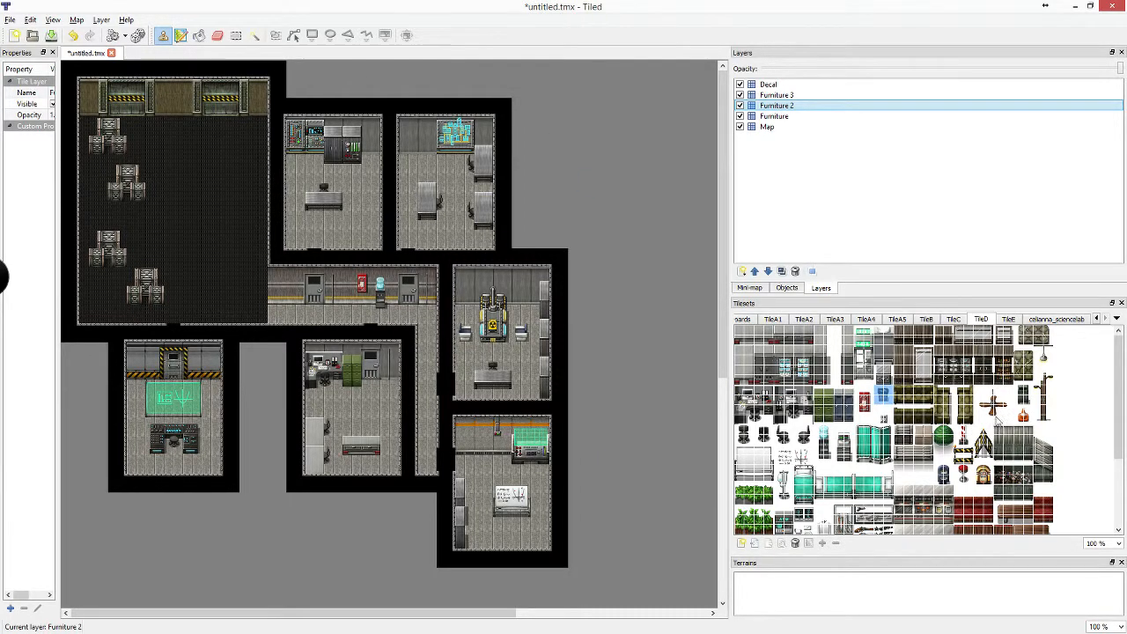
scroll(1013, 423, "down", 3)
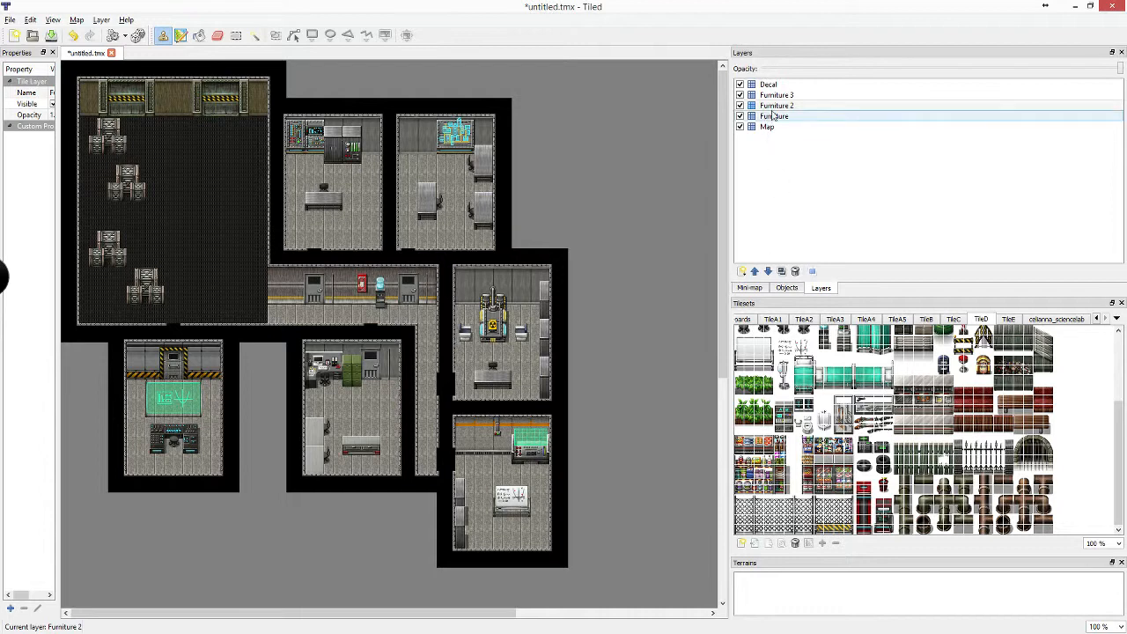
Add a tile layer named Shadow and move it directly beneath the Decal layer
left_click(742, 271)
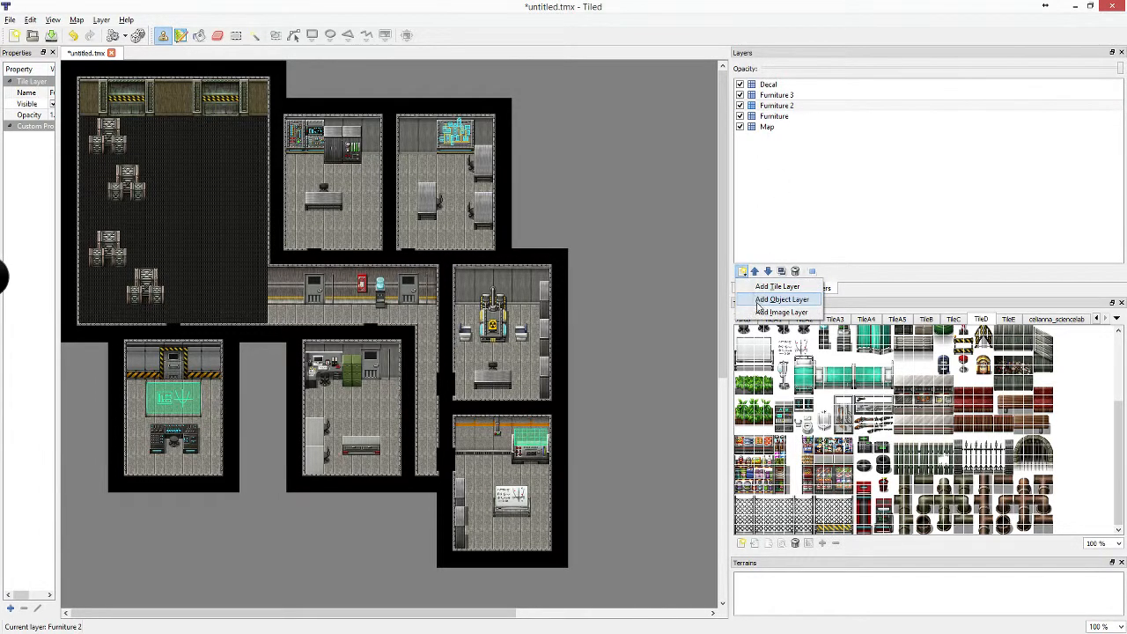
left_click(766, 286)
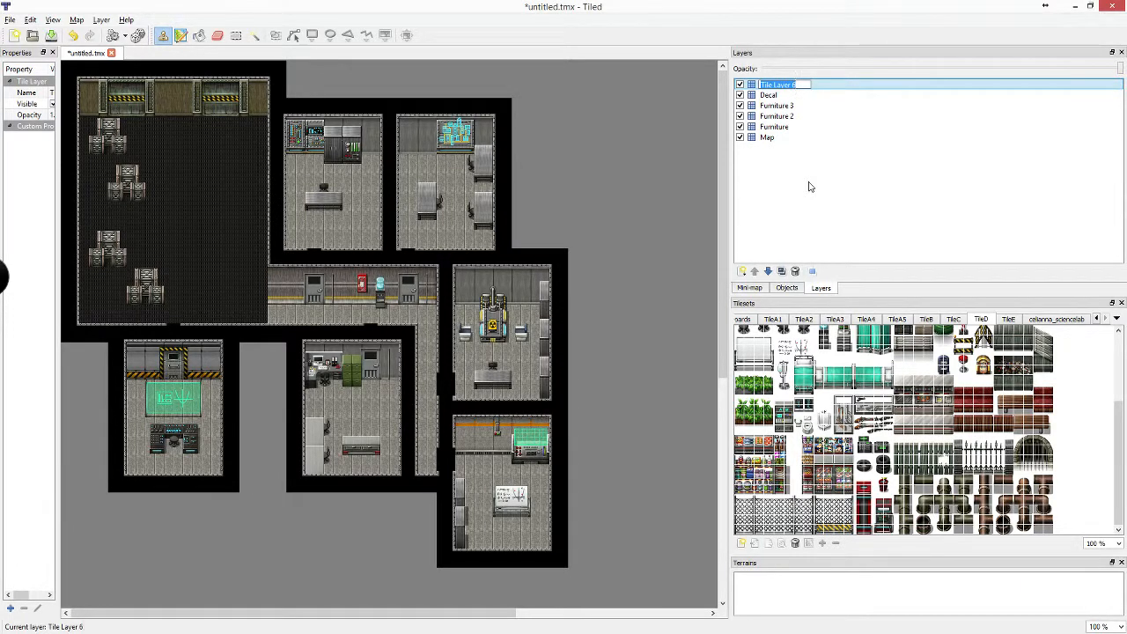
type("Shadow")
key("Return")
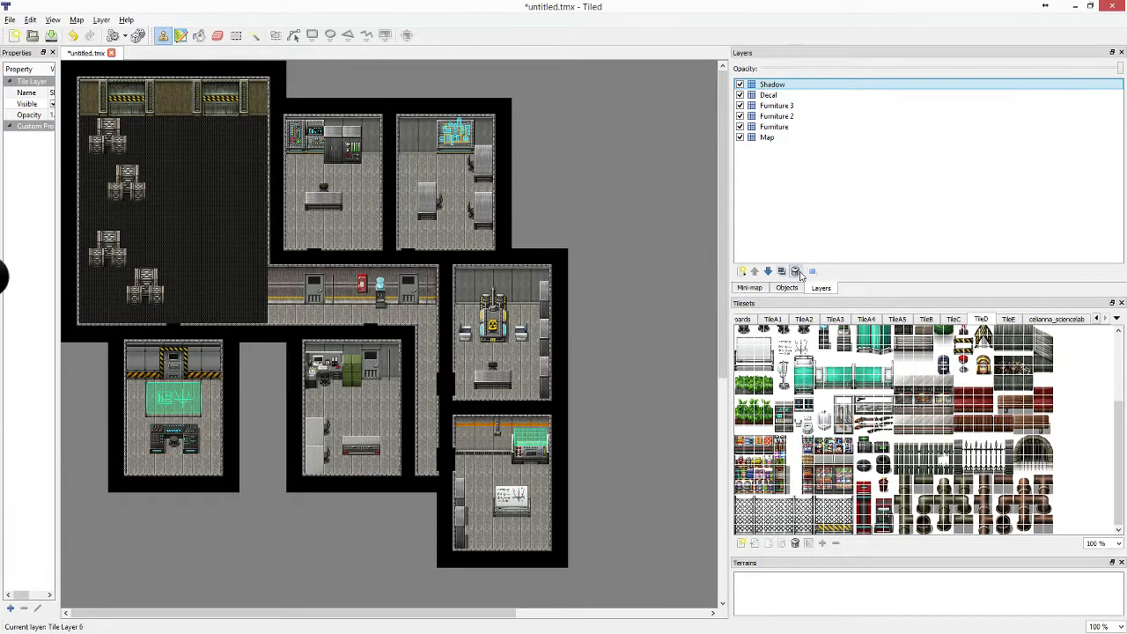
left_click(768, 271)
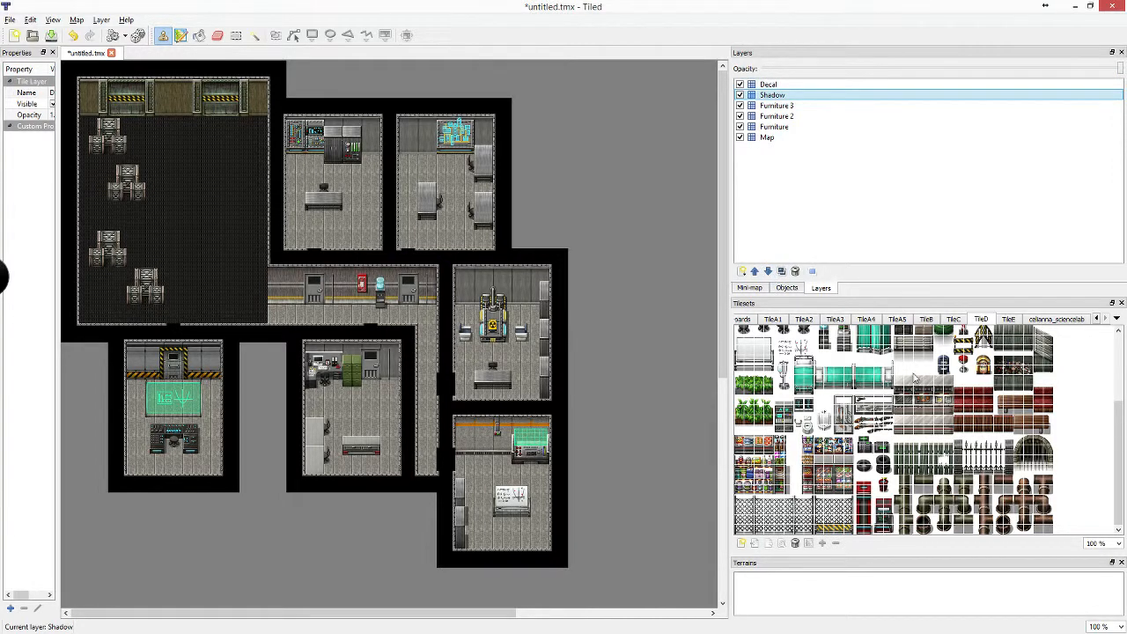
Paint the TileB shadow tile down the west walls of the middle right and lower right rooms on the Shadow layer
left_click(908, 322)
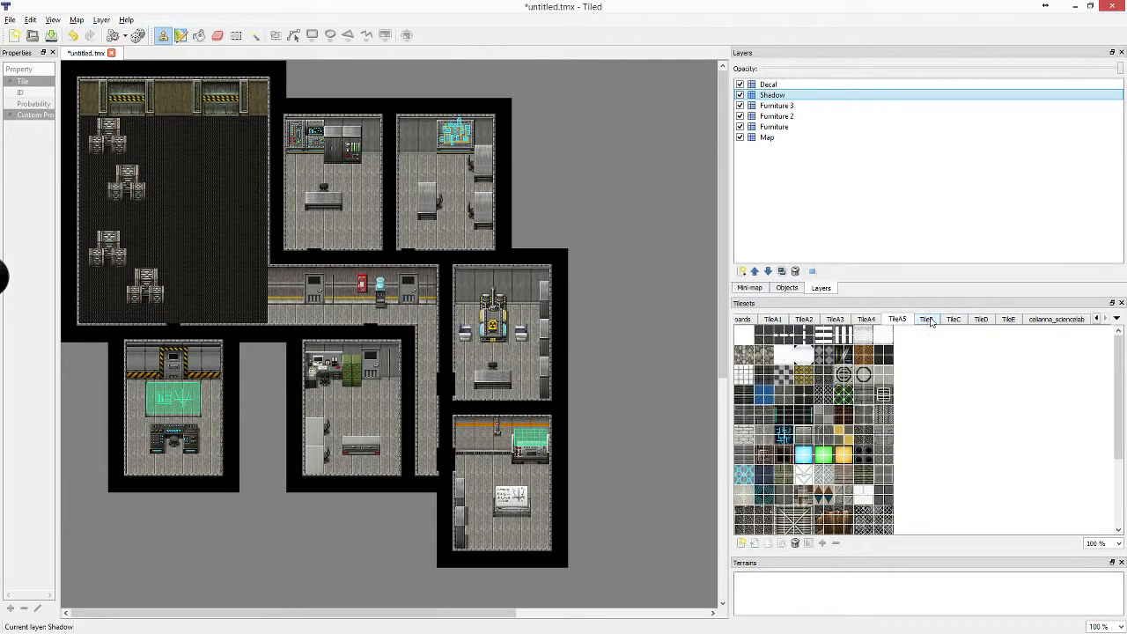
left_click(929, 319)
scroll(950, 379, "up", 1)
left_click(873, 374)
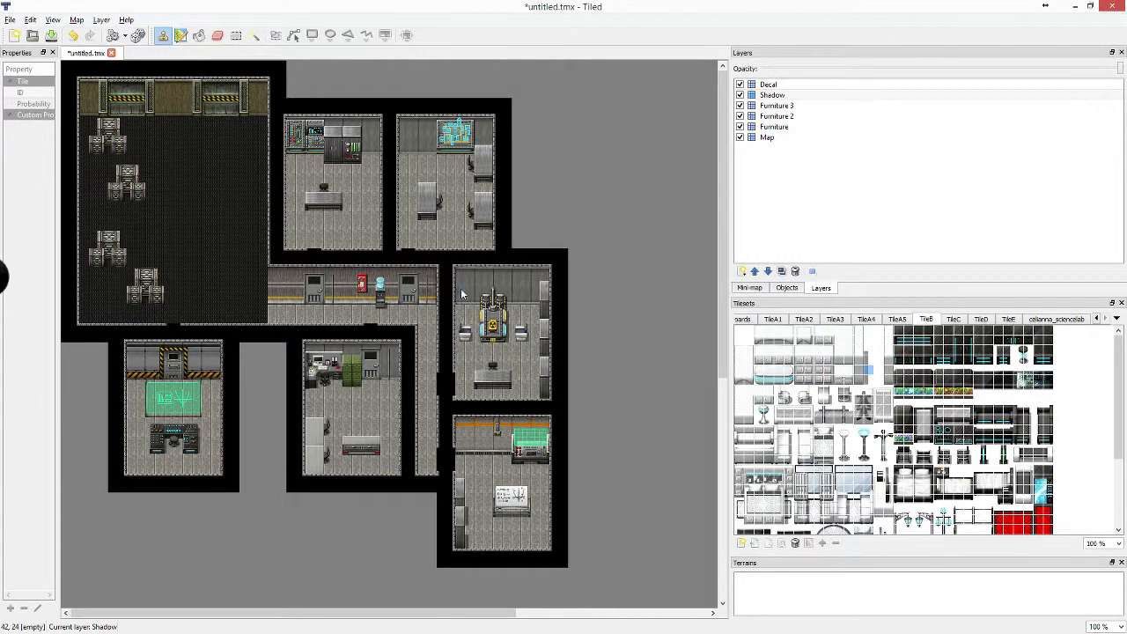
left_click_drag(462, 281, 465, 396)
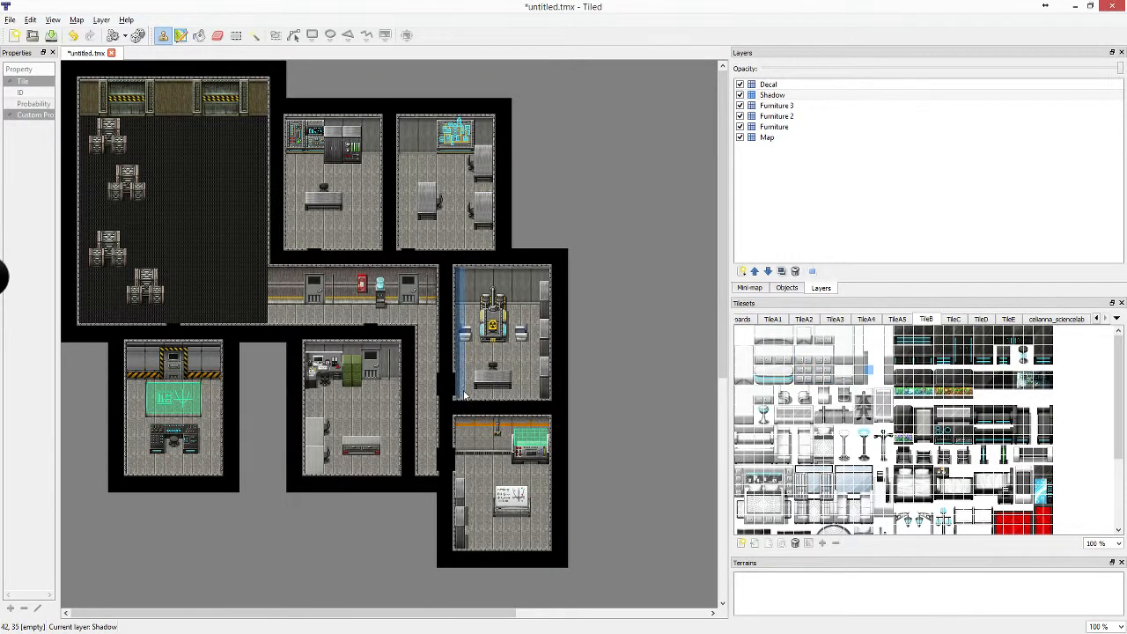
left_click(458, 424, "shift")
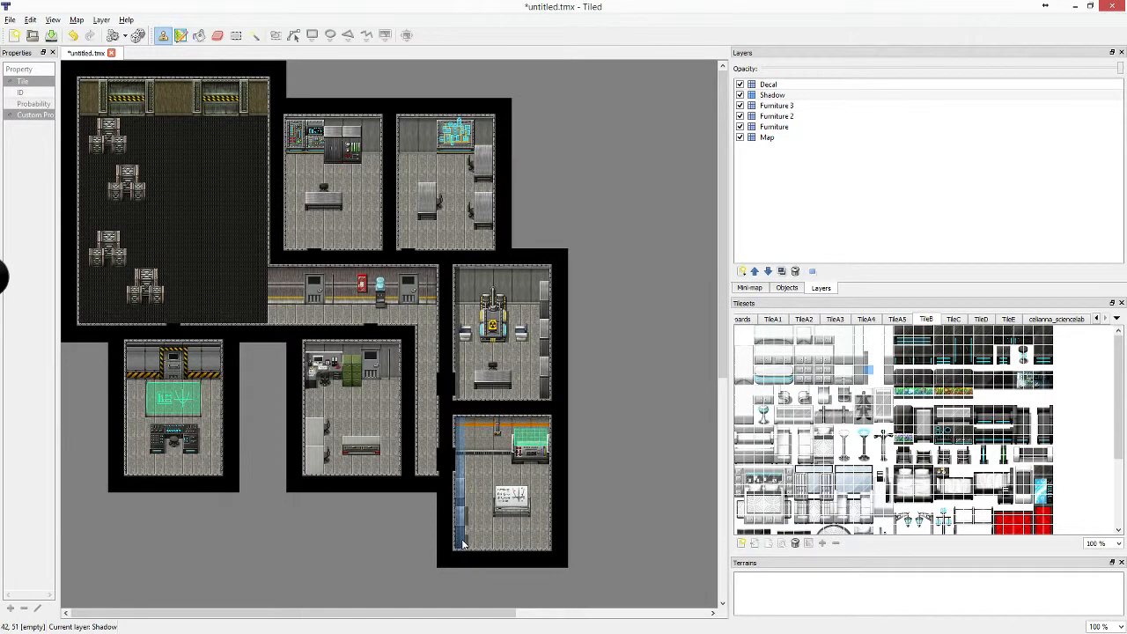
left_click(462, 537, "shift")
Paint a shadow line along the west wall of the corridor's vertical section, undoing and redrawing it where needed
left_click(426, 468, "shift")
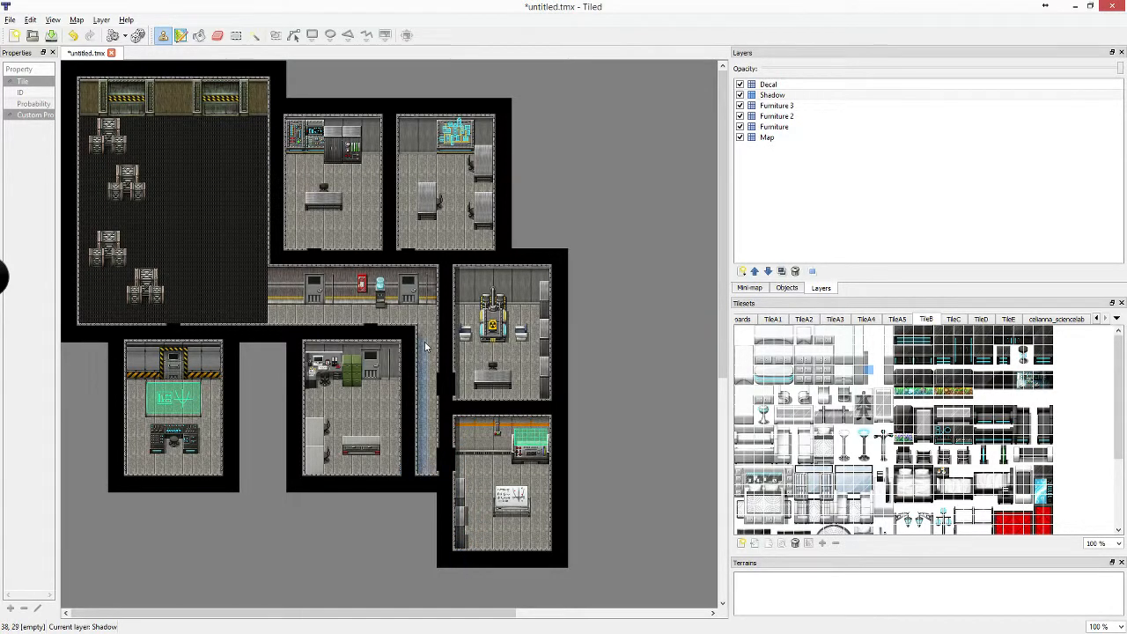
left_click(423, 333, "shift")
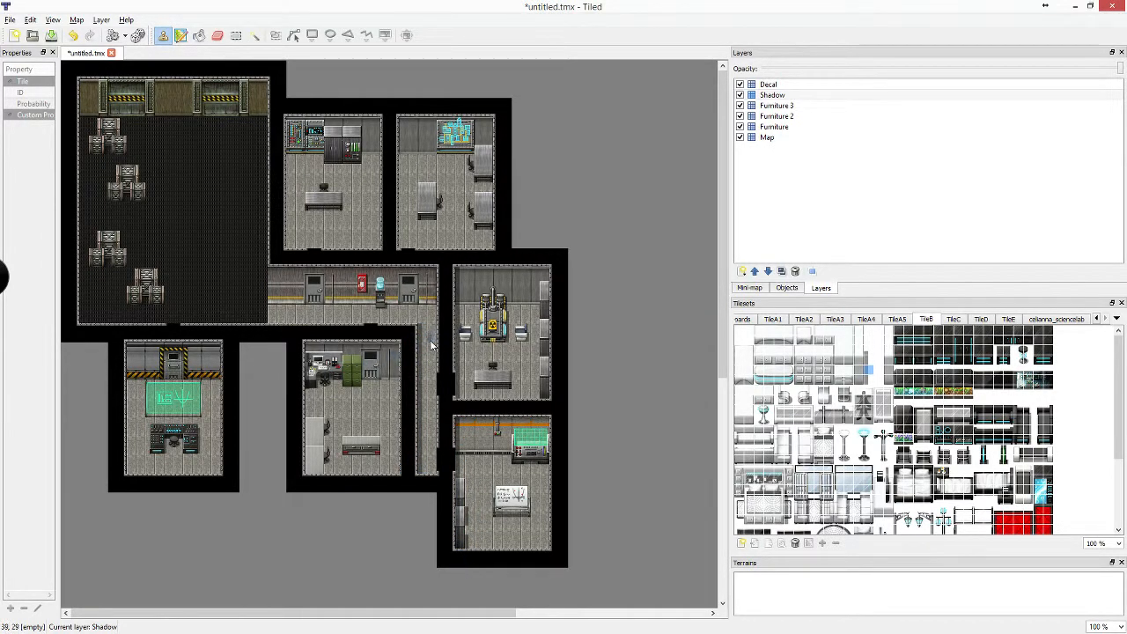
key("ctrl+z")
left_click(423, 338, "shift")
left_click(423, 470, "shift")
Paint shadow lines down the west walls of the lower left room, the large dark hall and the two upper rooms
left_click(134, 354)
left_click(131, 469, "shift")
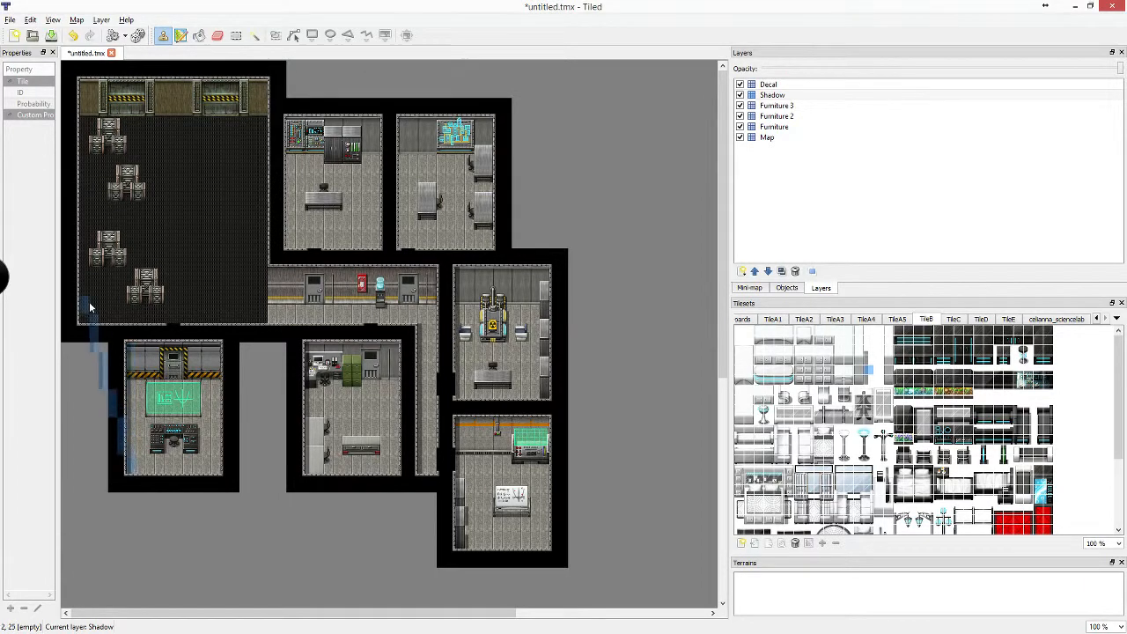
left_click(88, 324)
left_click(89, 88, "shift")
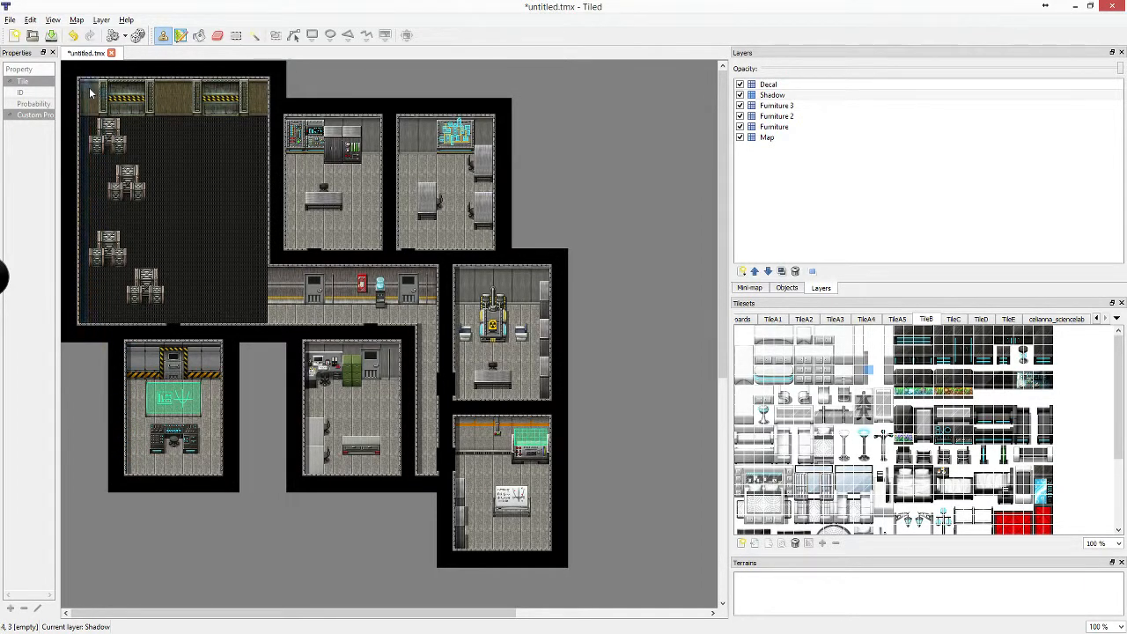
left_click(292, 125)
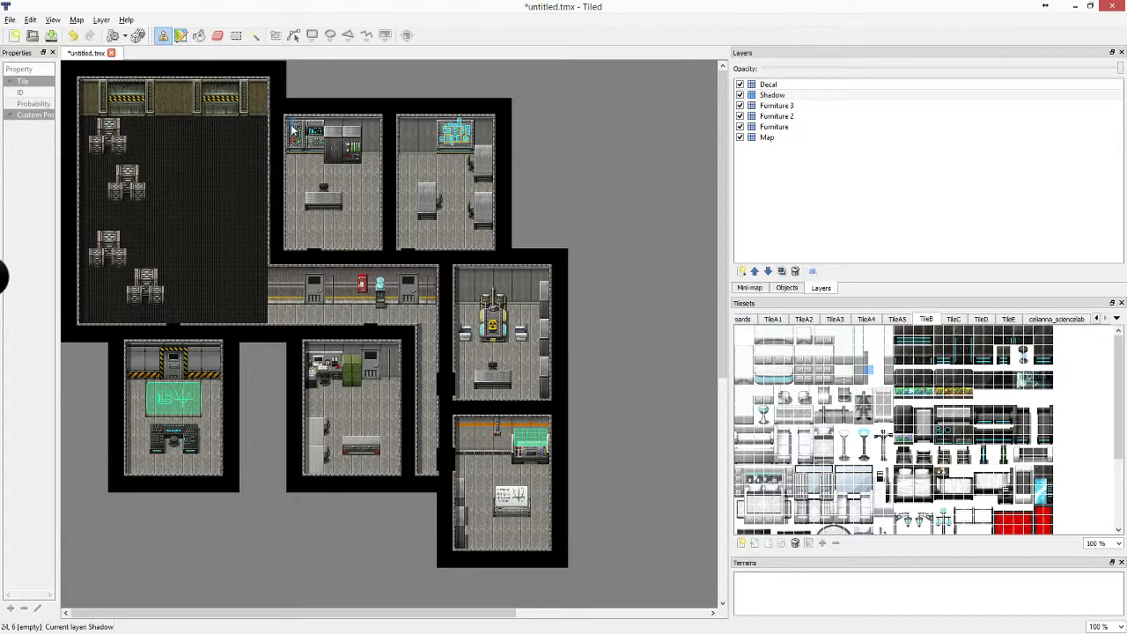
left_click(291, 249, "shift")
left_click(405, 124)
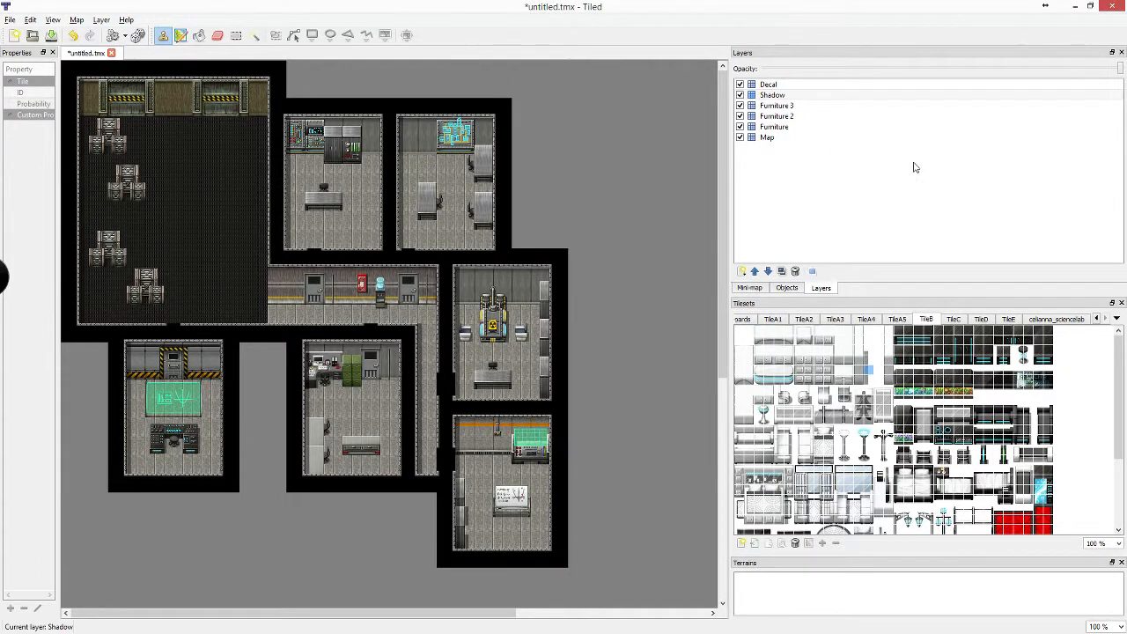
Export the map as scilab_warehouse.csv into the firefly_traveller folder under Google Drive, dnd, GmNotes, tforcerpg
left_click(10, 20)
key("ctrl+shift+e")
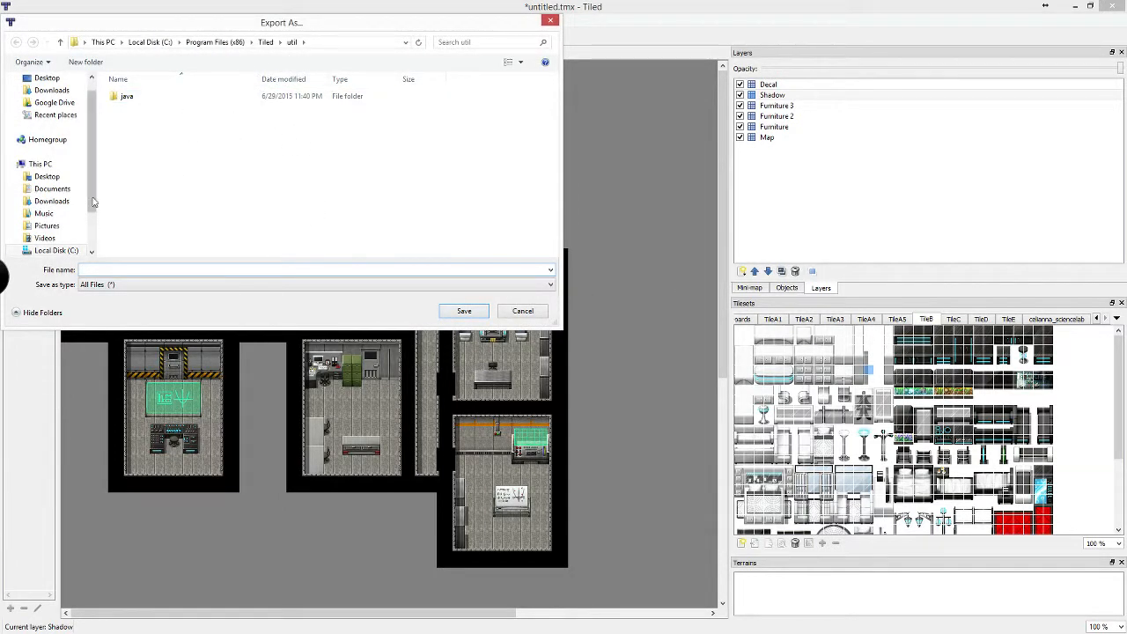
left_click(72, 104)
double_click(138, 144)
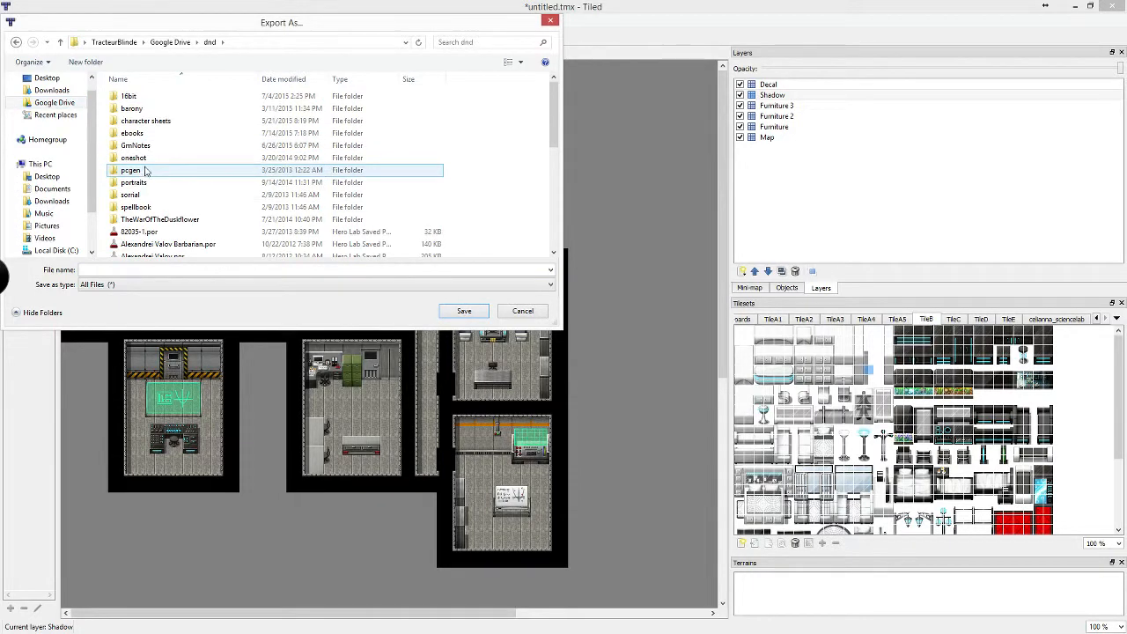
double_click(138, 145)
double_click(158, 172)
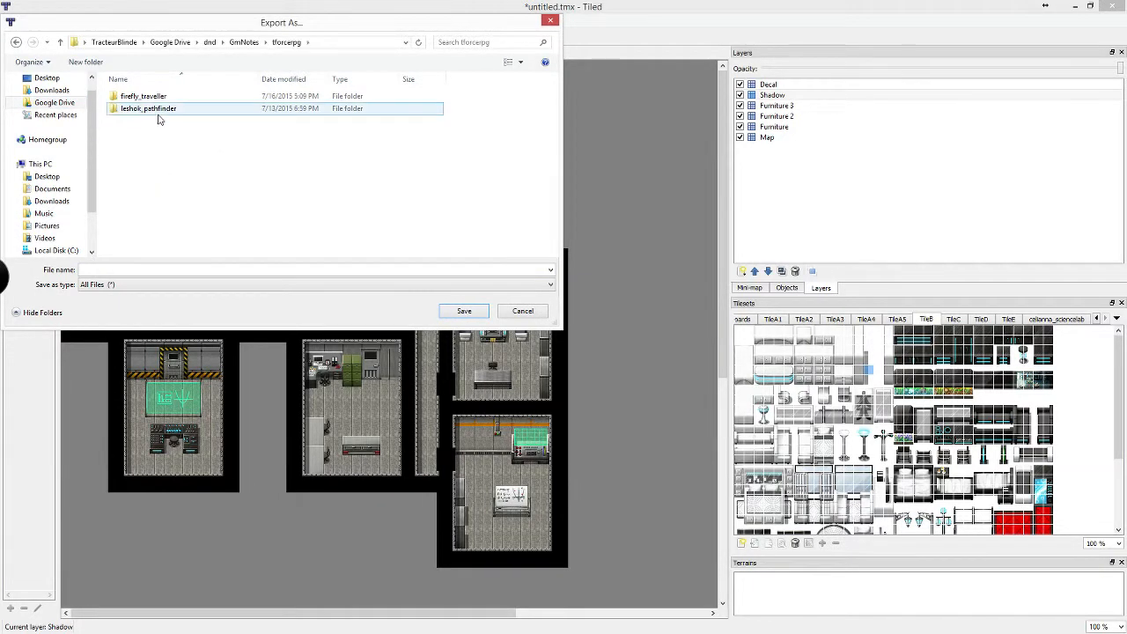
double_click(143, 96)
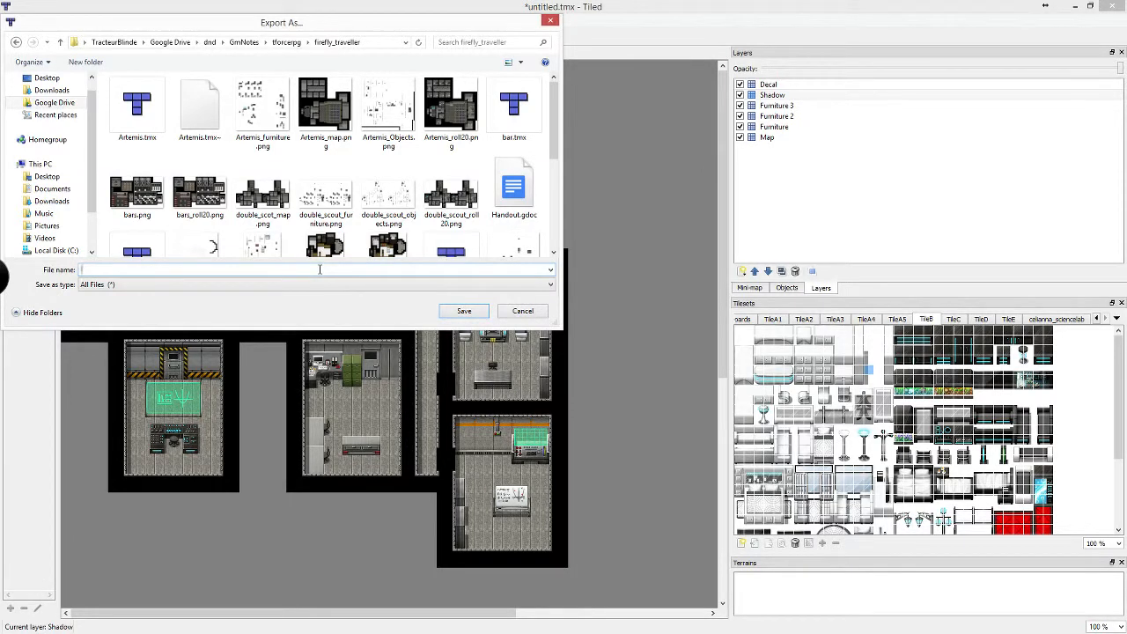
type("sc")
key("BackSpace")
key("BackSpace")
type("sce")
key("Return")
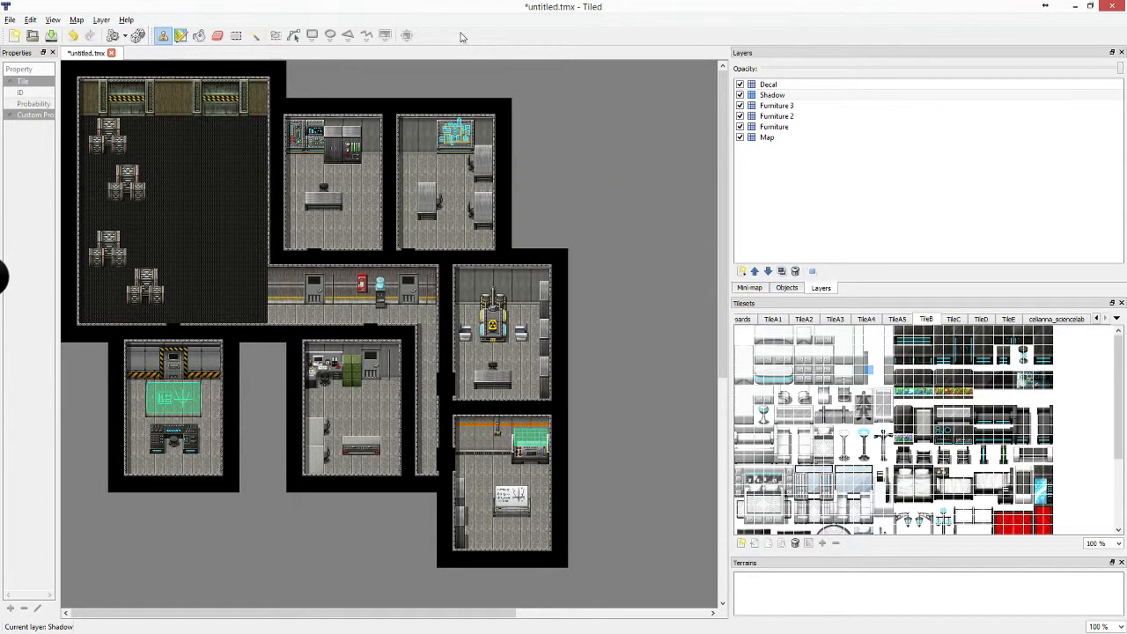
Save the untitled map as scilab_warehouse in Tiled map format in the firefly_traveller folder
left_click(10, 19)
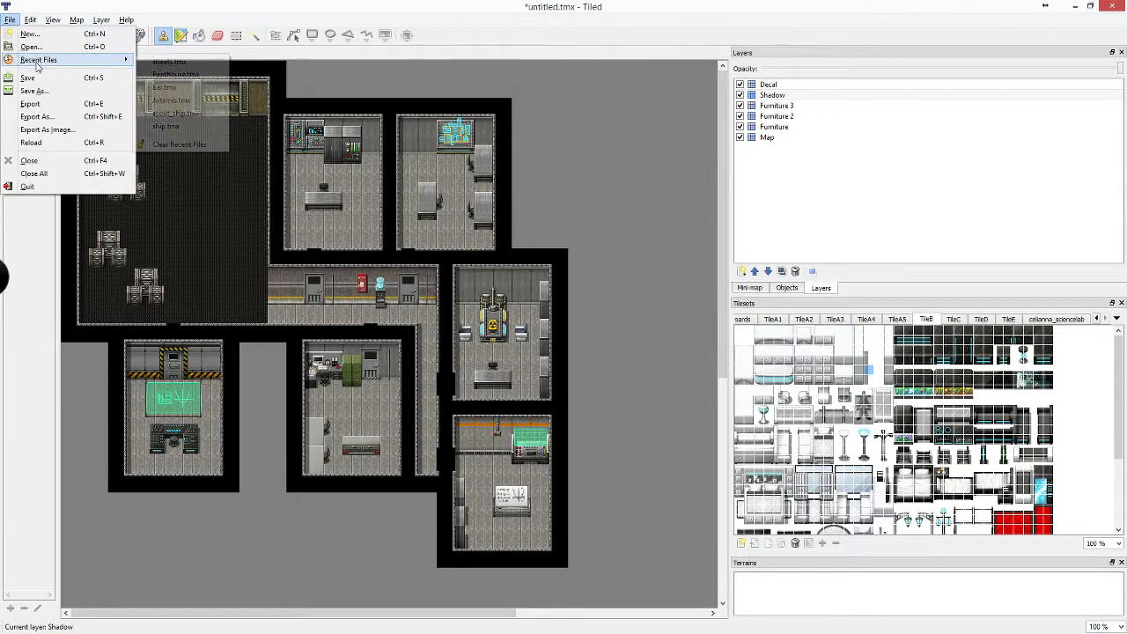
left_click(35, 92)
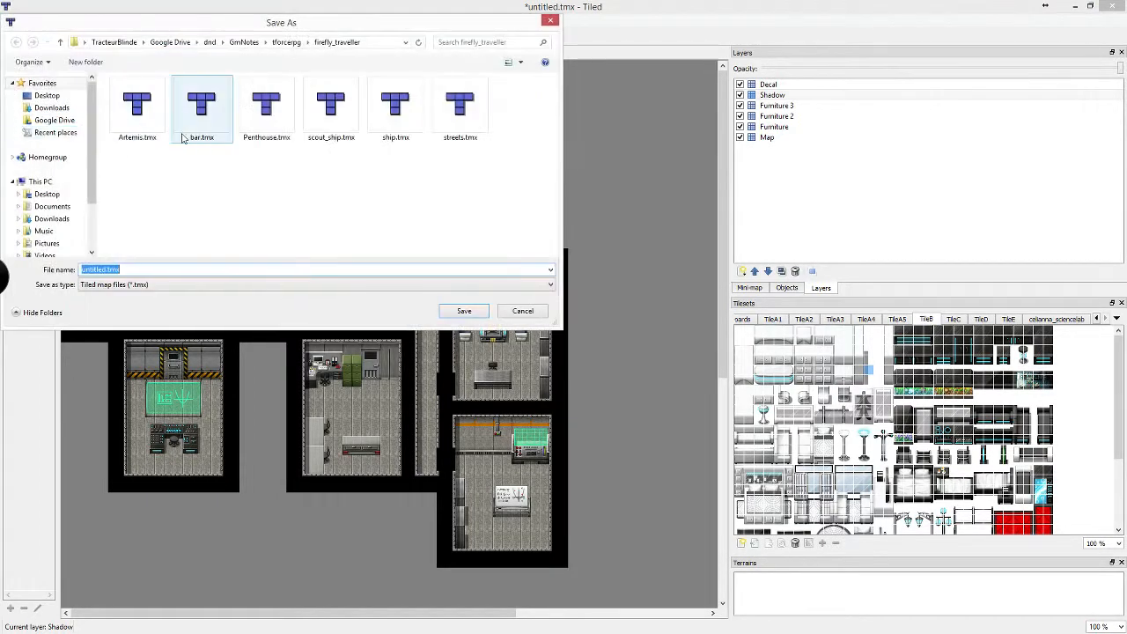
left_click_drag(277, 82, 307, 185)
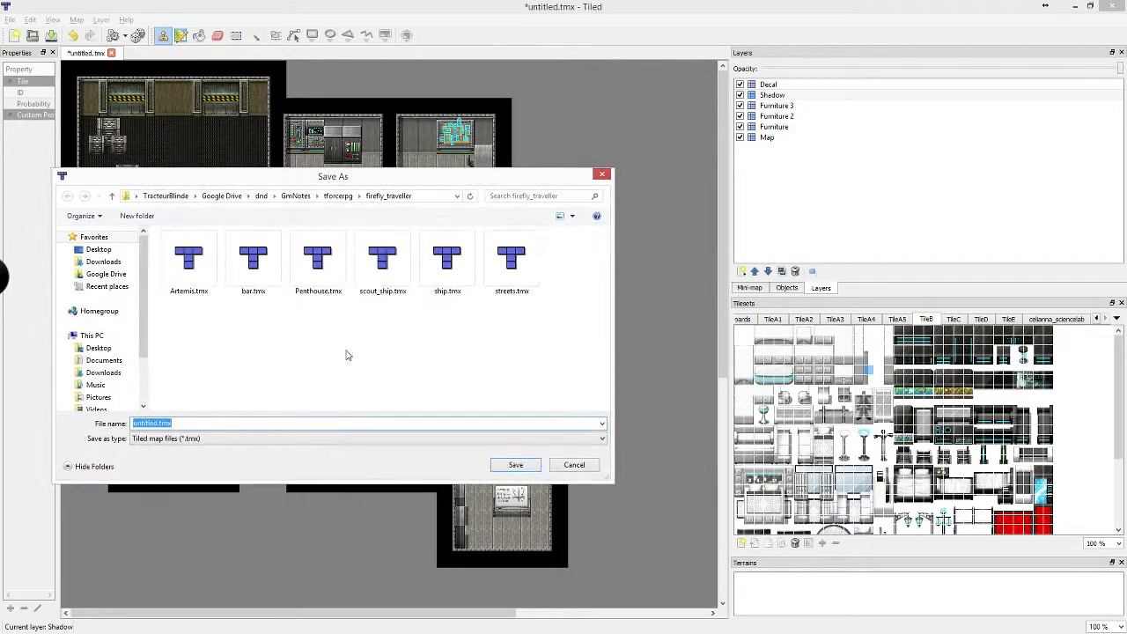
type("scilab_warehouse")
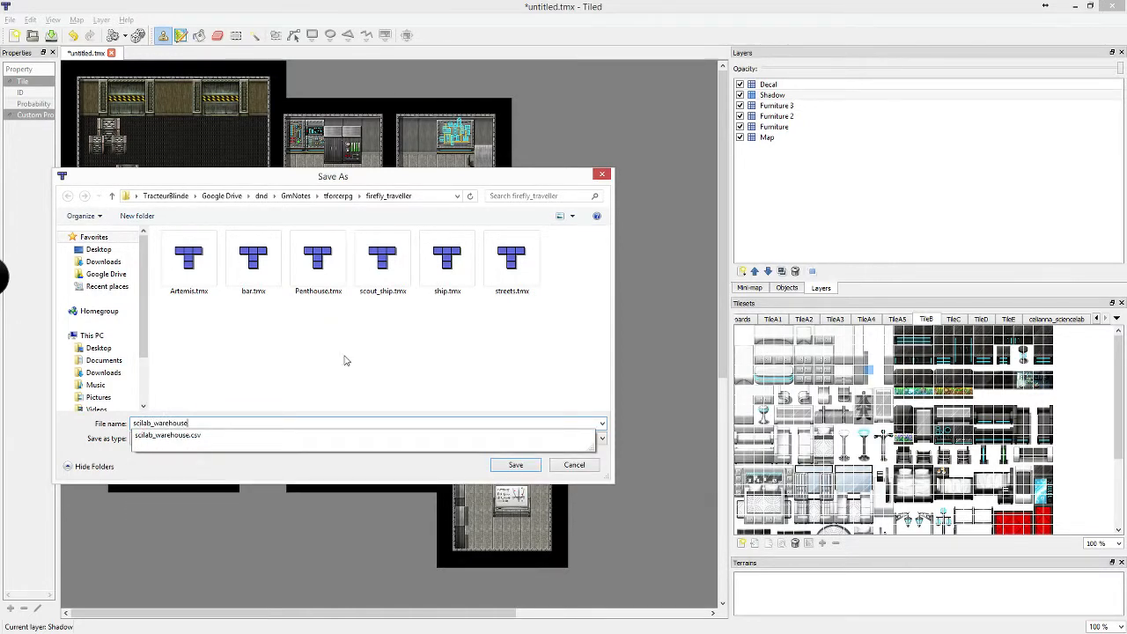
key("Return")
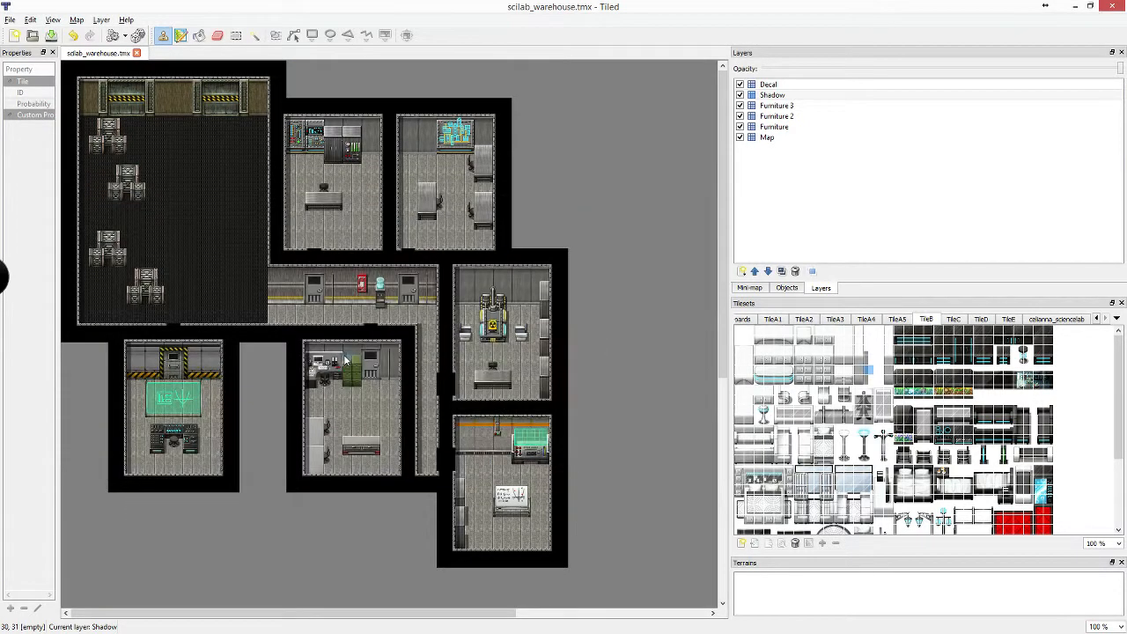
Hide the Furniture, Furniture 2, Furniture 3, Shadow and Decal layers, leaving only the Map layer visible
left_click(12, 19)
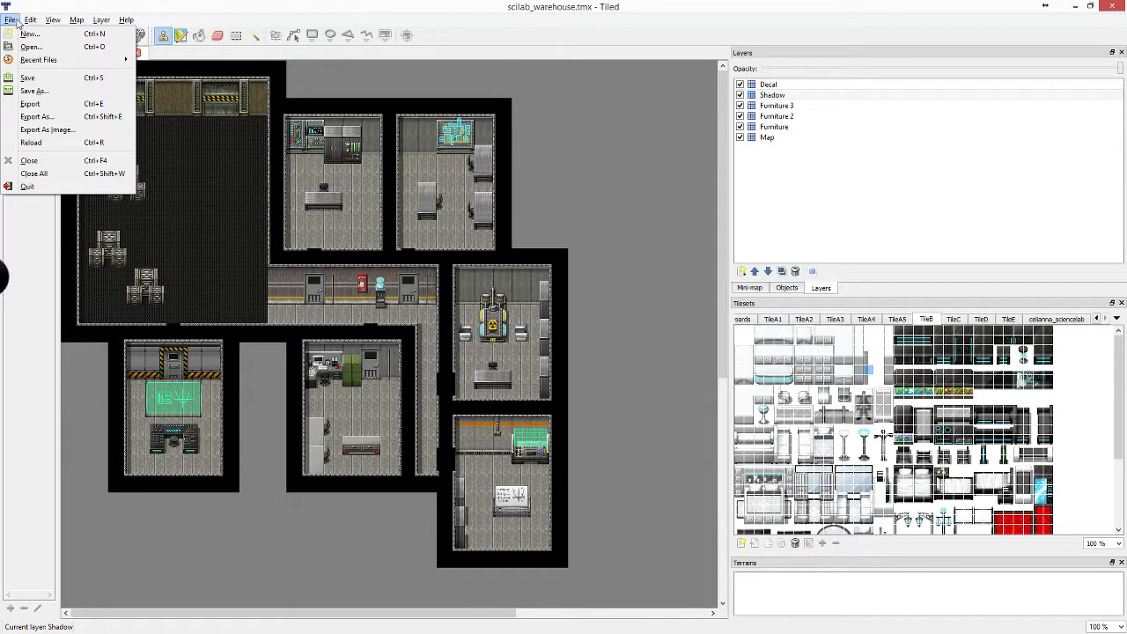
left_click(12, 20)
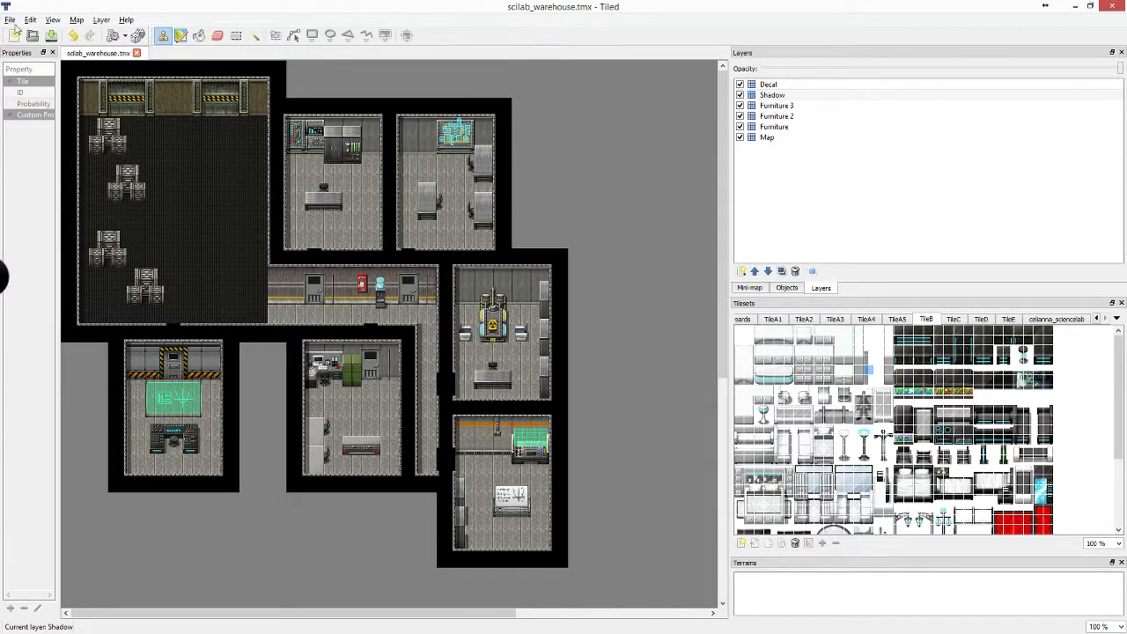
left_click(740, 127)
left_click(740, 117)
left_click(740, 106)
left_click(740, 96)
left_click(740, 85)
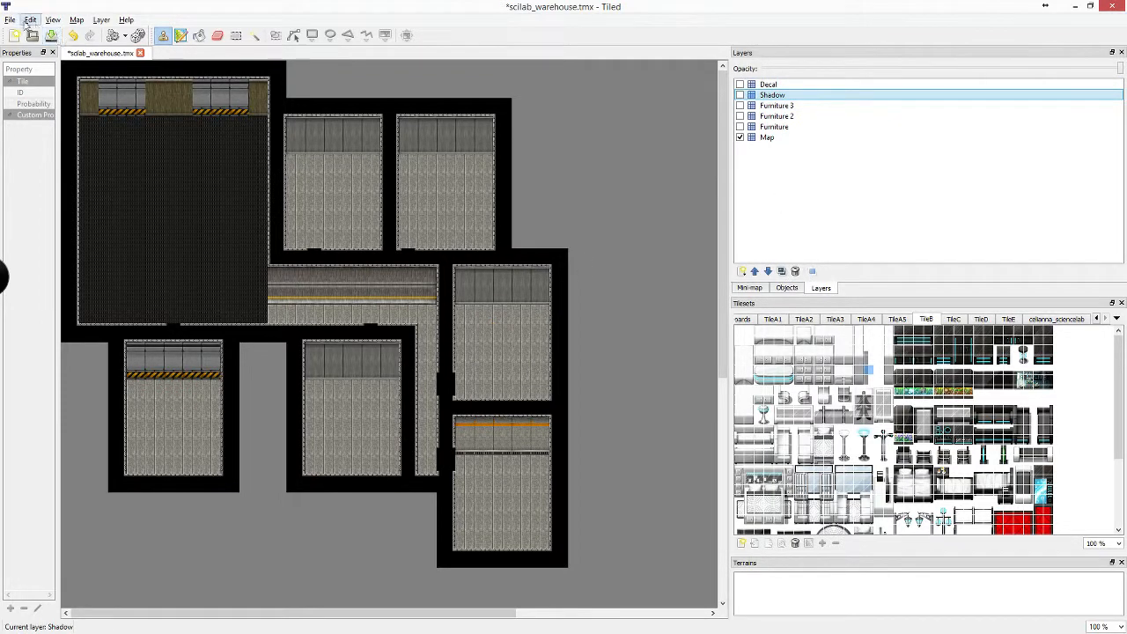
Export the visible Map layer as an image named scilab_warehouse_map, including only visible layers
left_click(30, 19)
mouse_move(10, 20)
left_click(52, 134)
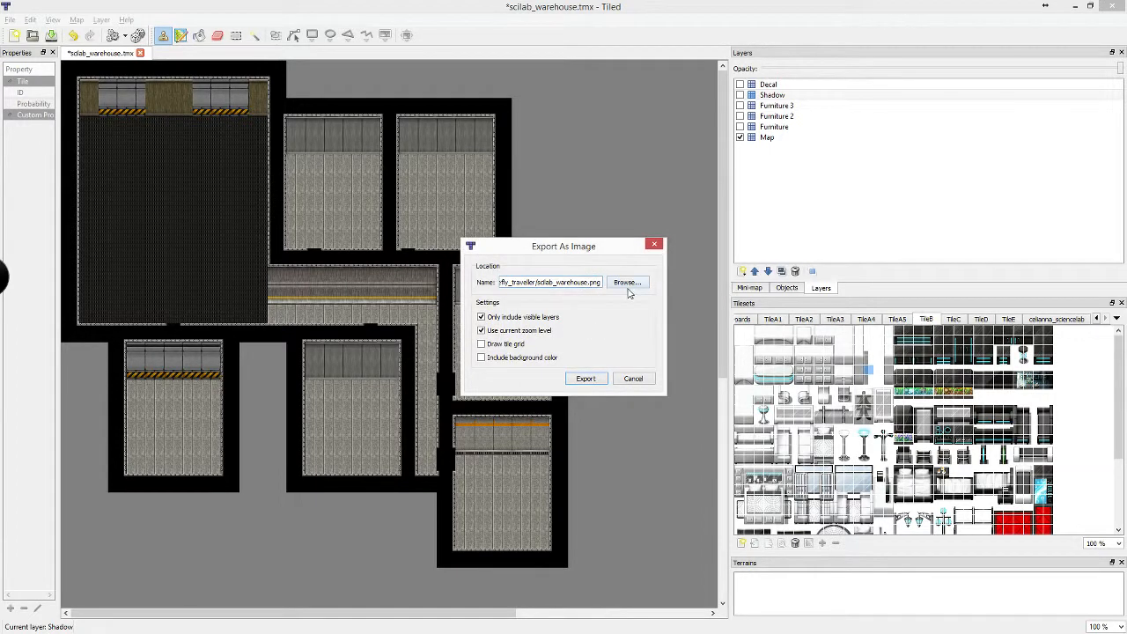
type("p")
left_click(584, 378)
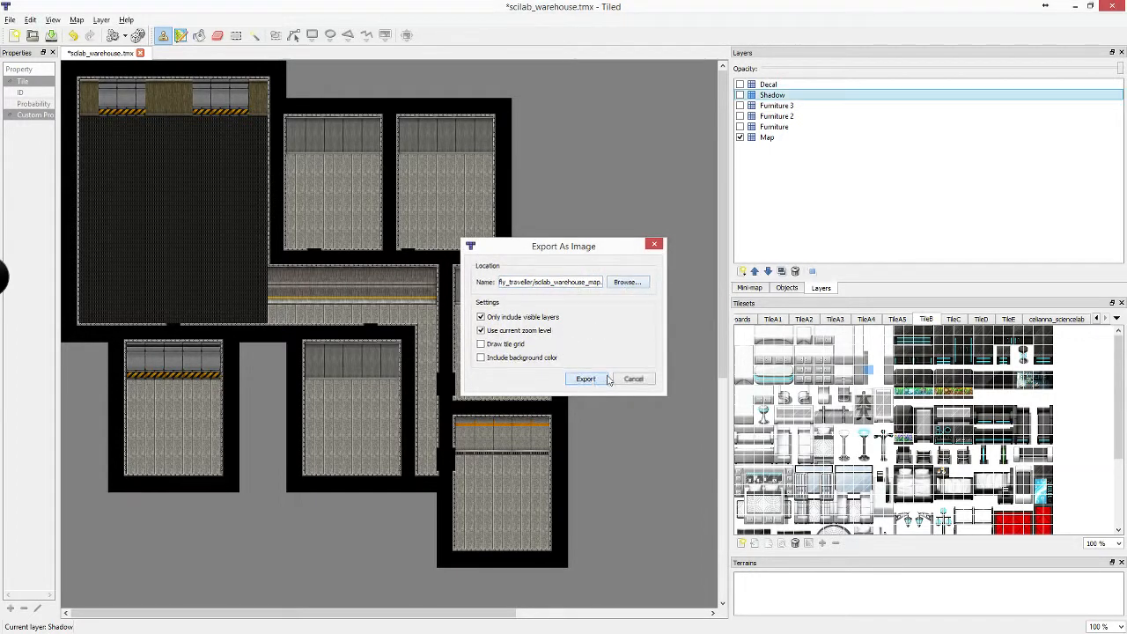
Show the Furniture layer, hide the Map layer, and export the result as an image named scilab_warehouse_furniture
left_click(745, 127)
left_click(740, 127)
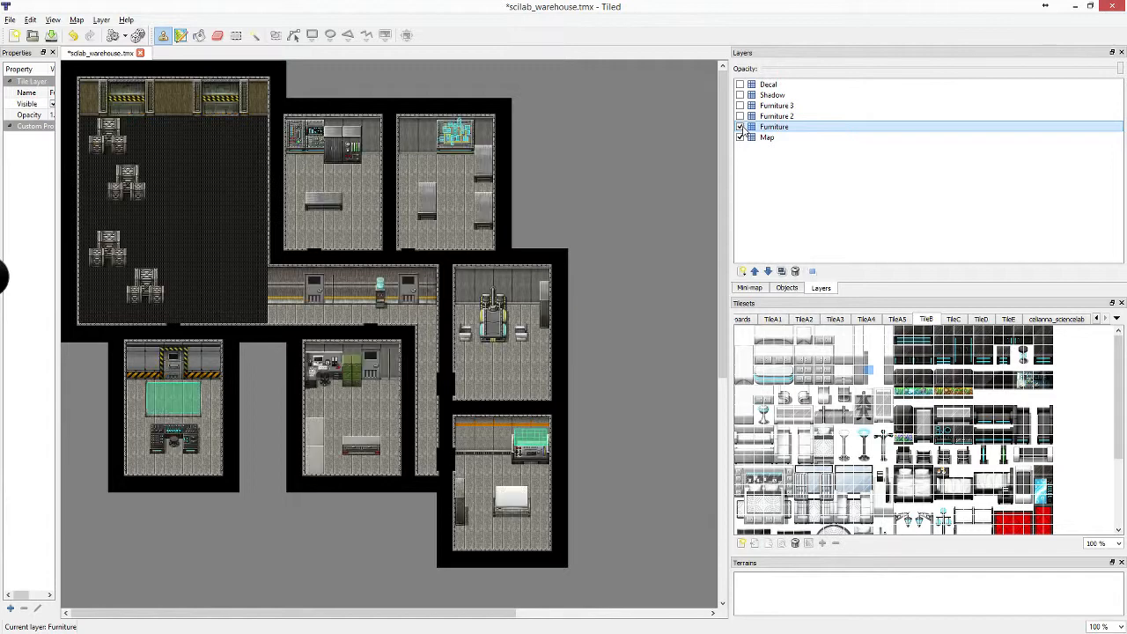
left_click(739, 138)
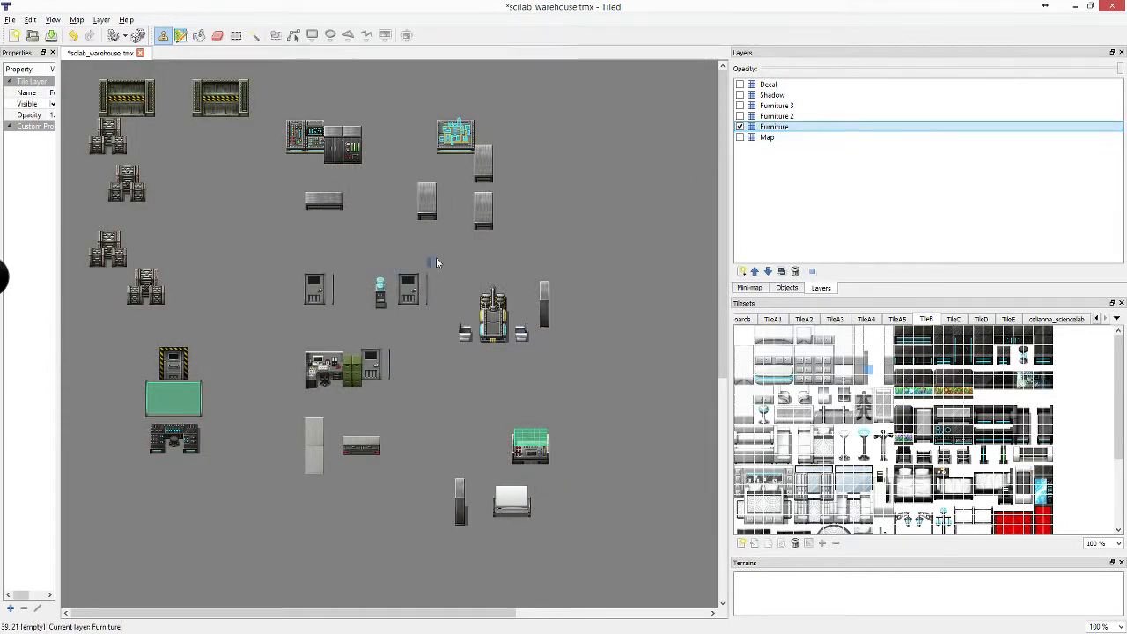
left_click(30, 19)
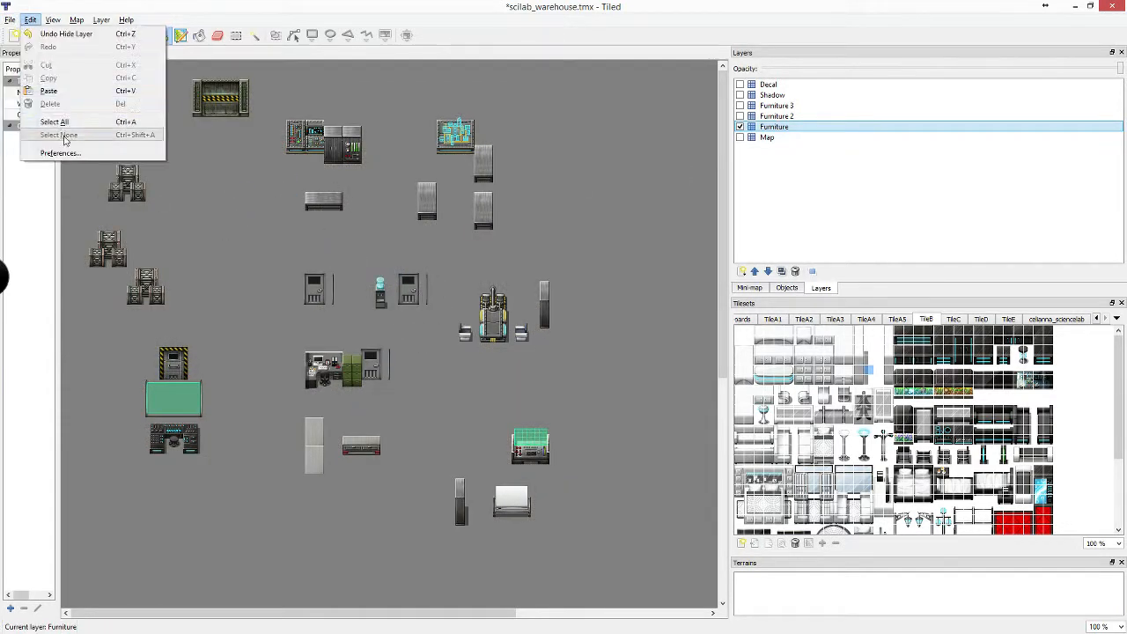
mouse_move(9, 21)
left_click(45, 129)
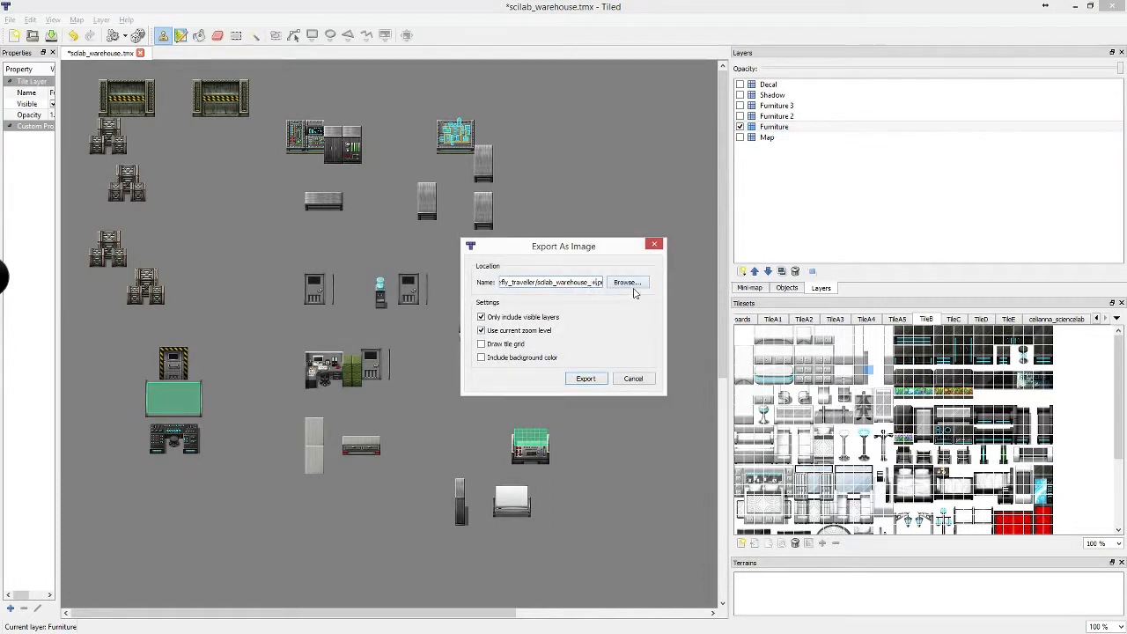
type("urniture")
left_click(605, 380)
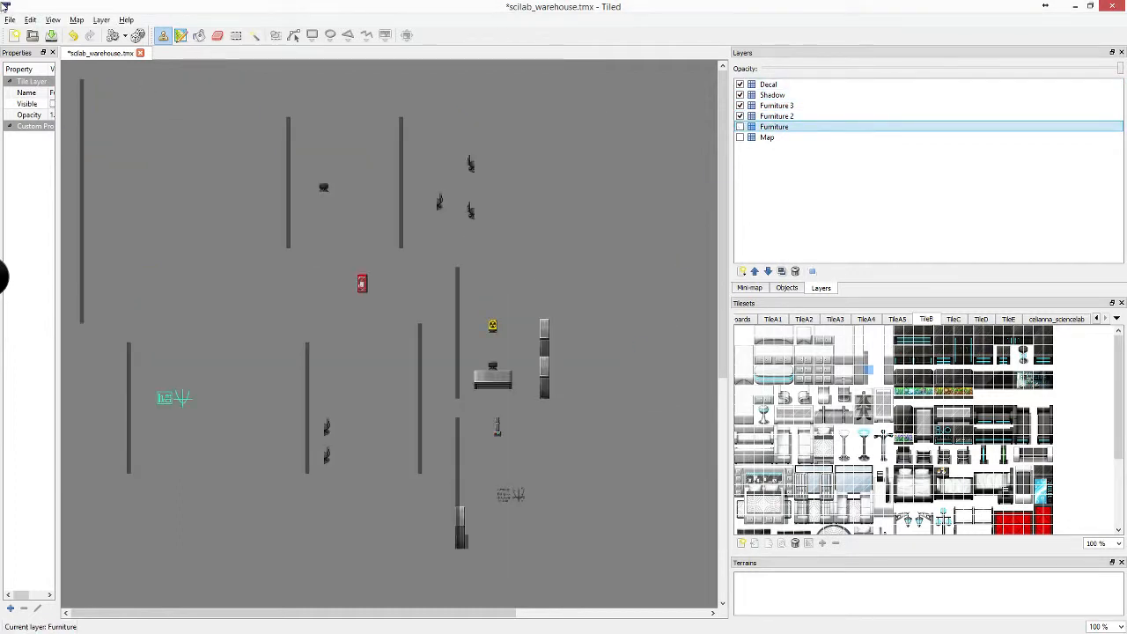
Export the visible Decal, Shadow, Furniture 3 and Furniture 2 layers together as a separate image
left_click(10, 19)
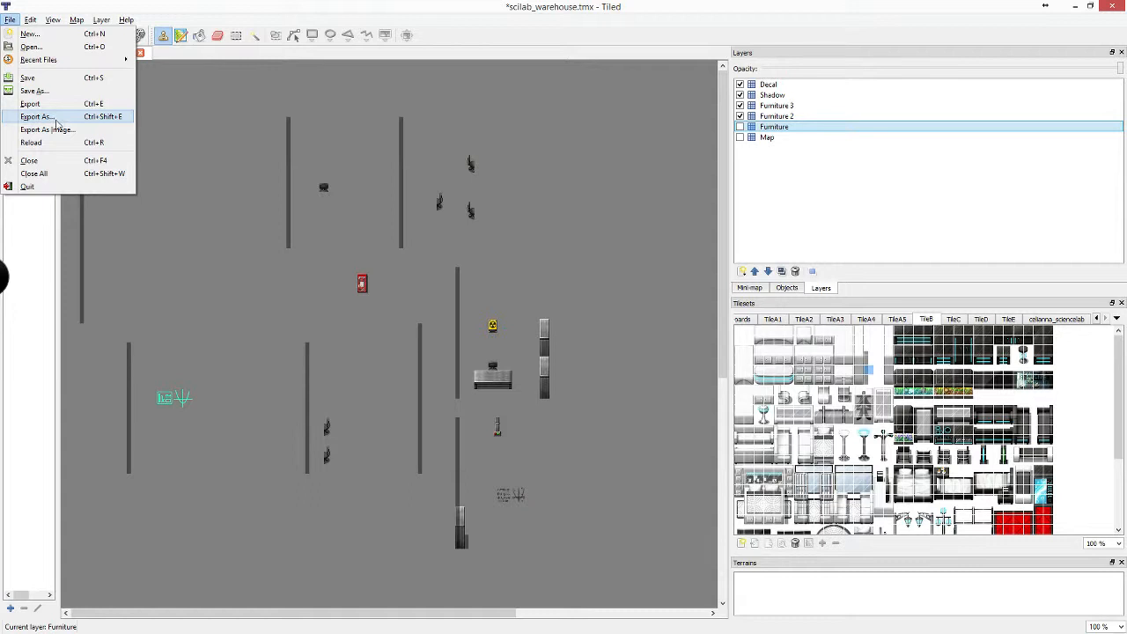
left_click(53, 130)
double_click(586, 282)
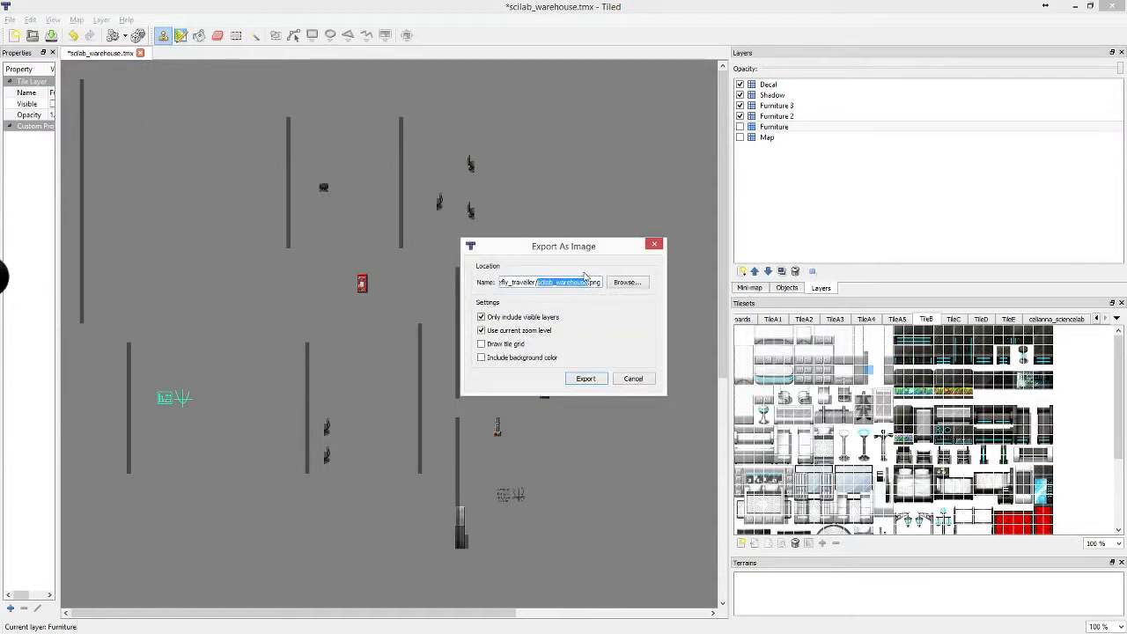
left_click(583, 278)
key("Return")
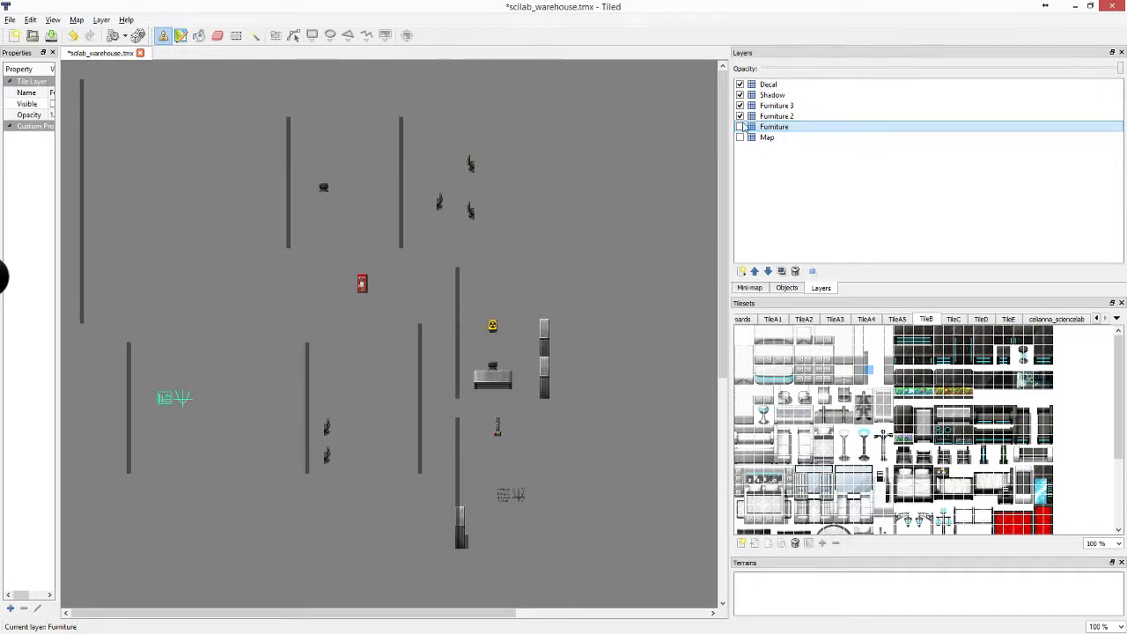
Make the Furniture and Map layers visible again and save the map file
left_click(740, 126)
left_click(740, 138)
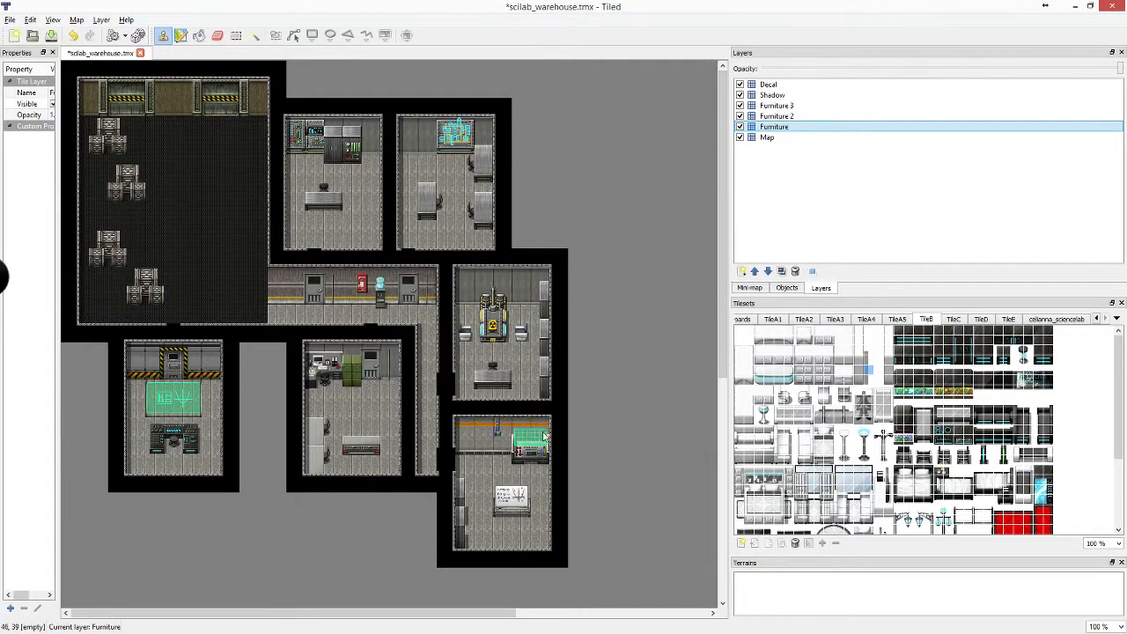
scroll(335, 247, "down", 3)
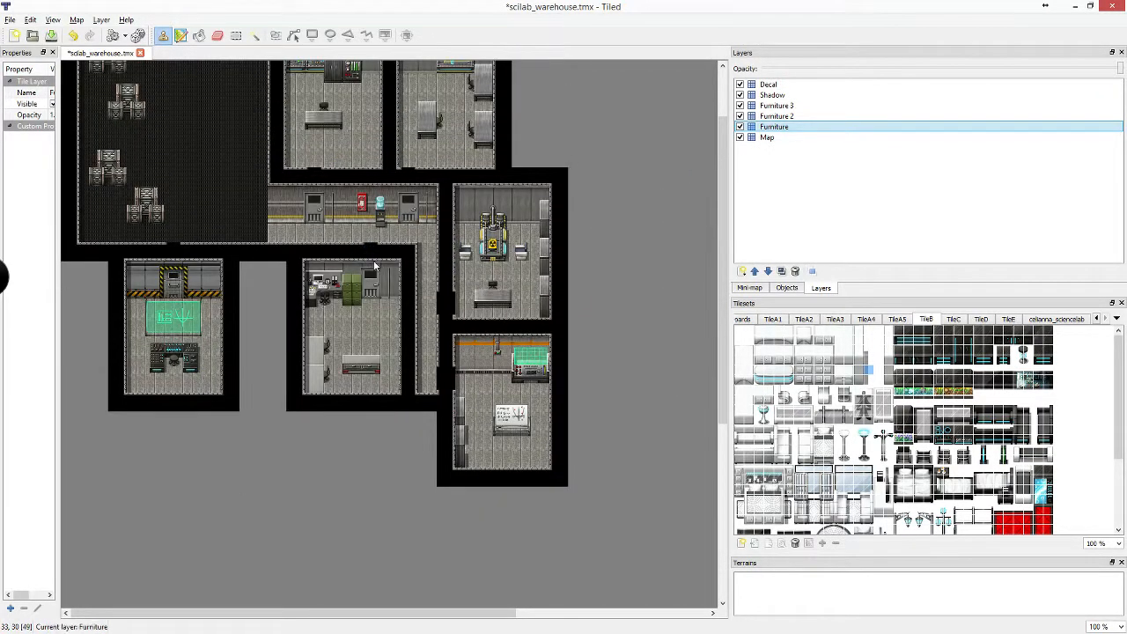
key("ctrl+s")
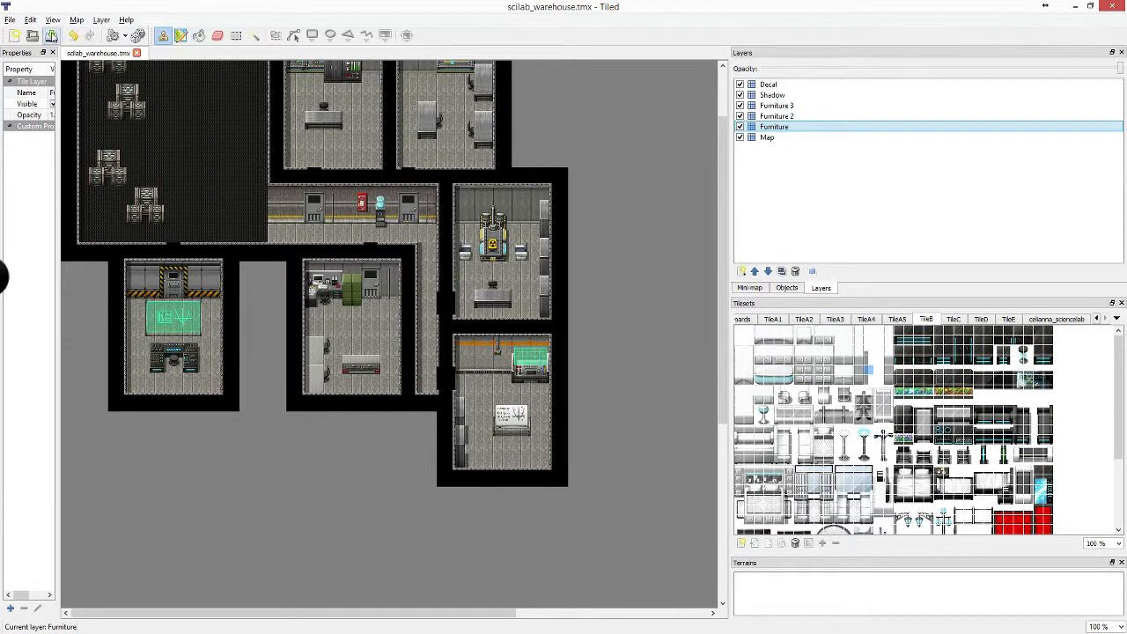
Check the tile coordinates at the lower right corner of the base and resize the map to 54 by 54 tiles
left_click(236, 35)
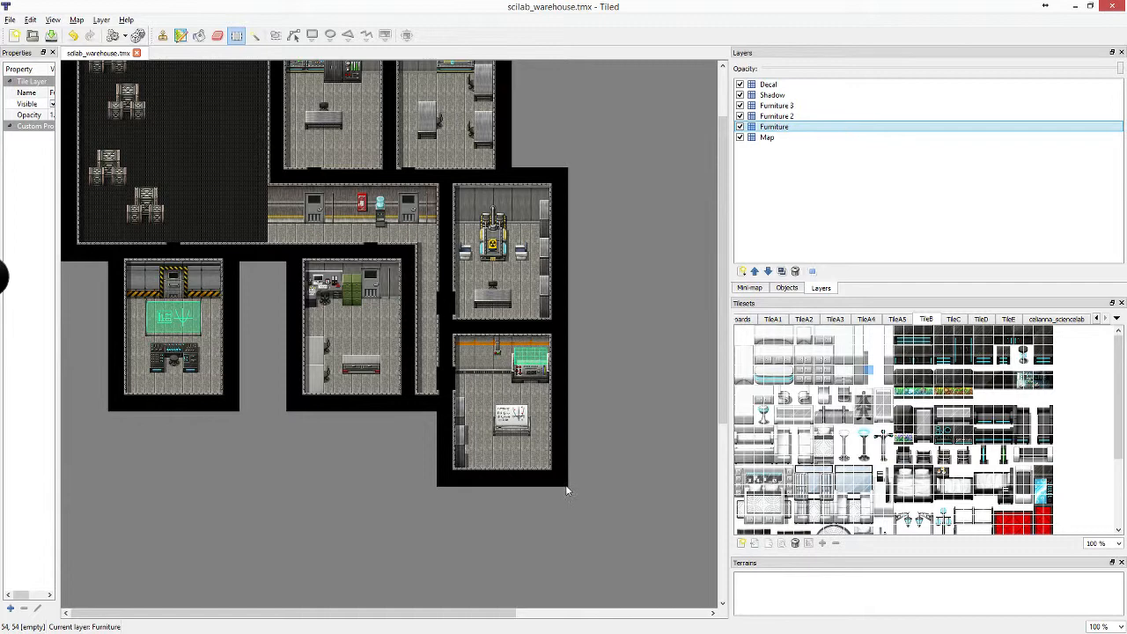
left_click(566, 485)
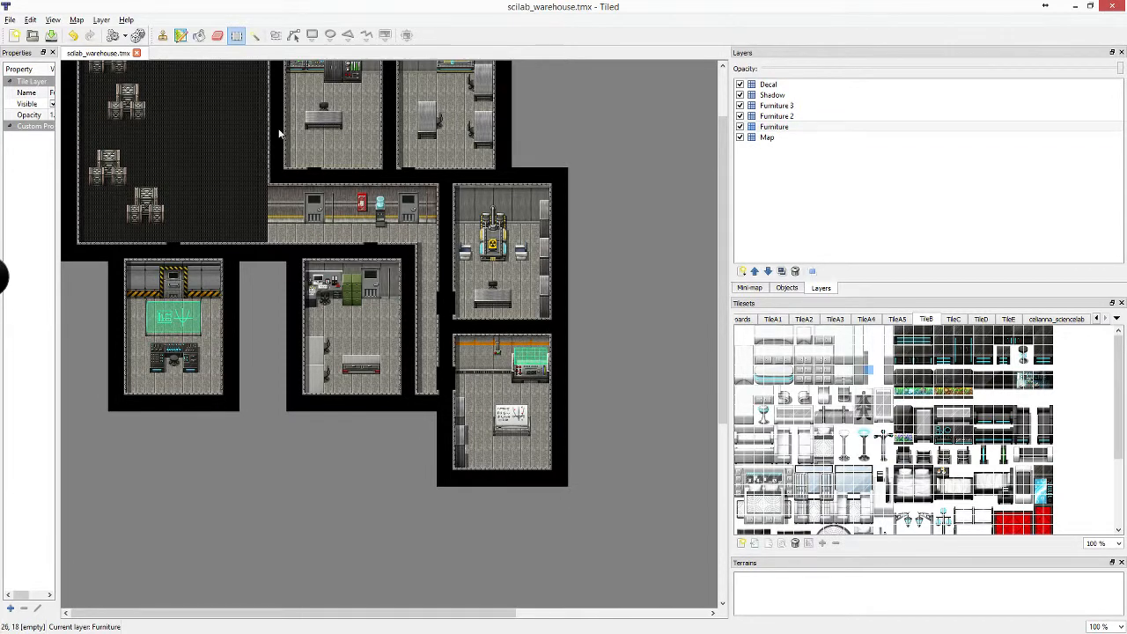
left_click(78, 20)
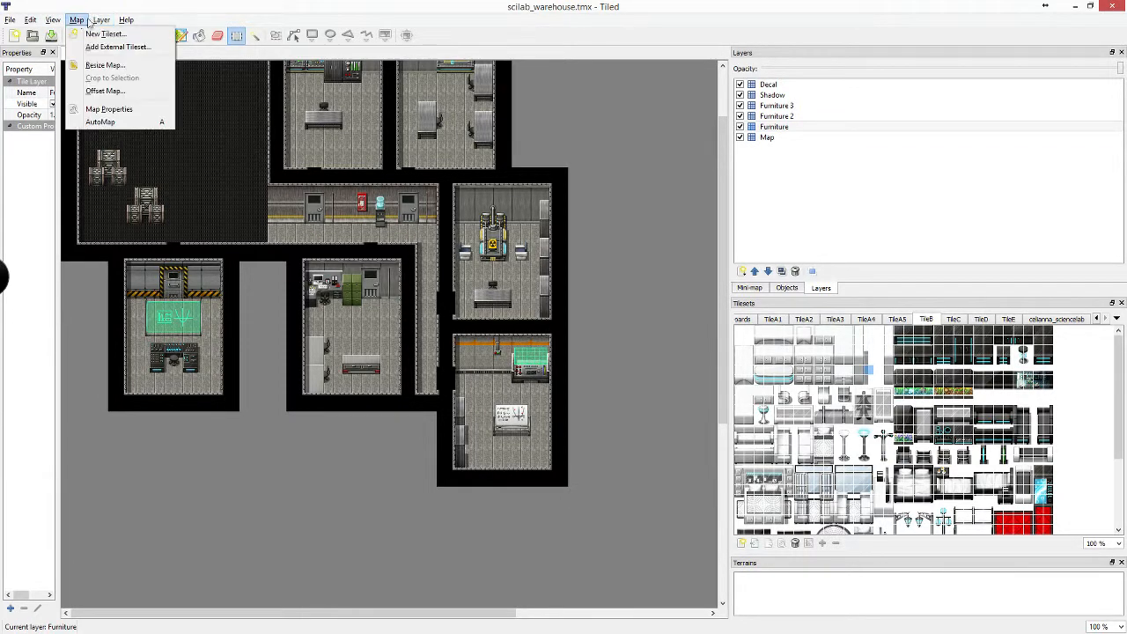
left_click(100, 68)
type("54")
key("Tab")
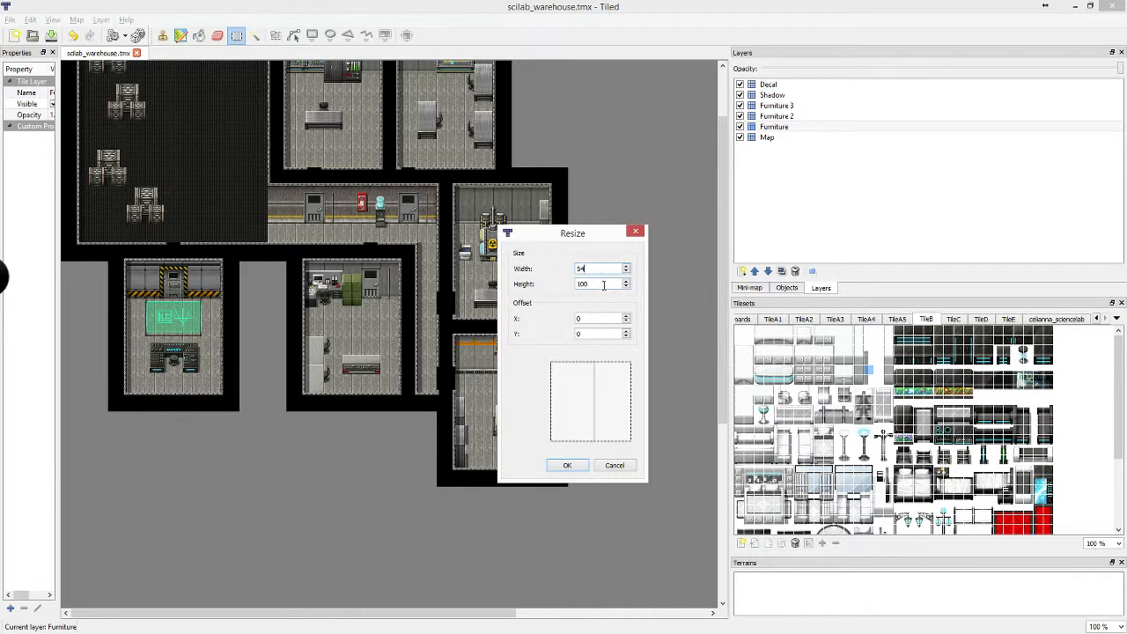
type("54")
left_click(568, 466)
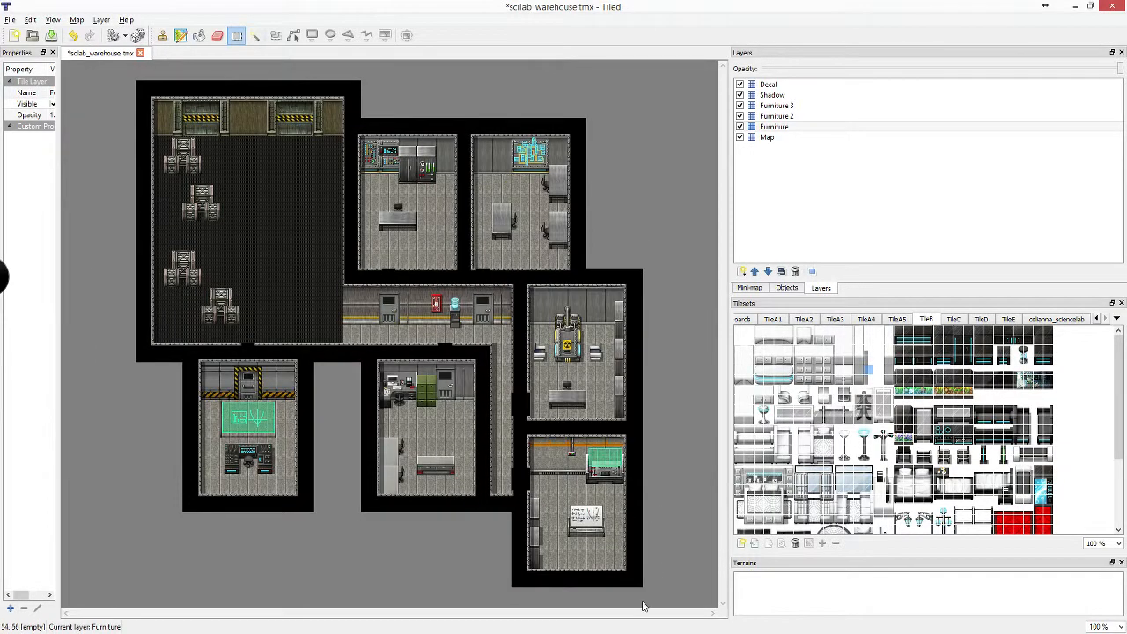
key("b")
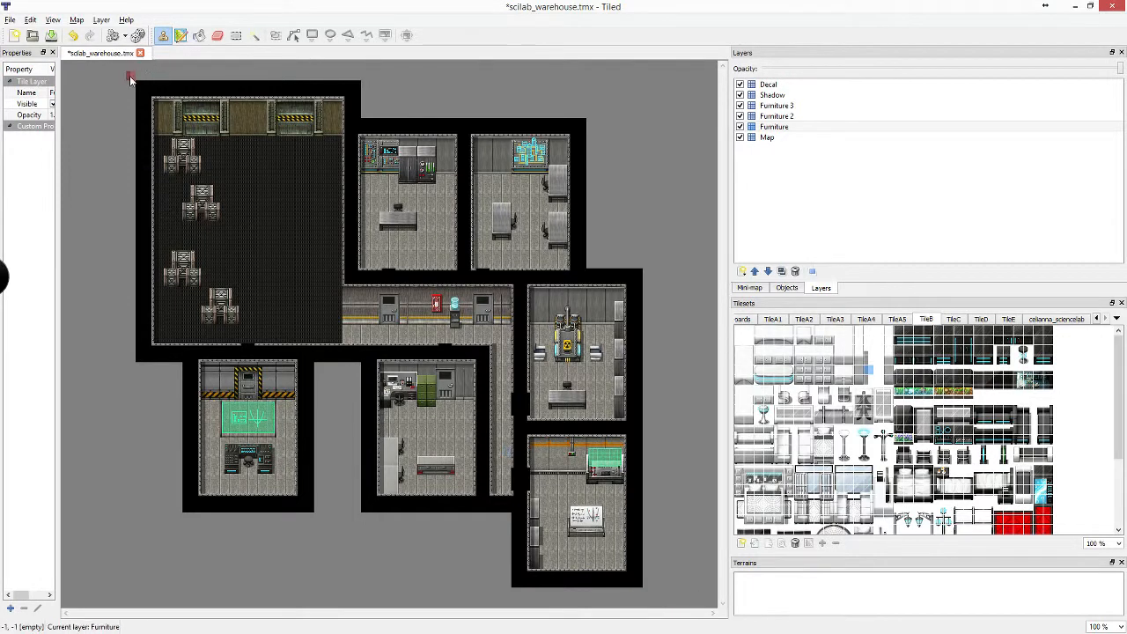
Hide the Decal, Shadow, Furniture 3, Furniture 2 and Furniture layers, leaving only the Map layer visible
left_click(740, 127)
left_click(745, 95)
left_click(740, 106)
left_click(740, 95)
left_click(740, 85)
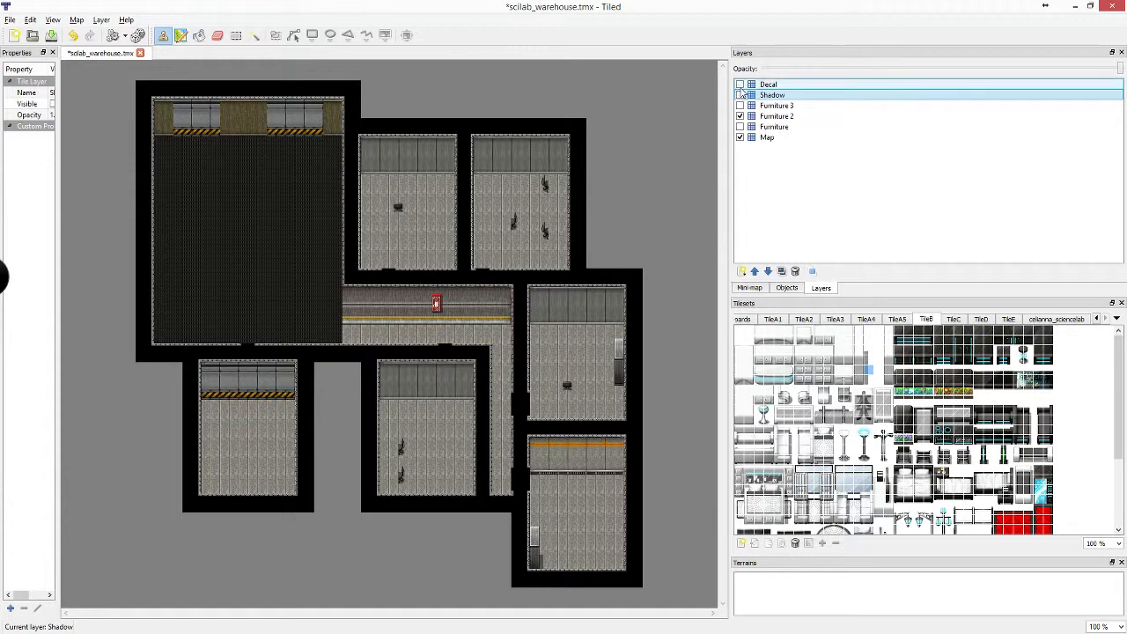
left_click(739, 117)
Export the visible Map layer as an image named scilab_warehouse_map, replacing the existing file
left_click(9, 20)
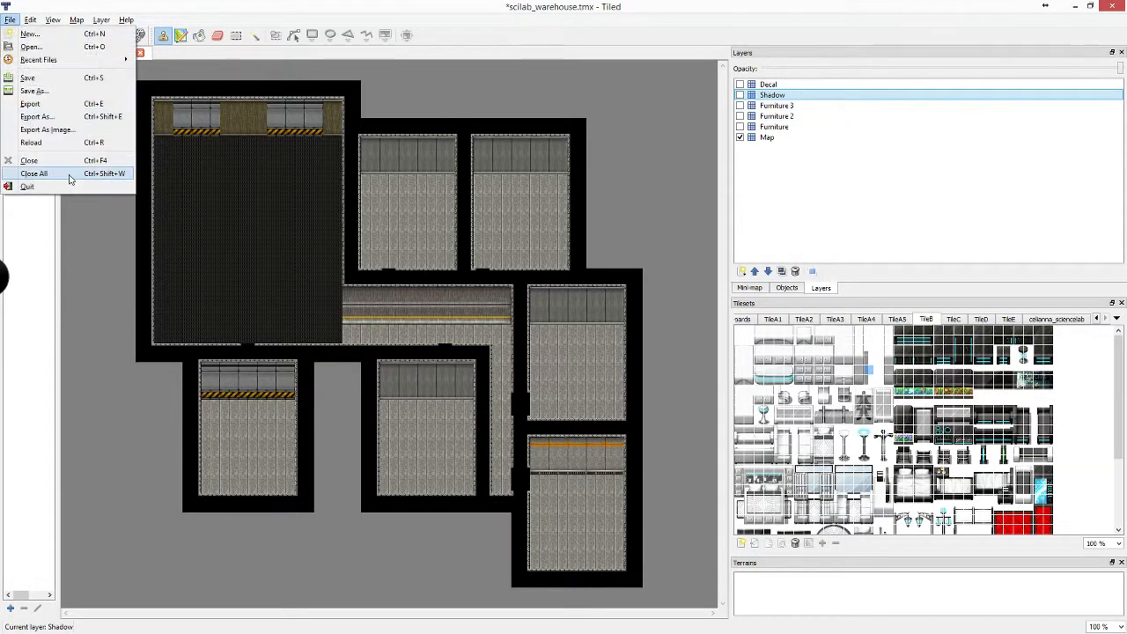
left_click(40, 130)
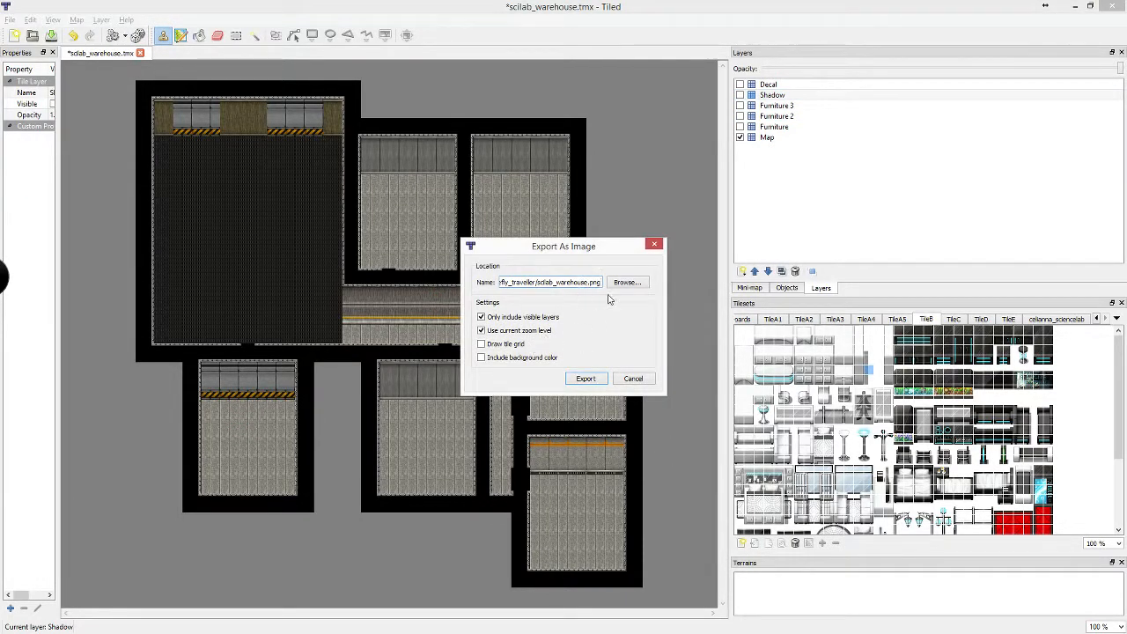
type("_map")
key("Return")
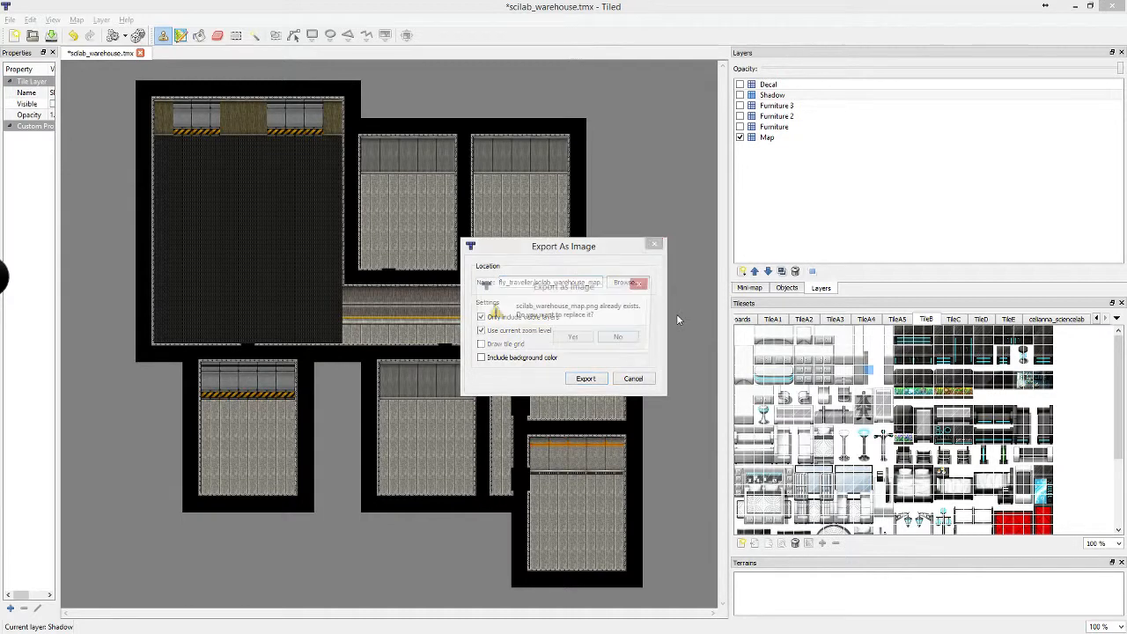
left_click(571, 341)
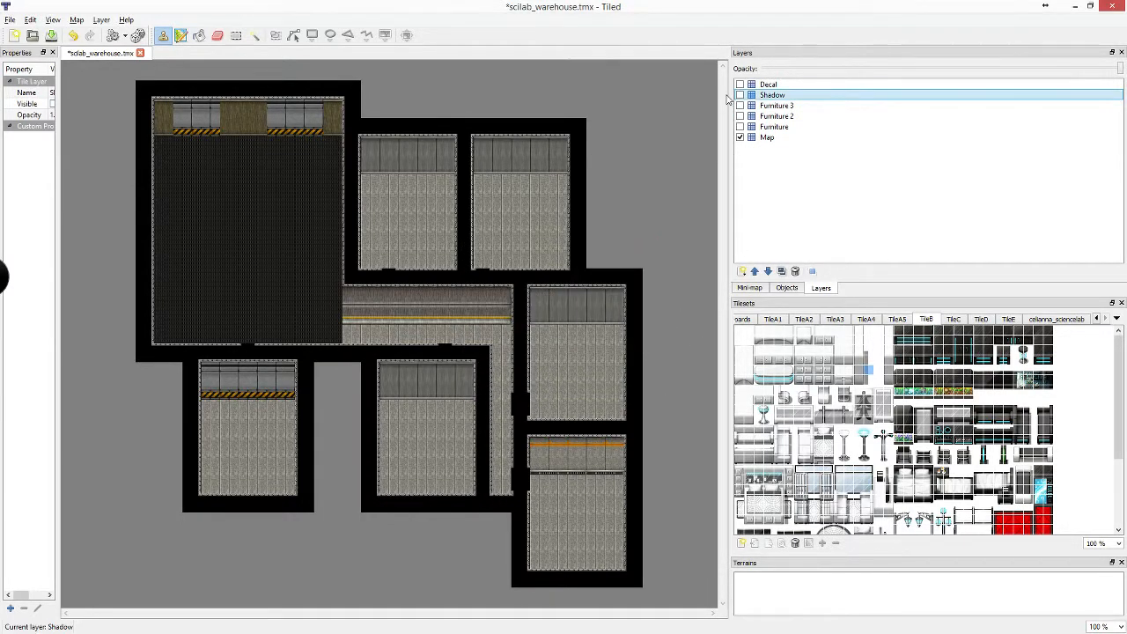
Show only the Furniture layer and export it as an image named scilab_warehouse_furniture, replacing the existing file
left_click(740, 138)
left_click(767, 137)
left_click(740, 126)
left_click(9, 19)
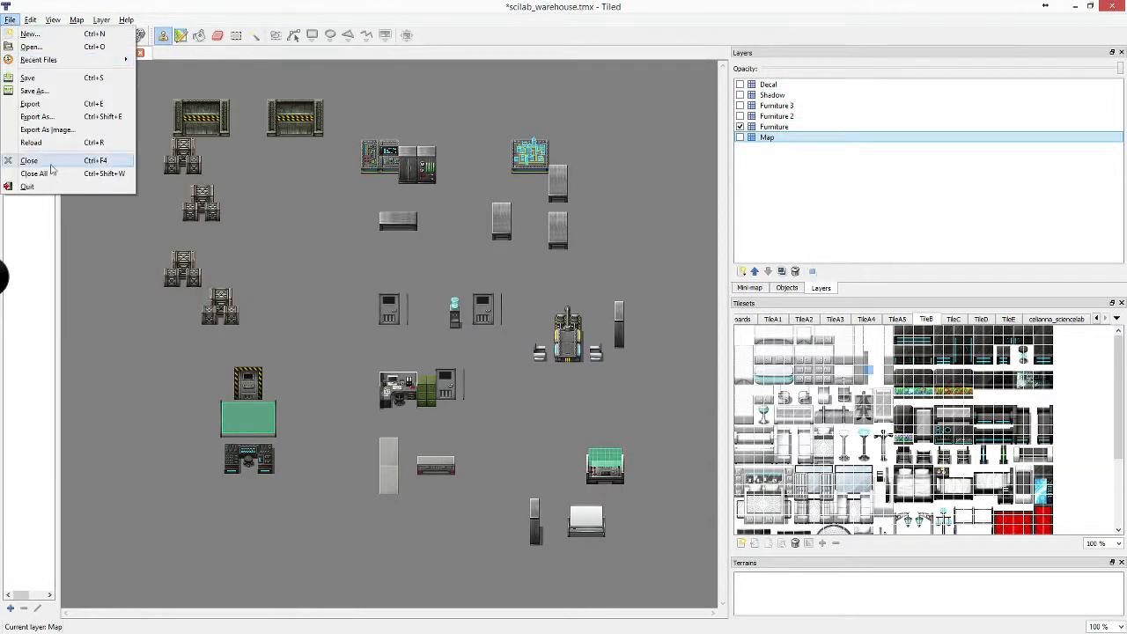
left_click(40, 130)
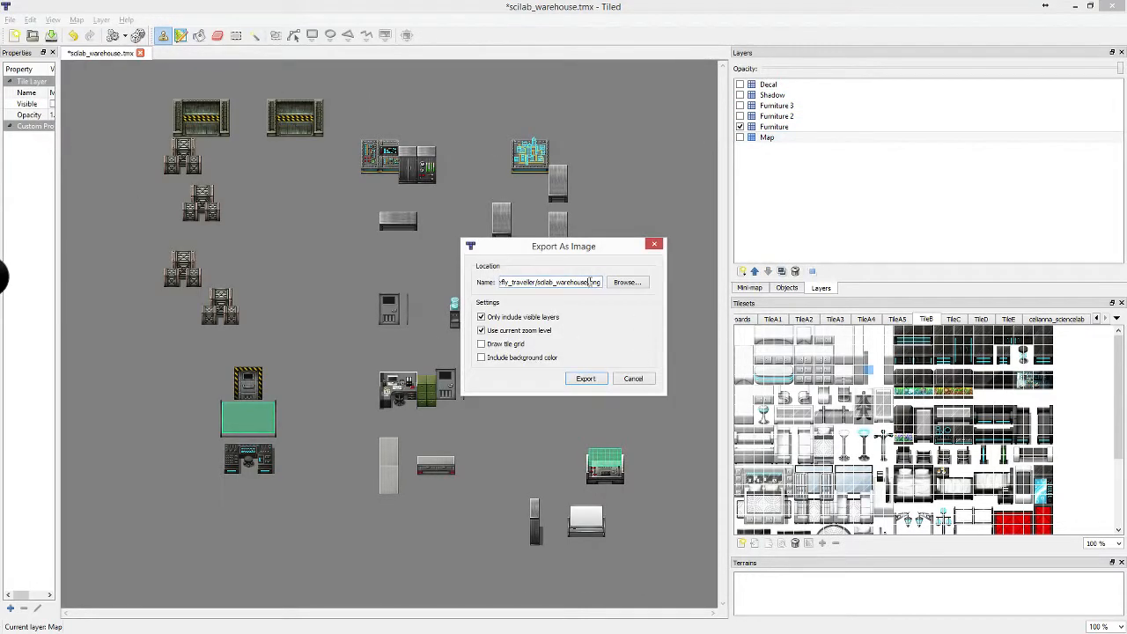
key("BackSpace")
key("BackSpace")
key("BackSpace")
key("BackSpace")
type("_furniture")
left_click(586, 378)
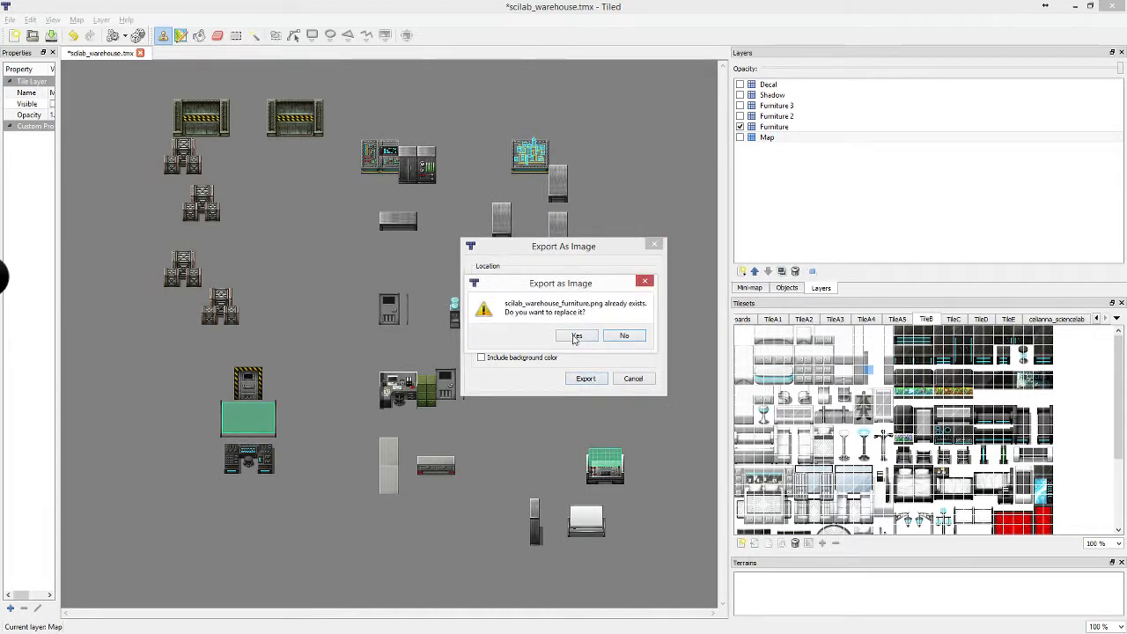
left_click(595, 340)
Show only the Decal, Shadow, Furniture 3 and Furniture 2 layers and export them together as an image named scilab_warehouse_decals
left_click(739, 127)
left_click(740, 116)
key("Up")
key("Up")
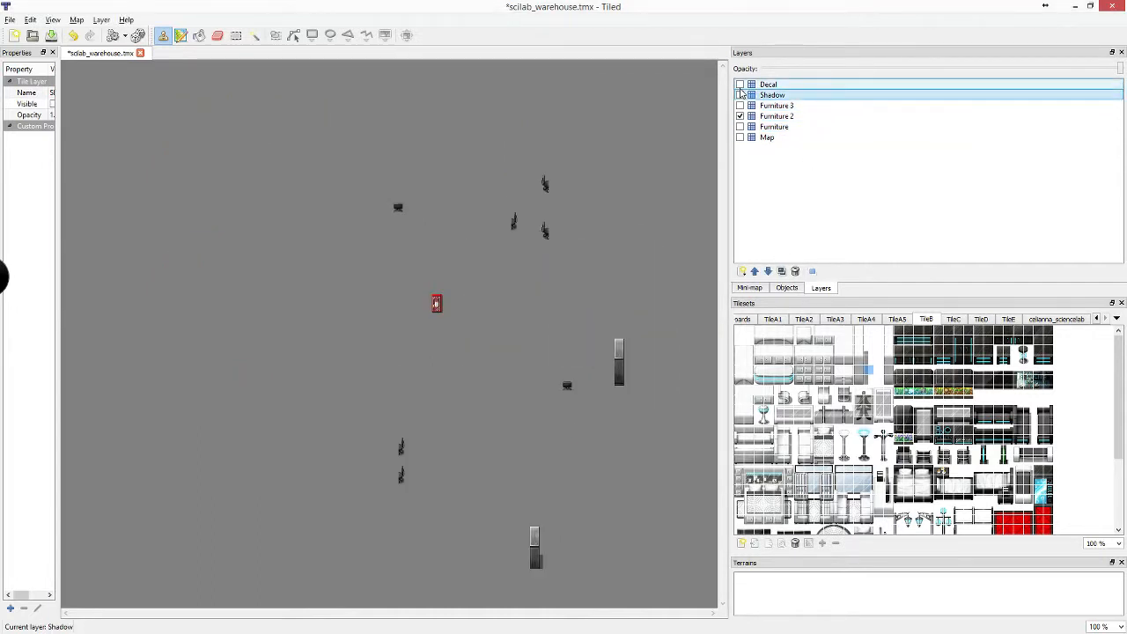
key("Up")
left_click(740, 85)
left_click(740, 96)
left_click(740, 106)
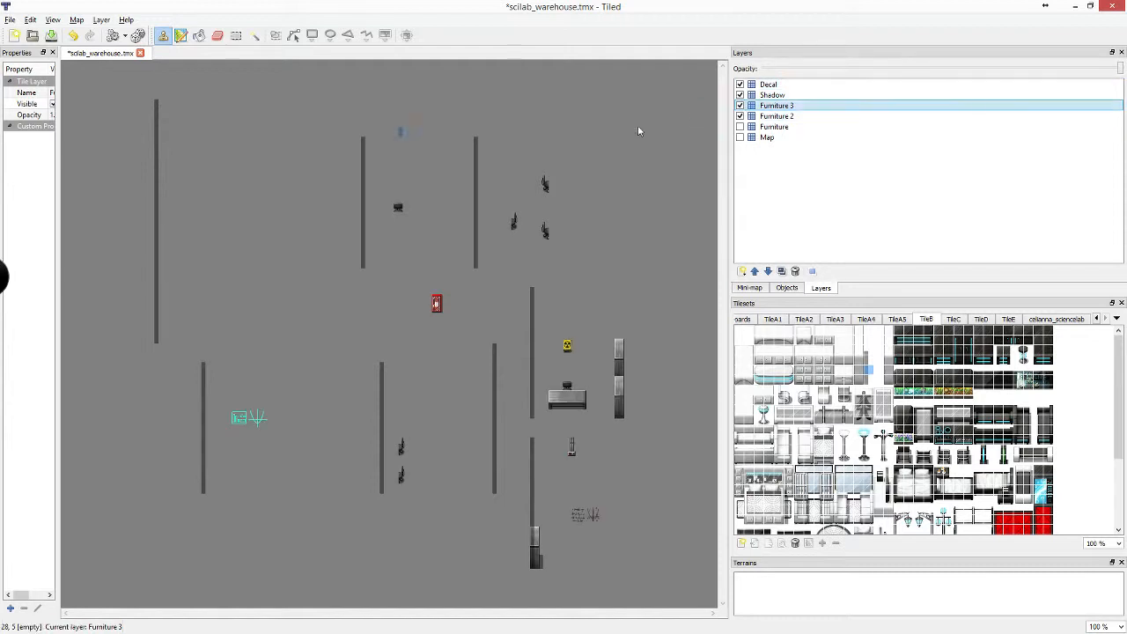
left_click(10, 19)
left_click(40, 114)
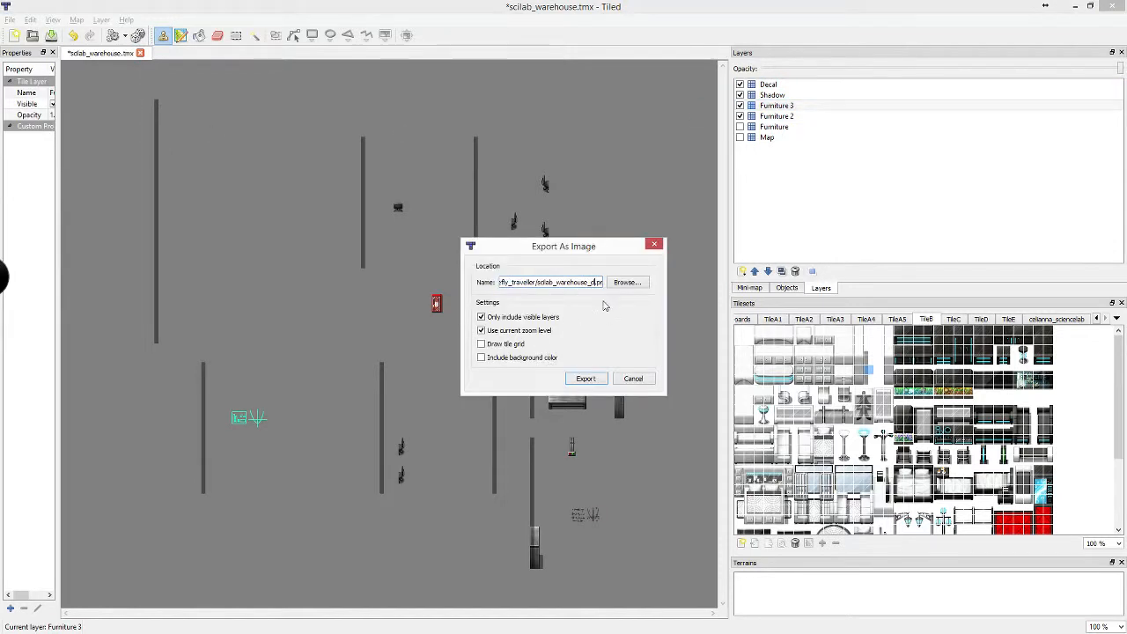
key("Return")
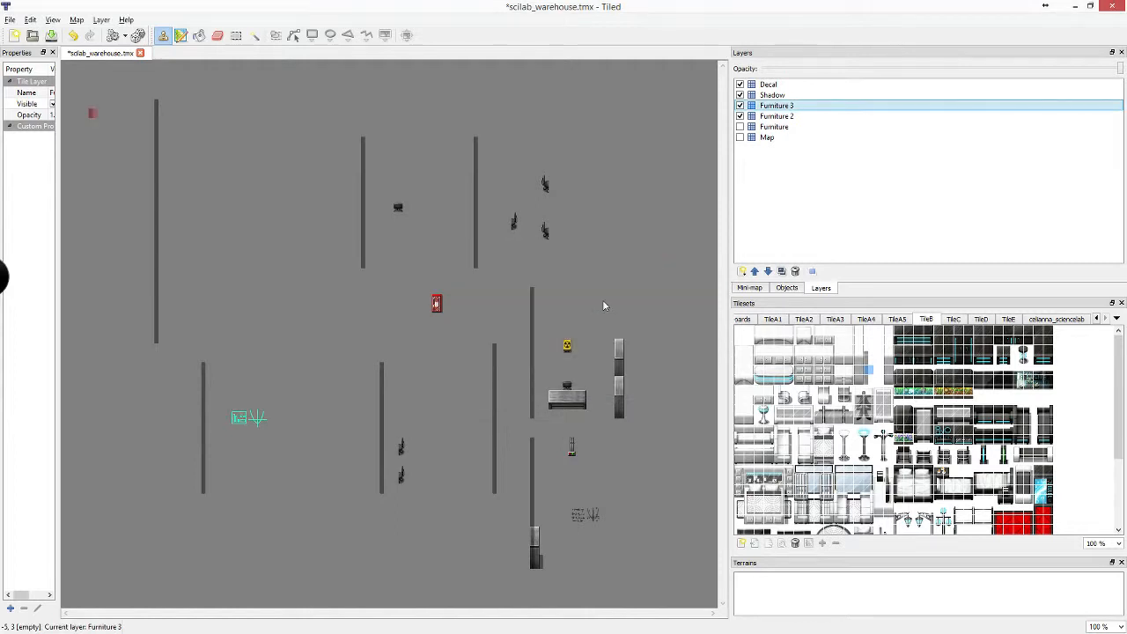
Make the Furniture and Map layers visible again and launch GIMP
left_click(740, 126)
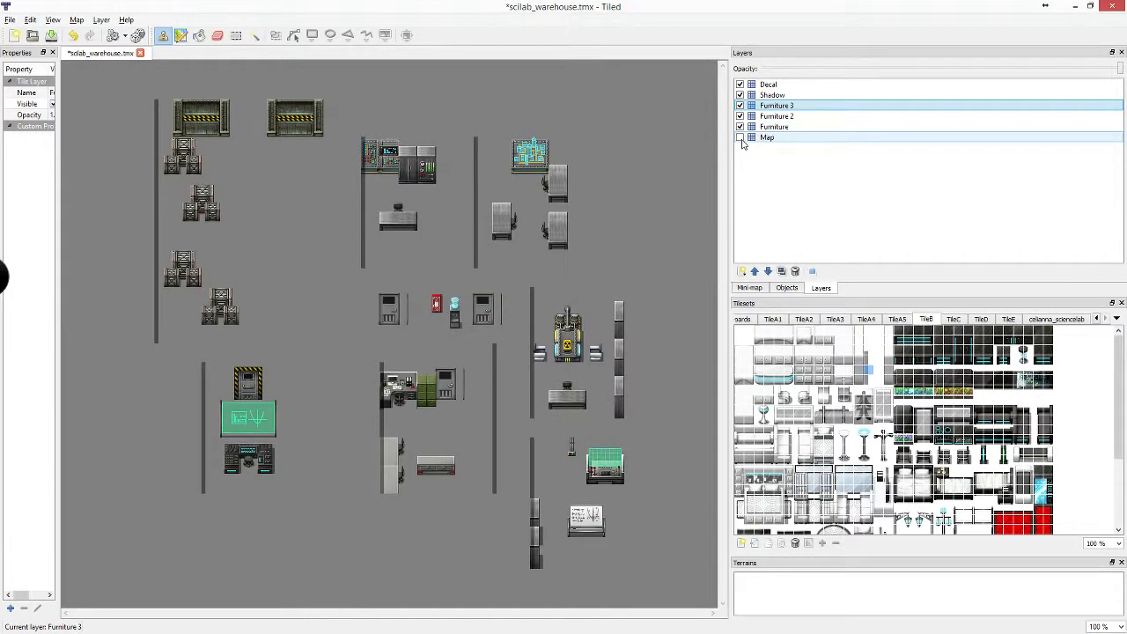
left_click(740, 138)
key("super")
type("gimp")
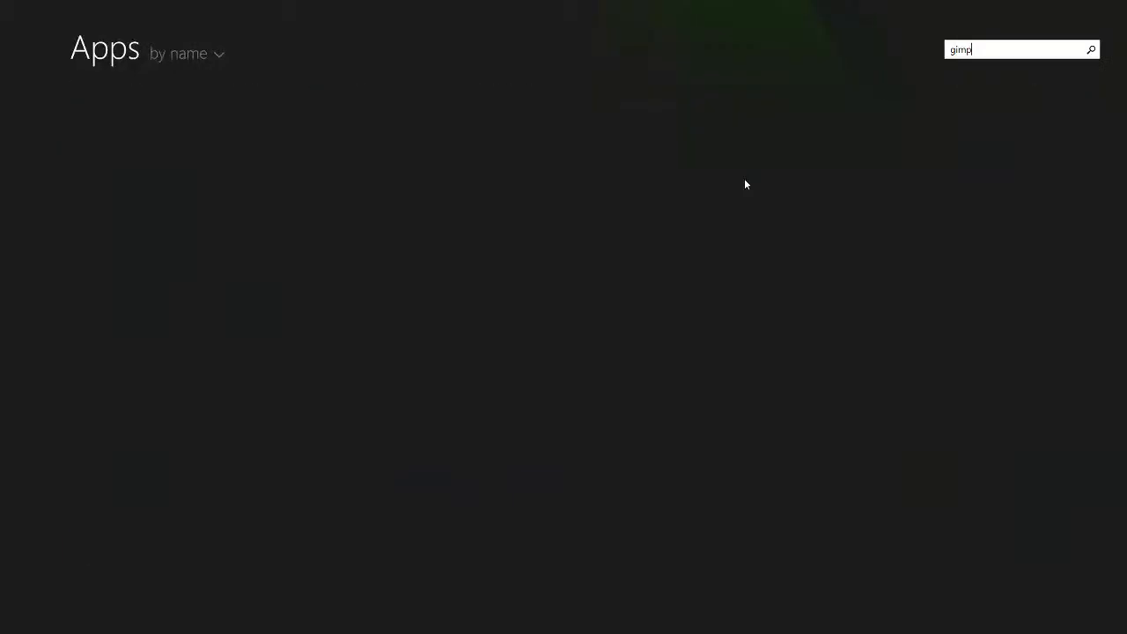
key("Return")
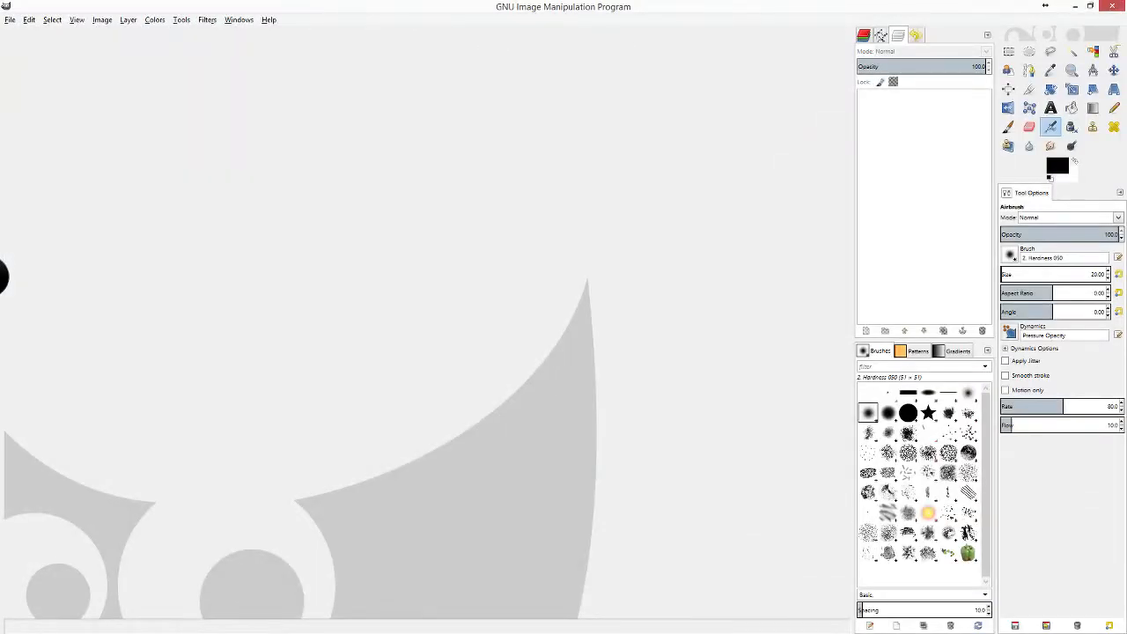
Open scilab_warehouse_map.png from the Google Drive folder dnd/GmNotes/tforcerpg/firefly_traveller
left_click(29, 19)
left_click(29, 19)
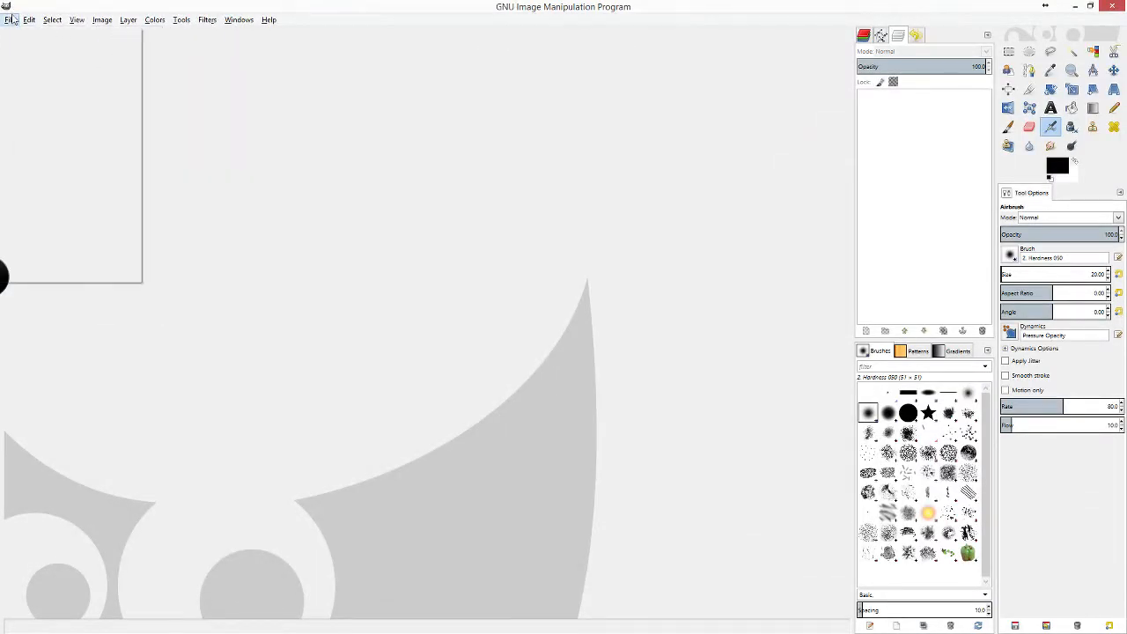
left_click(10, 20)
left_click(40, 56)
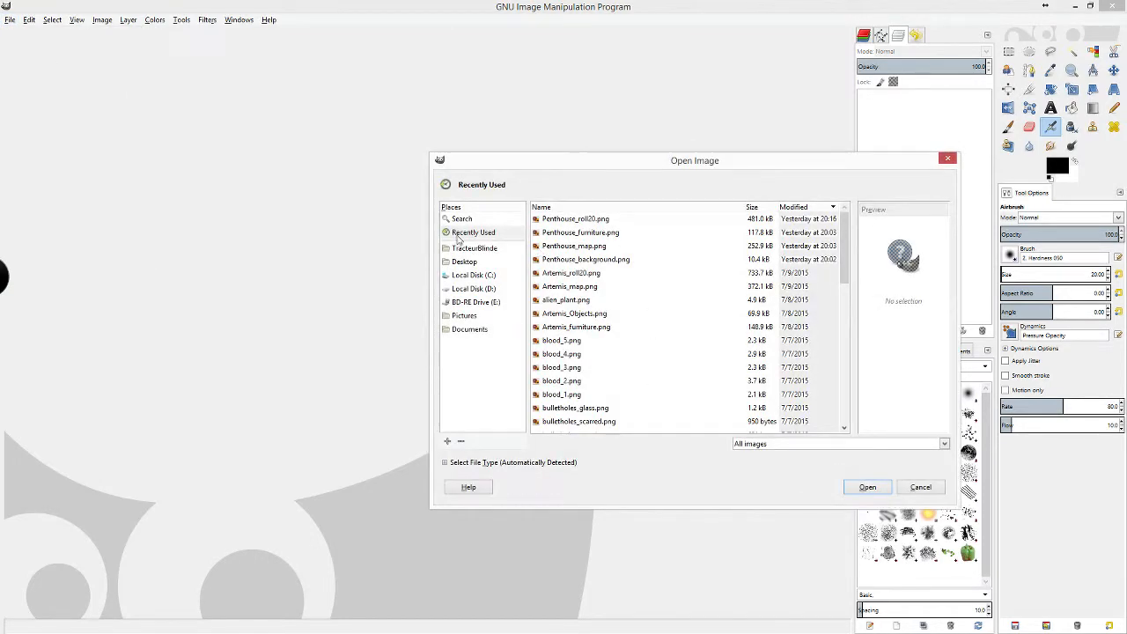
left_click(467, 249)
scroll(583, 335, "down", 2)
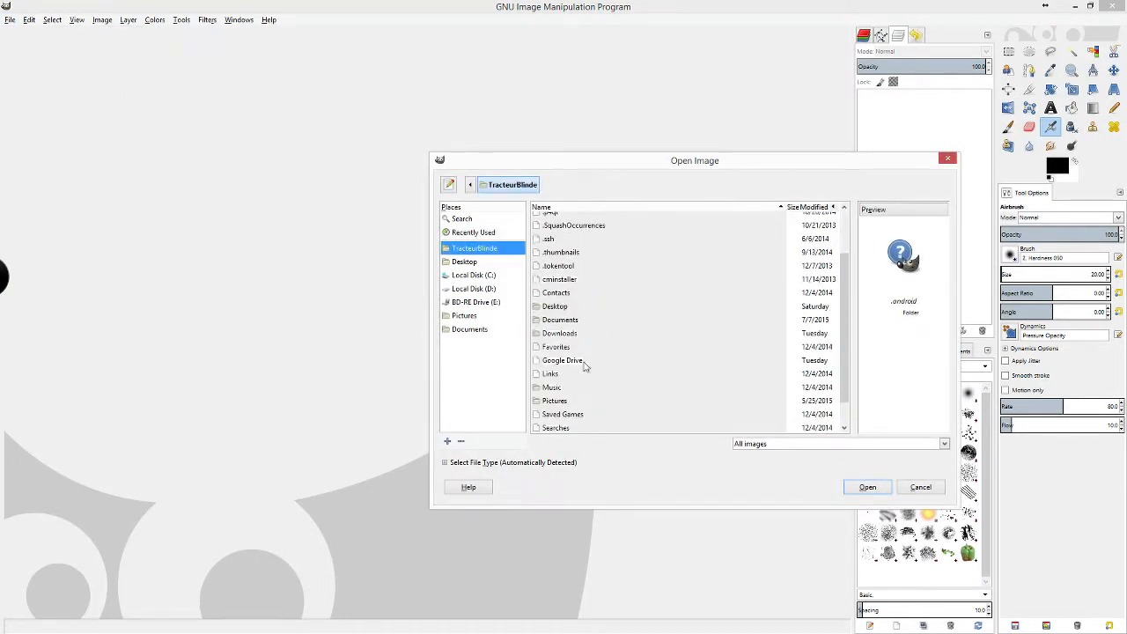
double_click(582, 362)
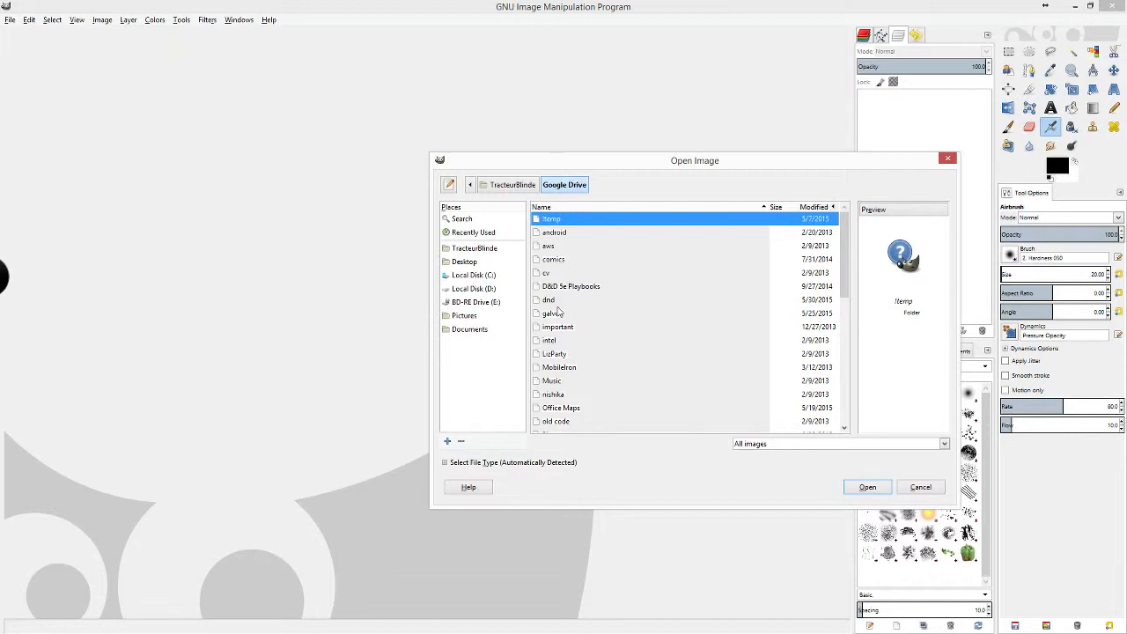
double_click(553, 301)
double_click(564, 273)
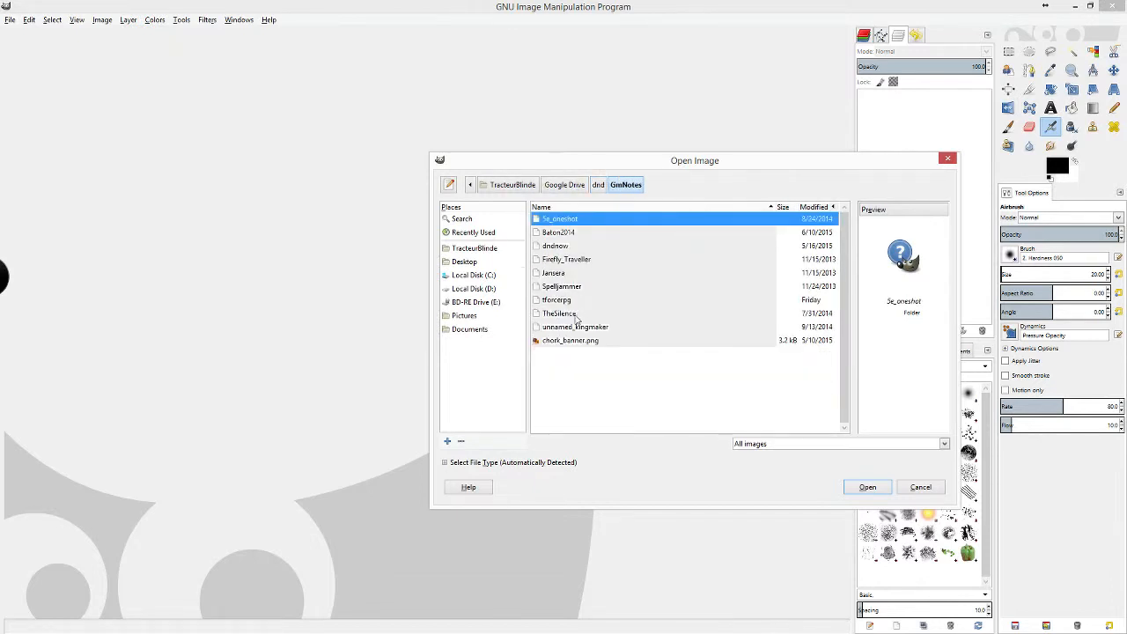
double_click(564, 300)
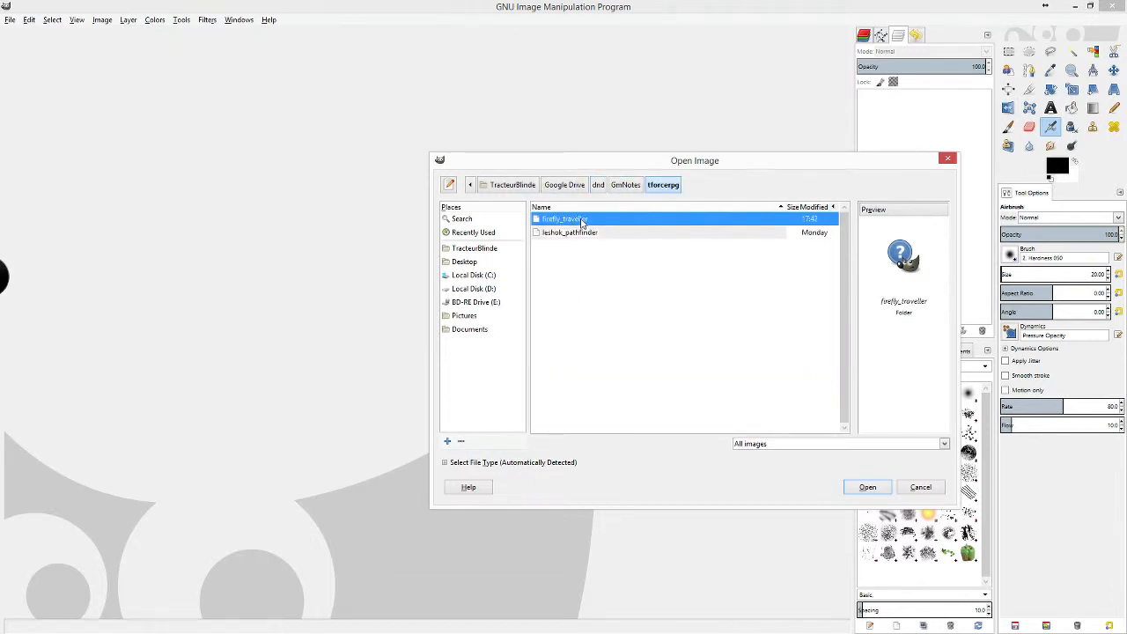
double_click(577, 222)
scroll(610, 297, "down", 3)
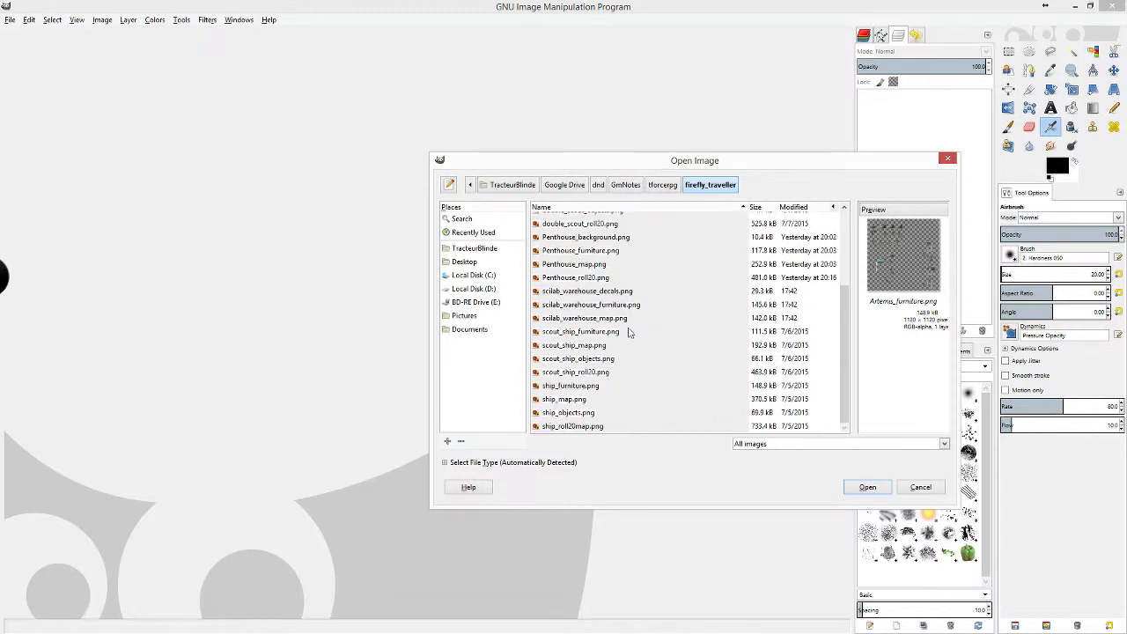
double_click(625, 318)
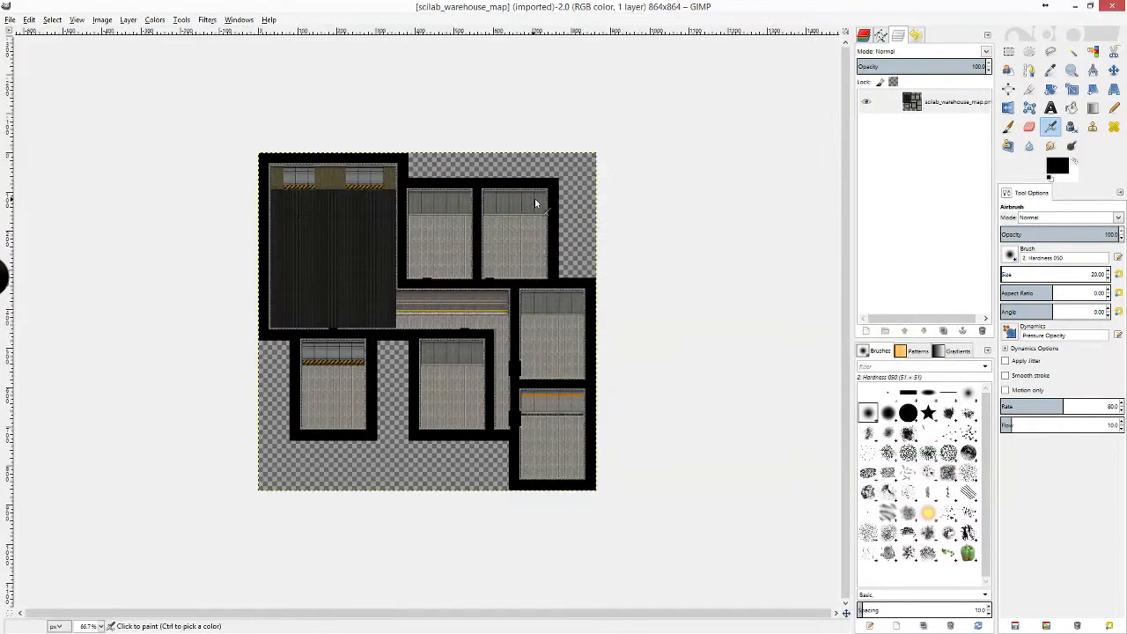
Add scilab_warehouse_furniture.png and scilab_warehouse_decals.png as layers and move the decals layer above the furniture layer
left_click(29, 20)
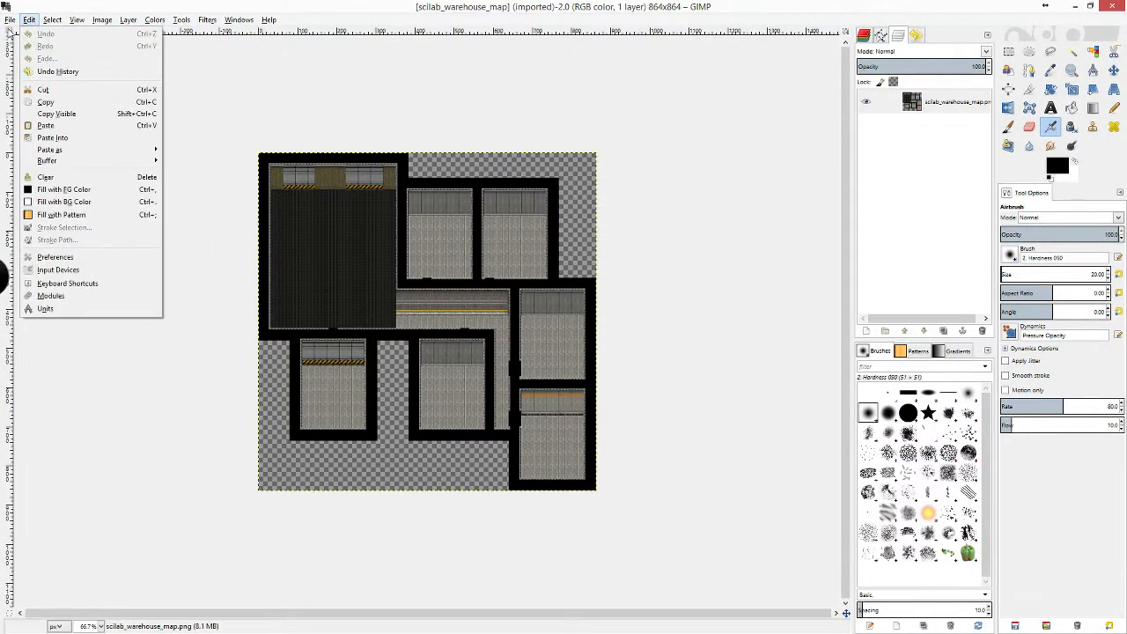
left_click(35, 74)
left_click(616, 309)
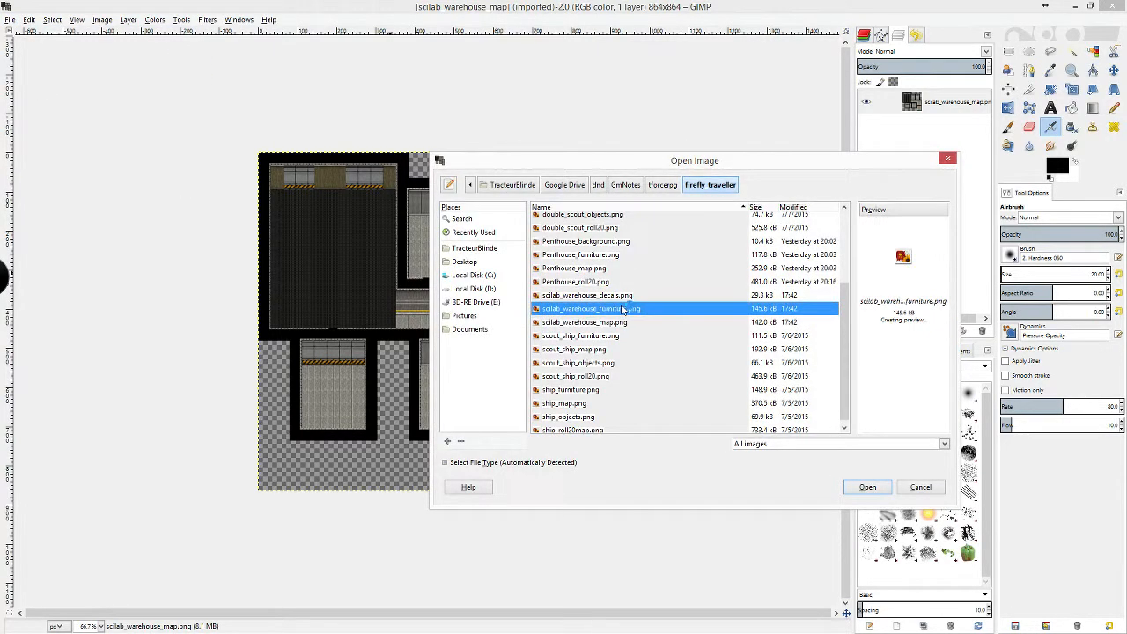
left_click(616, 295, "shift")
left_click(868, 487)
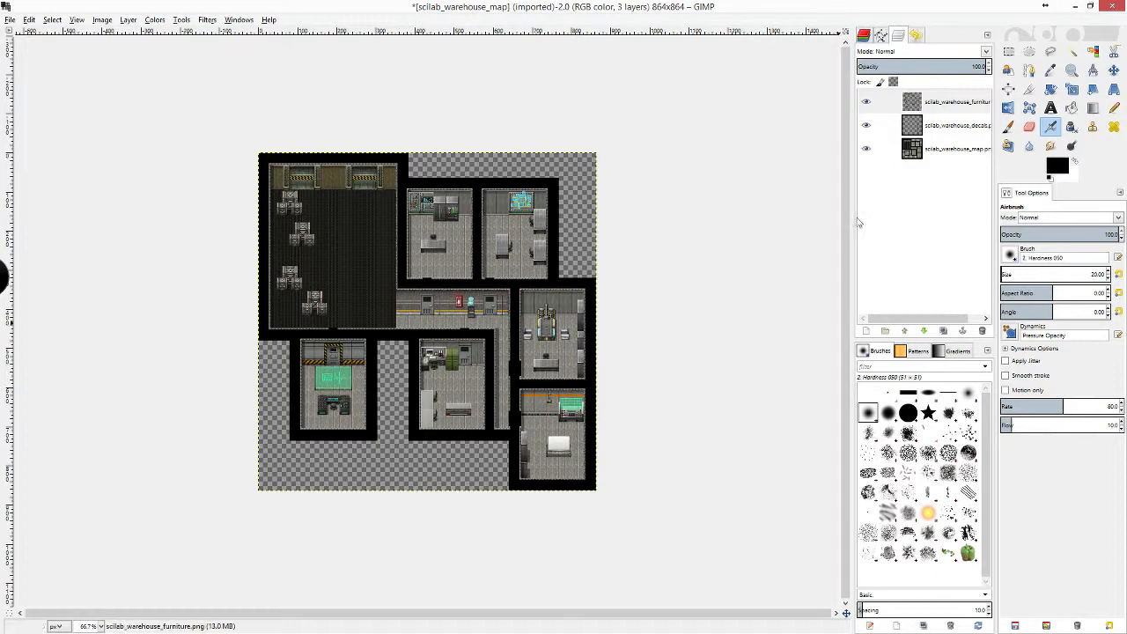
left_click(958, 126)
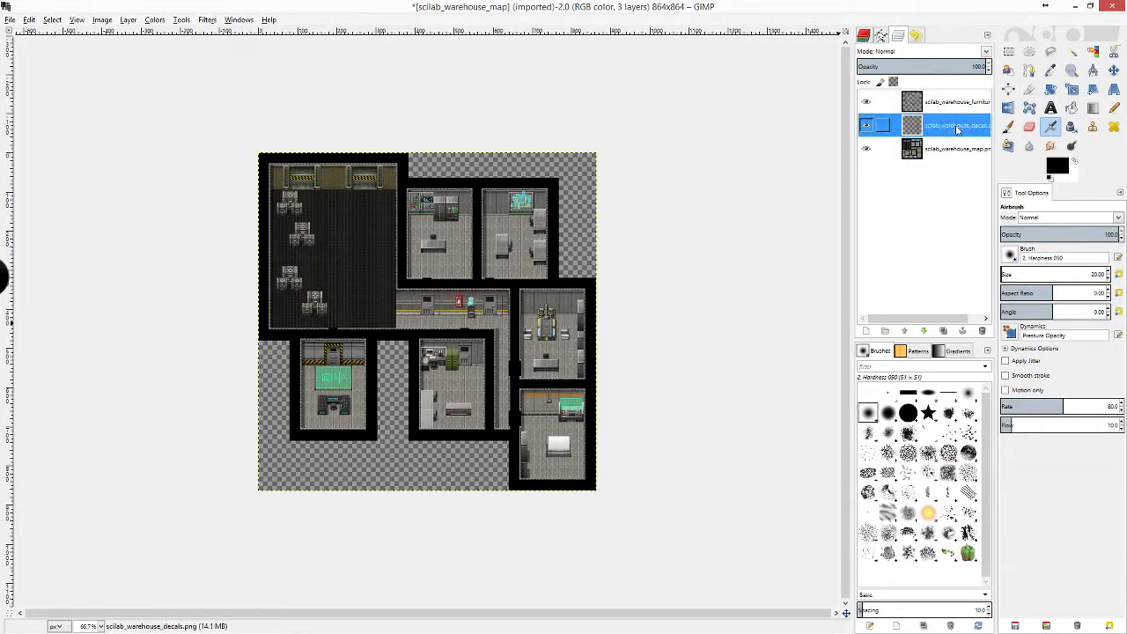
left_click_drag(958, 129, 958, 98)
Show only the furniture layer with it active and choose the Eraser with the Hardness 100 brush
left_click(959, 128)
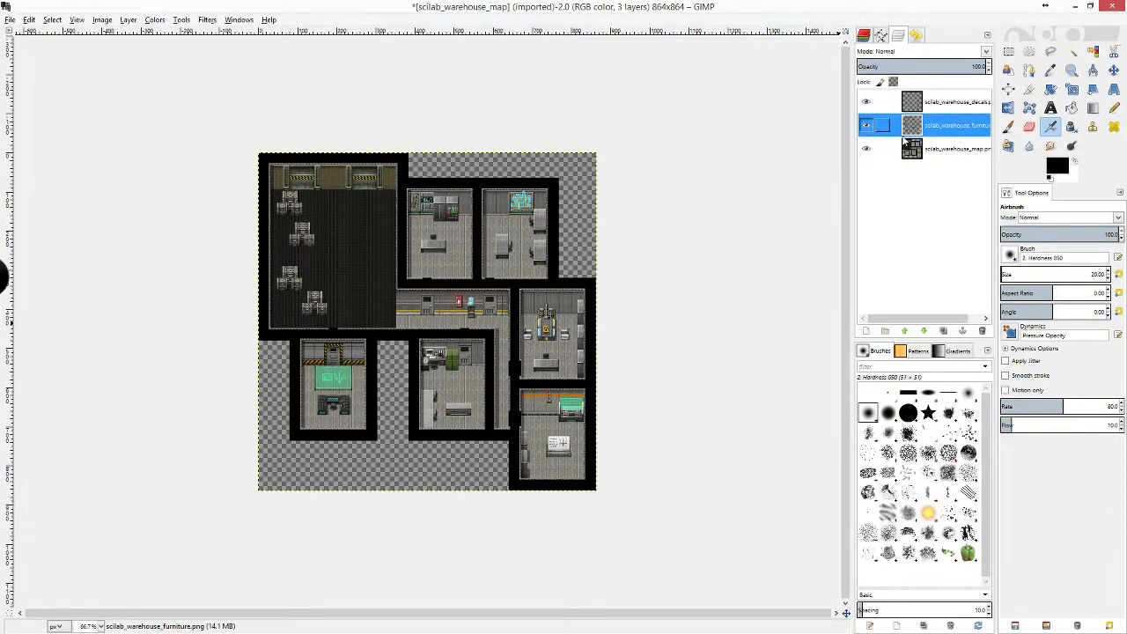
left_click(867, 126, "shift")
left_click(1029, 126)
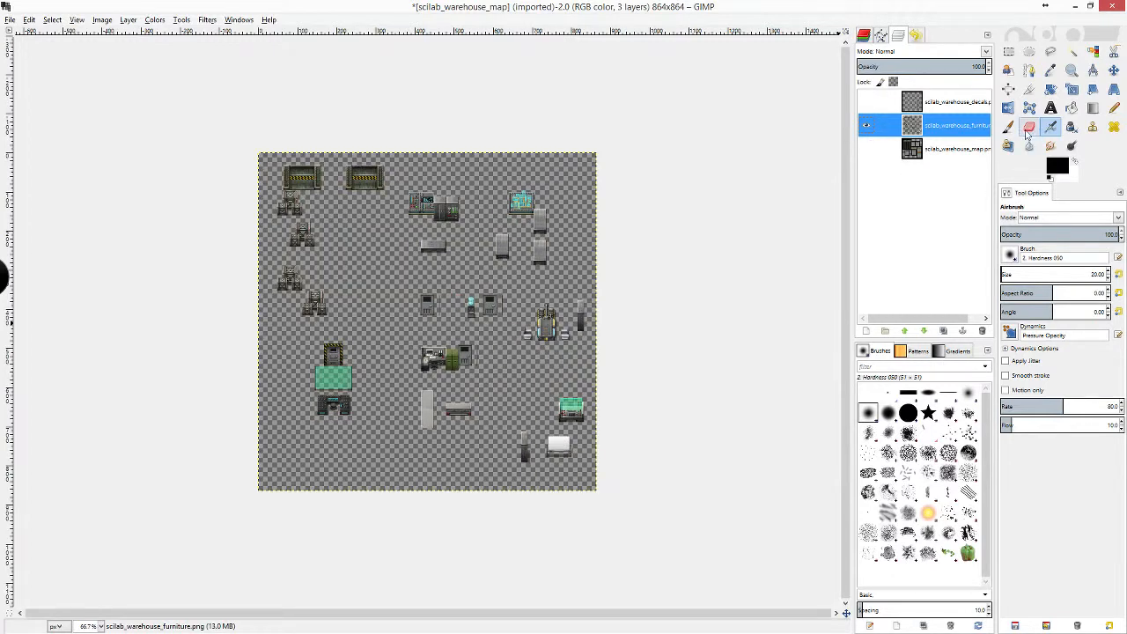
left_click(1012, 256)
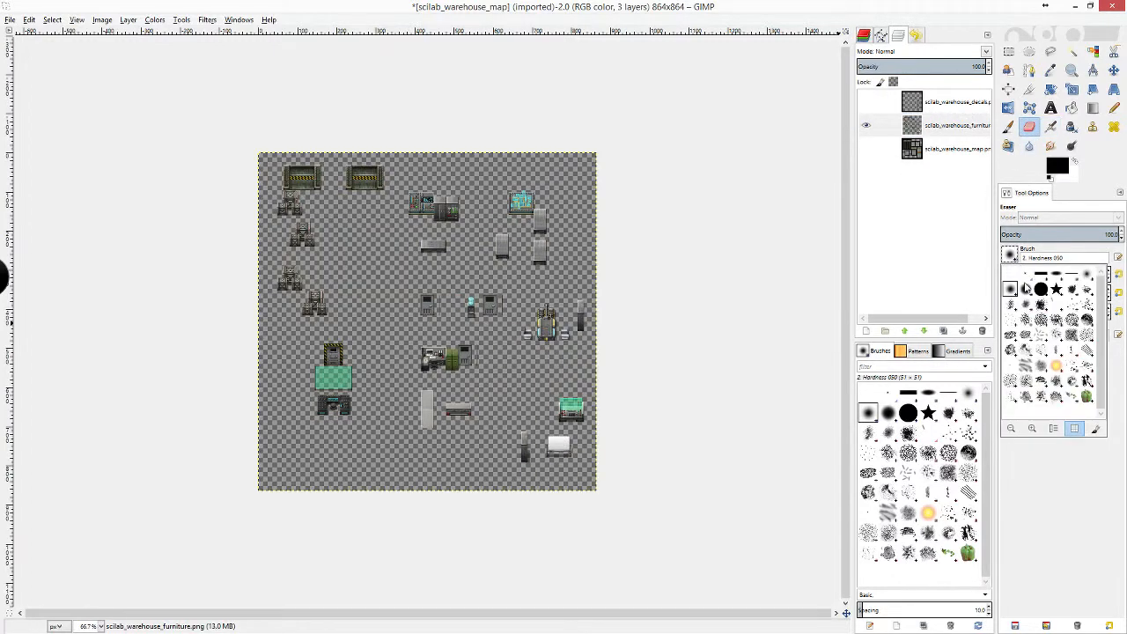
left_click(1040, 293)
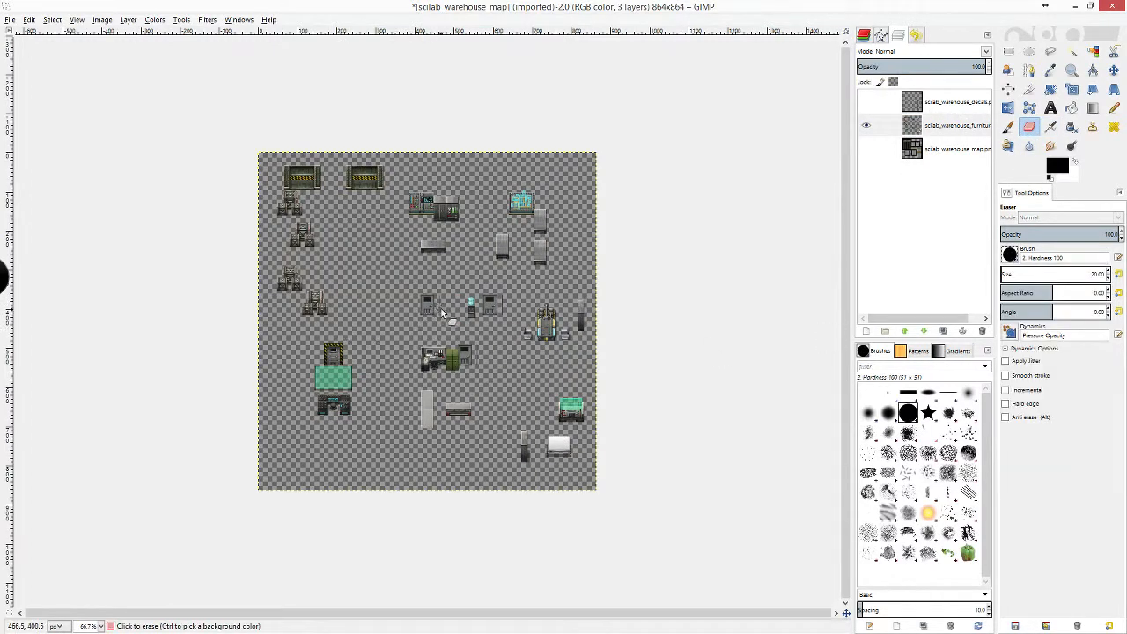
Erase the stray thin vertical lines beside the three grey doors on the furniture layer
key("z")
left_click(443, 315)
left_click(441, 314)
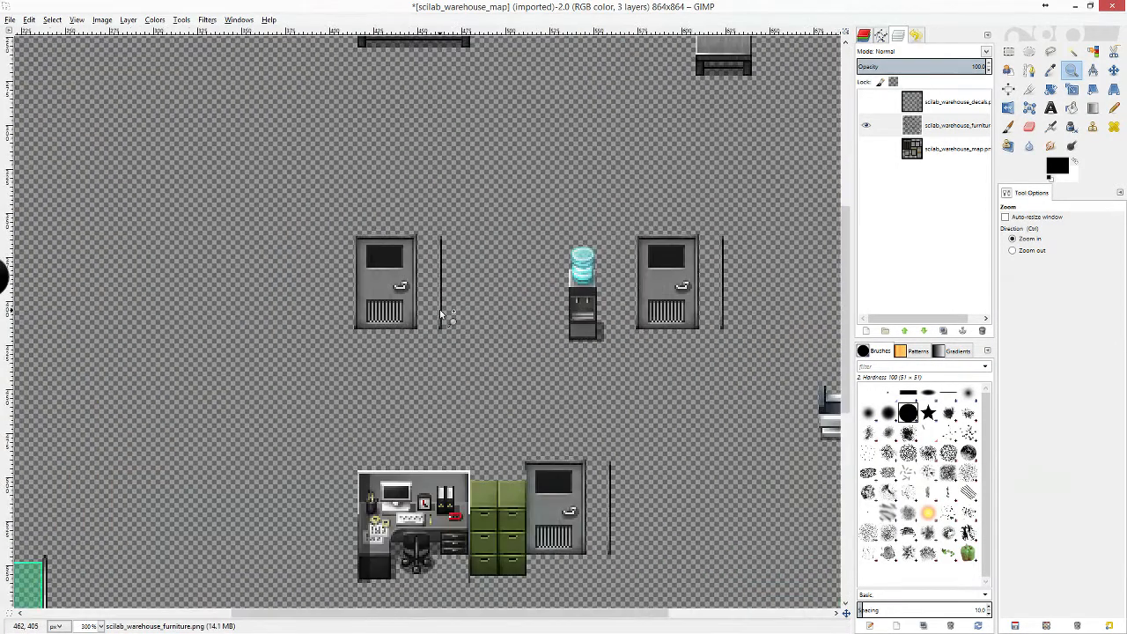
key("shift+e")
left_click_drag(723, 308, 722, 327)
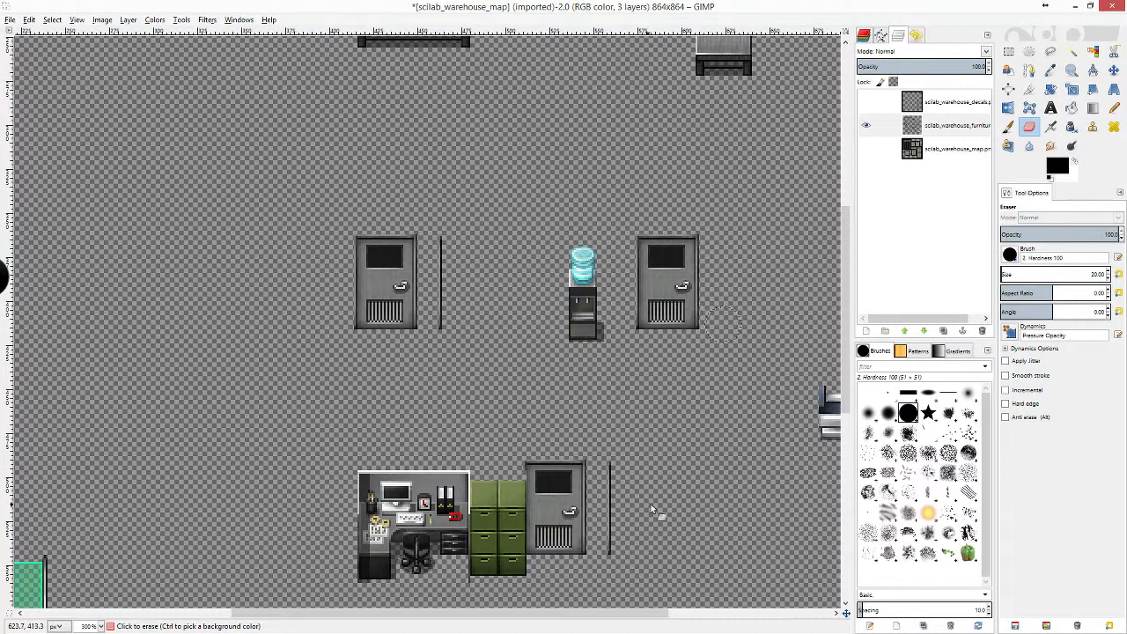
left_click_drag(618, 459, 616, 464)
left_click_drag(448, 335, 445, 239)
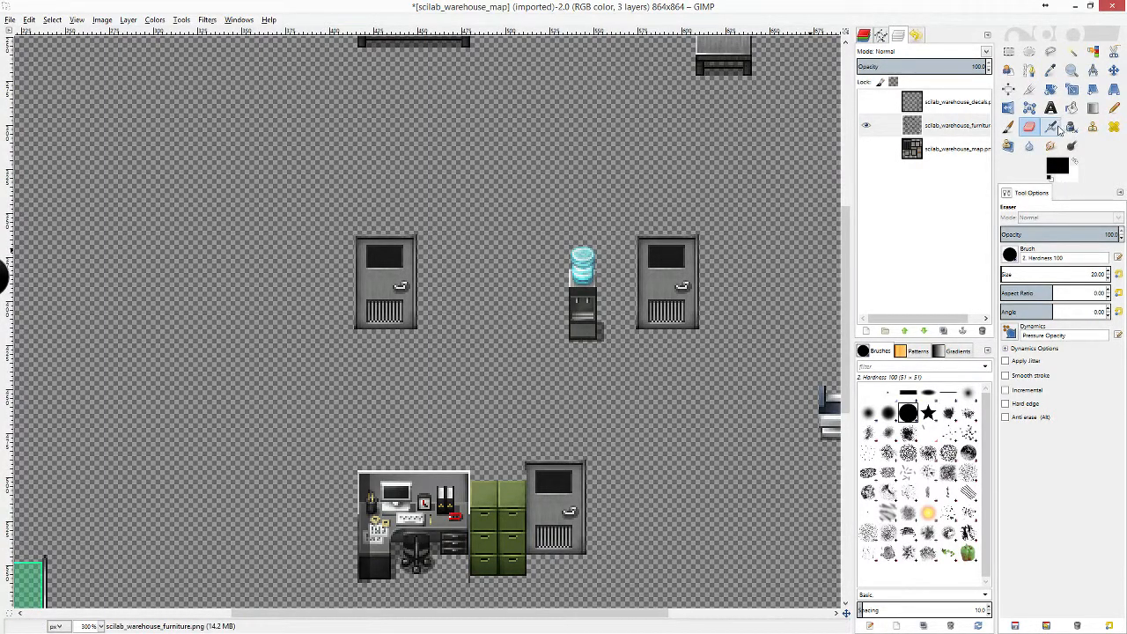
key("z")
scroll(553, 222, "down", 3, "ctrl")
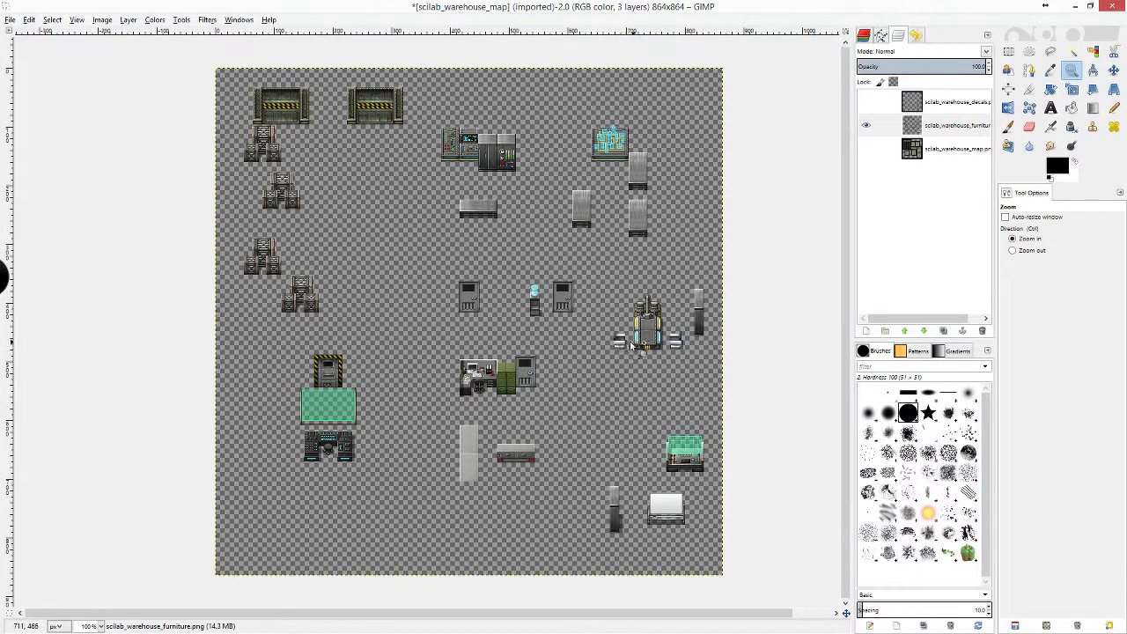
Show the map and decals layers again and set the image scale to 218.75 percent in width and height
left_click(866, 148)
left_click(866, 102)
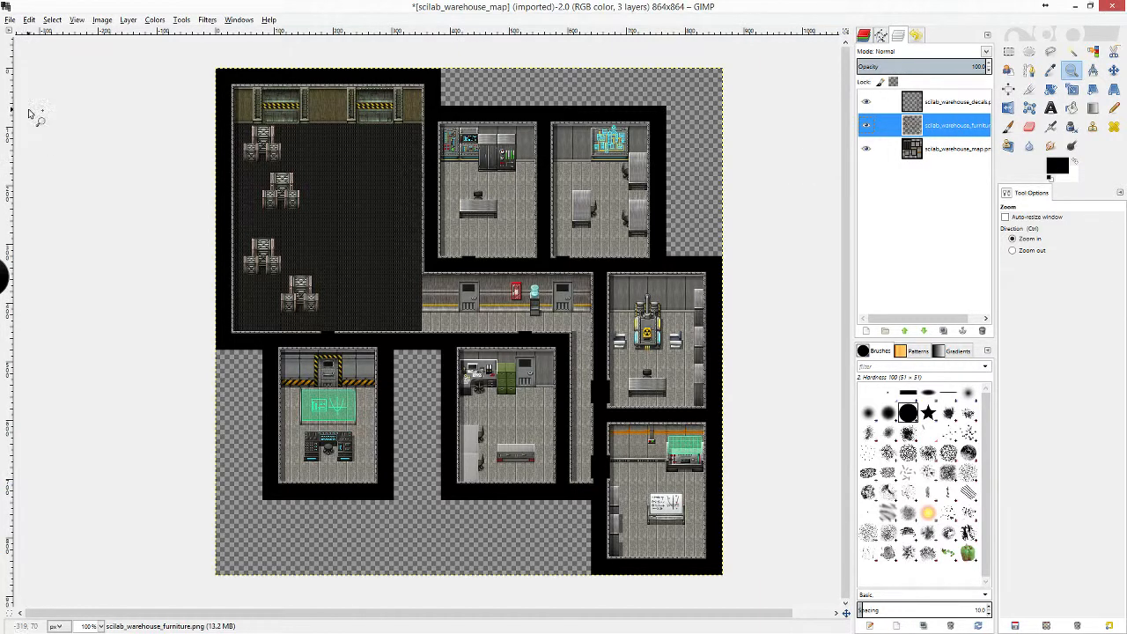
left_click(10, 19)
mouse_move(112, 22)
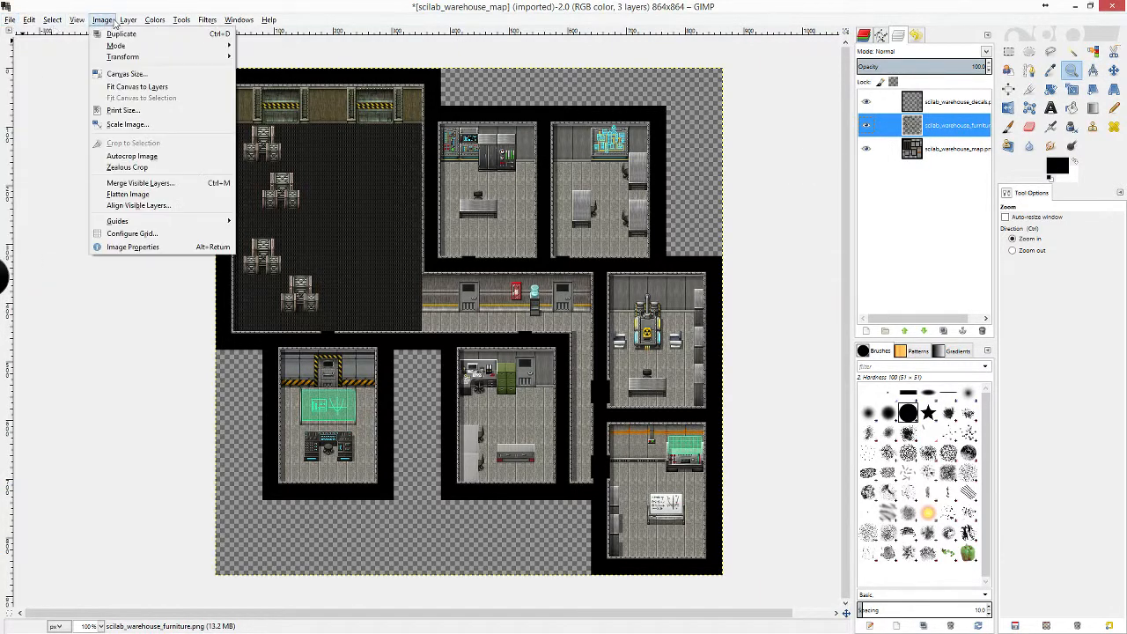
left_click(139, 125)
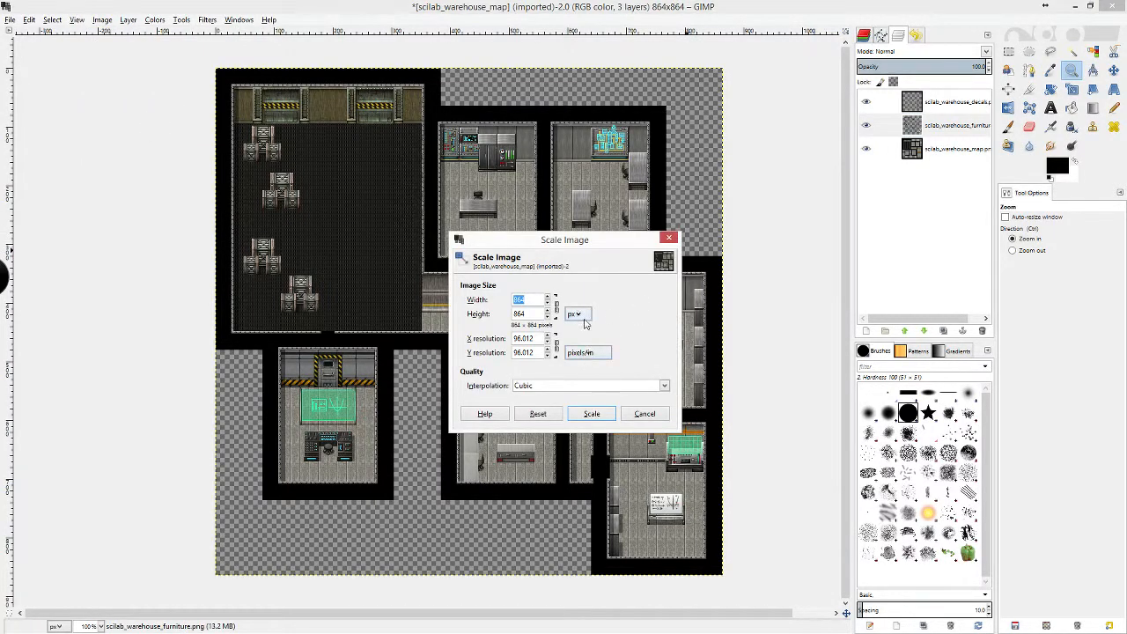
left_click(582, 315)
left_click(589, 333)
left_click_drag(536, 303, 431, 296)
type("25")
key("Tab")
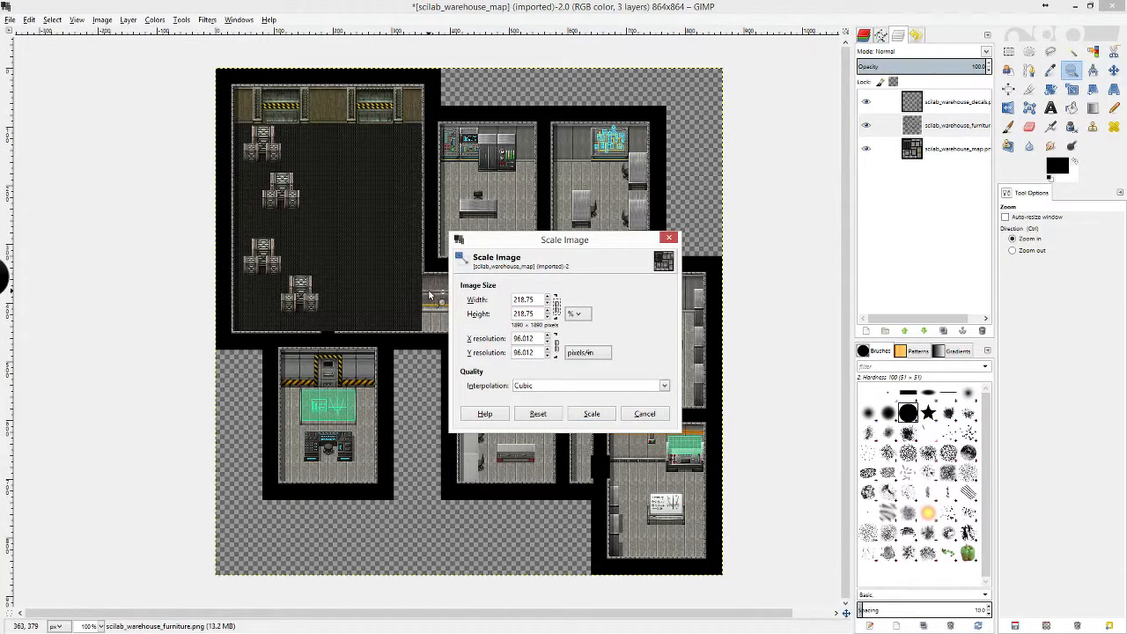
Set the scaling interpolation to None and apply the image scaling
left_click(610, 387)
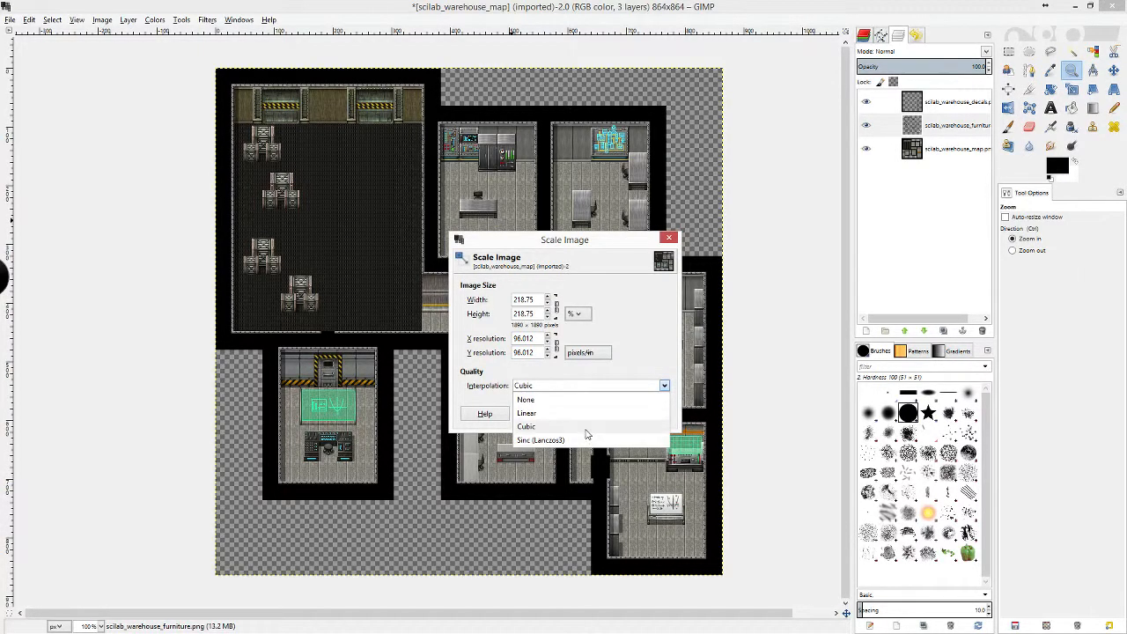
left_click(529, 400)
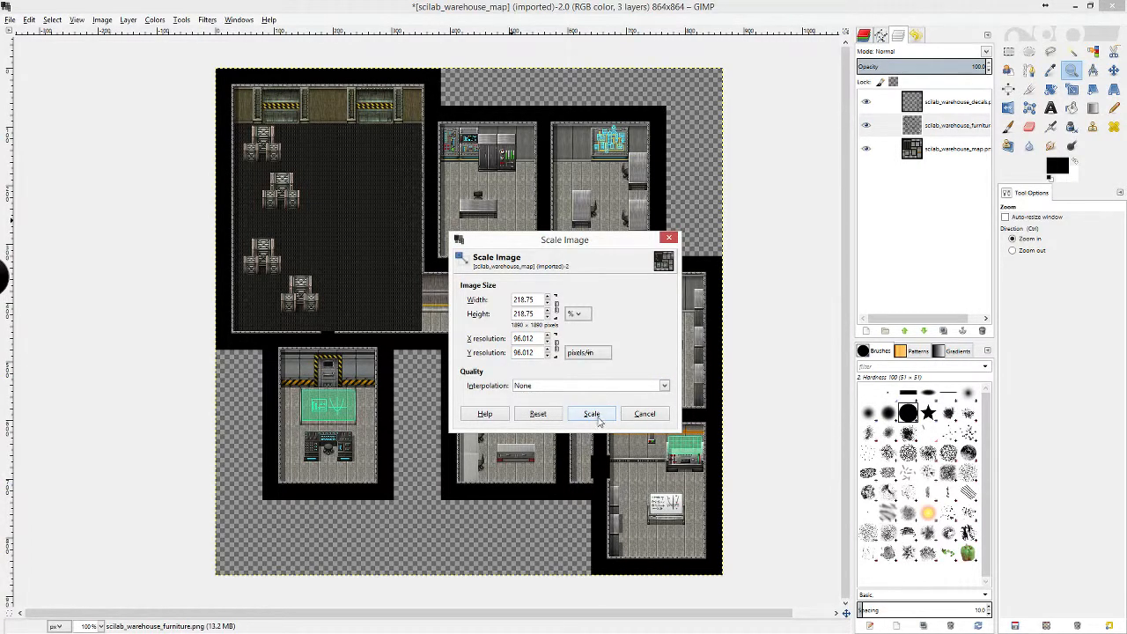
left_click(592, 414)
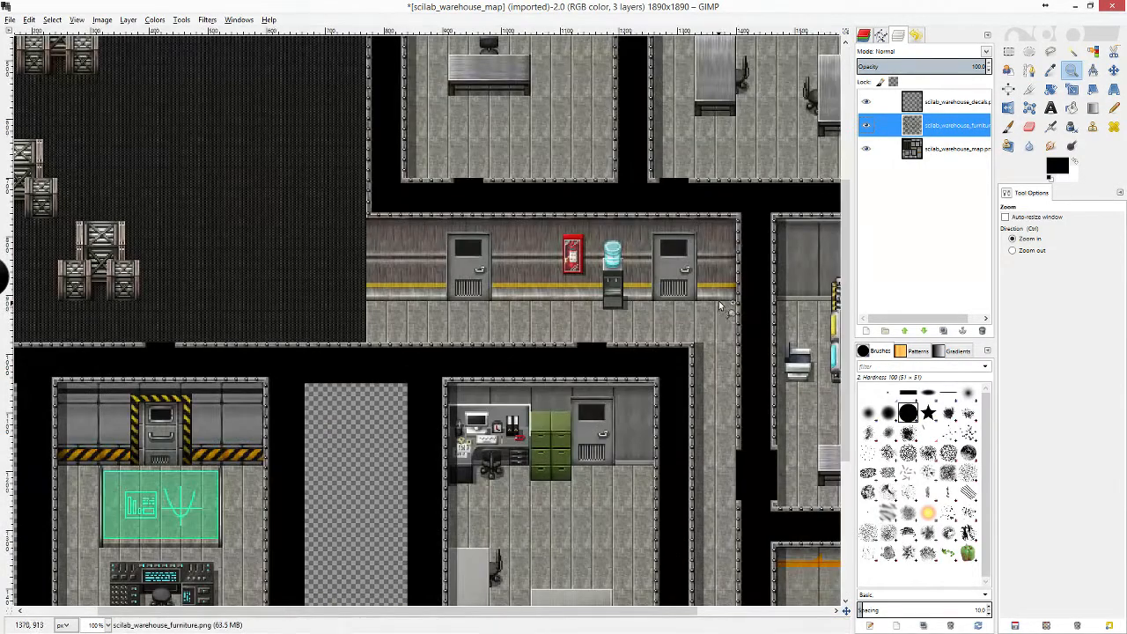
Export the scaled image as scilab_warehouse_roll20.png in the firefly_traveller folder with the offered PNG options
key("ctrl+shift+e")
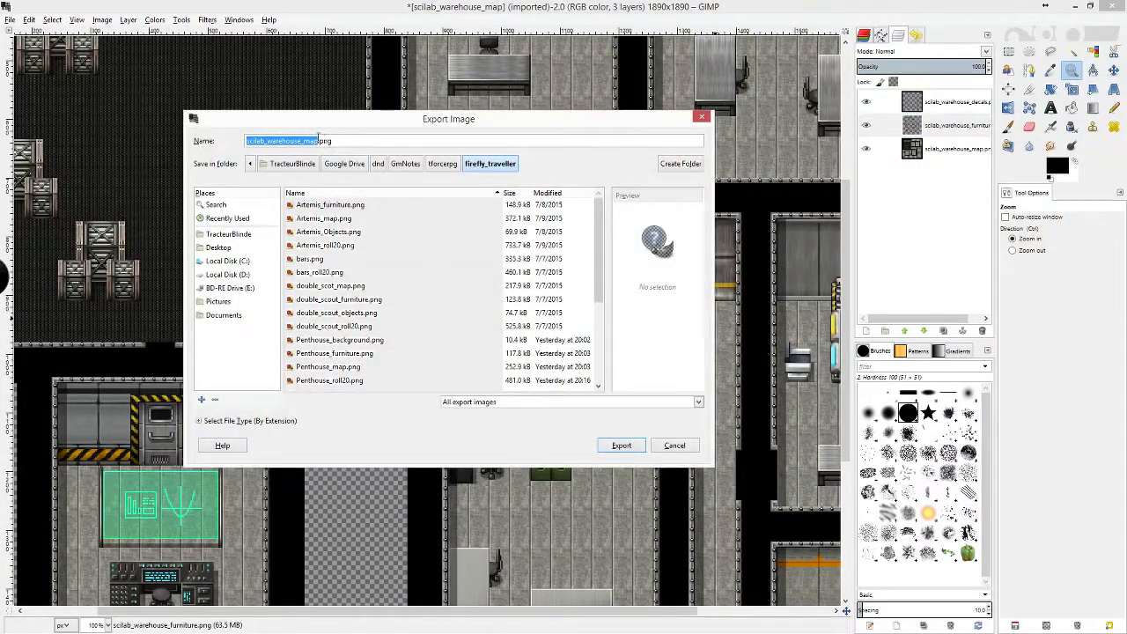
left_click(319, 140)
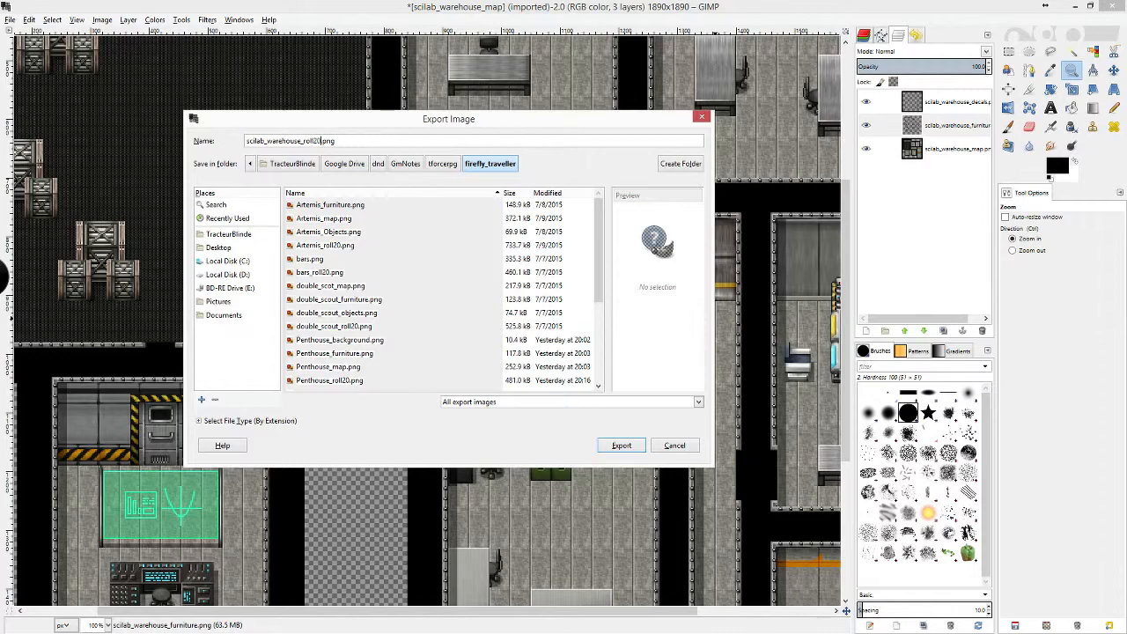
key("Return")
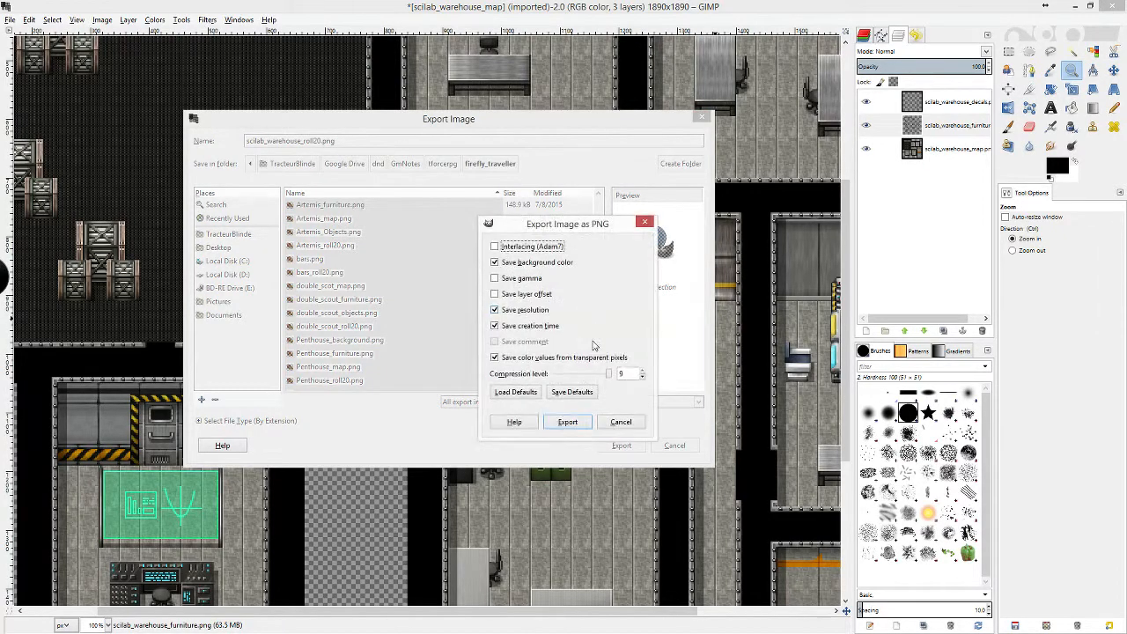
left_click(577, 424)
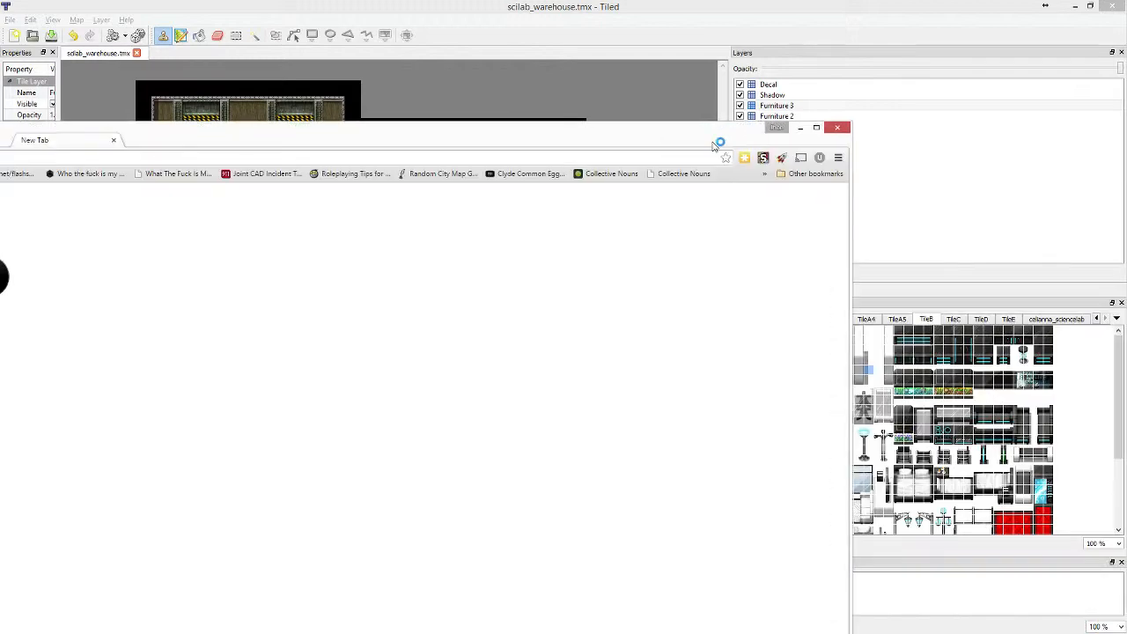
Switch to the Roll20 editor in the browser, create a new page and open it
key("ctrl+w")
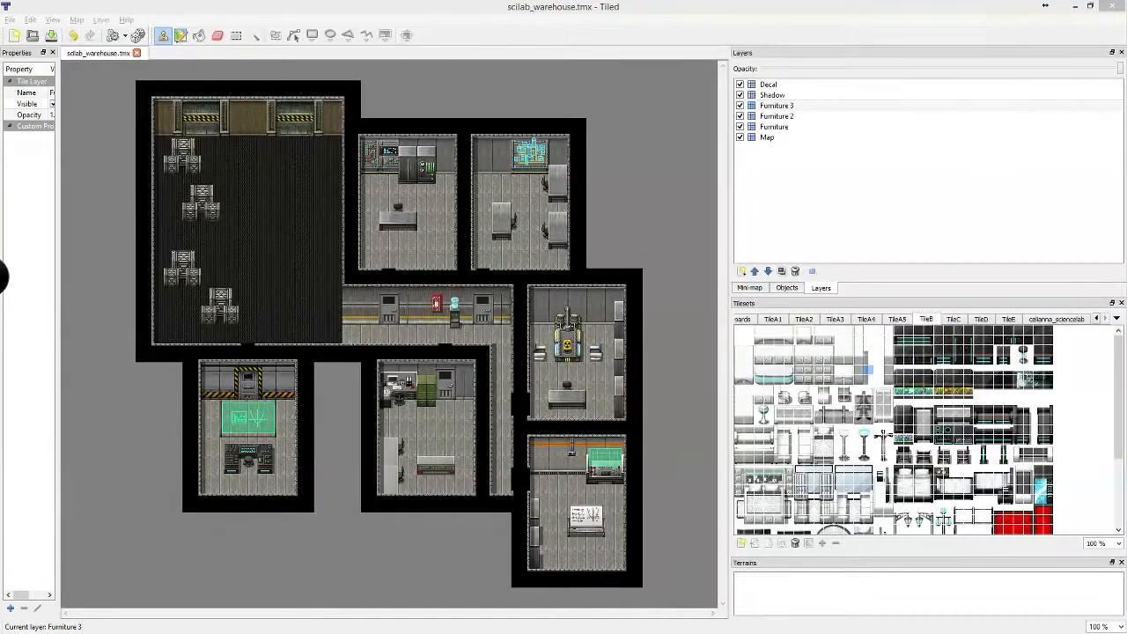
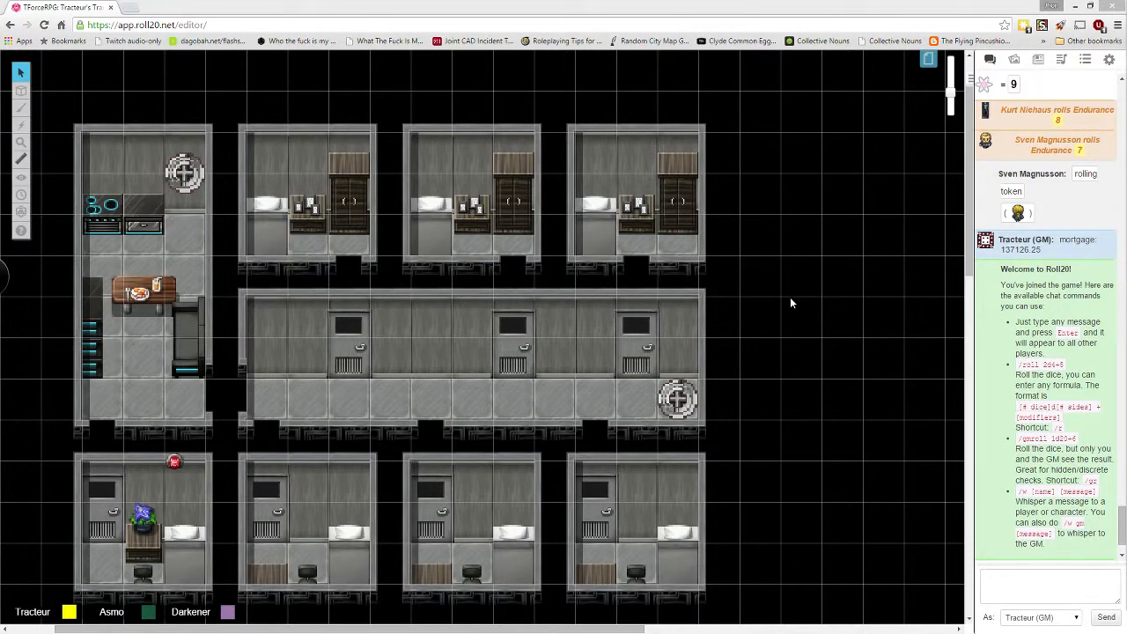
left_click(929, 60)
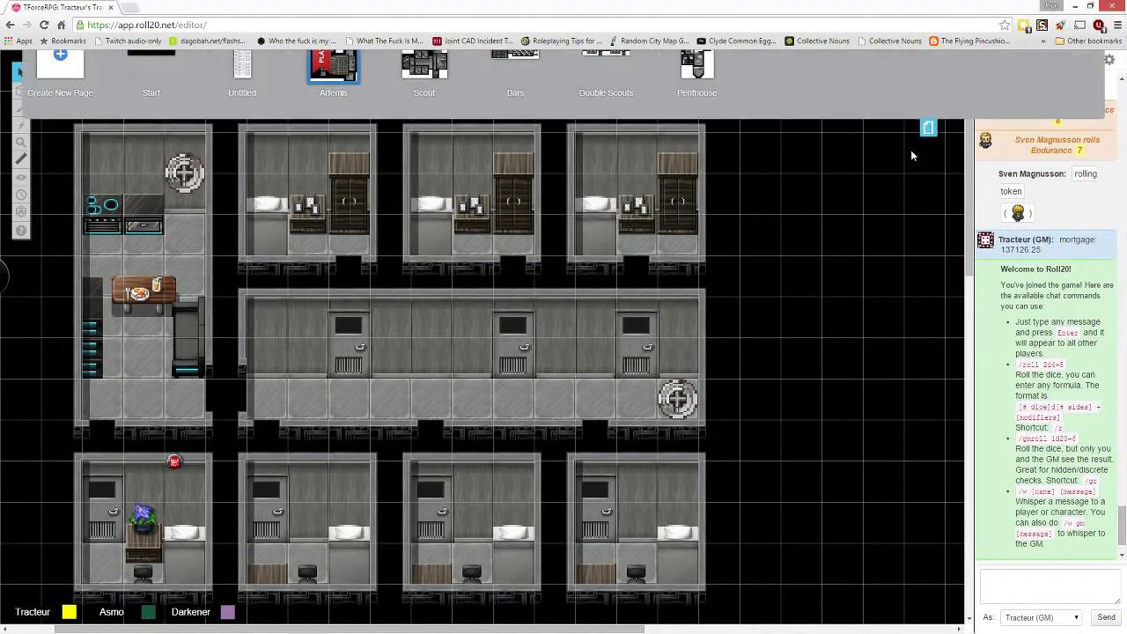
left_click(60, 78)
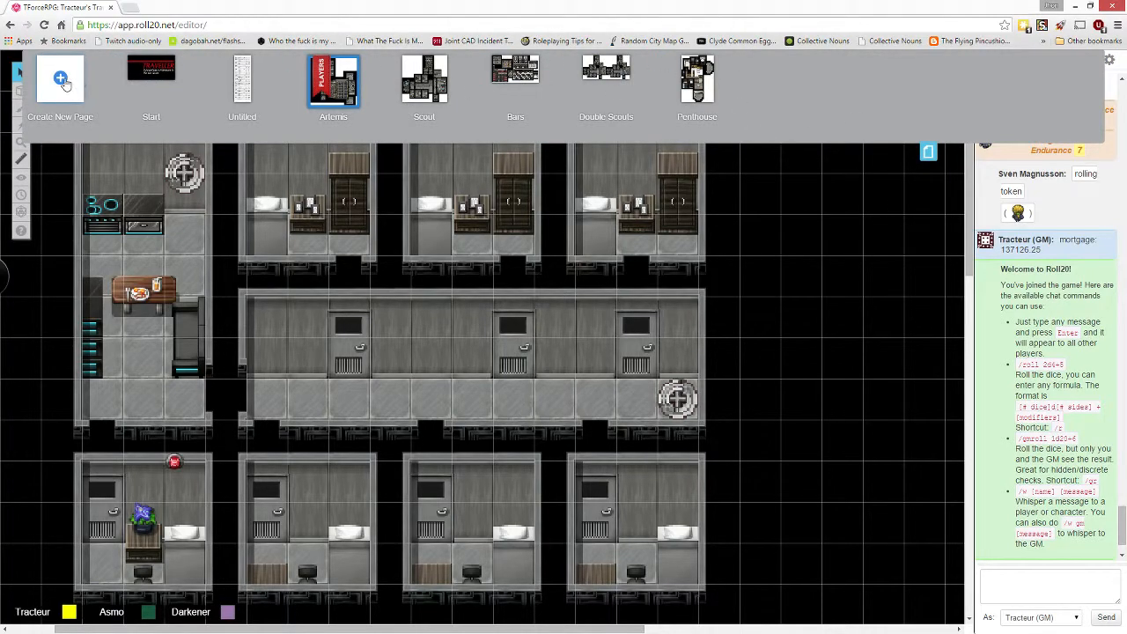
left_click(784, 78)
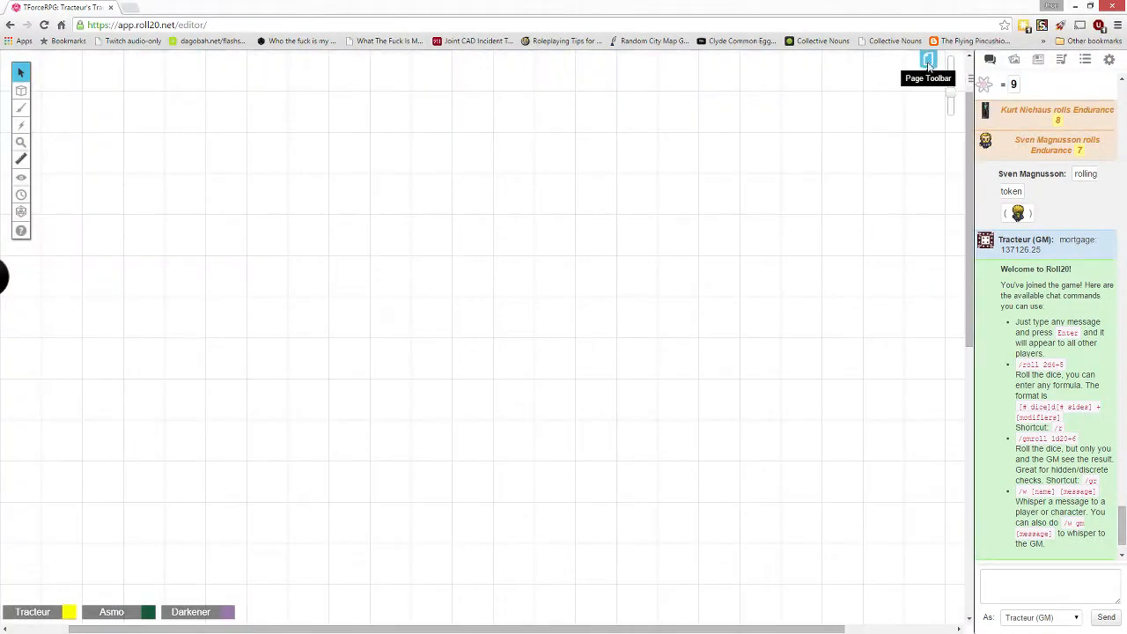
In the new page's settings, set the page size to 27 by 27 units and the scale to 1.5 m per unit
left_click(929, 60)
left_click(764, 73)
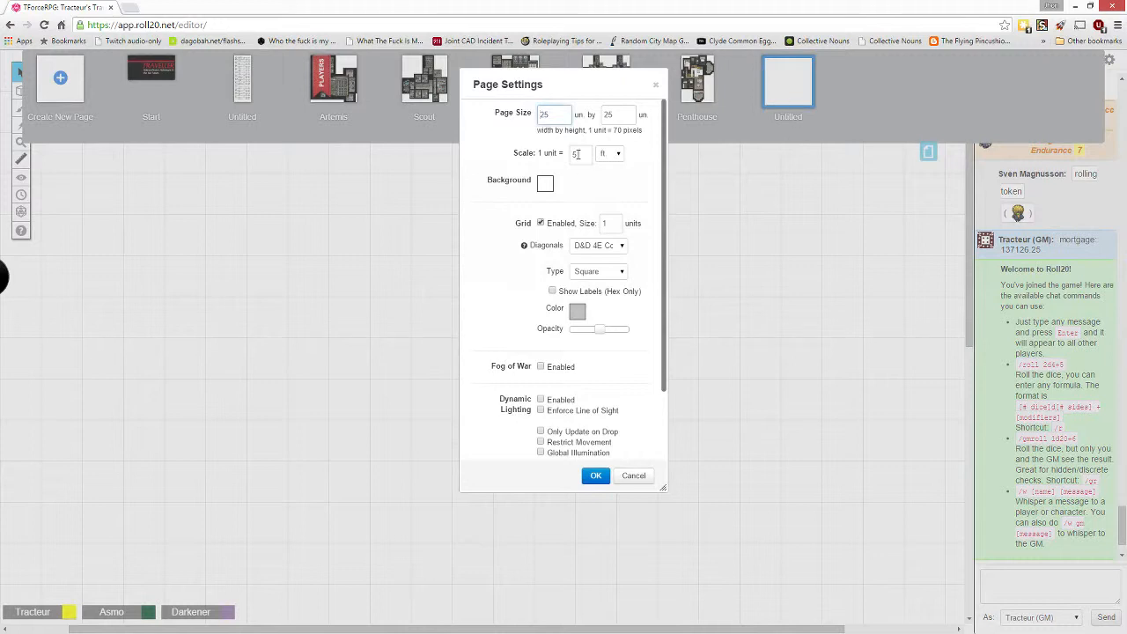
double_click(555, 114)
type("26")
key("BackSpace")
double_click(578, 157)
type("1.5")
key("Tab")
left_click(618, 153)
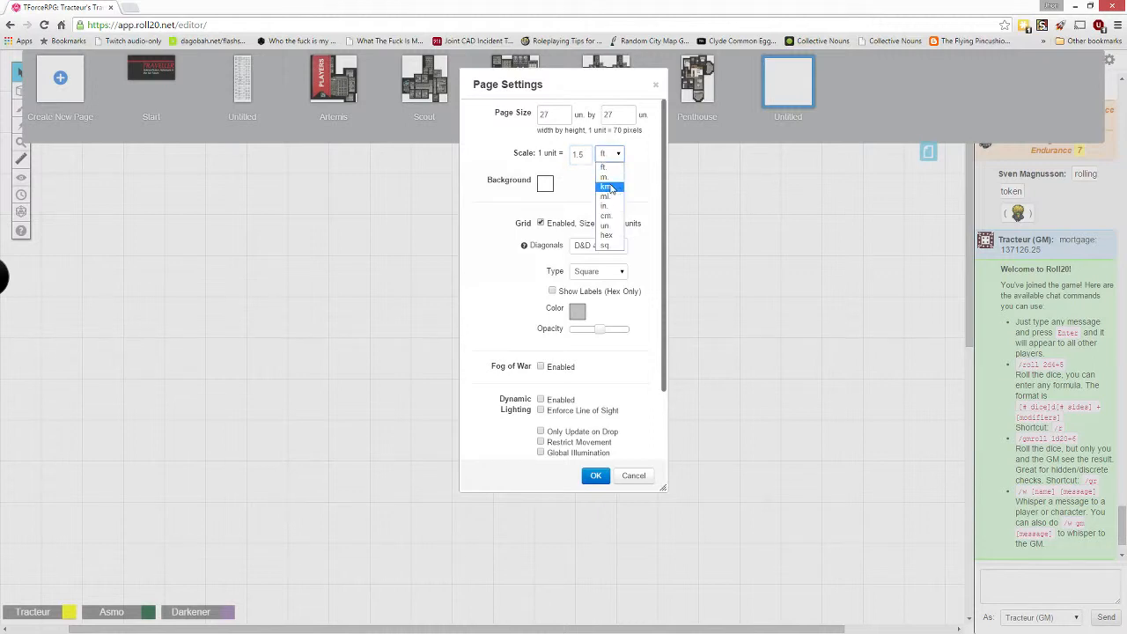
left_click(607, 175)
Give the page a black background, change its grid diagonals option, enable dynamic lighting and apply the settings
left_click(542, 185)
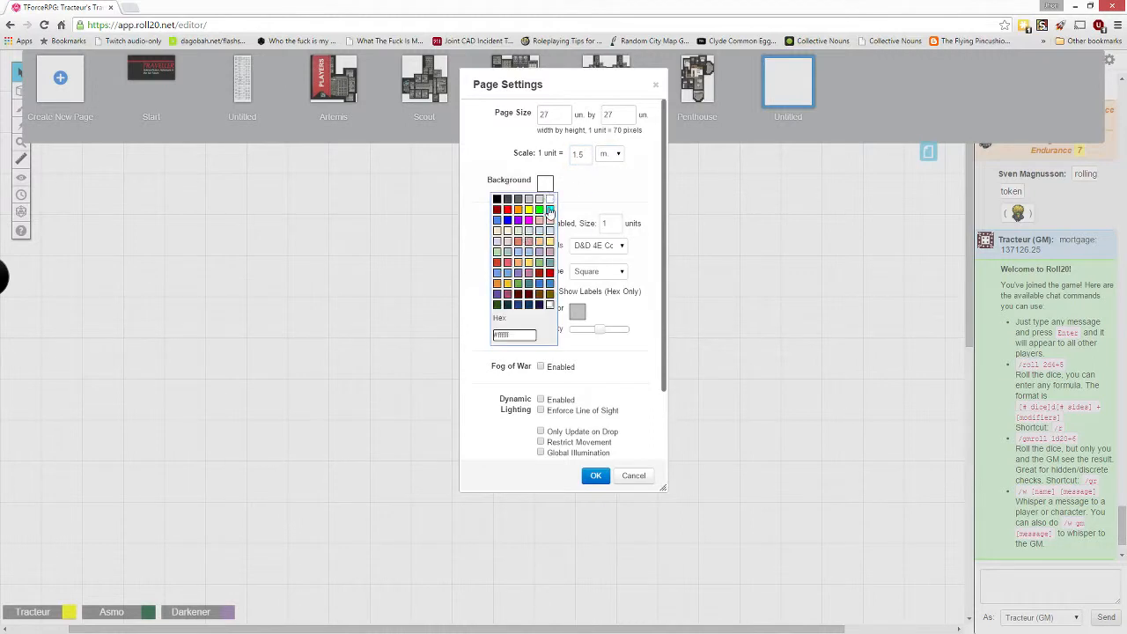
left_click(494, 200)
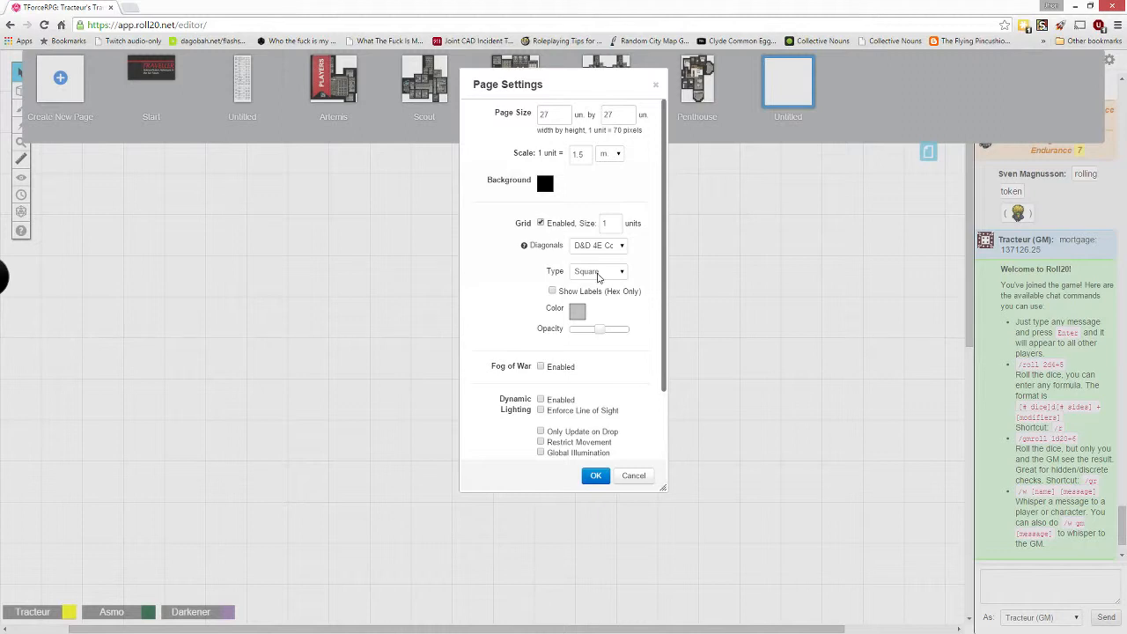
left_click(608, 246)
left_click(611, 288)
left_click(567, 401)
left_click(596, 476)
left_click(929, 152)
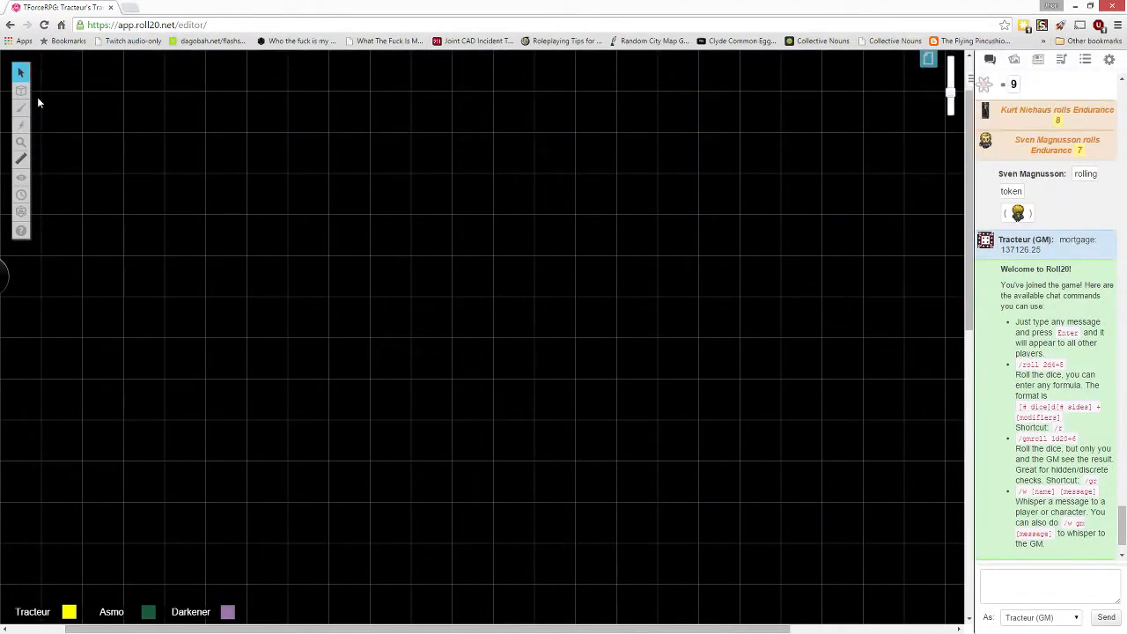
Make the map layer active and place scilab_warehouse_roll20.png from the firefly_traveller folder onto the page
mouse_move(21, 92)
left_click(70, 120)
key("alt+Tab")
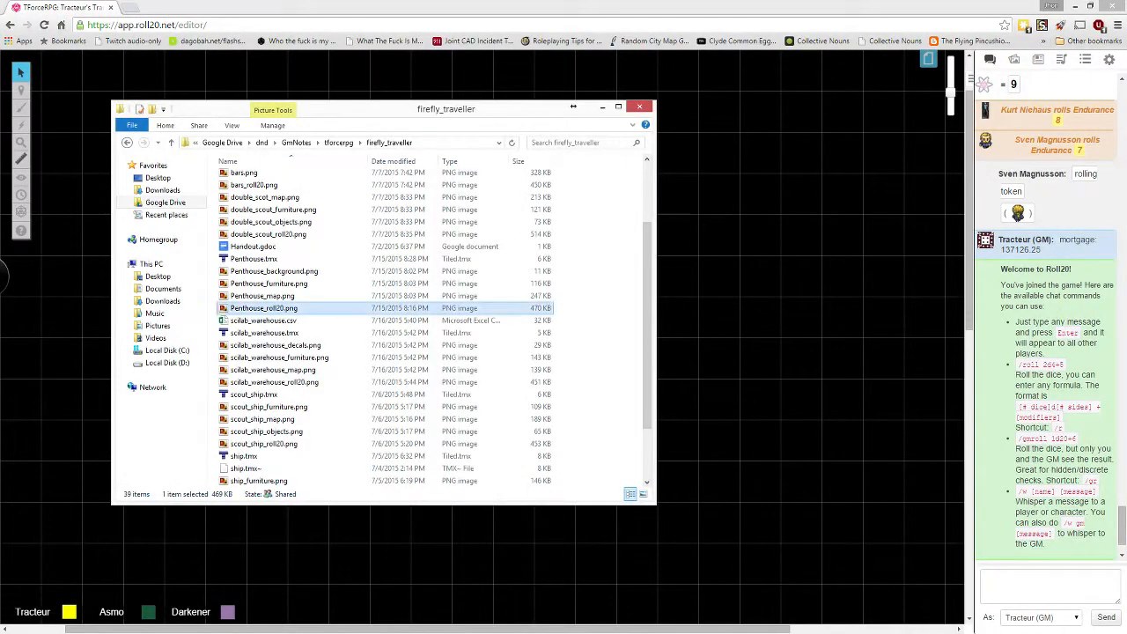
left_click_drag(269, 110, 666, 147)
left_click(912, 333)
scroll(912, 333, "down", 2)
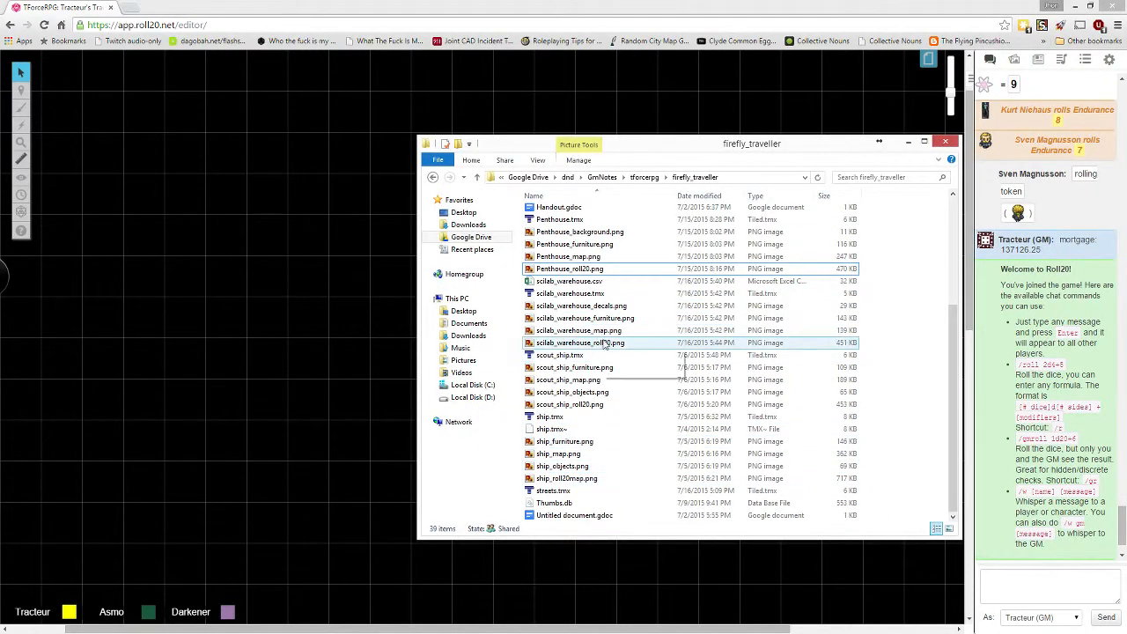
left_click_drag(606, 344, 298, 348)
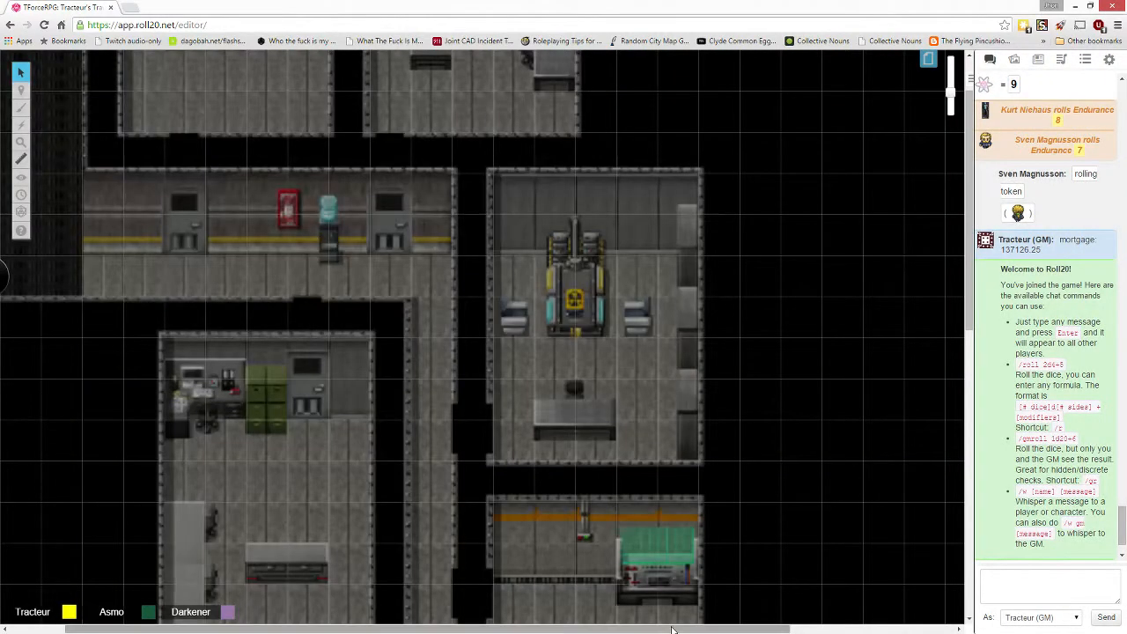
Move the placed warehouse map so that it lines up with the page's upper-left corner
scroll(429, 604, "left", 2)
scroll(429, 605, "up", 10)
scroll(510, 372, "left", 5)
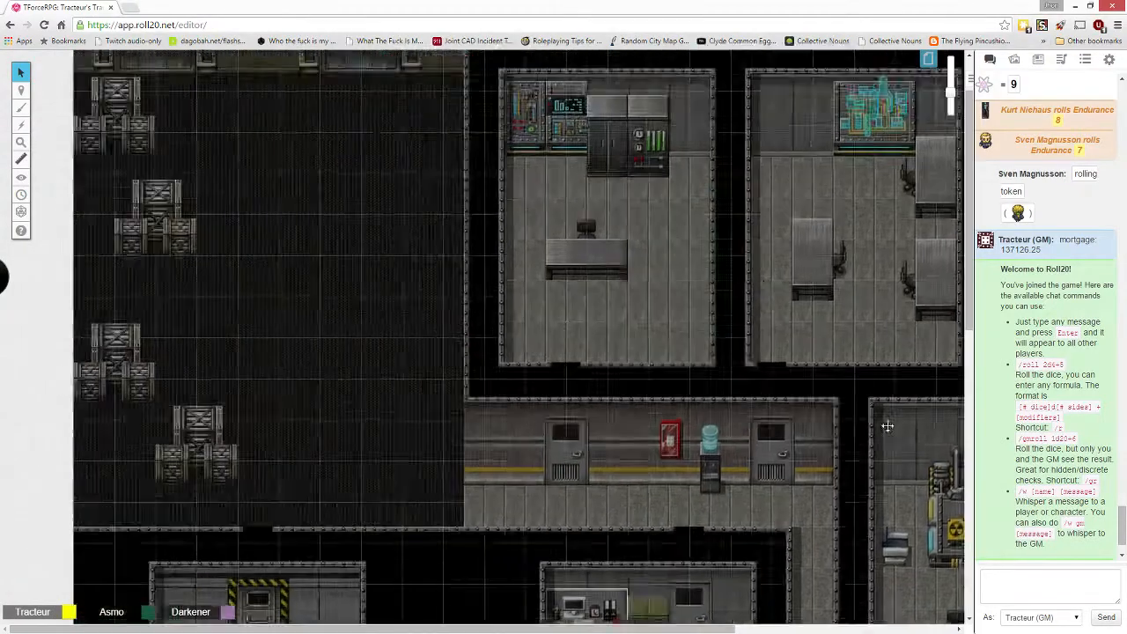
scroll(440, 372, "right", 5)
scroll(440, 372, "down", 1)
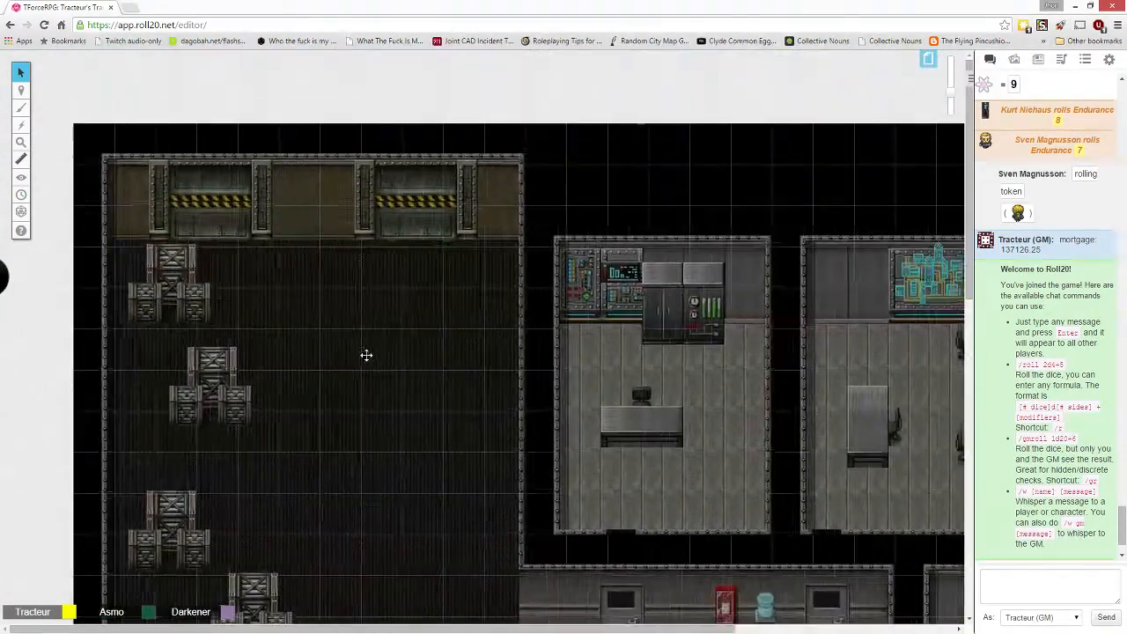
scroll(180, 233, "down", 1)
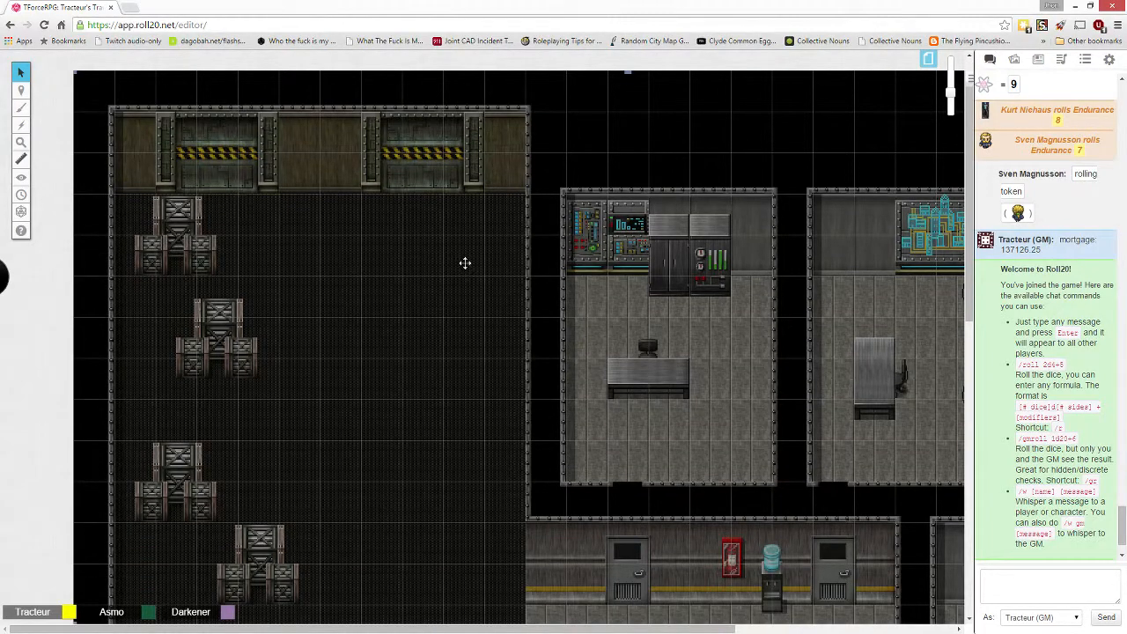
Examine the placed warehouse map across the whole page, checking the rooms and page edges against the grid
scroll(678, 291, "down", 2)
scroll(675, 372, "down", 3)
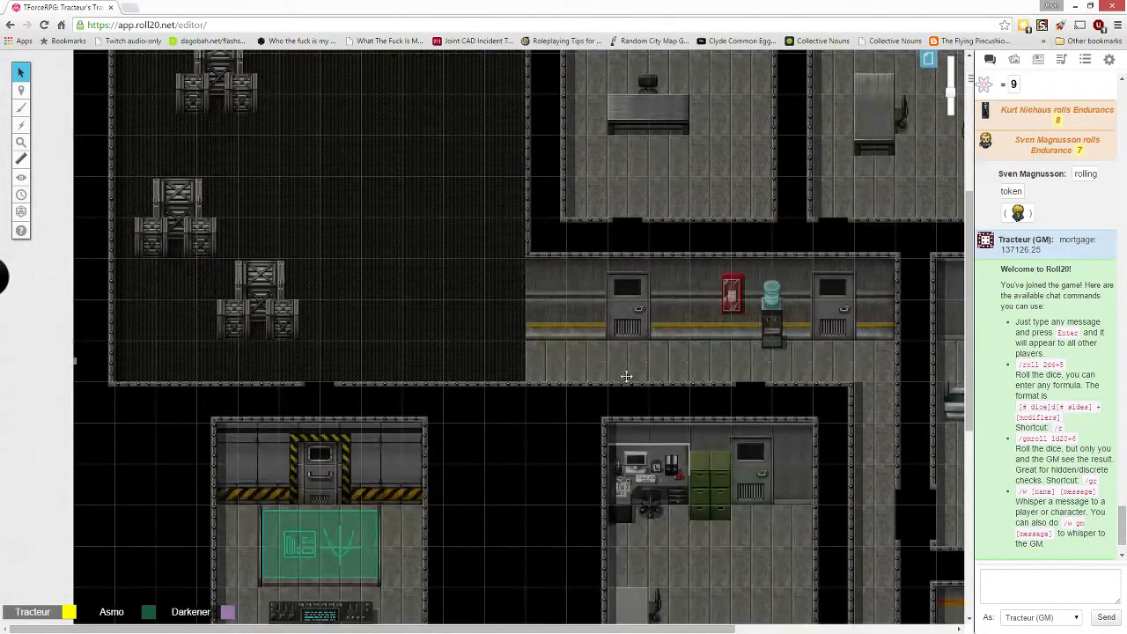
scroll(767, 337, "down", 5)
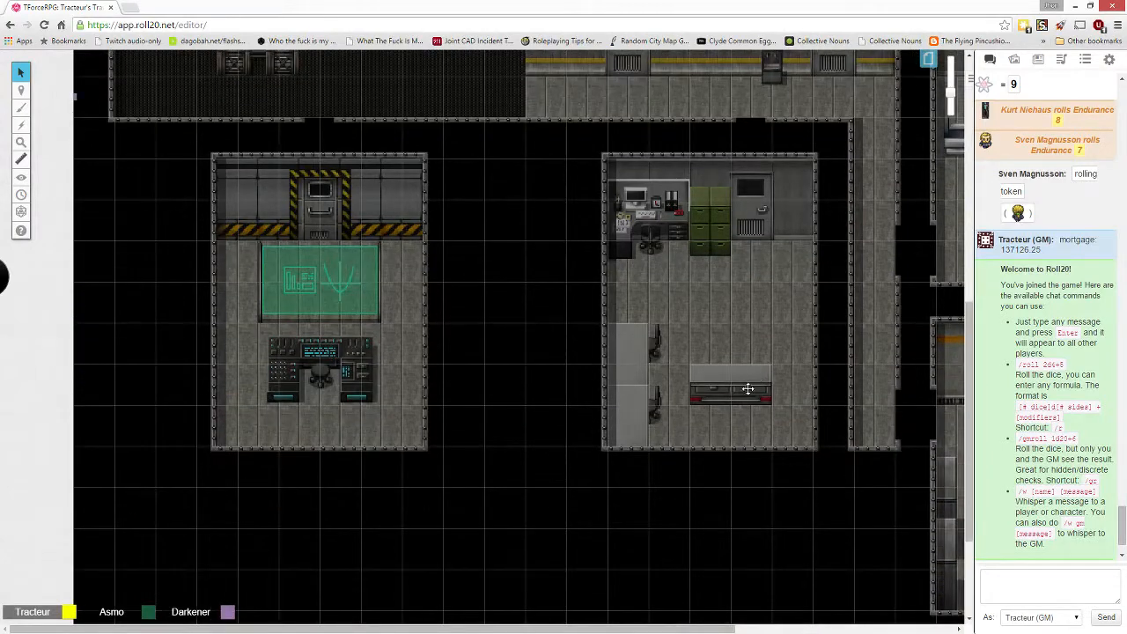
scroll(800, 443, "right", 6)
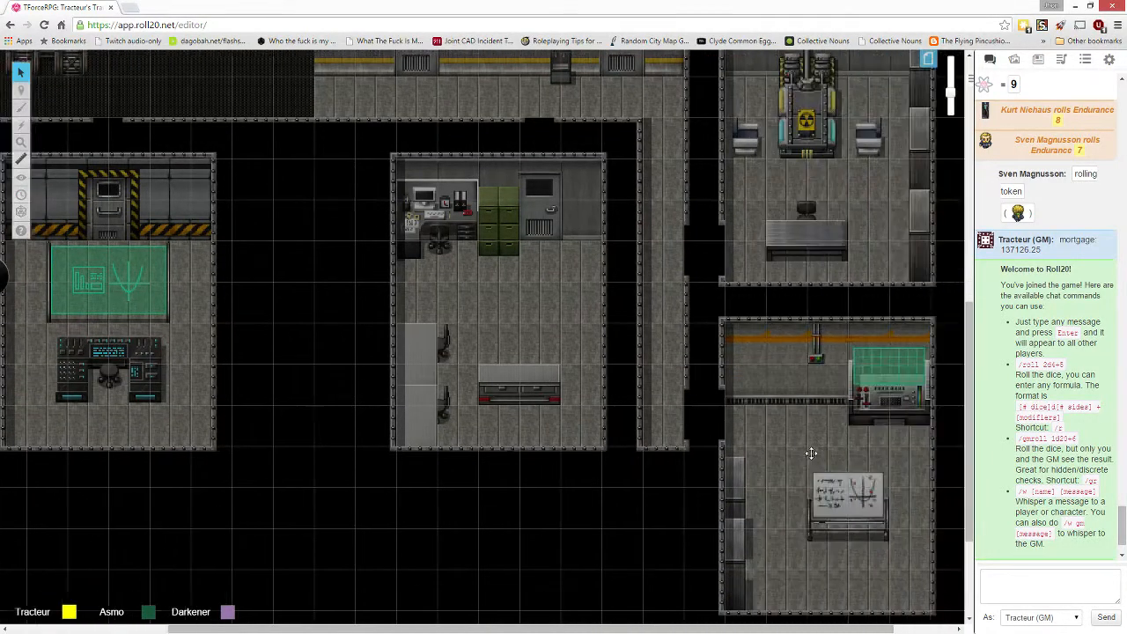
scroll(808, 449, "down", 2)
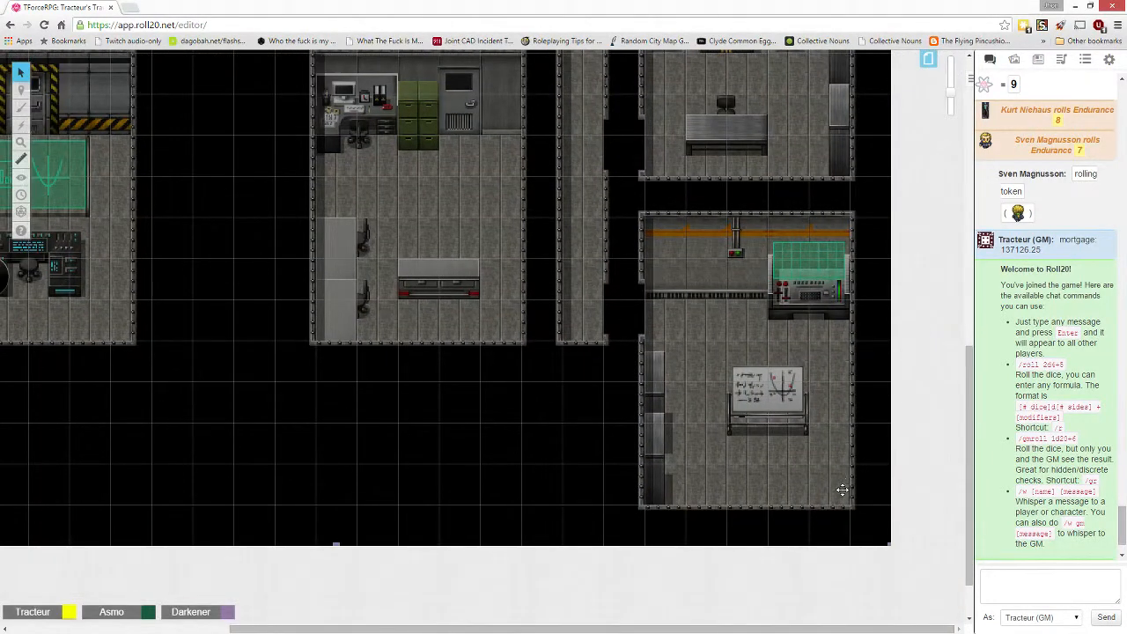
scroll(841, 491, "up", 3)
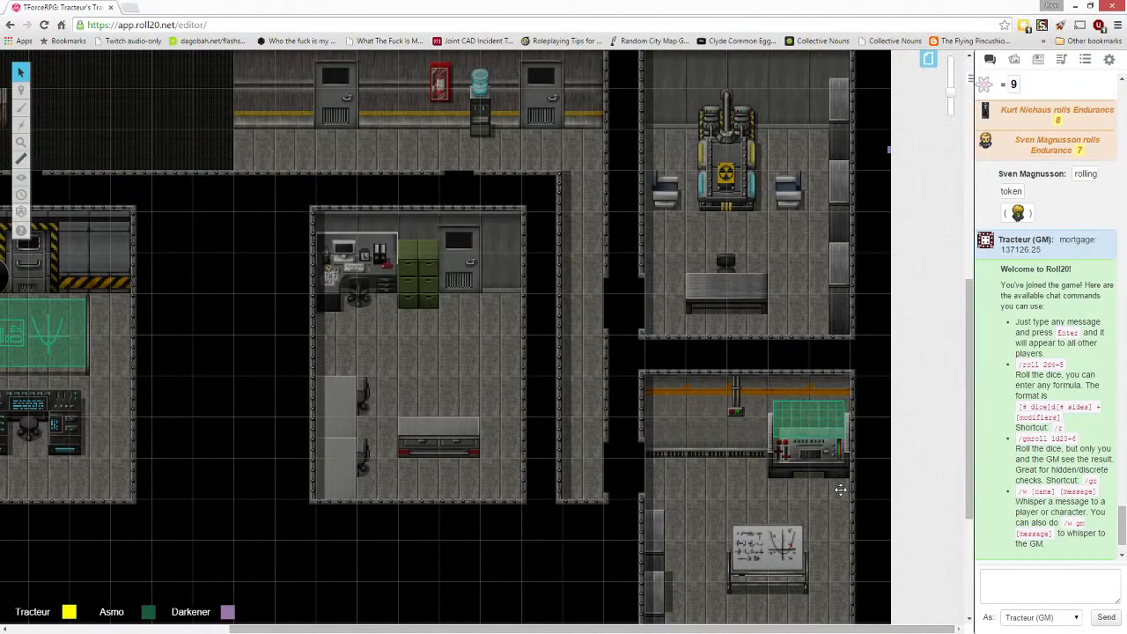
scroll(841, 490, "up", 4)
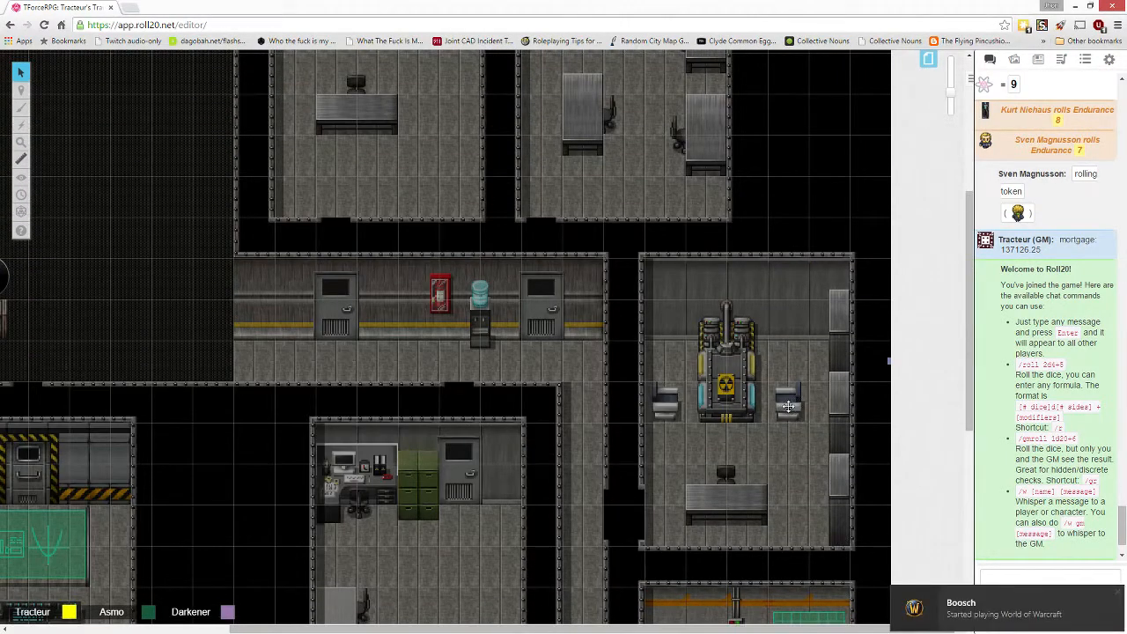
scroll(420, 304, "left", 1)
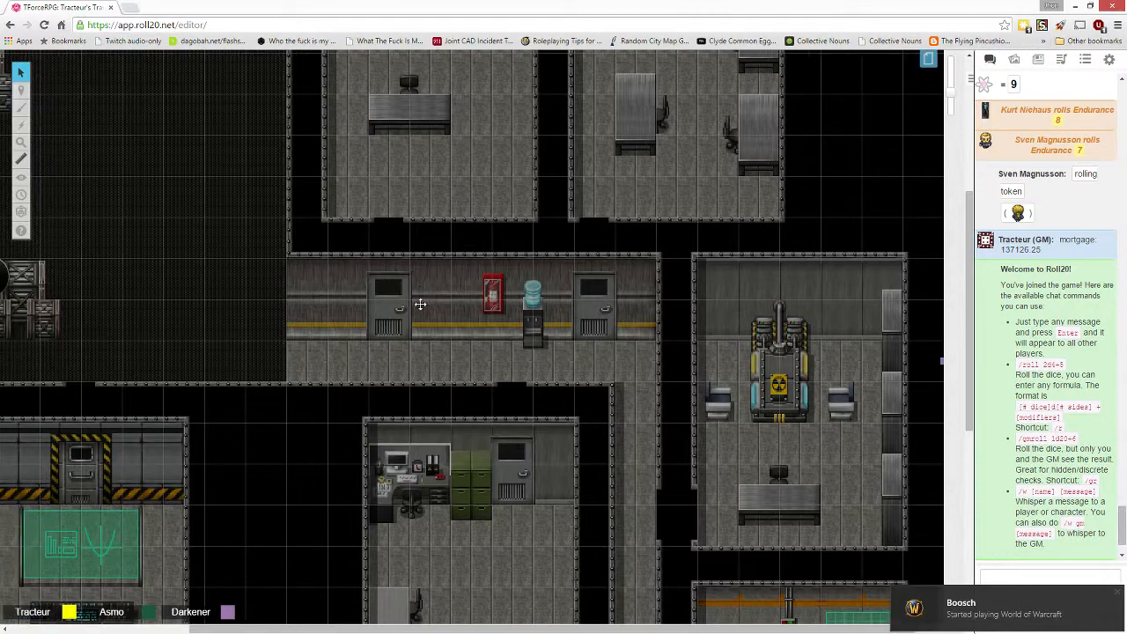
scroll(421, 304, "left", 4)
scroll(400, 315, "up", 5)
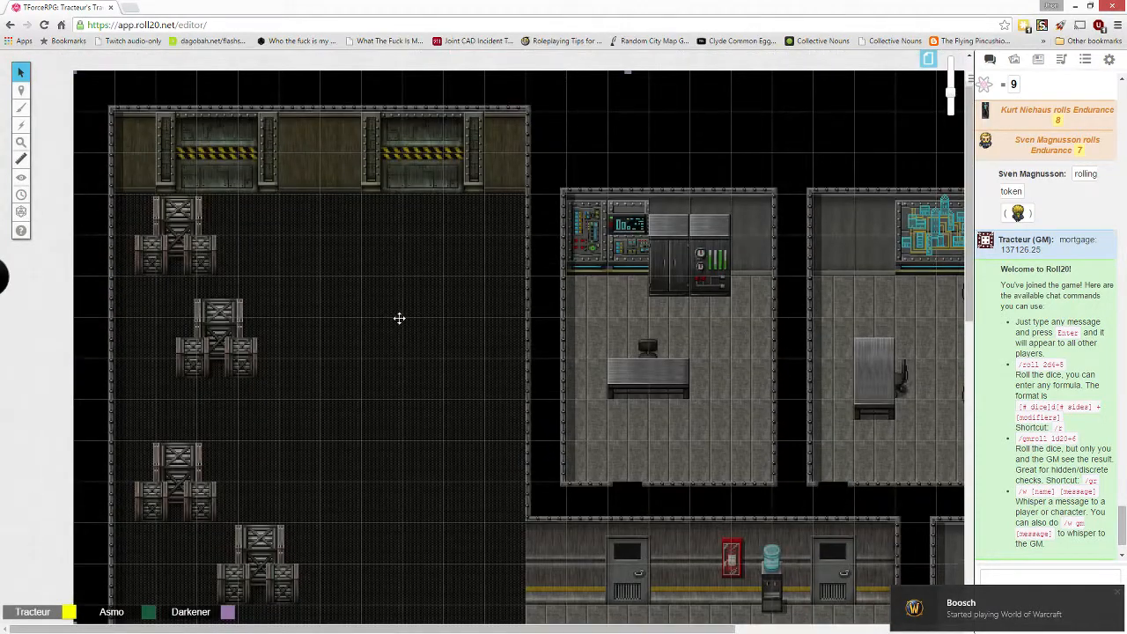
Make the Dynamic Lighting layer active and set the Polygon/Line tool's outline colour to yellow
scroll(399, 318, "down", 1)
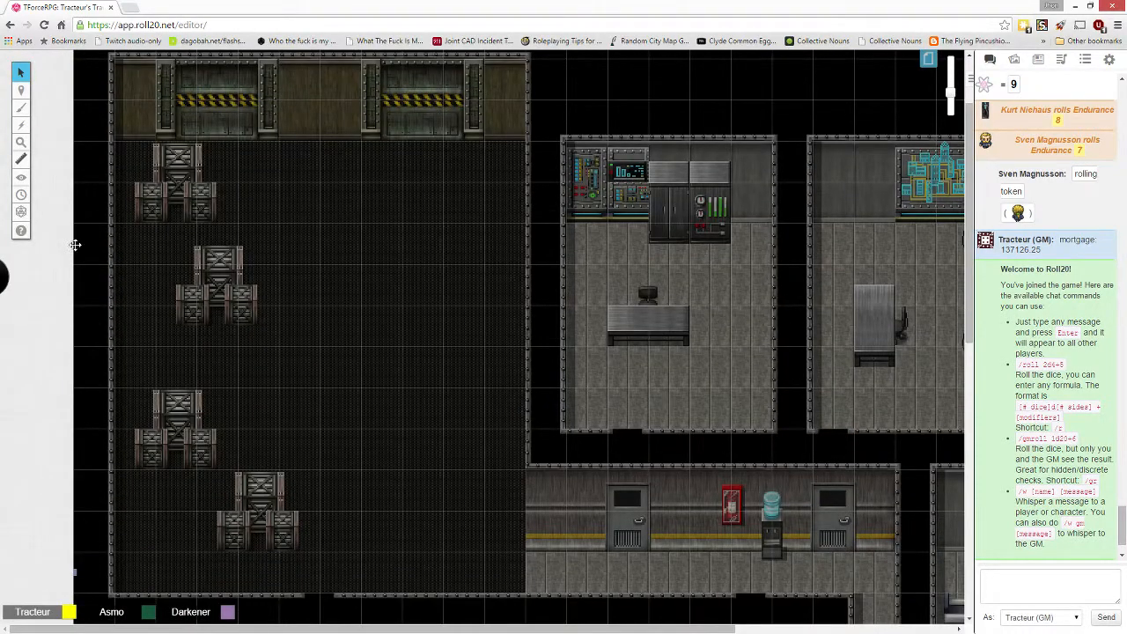
mouse_move(21, 90)
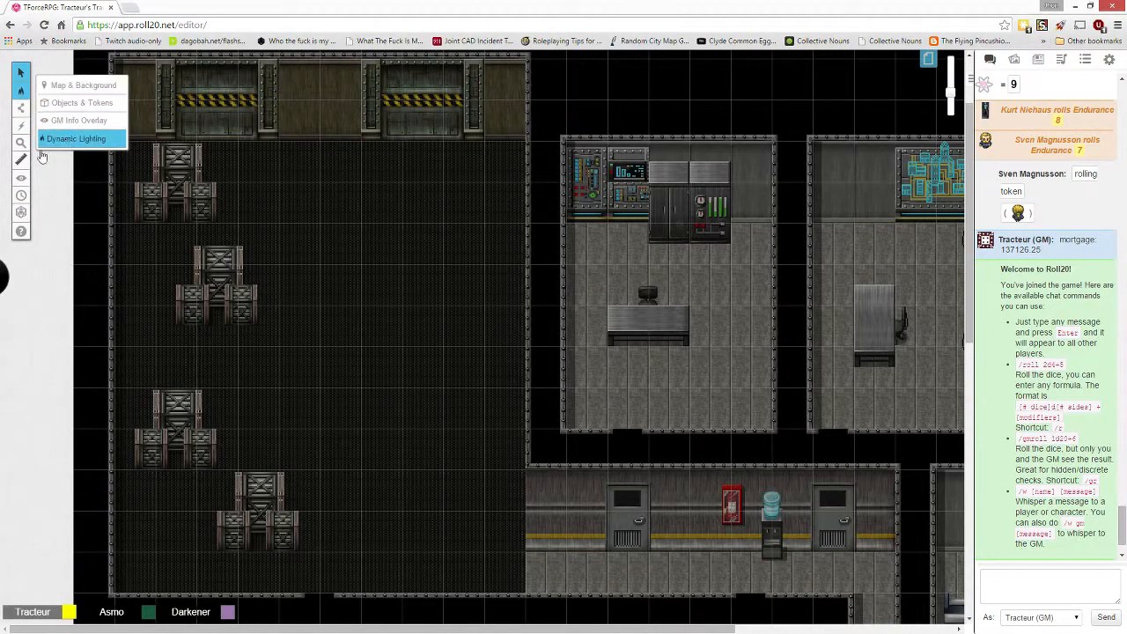
left_click(66, 121)
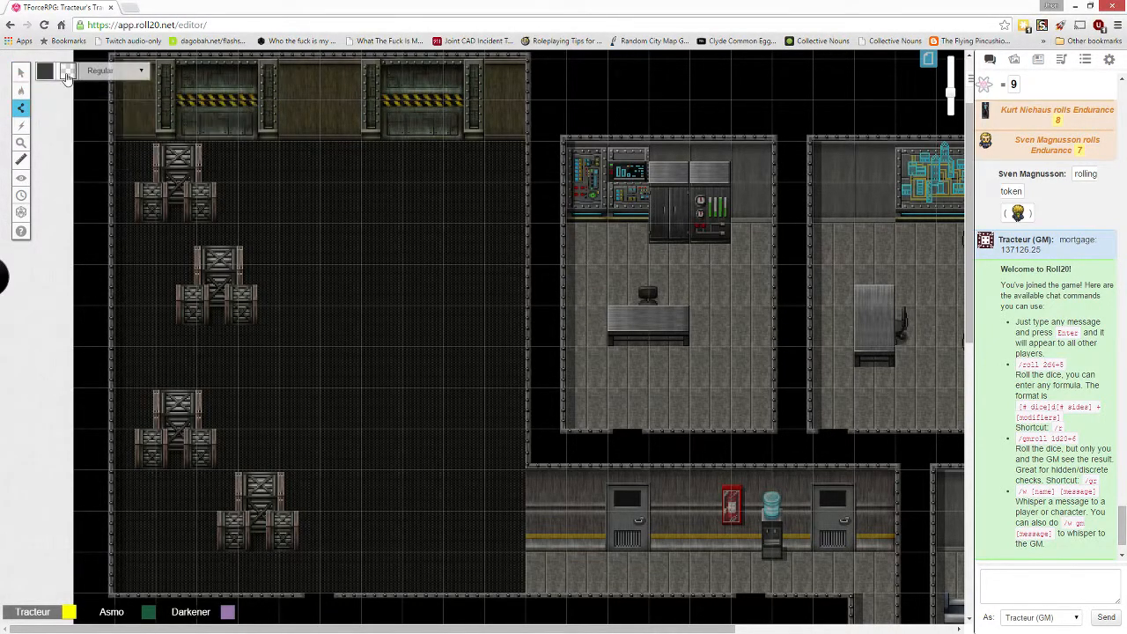
left_click(43, 73)
left_click(56, 96)
Start the light-blocking polyline at the warehouse hall's lower doorway and trace the hall's outer walls around to the corridor's upper wall
scroll(265, 223, "down", 1)
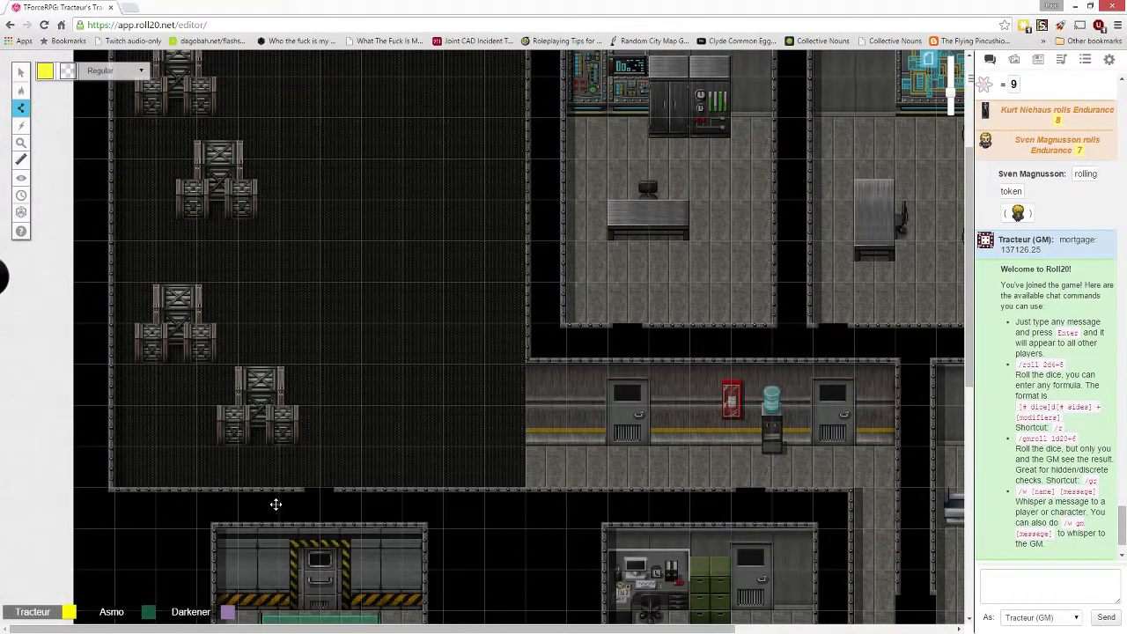
left_click(280, 498)
left_click(101, 496)
scroll(107, 348, "up", 2)
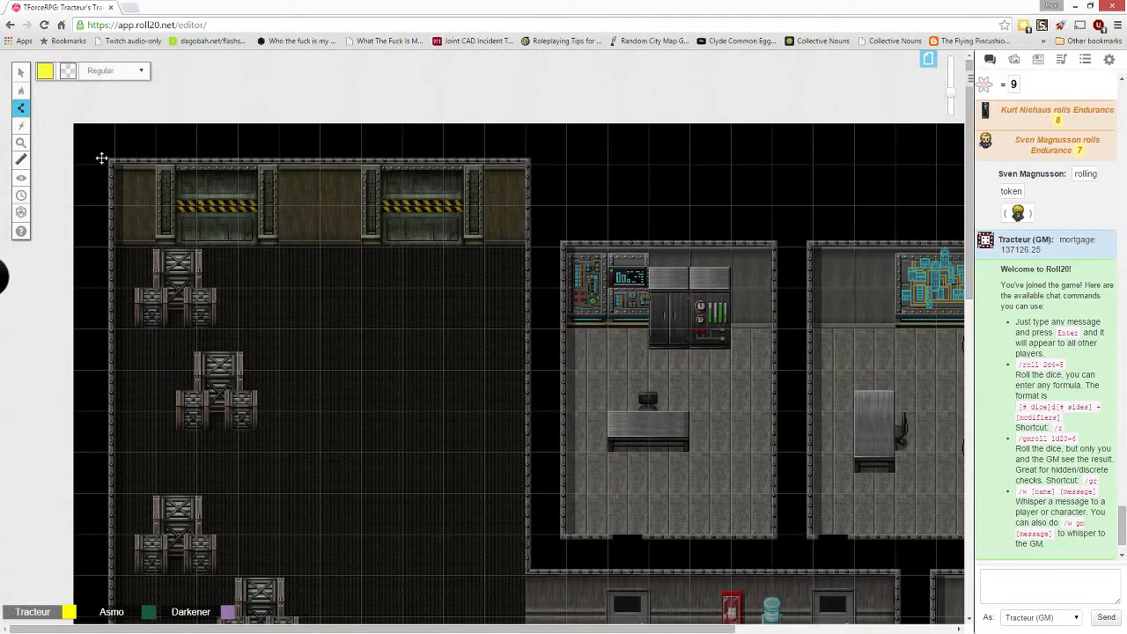
left_click(102, 152)
left_click(539, 150)
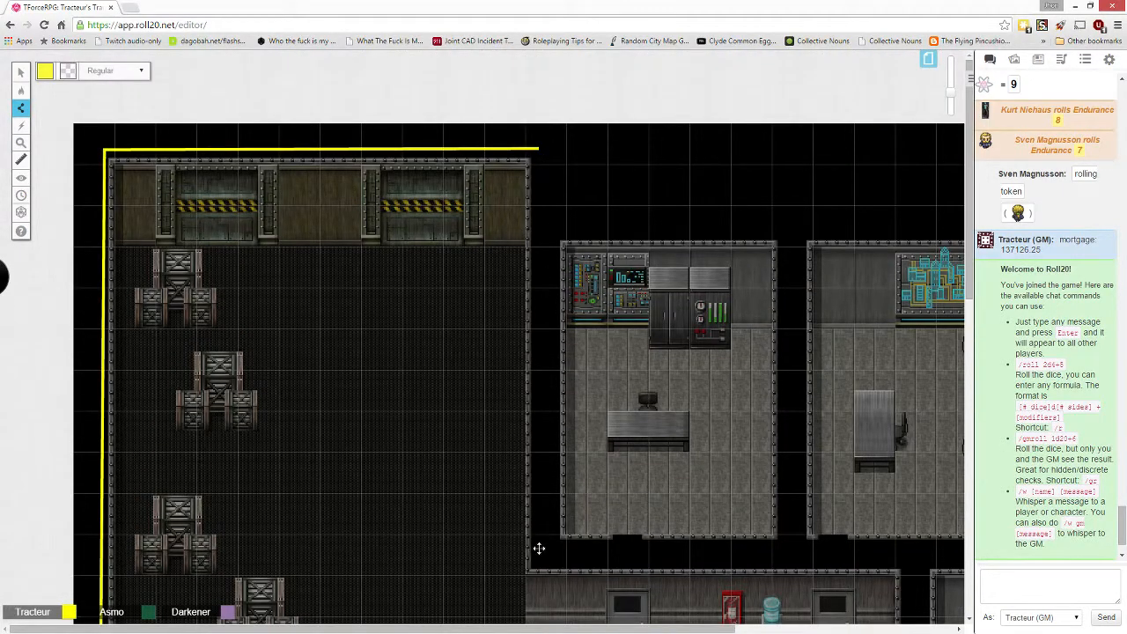
left_click(536, 563)
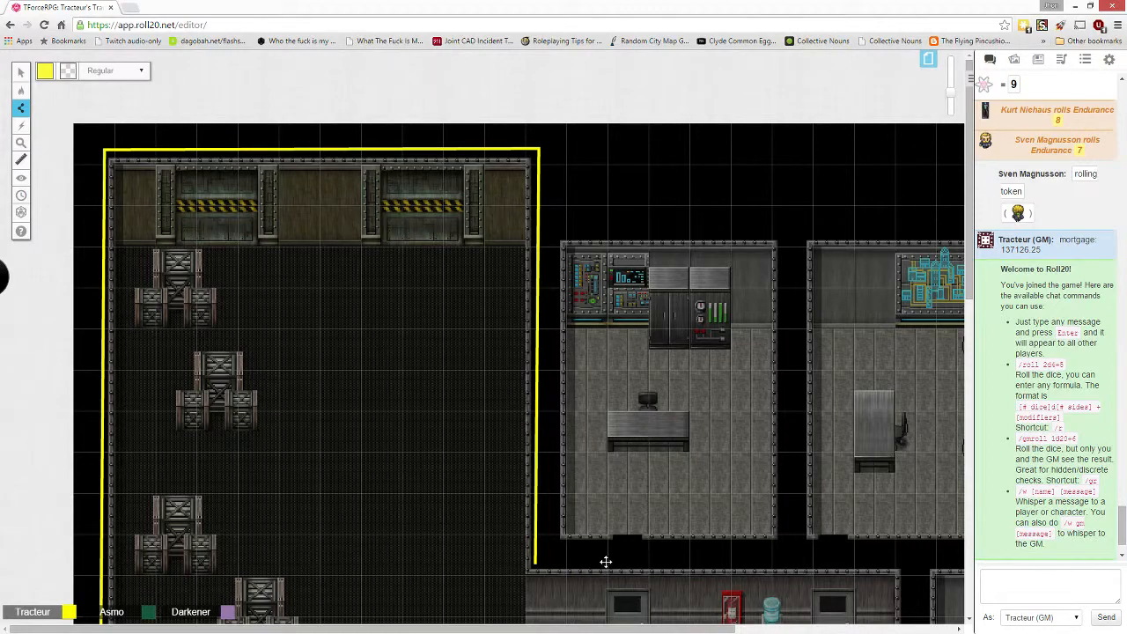
Continue the polyline around the first office beside the hall, leaving its doorway to the corridor open
left_click(606, 562)
left_click(606, 546)
left_click(555, 547)
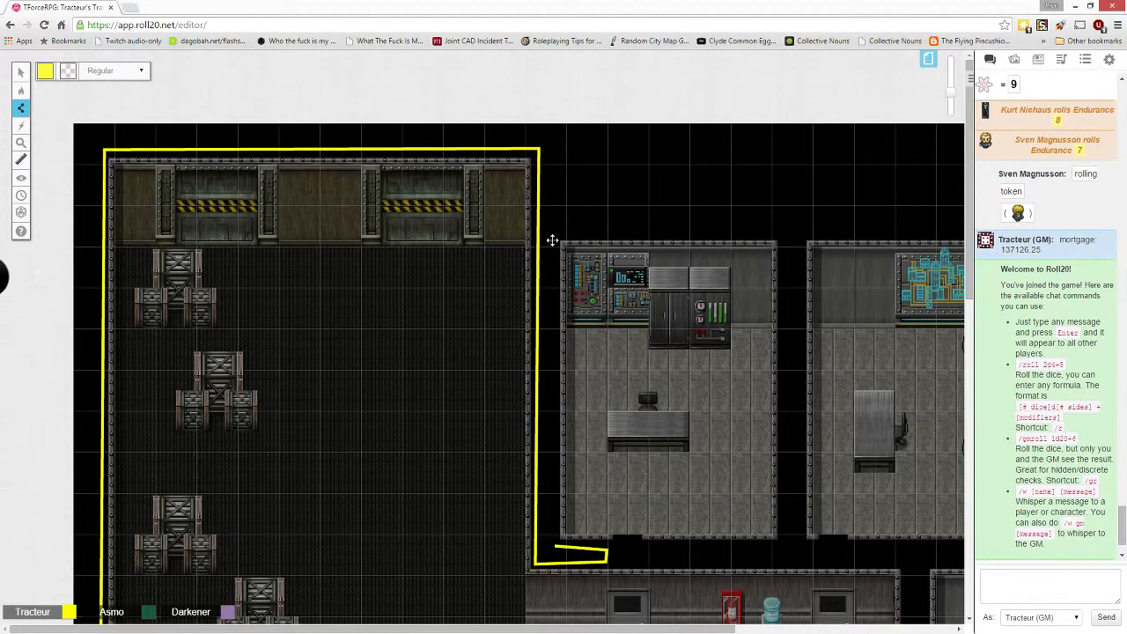
left_click(552, 232)
left_click(788, 232)
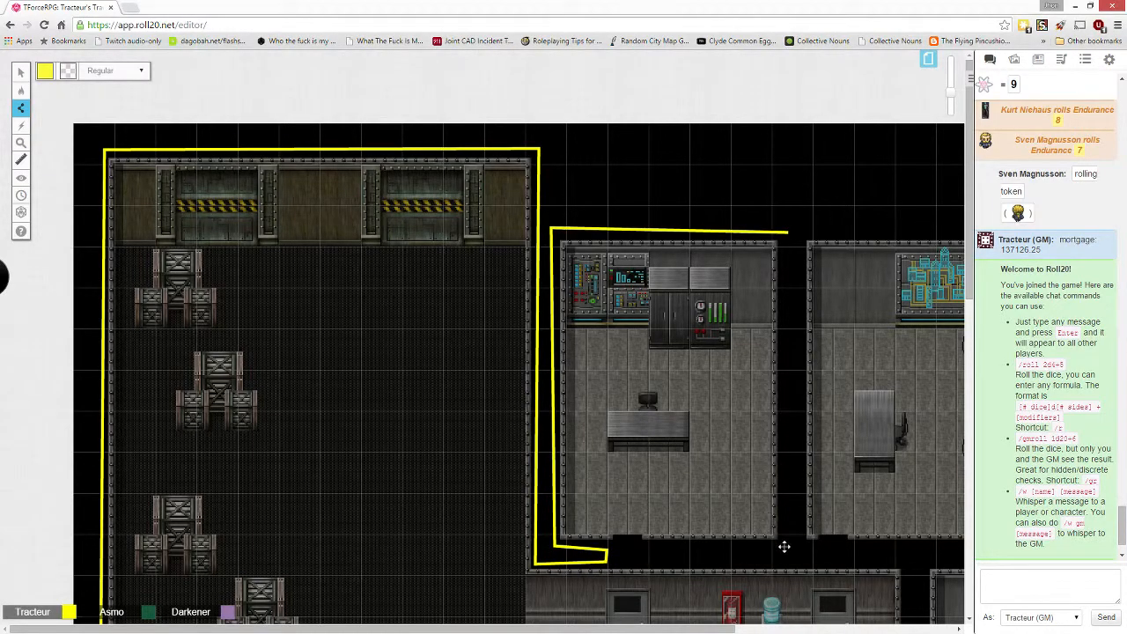
left_click(784, 546)
left_click(653, 547)
left_click(653, 559)
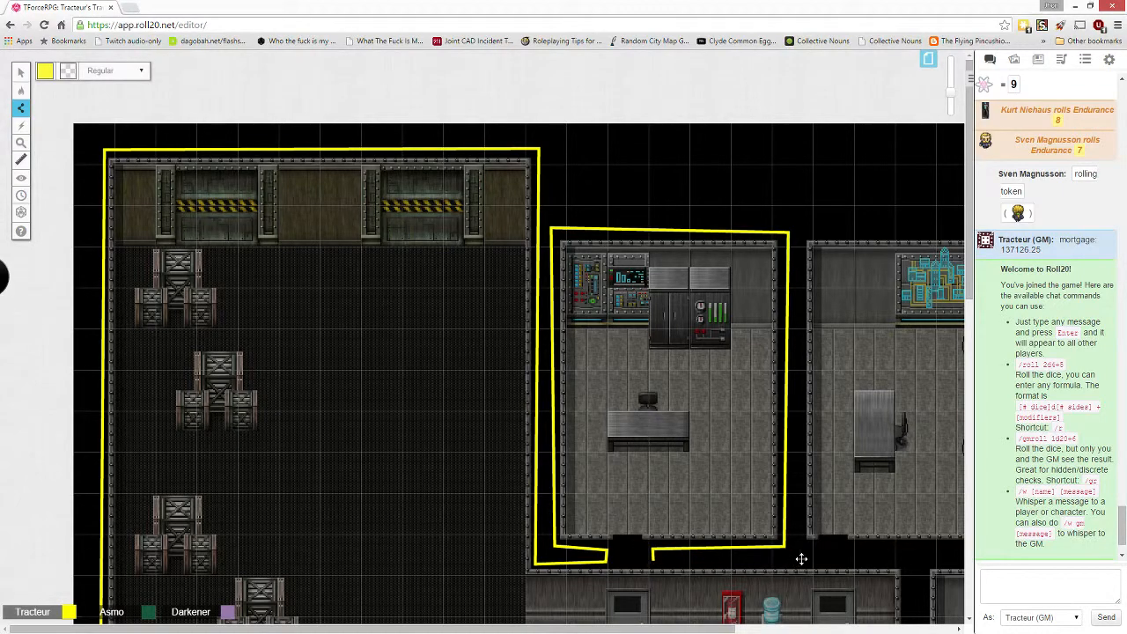
Extend the polyline around the second office, the one with the cyan wall display, keeping its doorway open
left_click(815, 561)
left_click(815, 548)
left_click(798, 547)
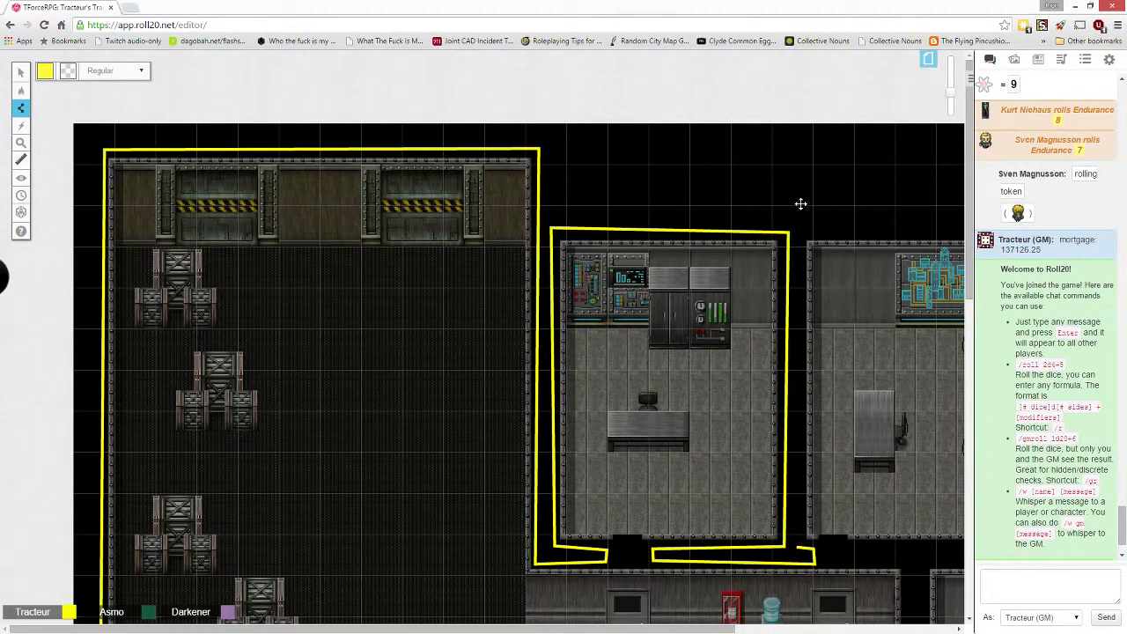
left_click(799, 236)
scroll(800, 239, "right", 5)
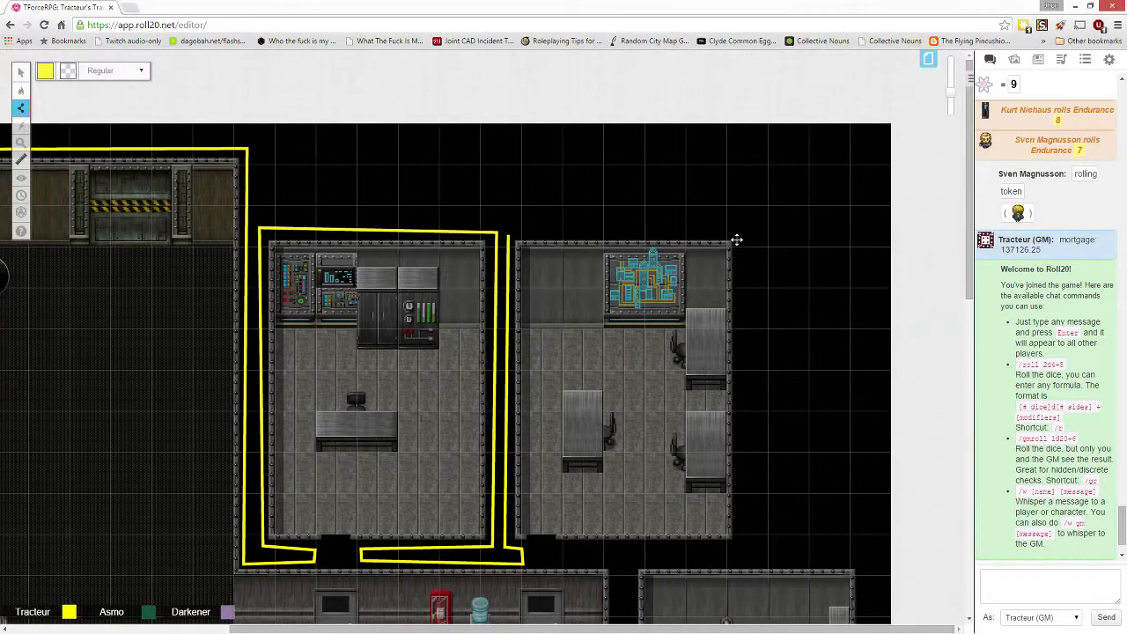
left_click(736, 237)
left_click(746, 542)
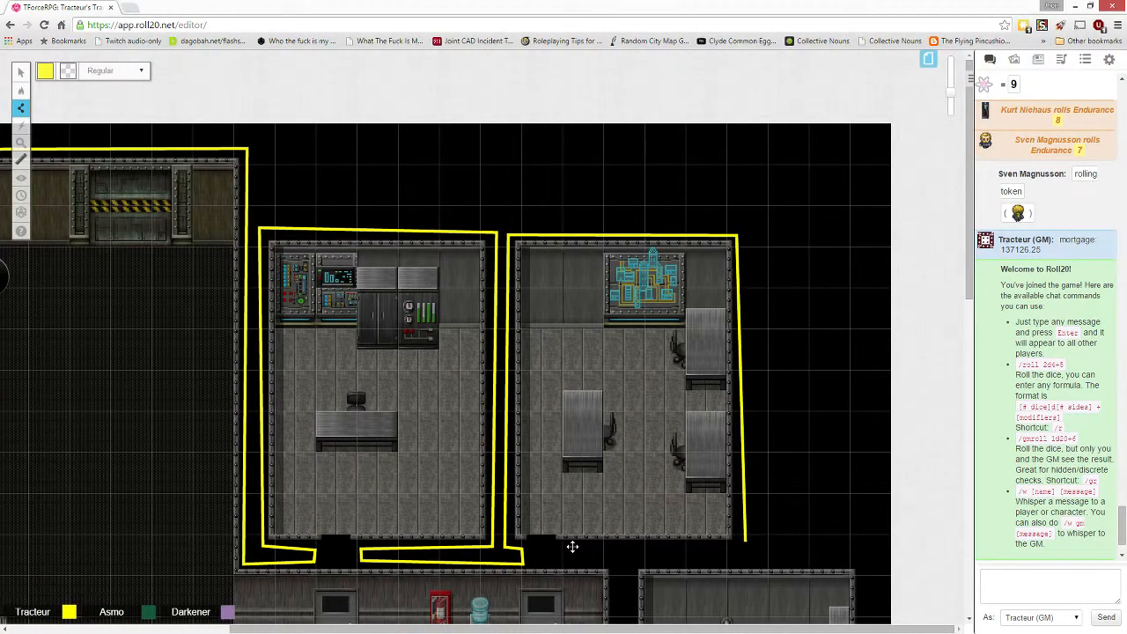
left_click(568, 546)
left_click(567, 559)
Carry the polyline down the corridor's outer wall to the next doorway and around the room with the radiation-marked machine
scroll(607, 555, "down", 5)
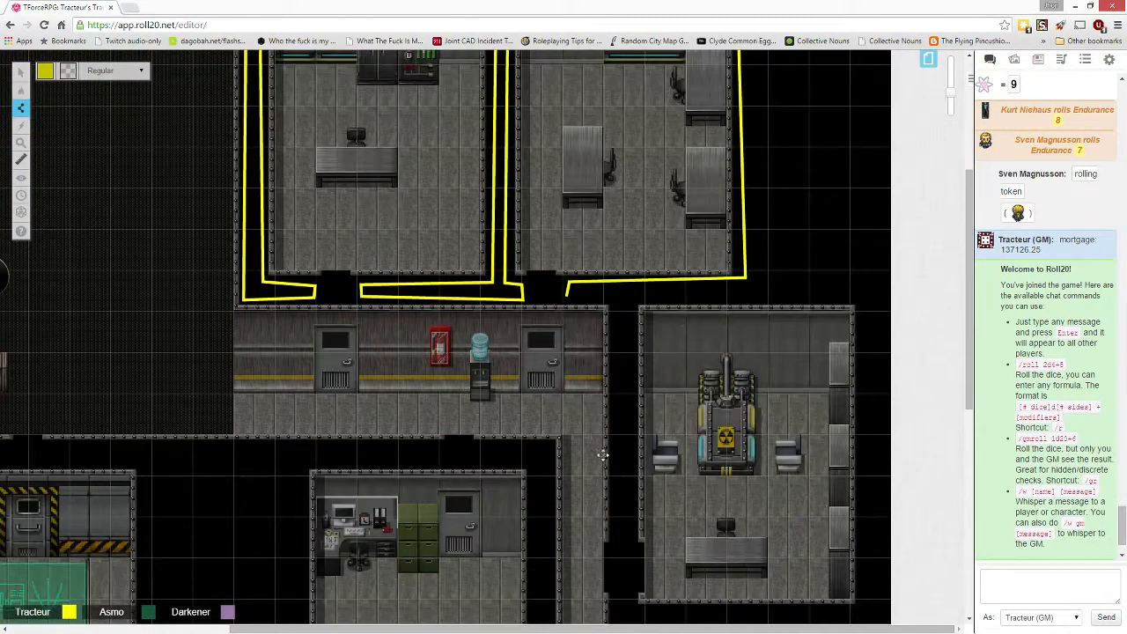
scroll(619, 339, "down", 5)
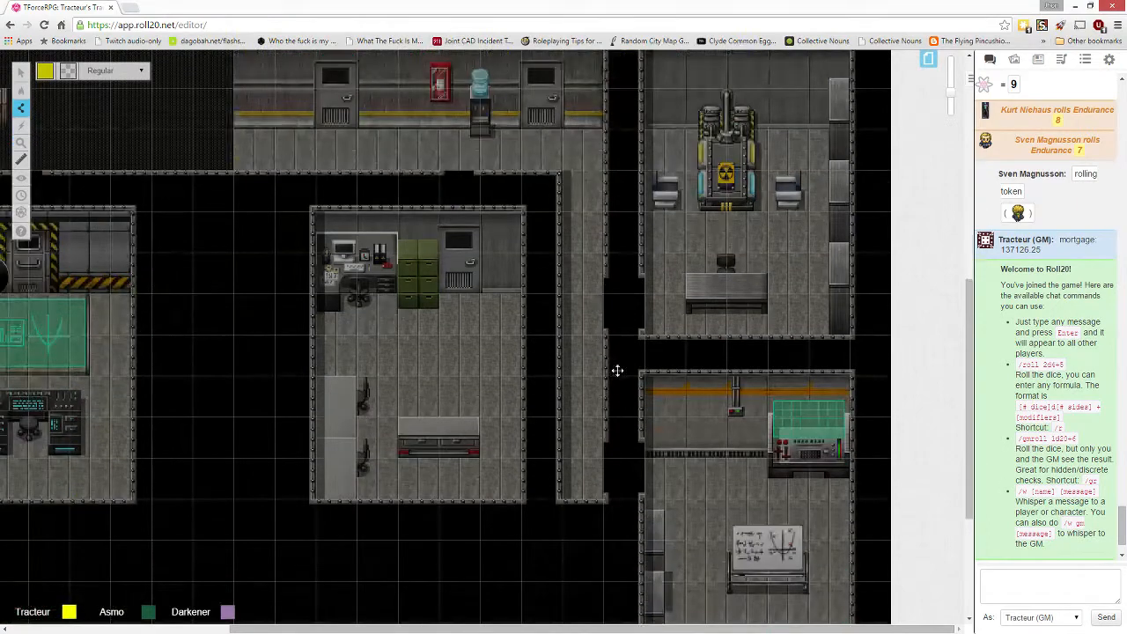
left_click(615, 277)
scroll(634, 278, "up", 5)
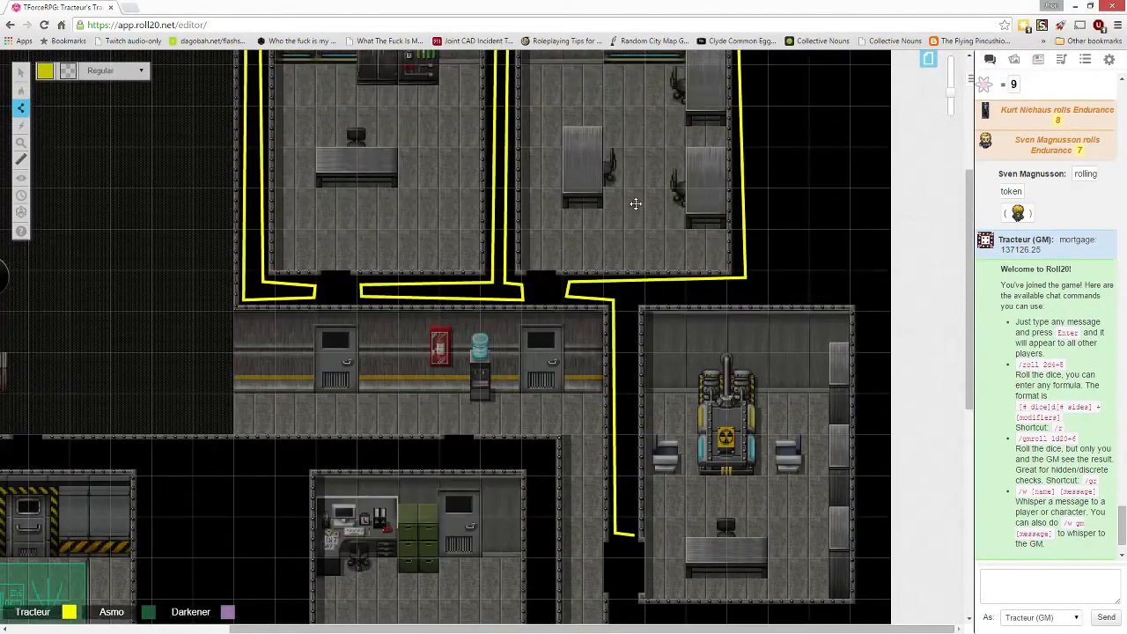
left_click(633, 298)
left_click(861, 299)
scroll(863, 334, "down", 5)
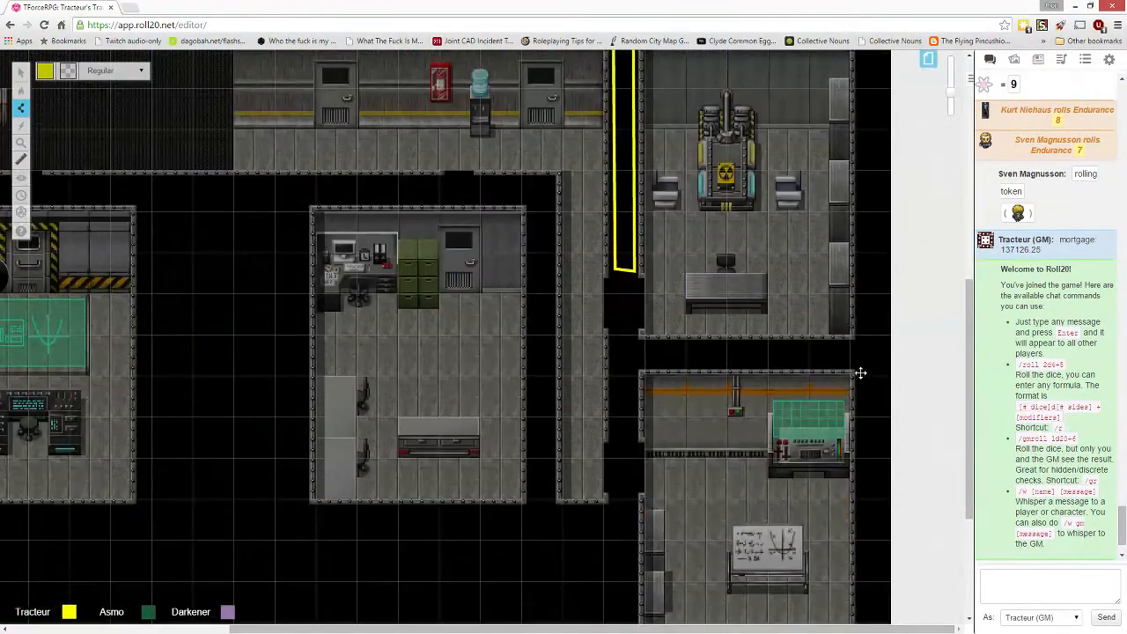
left_click(861, 343)
left_click(633, 344)
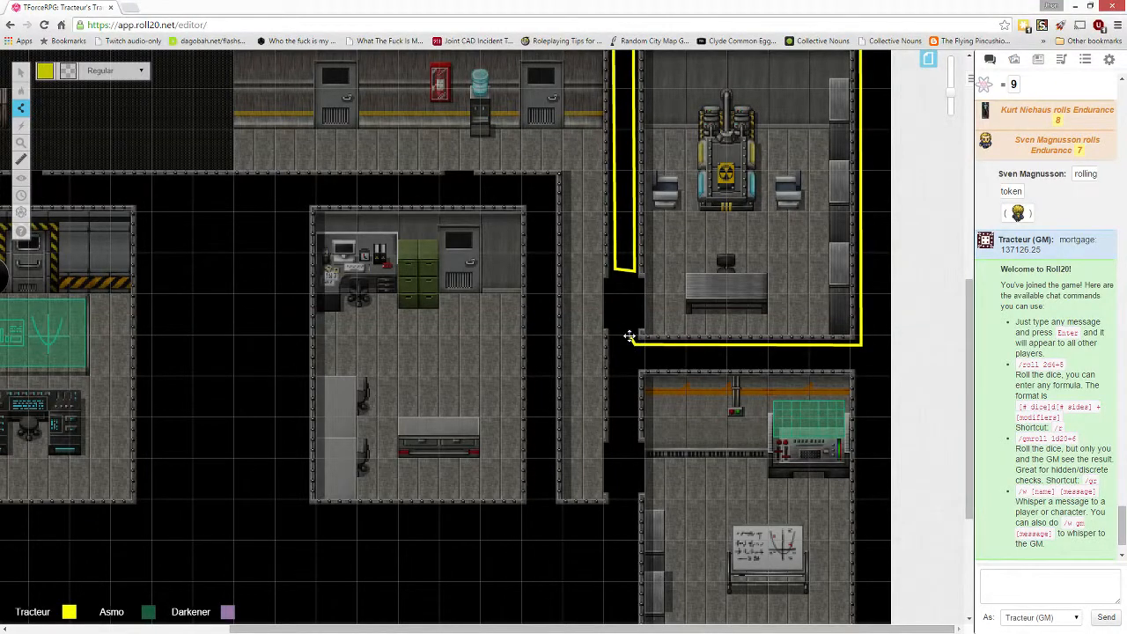
Trace the wall between the two side doorways and continue the polyline around the whiteboard laboratory, keeping its entrance open
left_click(613, 334)
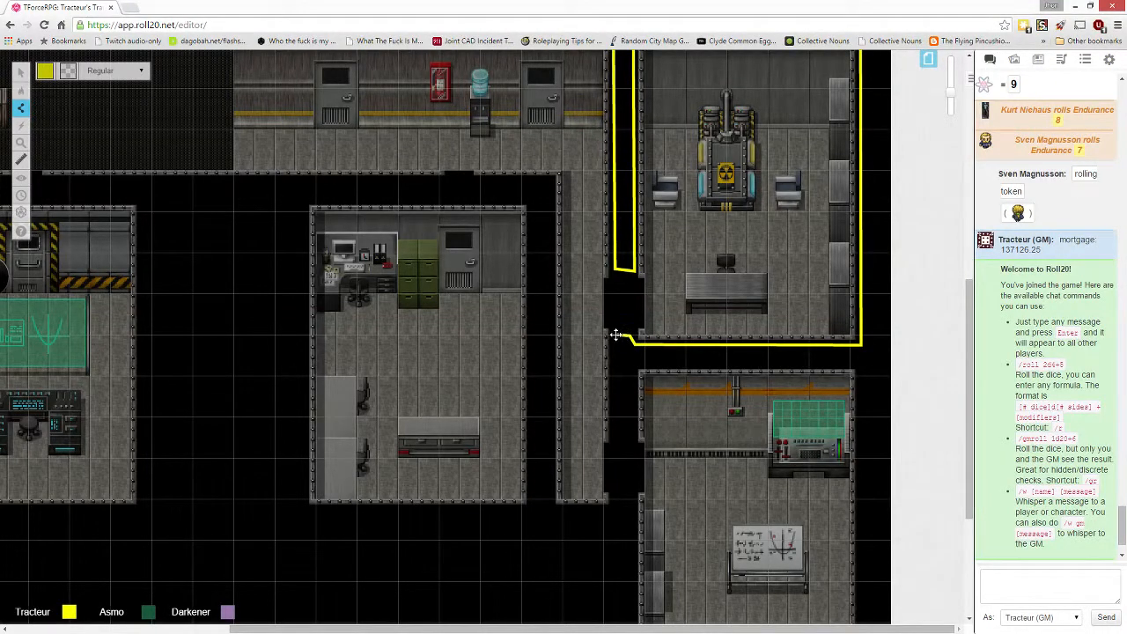
left_click(615, 437)
left_click(633, 436)
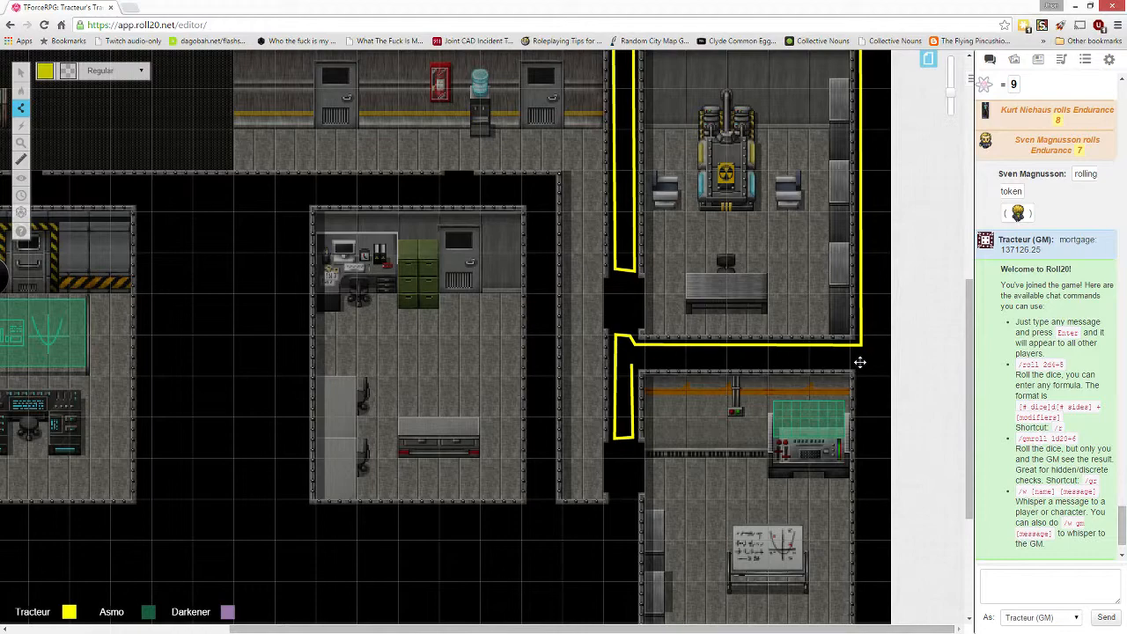
left_click(861, 369)
scroll(868, 377, "down", 5)
left_click(860, 440)
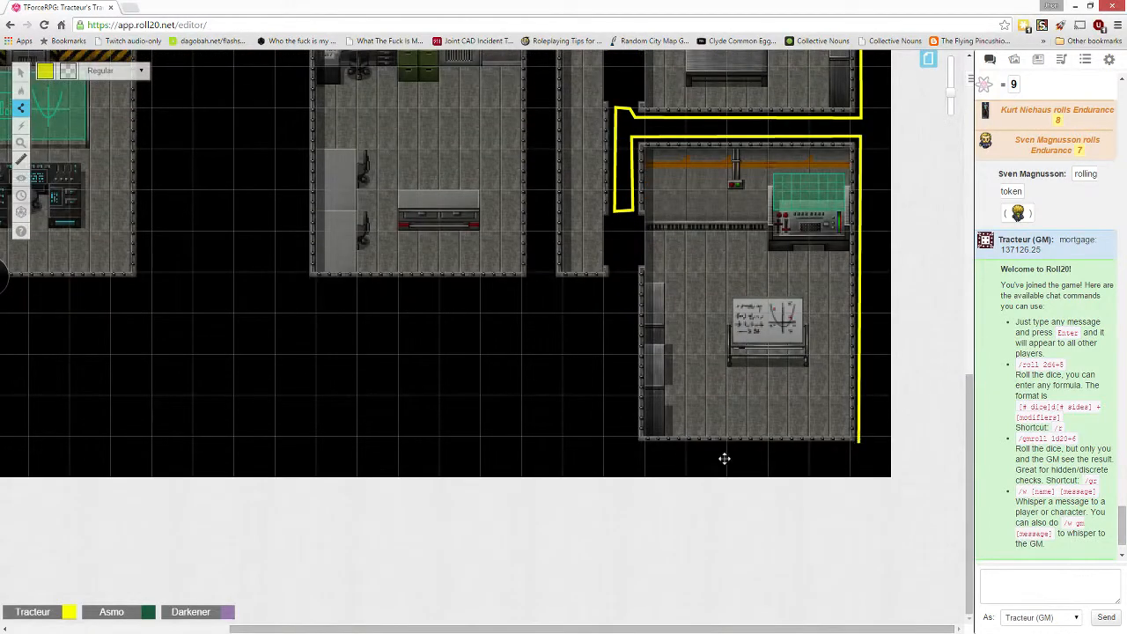
left_click(629, 447)
left_click(614, 274)
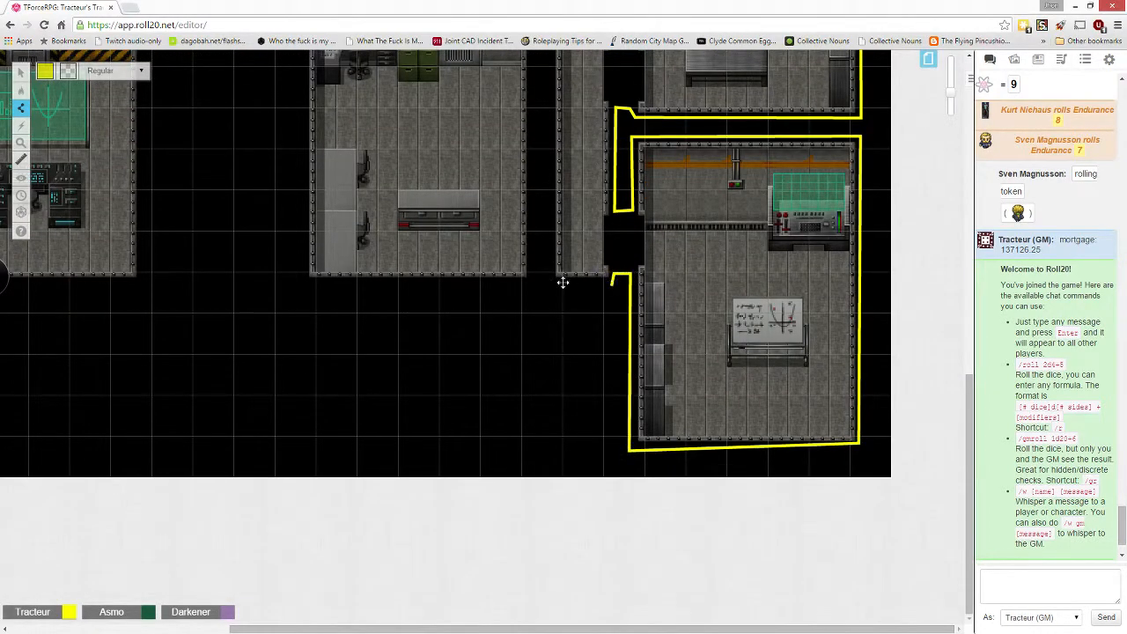
Continue the polyline around the corridor's dead end up to the lower doorway and around the room with the green cabinets
scroll(544, 245, "up", 5)
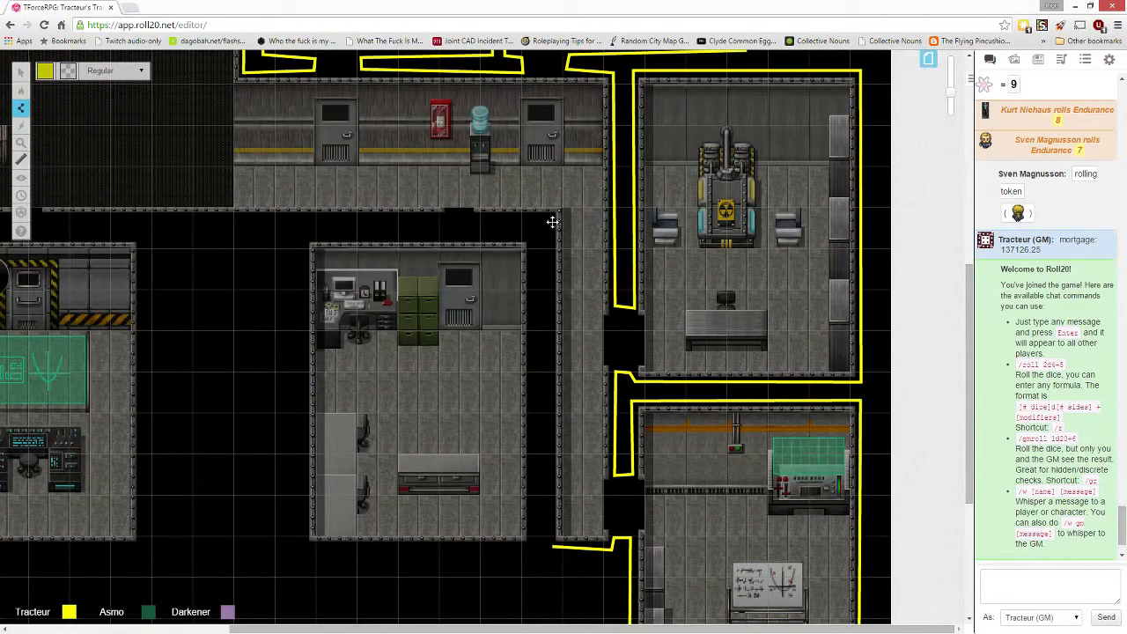
left_click(553, 219)
left_click(482, 219)
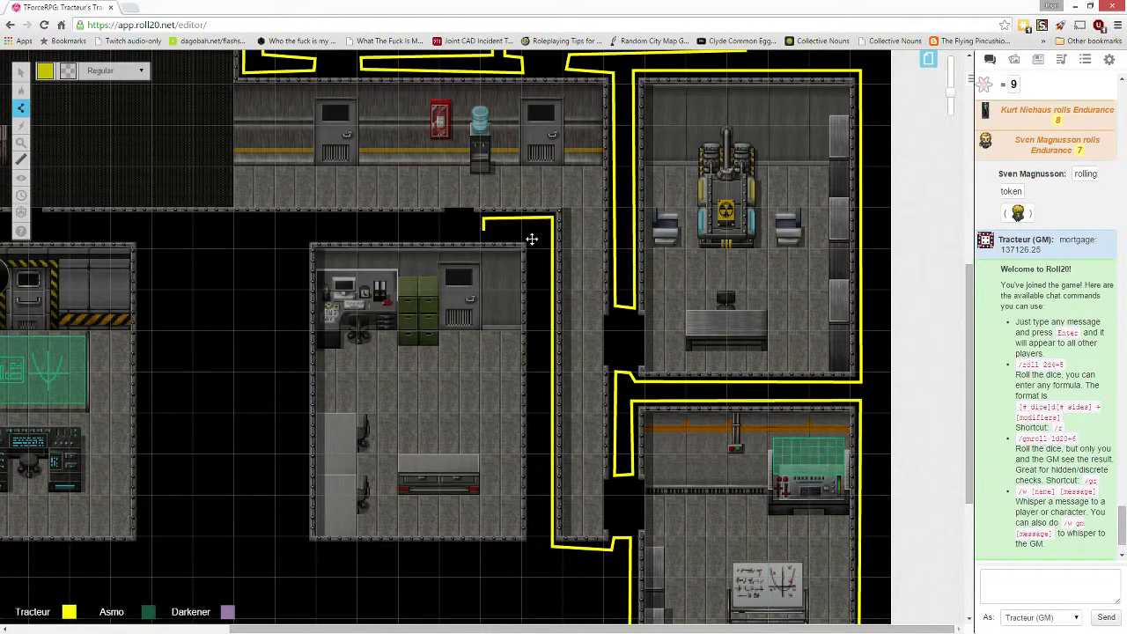
left_click(532, 239)
left_click(532, 548)
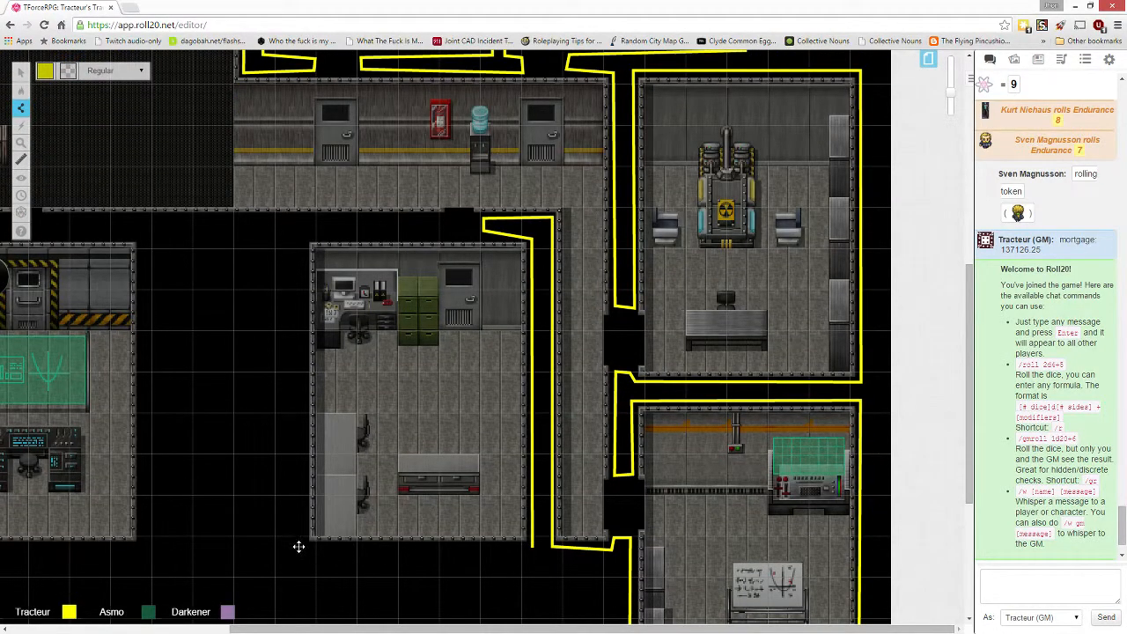
left_click(305, 548)
left_click(302, 234)
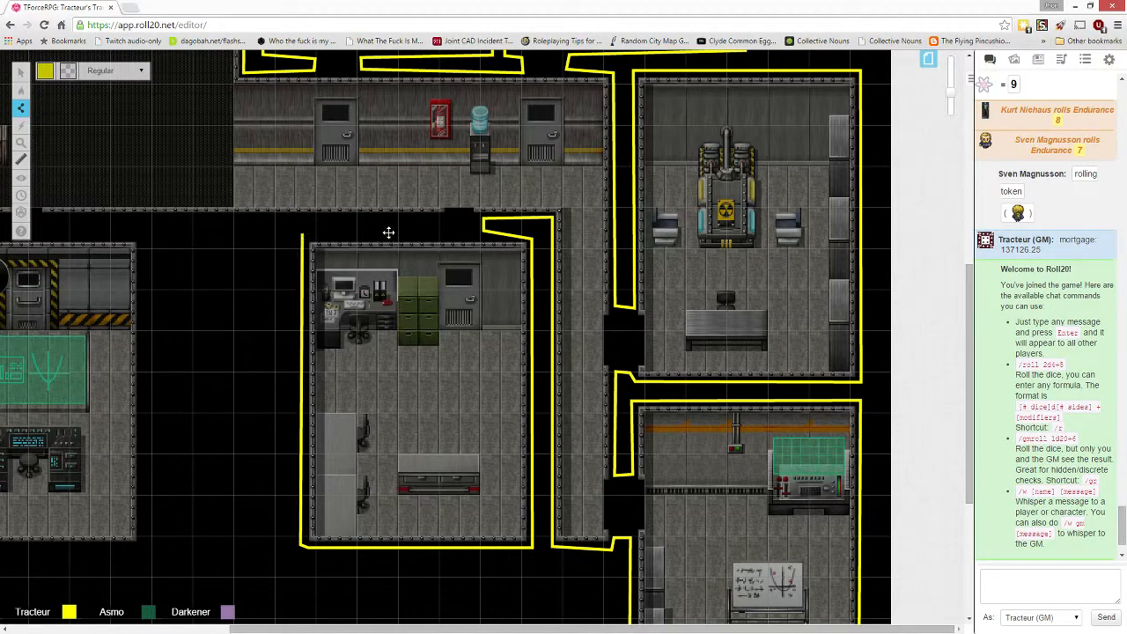
left_click(438, 236)
Run the polyline along the corridor's lower wall and around the control room, finishing at the hall doorway where it began
scroll(308, 247, "left", 3)
scroll(308, 247, "up", 1)
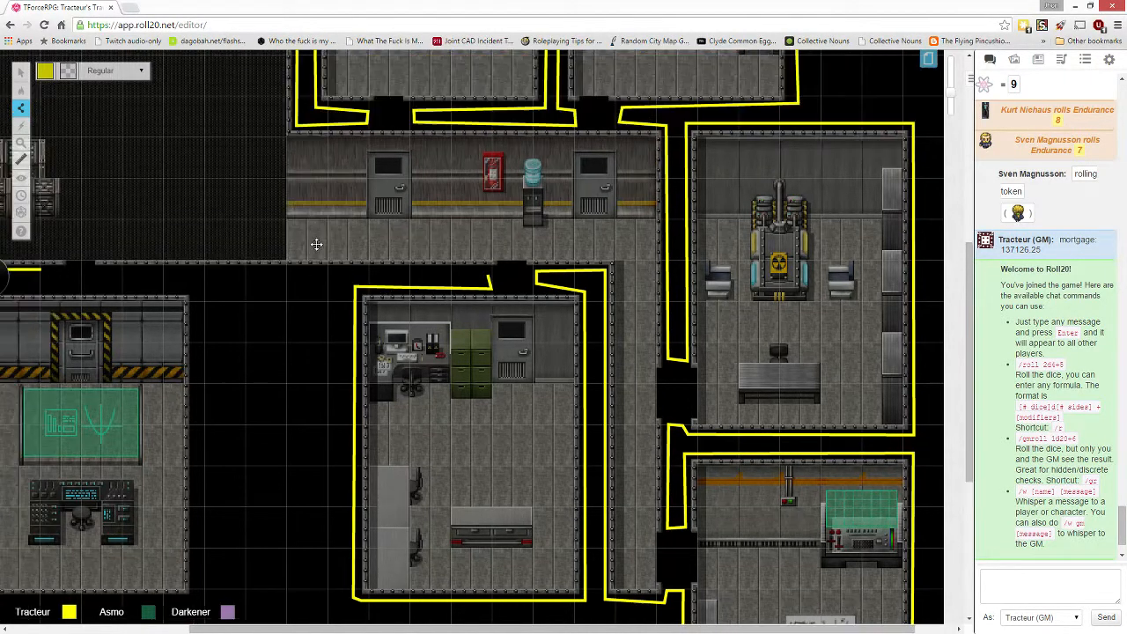
scroll(286, 257, "left", 1)
left_click(263, 274)
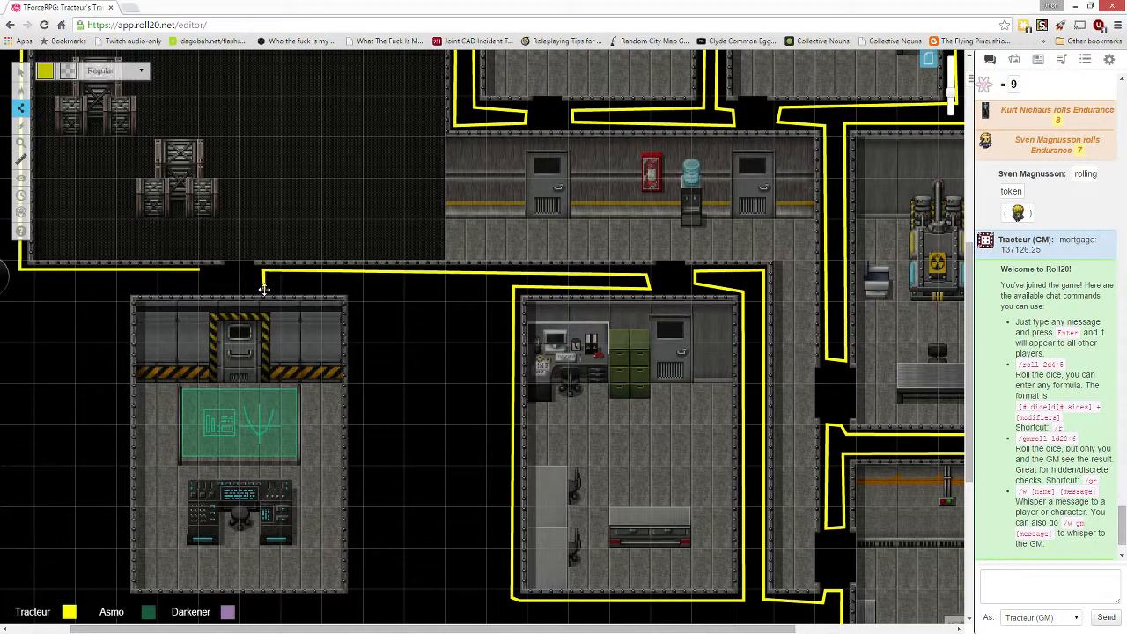
left_click(352, 289)
scroll(362, 324, "down", 3)
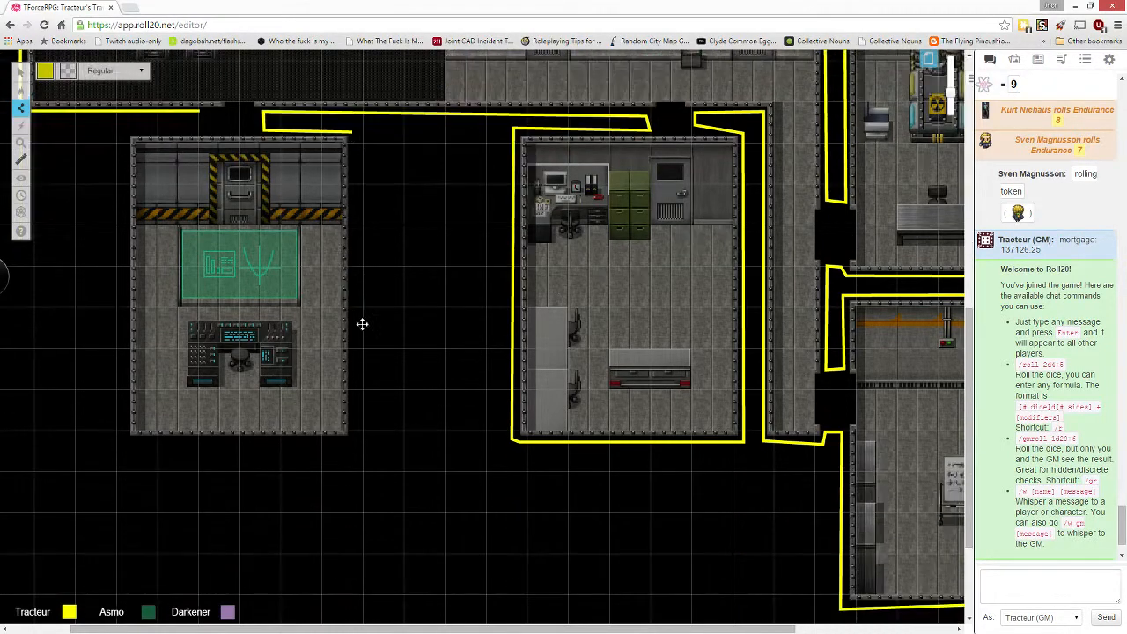
left_click(353, 436)
left_click(120, 439)
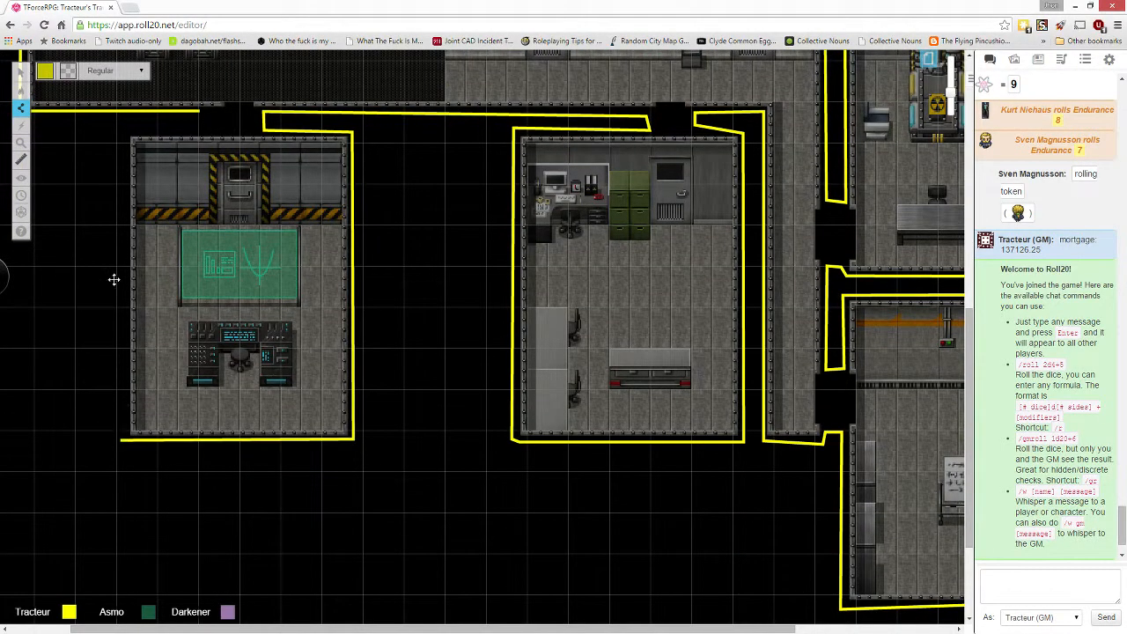
left_click(126, 130)
left_click(199, 129)
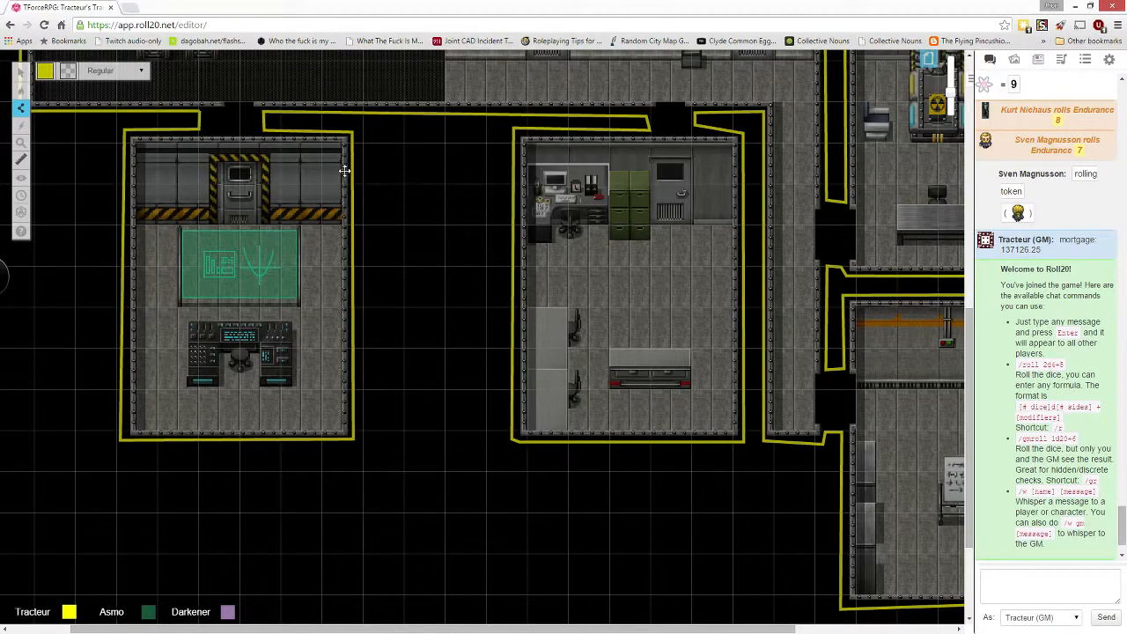
Set the polyline colour to magenta for drawing the door lines on the dynamic lighting layer
scroll(390, 227, "up", 4)
scroll(388, 230, "right", 1)
scroll(389, 231, "right", 3)
scroll(382, 239, "up", 2)
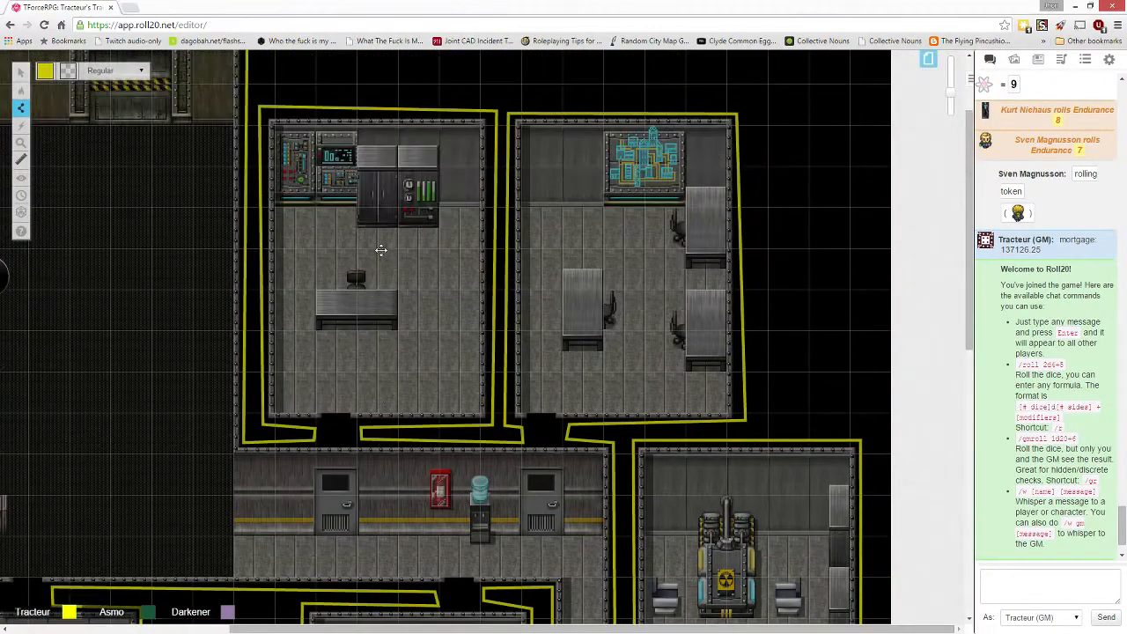
scroll(380, 246, "down", 4)
scroll(382, 249, "down", 1)
scroll(380, 257, "up", 2)
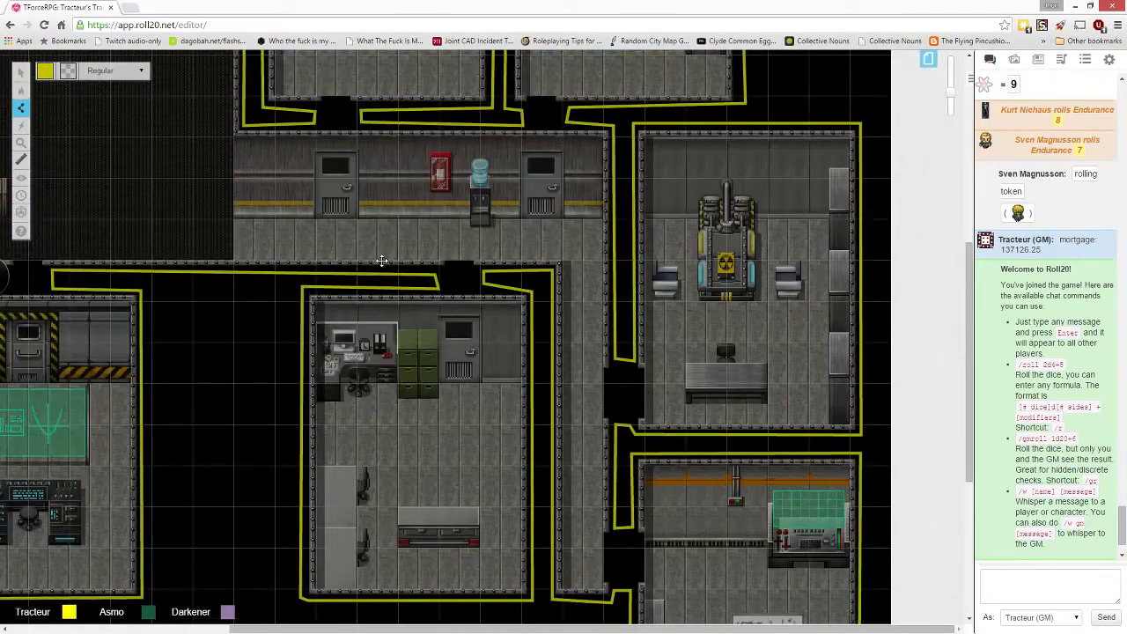
mouse_move(42, 79)
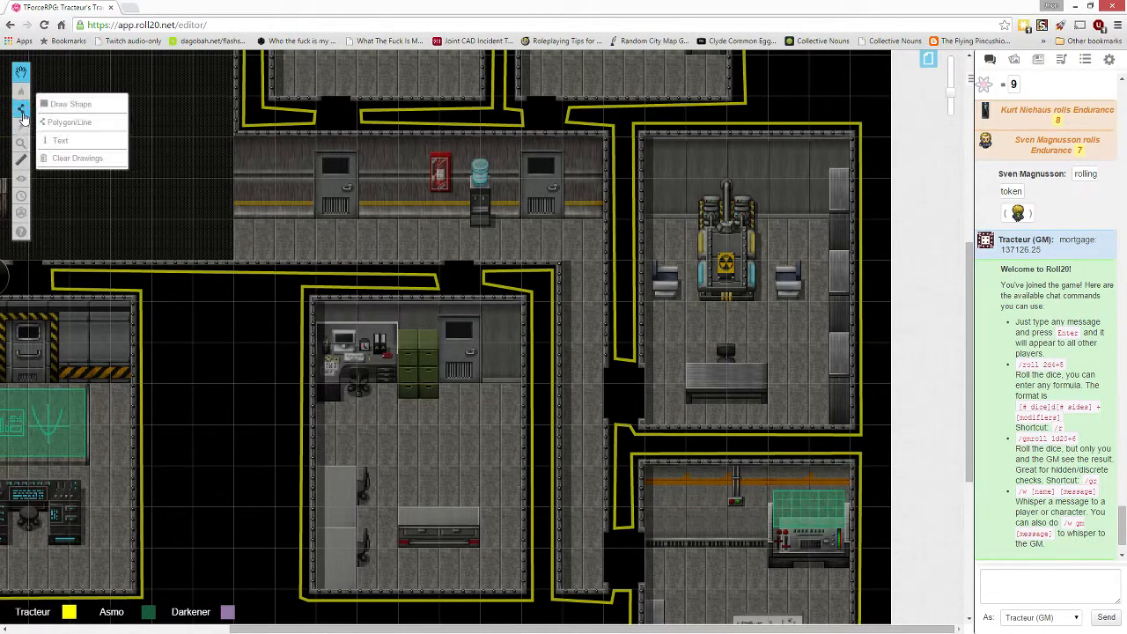
left_click(22, 110)
left_click(47, 74)
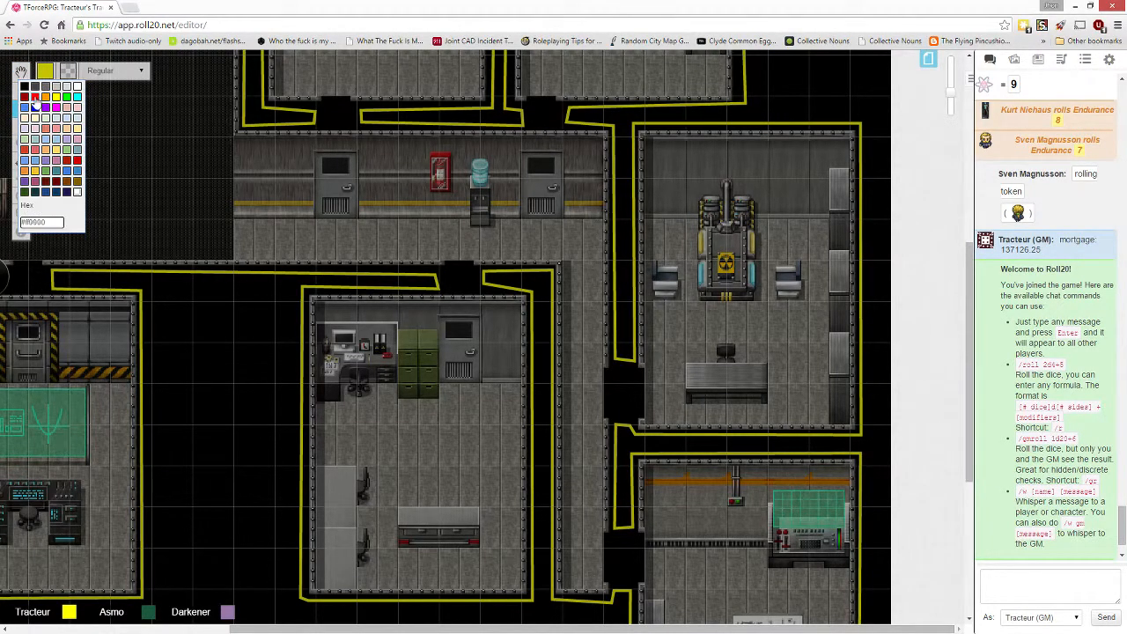
left_click(54, 113)
Draw separate magenta door lines across the control room's doorway and the doorway of the first room above the corridor
scroll(319, 294, "left", 4)
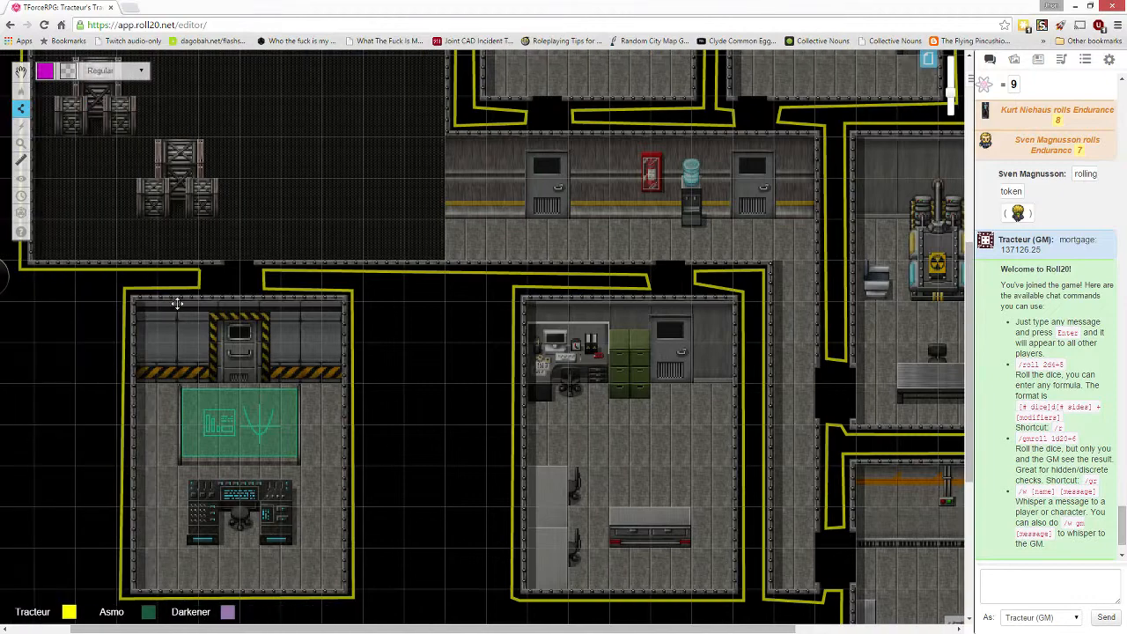
left_click(180, 278)
left_click(282, 279)
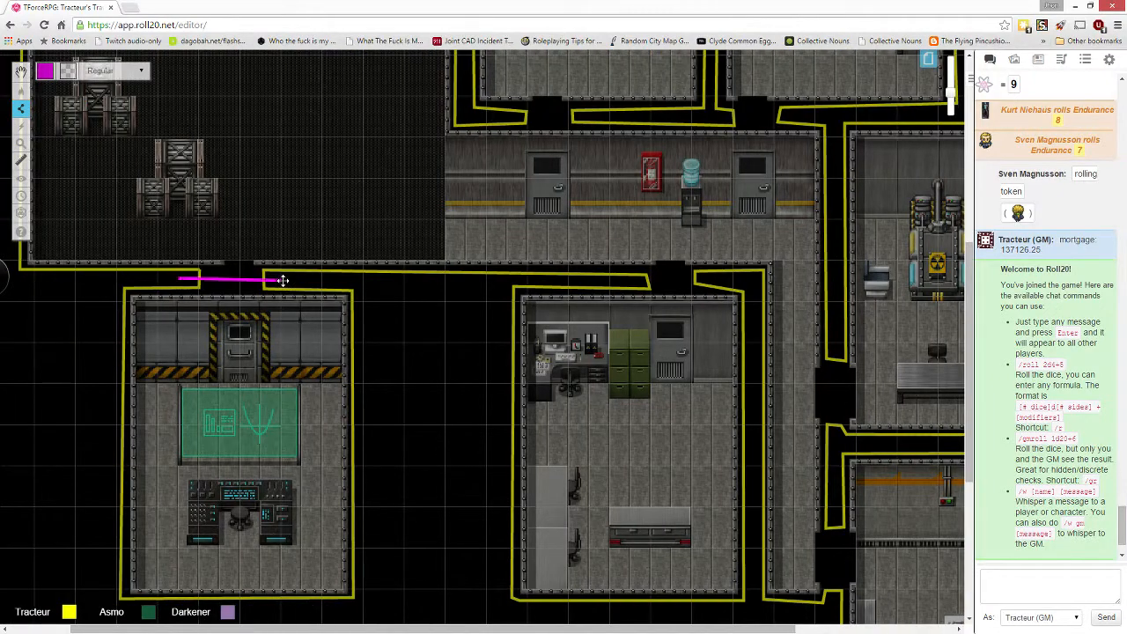
left_click(502, 119)
key("Escape")
left_click(518, 117)
double_click(585, 117)
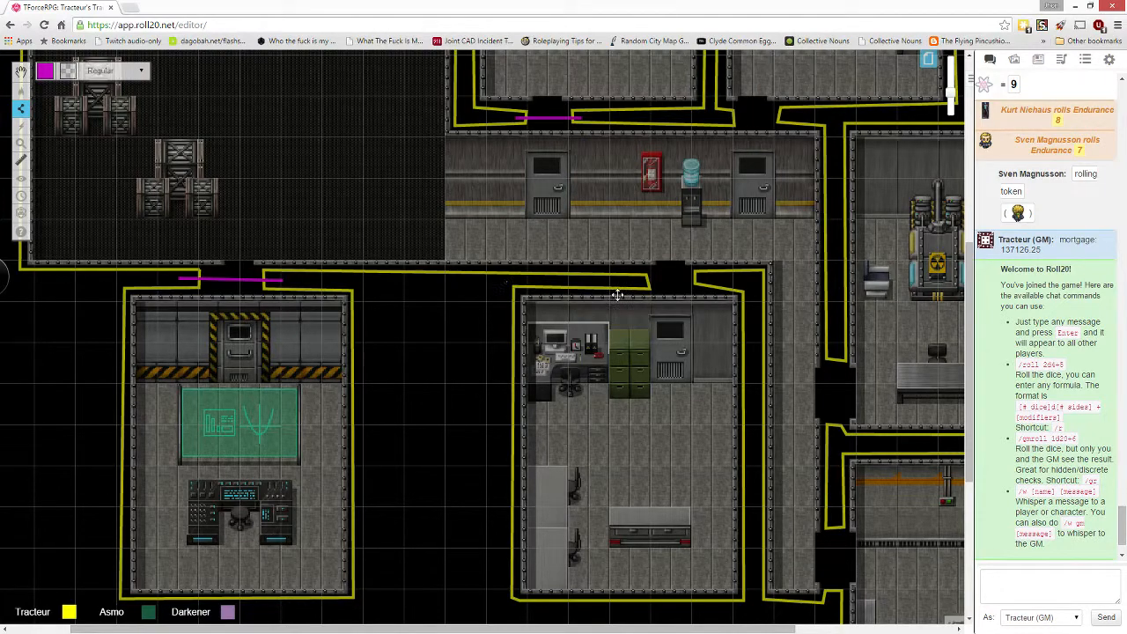
Draw magenta door lines across the doorways of the green-cabinet room and the second room above the corridor
left_click(641, 280)
double_click(722, 280)
scroll(872, 299, "right", 3)
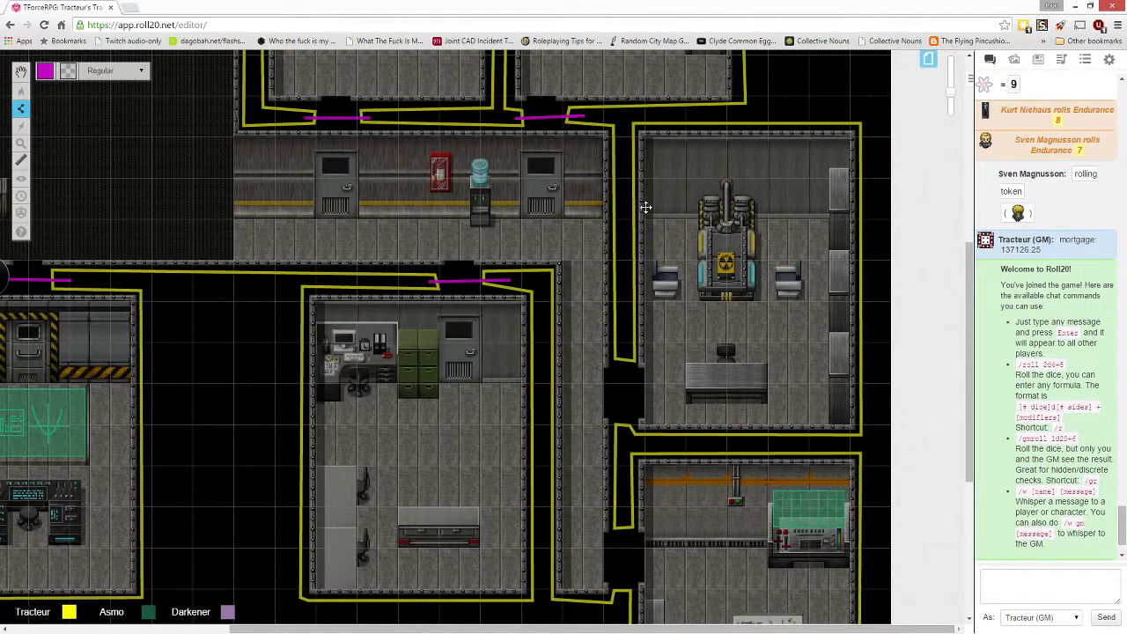
Draw vertical magenta door lines across the side doorways of the radiation-marked machine room and the whiteboard laboratory
scroll(639, 196, "down", 3)
double_click(623, 277)
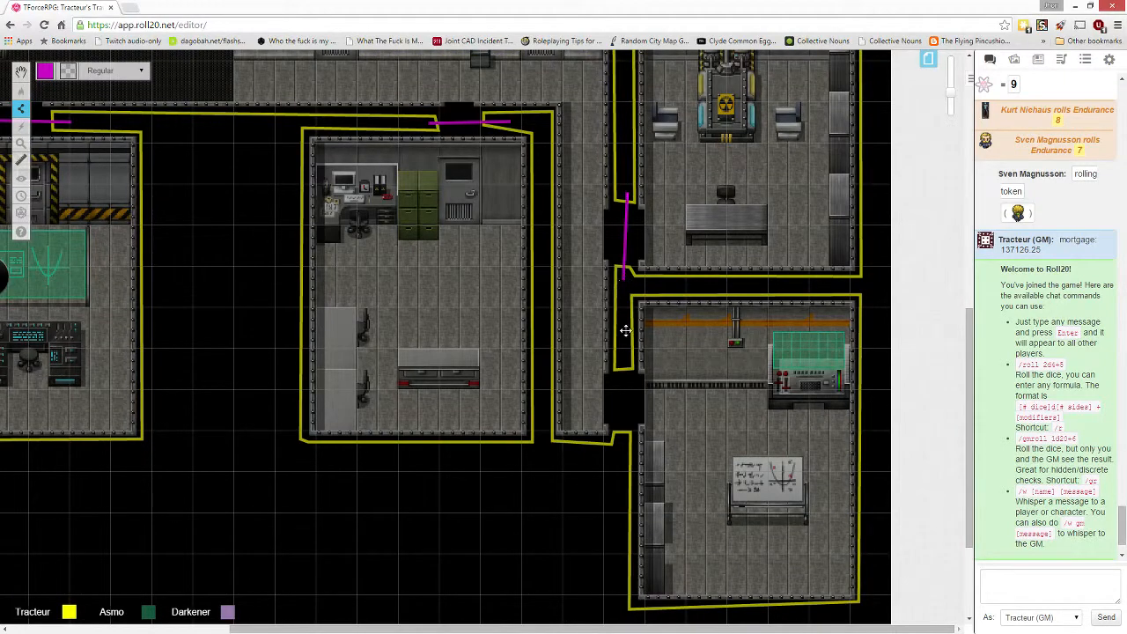
double_click(614, 438)
scroll(674, 365, "up", 5)
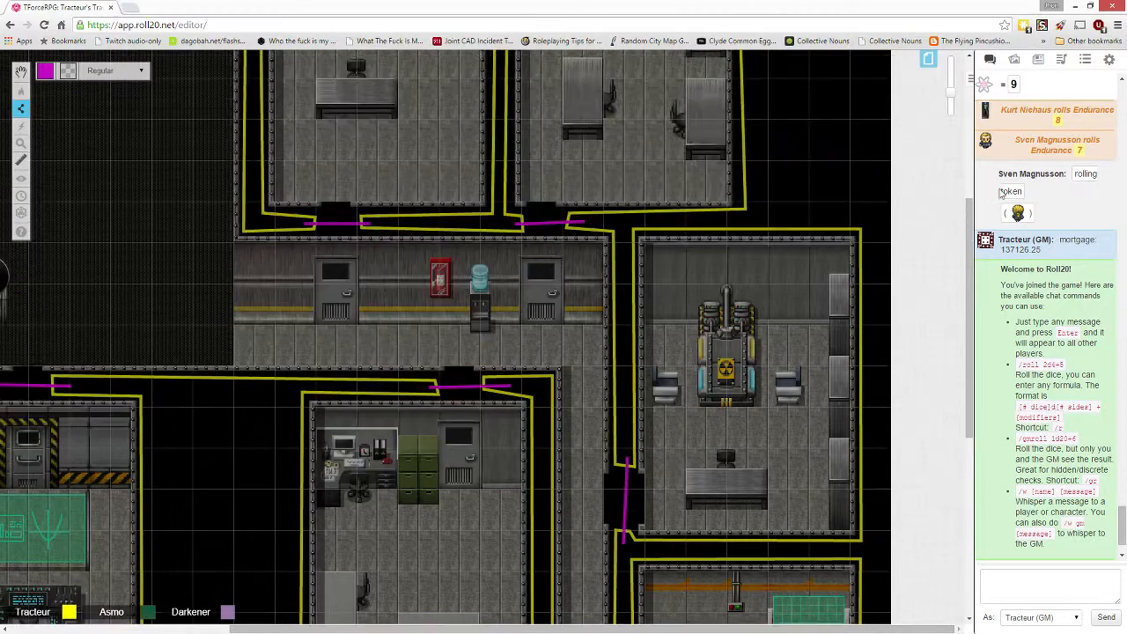
Switch to the token layer and, in the journal, collapse the NPCs, Handouts, Generics and Objects folders
mouse_move(20, 97)
left_click(55, 104)
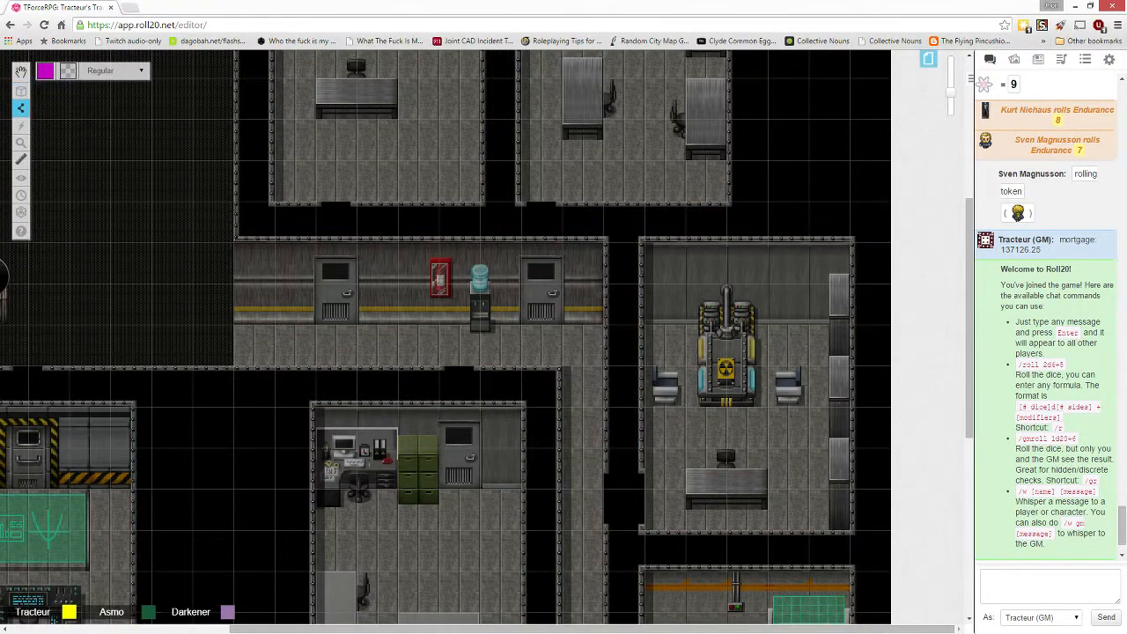
left_click(1039, 59)
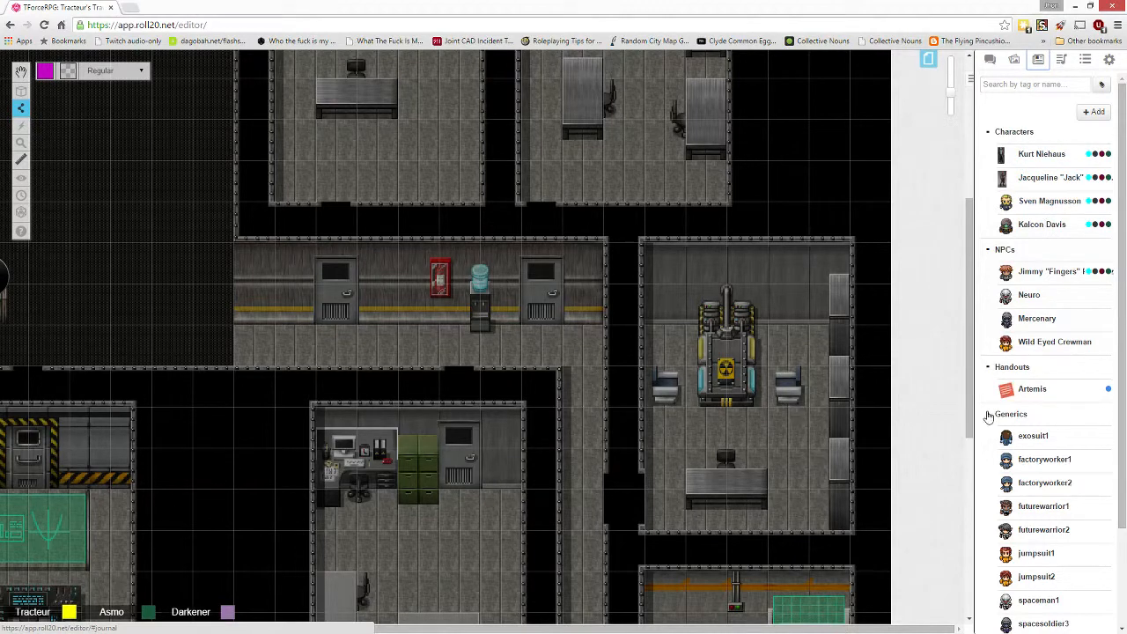
left_click(988, 414)
left_click(996, 369)
left_click(988, 249)
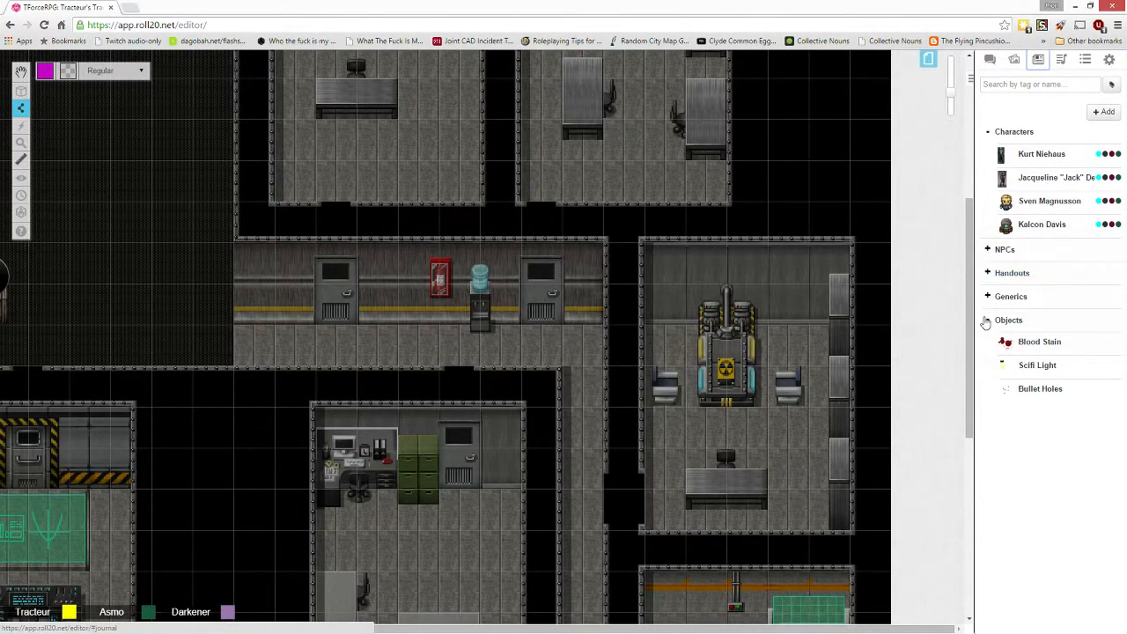
left_click(994, 318)
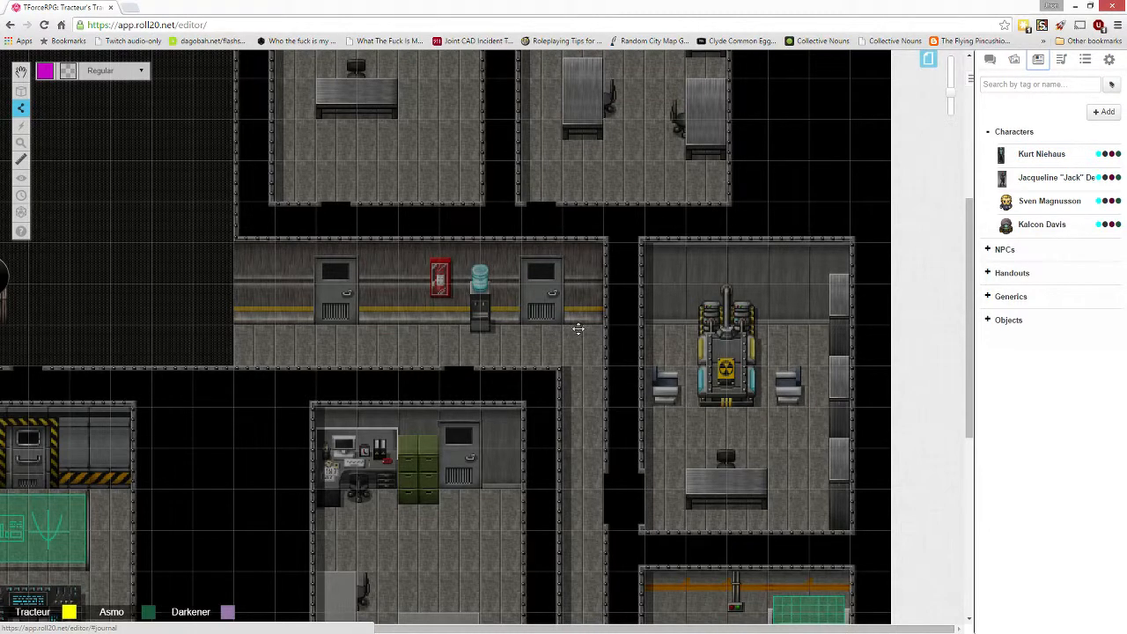
Place the red-haired character's token in the corridor beside the water cooler and select it with the Select tool
left_click_drag(1070, 181, 414, 335)
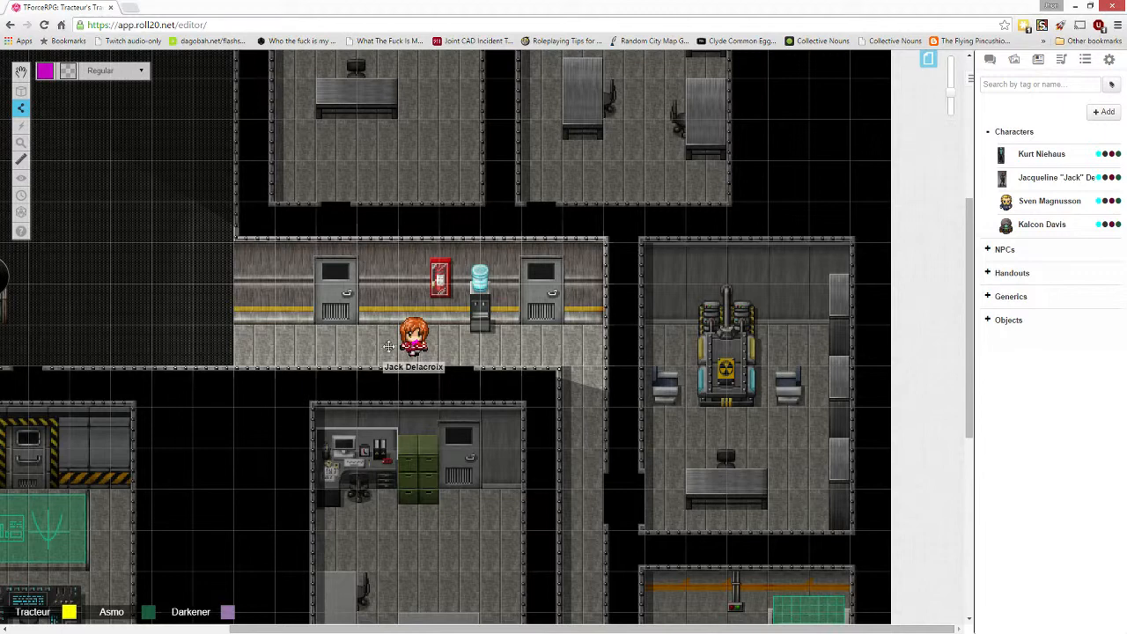
left_click(467, 340)
left_click(60, 81)
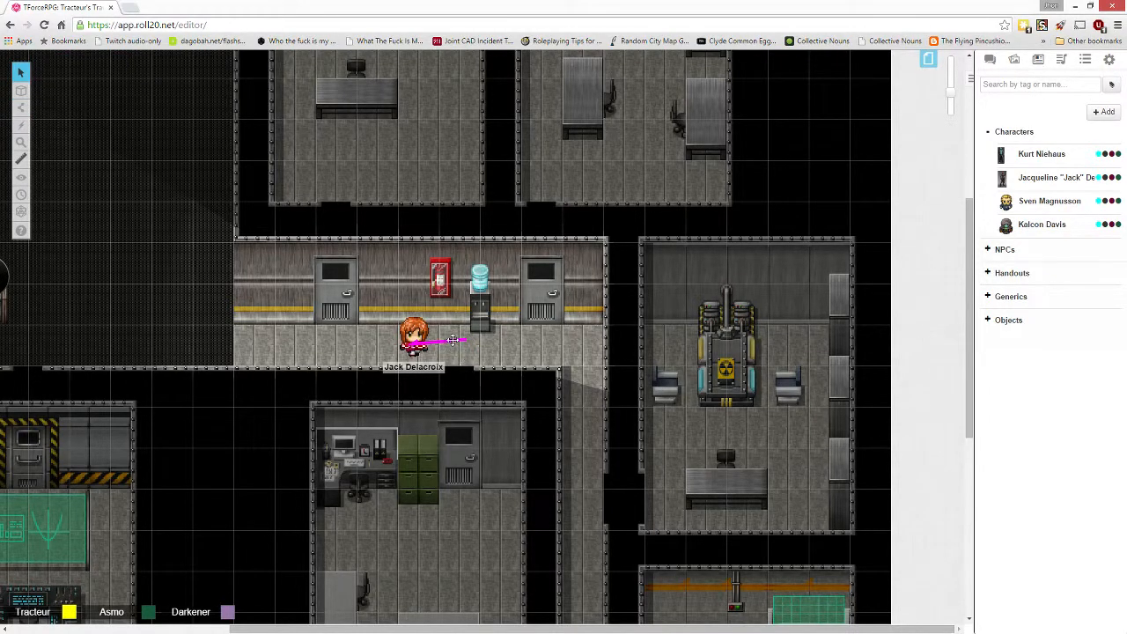
left_click(424, 347)
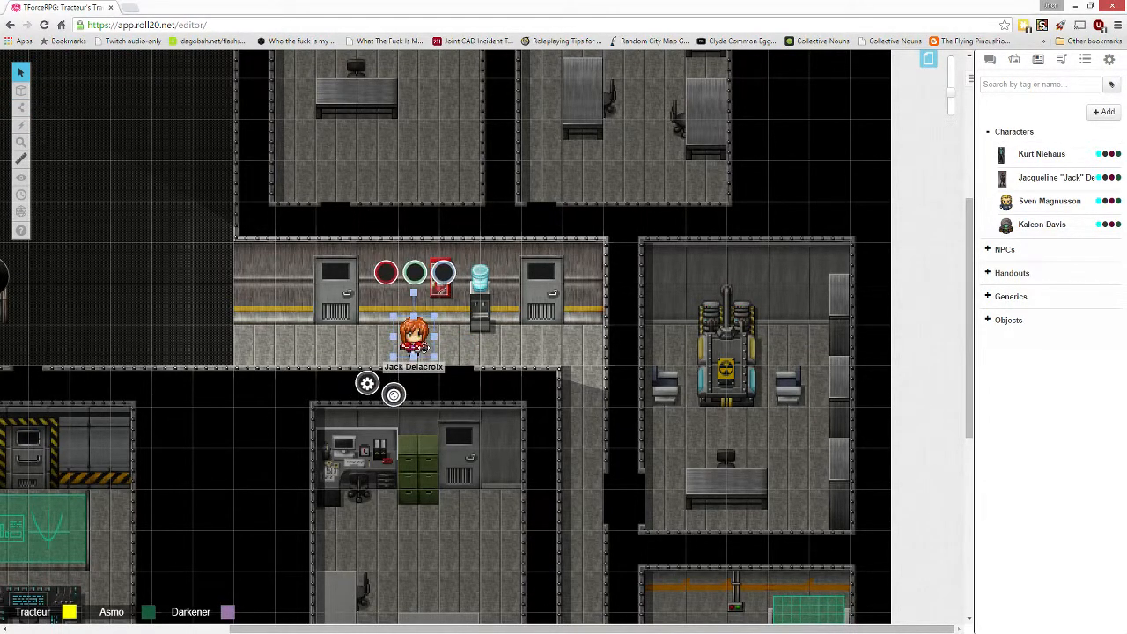
Move the token along the corridor and up to the first grey door, previewing its line of sight at each spot
left_click_drag(413, 333, 520, 339)
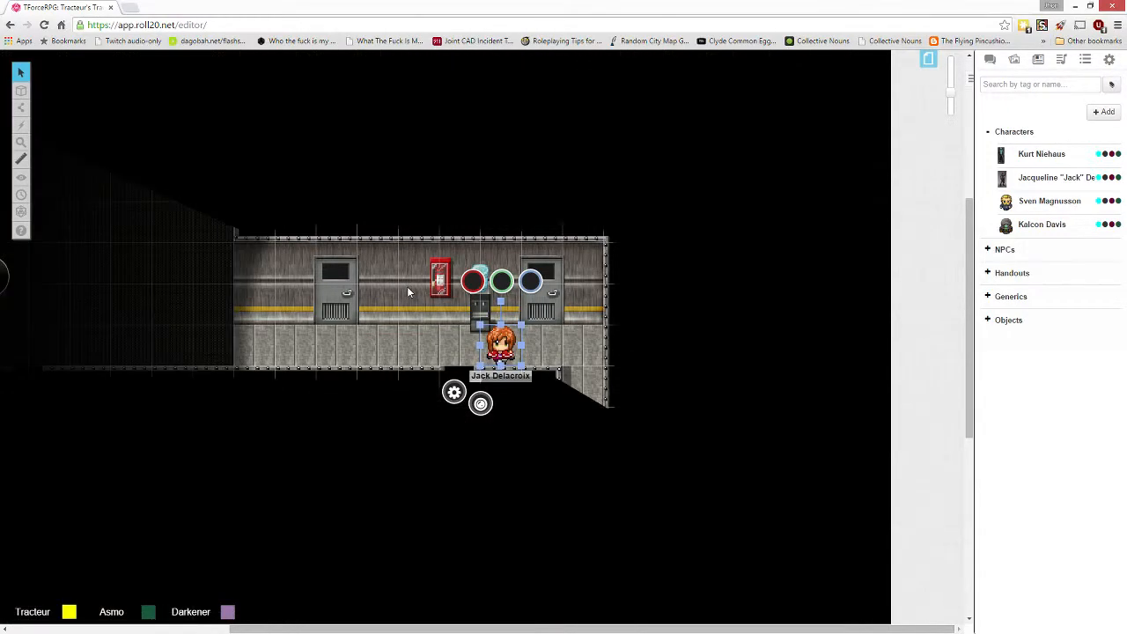
left_click_drag(498, 351, 341, 255)
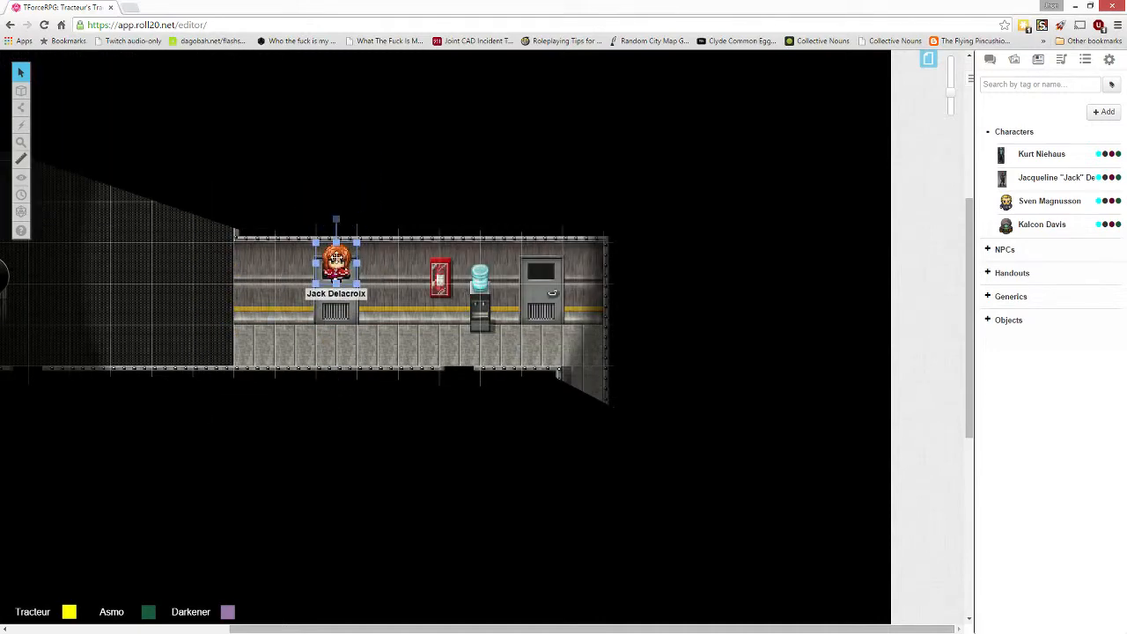
left_click(331, 283)
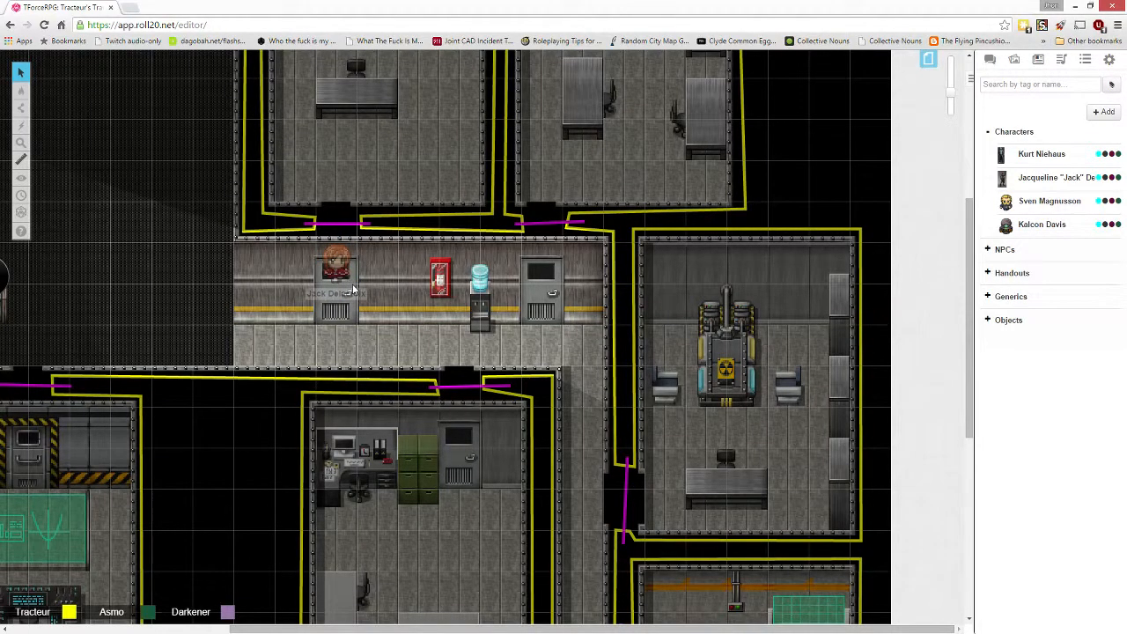
On the dynamic lighting layer, shift the first upper room's magenta door line two squares right to open the doorway
left_click(333, 223)
key("Right")
key("Right")
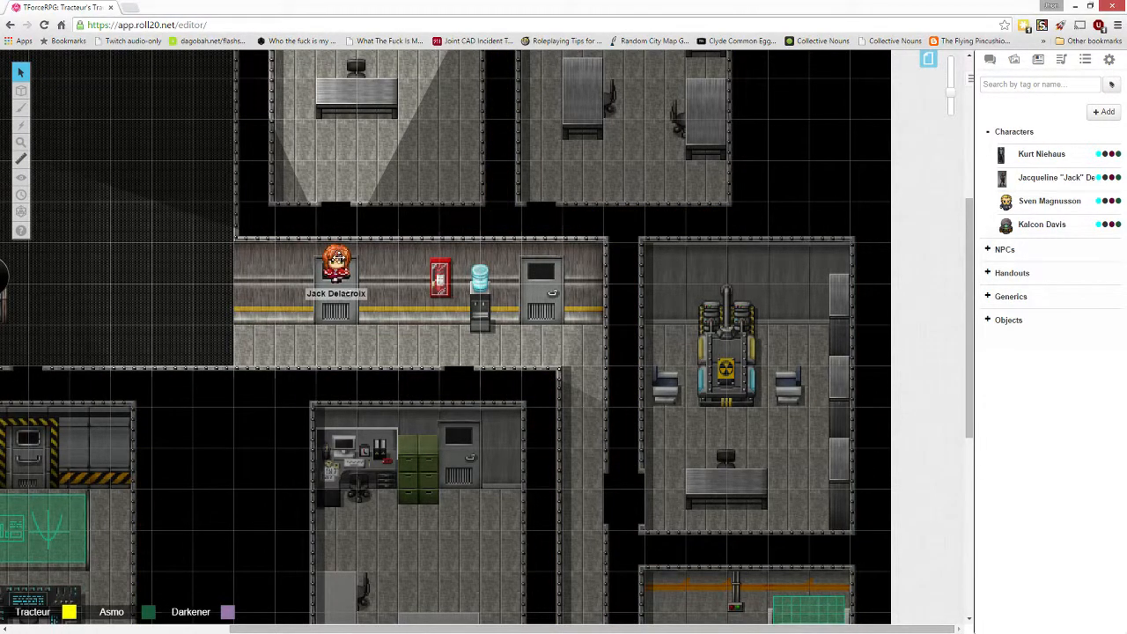
Test the open doorway by moving the token two squares up into the room and three squares back down into the corridor
left_click(338, 260)
key("Up")
key("Up")
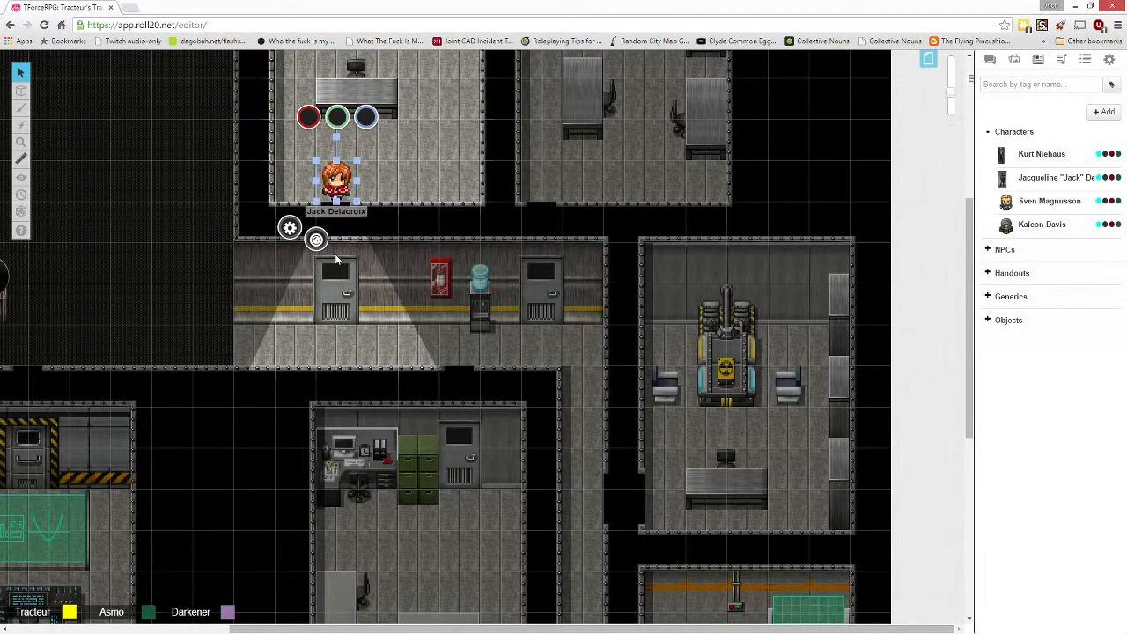
key("Down")
key("Down")
key("Down")
Shift the magenta door line two squares left to close the doorway, and reselect the token on the token layer
key("ctrl+semicolon")
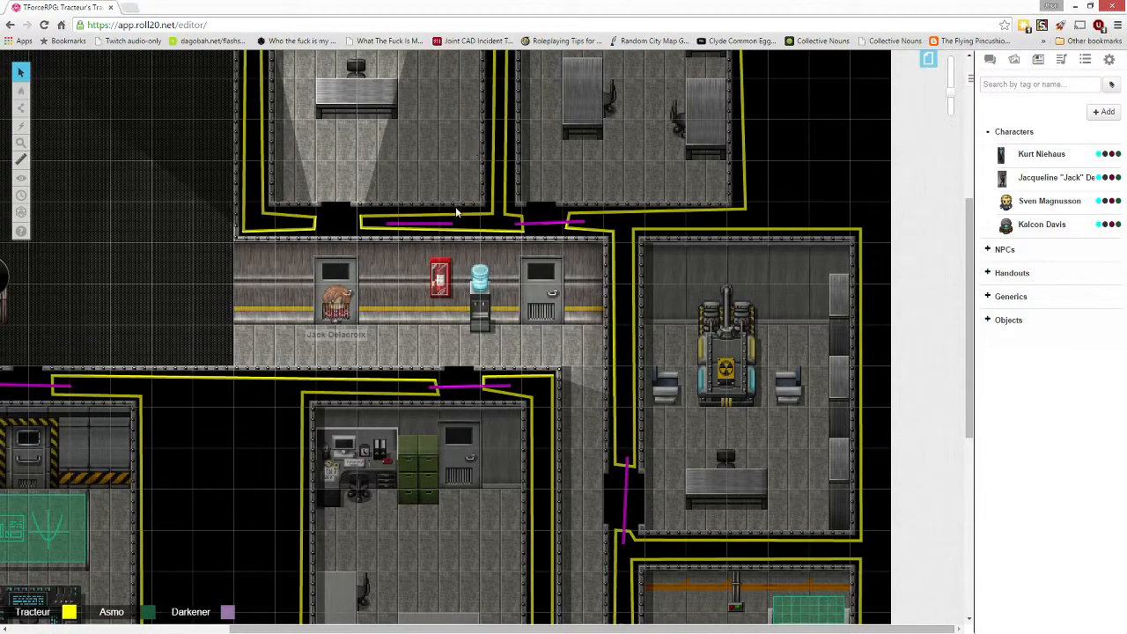
left_click(442, 224)
key("Left")
key("Left")
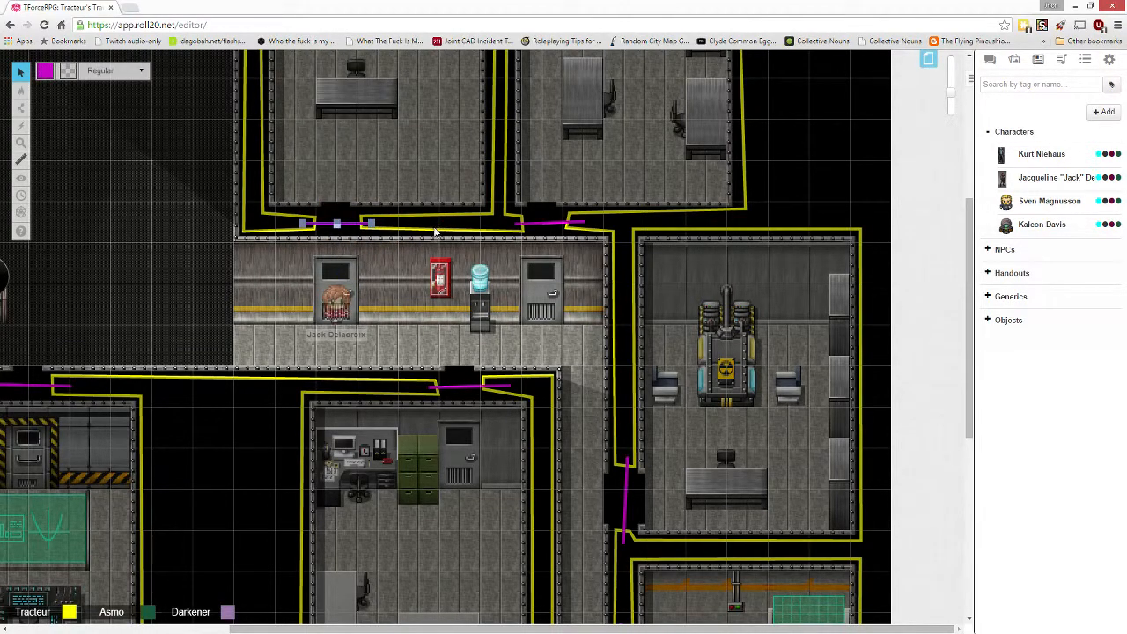
key("ctrl+o")
left_click(328, 306)
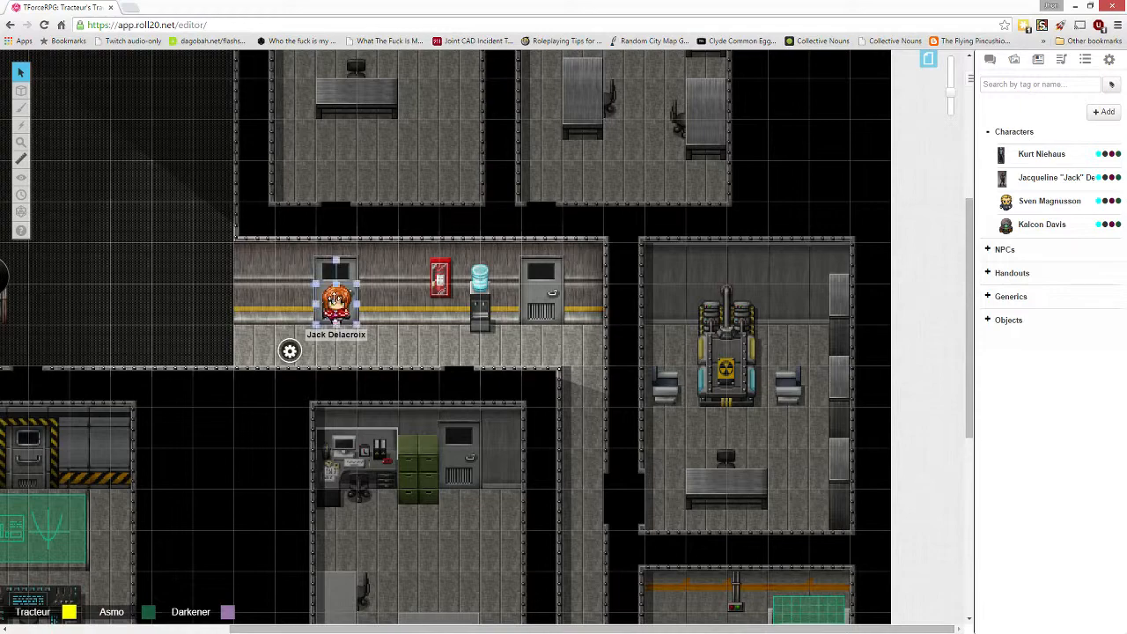
Delete the red-haired character's test token from the corridor
scroll(455, 305, "down", 4)
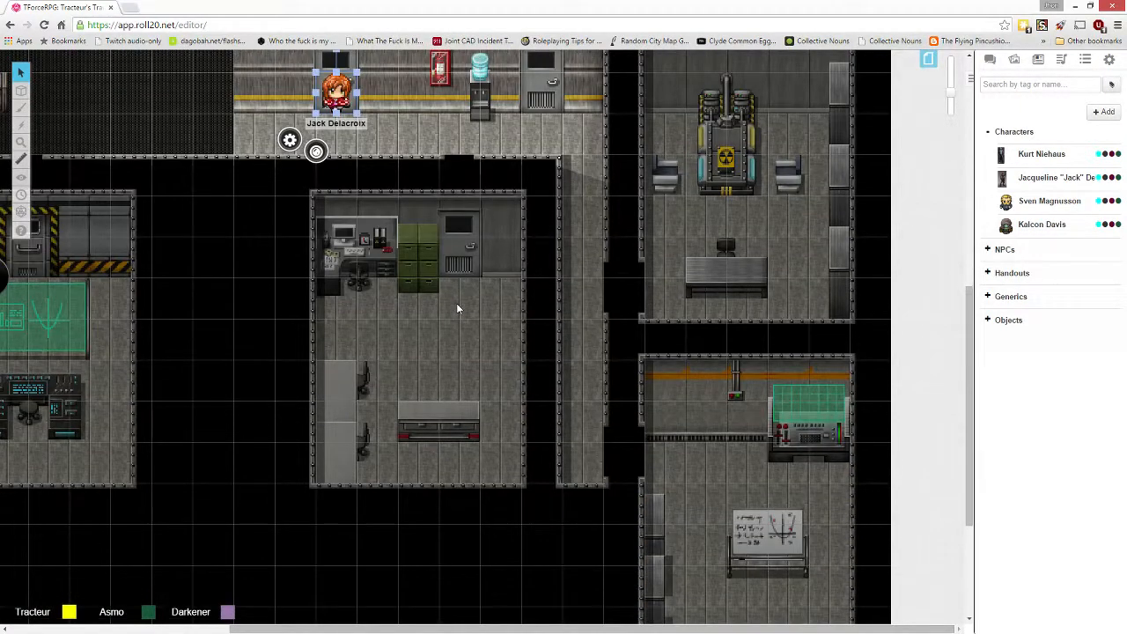
scroll(456, 303, "up", 2)
key("Delete")
scroll(431, 264, "up", 8)
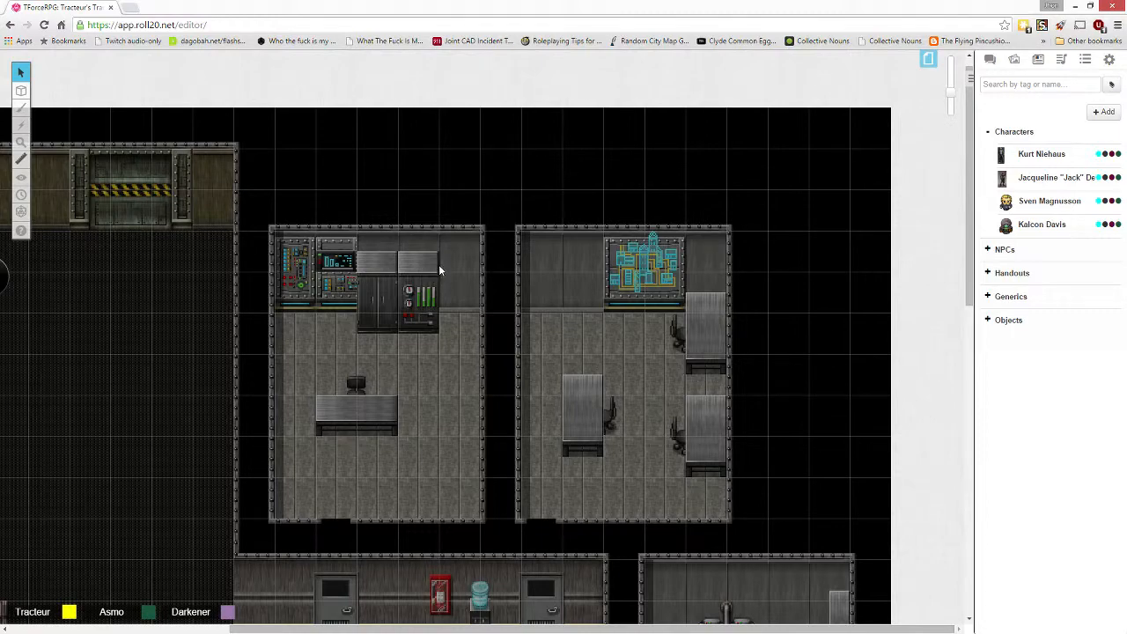
scroll(445, 251, "left", 4)
scroll(441, 248, "down", 2)
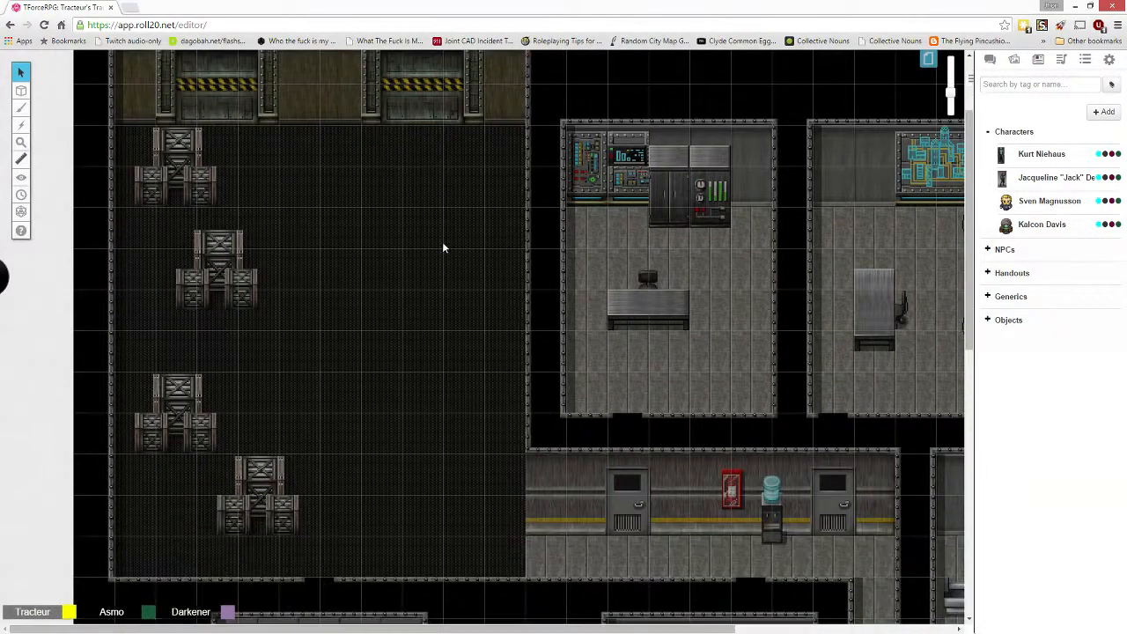
scroll(445, 246, "right", 1)
scroll(446, 248, "up", 2)
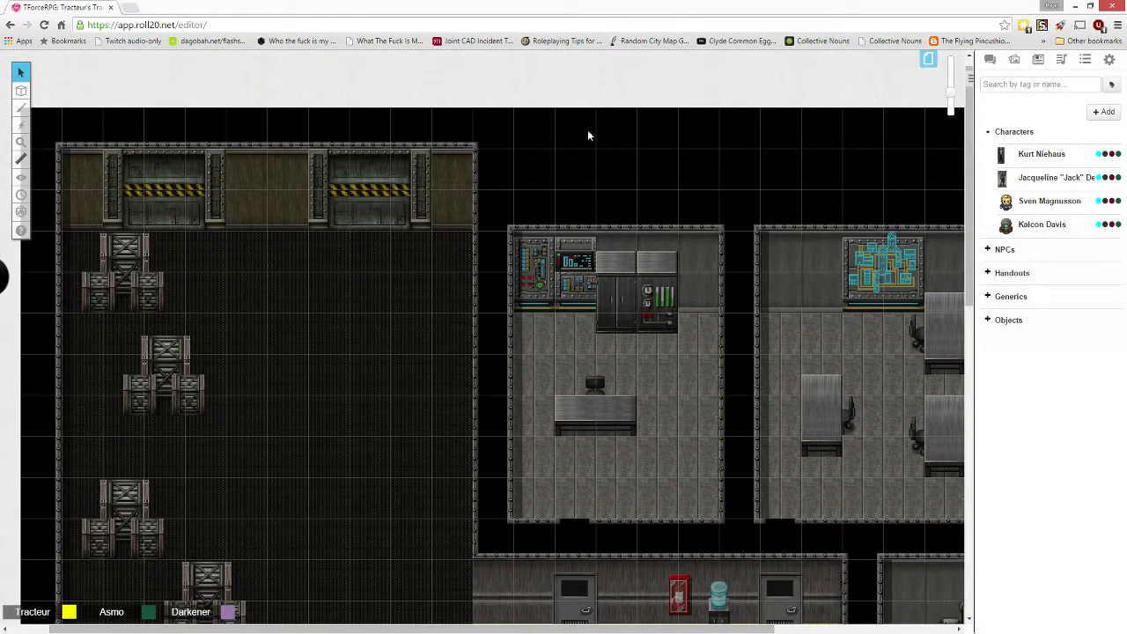